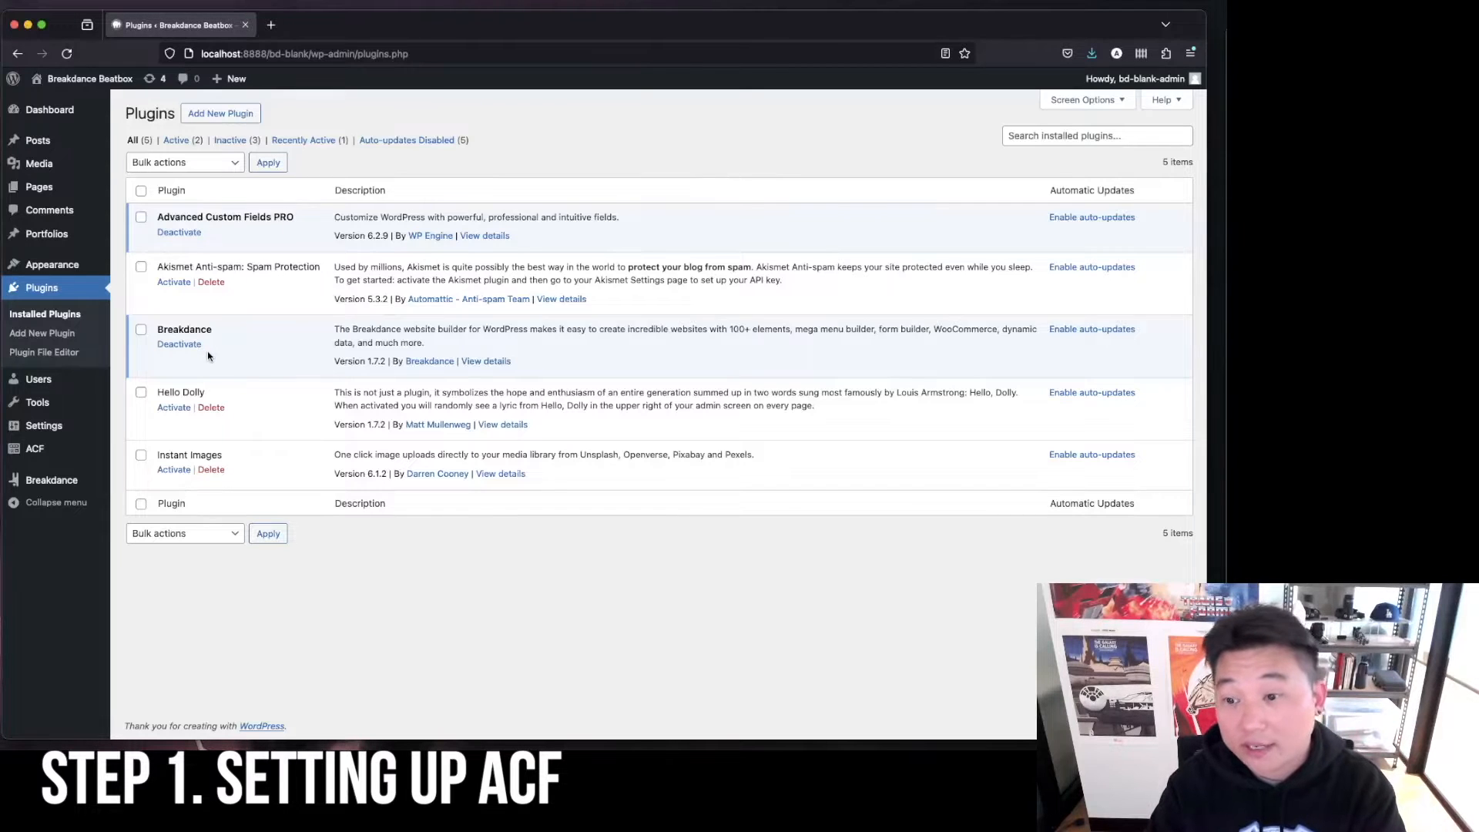
Create a new ACF field group titled "Page - sub - services".
mouse_move(92, 453)
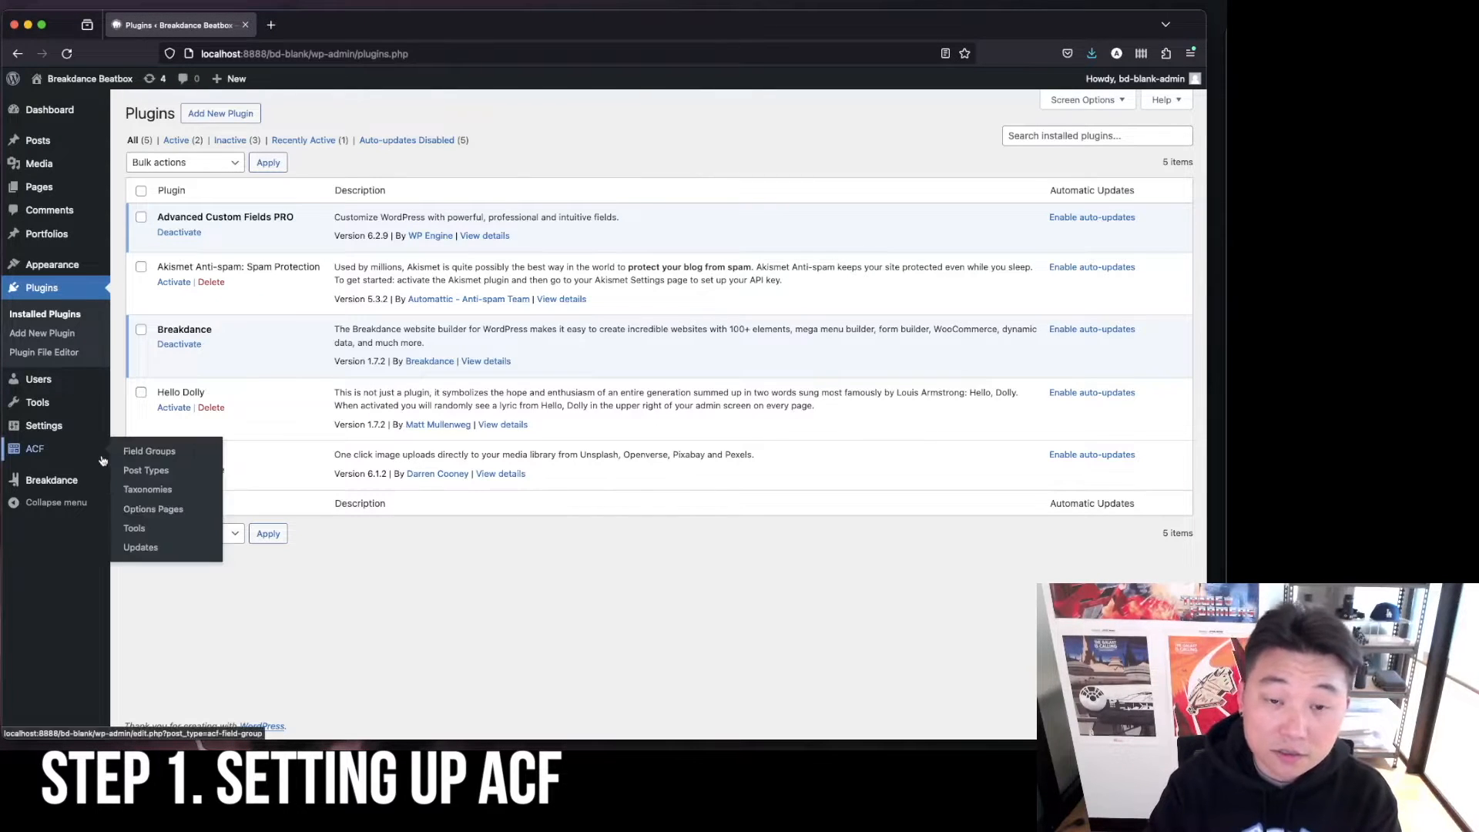
left_click(154, 453)
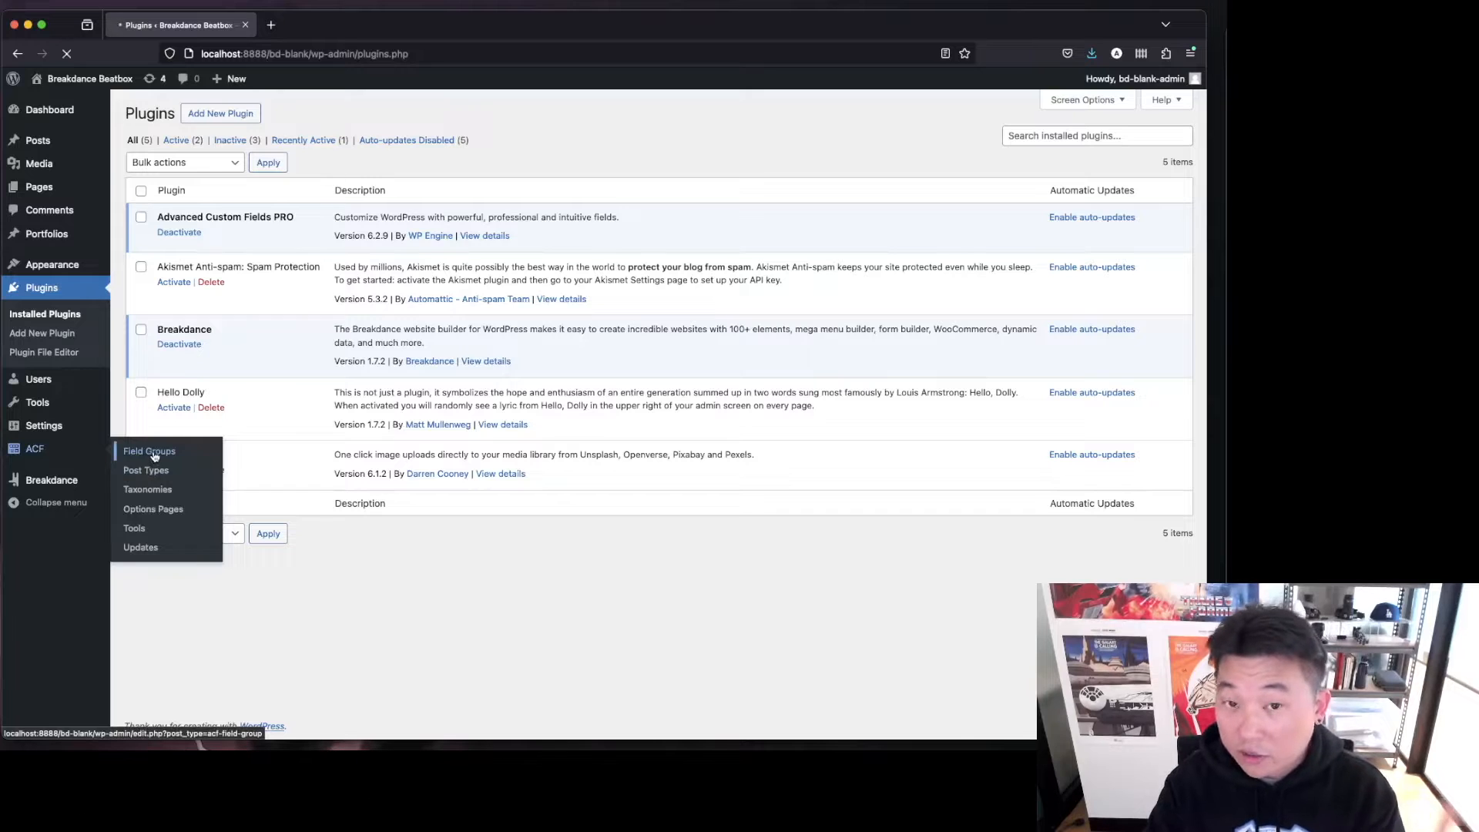
left_click(256, 162)
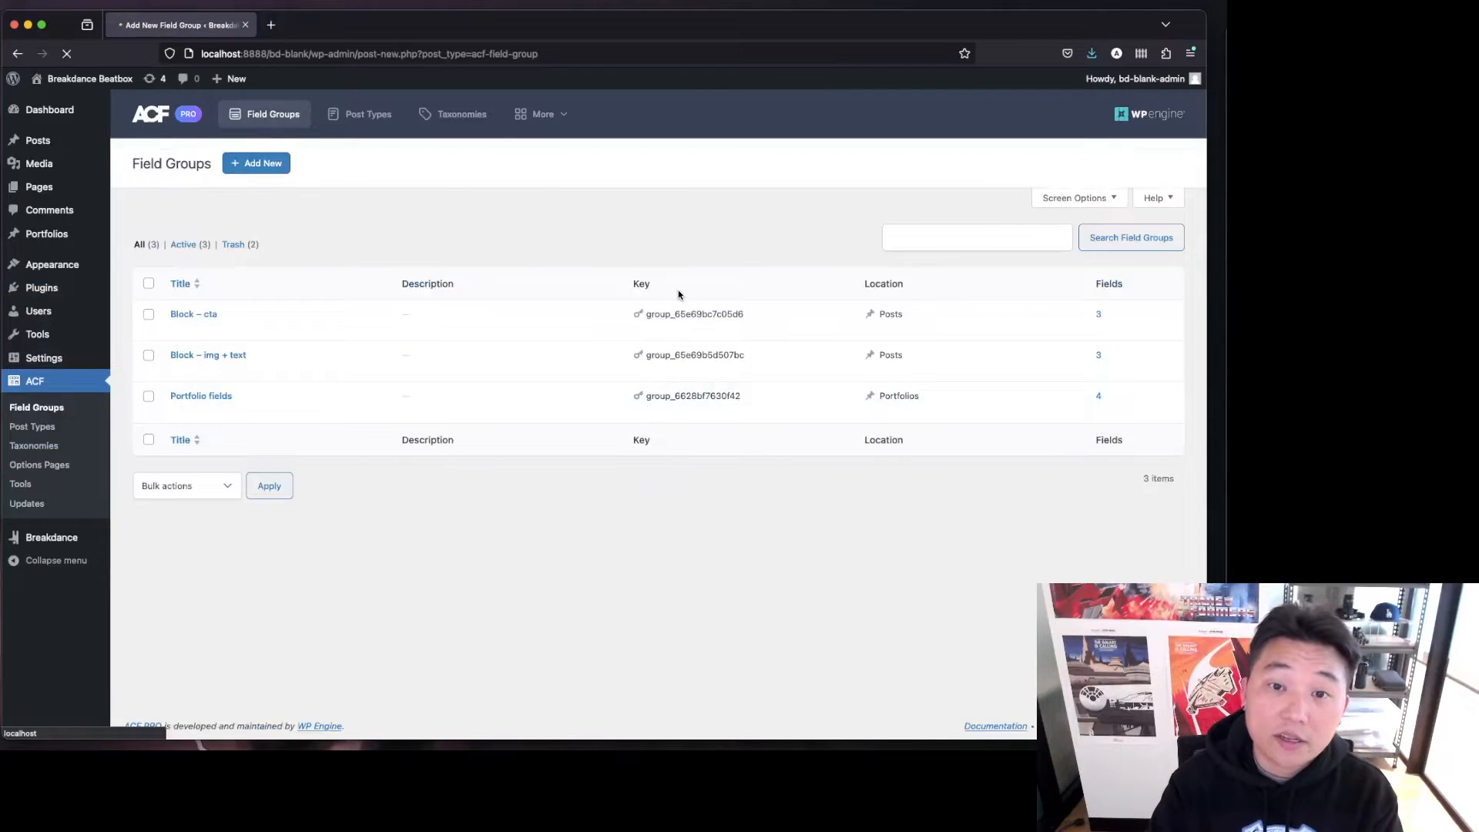
left_click(332, 163)
type("Page - sub ")
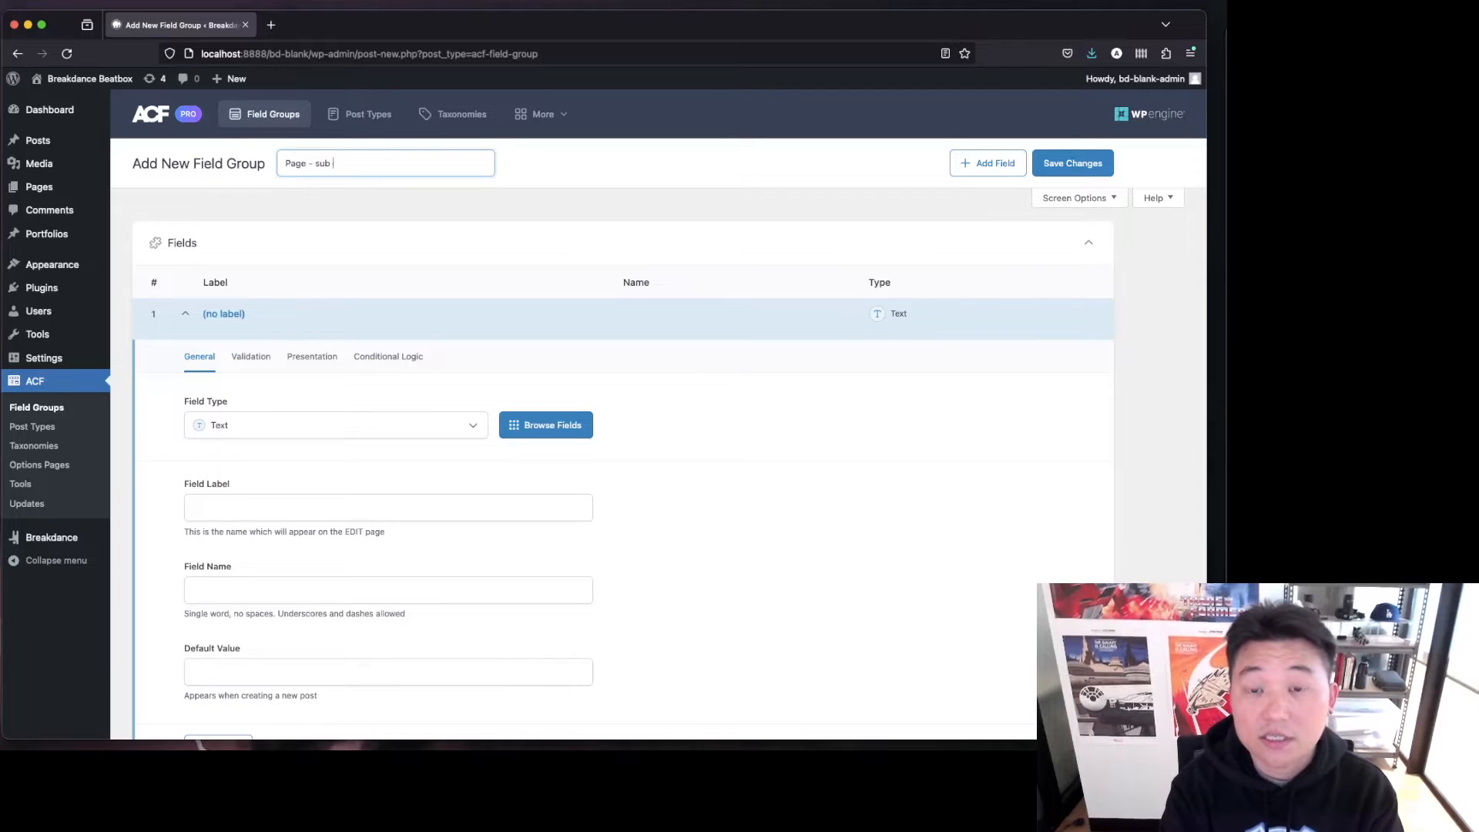
type("- services")
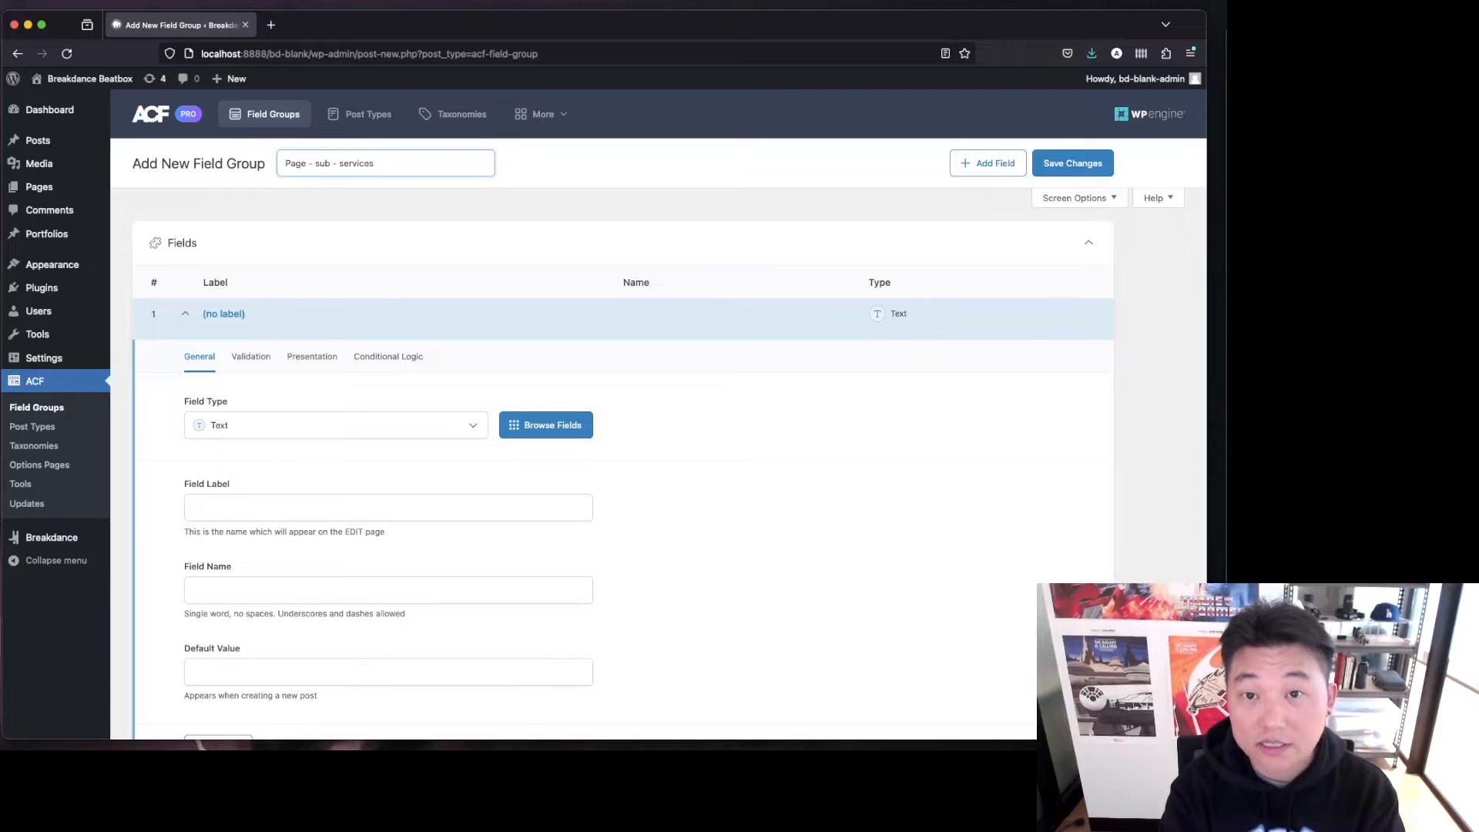
left_click(46, 407, "super")
left_click(332, 25)
left_click(399, 24)
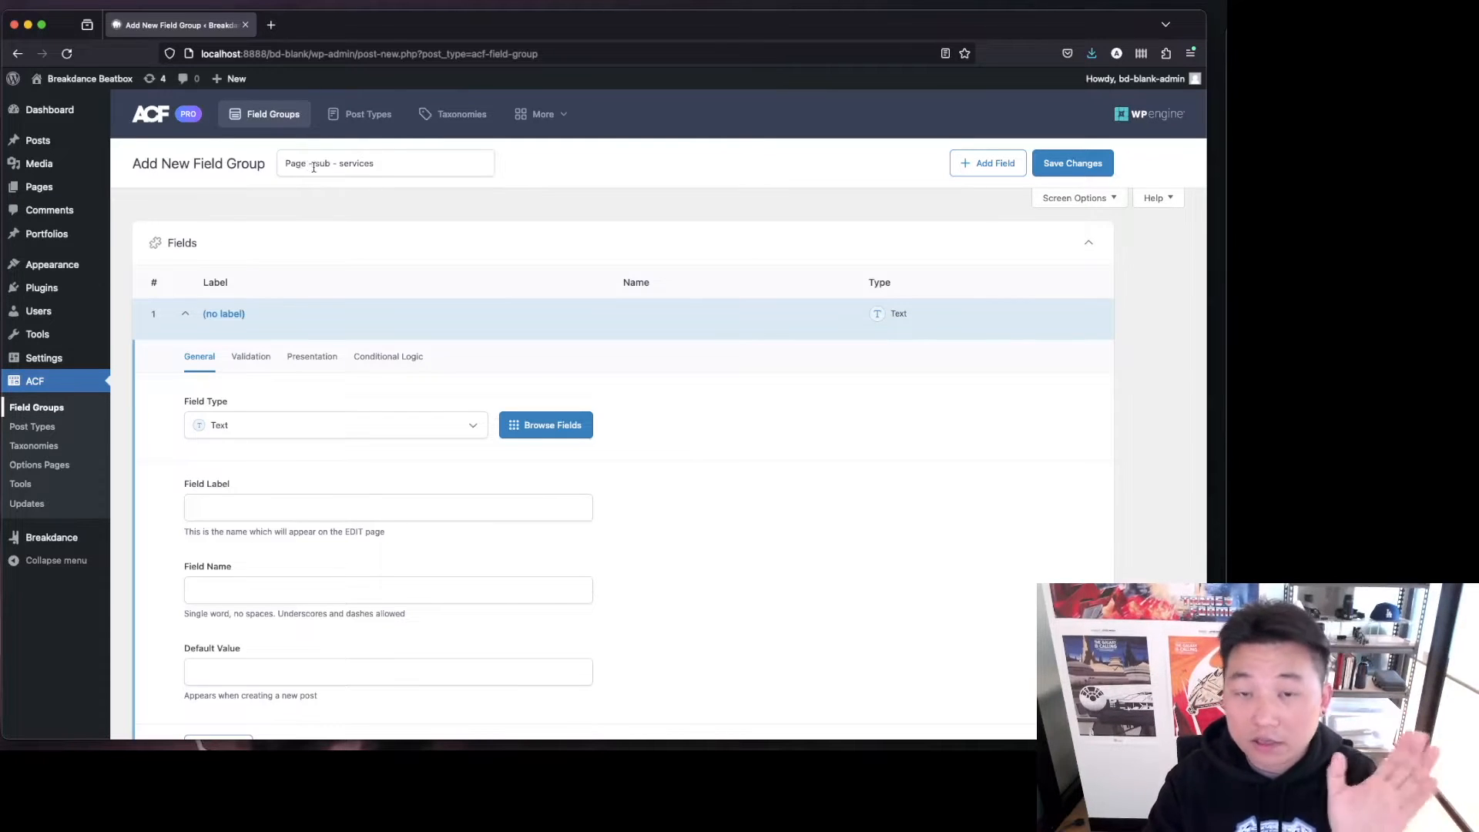
Set the first field's type to Repeater.
left_click(358, 423)
key("Down")
key("Return")
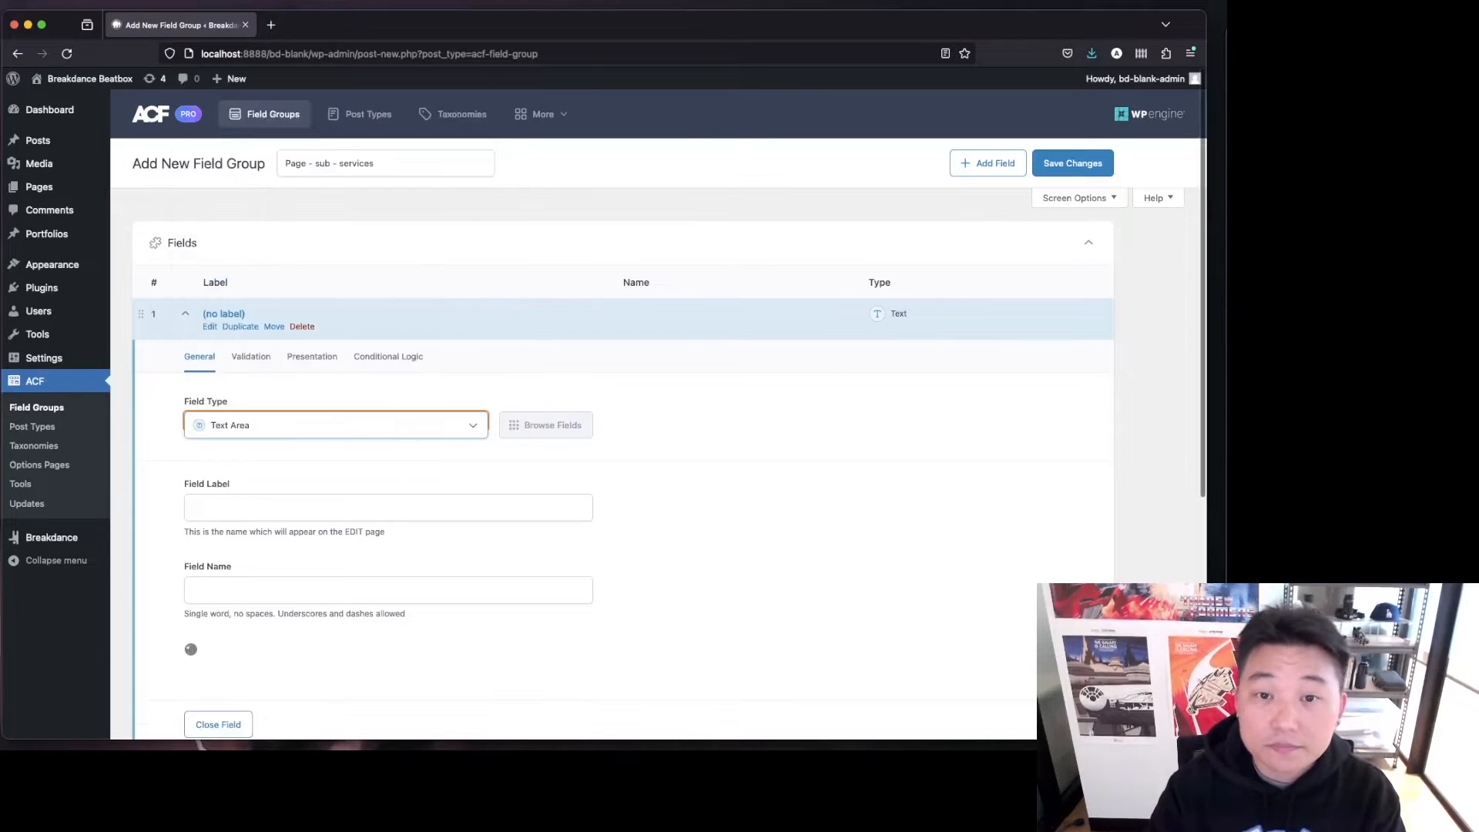
left_click(368, 432)
type("rep")
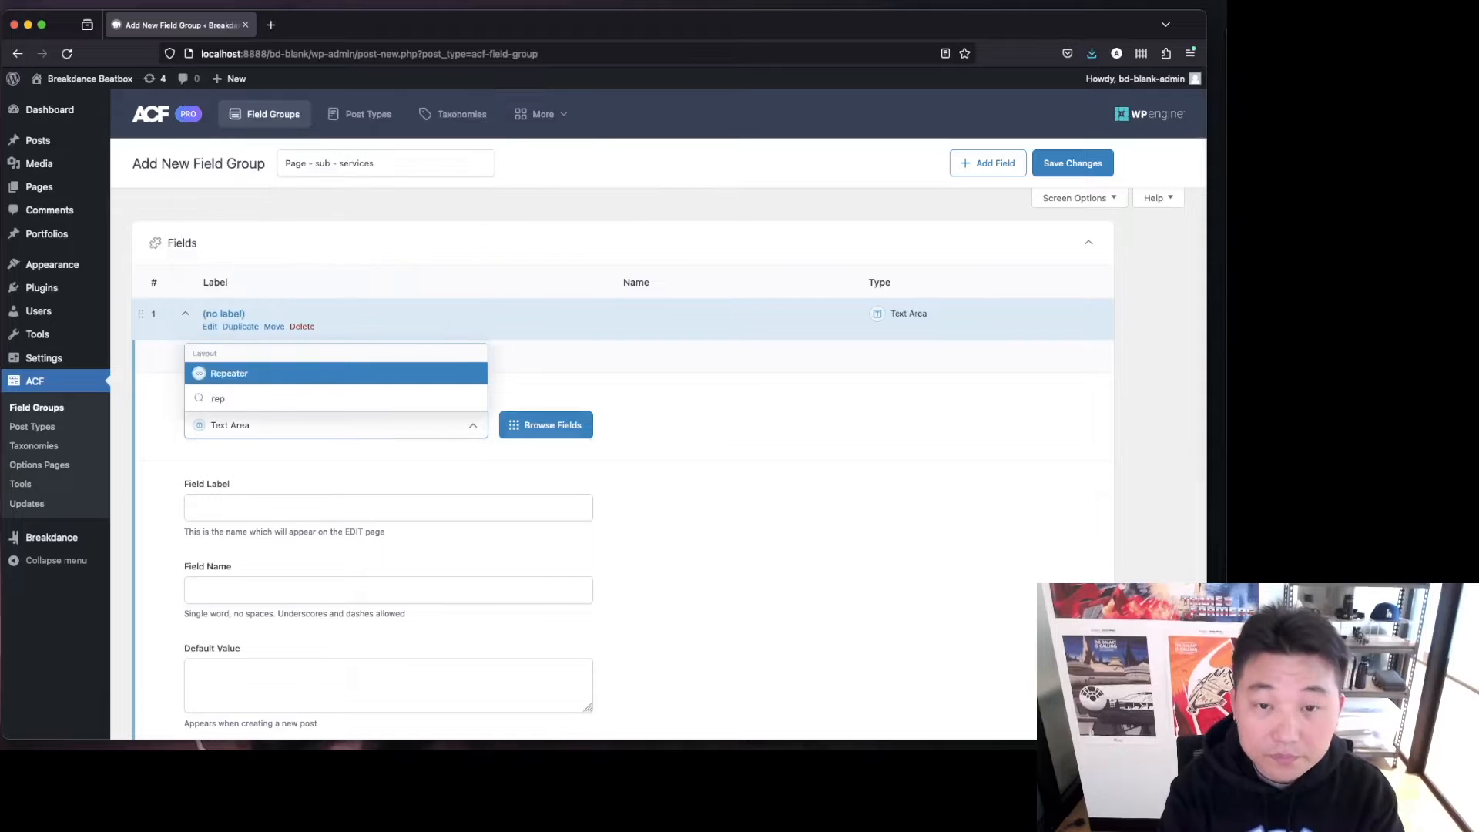
key("Return")
Label the repeater field "Services Repeater", letting its field name fill in.
left_click(352, 515)
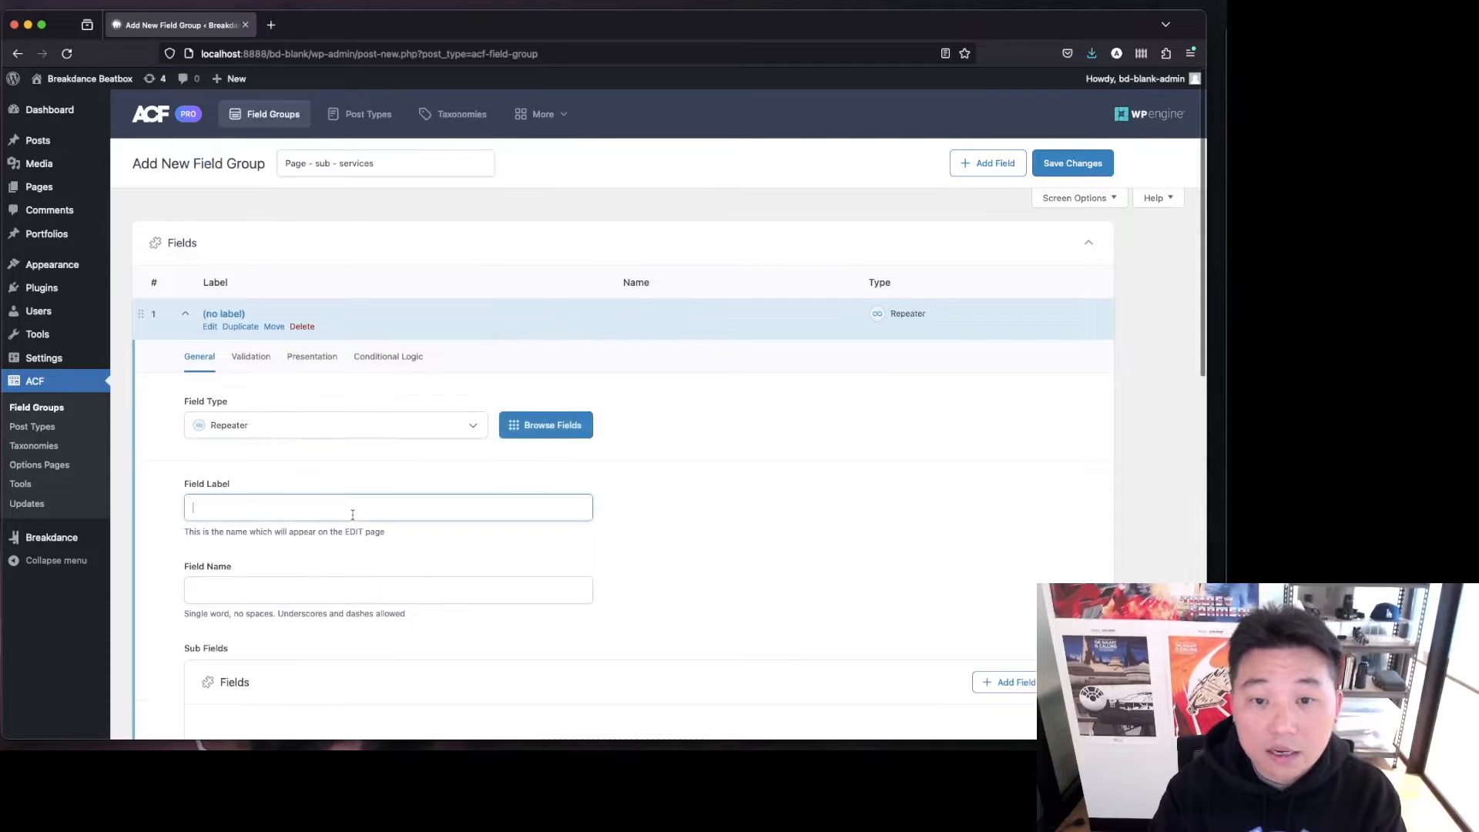
type("Services P")
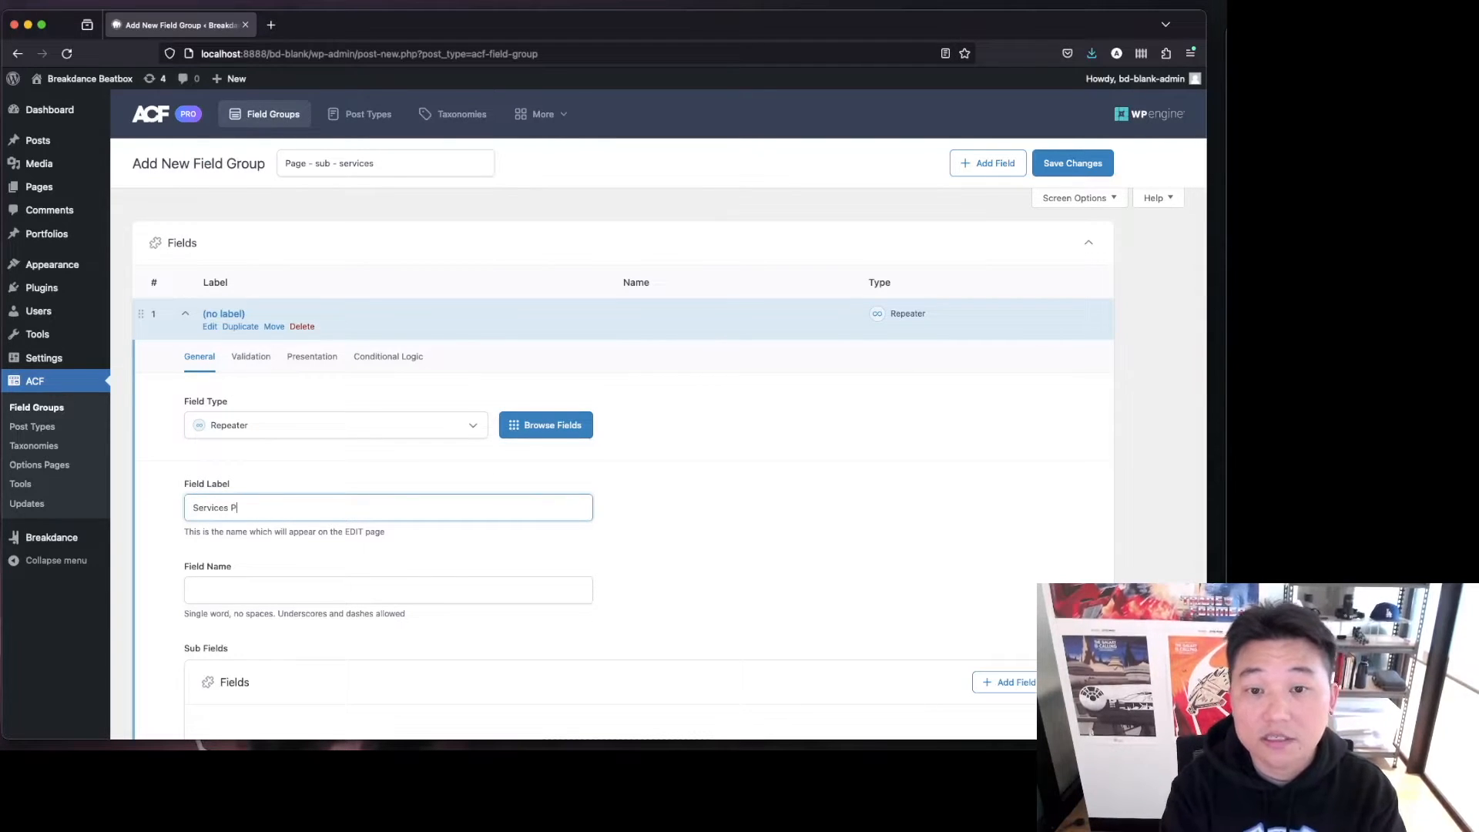
key("BackSpace")
type("Repeater")
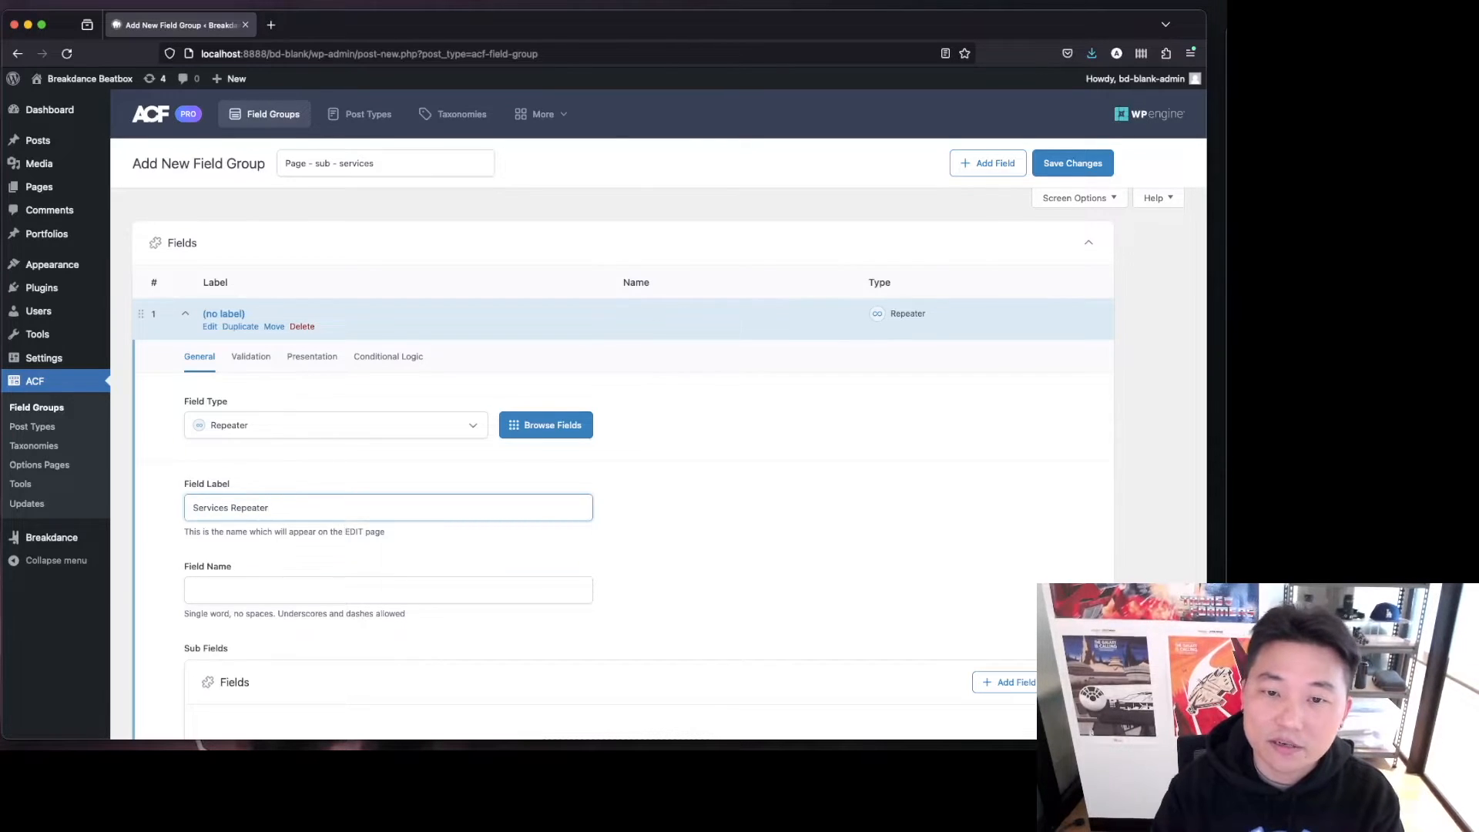
key("Tab")
Add a sub-field to the repeater and set its type to Button Group.
scroll(836, 485, "down", 5)
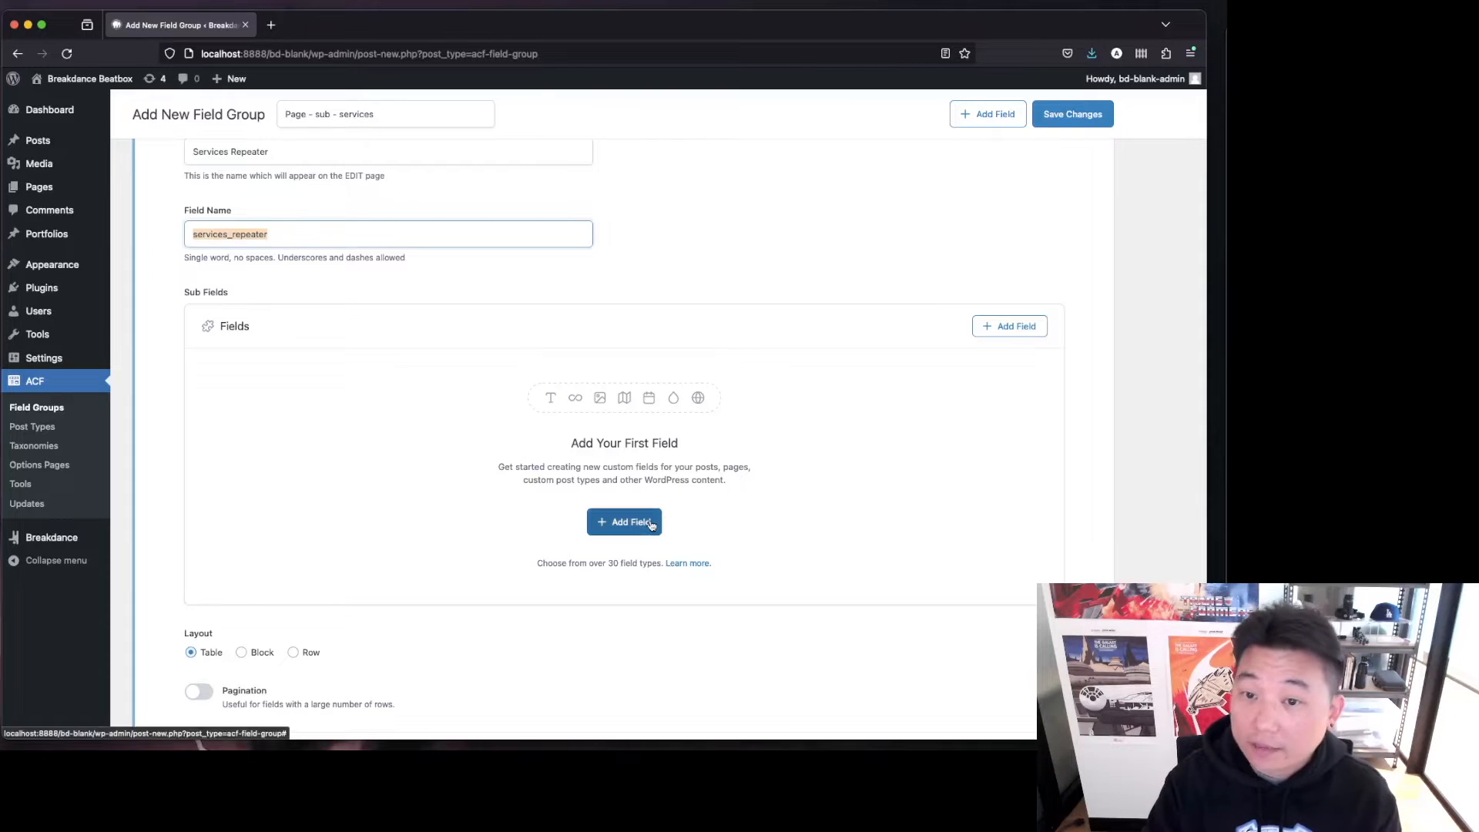
left_click(1012, 335)
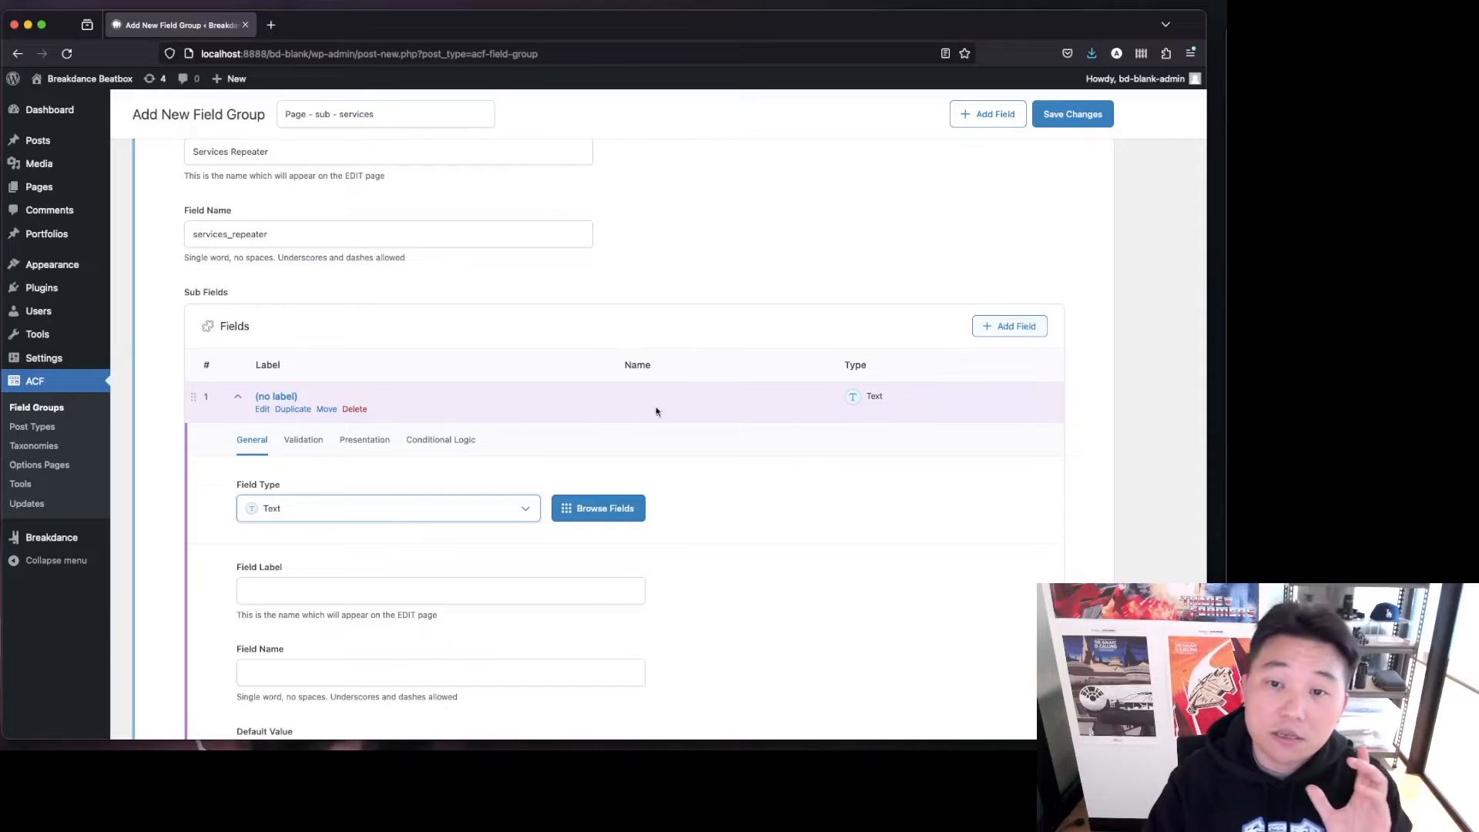
left_click(335, 501)
type("bu")
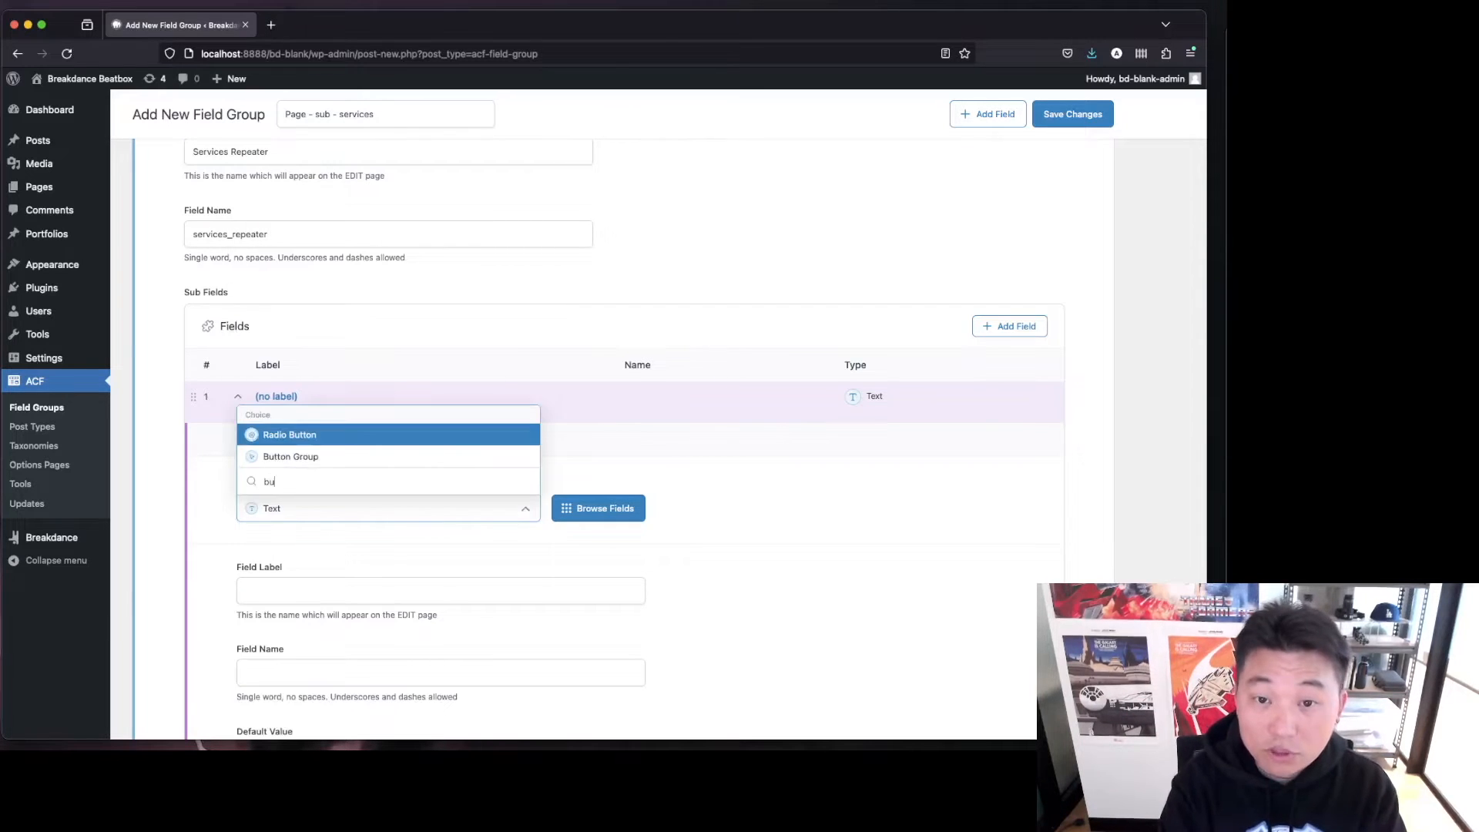
key("Down")
key("Return")
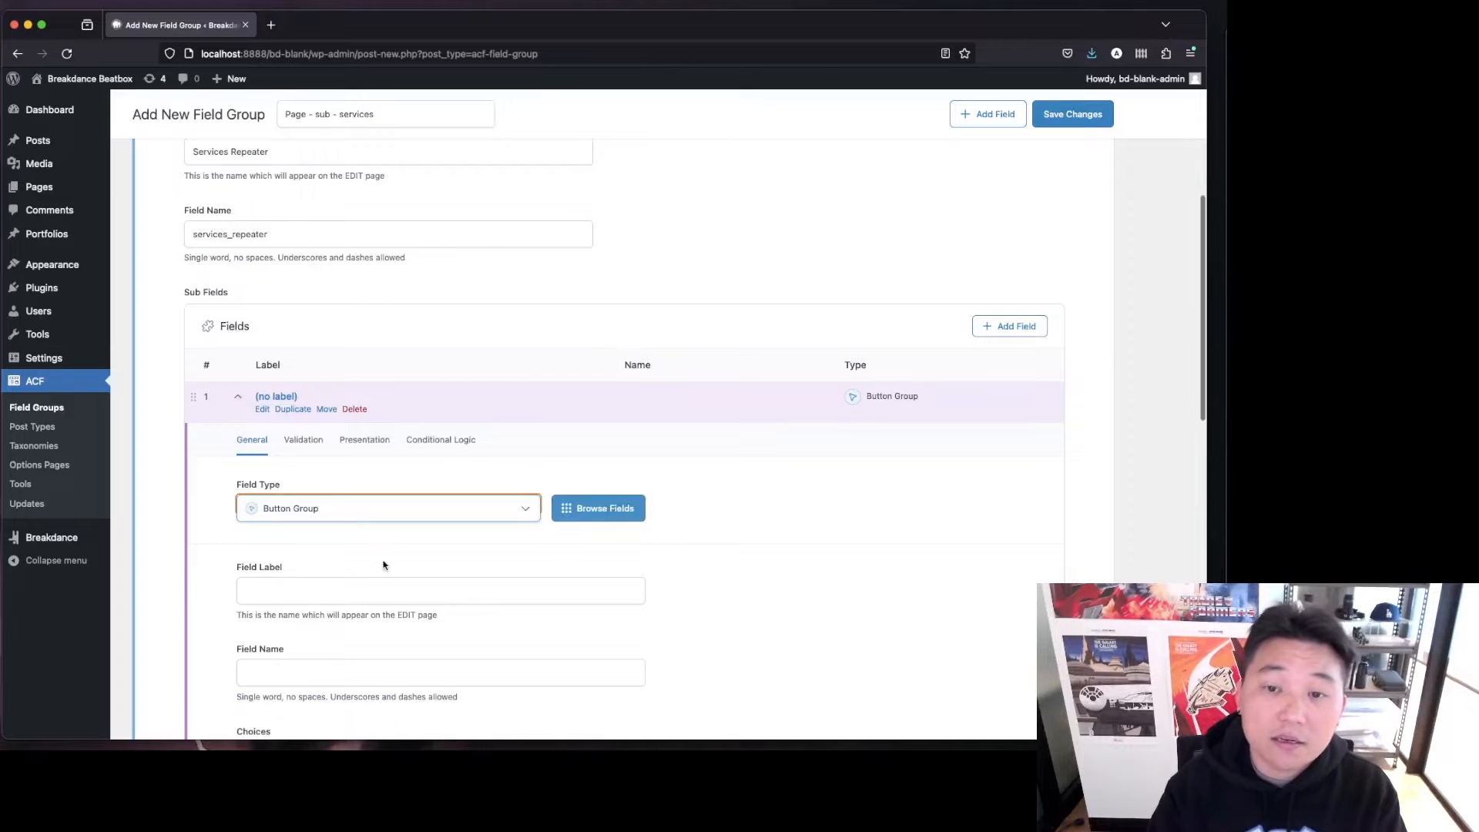
Label the button group sub-field "Layout type", letting its field name fill in.
scroll(728, 468, "down", 3)
scroll(728, 469, "down", 1)
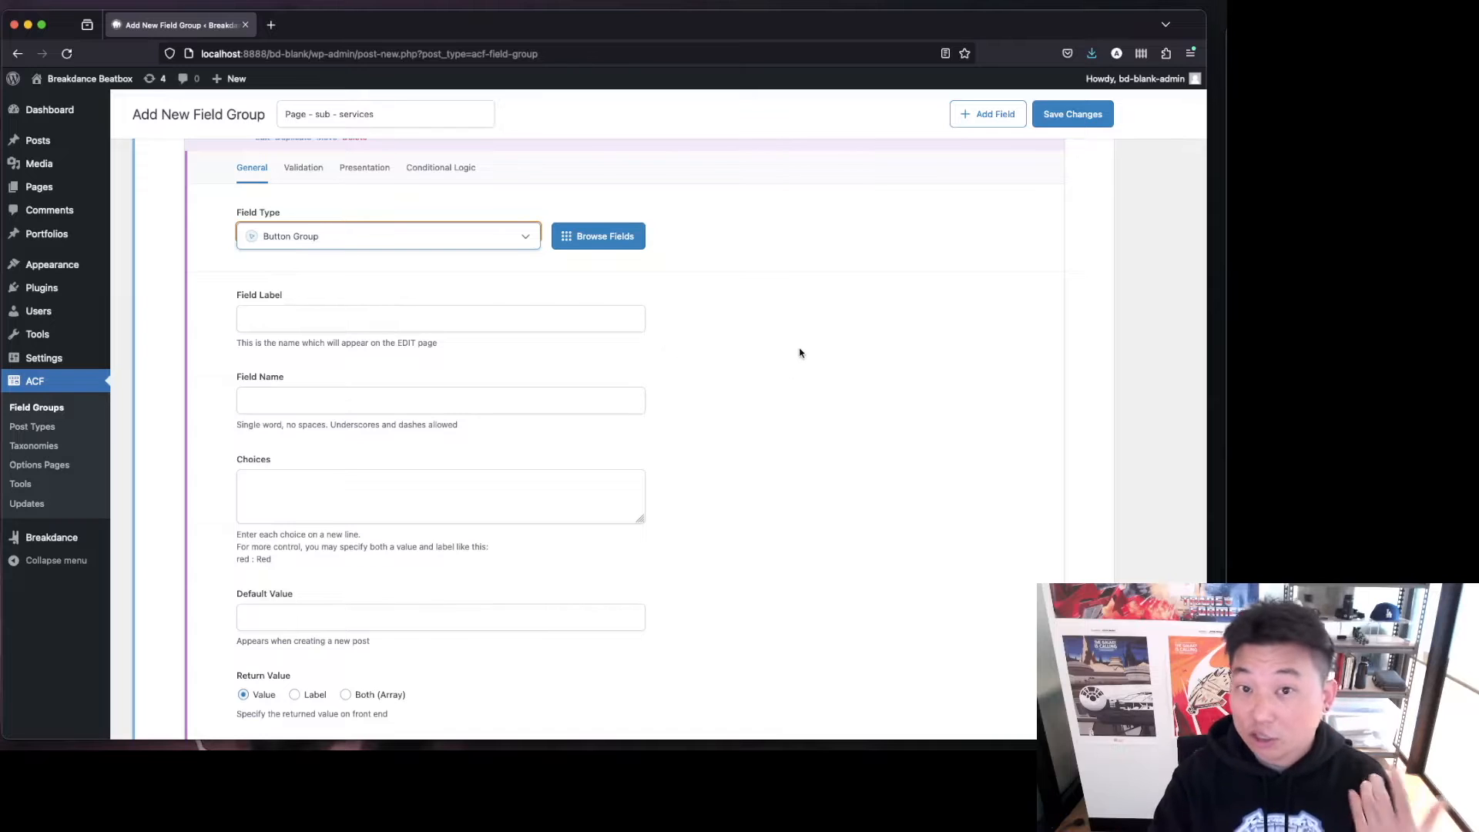
left_click(530, 315)
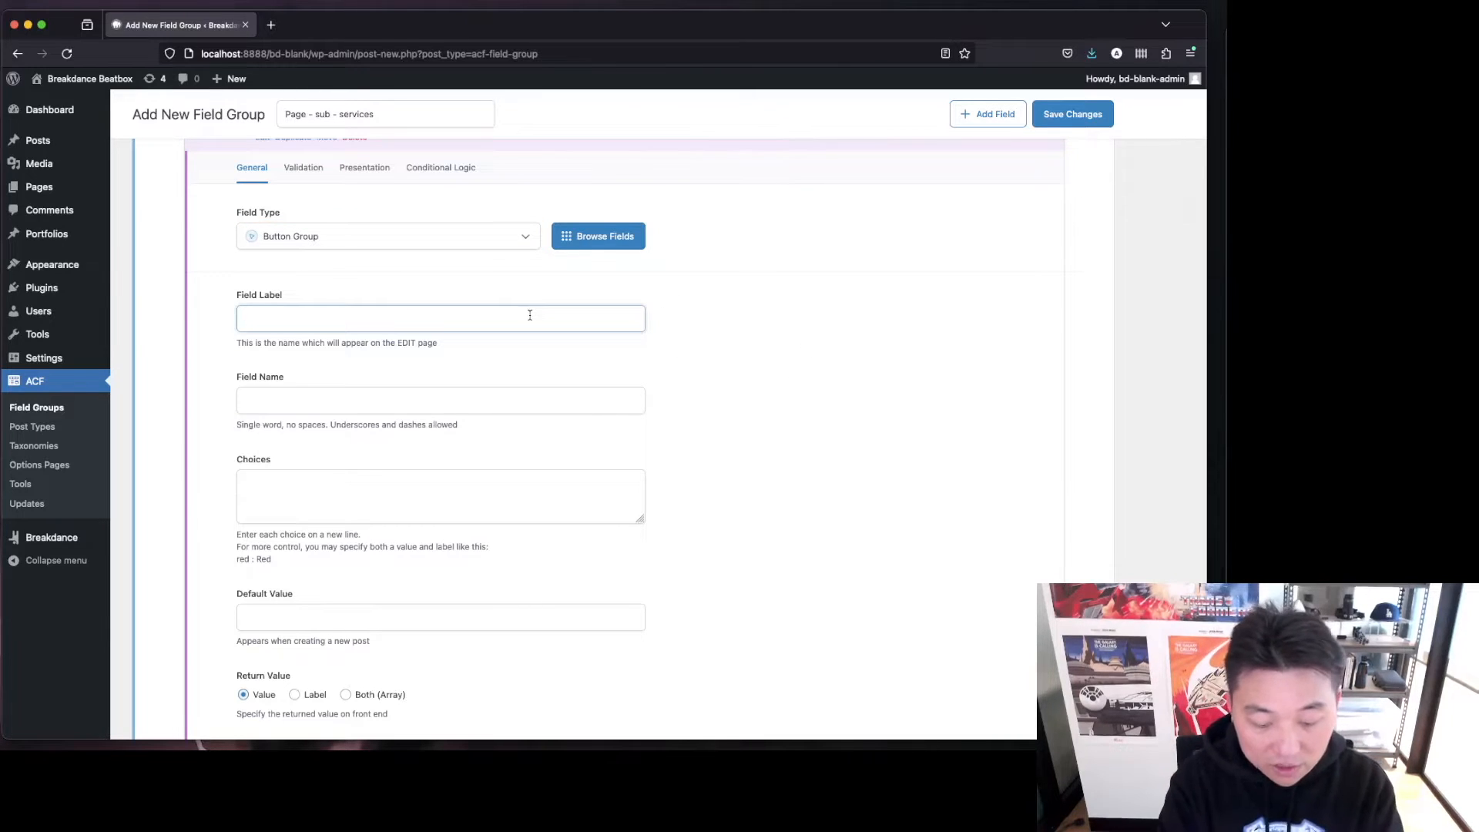
type("layou")
key("BackSpace")
key("BackSpace")
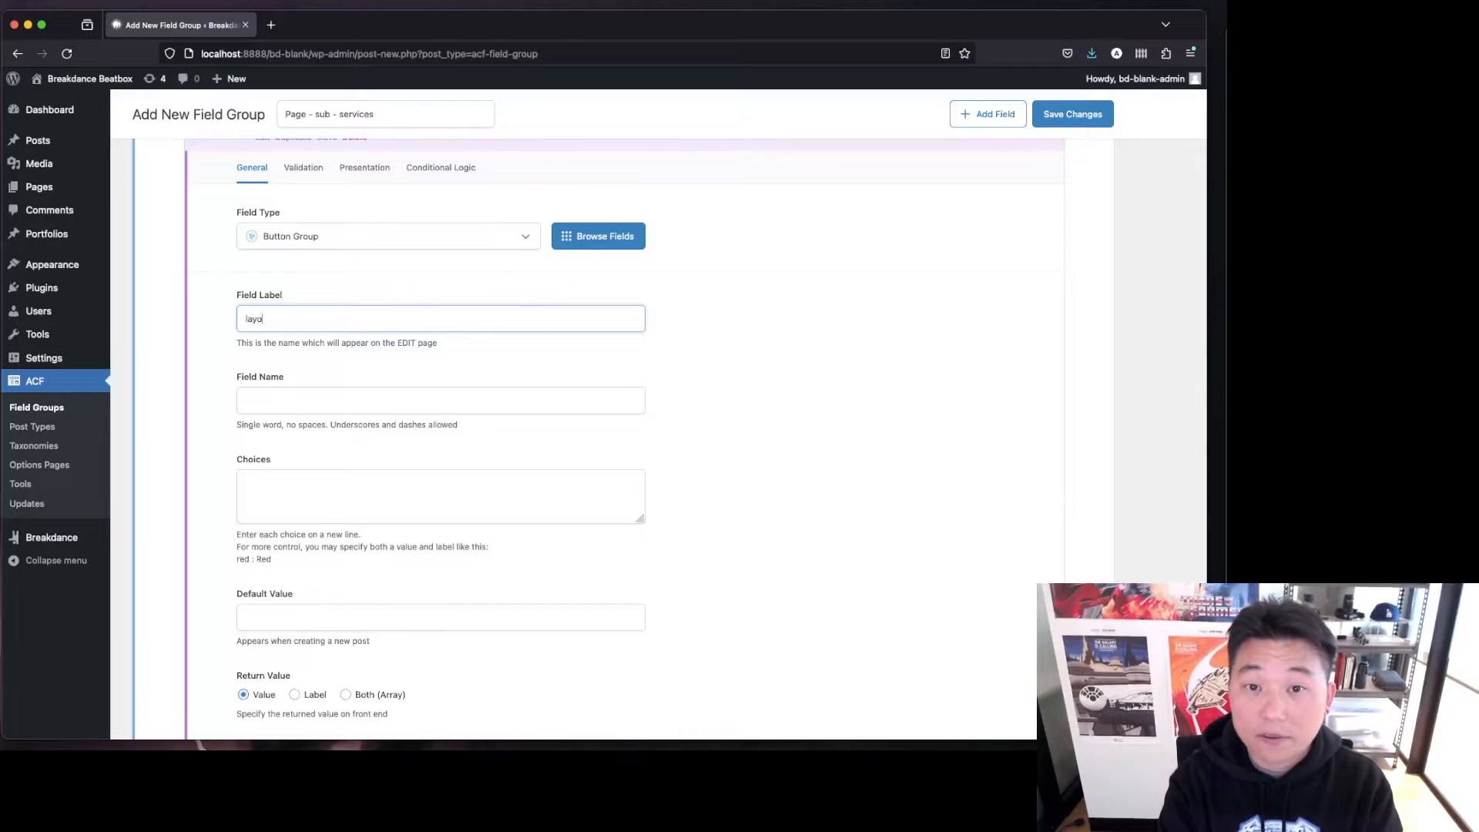
key("BackSpace")
key("BackSpace")
key("BackSpace")
type("Layout type")
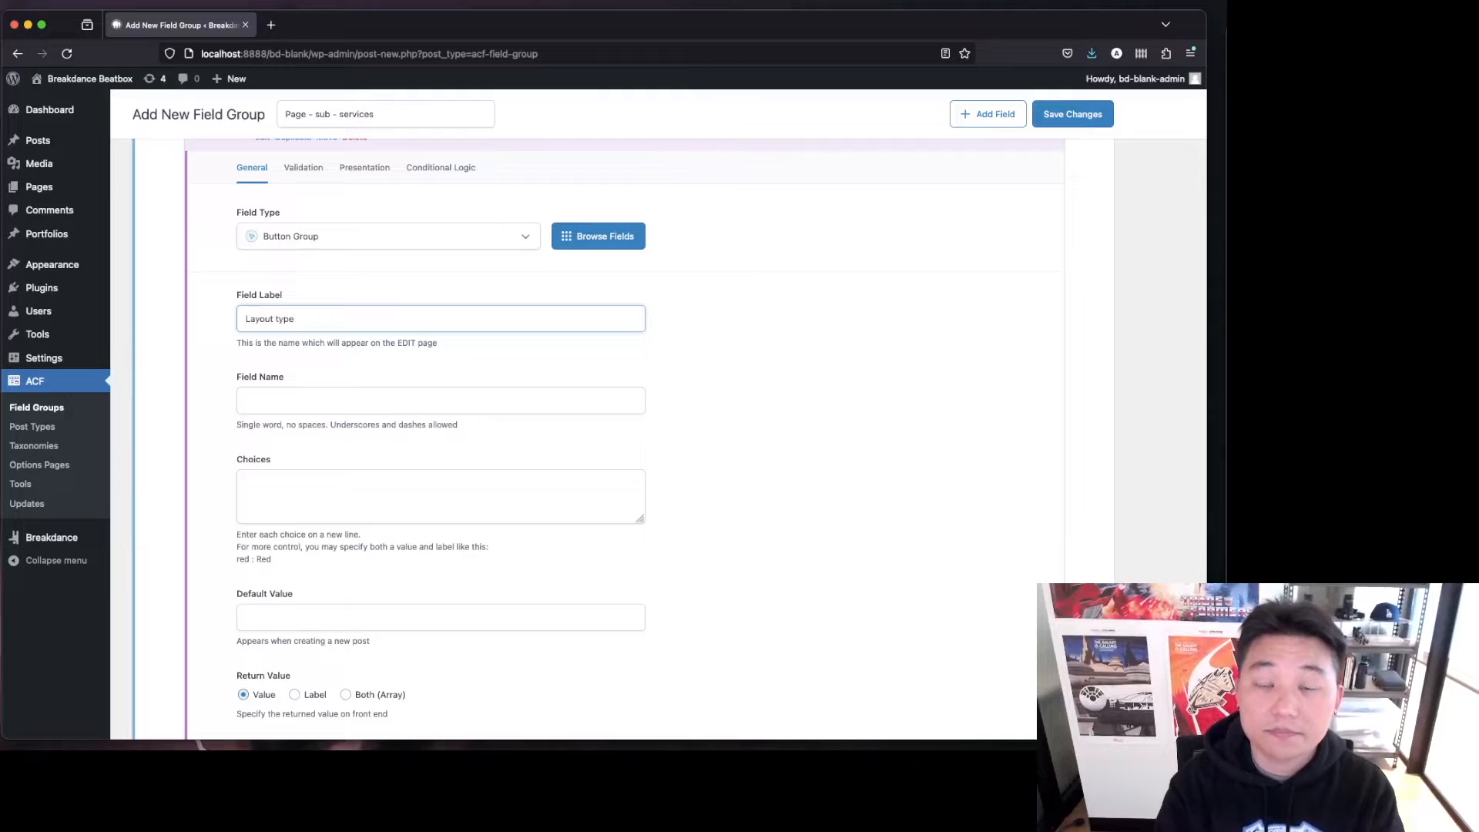
key("Tab")
Enter the first button group choice "hero : Hero Section" on its own line.
left_click(446, 488)
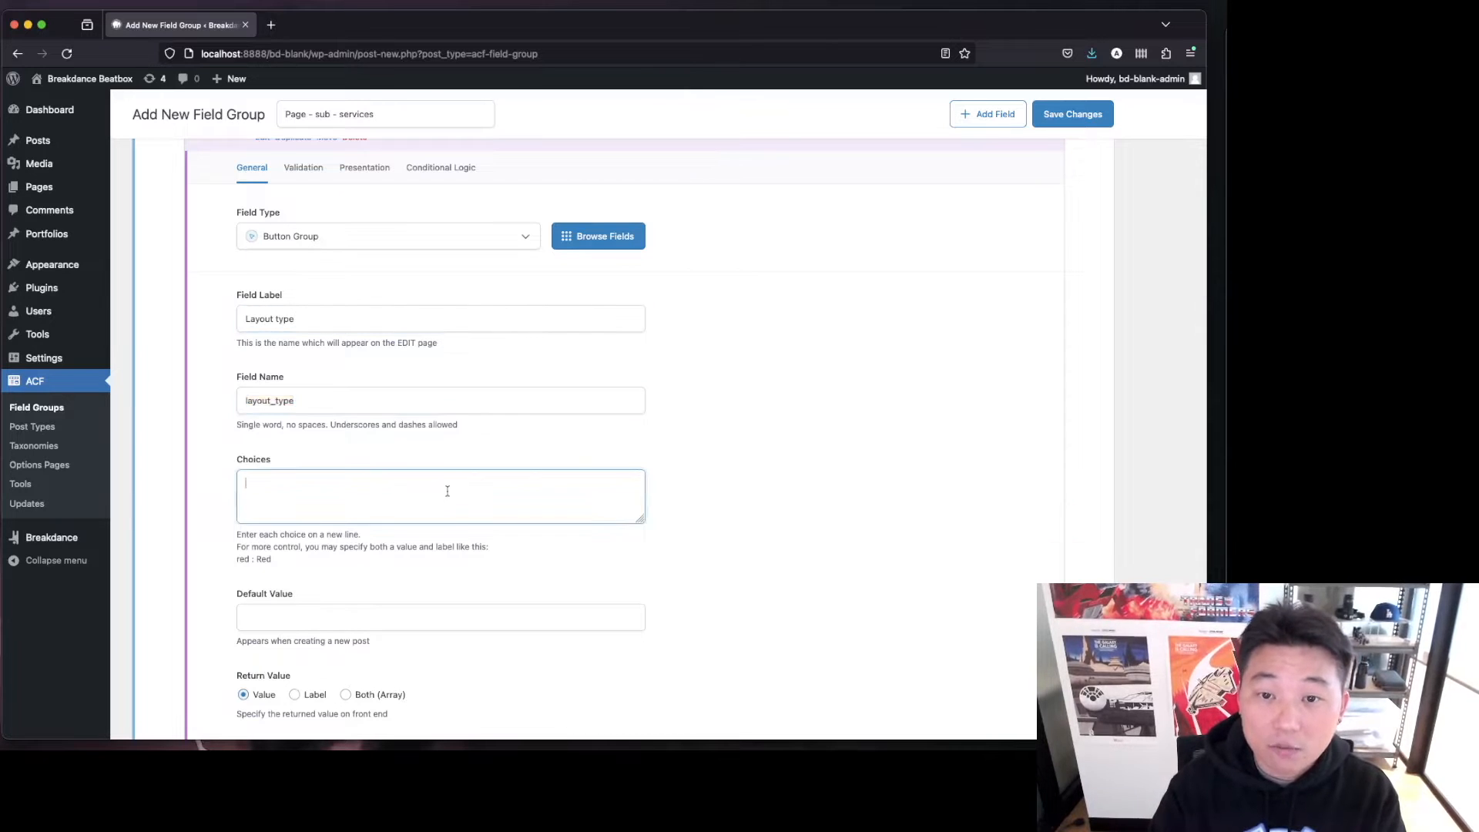
type("hero ")
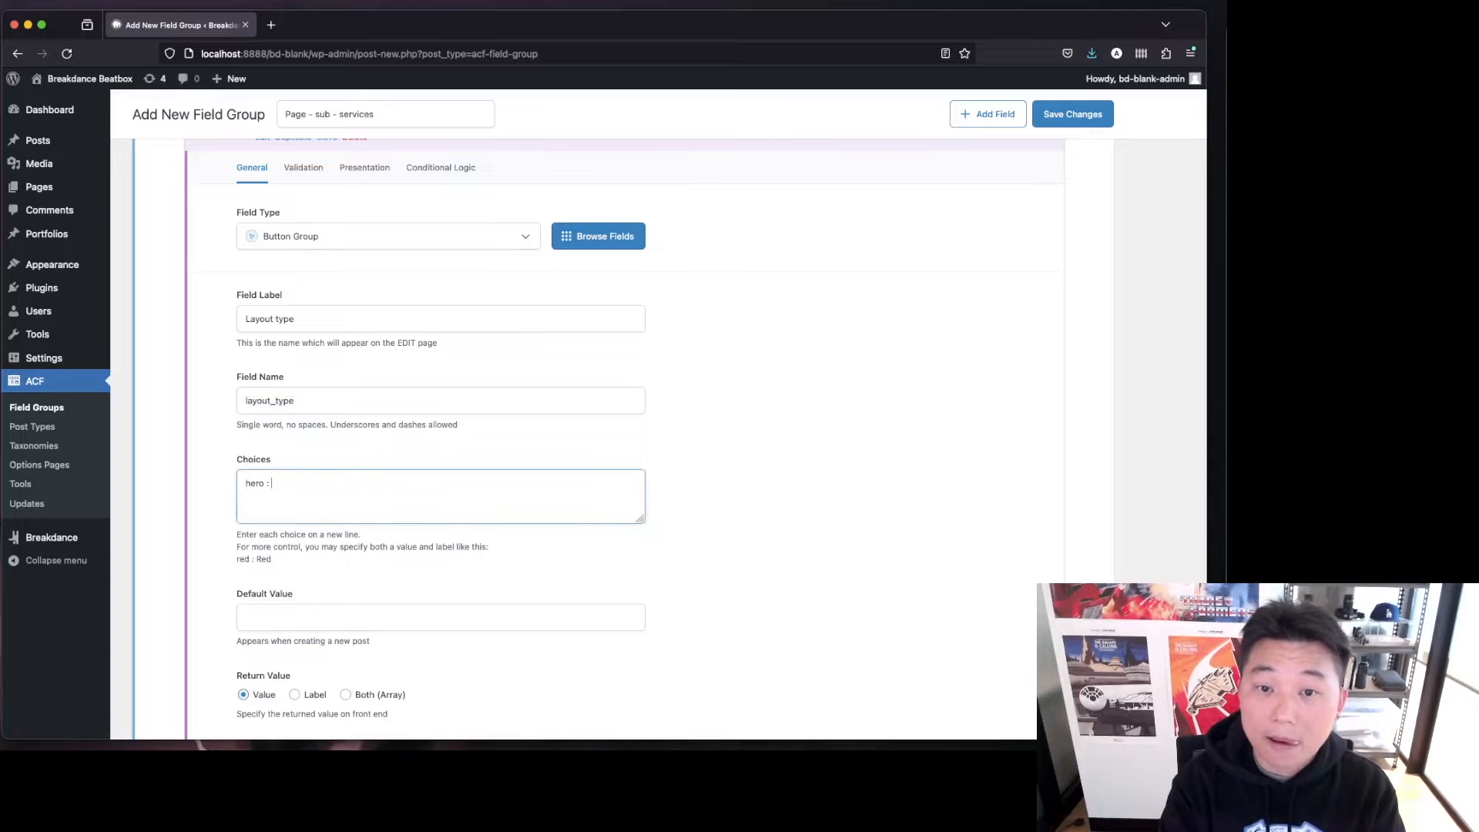
type(": Hero")
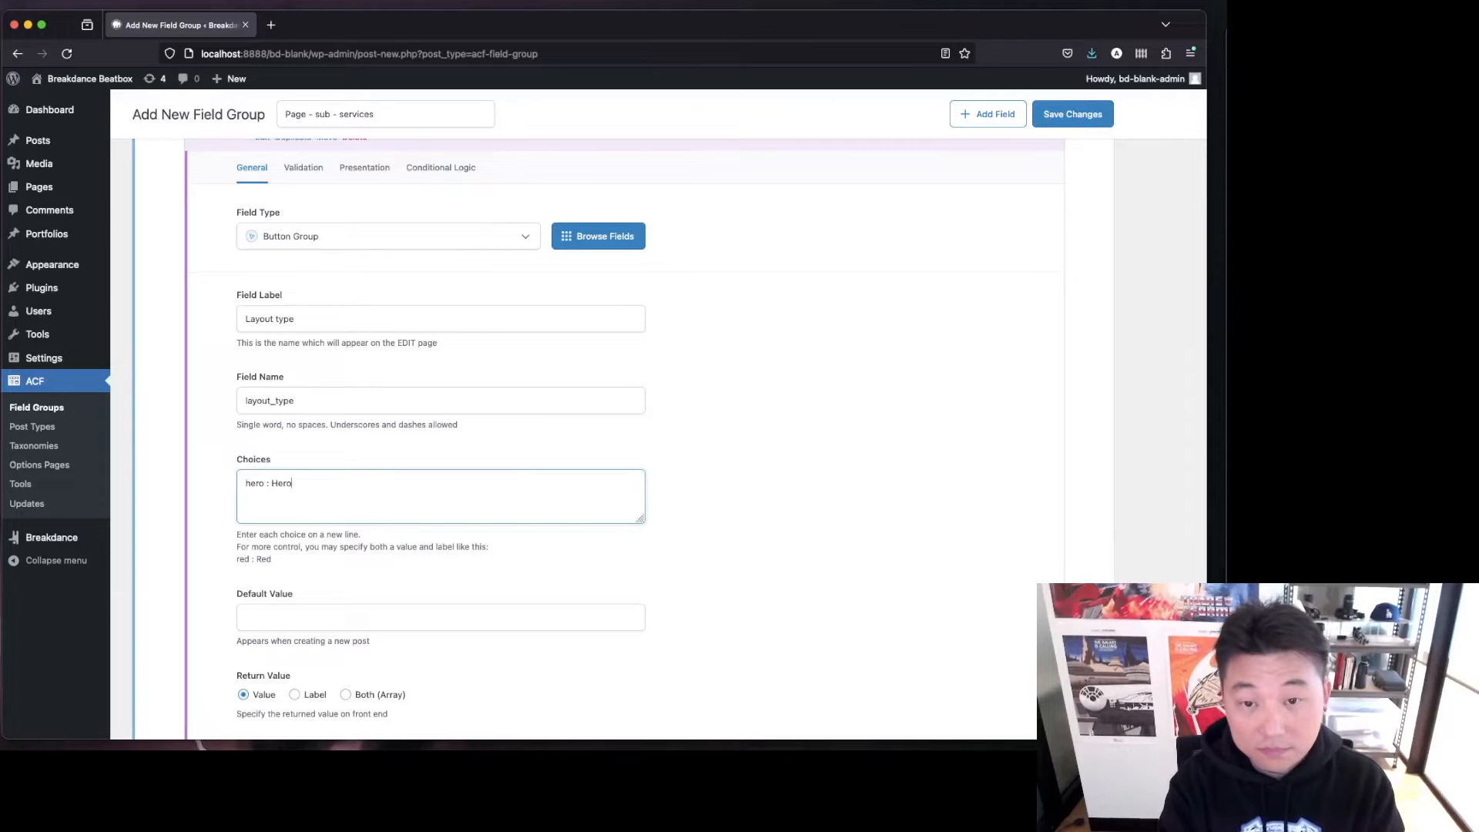
type(" Section")
key("Return")
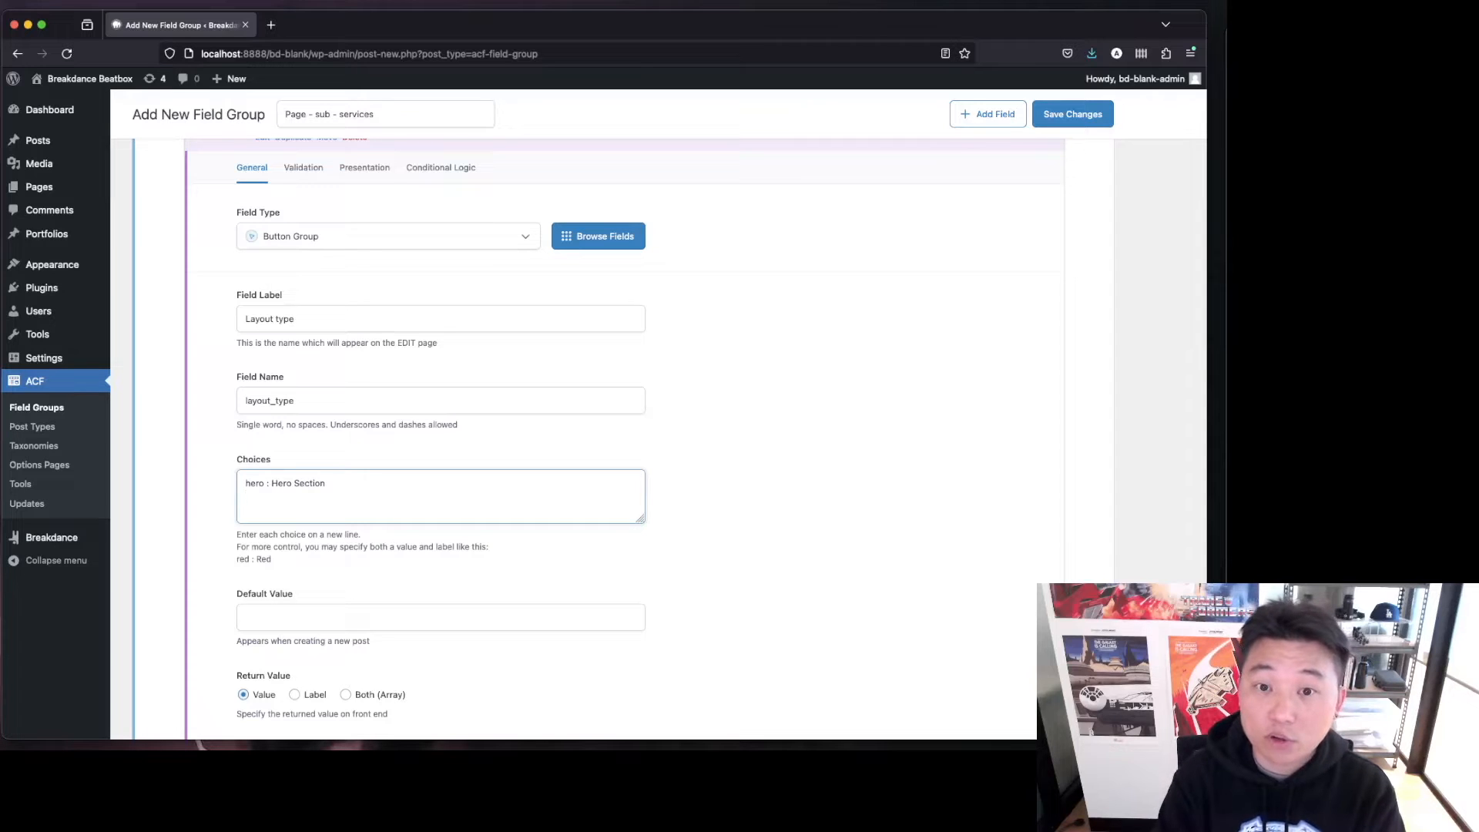
left_click(266, 483)
key("BackSpace")
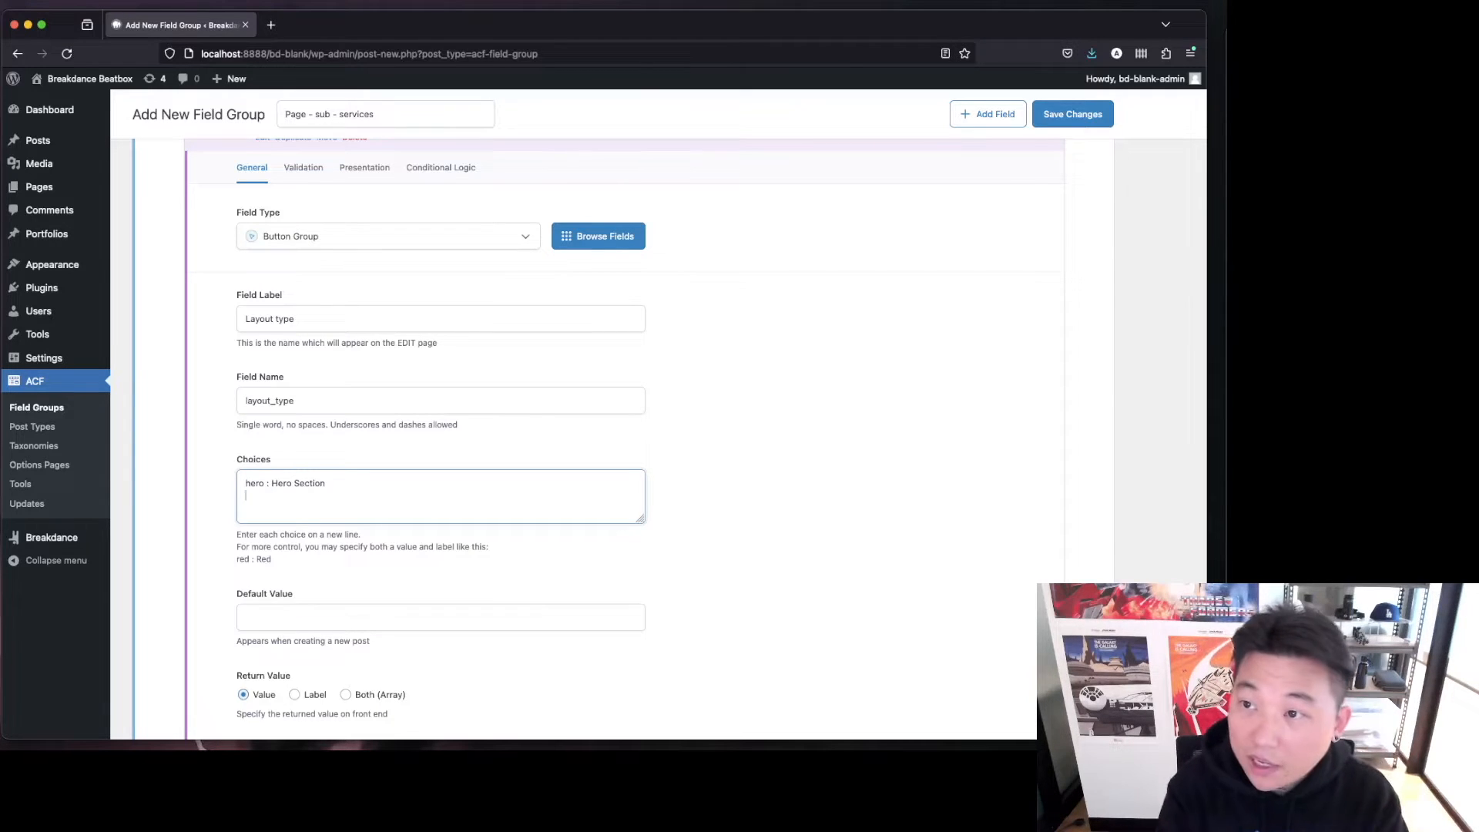
Add a second choice line "imgtxt : Image + Text".
type("imgt")
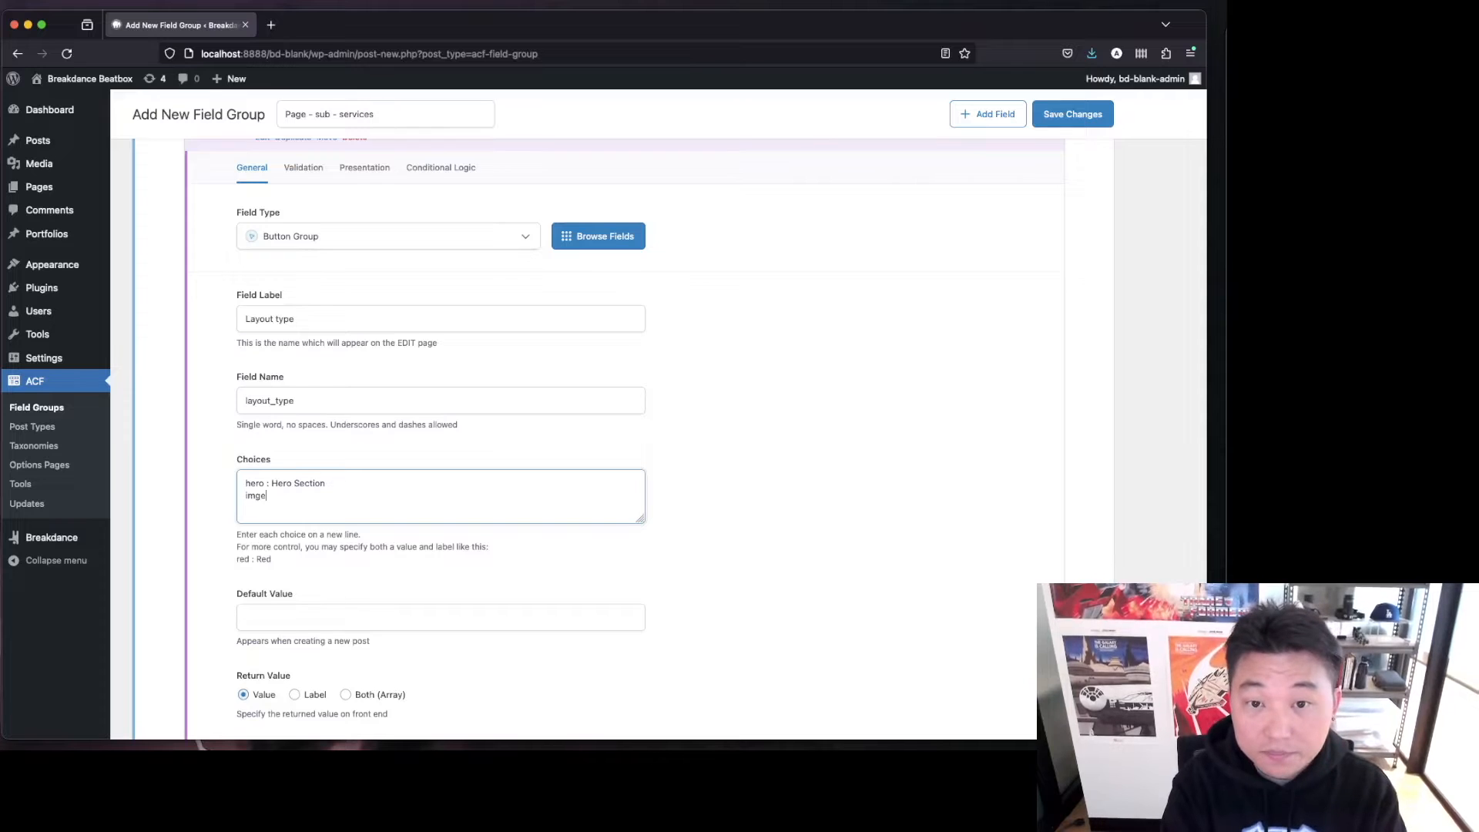
type("xt :")
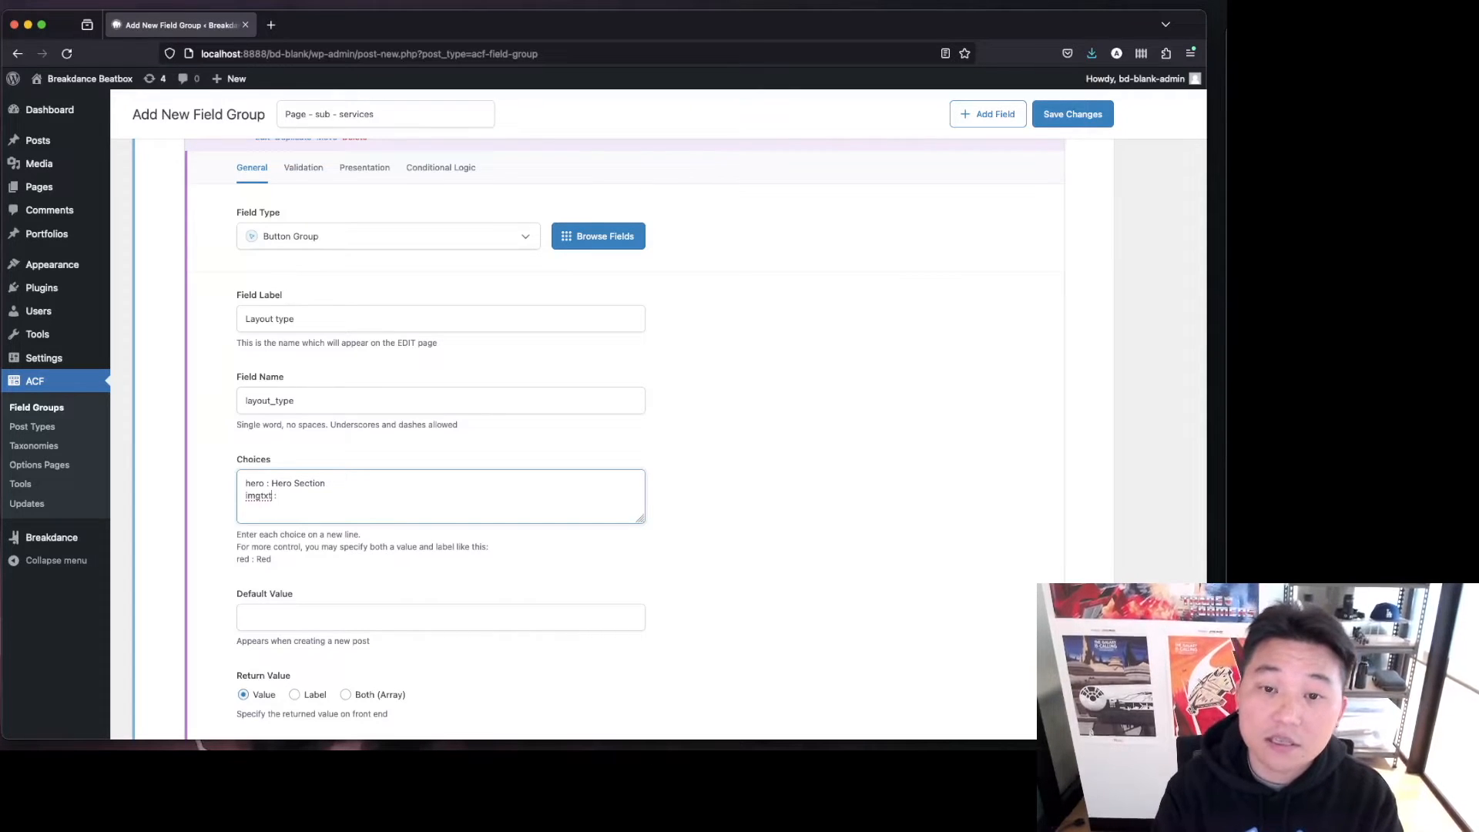
double_click(258, 496)
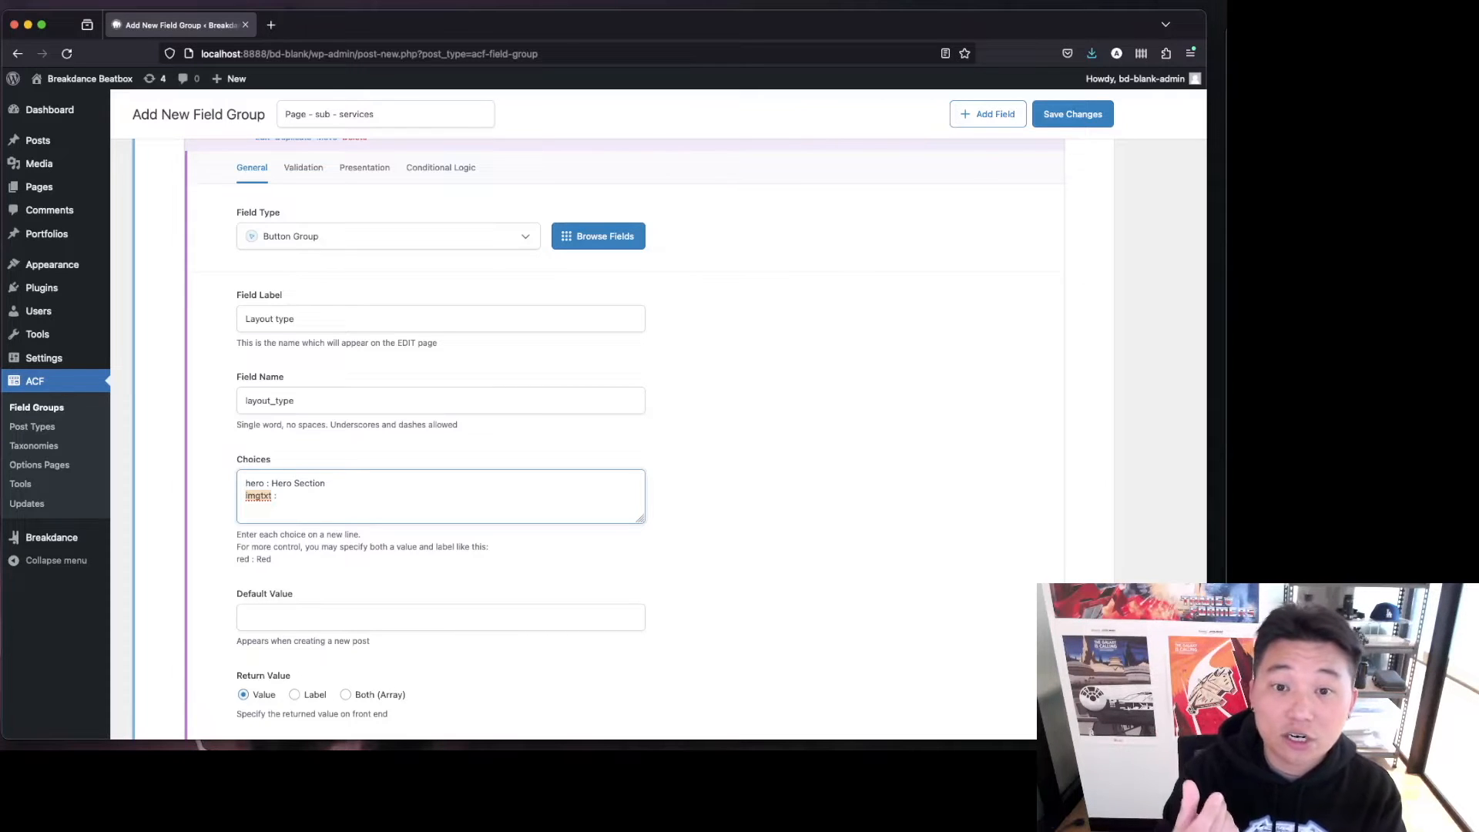
key("Right")
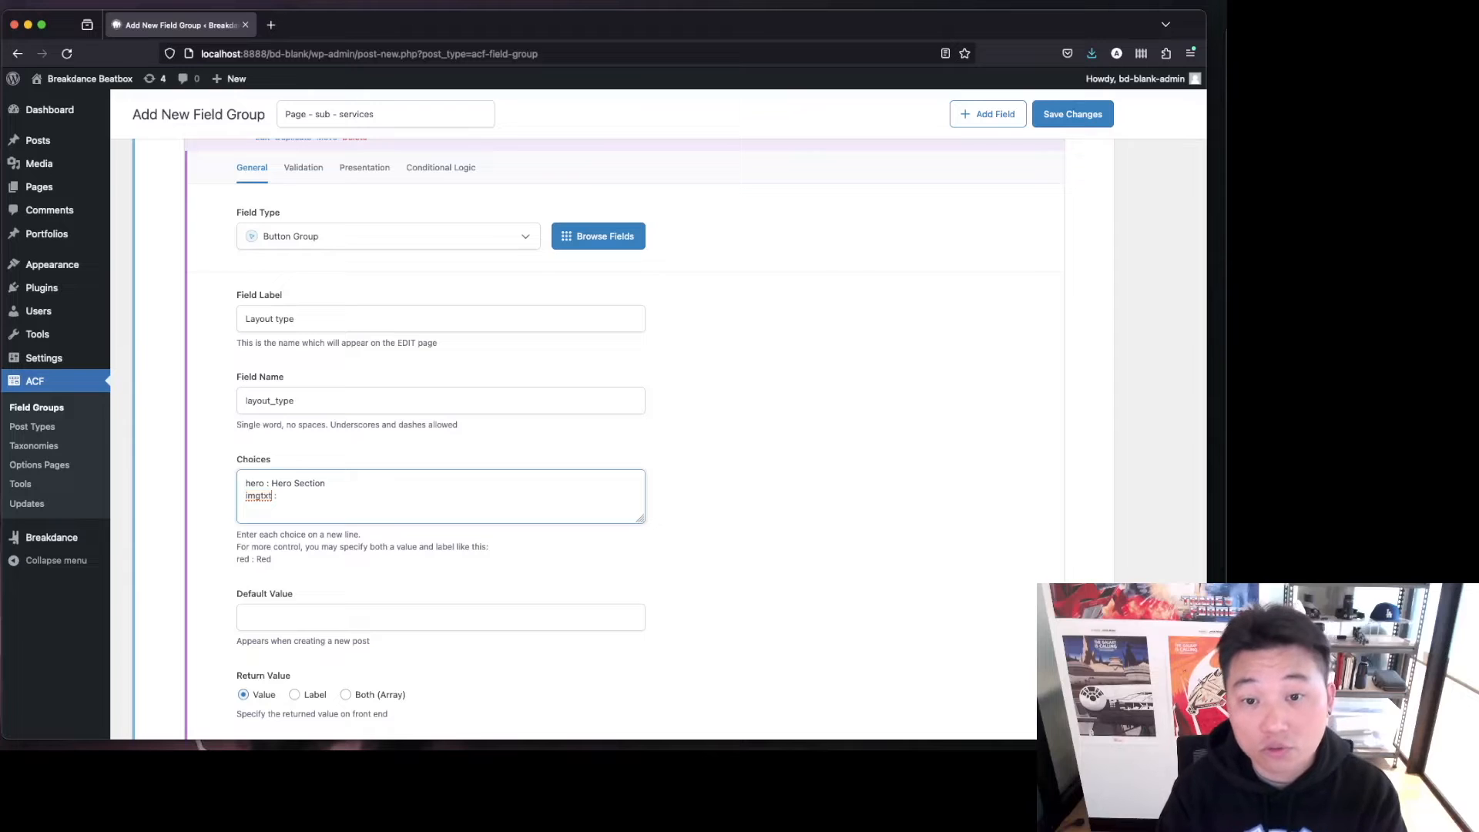
type(": Image")
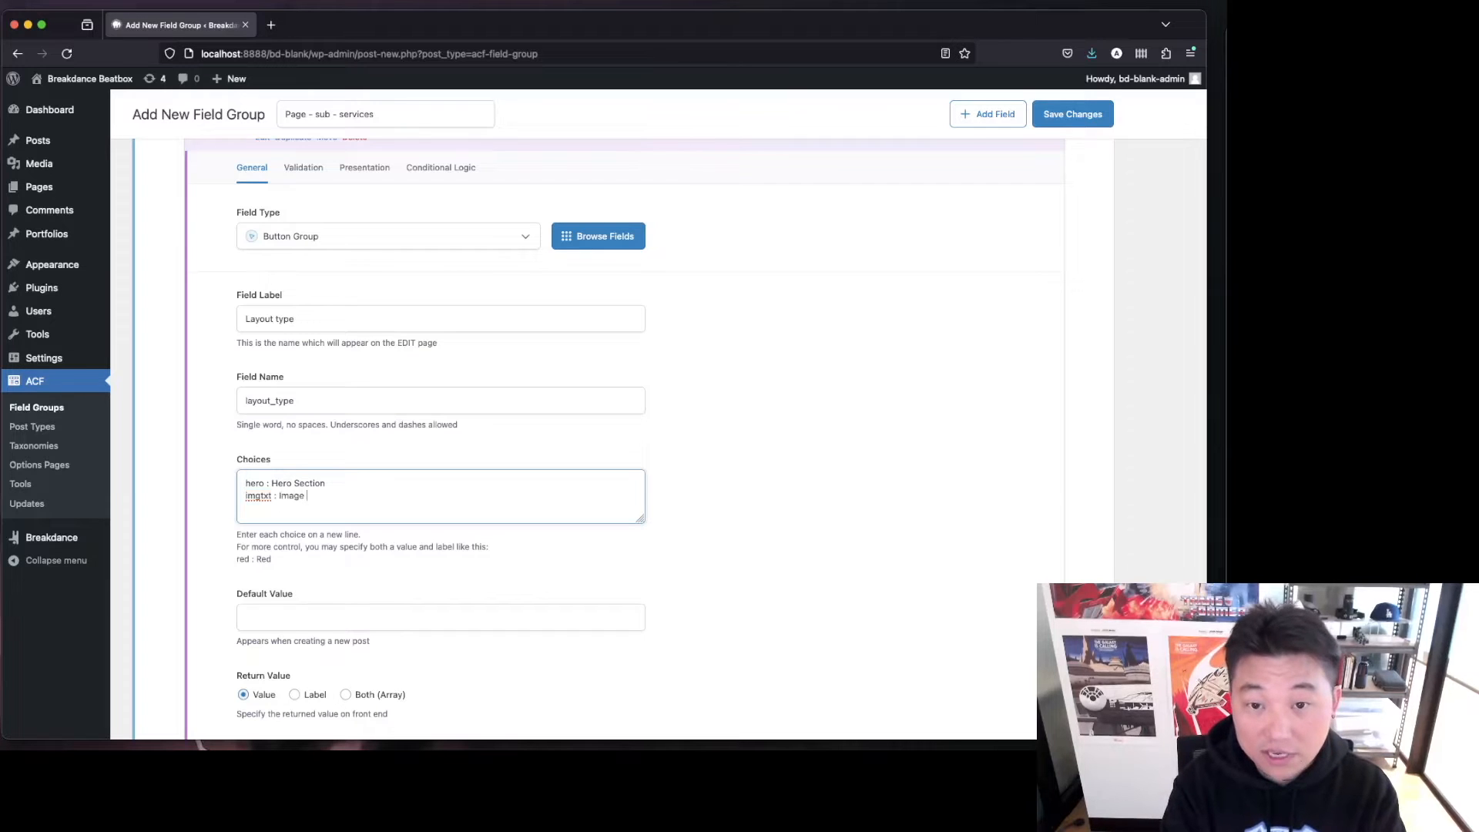
type(" + Text")
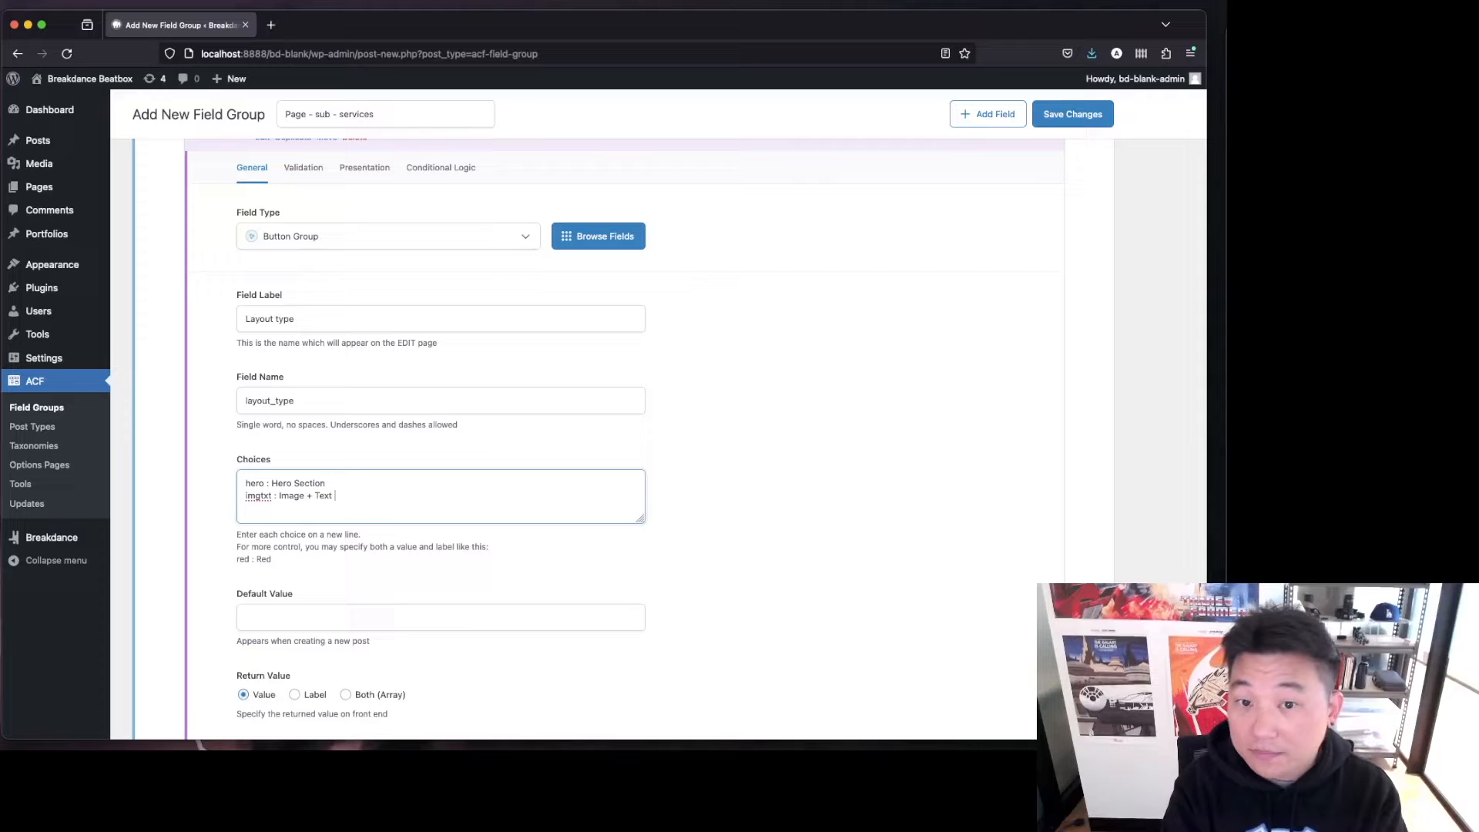
key("BackSpace")
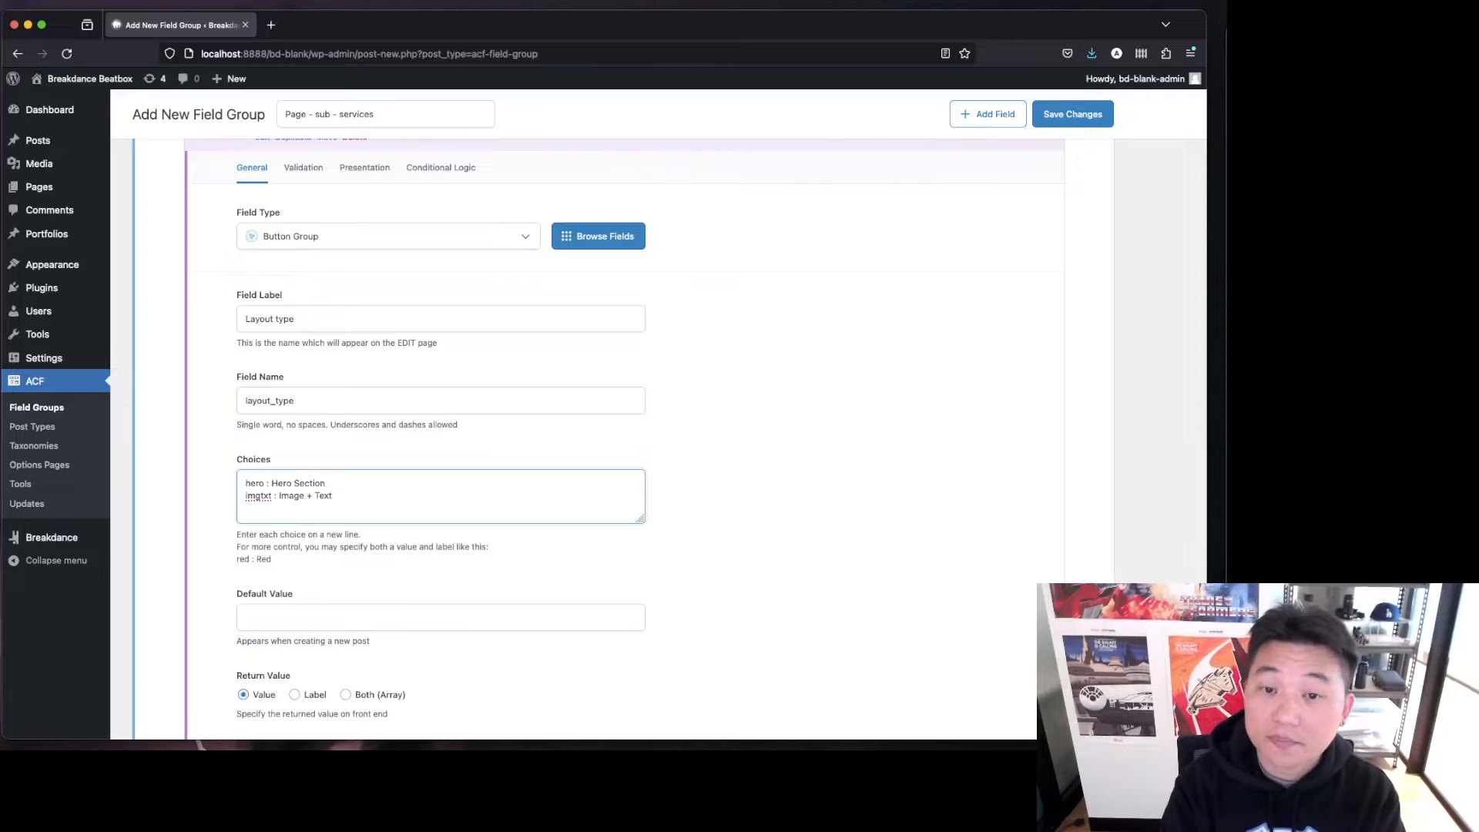
Add a third choice line "txtimg : Text + Image" to the button group choices.
type("txt")
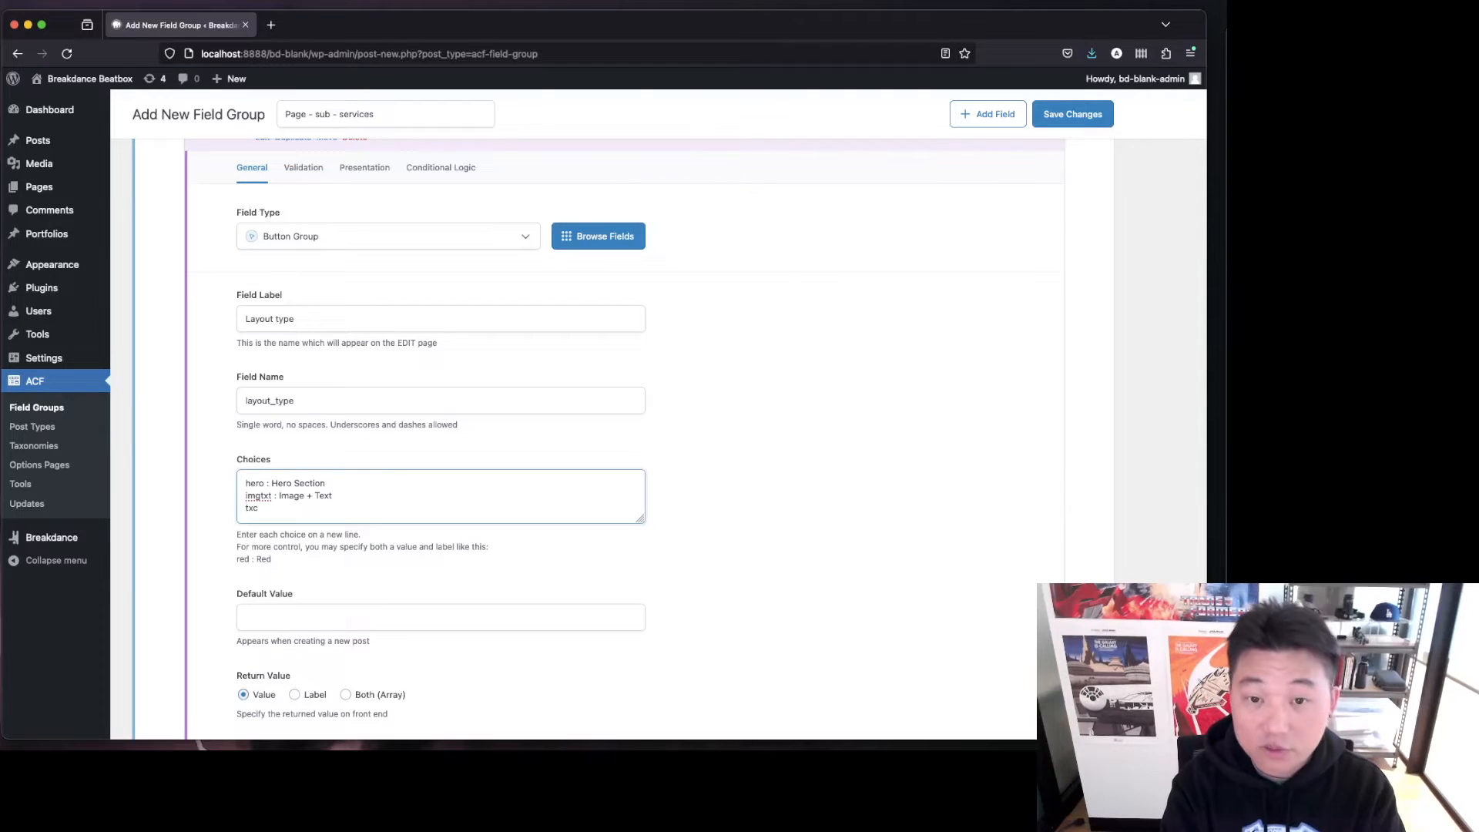
key("BackSpace")
key("BackSpace")
type("timg :")
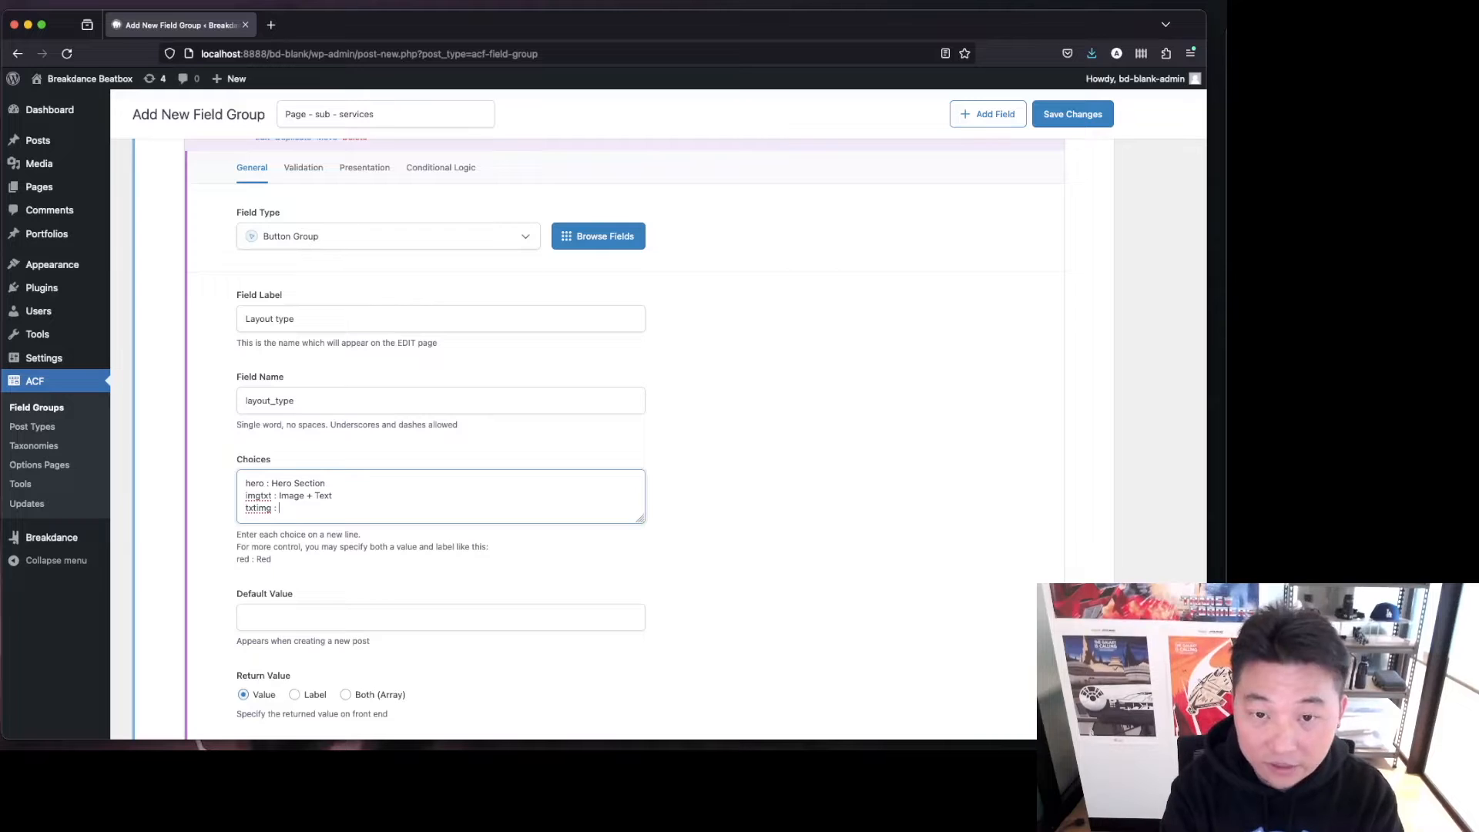
type("Text _+")
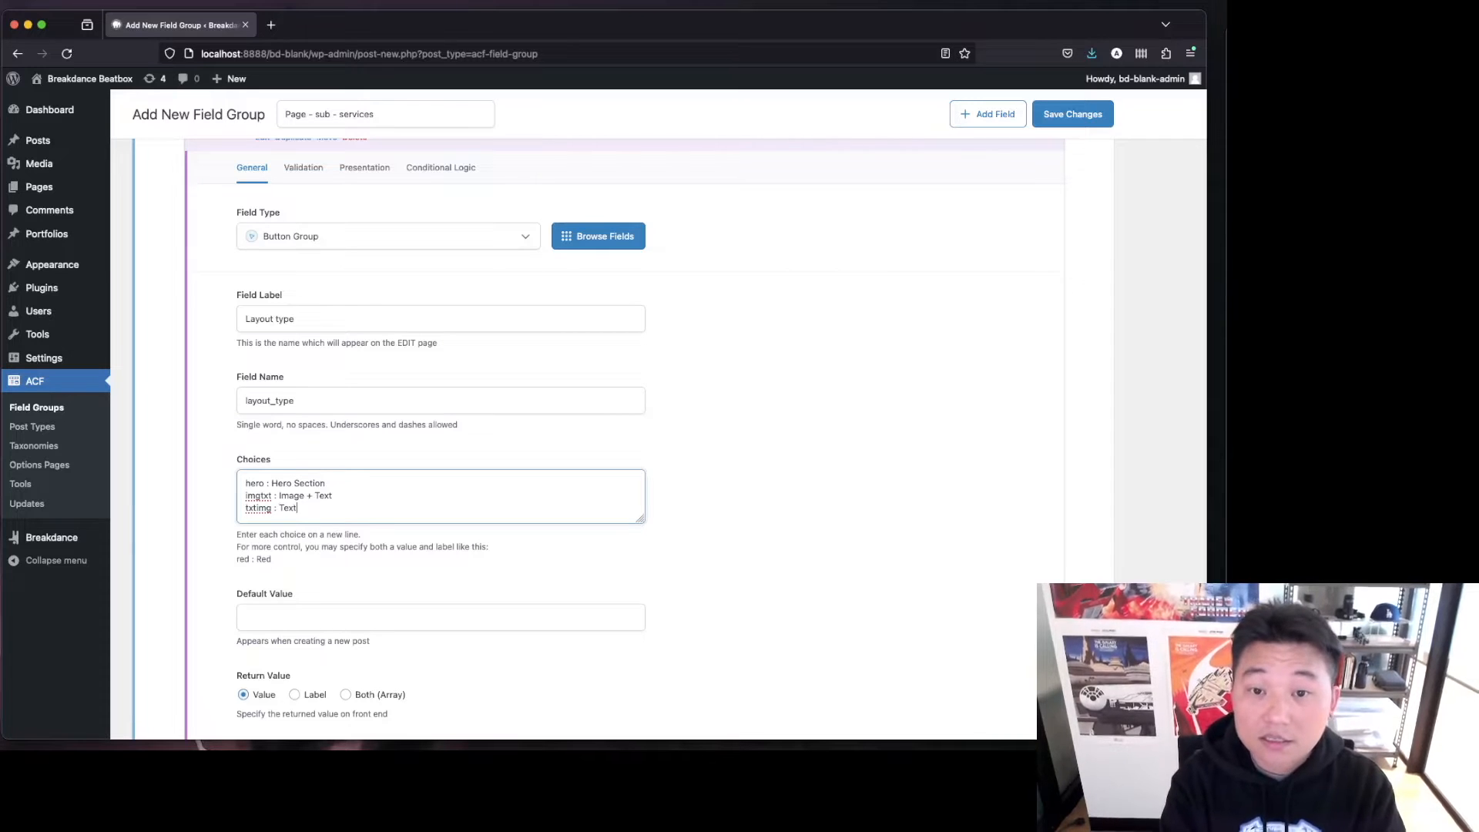
key("BackSpace")
key("BackSpace")
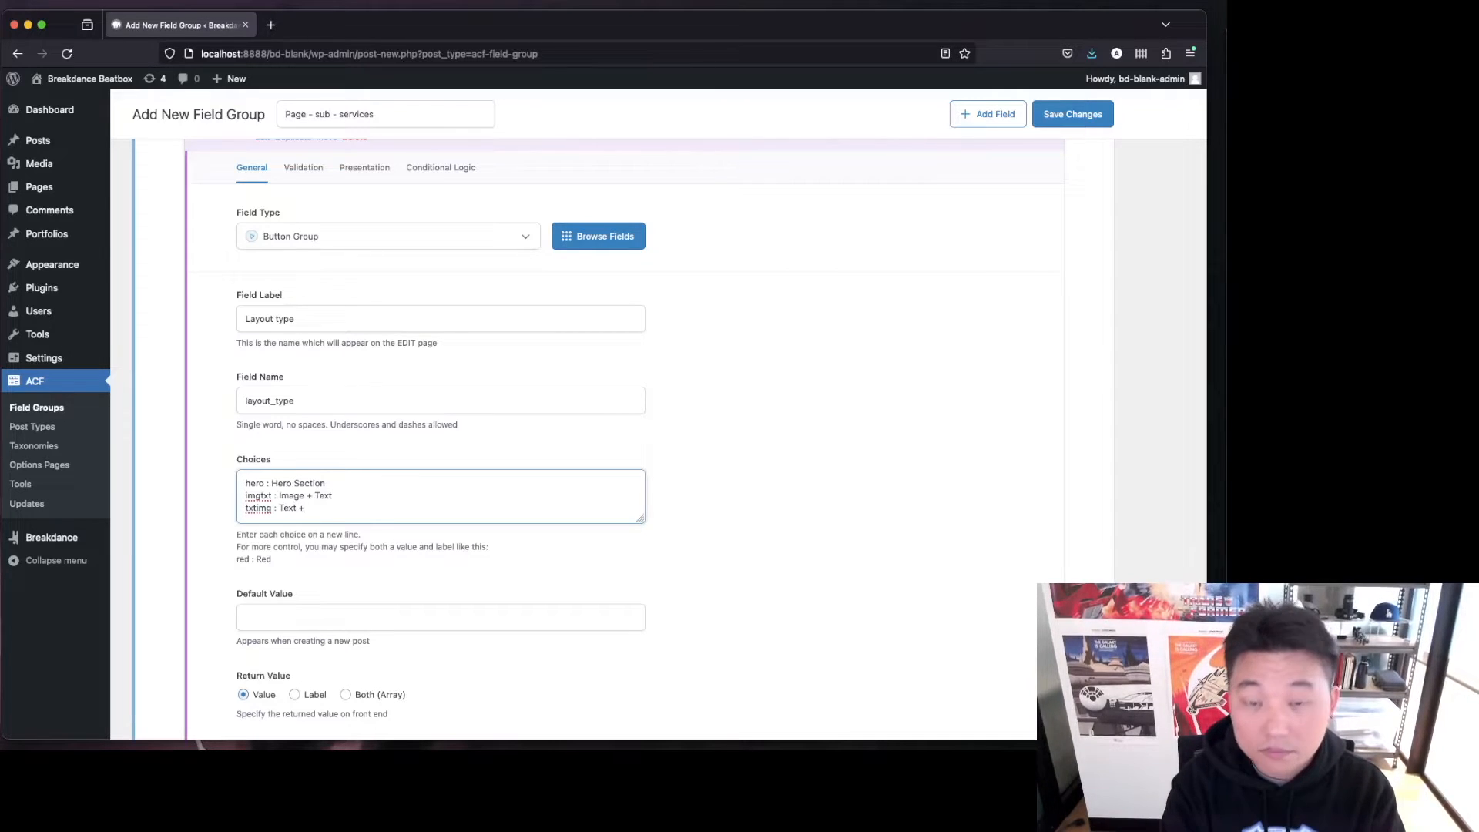
type("+ Image")
key("Return")
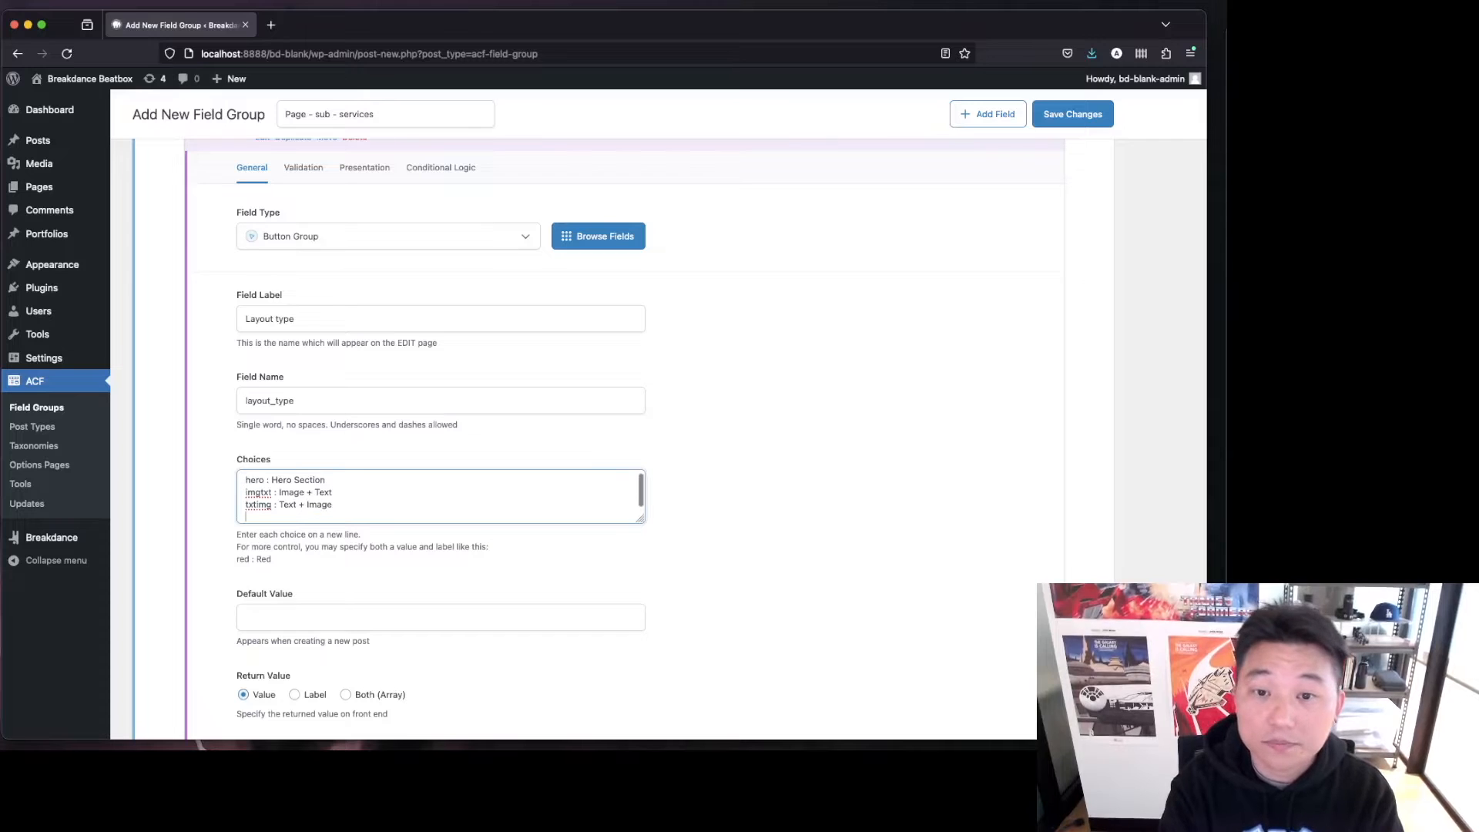
Add a fourth choice line "ctabanner : CTA Banner" to the choices.
type("ctabanner : CTA Banner")
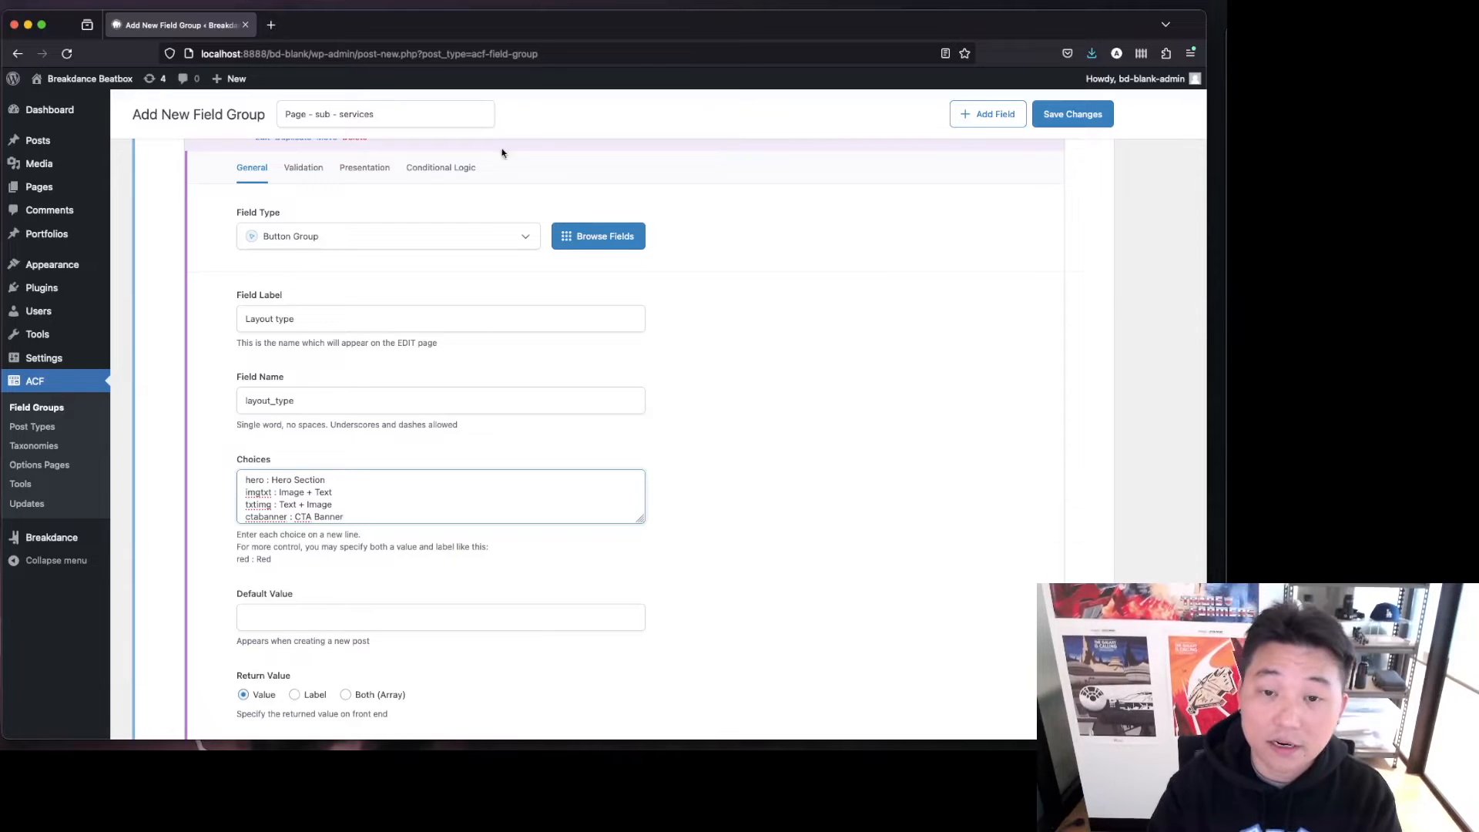
left_click(768, 343)
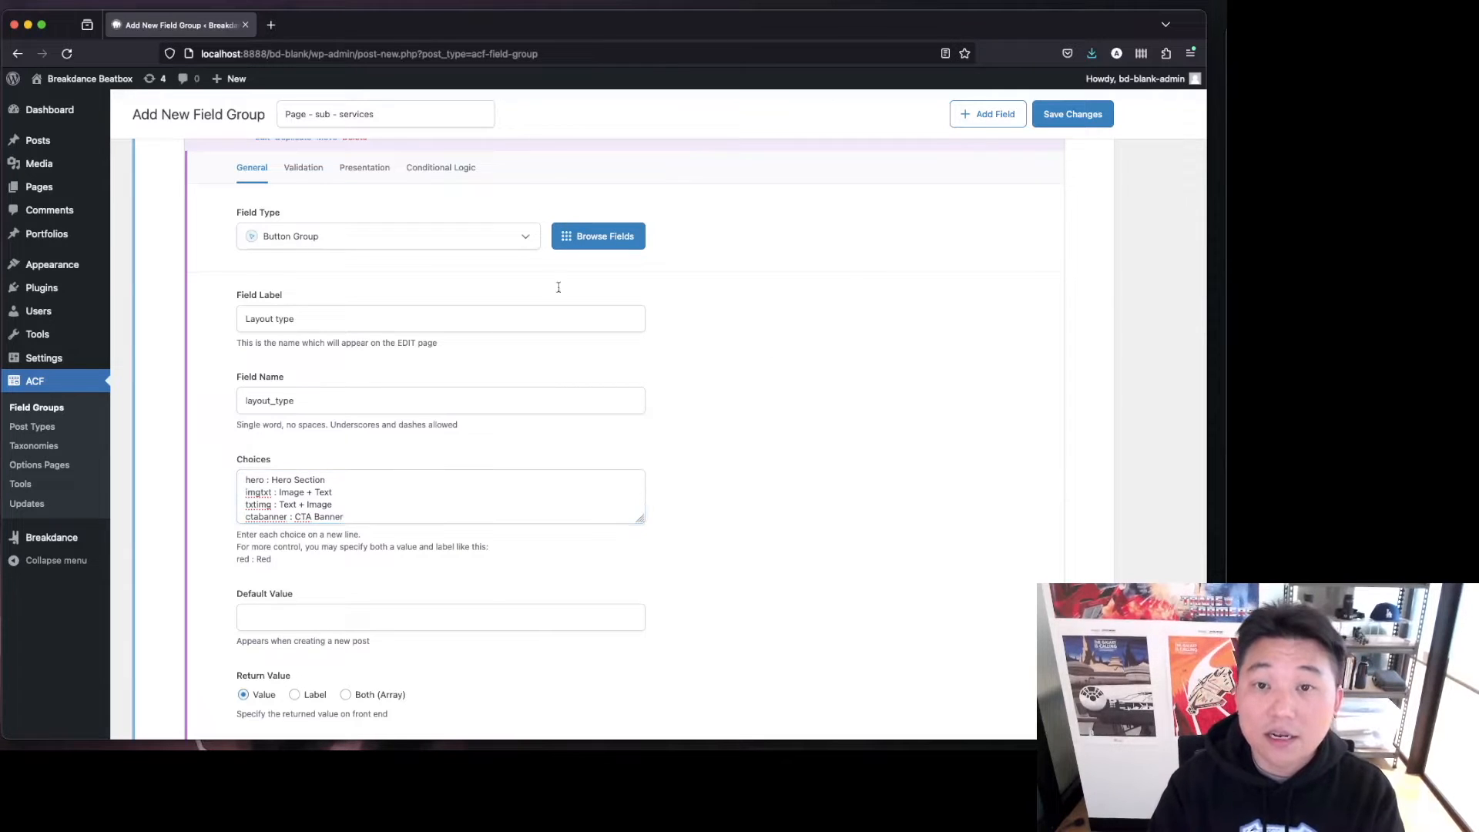
Add a second sub-field to the repeater and set its field type to Image.
left_click(356, 171)
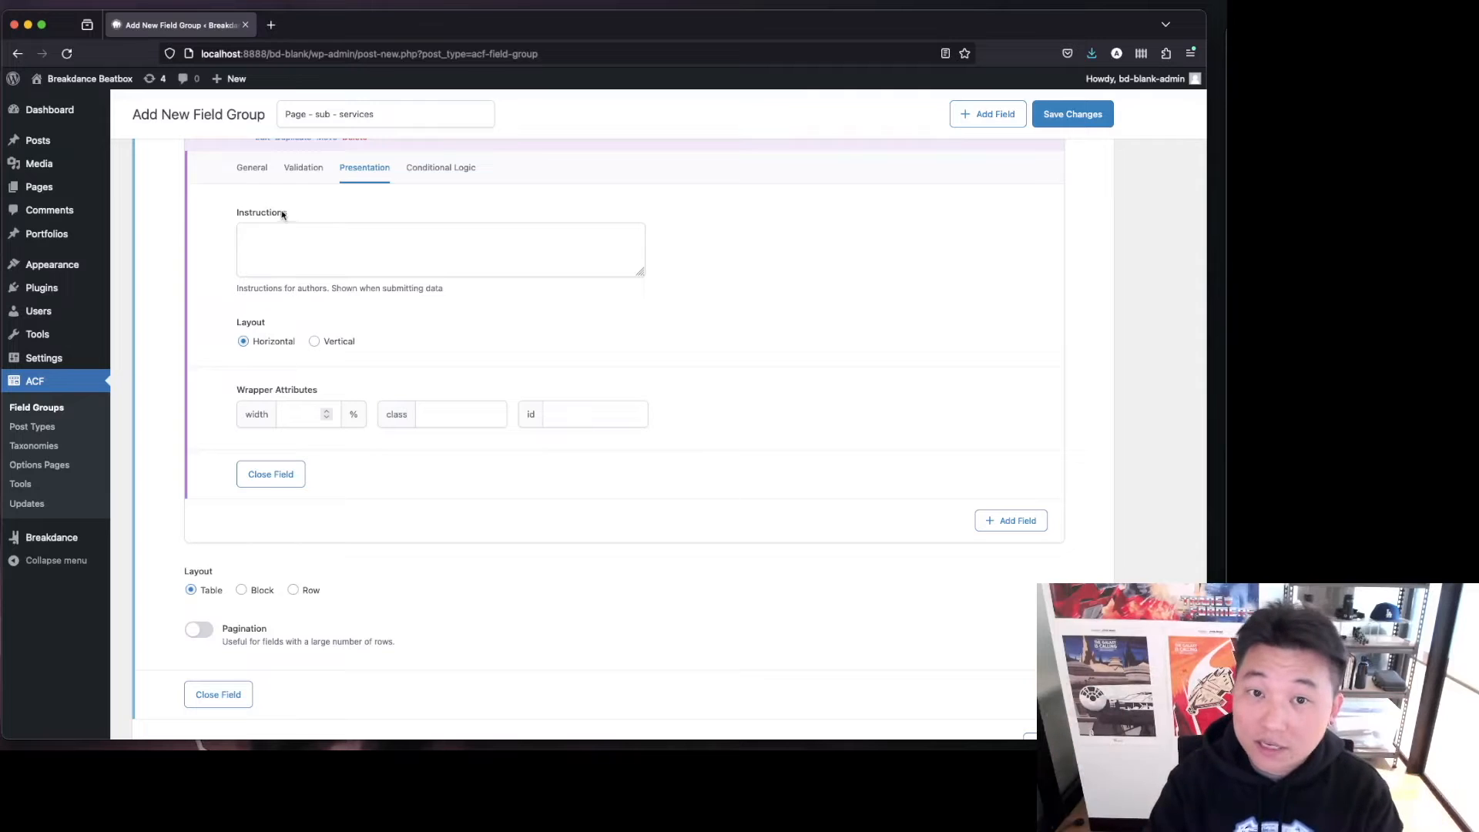
left_click(252, 168)
scroll(927, 505, "down", 3)
left_click(1028, 590)
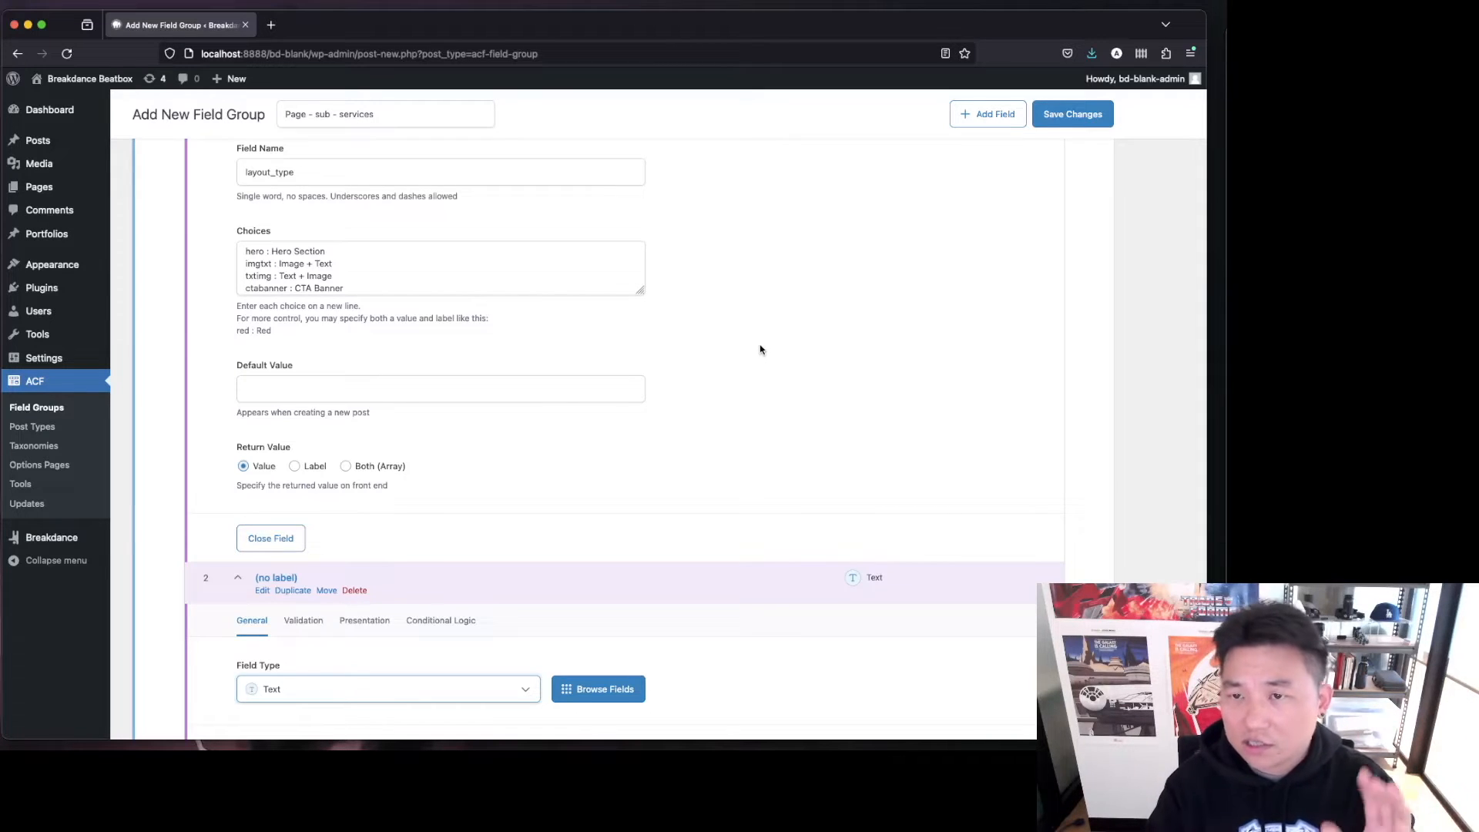
scroll(760, 350, "down", 1)
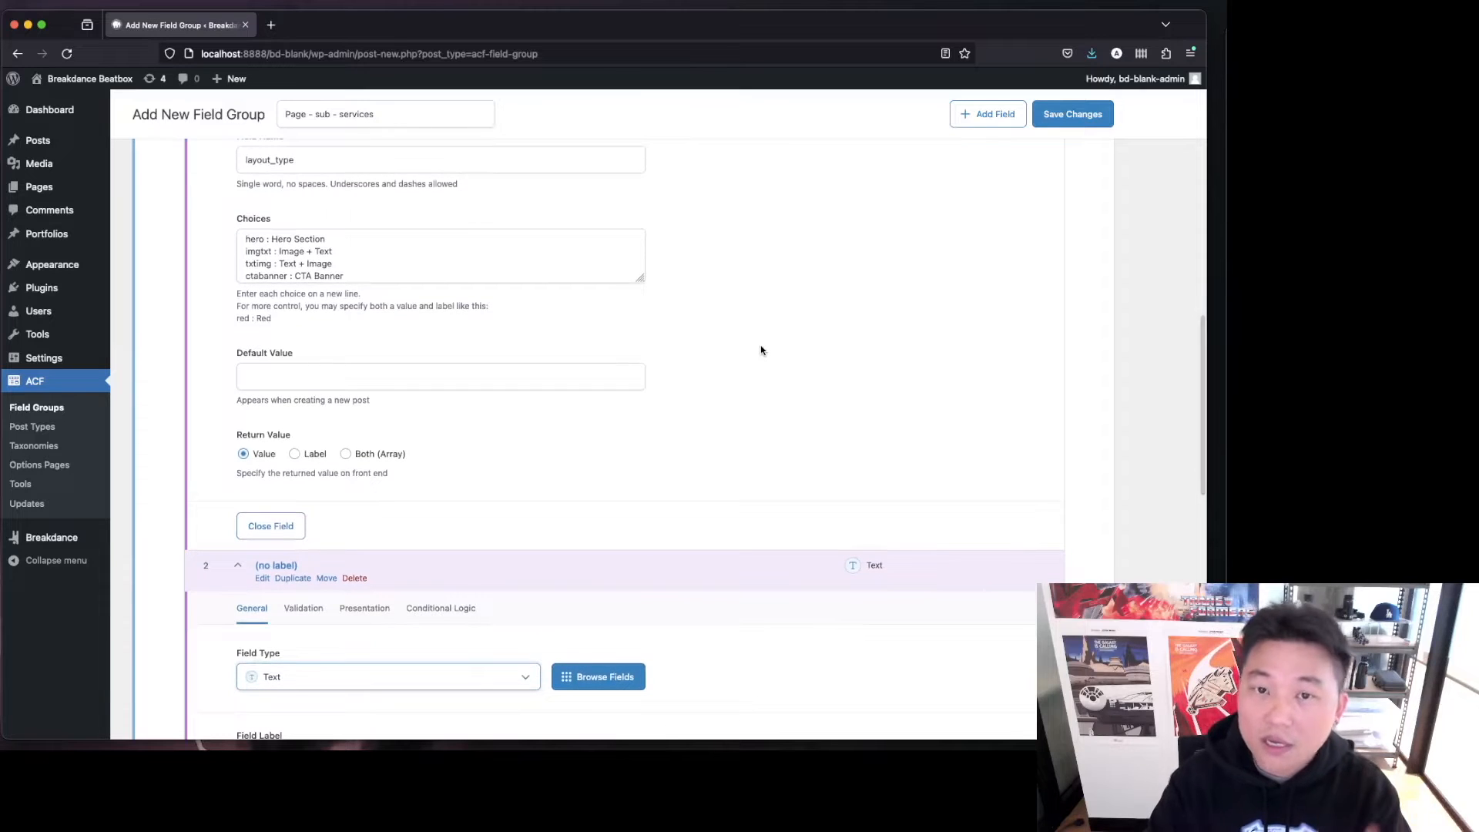
scroll(647, 366, "down", 5)
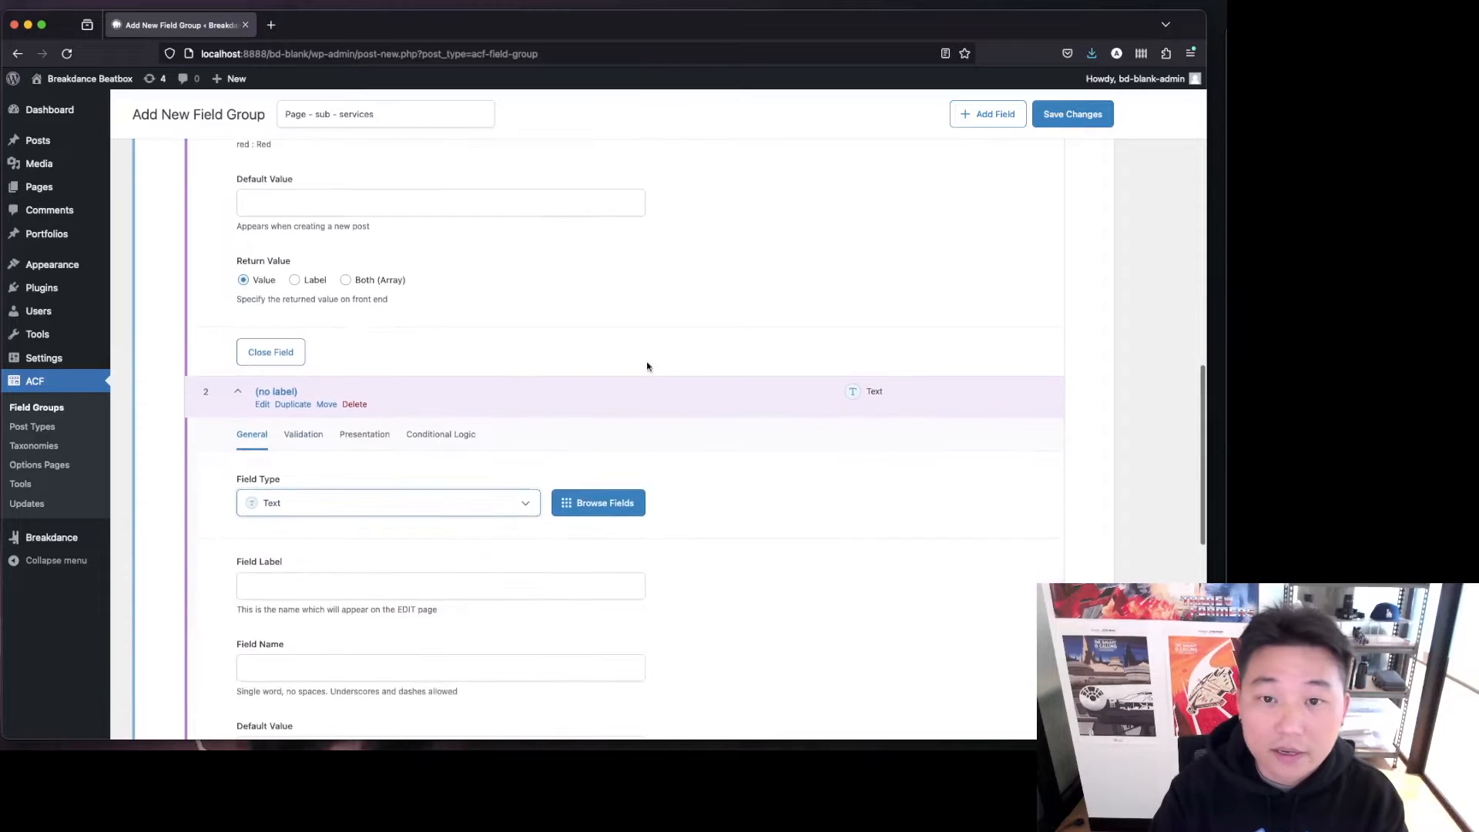
left_click(299, 505)
type("im")
key("Return")
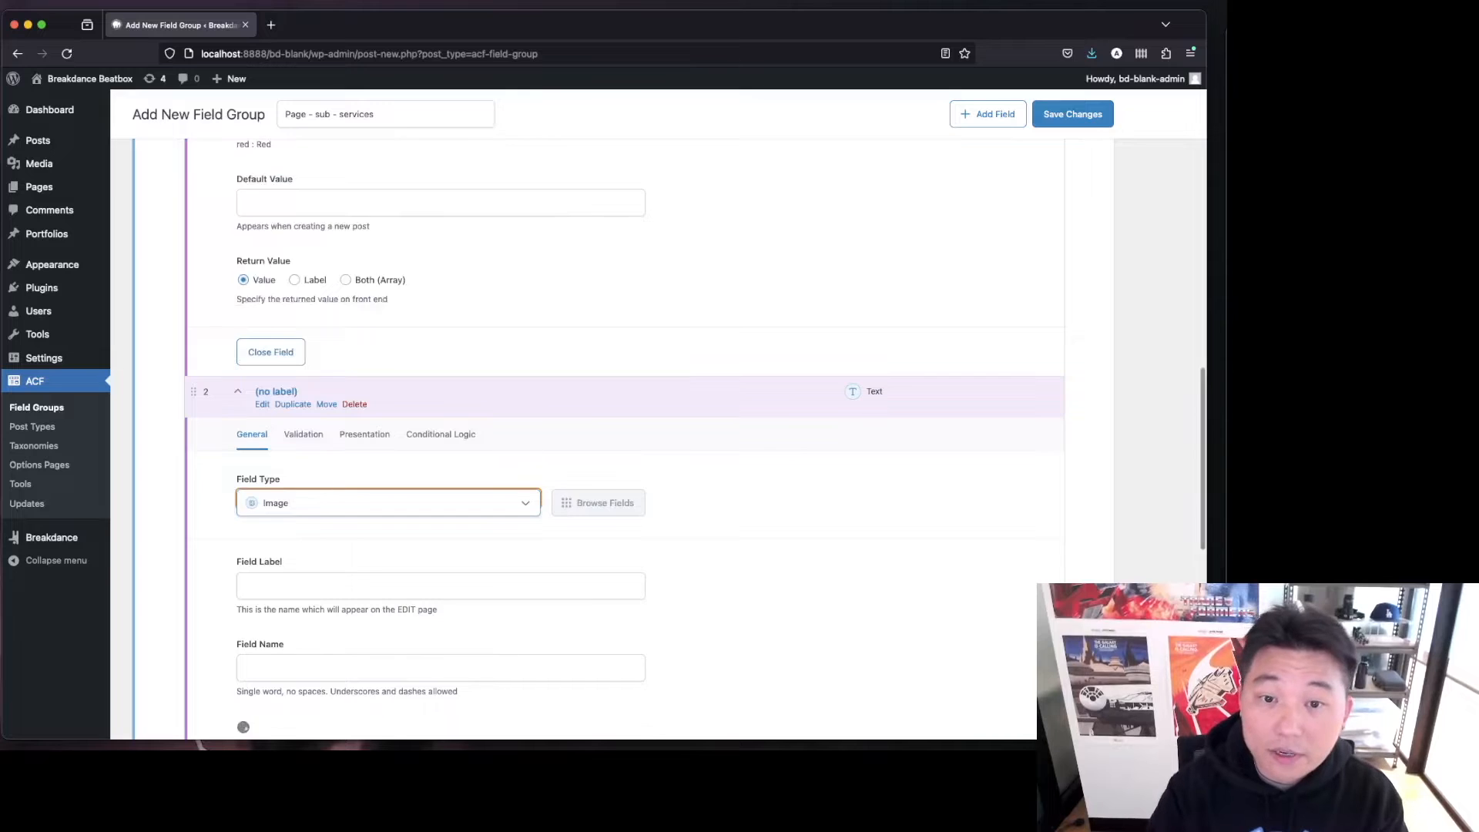
Label the image sub-field "Section Image", letting its field name fill in.
scroll(313, 512, "down", 7)
left_click(294, 315)
type("Section Image")
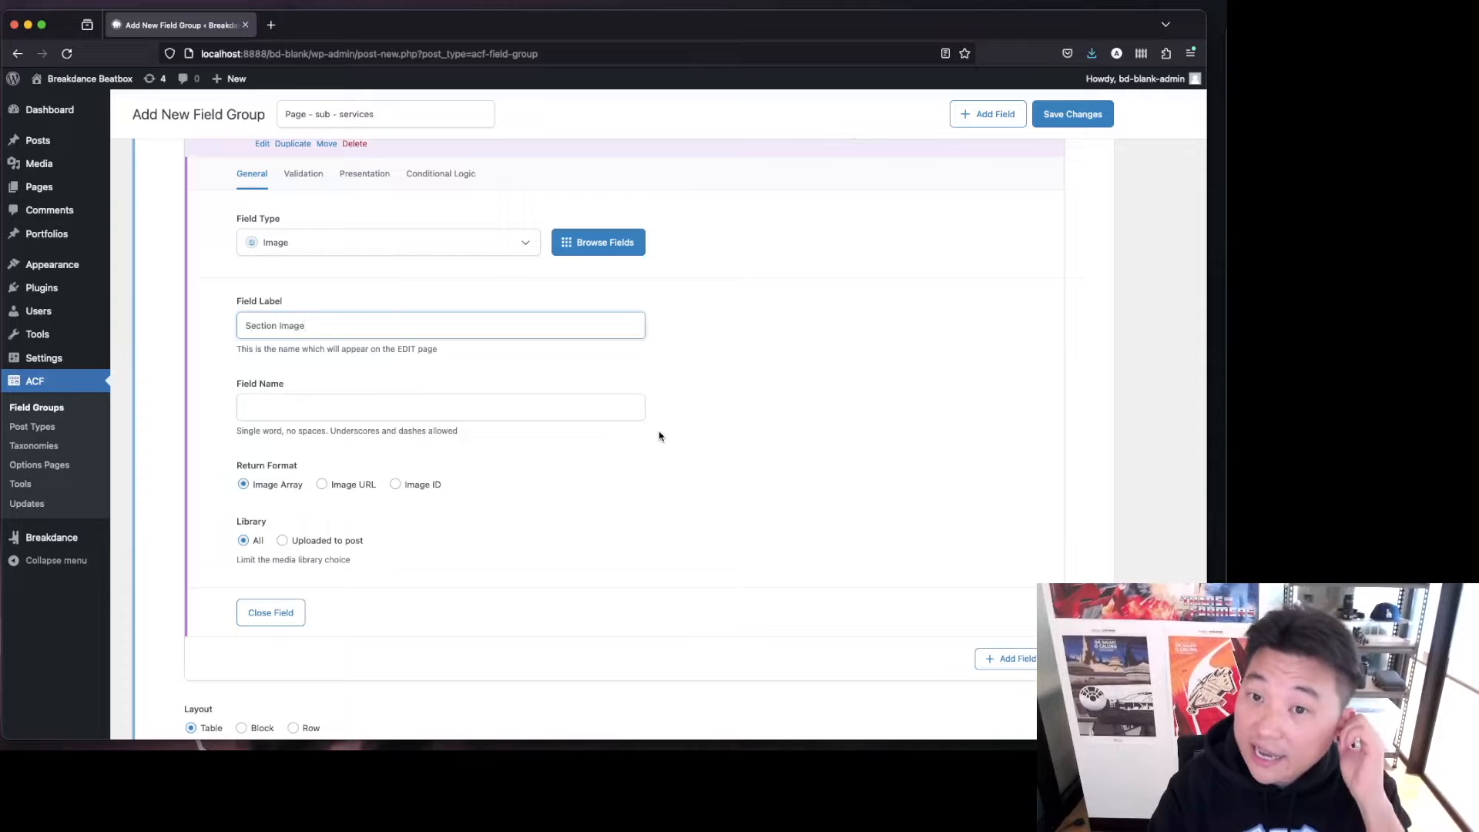
scroll(659, 436, "up", 6)
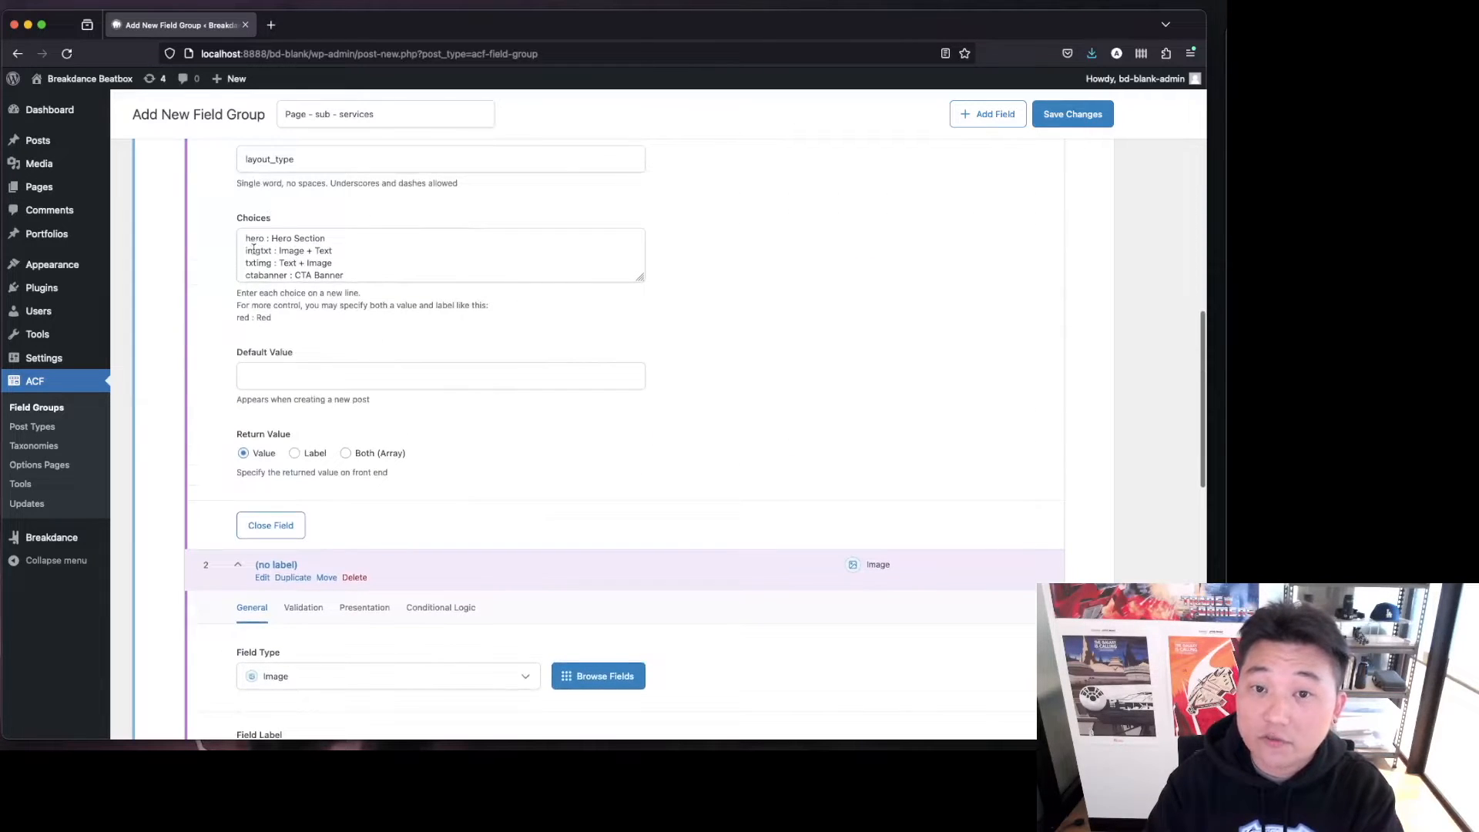
scroll(544, 495, "down", 4)
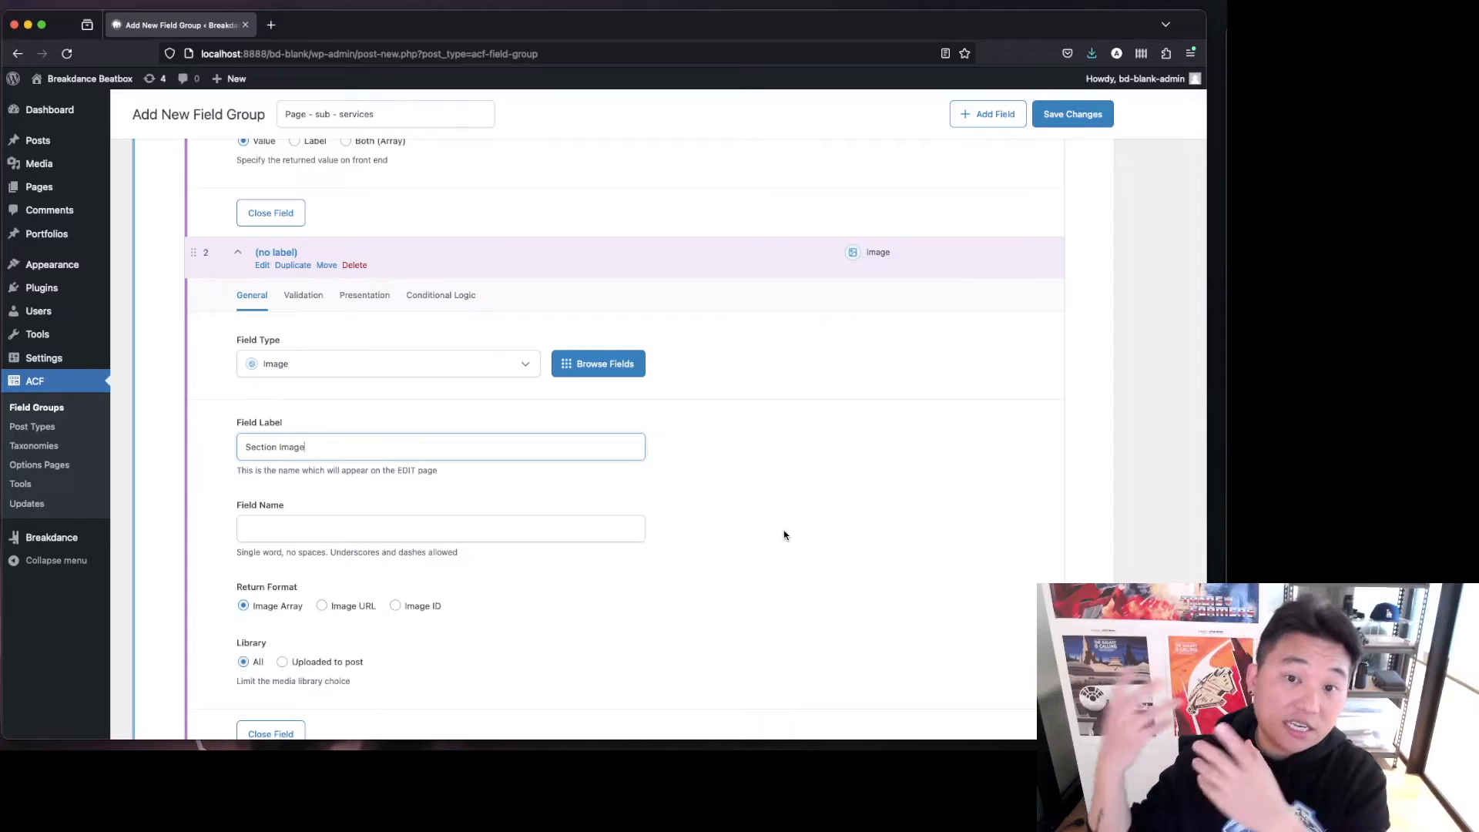
key("Tab")
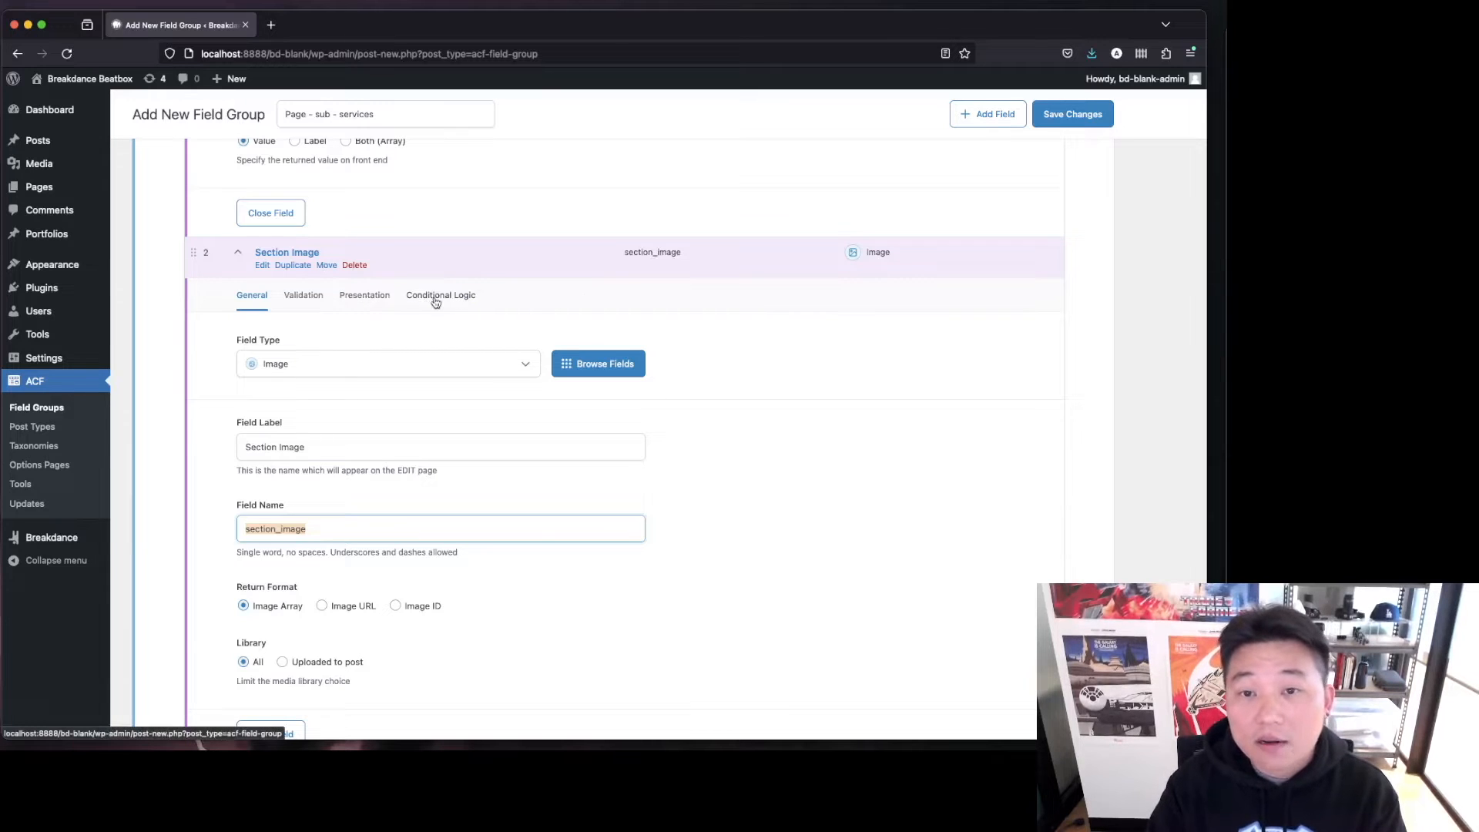
Enable conditional logic on Section Image to show it only when Layout type is not equal to CTA Banner.
scroll(554, 333, "up", 5)
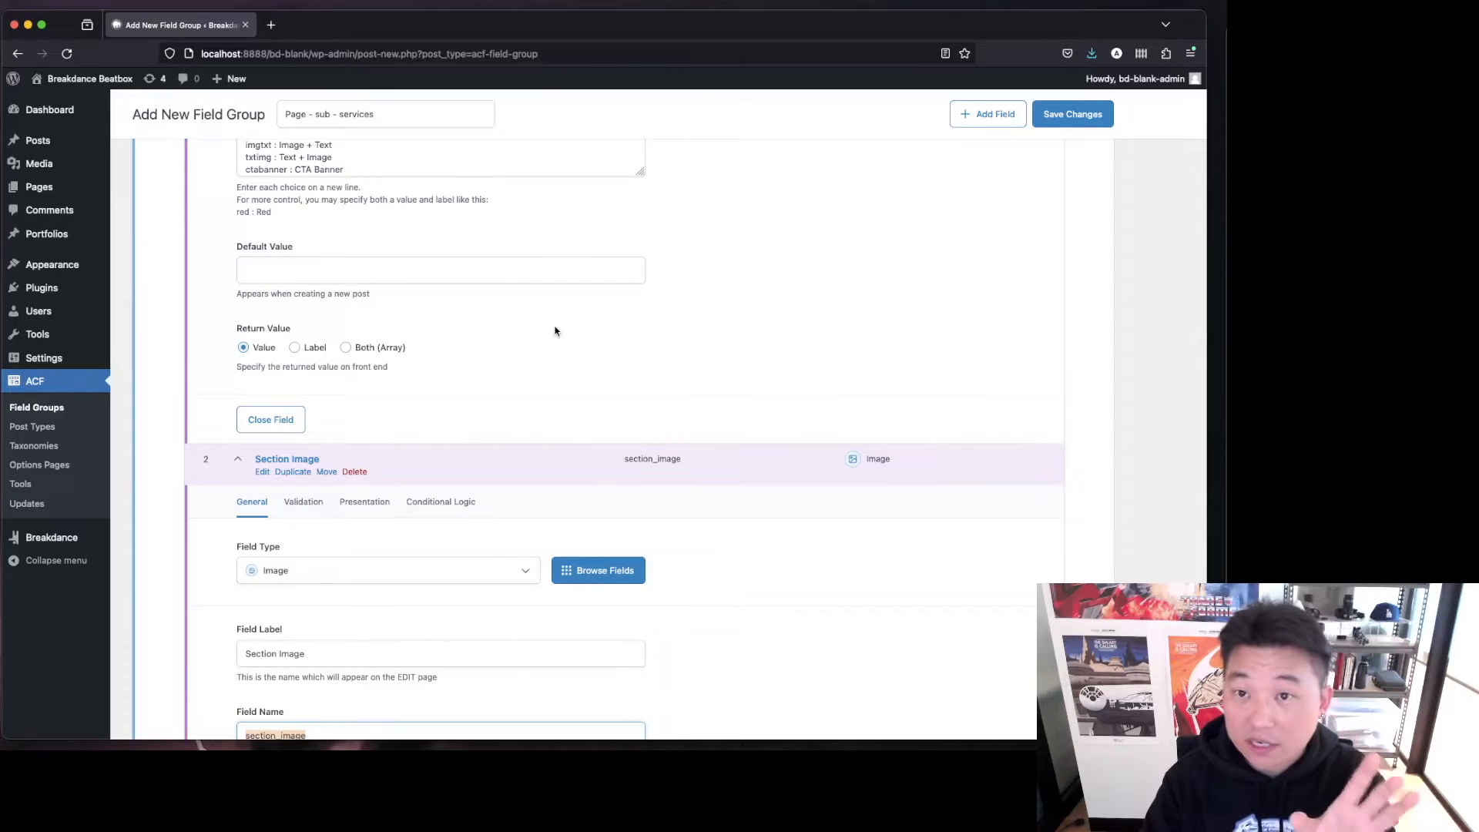
scroll(555, 331, "down", 4)
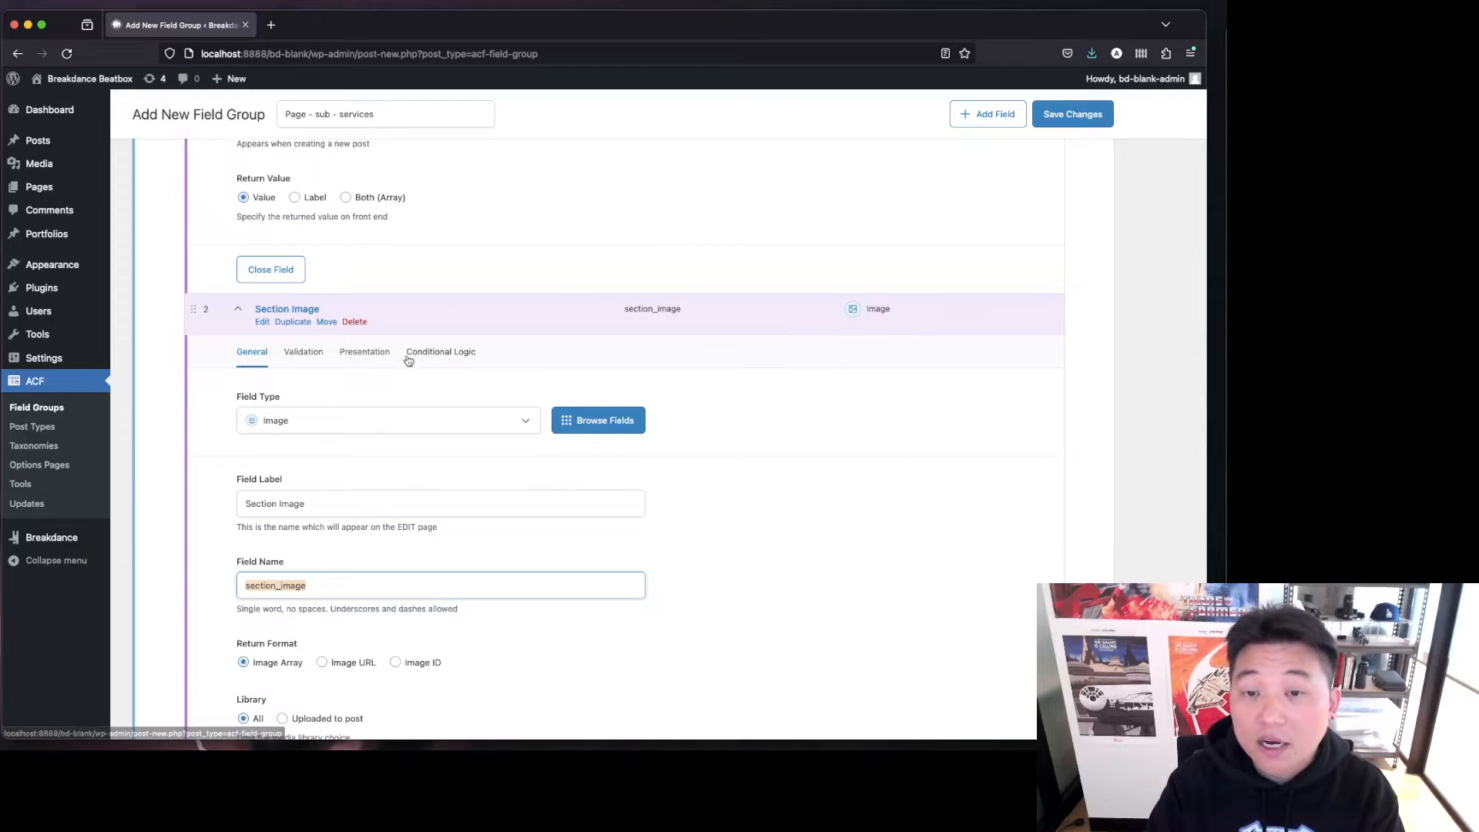
left_click(444, 351)
left_click(251, 399)
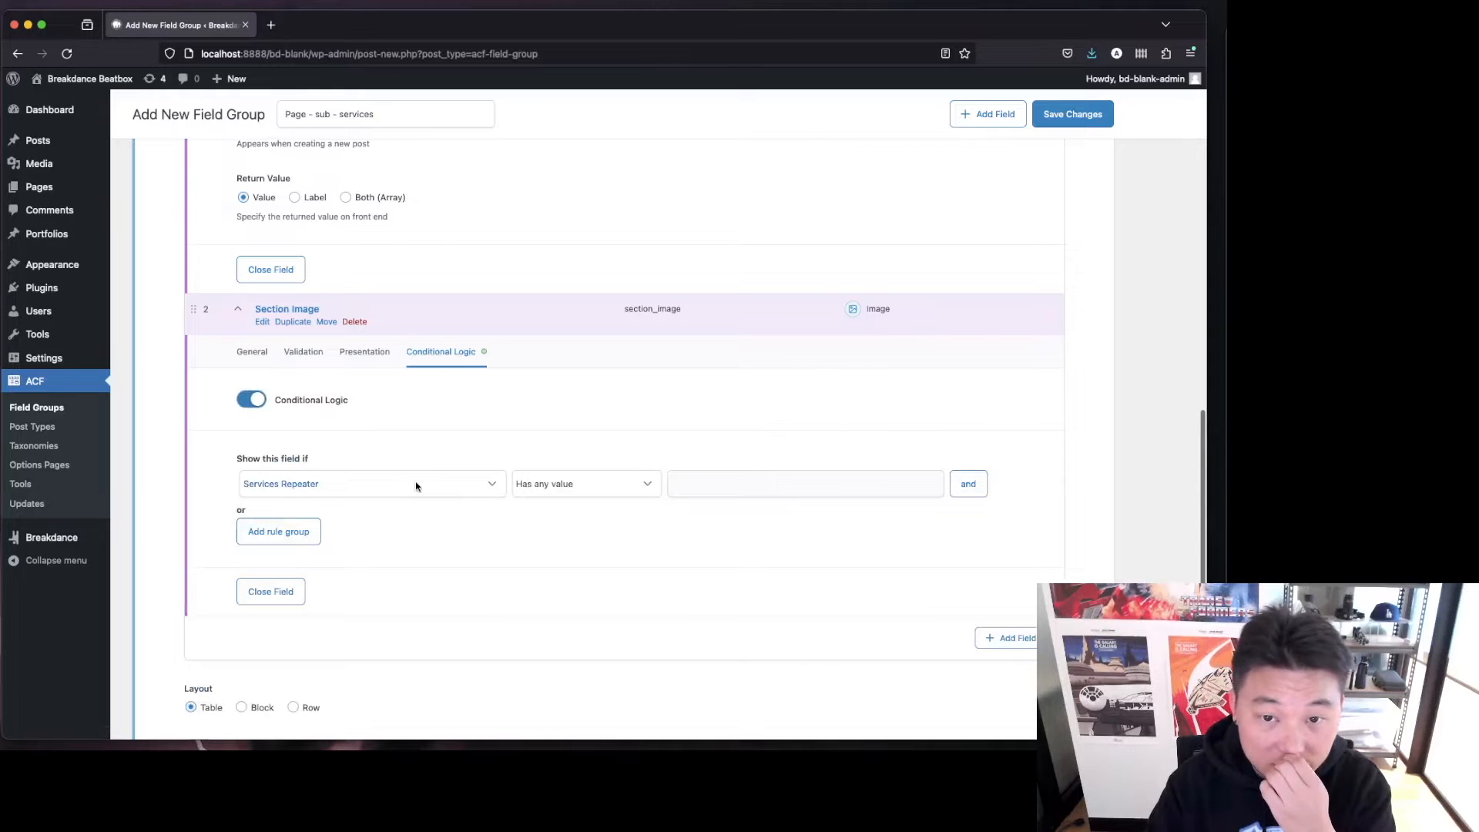
left_click(416, 485)
left_click(408, 497)
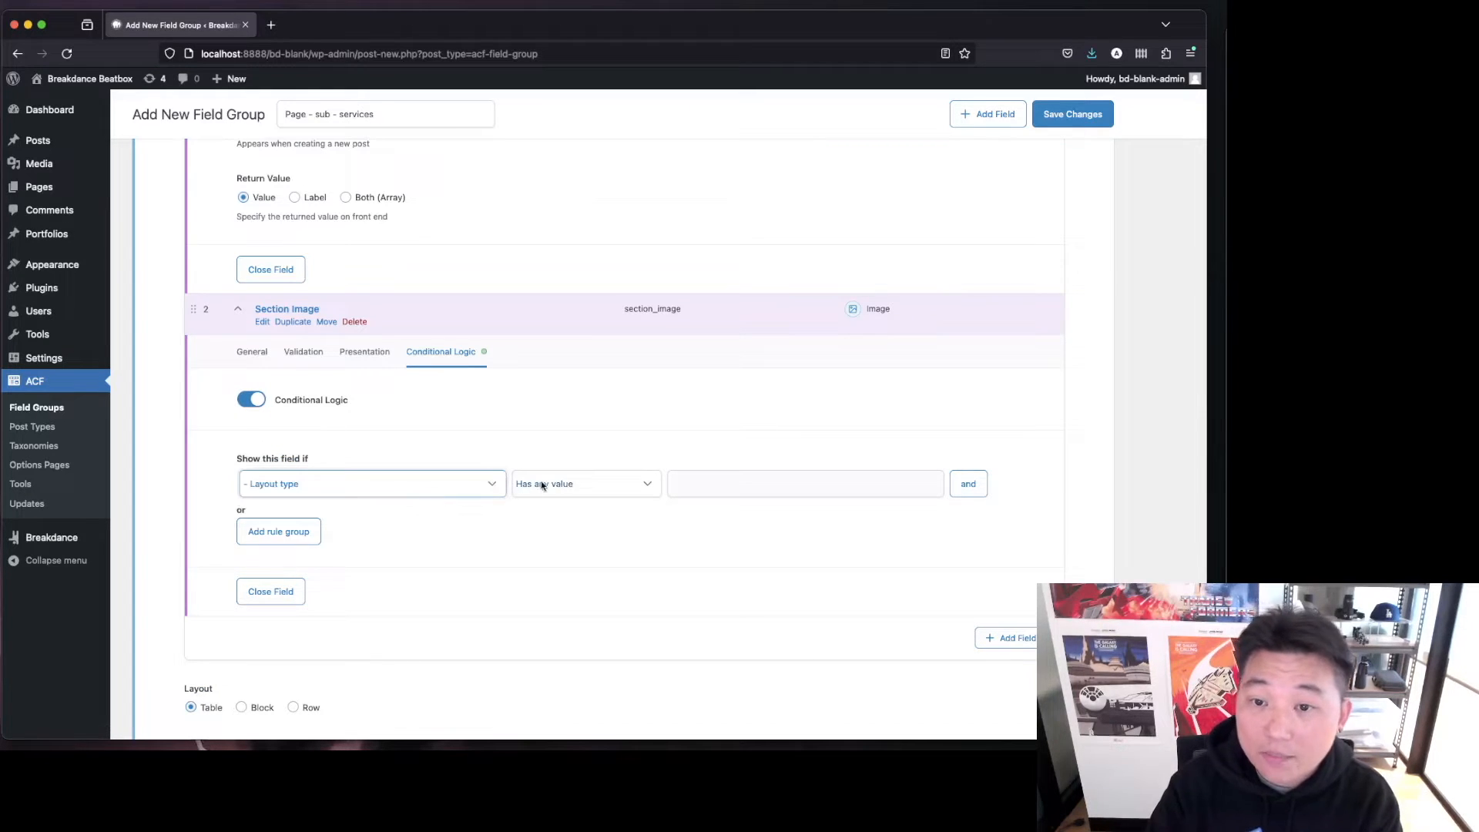
left_click(539, 486)
left_click(609, 524)
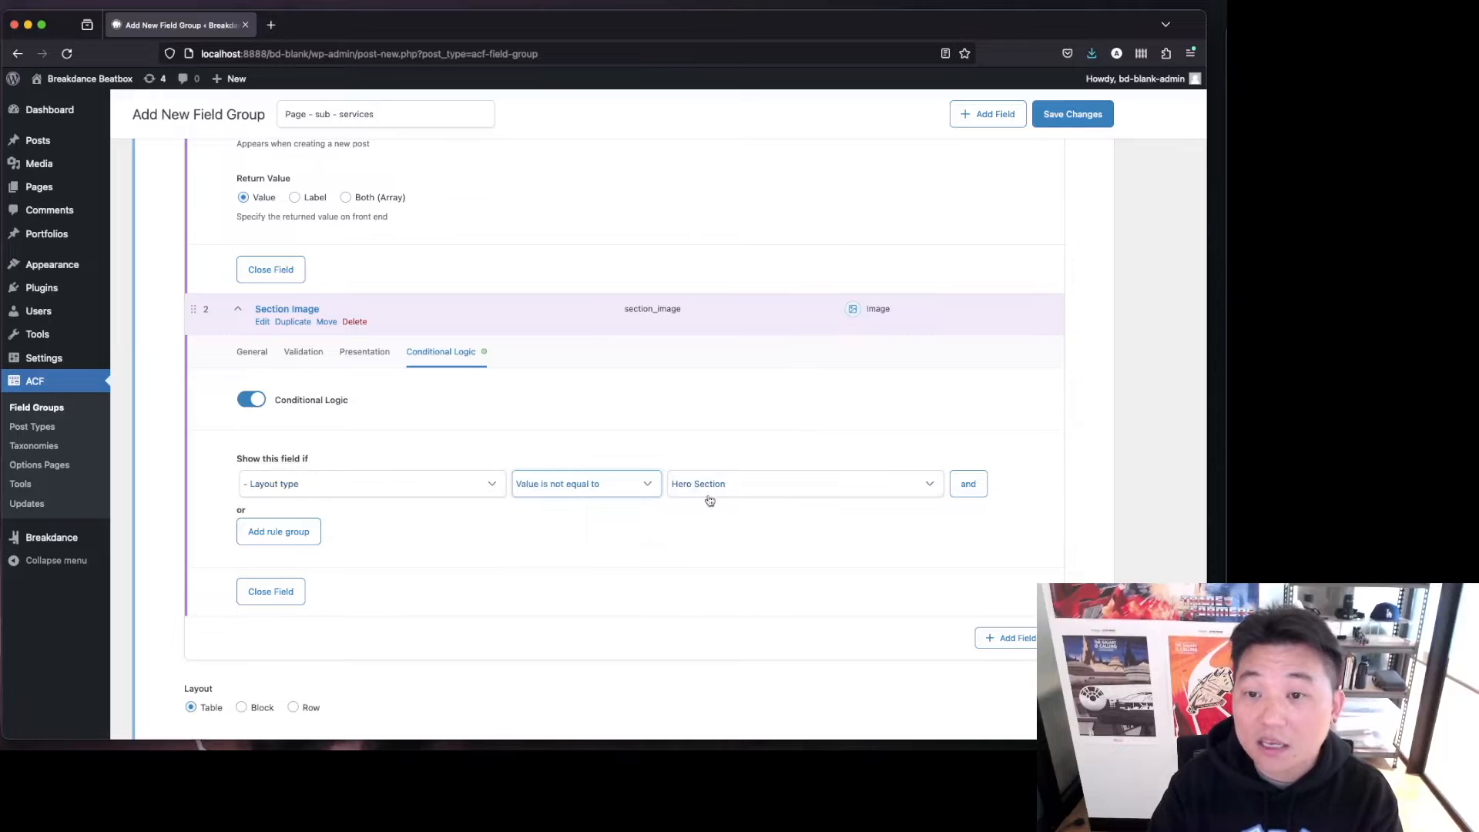
left_click(761, 488)
left_click(787, 530)
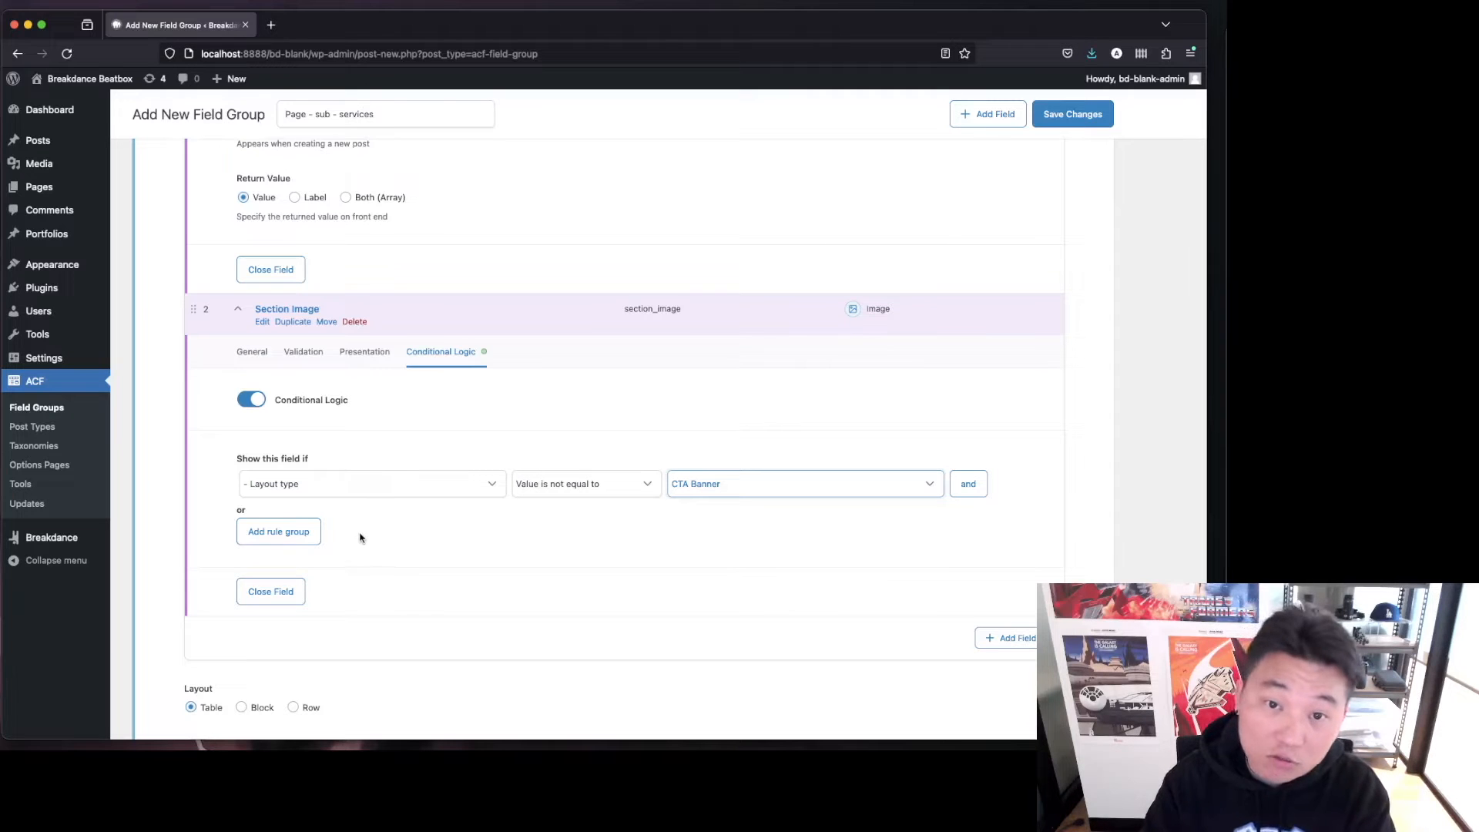
Collapse the Section Image and Layout type sub-field panels.
left_click(251, 359)
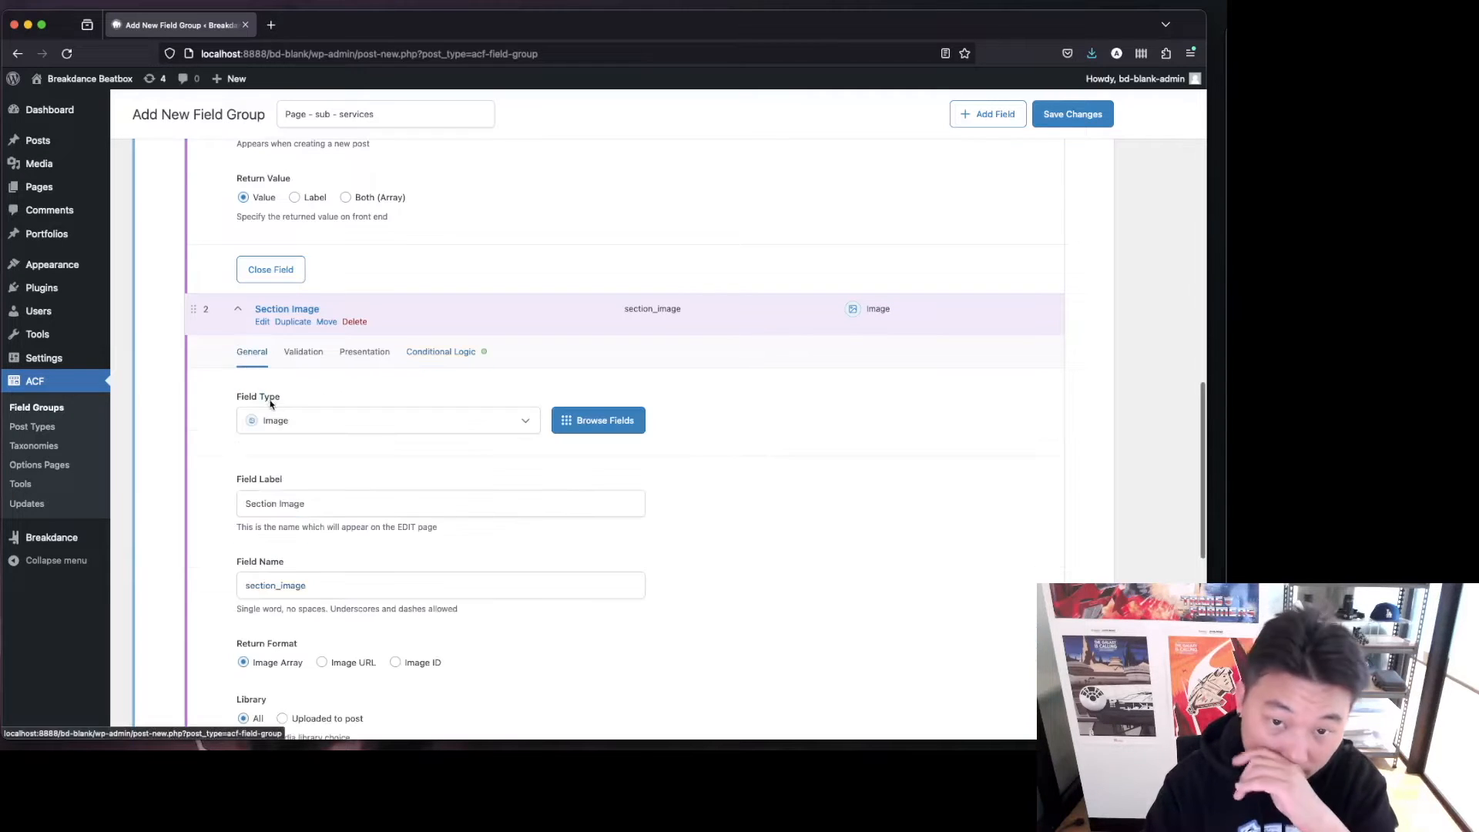
scroll(426, 357, "down", 1)
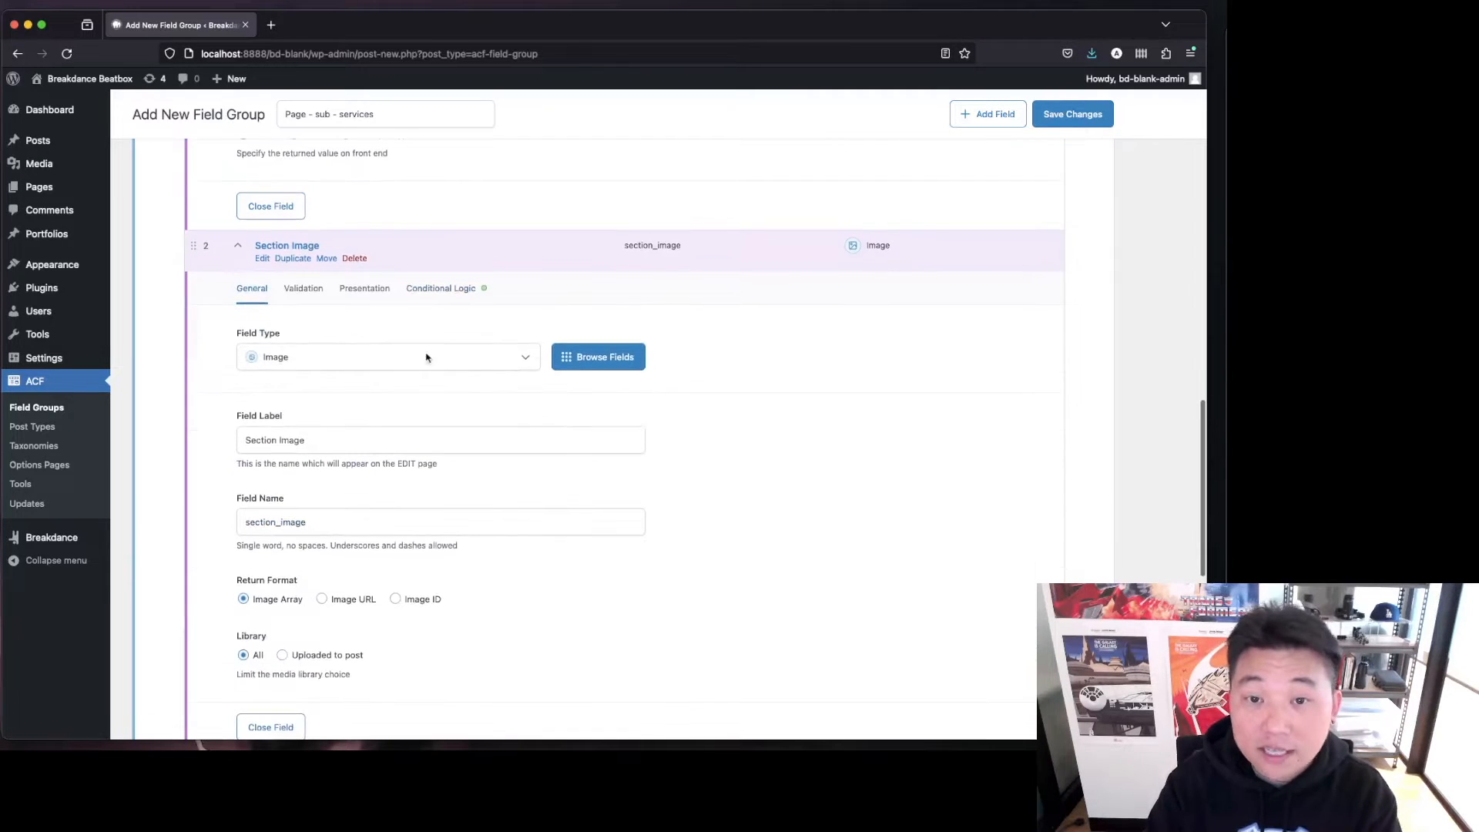
left_click(281, 246)
scroll(447, 295, "up", 4)
scroll(445, 293, "up", 5)
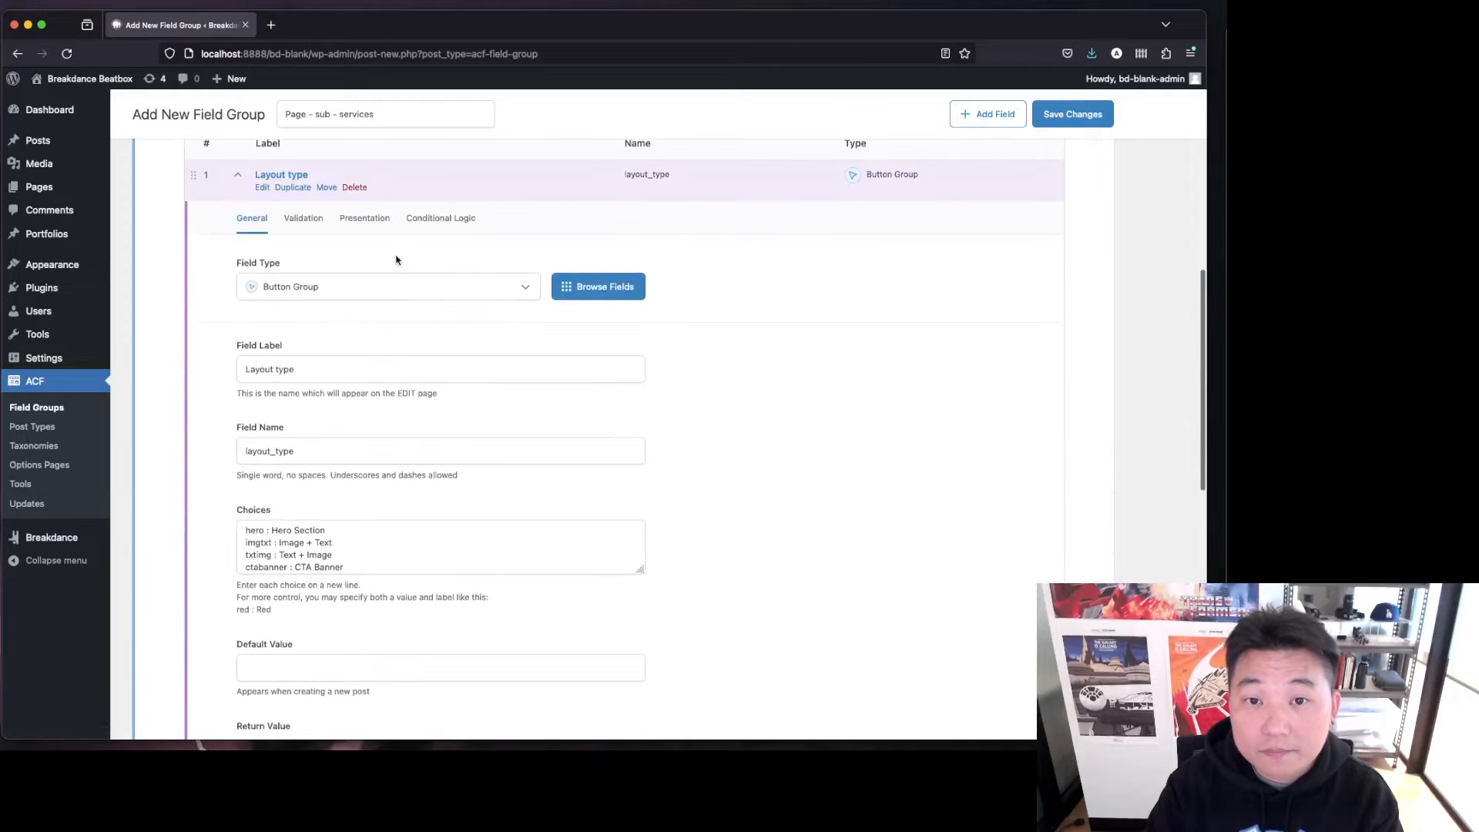
left_click(284, 175)
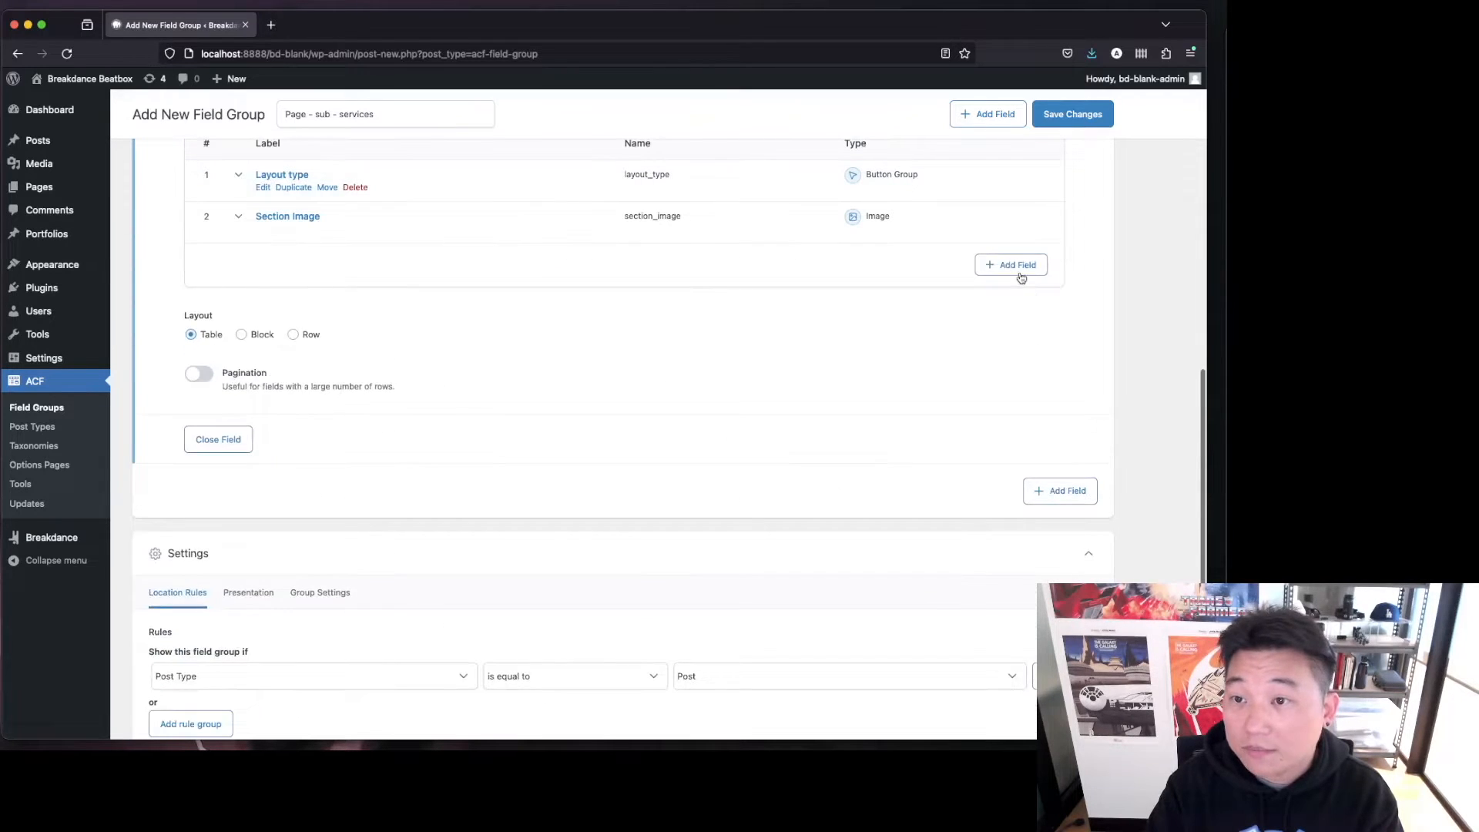
Add a third text sub-field labelled "Section Heading" and collapse its panel.
left_click(1017, 265)
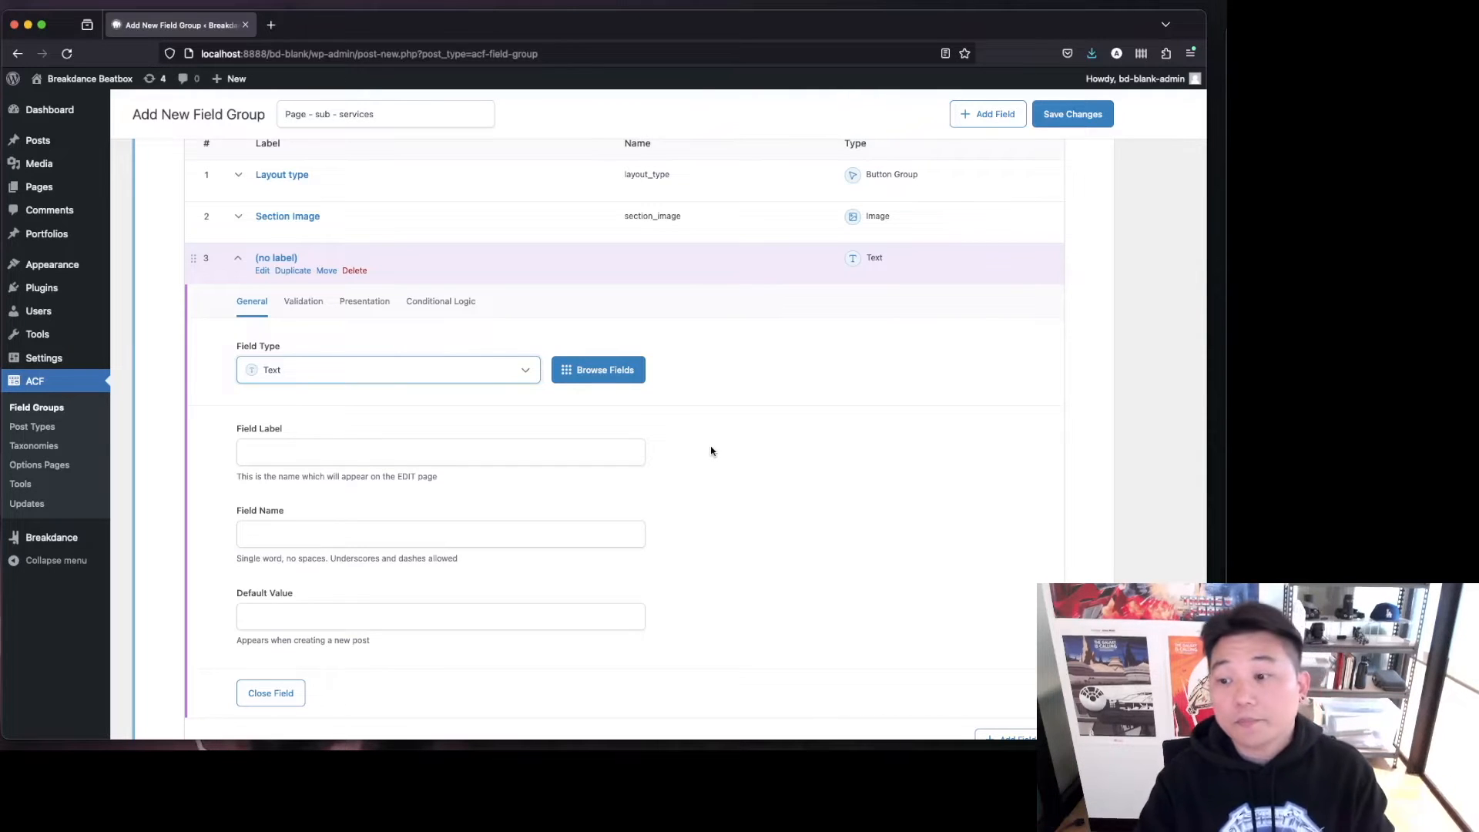
left_click(602, 459)
type("Heading Settion")
key("Tab")
left_click(784, 502)
left_click(290, 258)
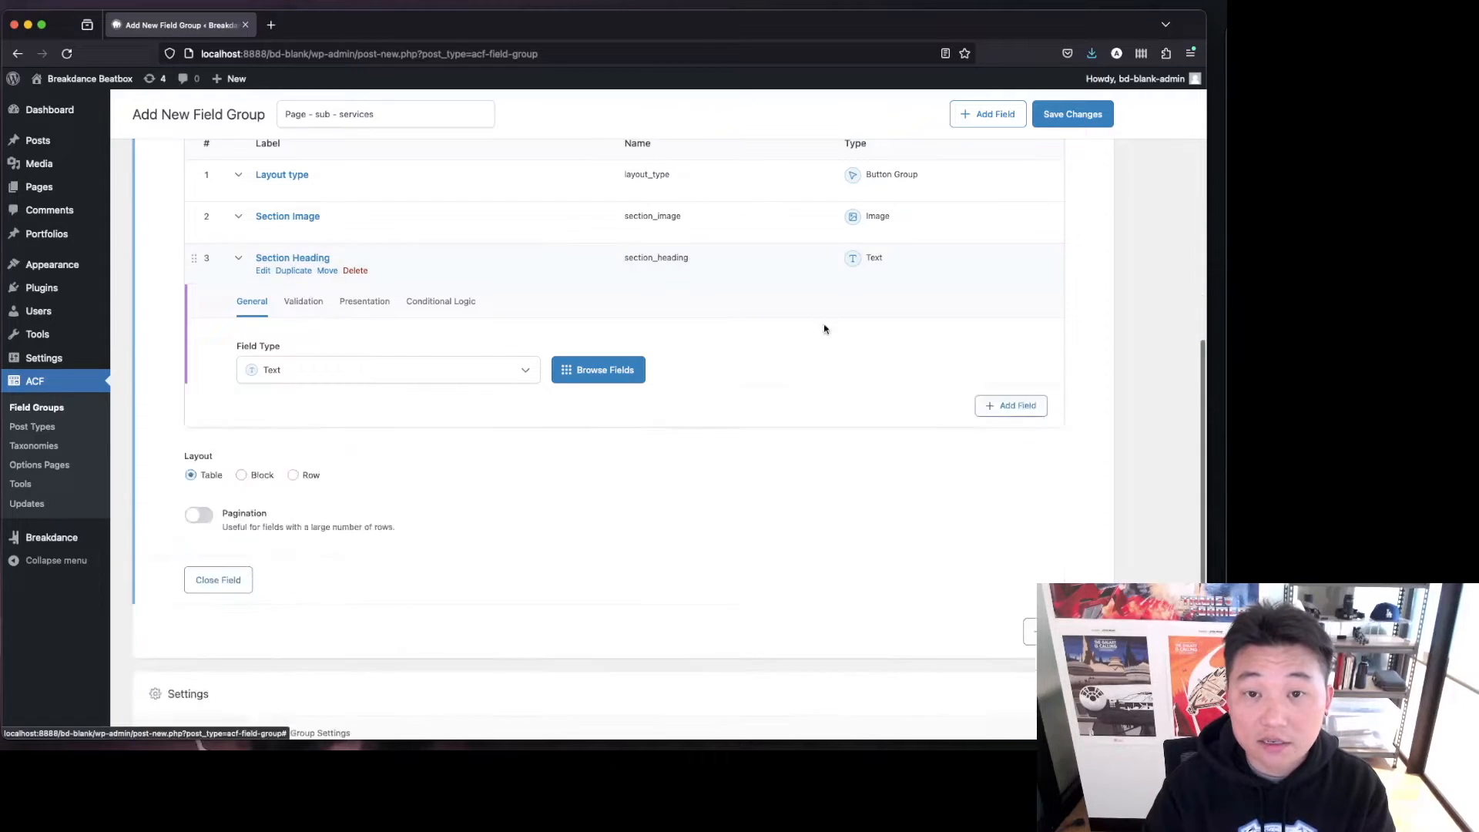
Add a fourth sub-field and set its type to WYSIWYG Editor.
left_click(1018, 305)
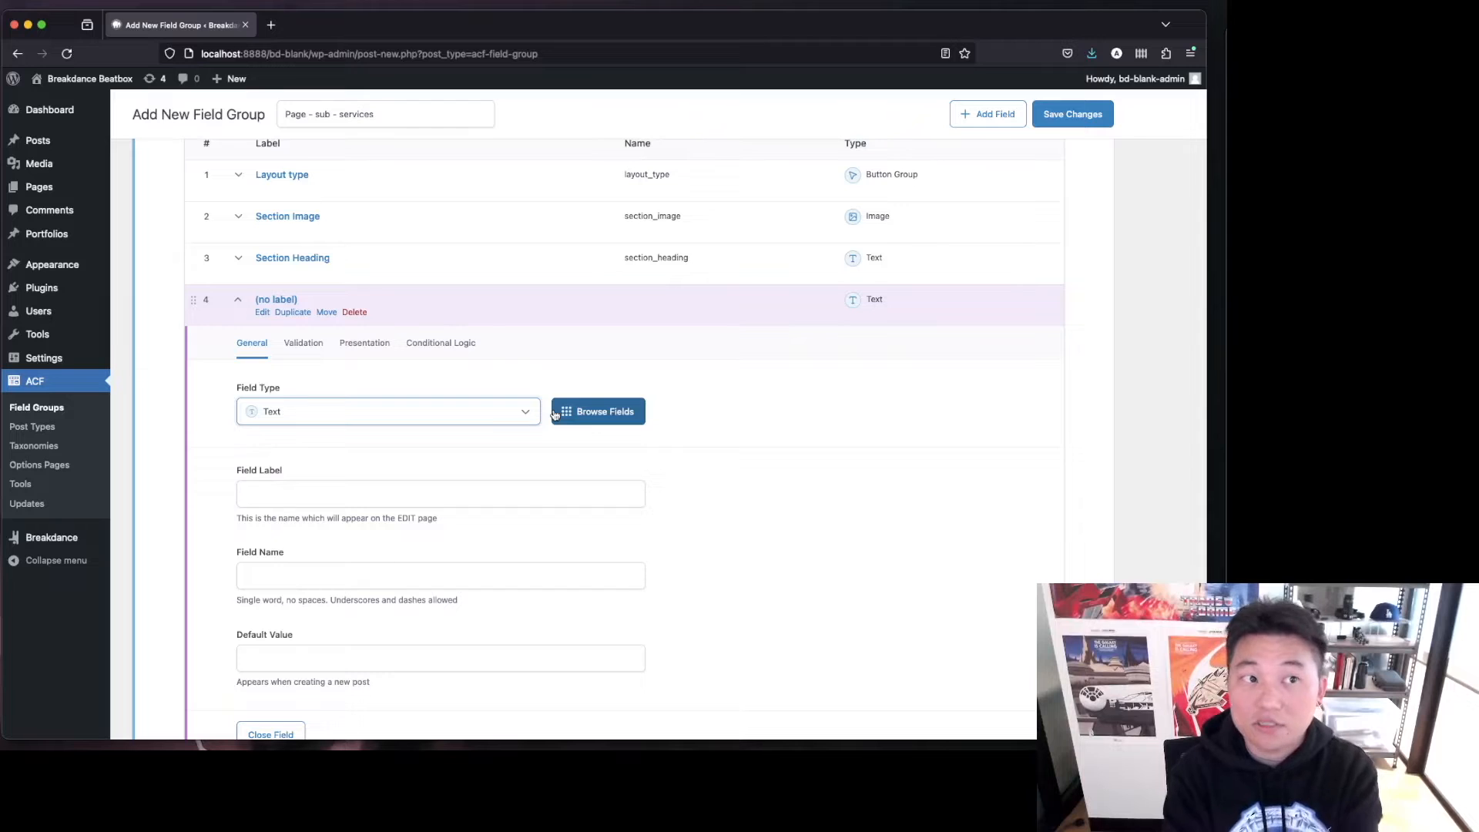
left_click(512, 412)
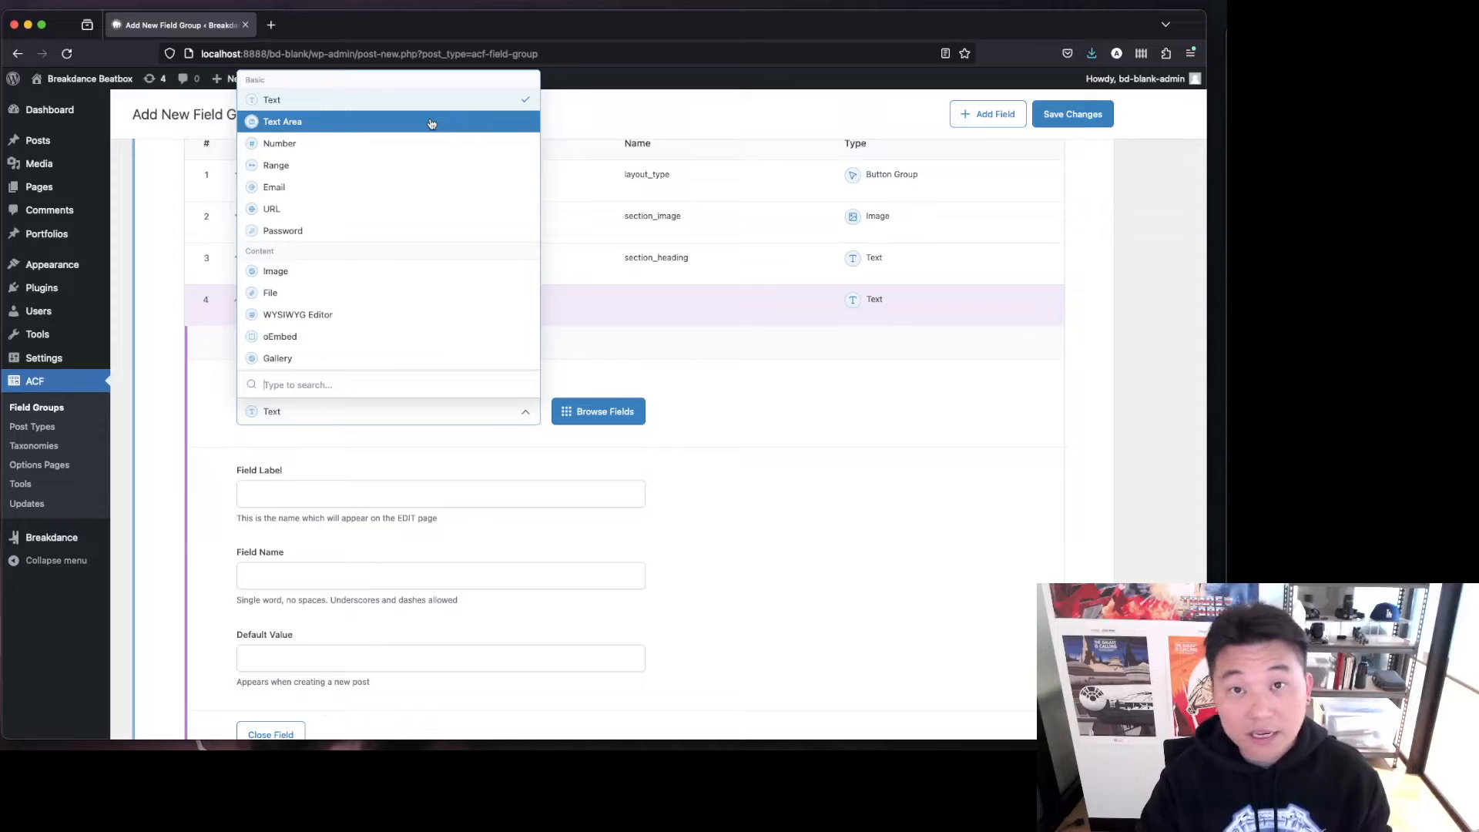
left_click(403, 322)
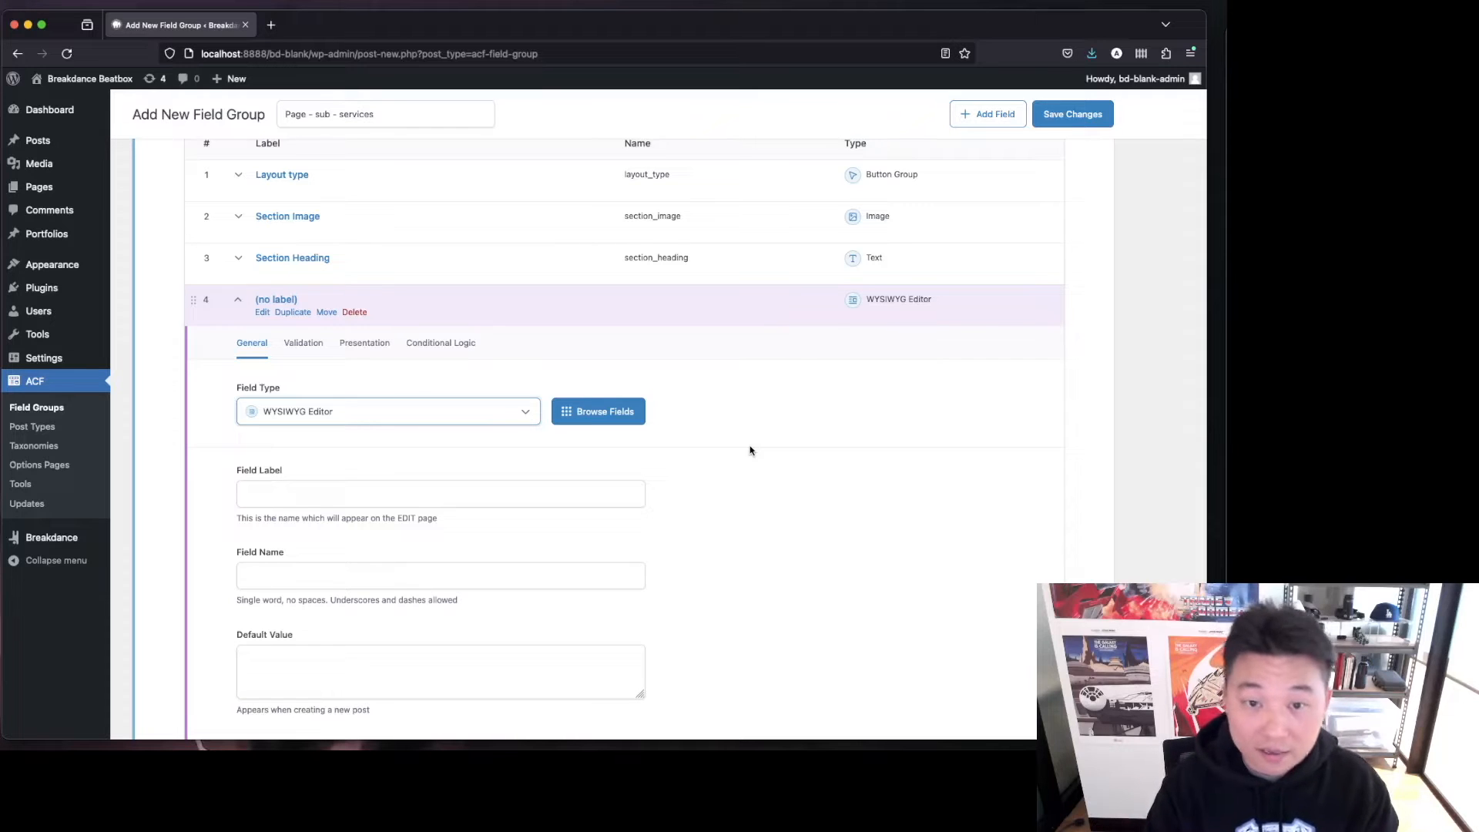
Label the editor sub-field "Section Text Content", fill in its field name, and collapse it.
left_click(608, 493)
type("Section Tx")
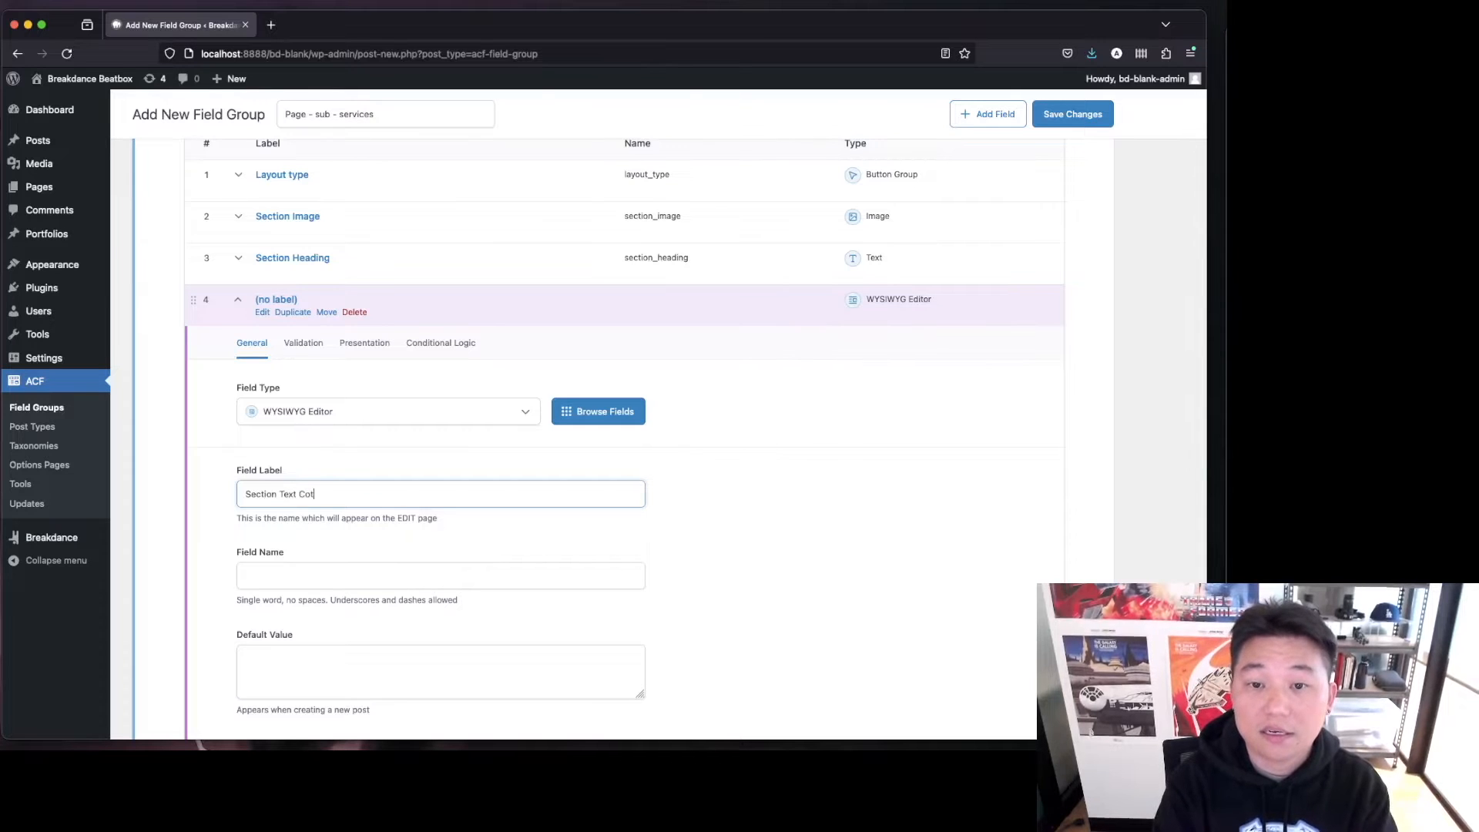
type("xt Content")
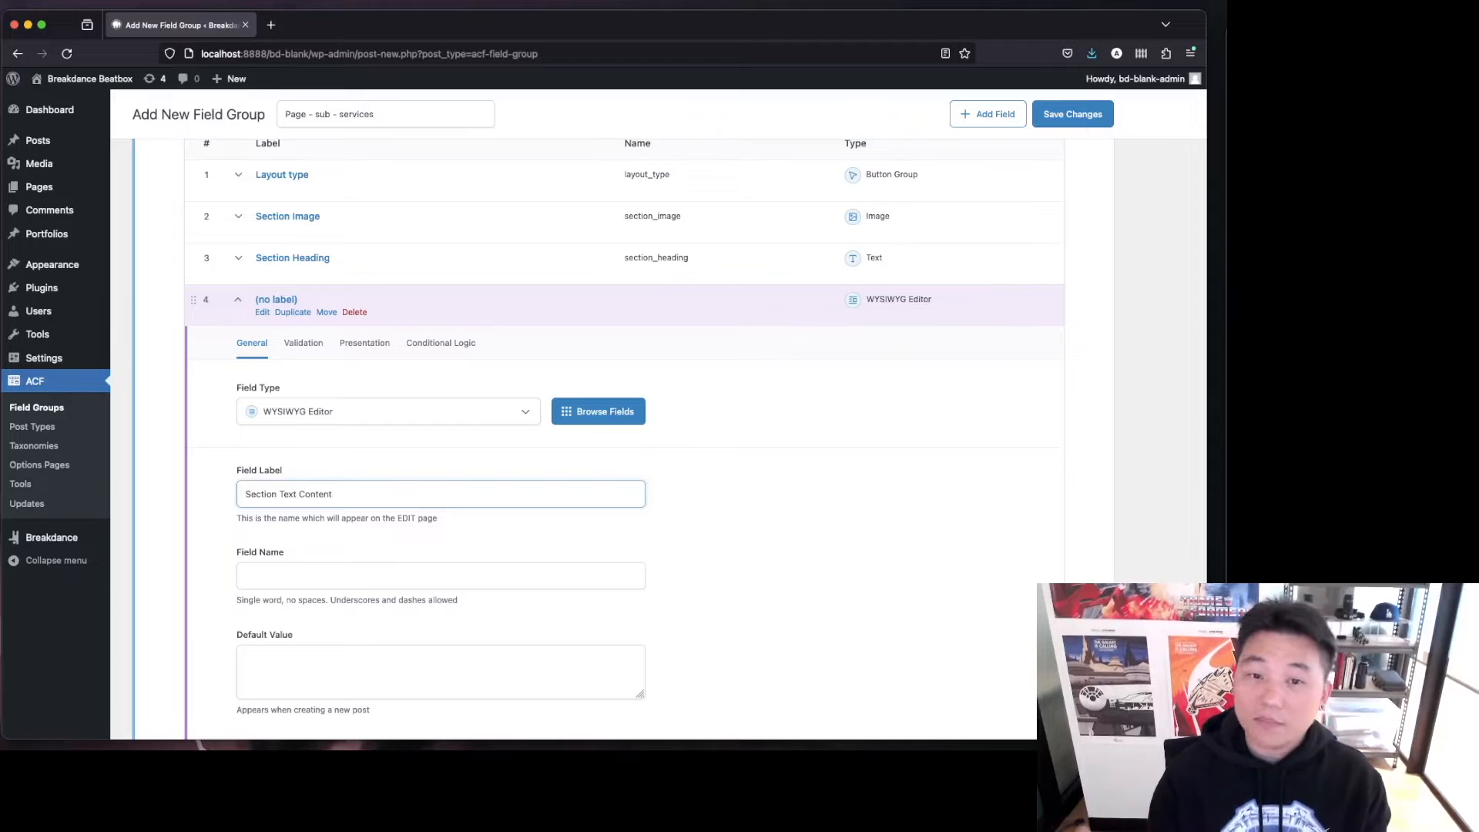
key("Tab")
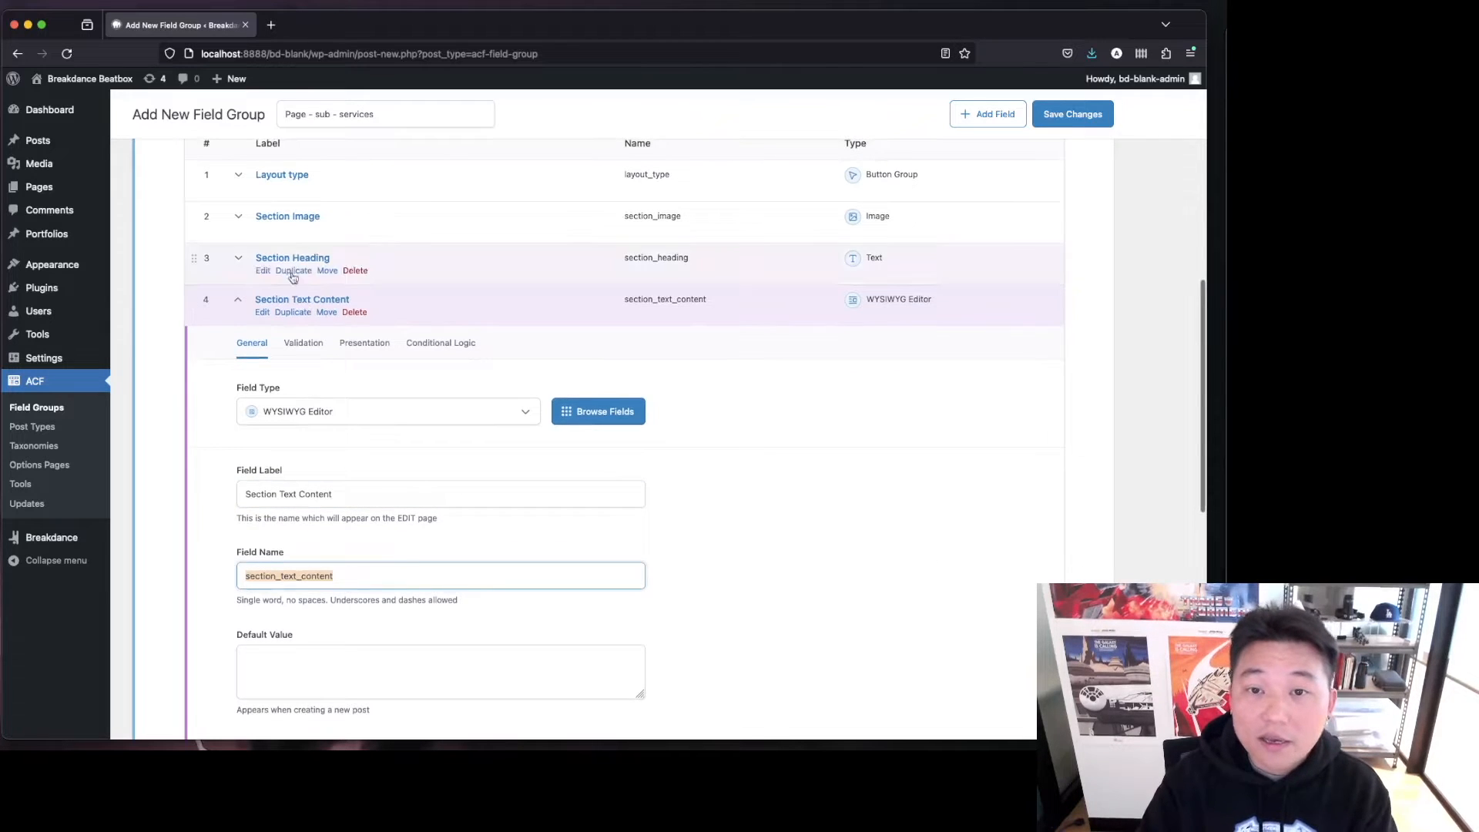
left_click(293, 300)
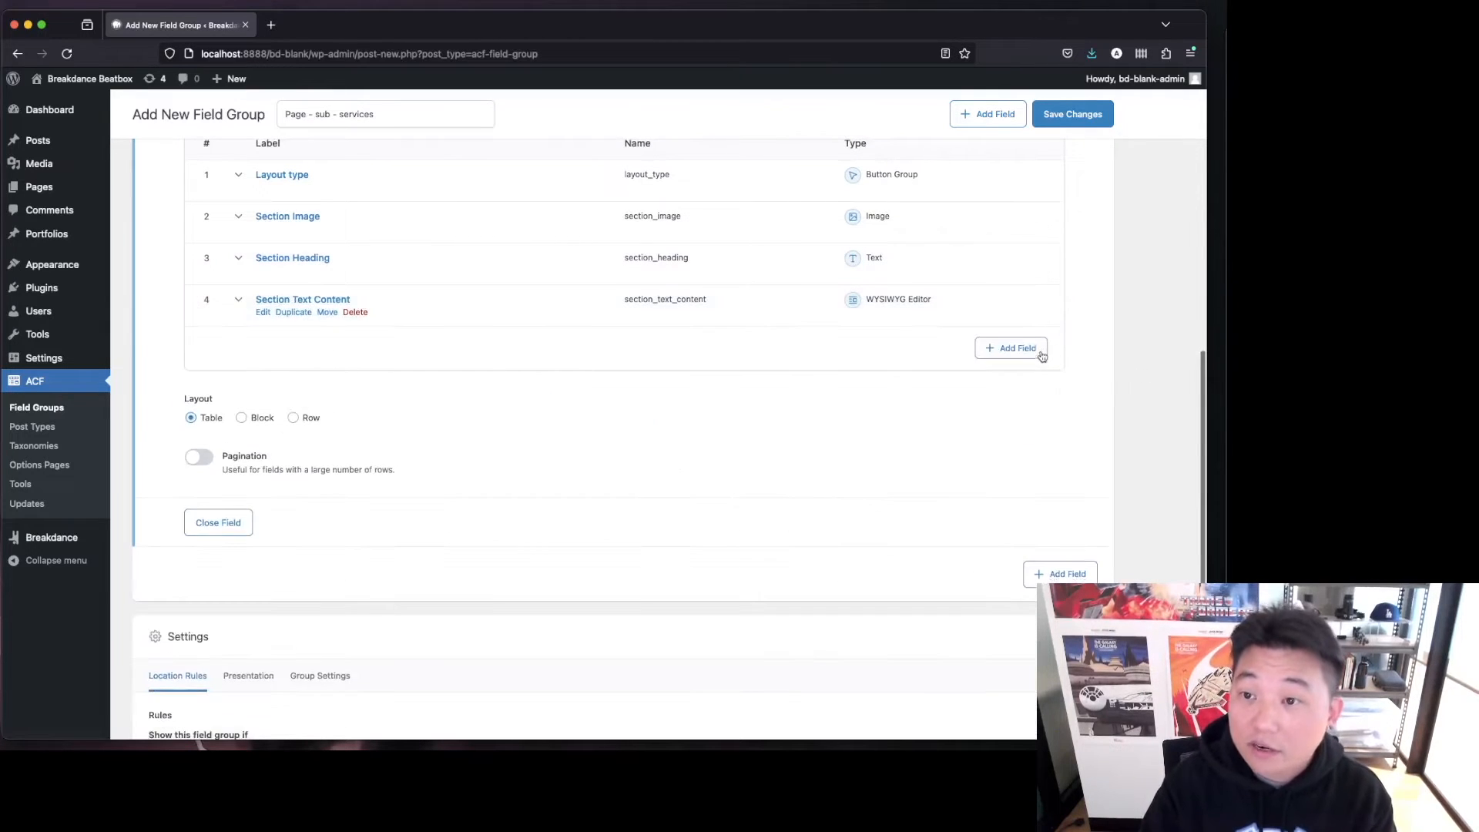
Add a fifth sub-field of type URL labelled "CTA url" and collapse its panel.
left_click(1017, 351)
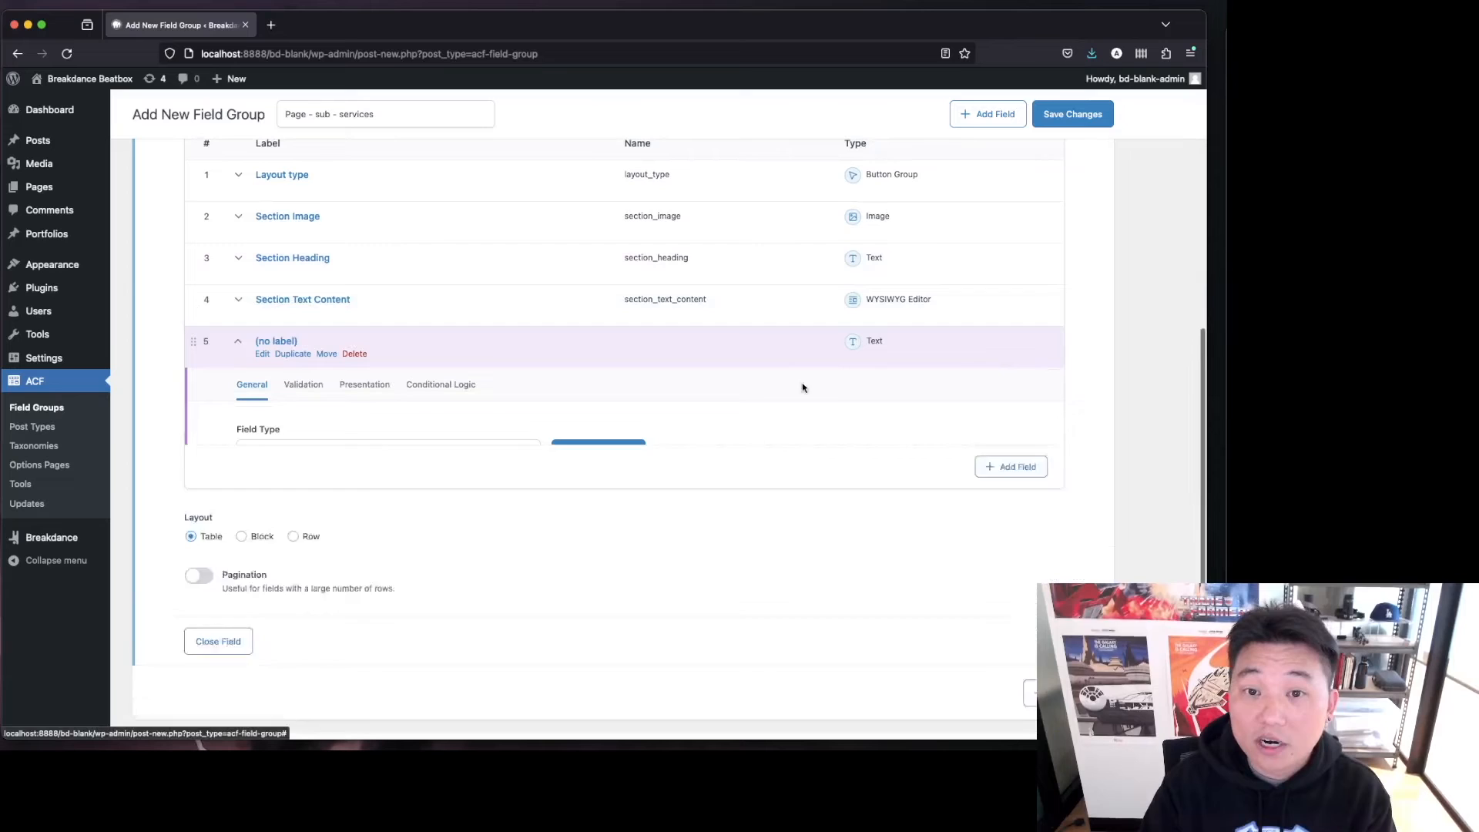
left_click(364, 461)
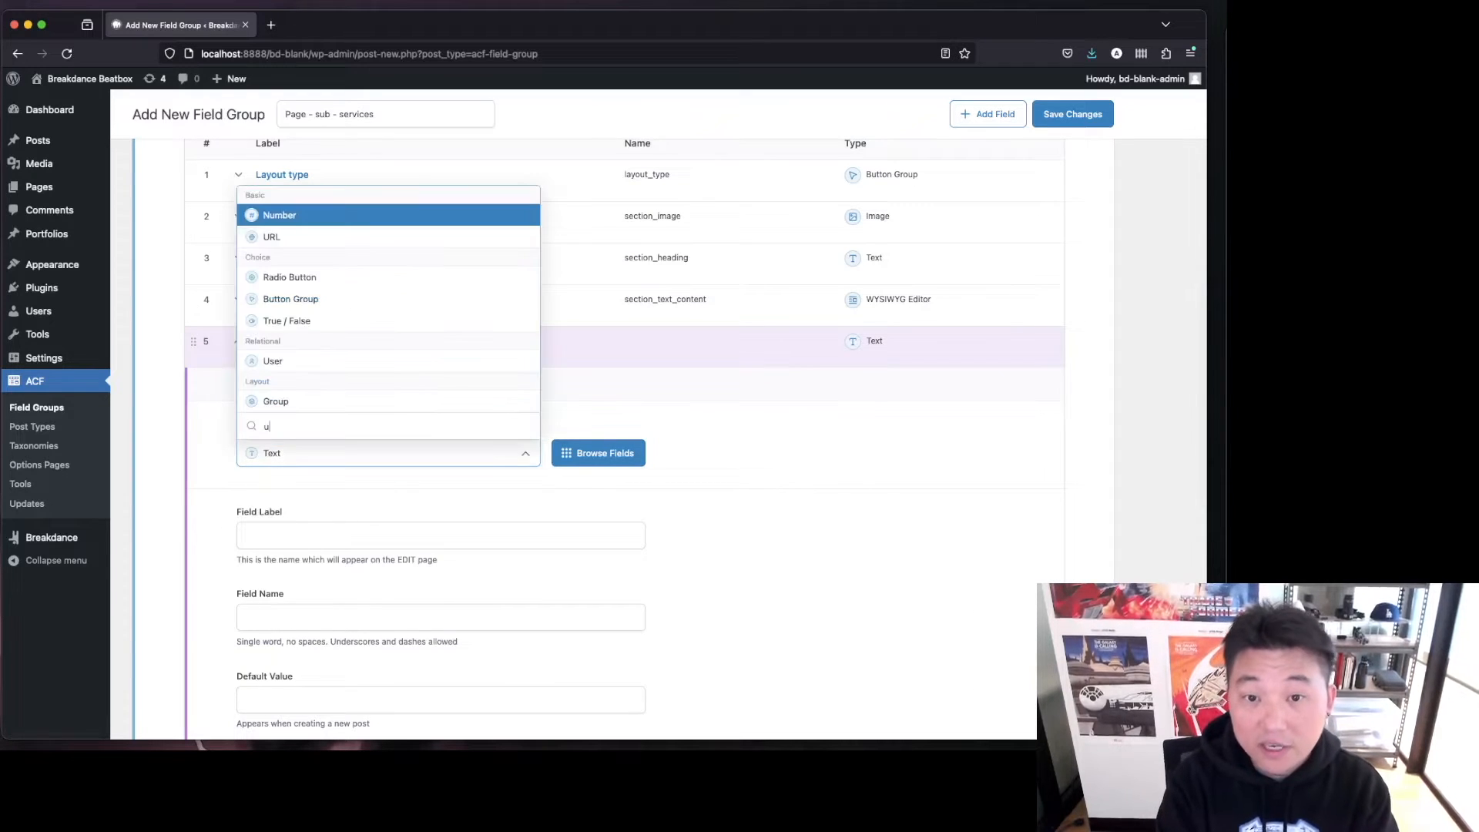
type("url")
key("Return")
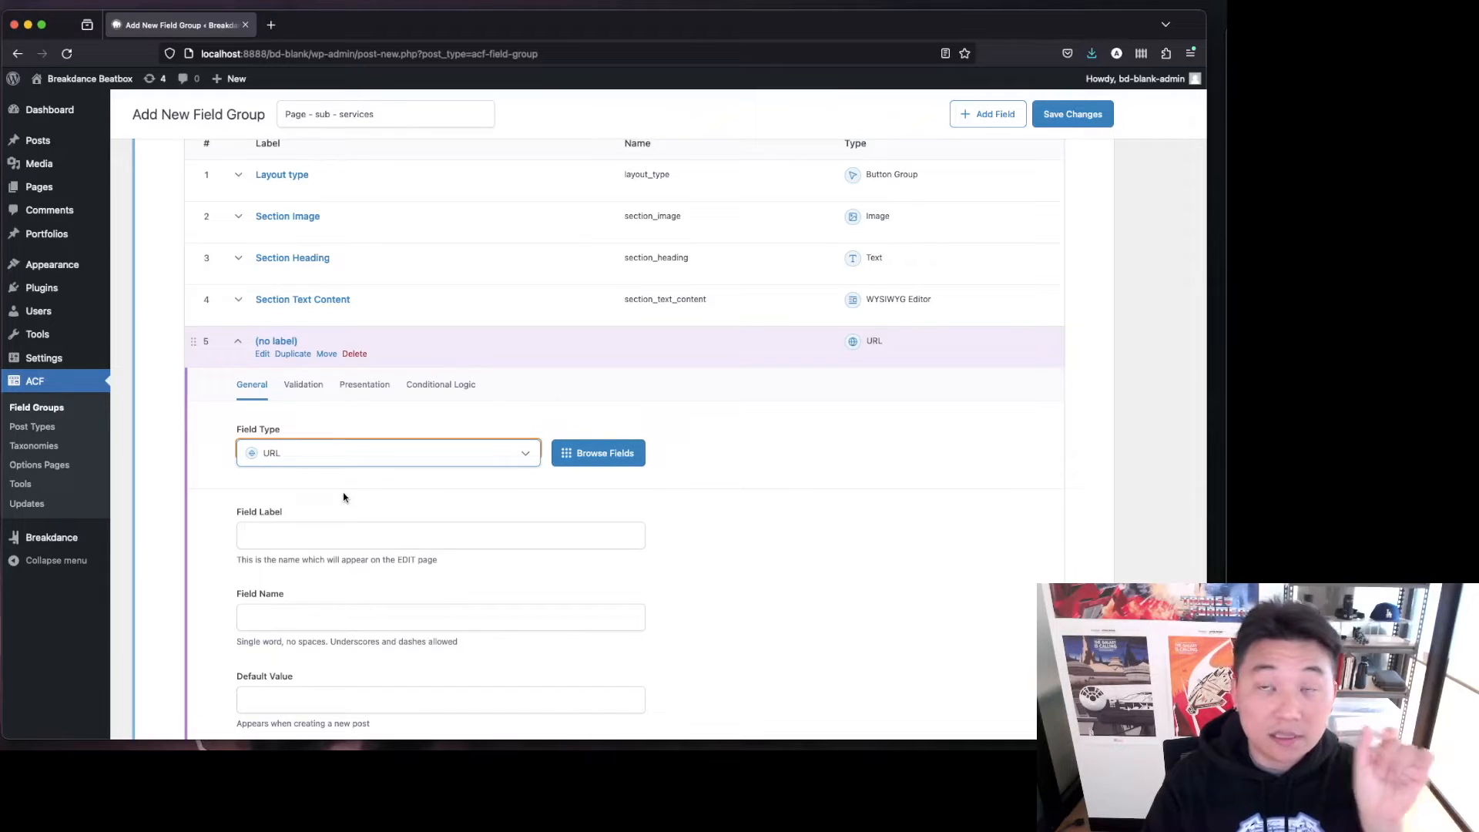
left_click(344, 534)
type("cTA url")
key("Tab")
left_click(266, 340)
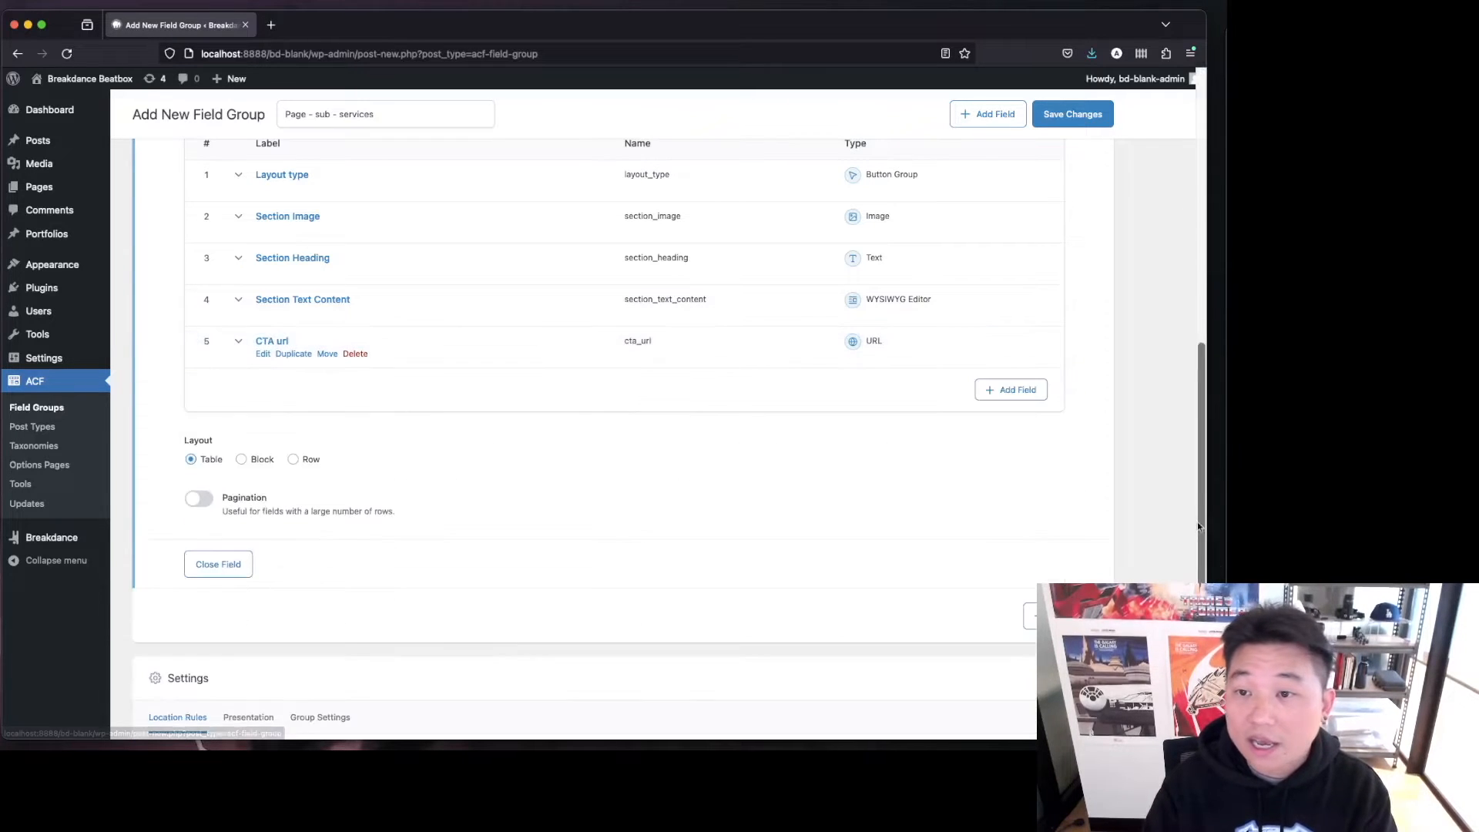
Add a sixth text sub-field labelled "CTA Button Label" and collapse its panel.
left_click(1040, 392)
left_click(285, 571)
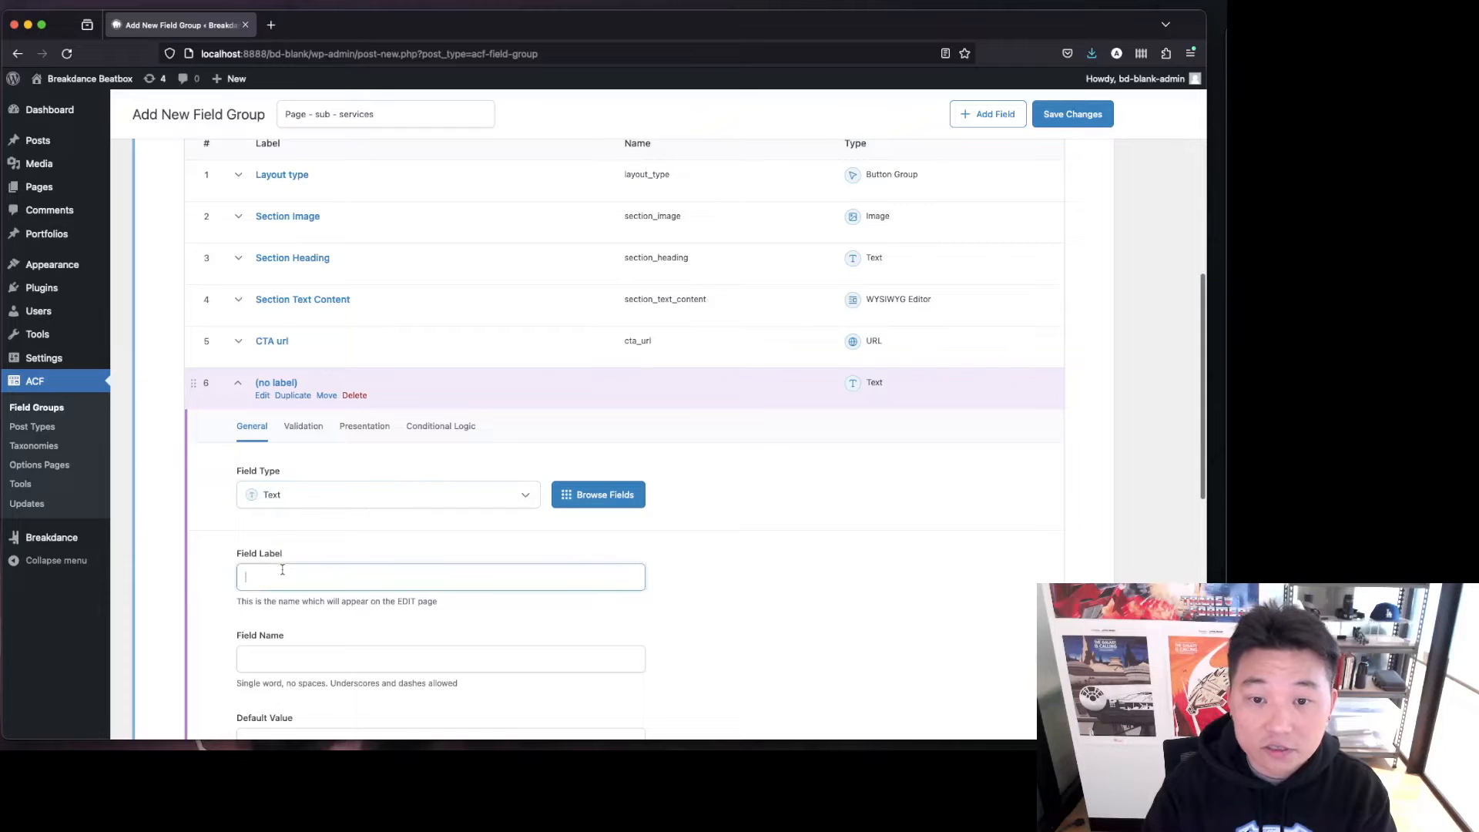
type("CT")
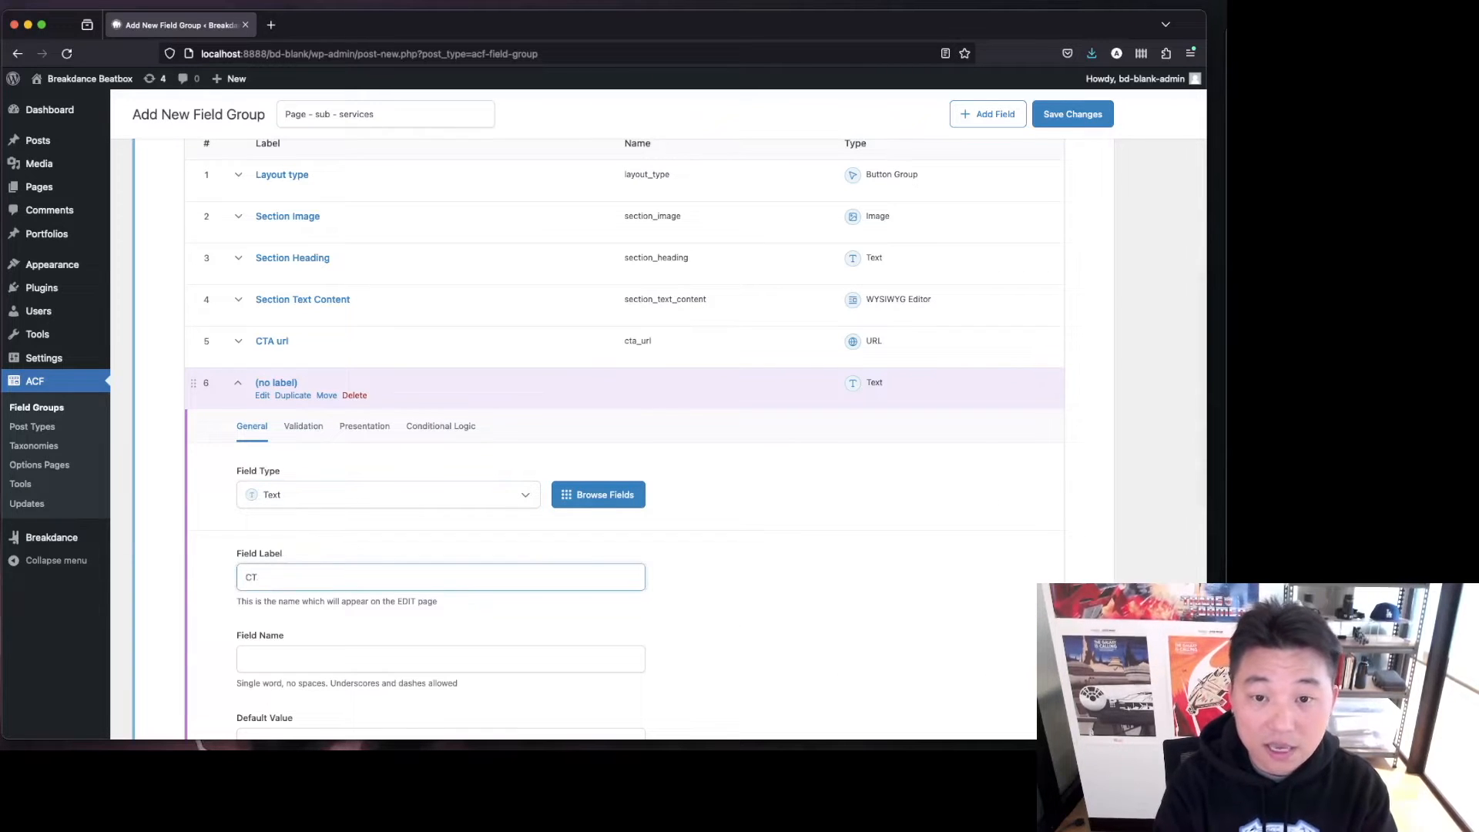
type("A Button")
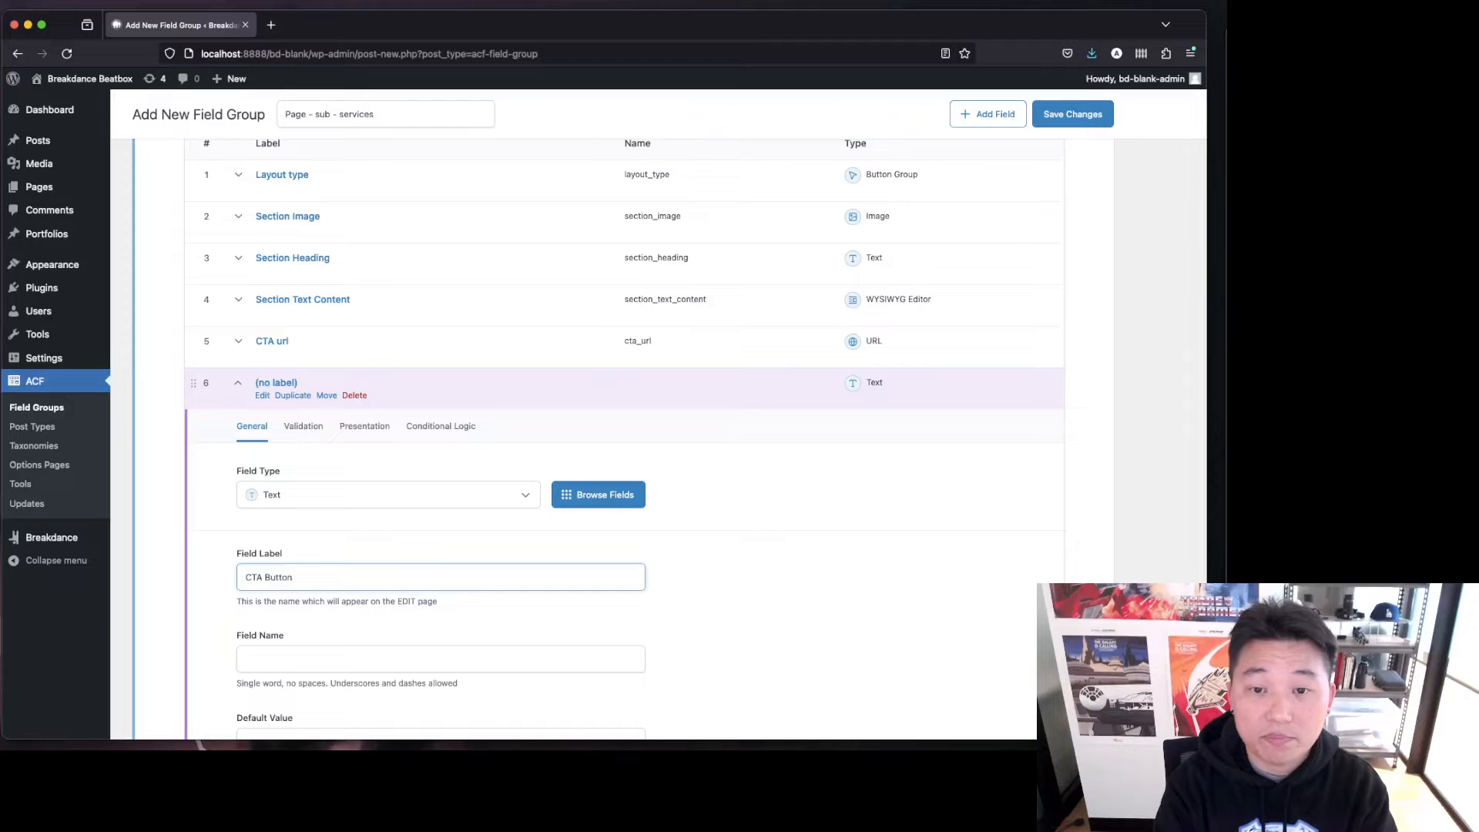
type(" Label")
key("Tab")
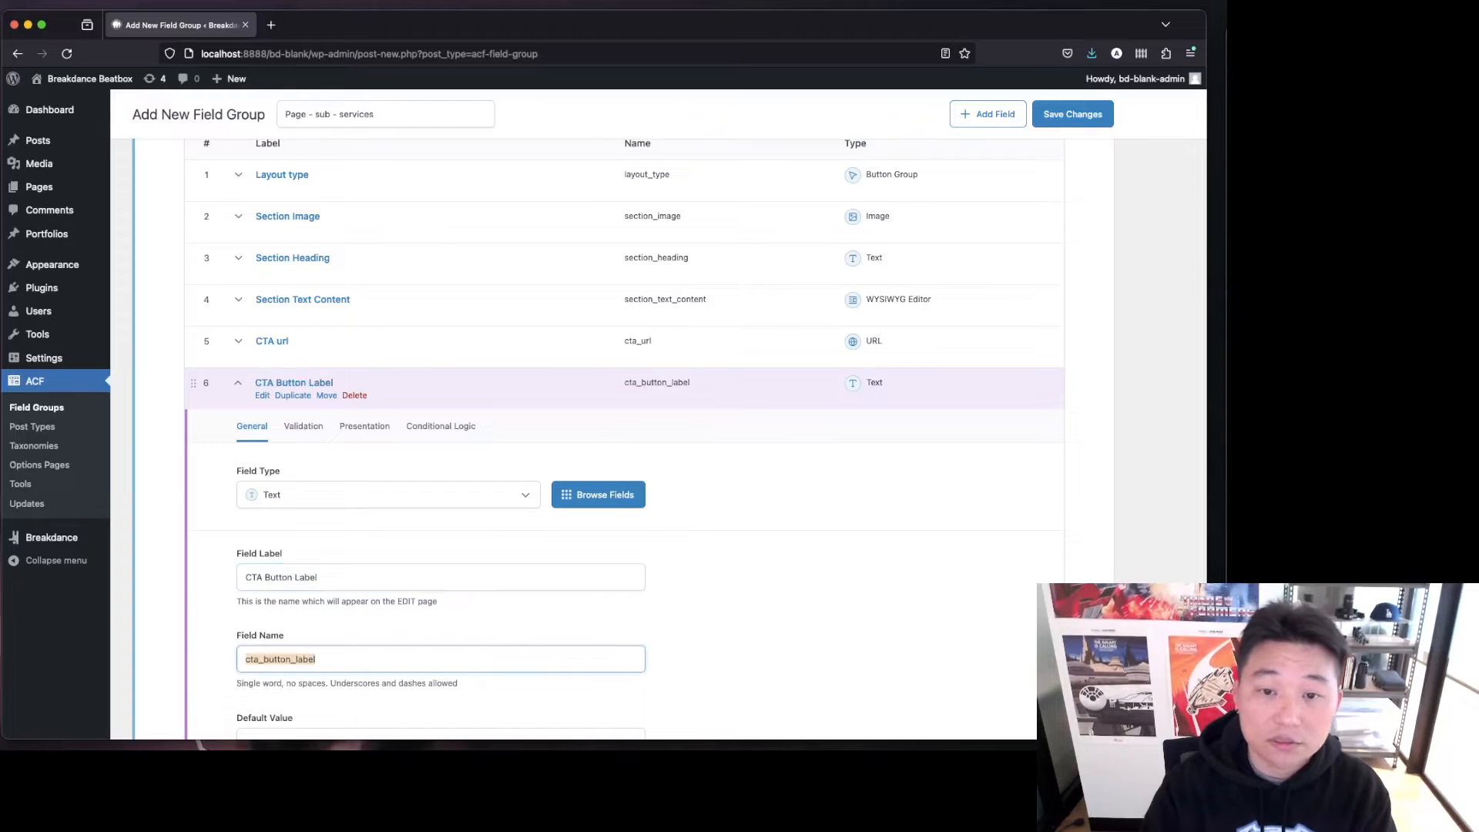
left_click(299, 383)
Move the CTA Button Label sub-field above CTA url and switch the repeater layout to Block.
left_click_drag(192, 382, 199, 344)
scroll(767, 568, "up", 2)
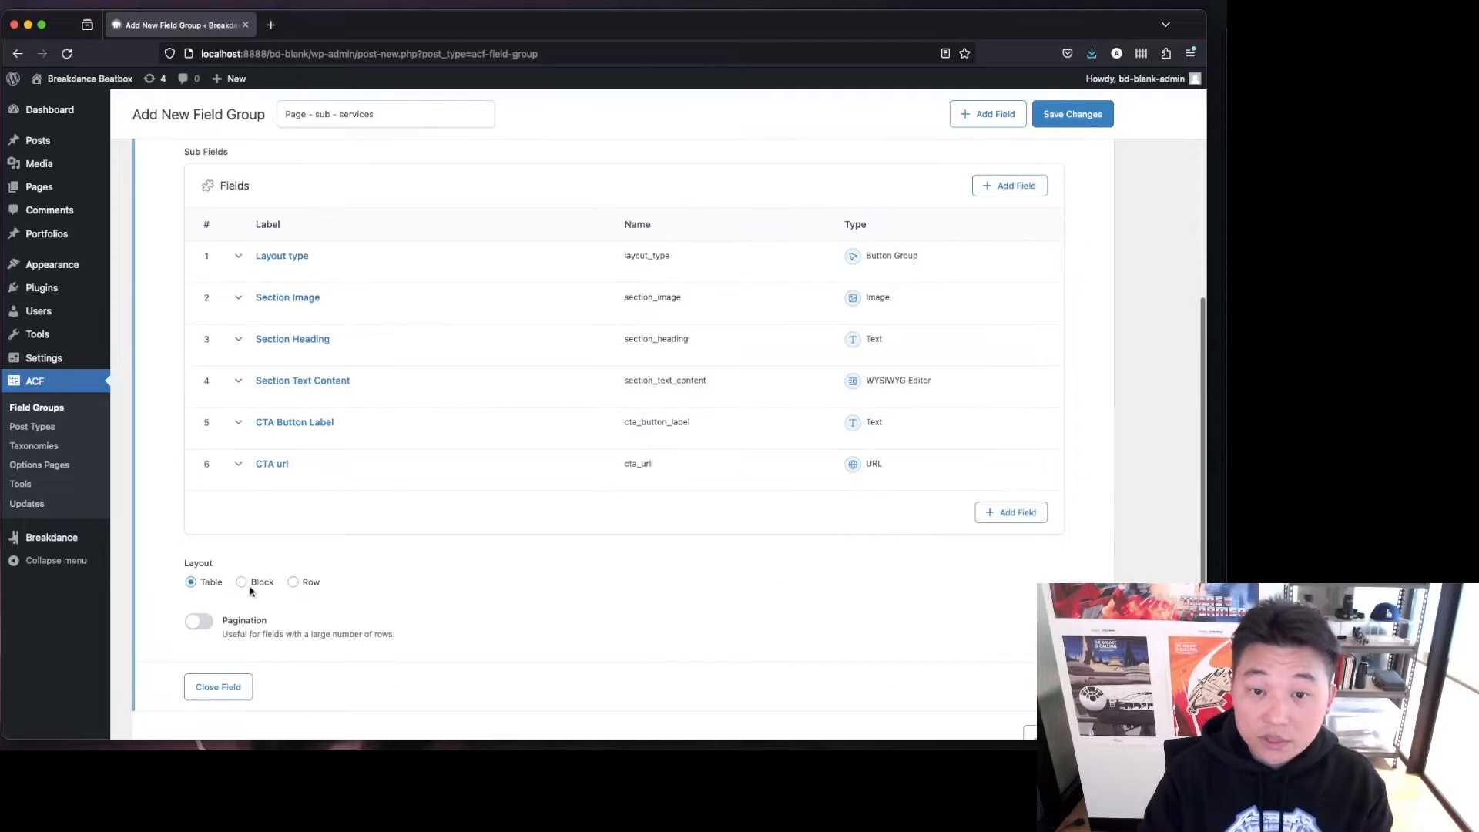
left_click(243, 584)
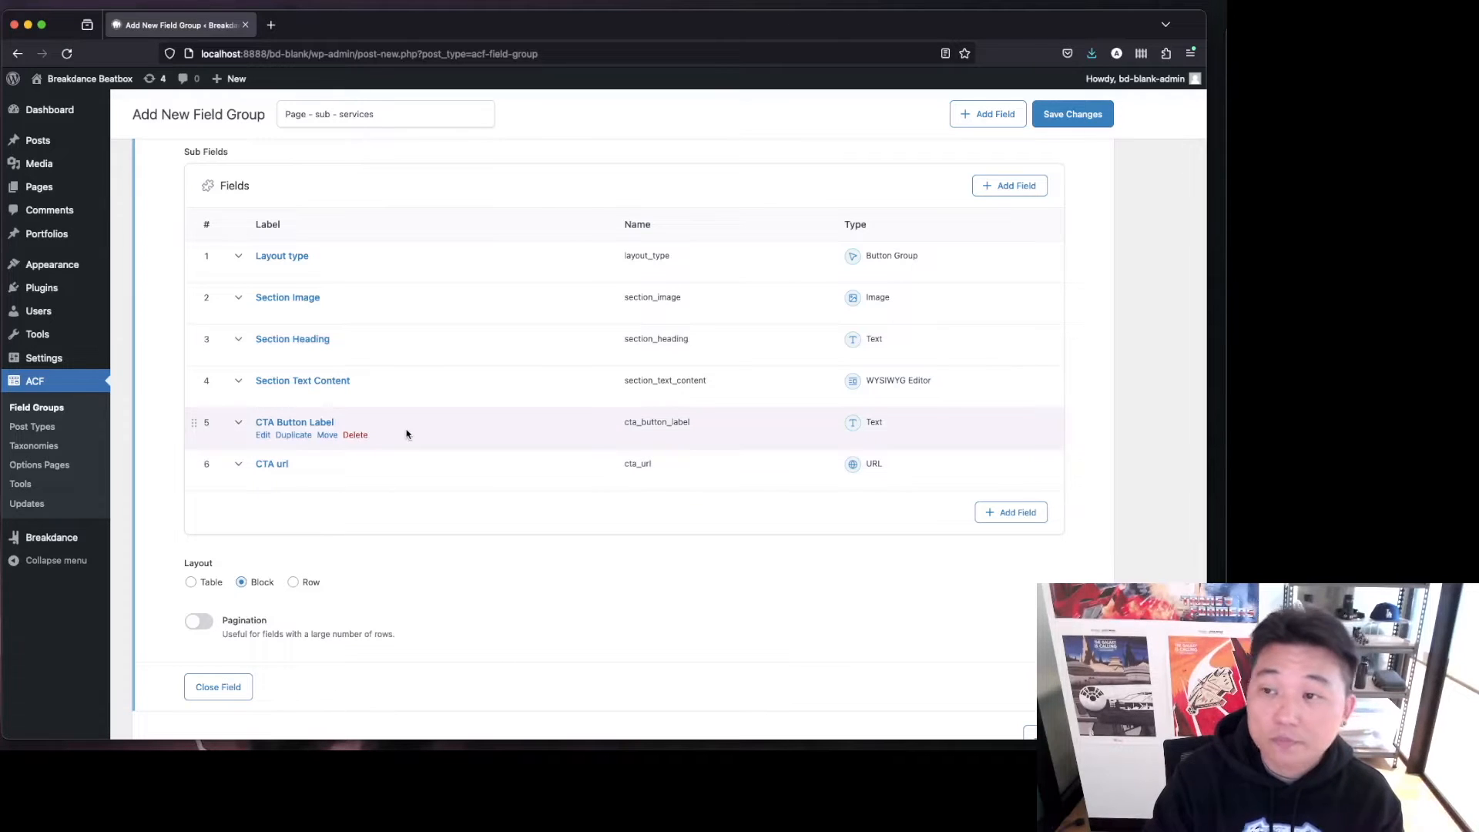
Search the plugin directory for "acf columns" in a new tab, then return to the field group.
mouse_move(100, 297)
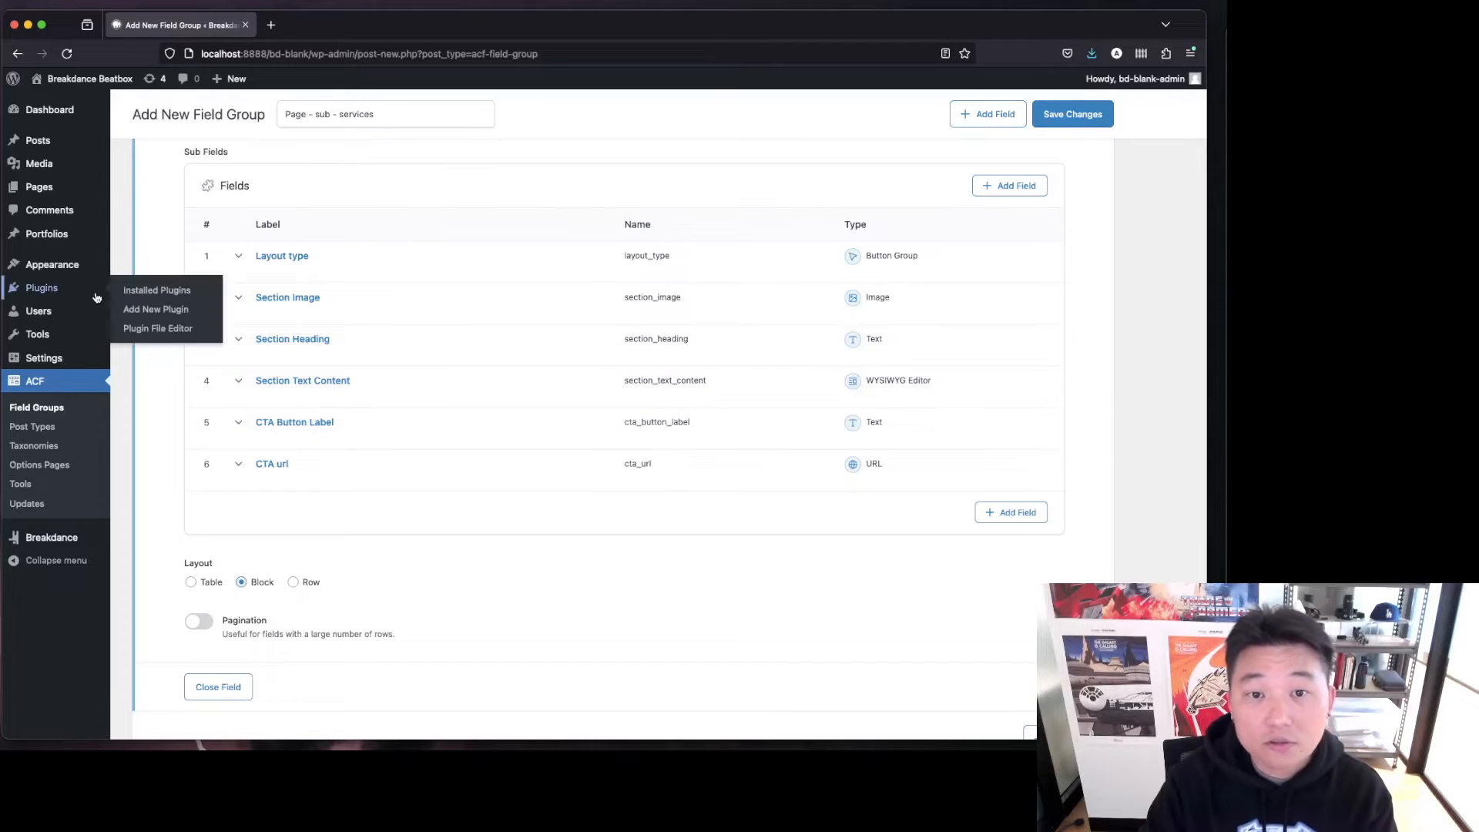
left_click(185, 310, "super")
left_click(320, 25)
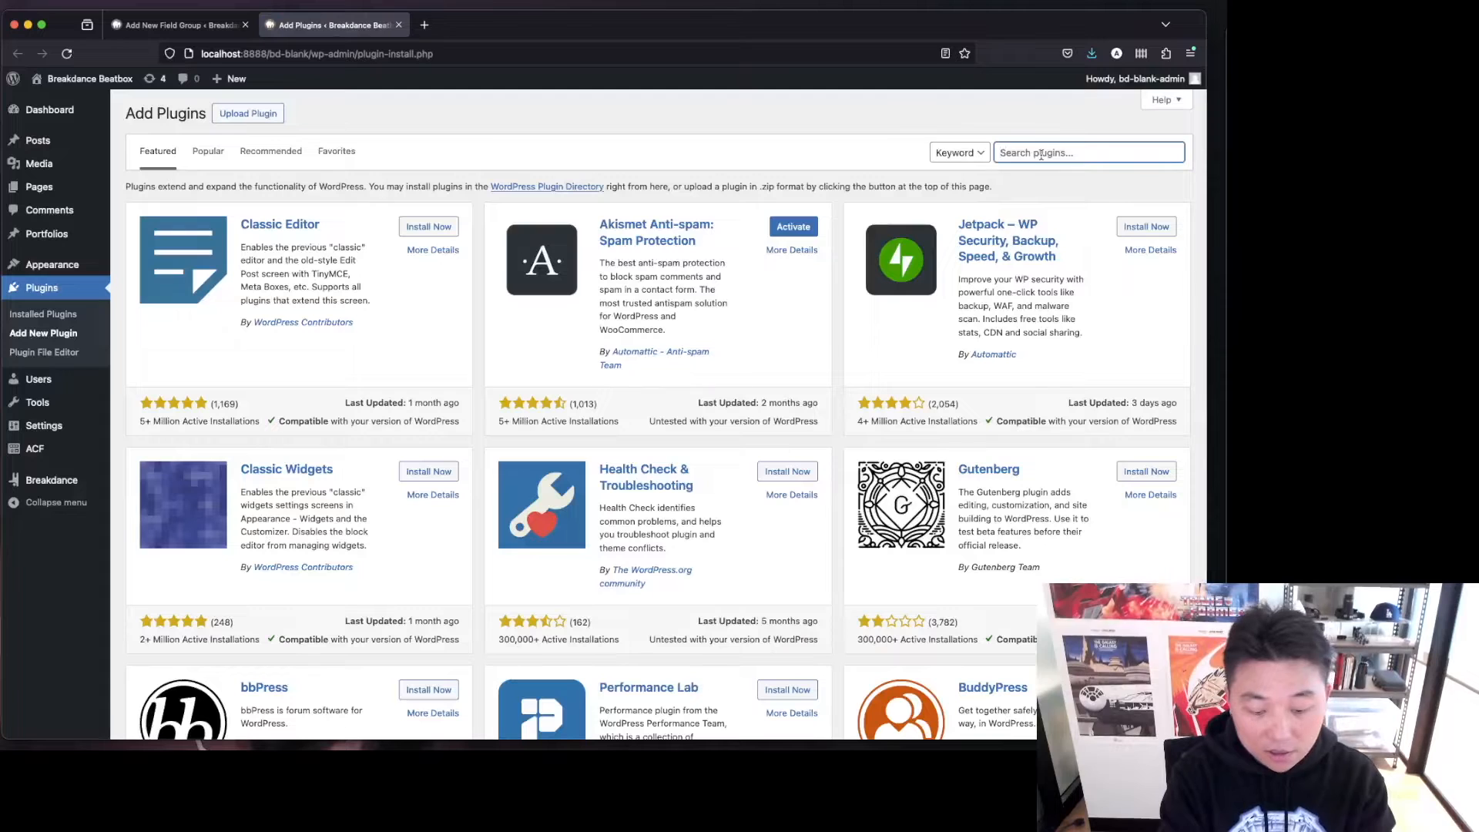
type("acf columns")
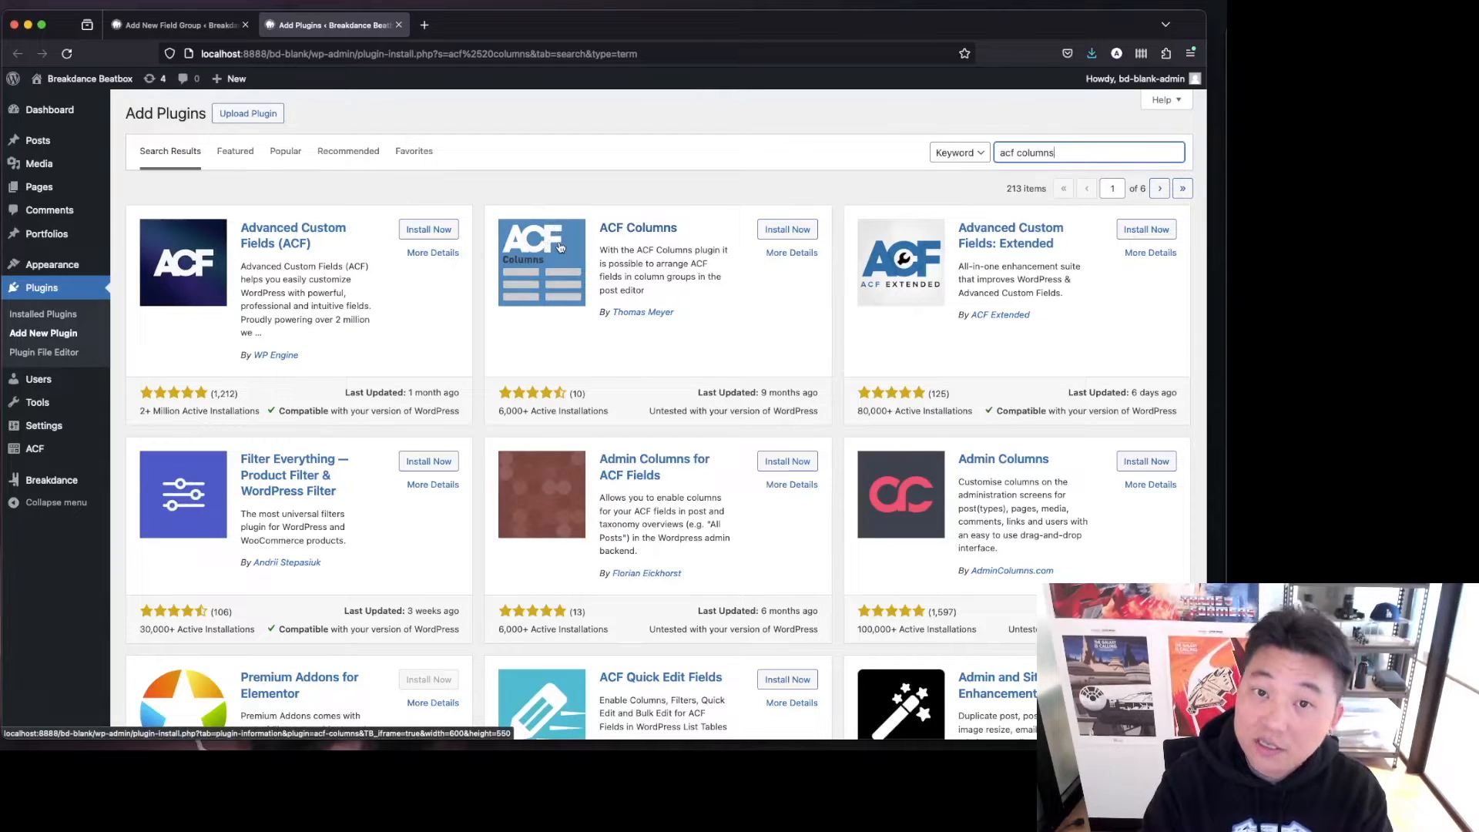
left_click(175, 25)
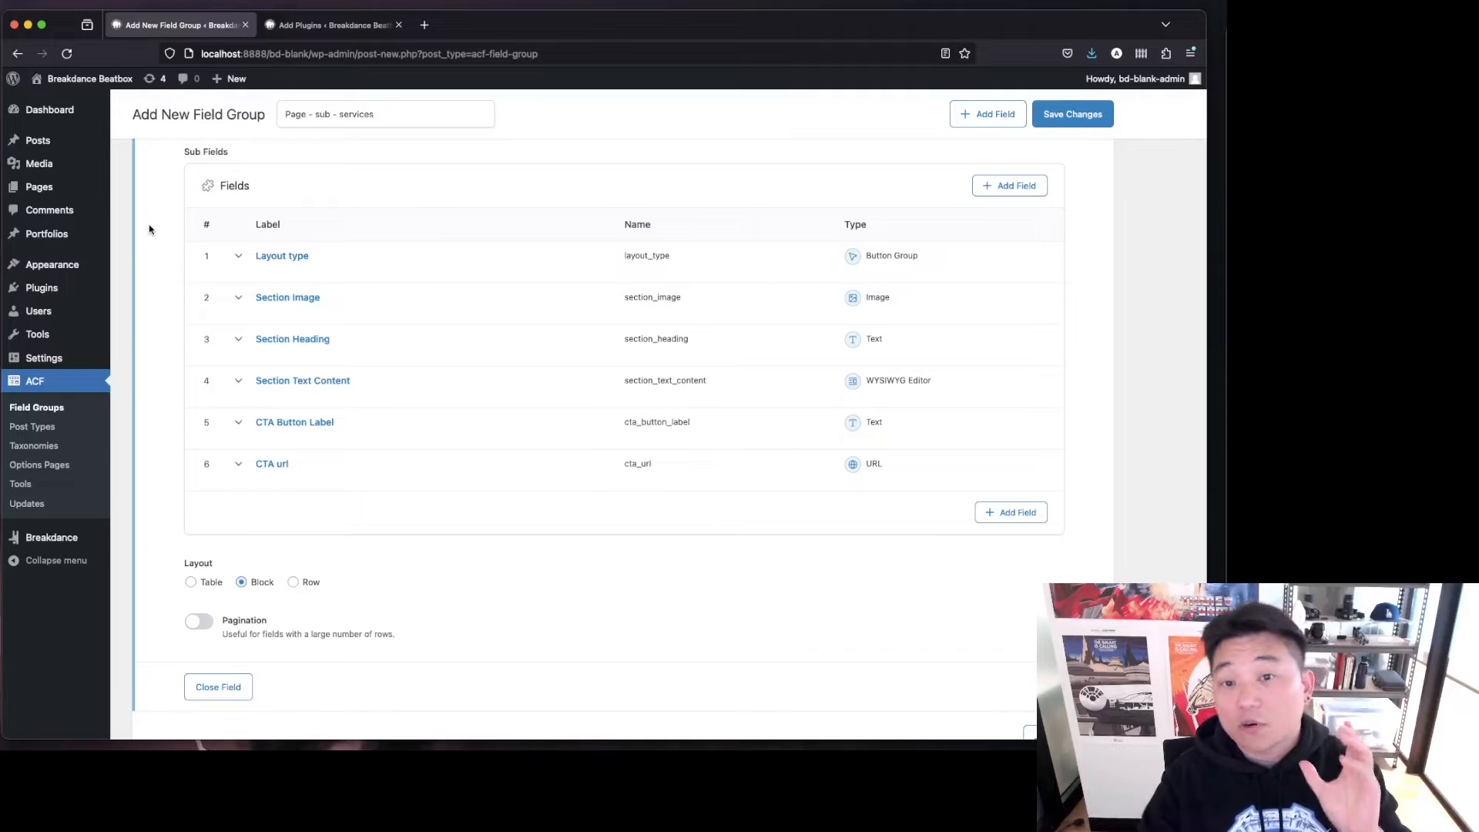
Set the CTA Button Label sub-field's wrapper width to 50%.
left_click(353, 425)
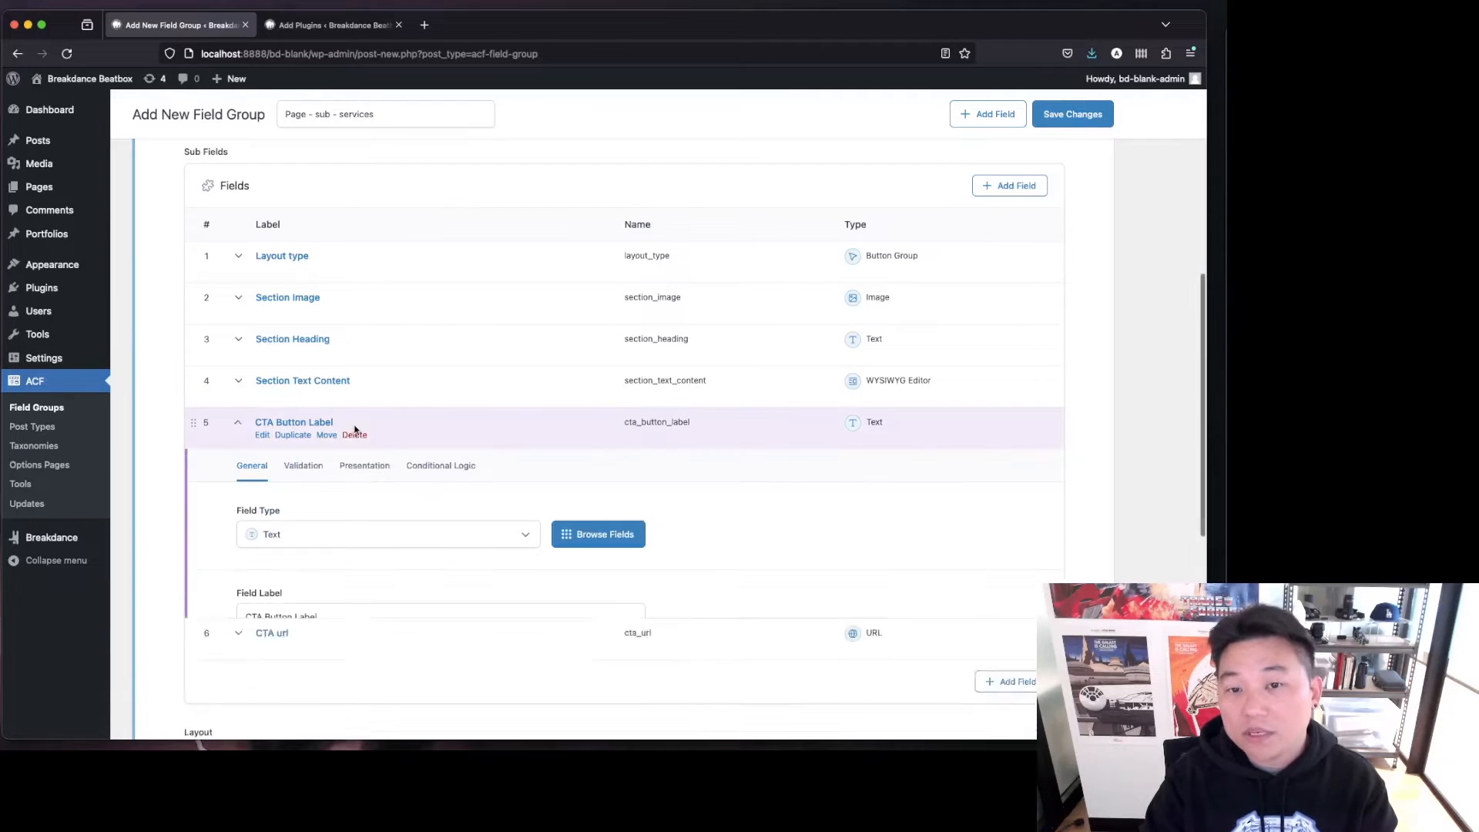
left_click(351, 466)
scroll(375, 504, "down", 3)
left_click(297, 646)
type("50")
scroll(343, 501, "down", 3)
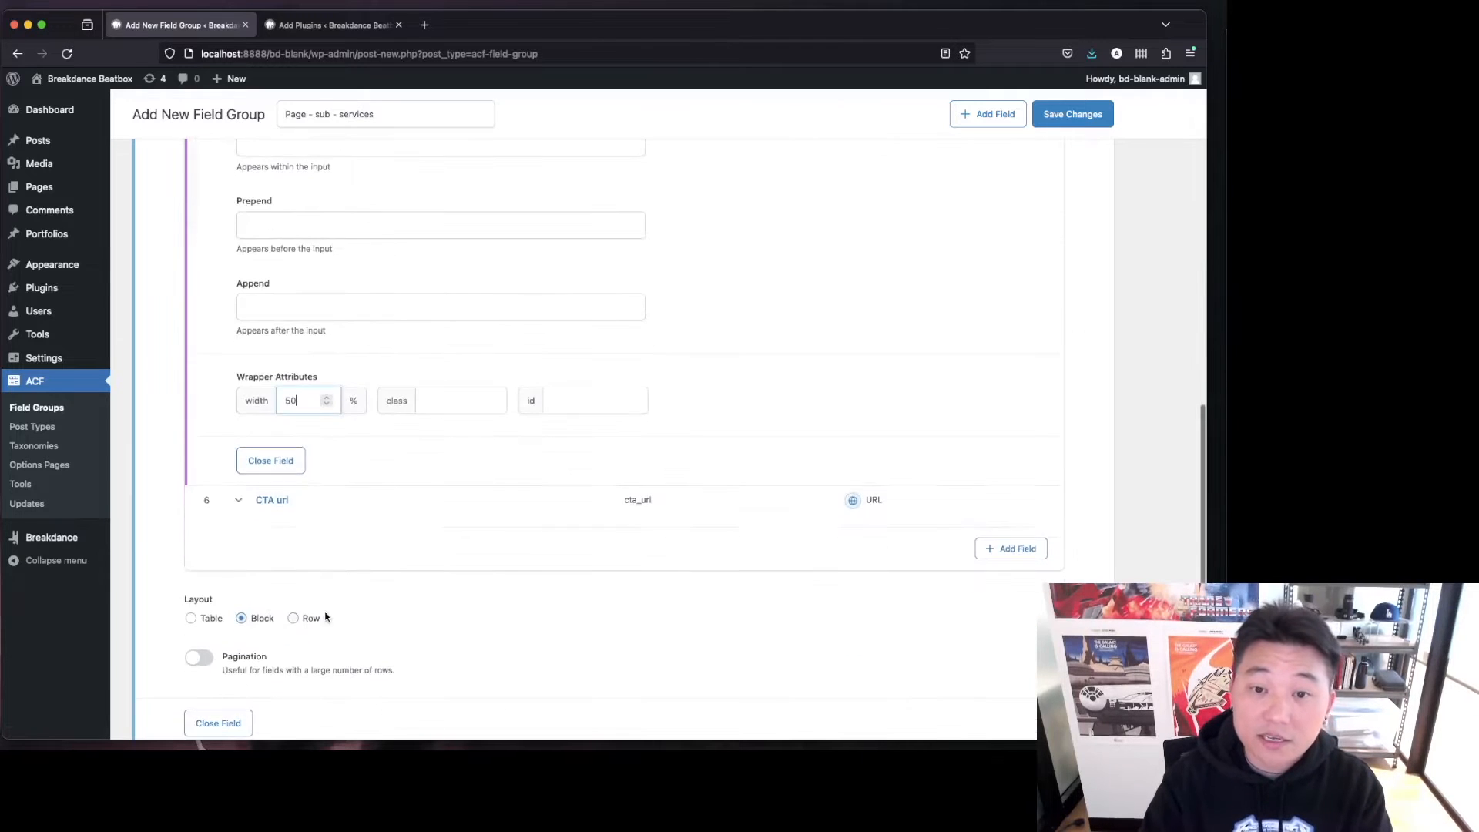
Set the CTA url sub-field's wrapper width to 50%, collapse both CTA sub-fields, and save the field group.
left_click(340, 506)
left_click(356, 549)
scroll(359, 566, "down", 3)
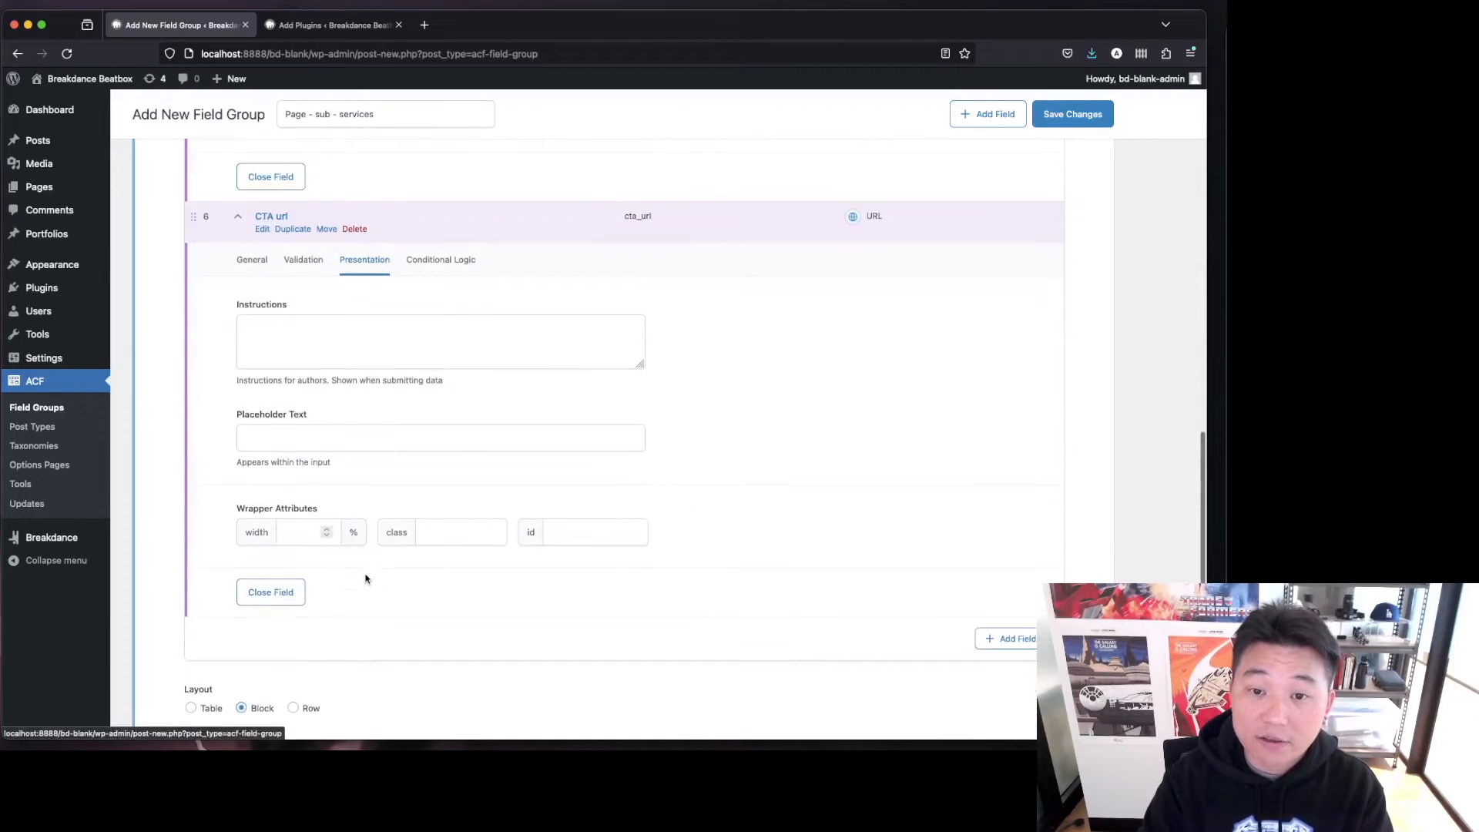
left_click(301, 533)
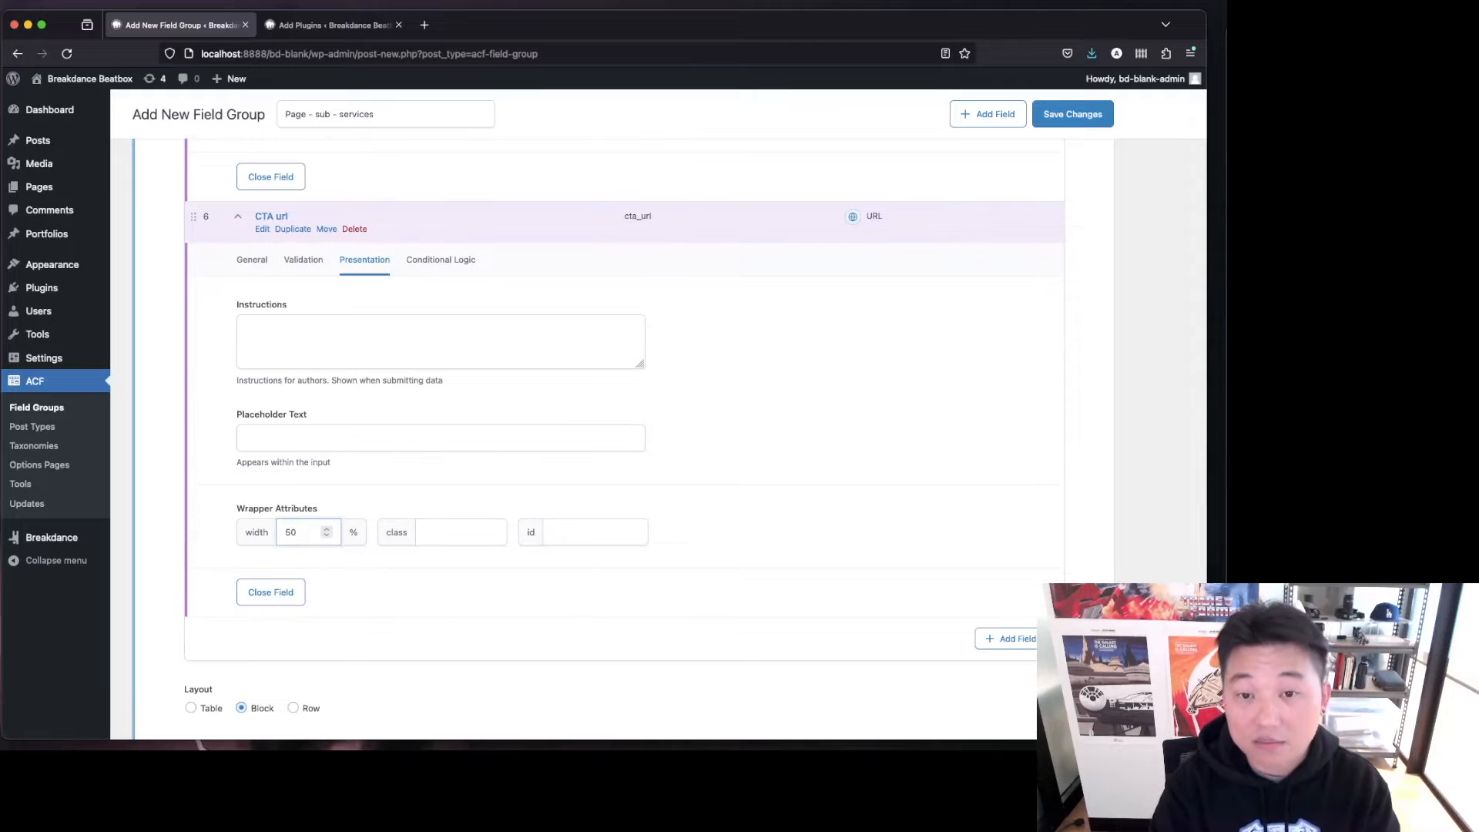
scroll(856, 486, "up", 3)
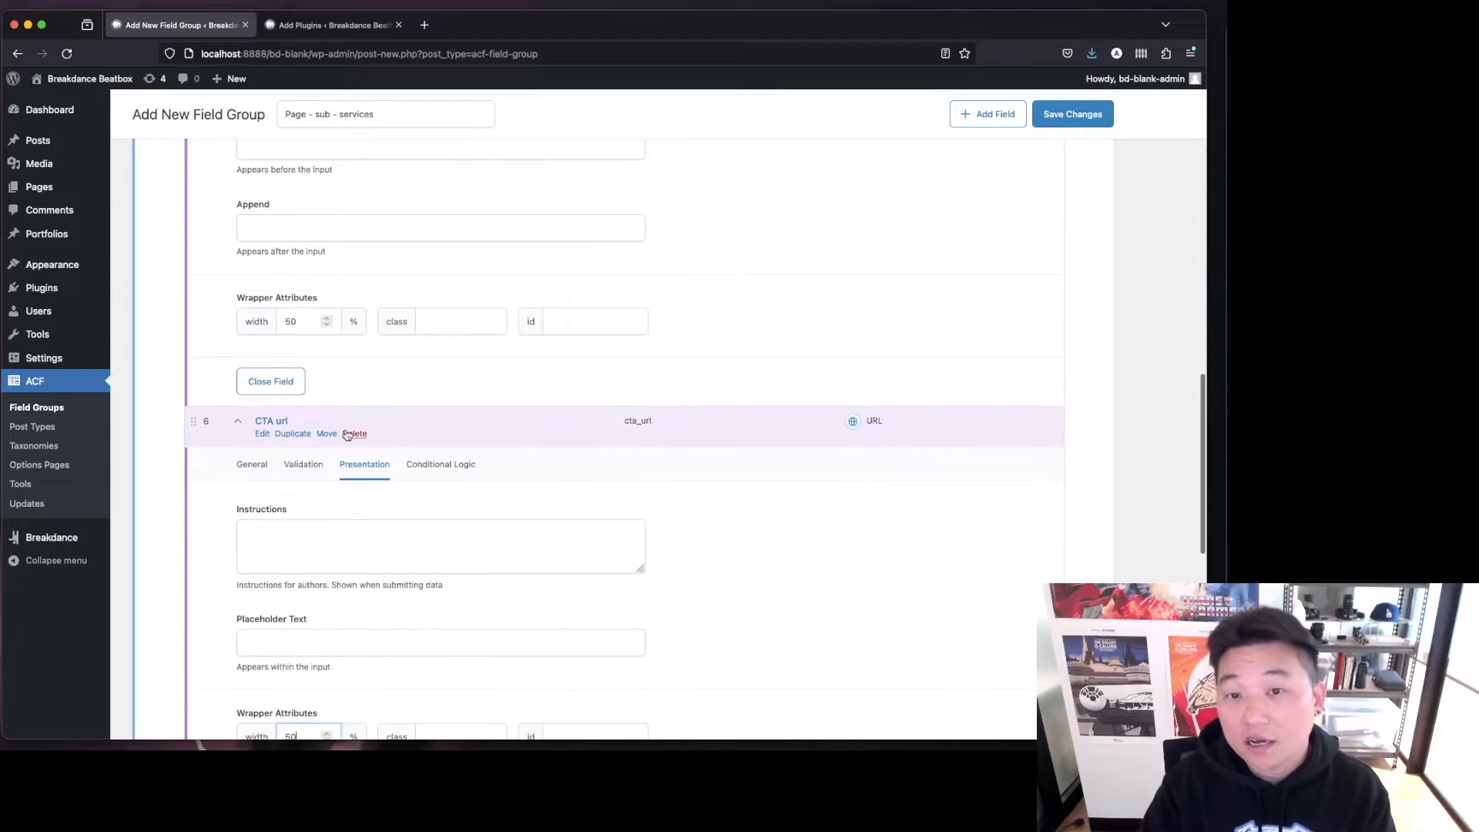
left_click(281, 416)
scroll(290, 407, "up", 5)
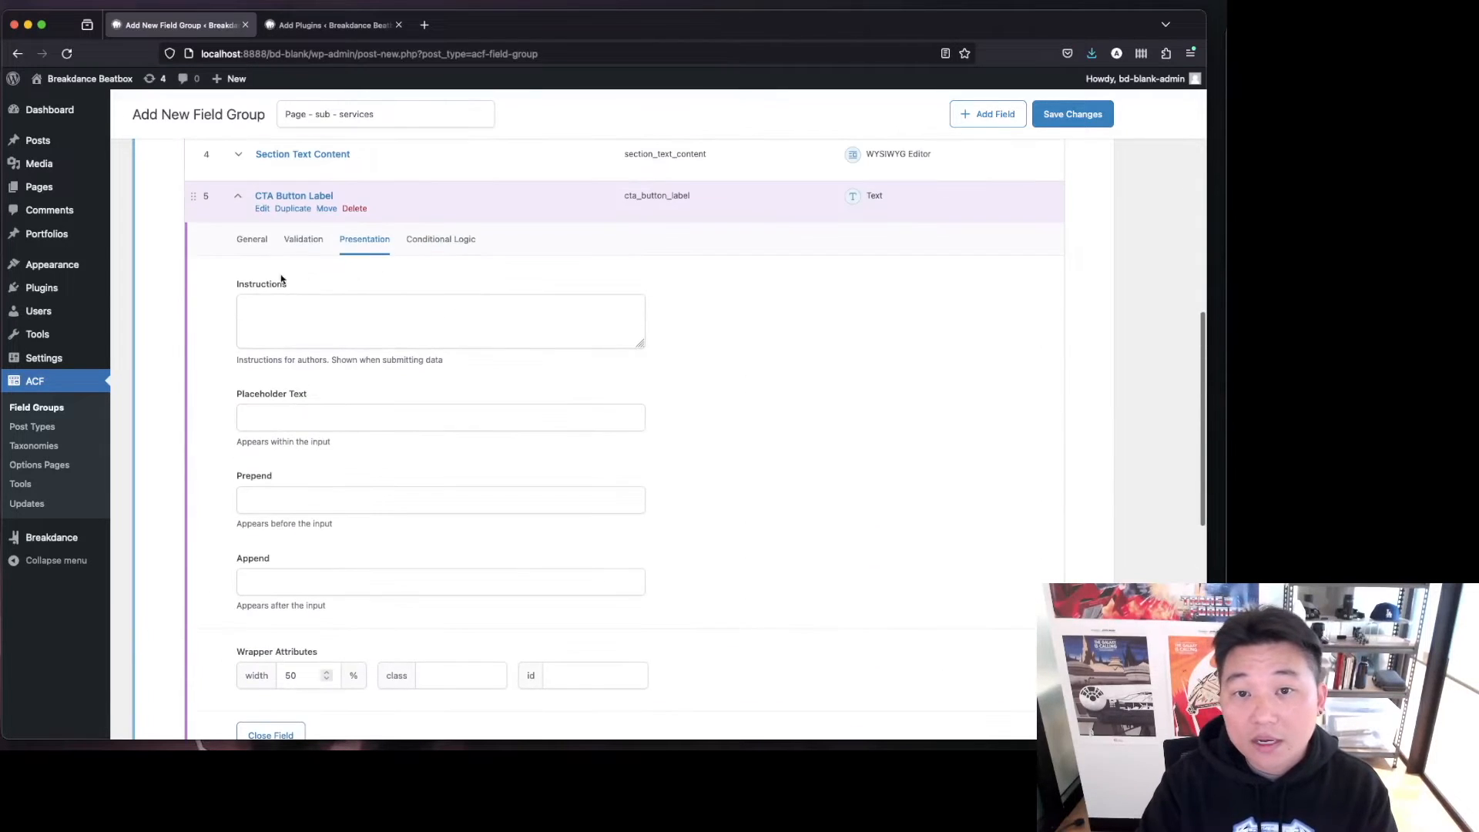
left_click(289, 195)
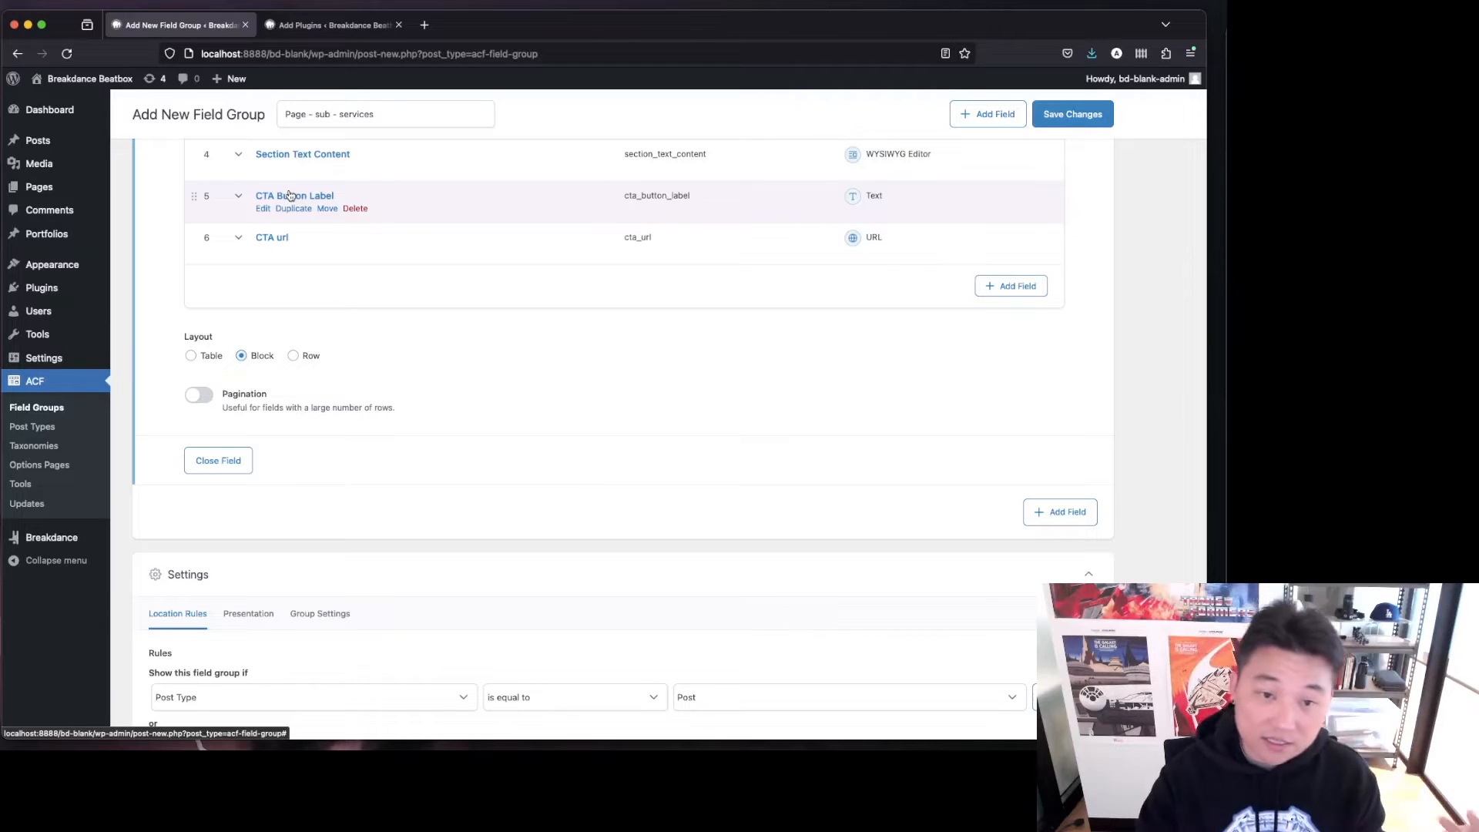
scroll(401, 376, "up", 3)
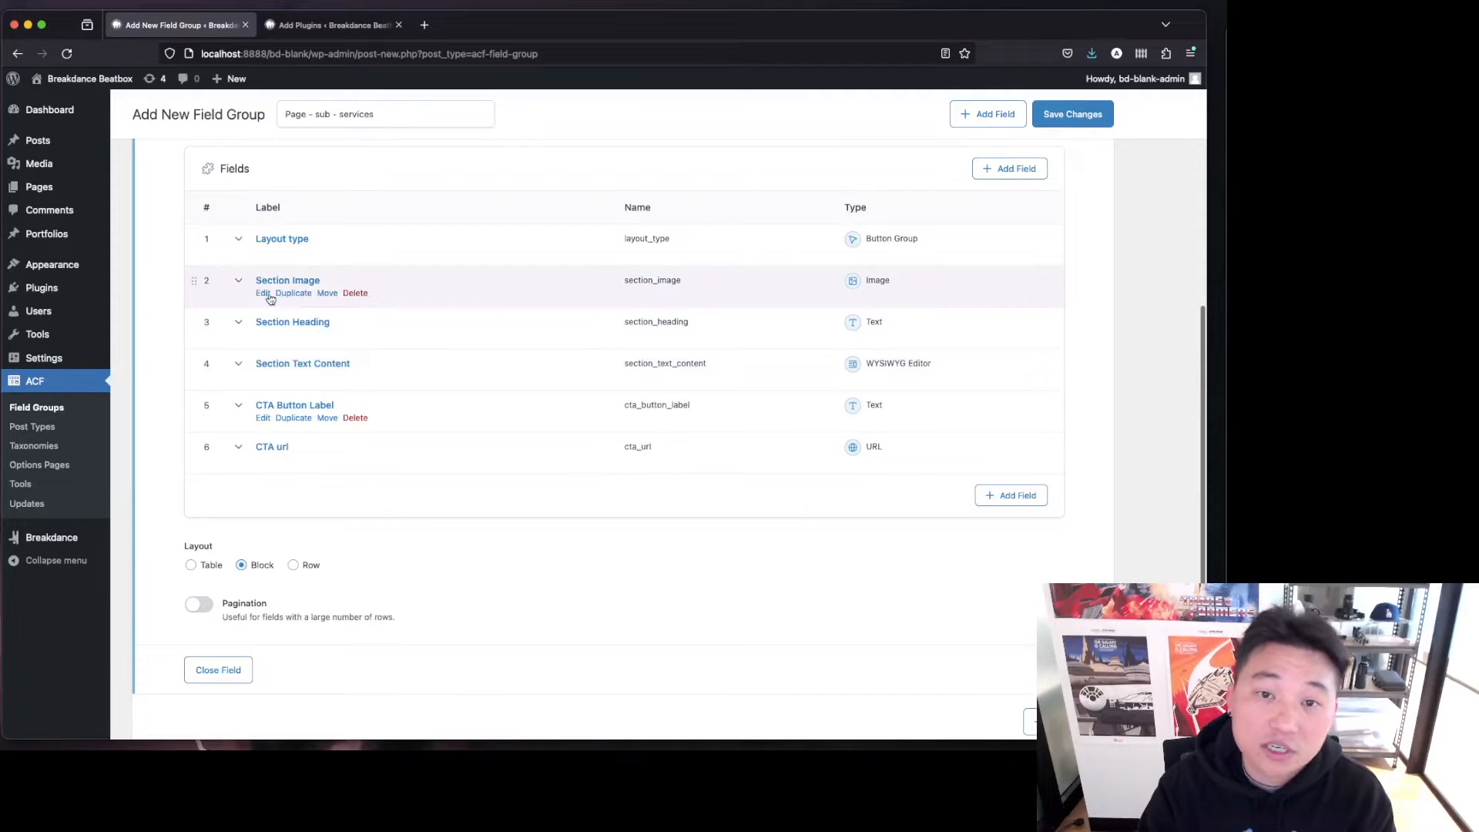
left_click(1073, 114)
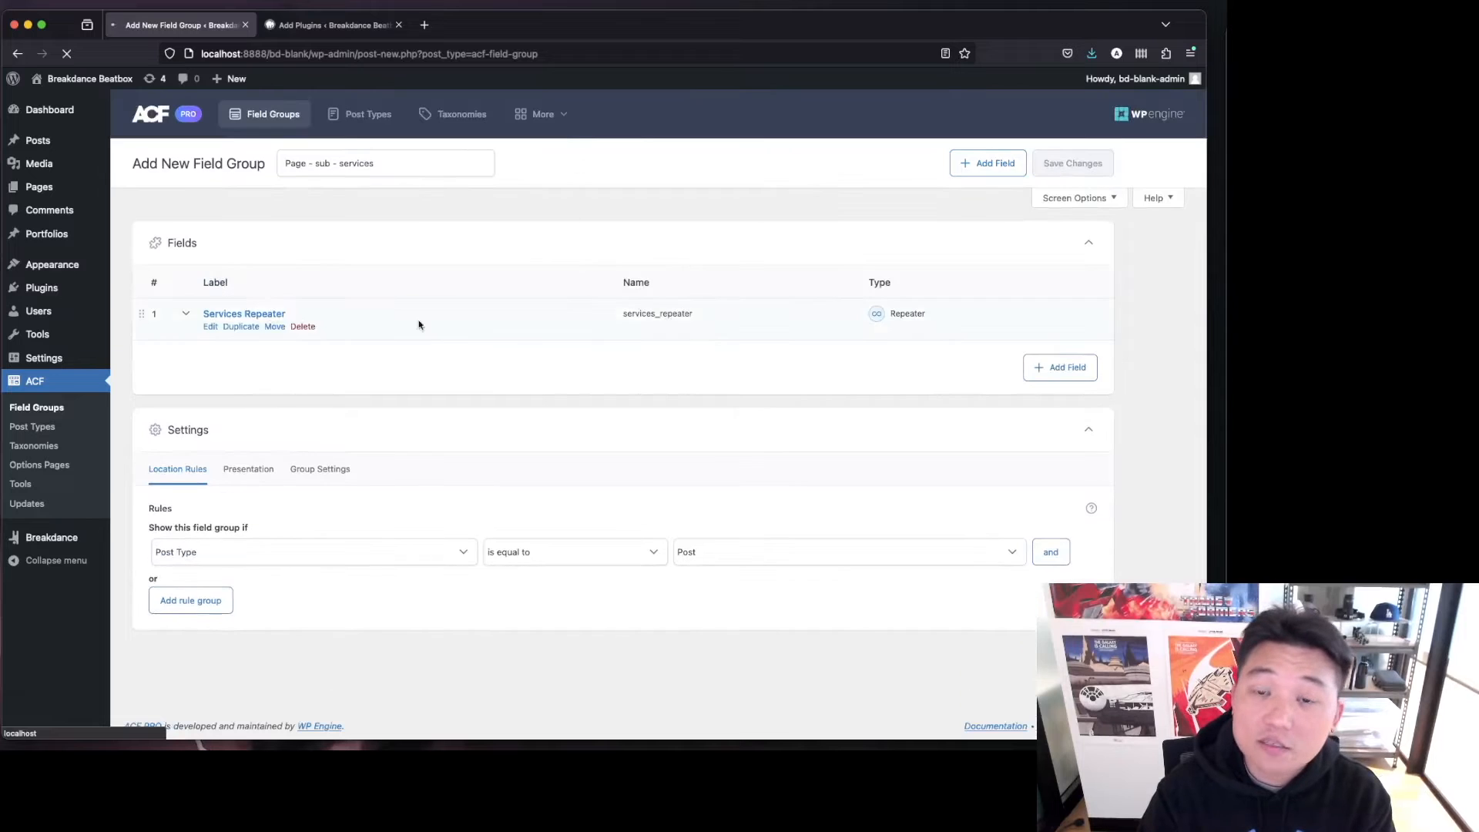
Set the Section Heading sub-field's wrapper width to 50%.
left_click(344, 354)
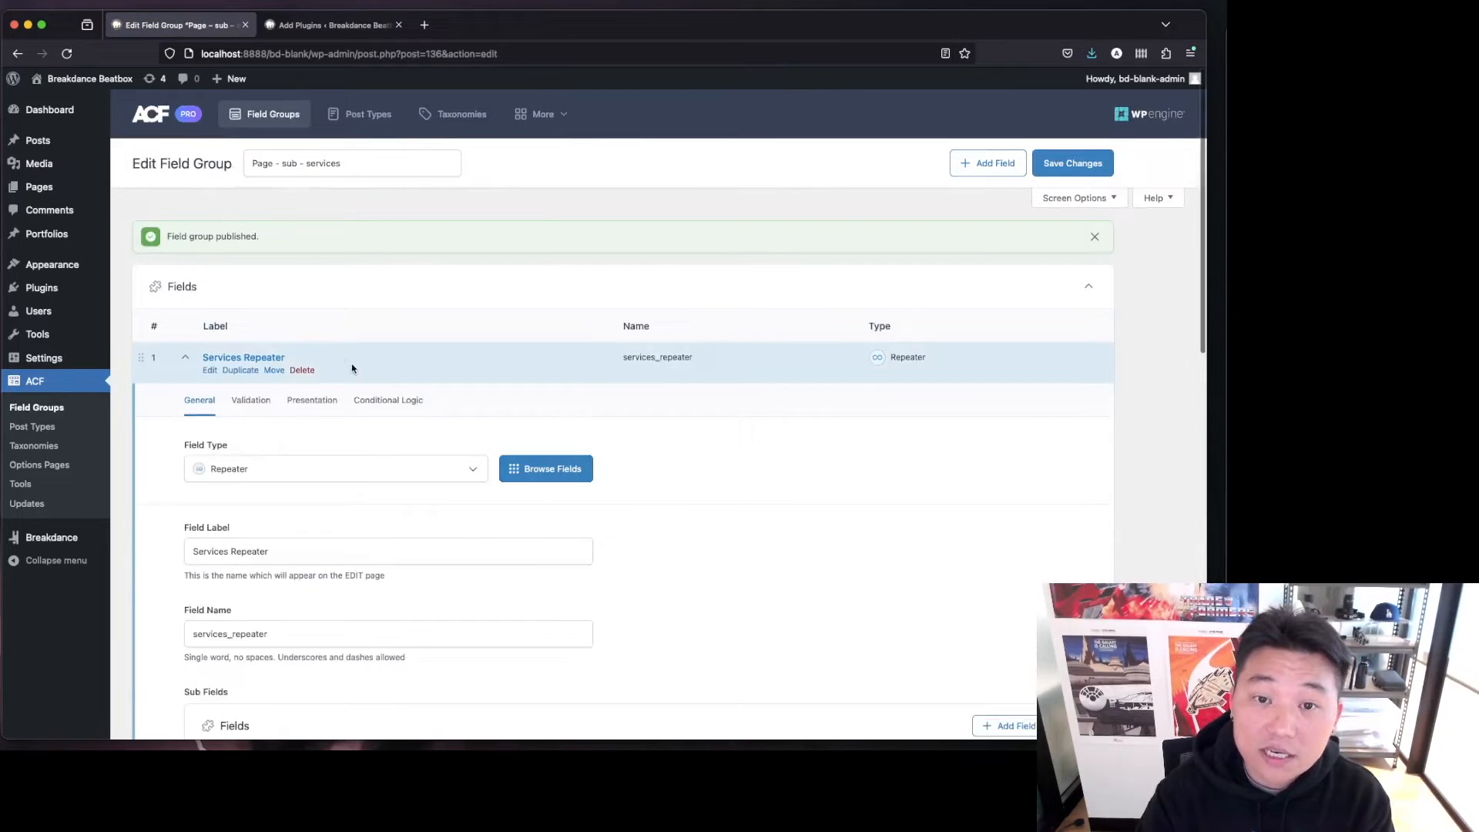
scroll(362, 408, "down", 5)
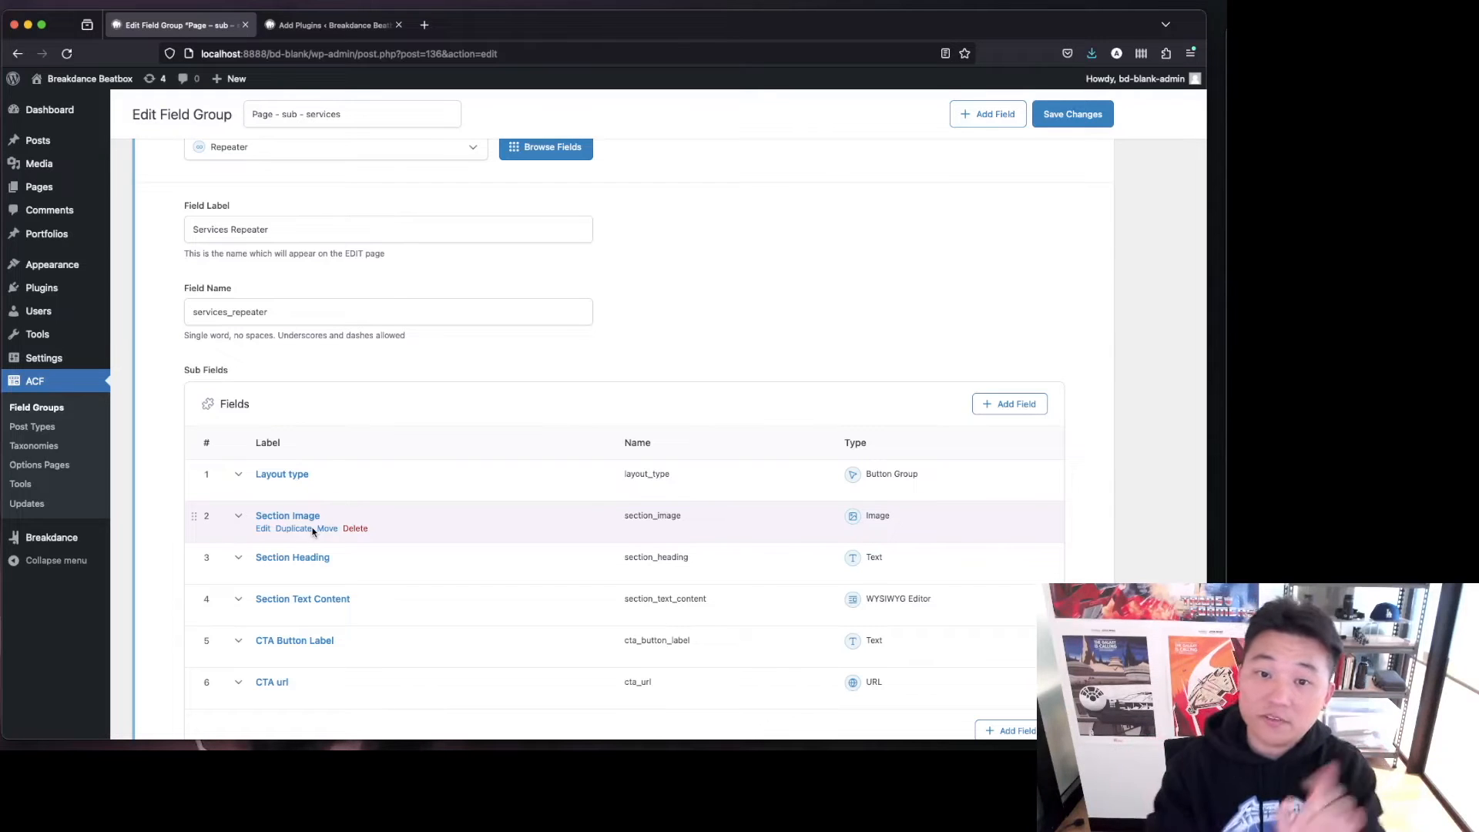
left_click(353, 558)
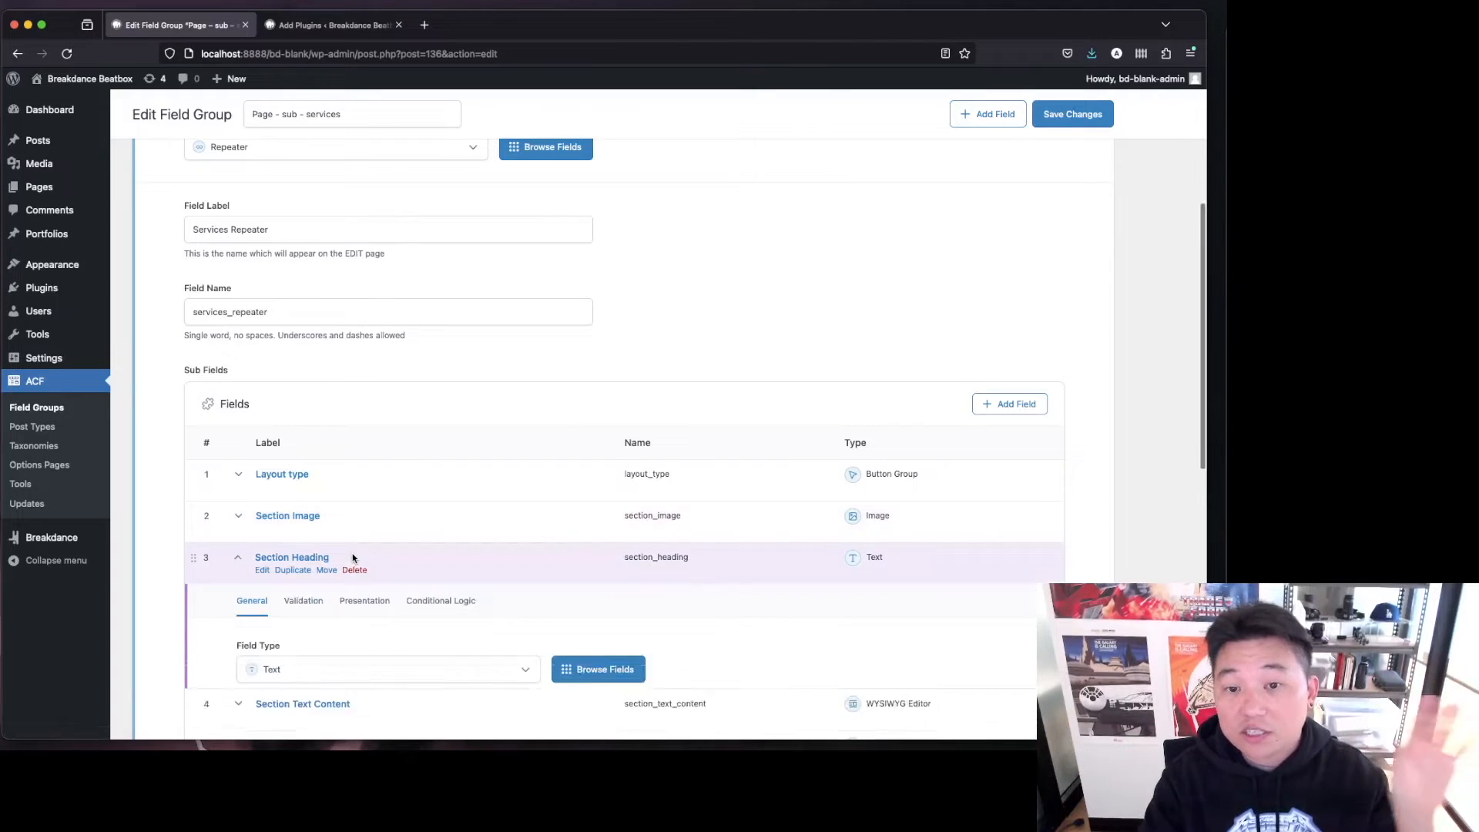
scroll(353, 556, "down", 3)
left_click(366, 396)
scroll(364, 508, "down", 3)
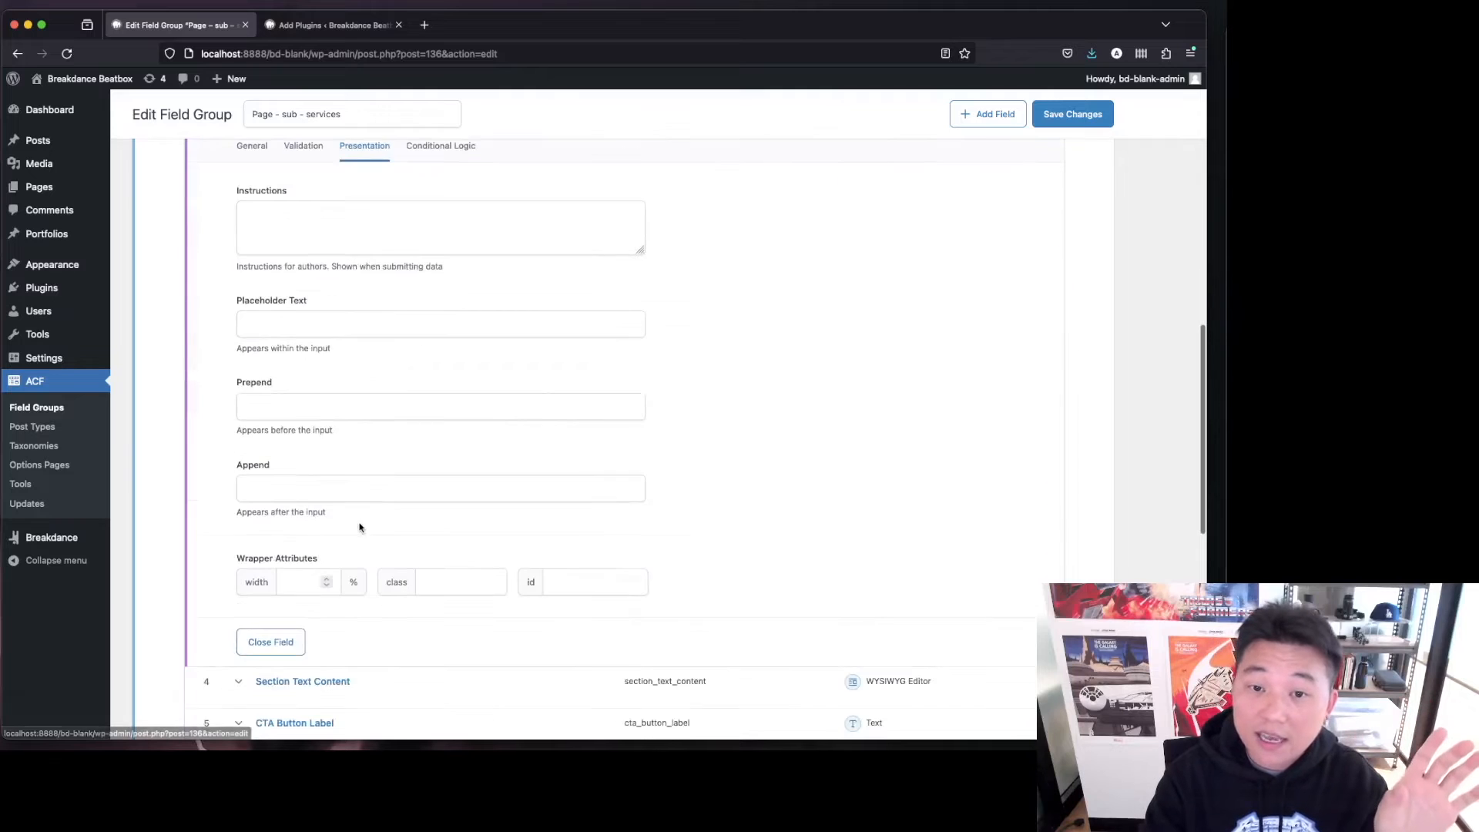
left_click(292, 582)
type("50")
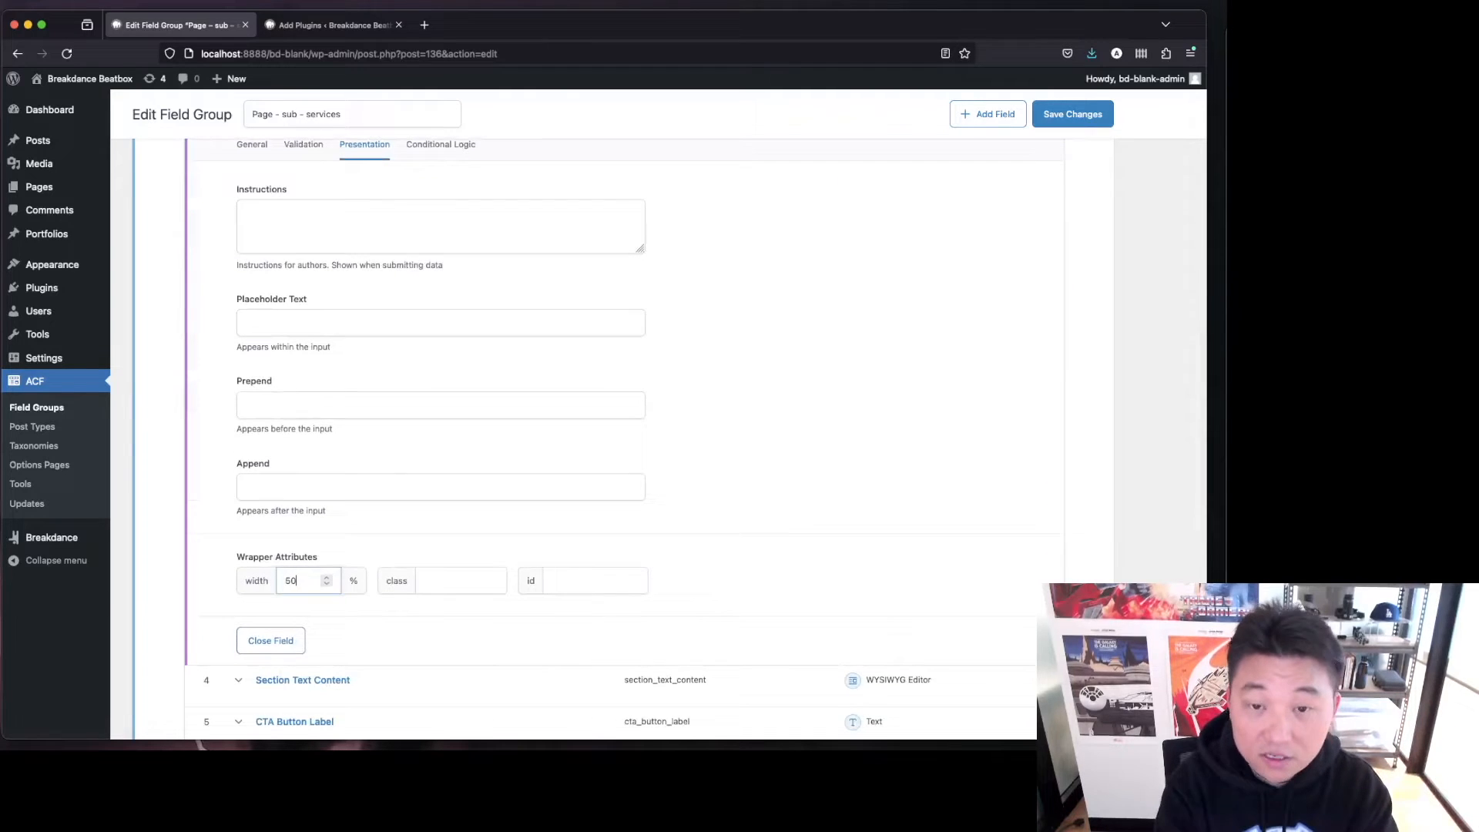
Set the Section Text Content sub-field's wrapper width to 50% and save the field group.
left_click(416, 679)
scroll(375, 340, "down", 6)
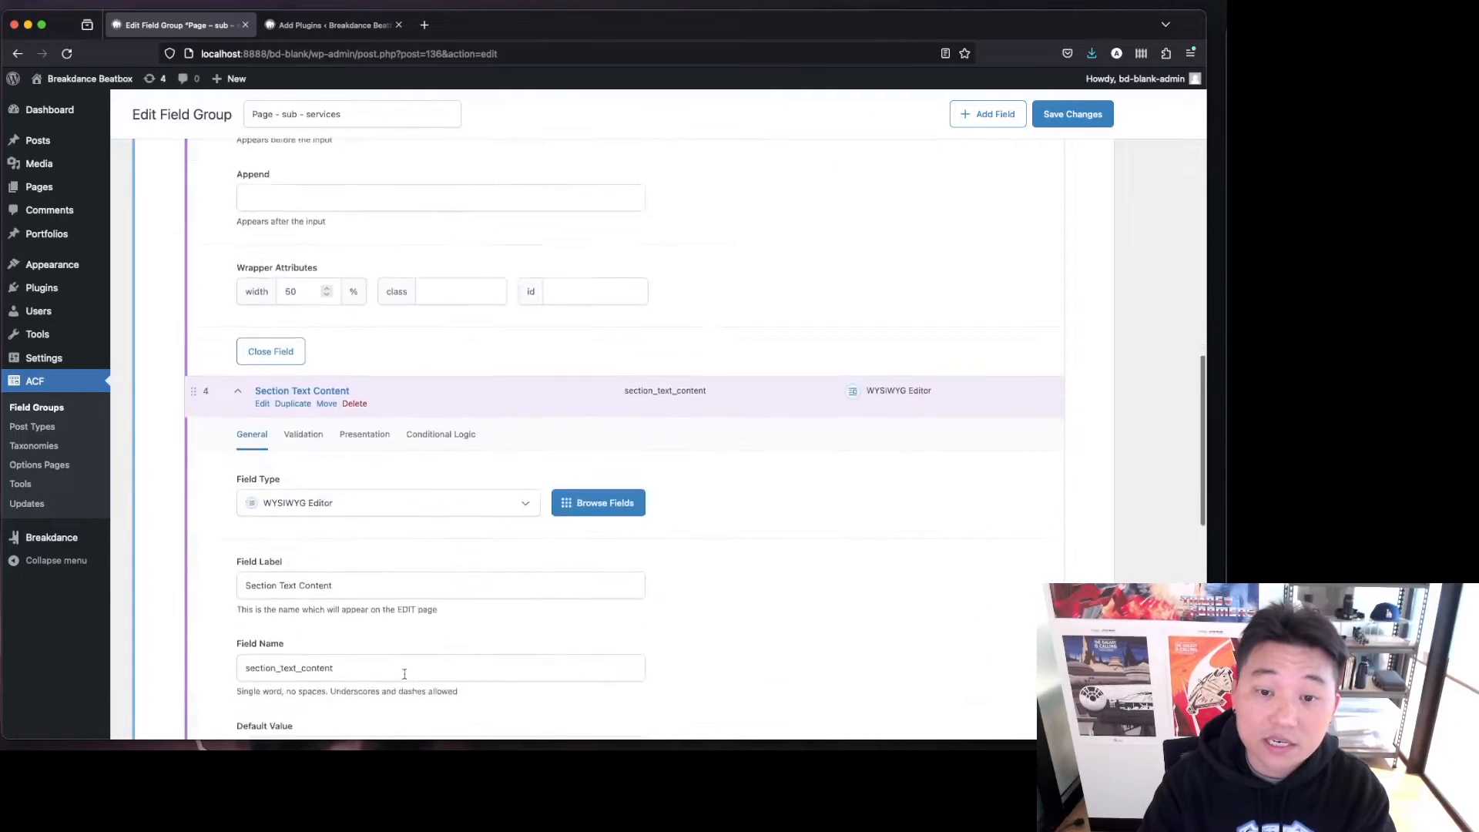
left_click(361, 260)
left_click(302, 669)
type("50")
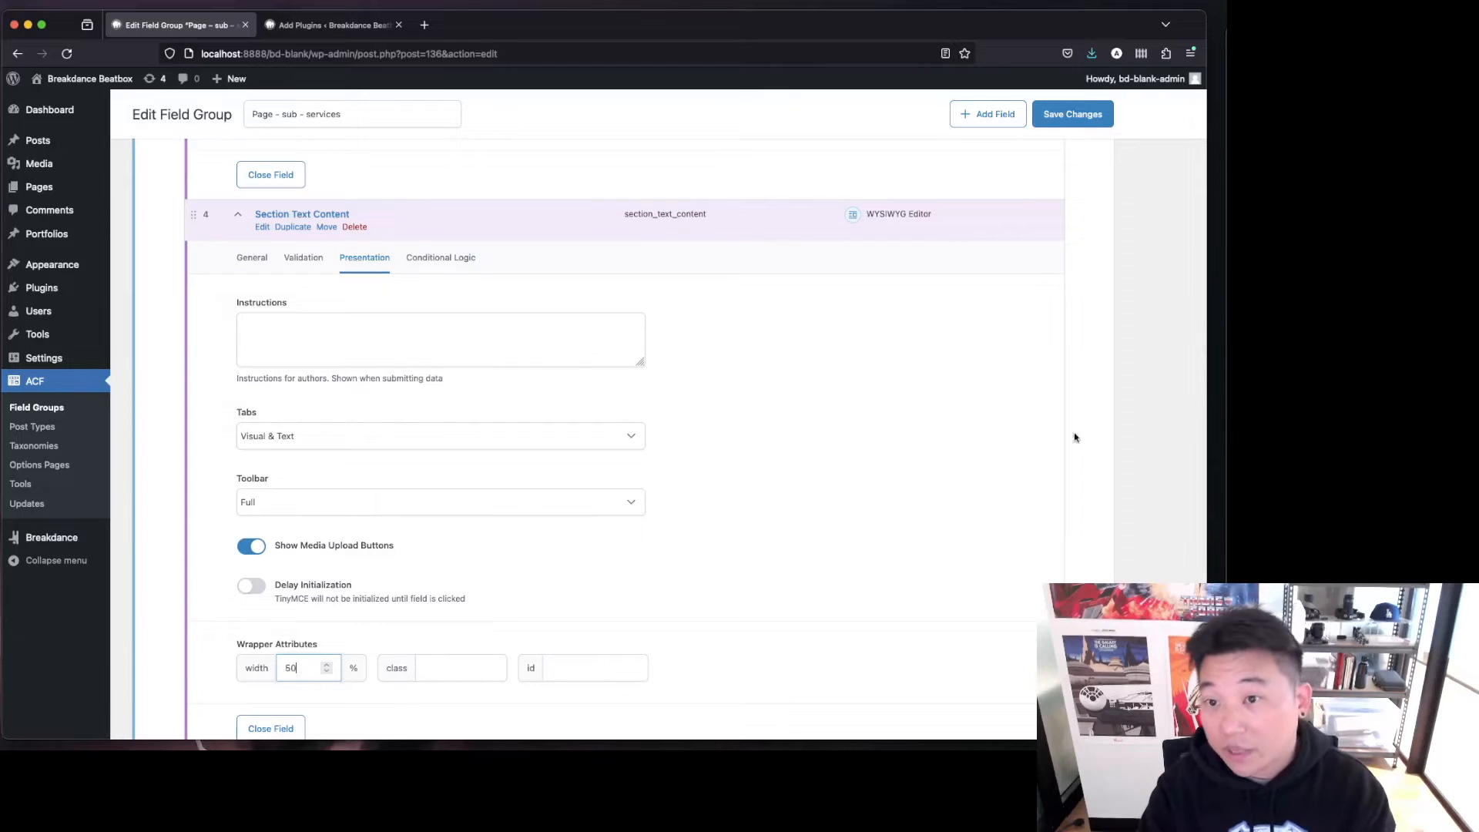
scroll(1070, 459, "up", 5)
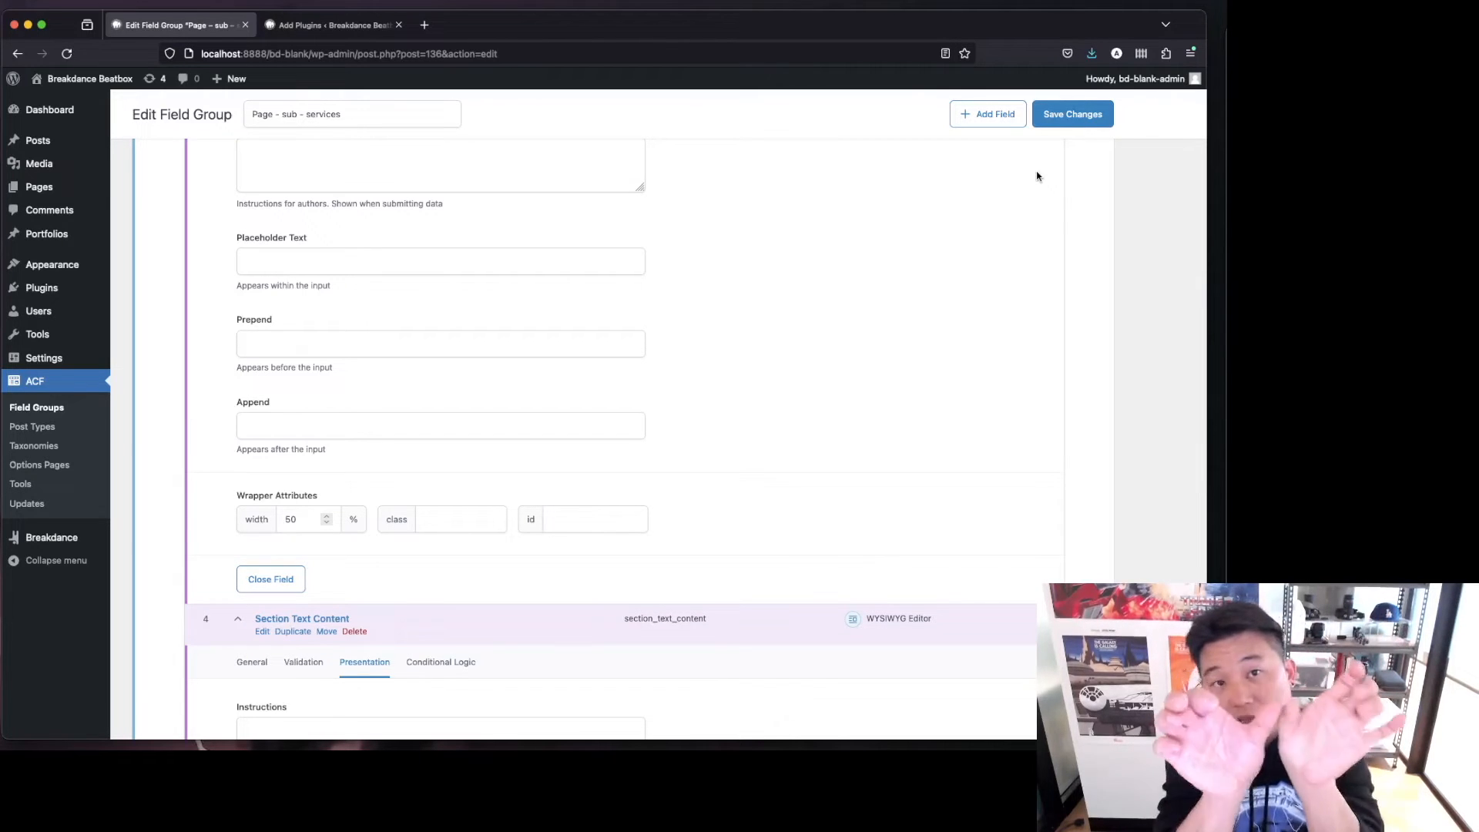
left_click(1058, 115)
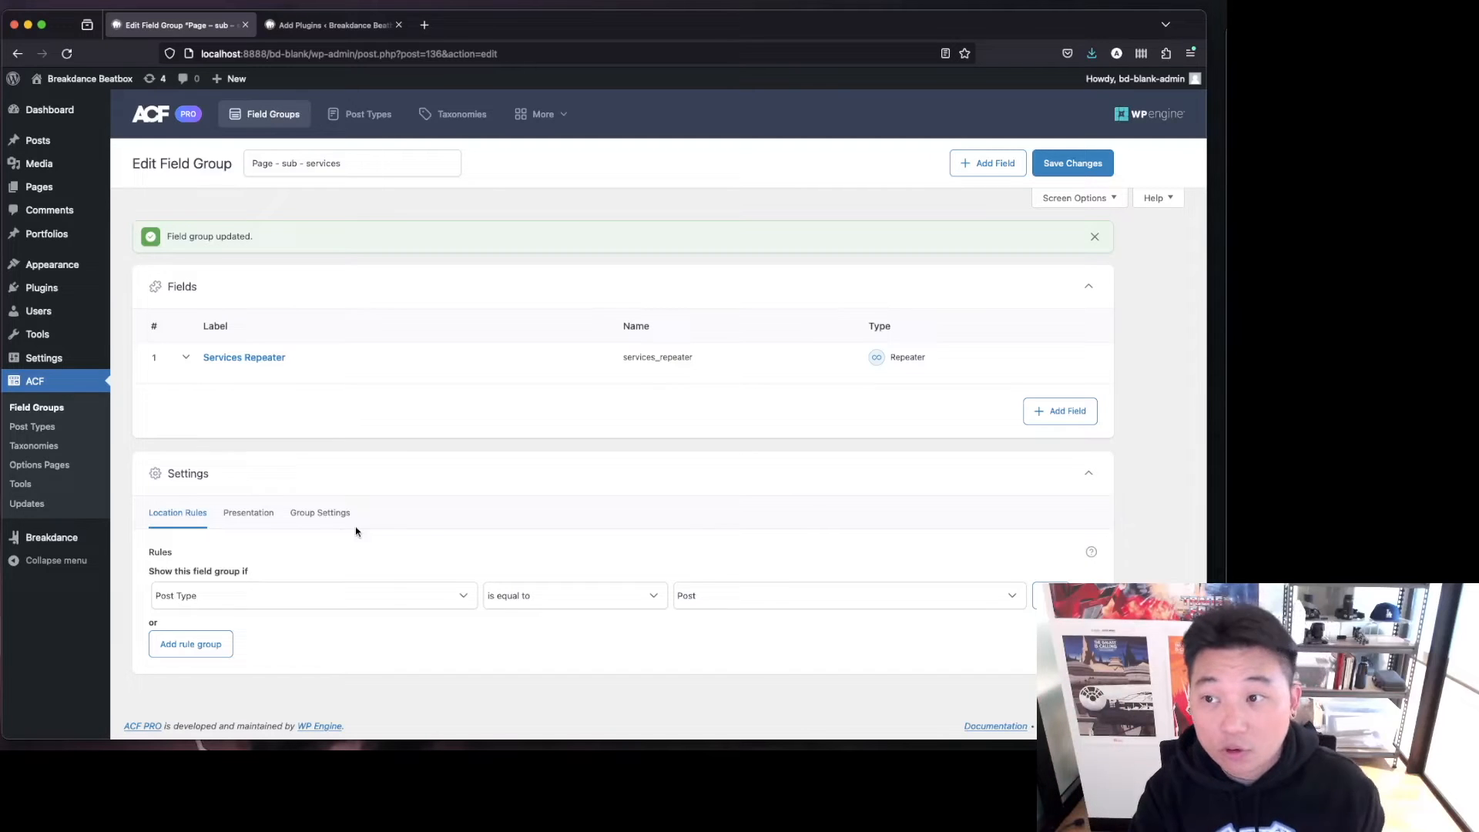
Open the Pages list in a new browser tab.
left_click(386, 598)
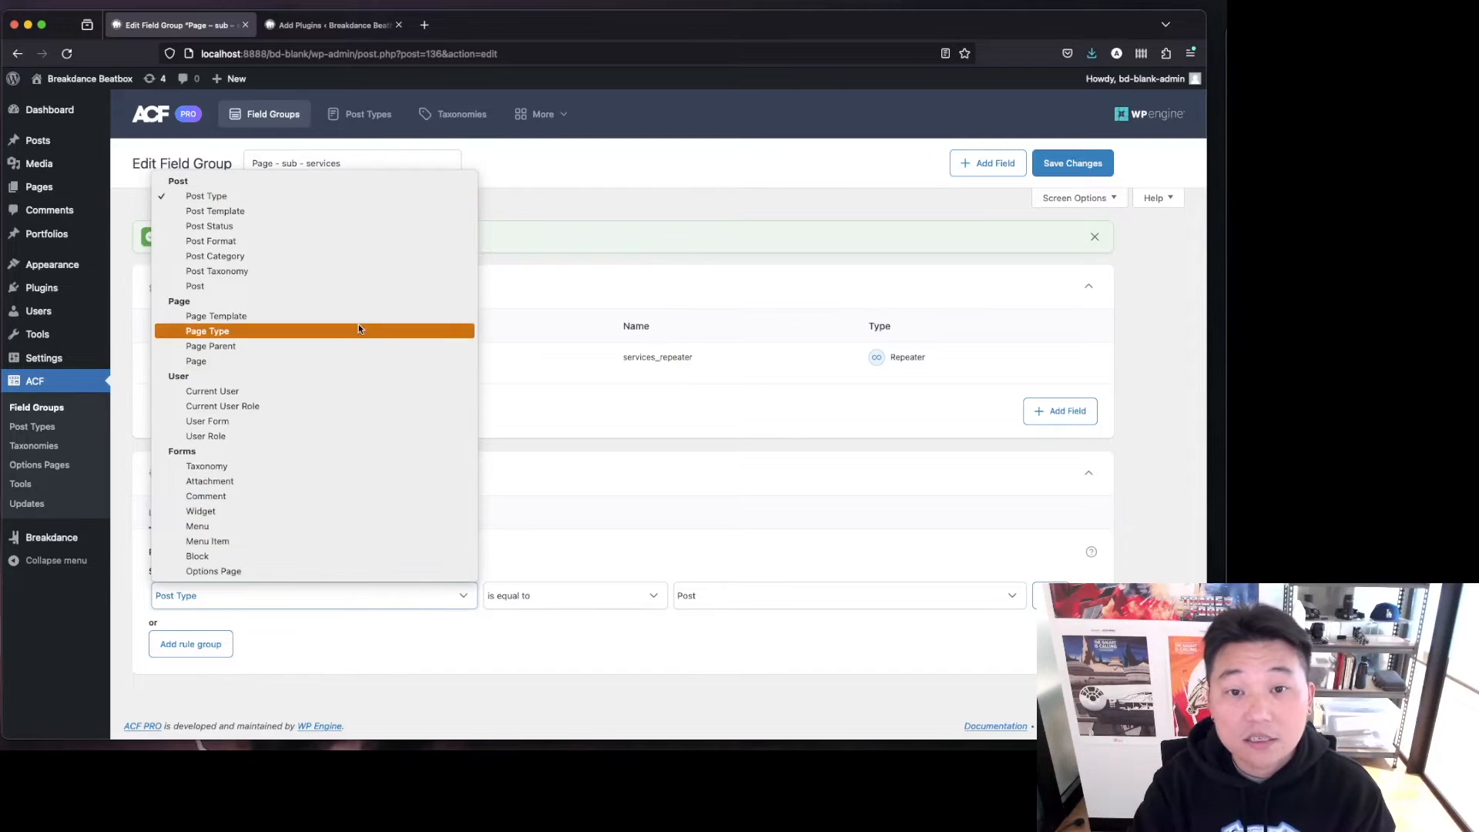
left_click(616, 222)
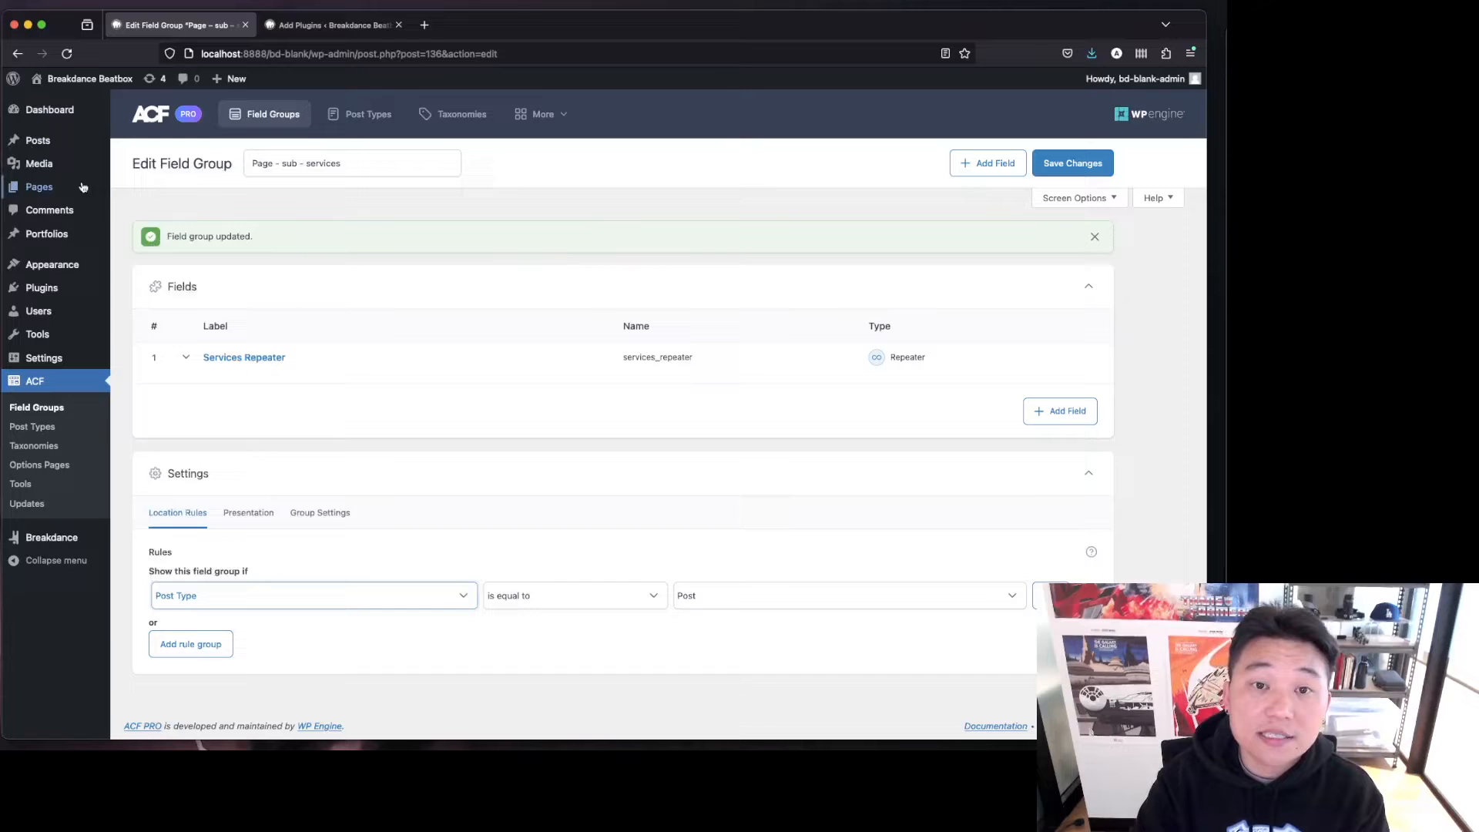
left_click(137, 188, "super")
left_click(331, 25)
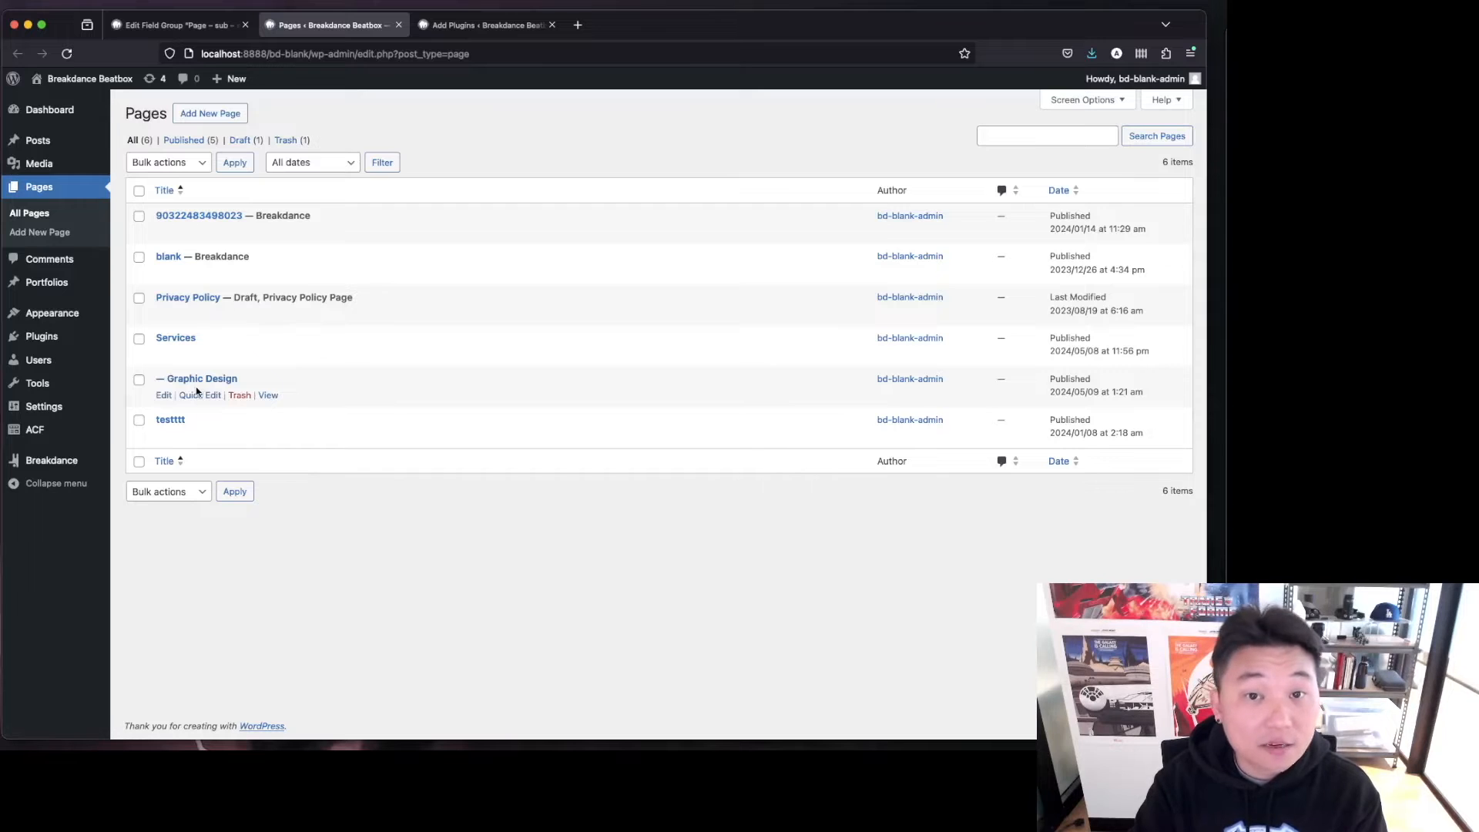
Set the field group's location rule to Page Parent is equal to Services and save the field group.
left_click(178, 25)
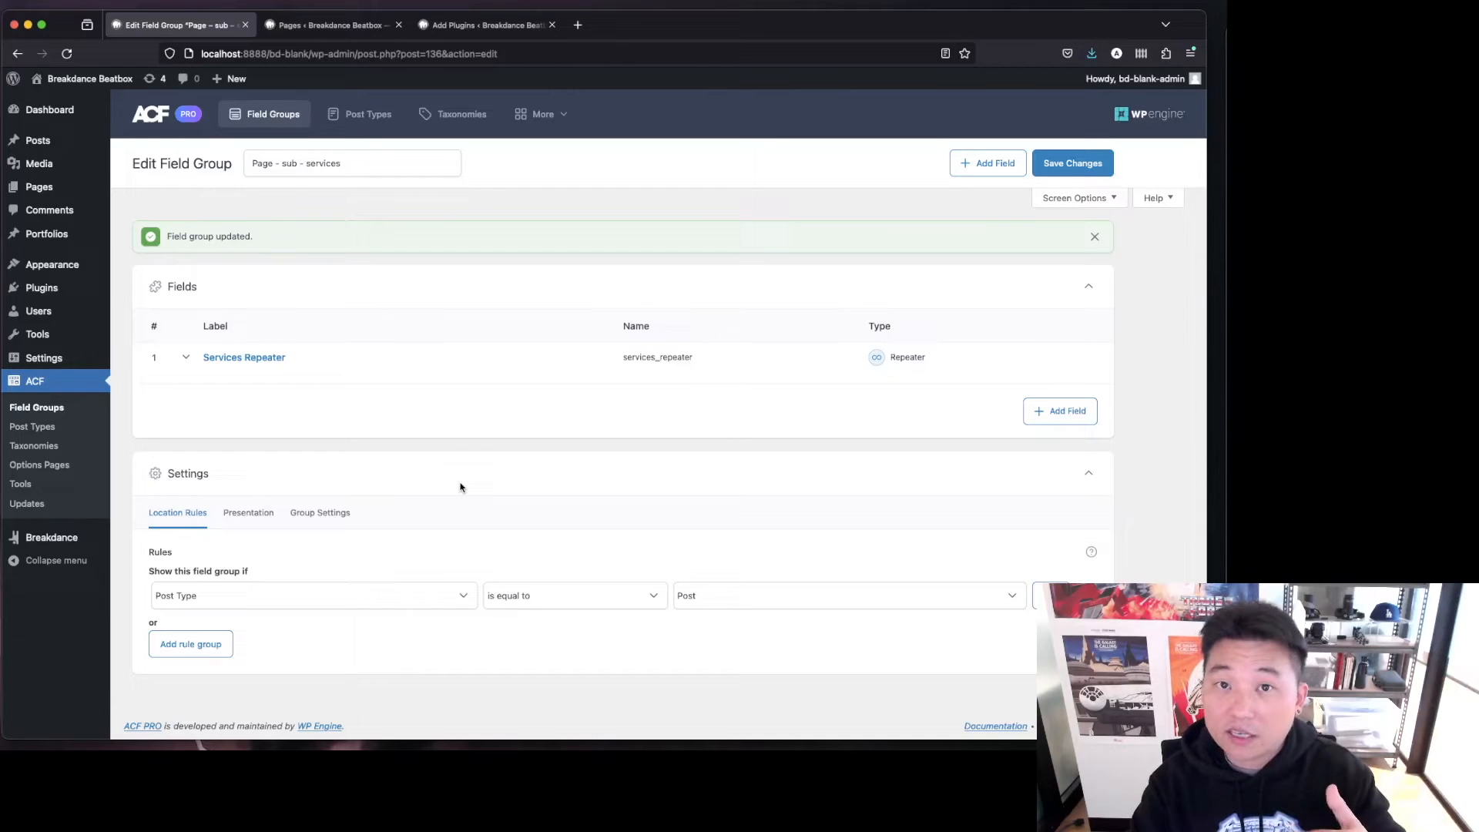
left_click(421, 605)
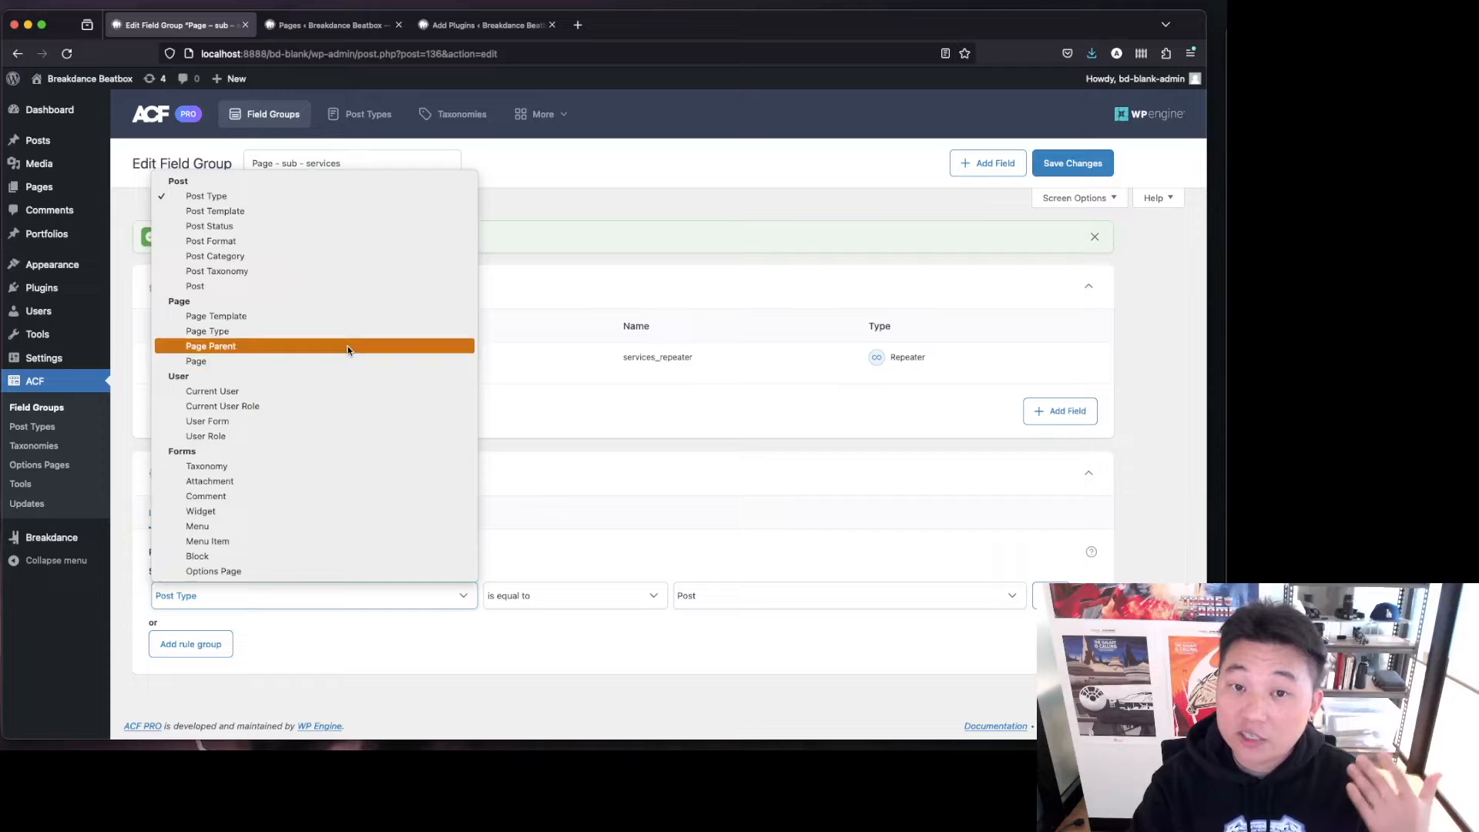
left_click(348, 347)
left_click(860, 595)
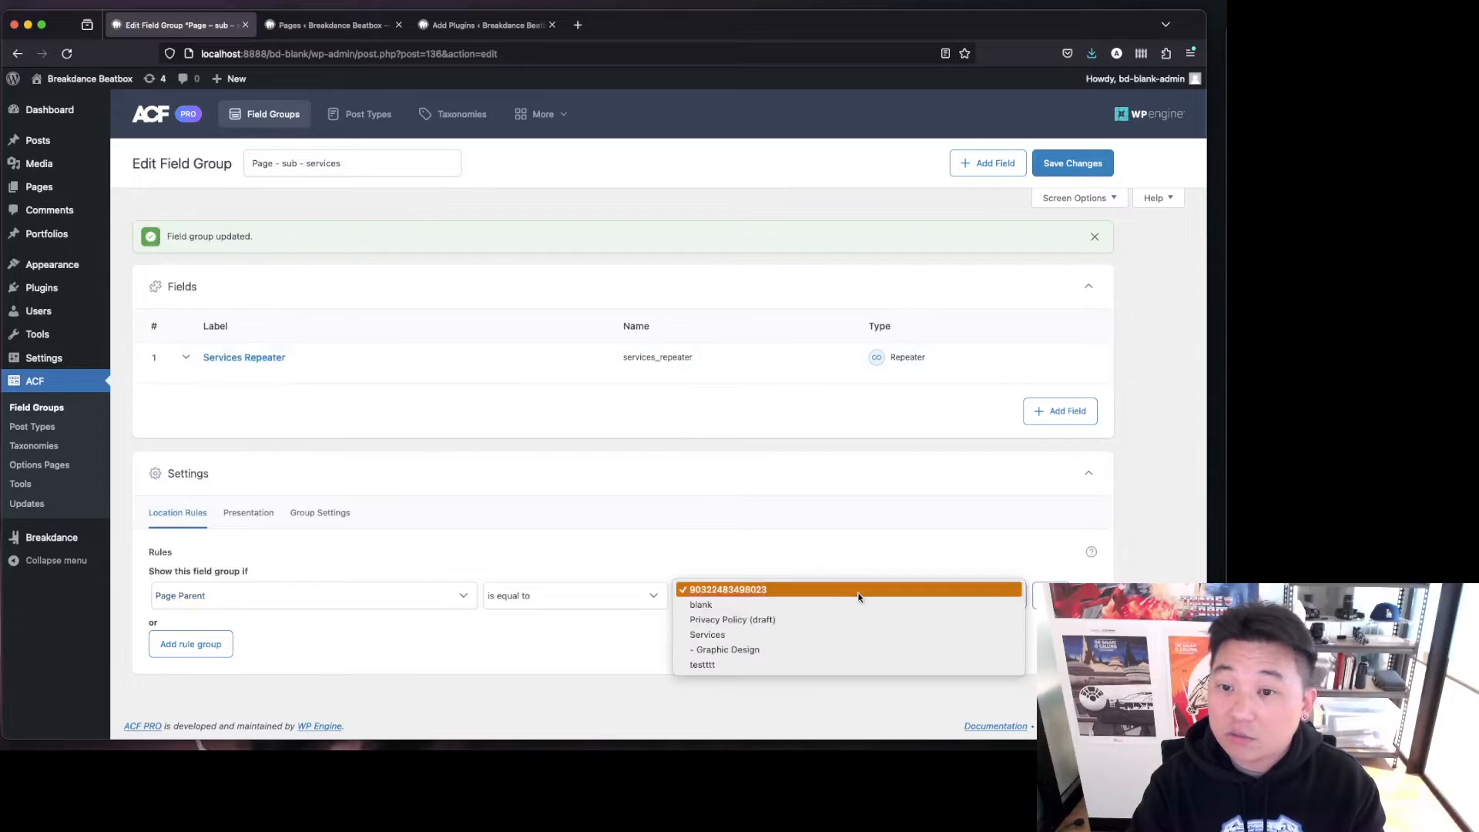
left_click(839, 633)
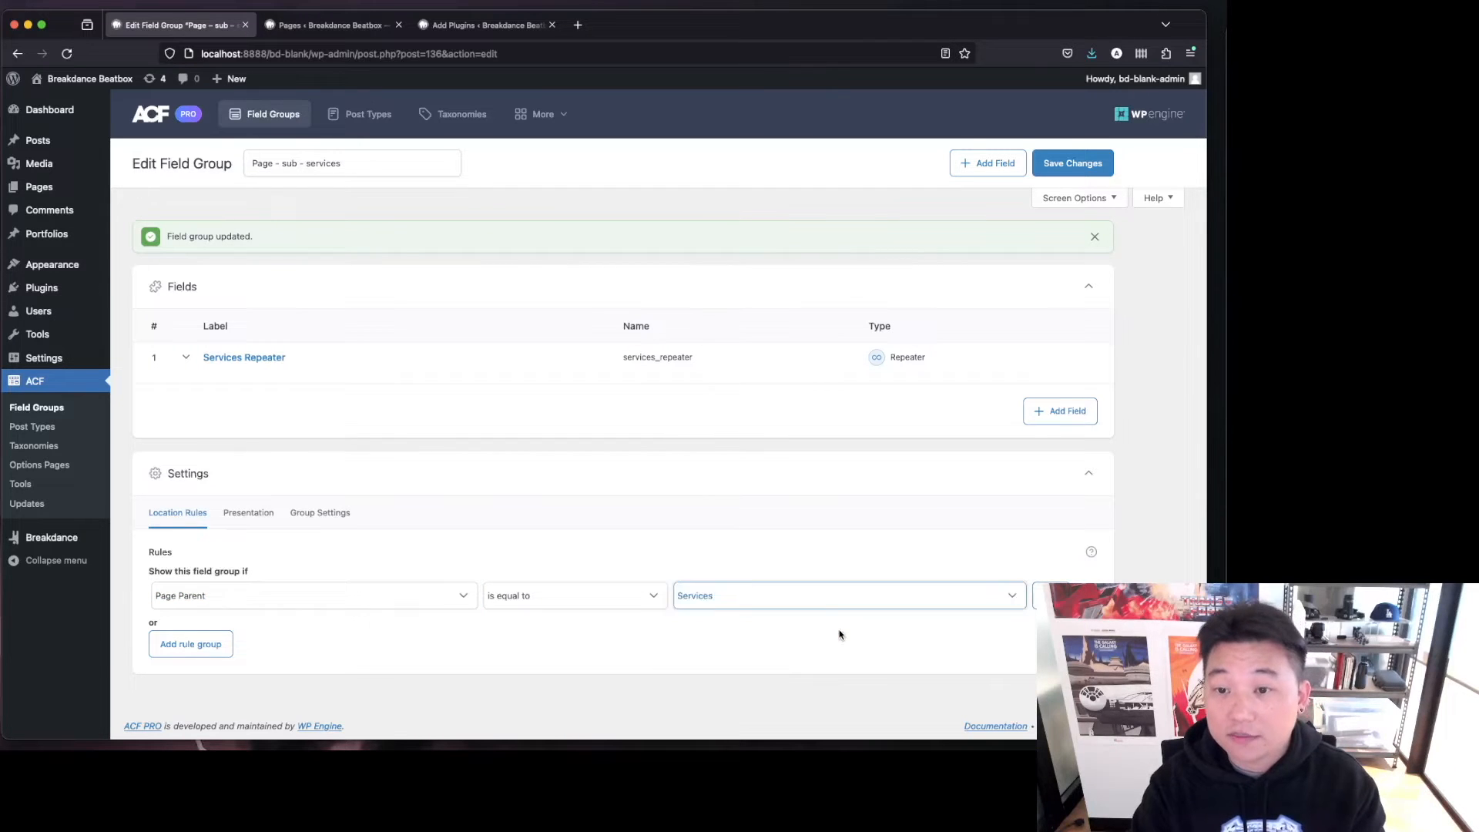
left_click(1080, 161)
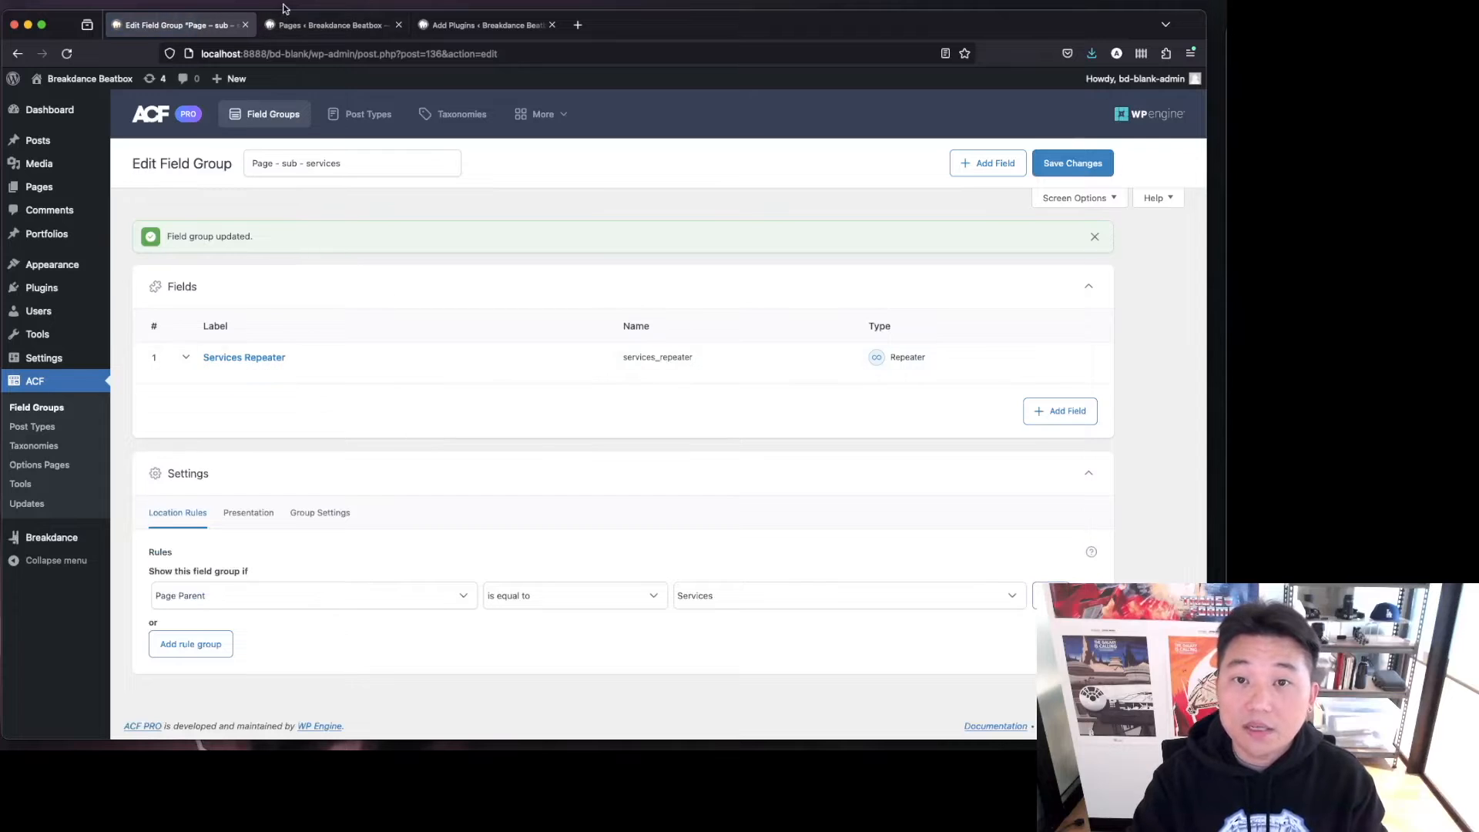
Start a new page with Services as its parent to check the field group appears, then leave it unsaved.
left_click(296, 24)
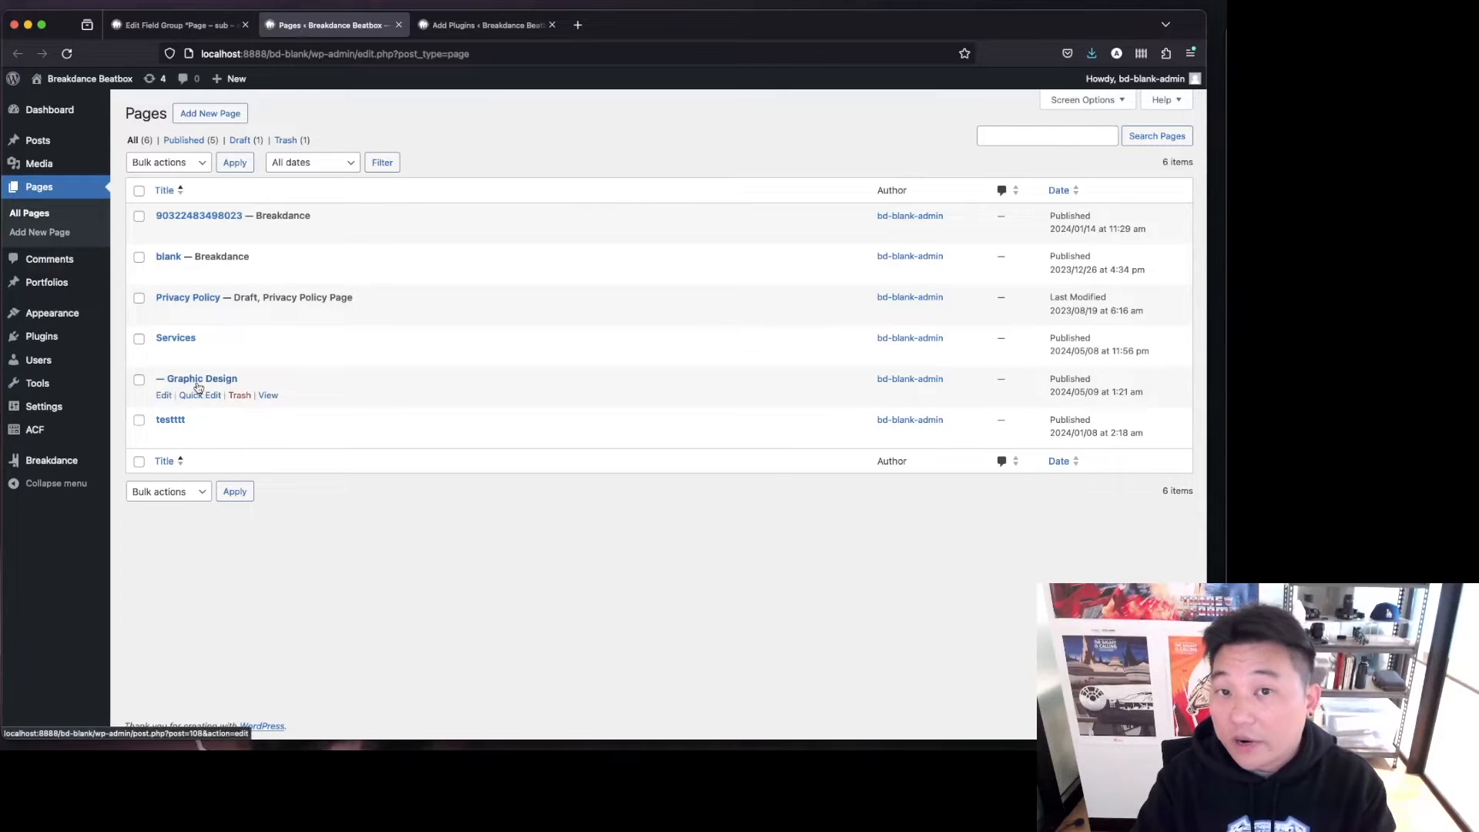
left_click(230, 117, "super")
left_click(483, 28)
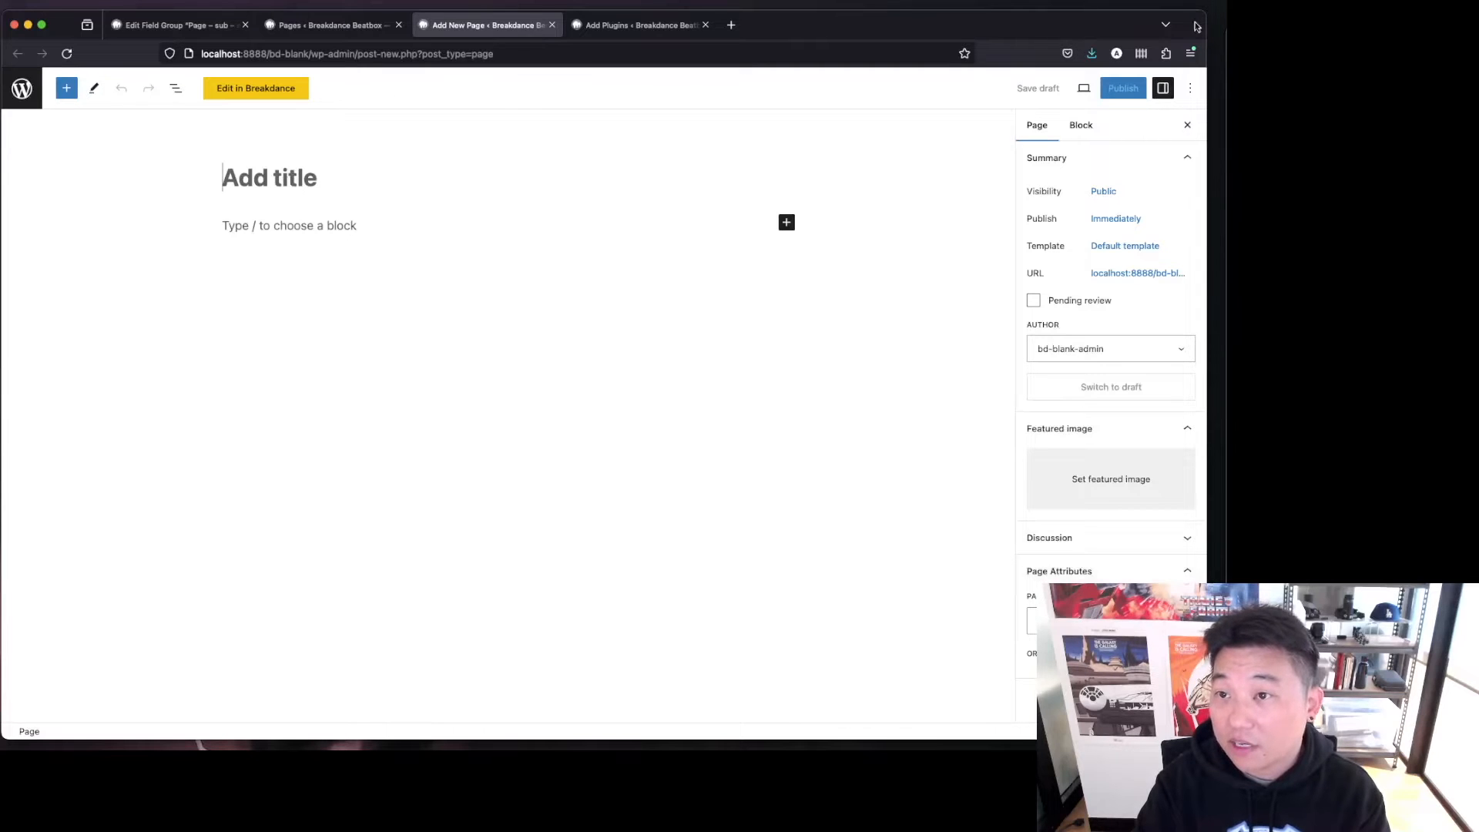
left_click_drag(470, 24, 477, 68)
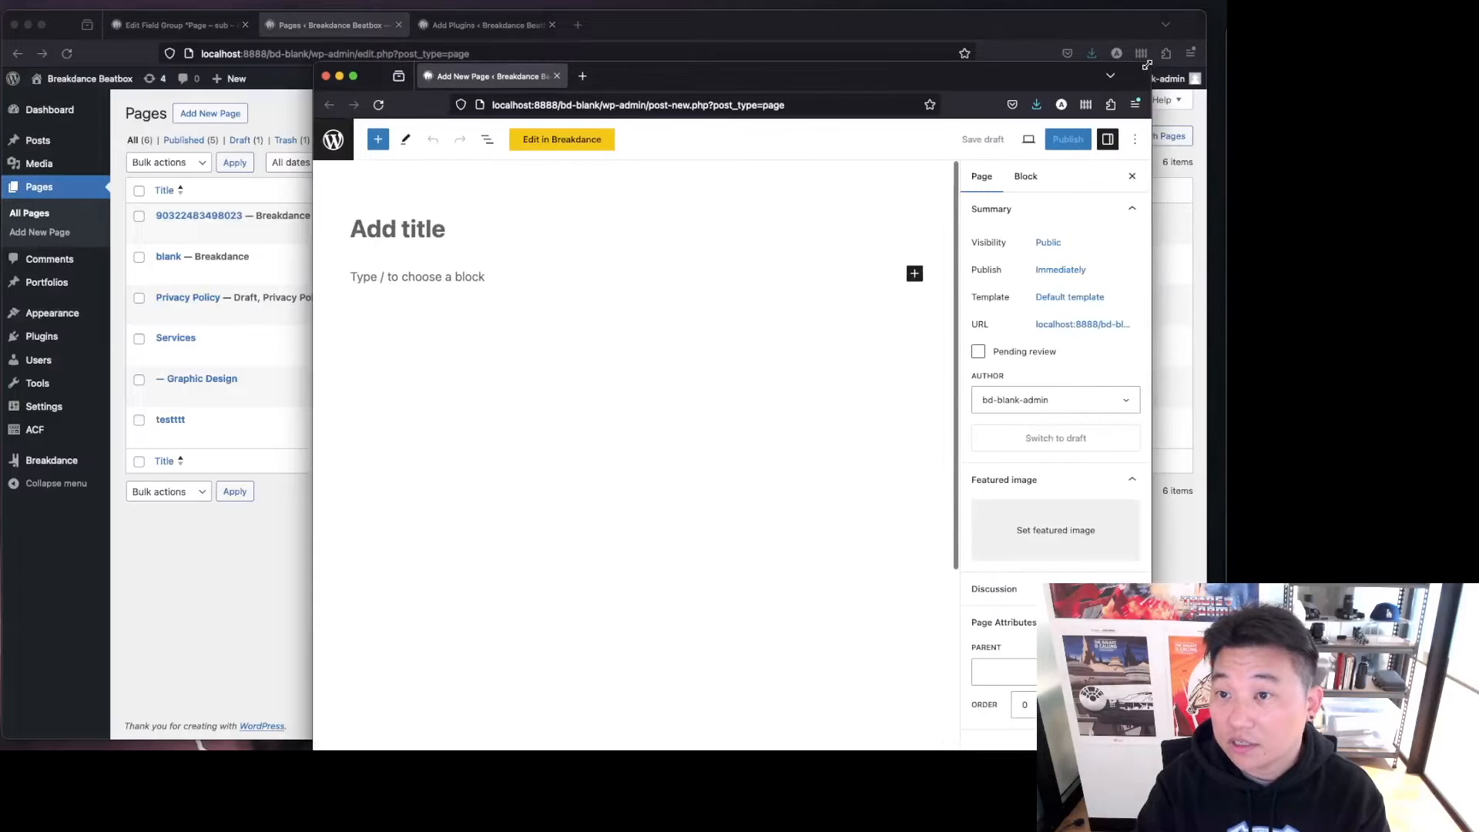
left_click_drag(832, 69, 547, 42)
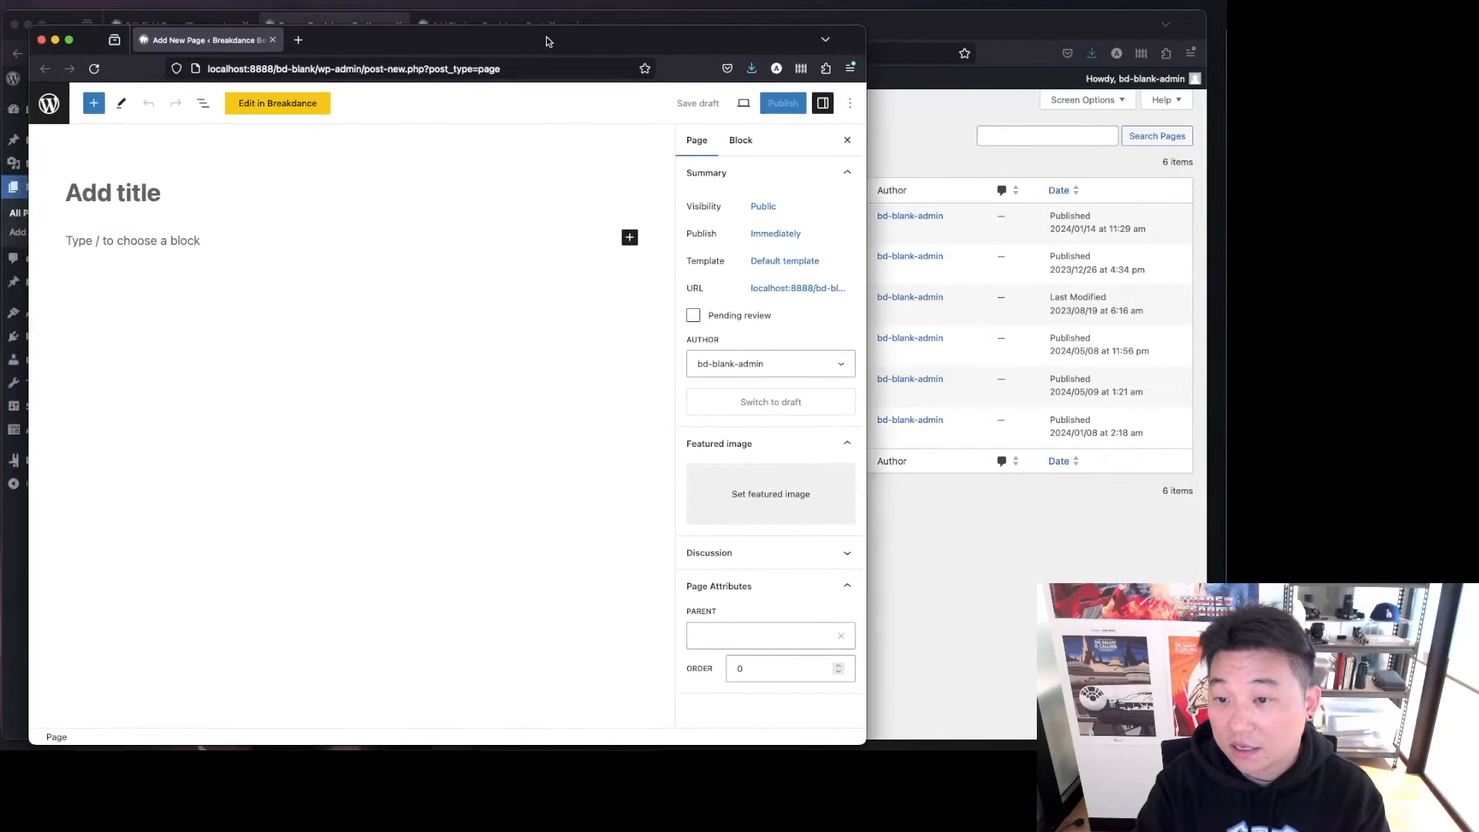
left_click(753, 634)
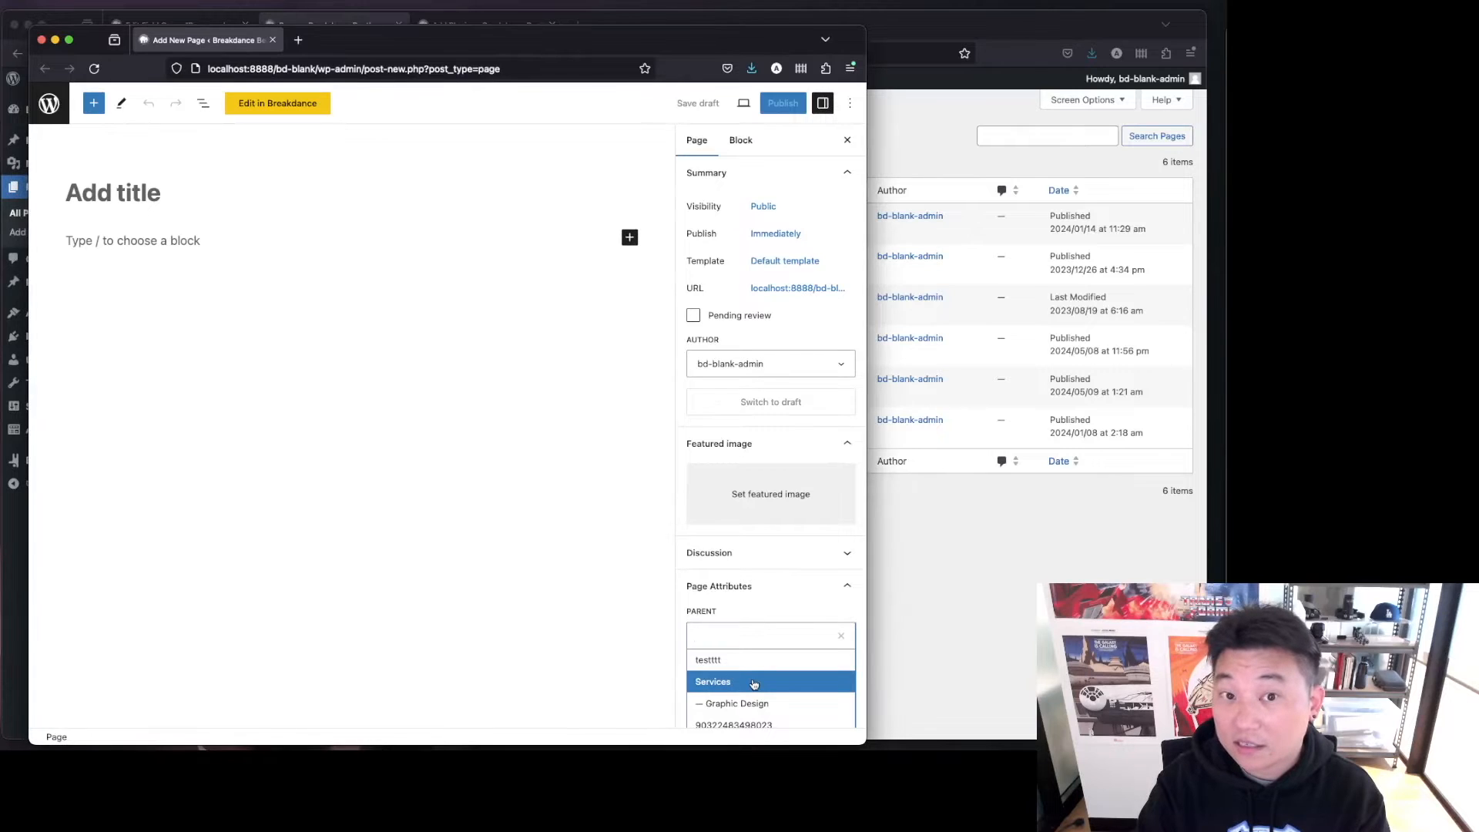
left_click(754, 683)
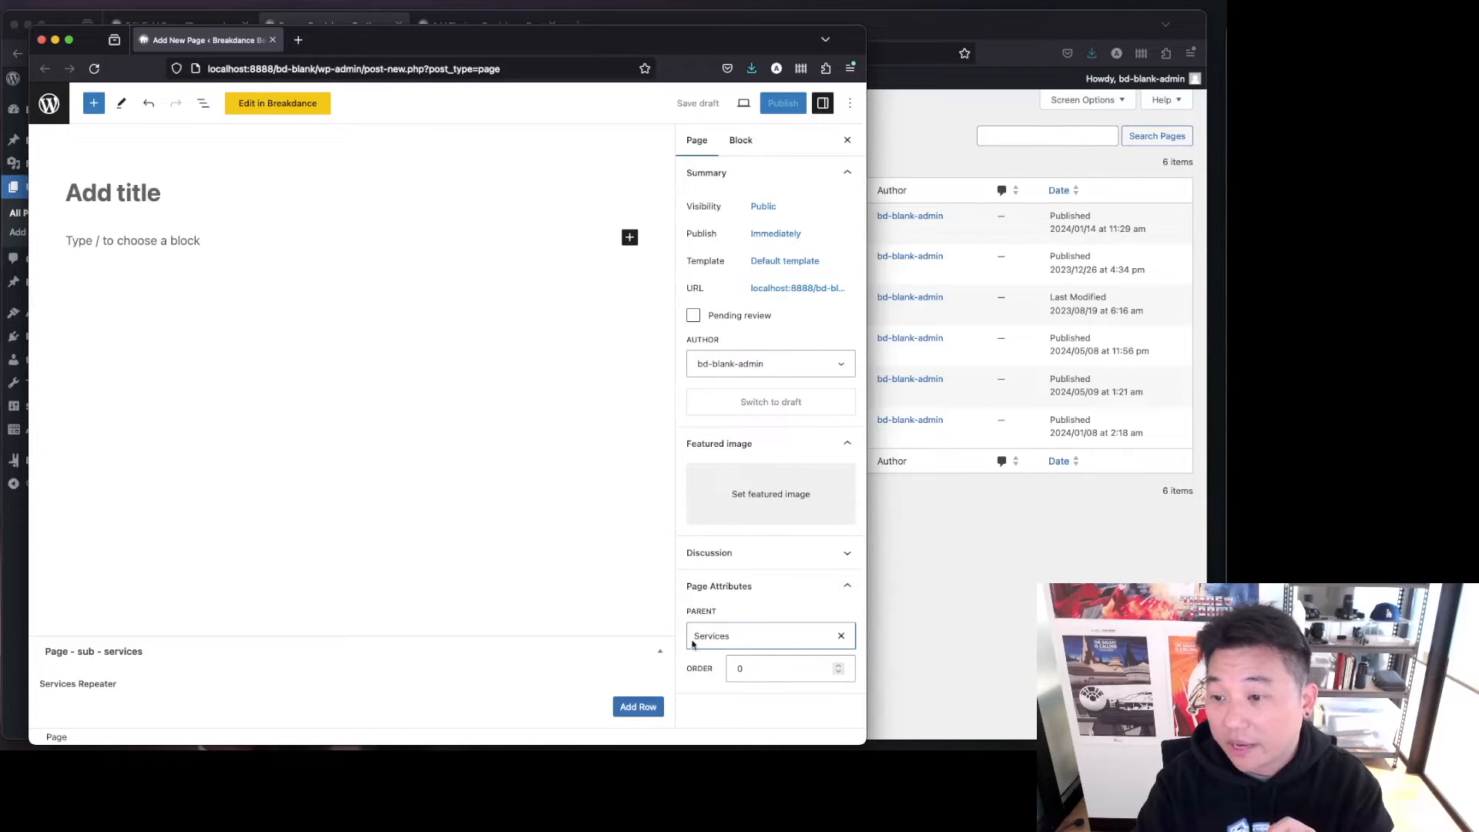
left_click(43, 41)
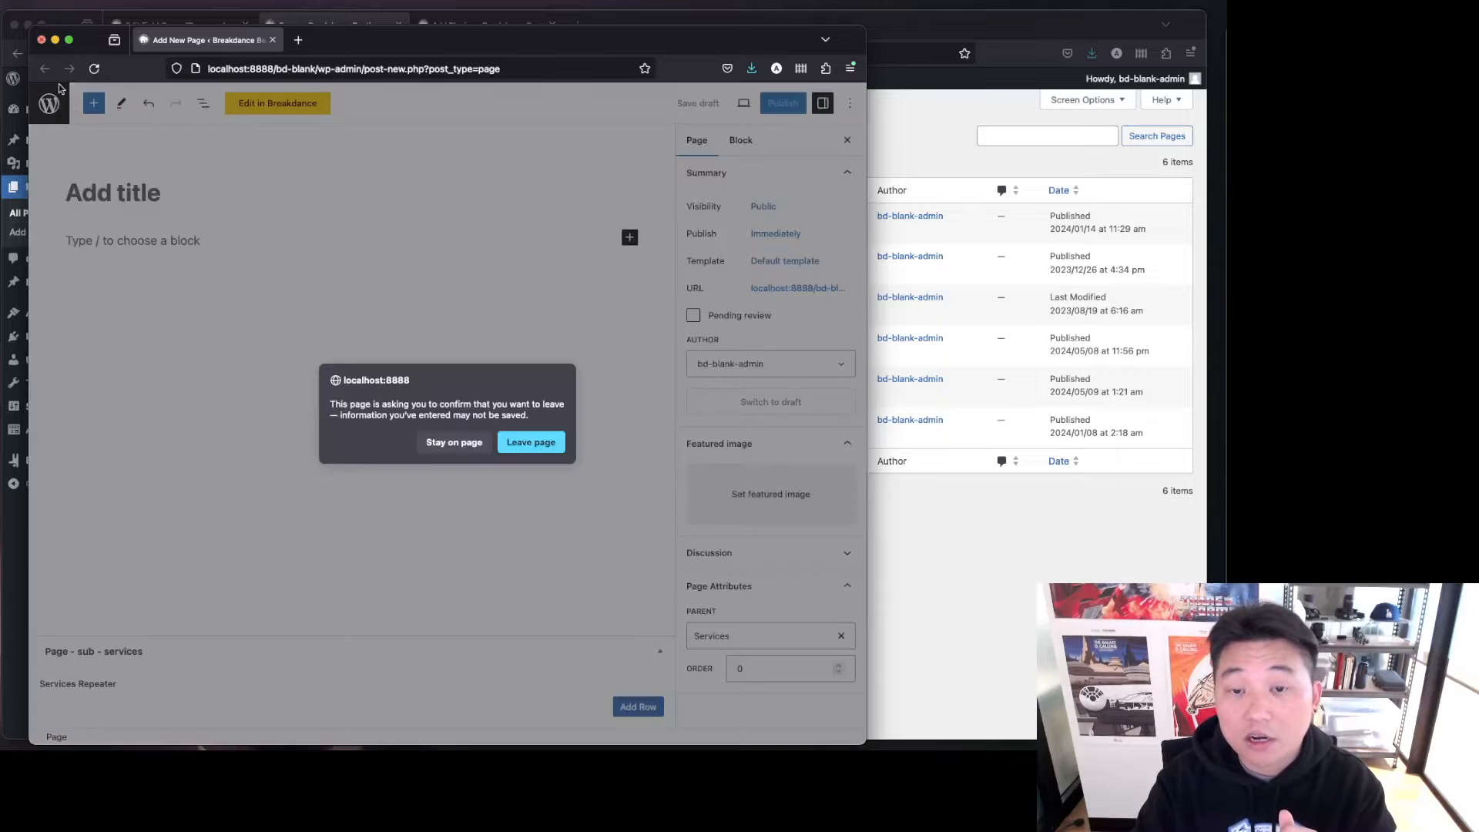
left_click(523, 444)
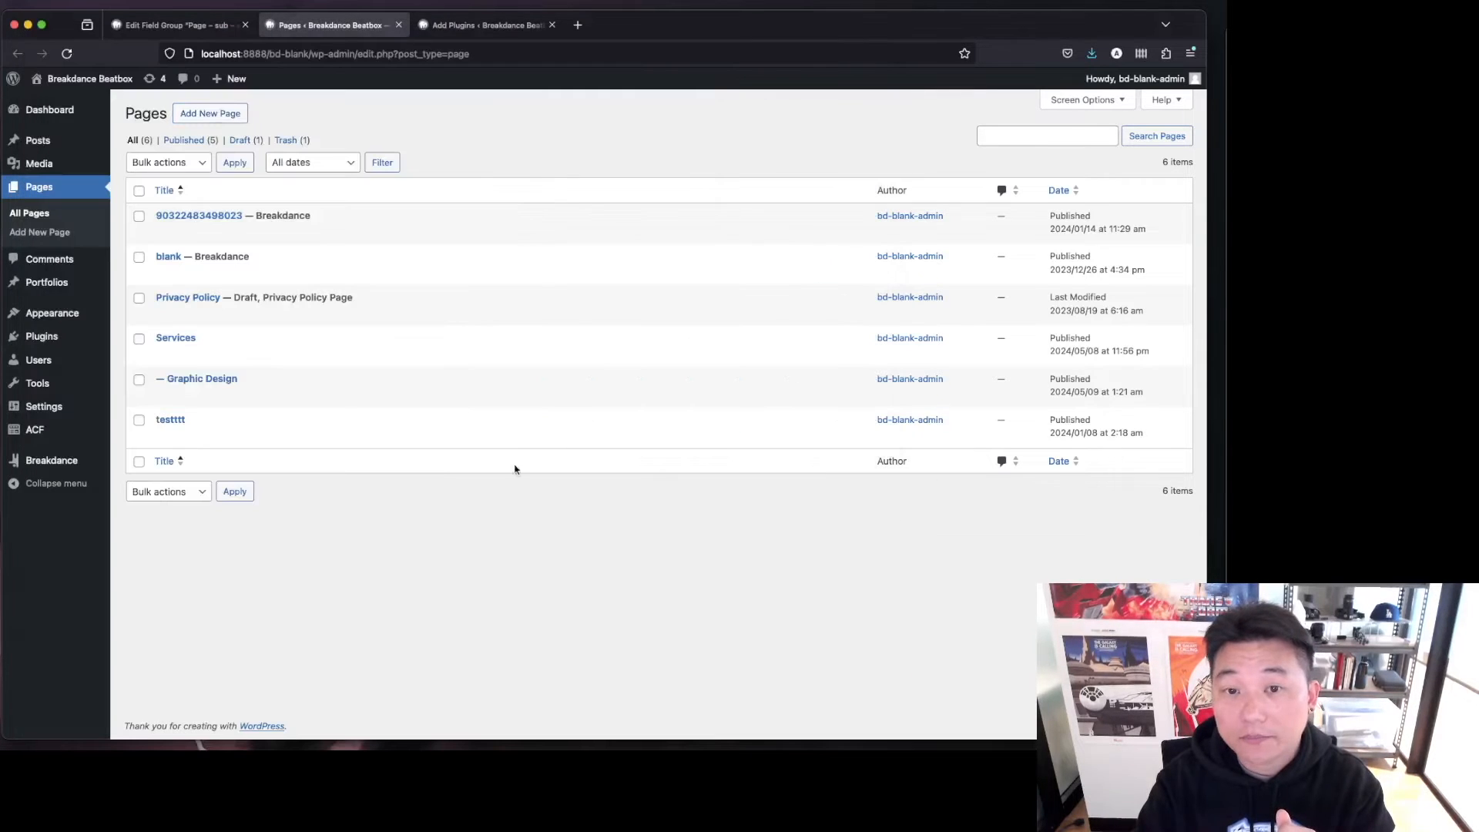
Check the Graphic Design page's parent in Quick Edit without changing it.
left_click(200, 396)
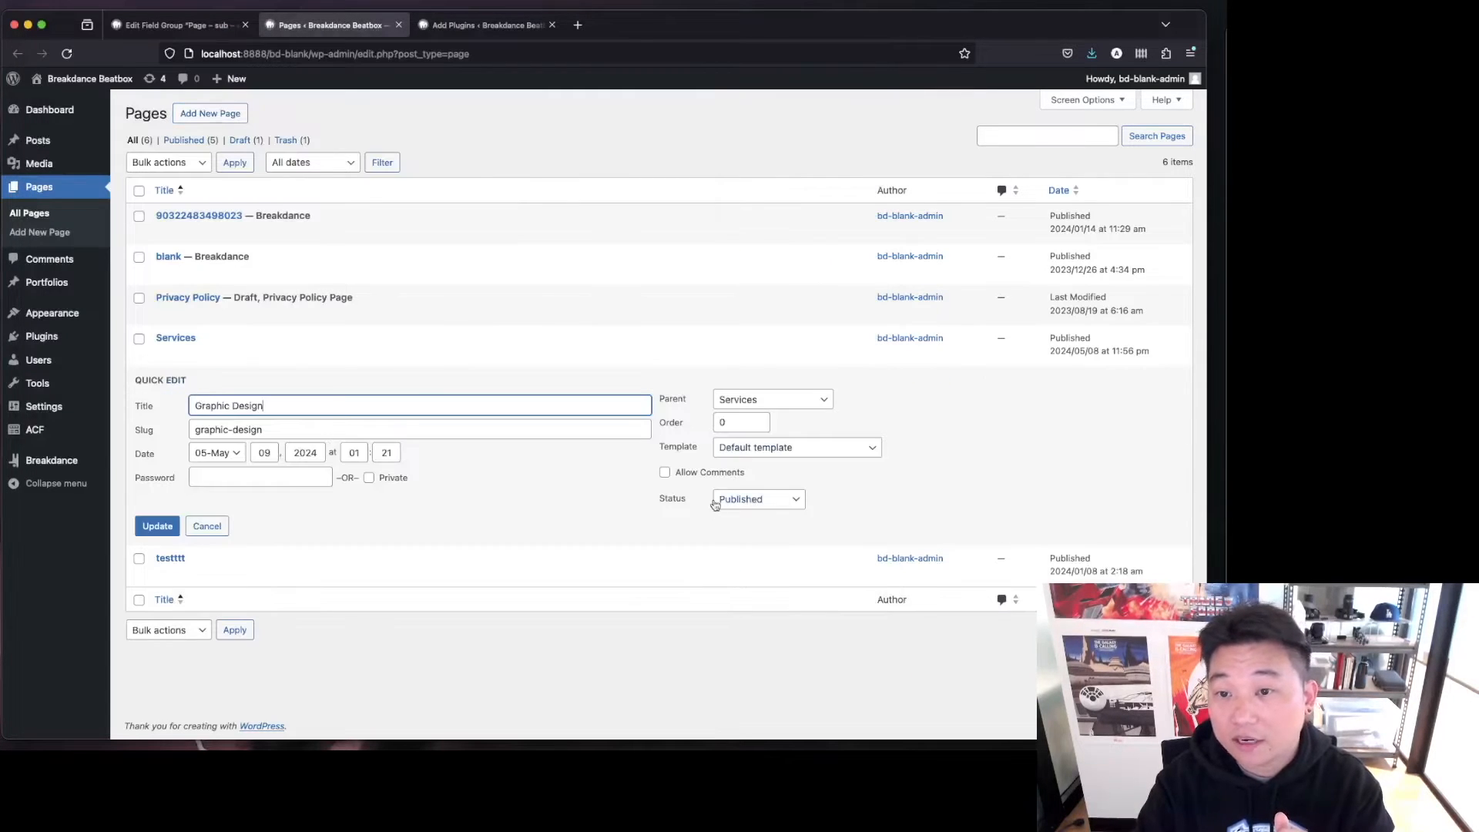
left_click(822, 407)
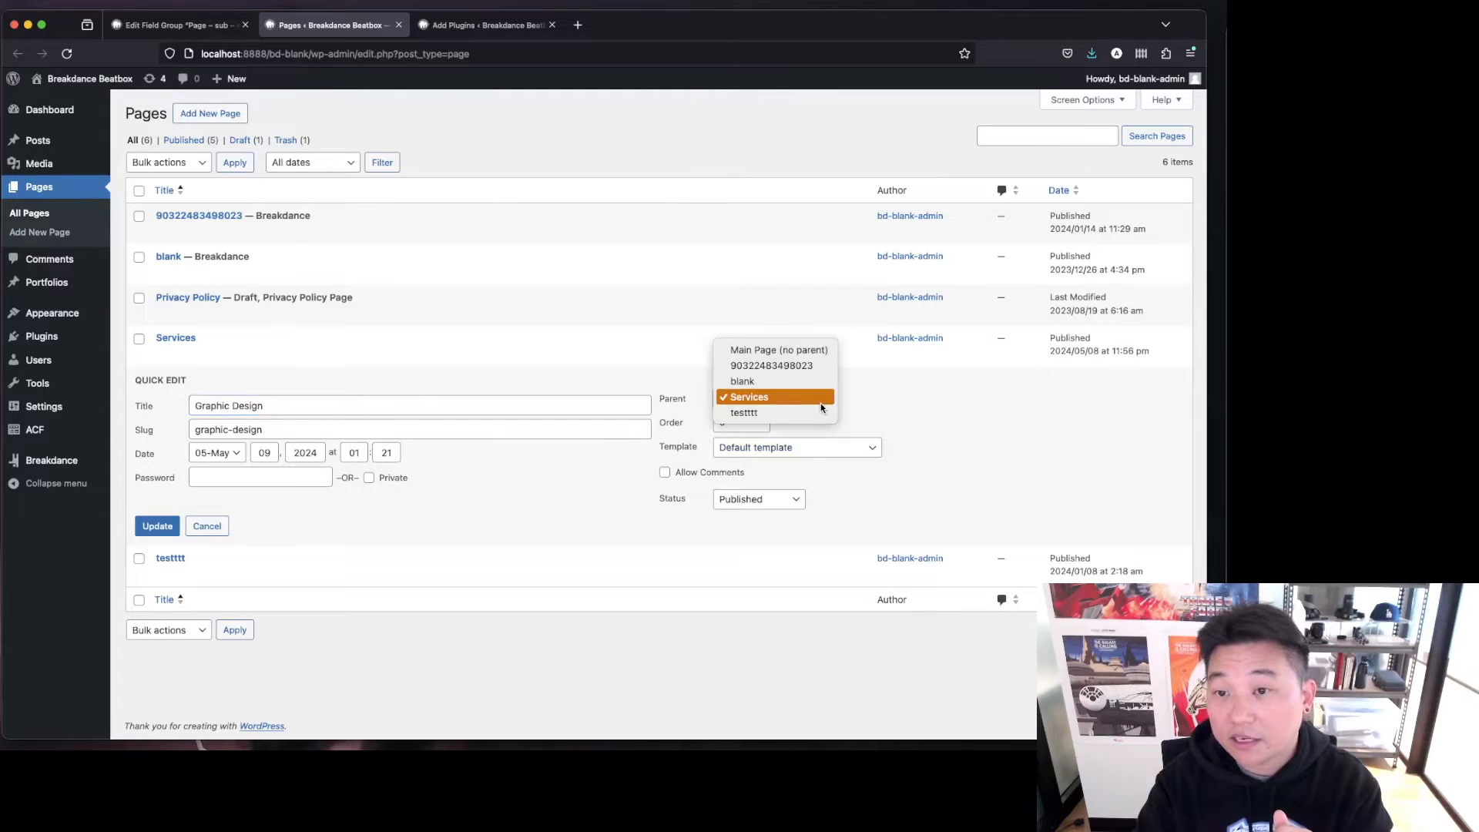
left_click(906, 404)
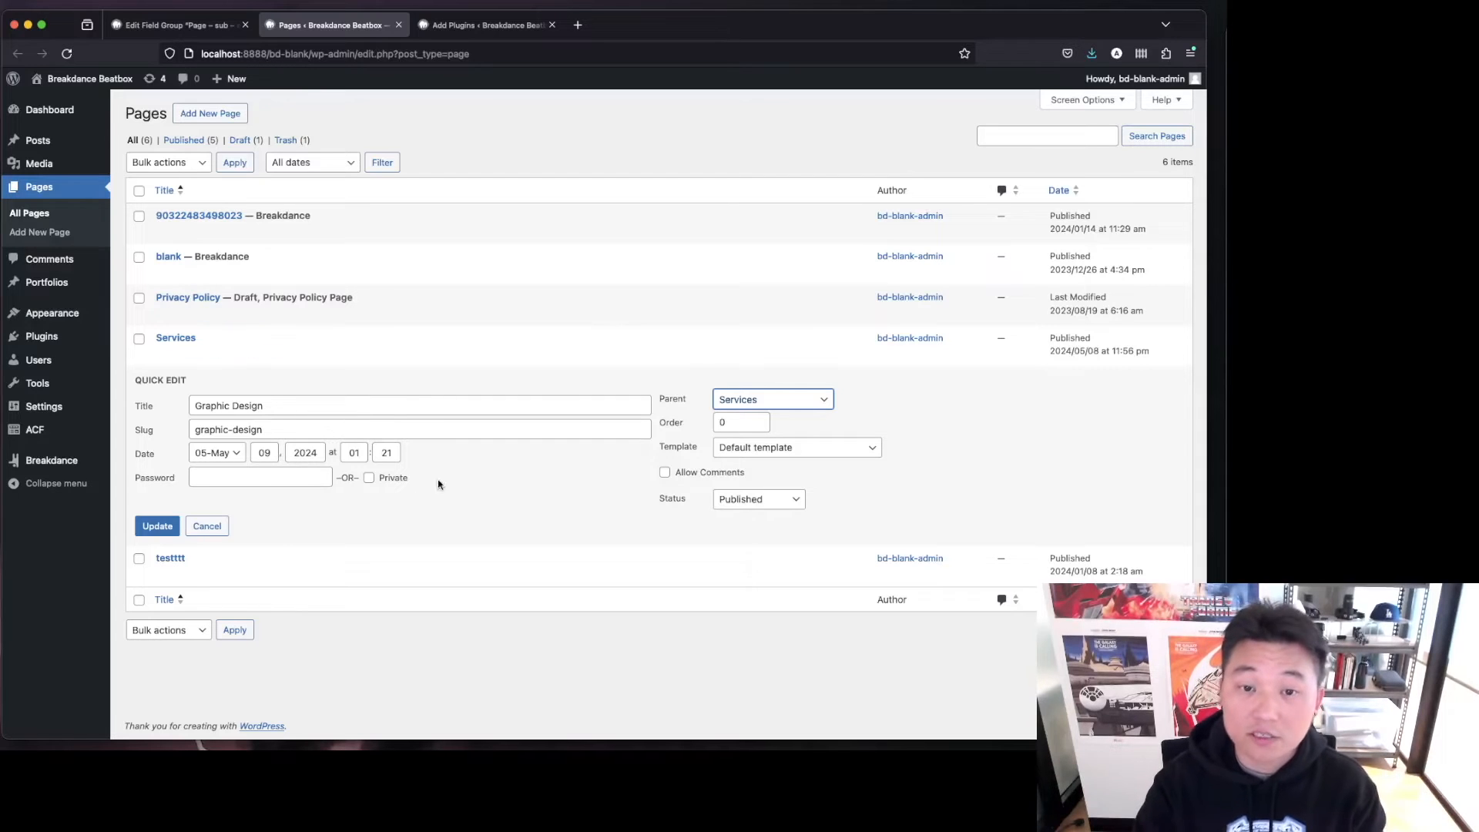
left_click(208, 526)
Open the Graphic Design page for editing and add a row to the Services Repeater.
left_click(170, 406)
left_click(164, 396)
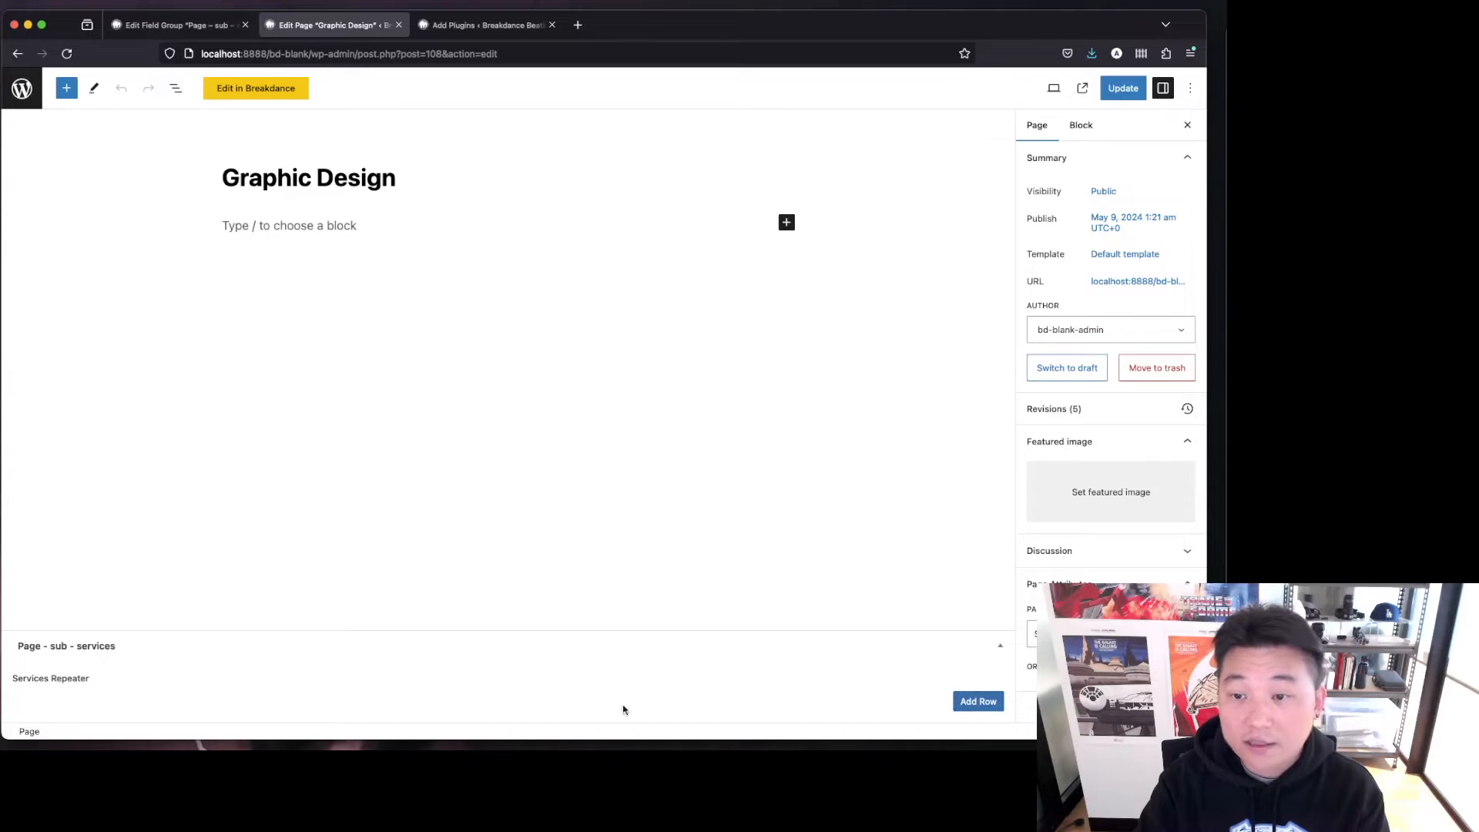
left_click(978, 701)
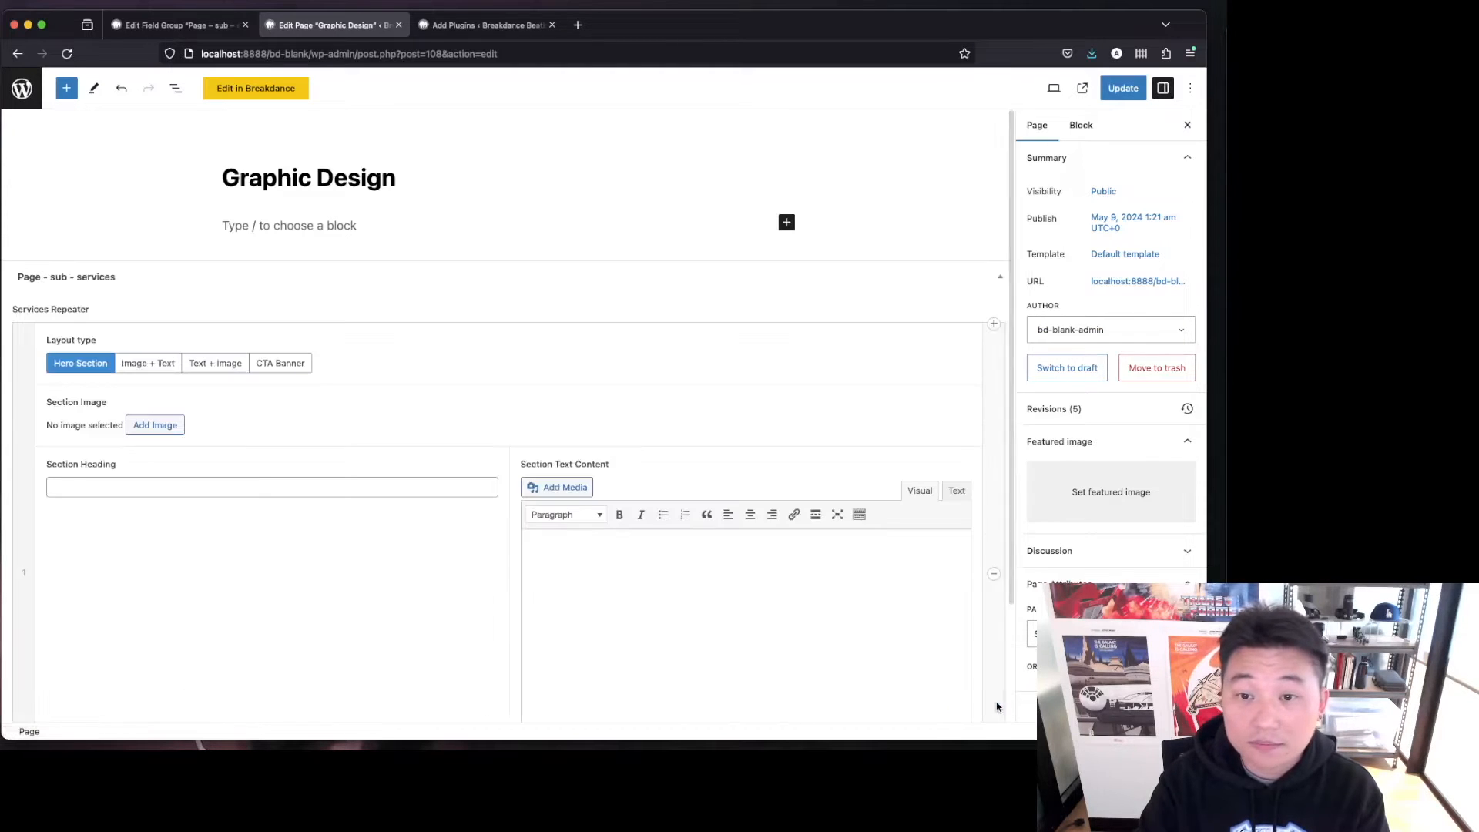
scroll(1001, 403, "down", 3)
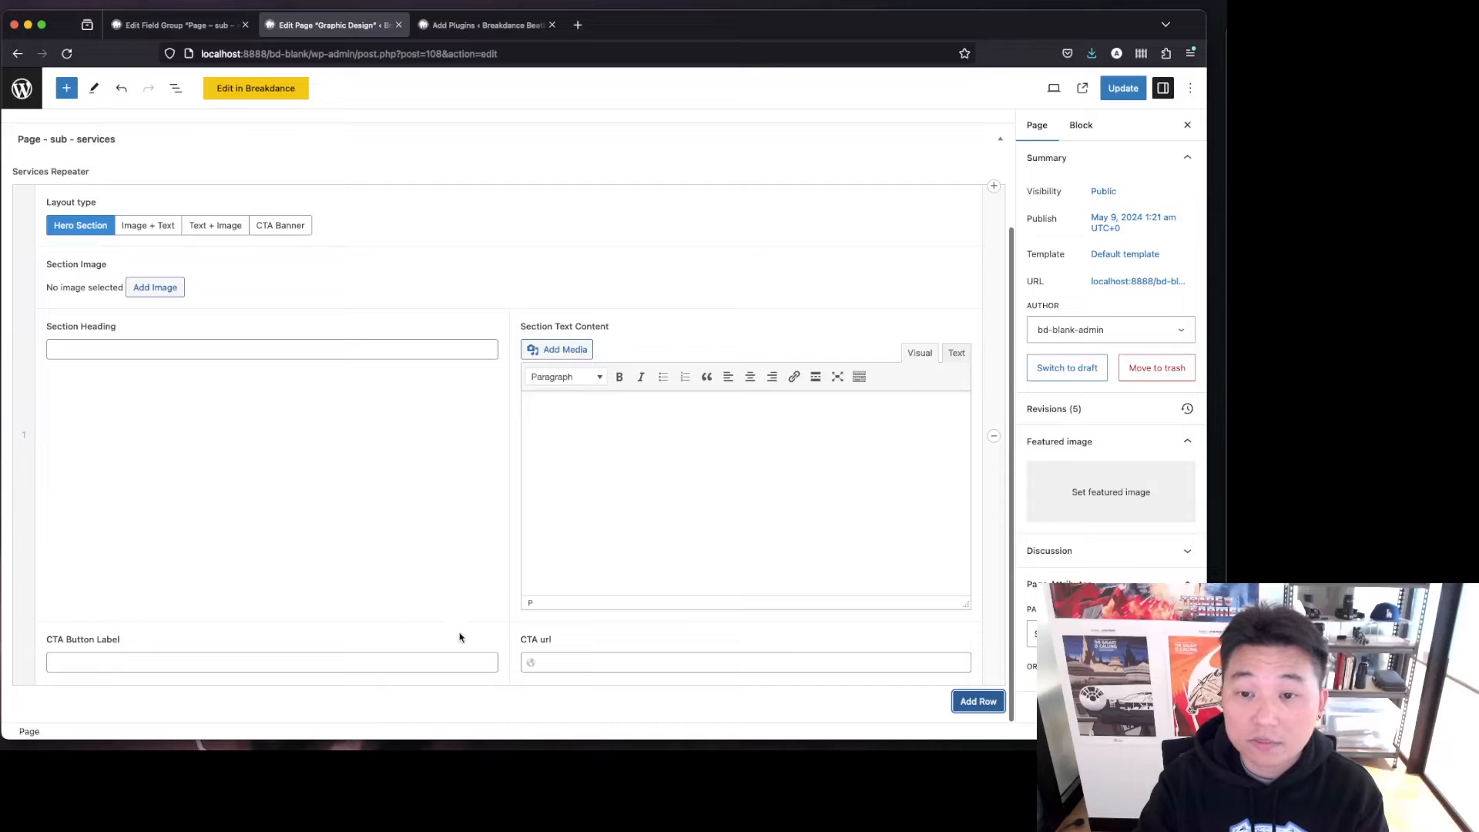
Turn off Show Media Upload Buttons and turn on Delay Initialization for Section Text Content, then save the field group.
left_click(202, 32)
left_click(243, 356)
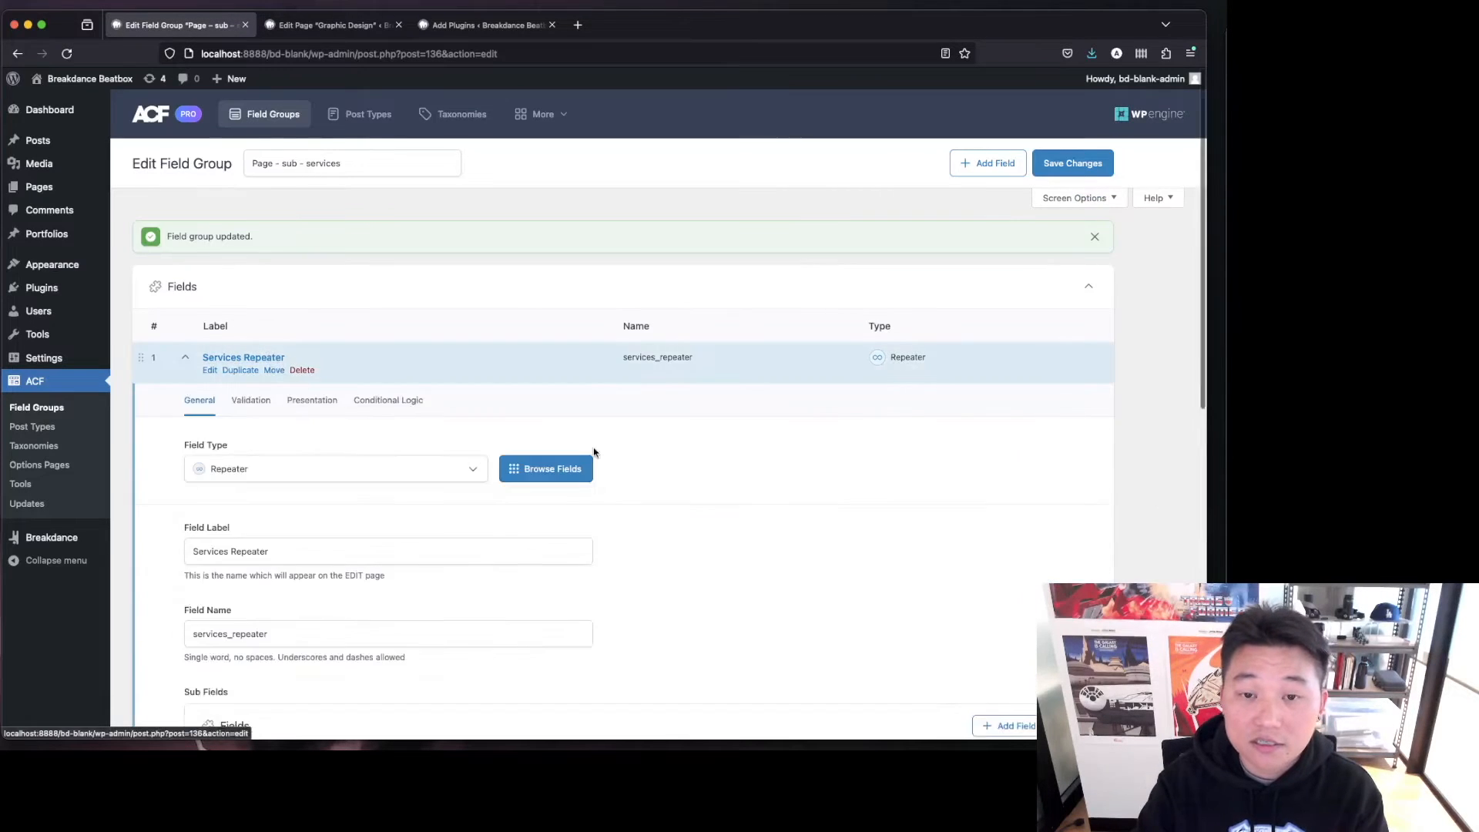
scroll(592, 452, "down", 6)
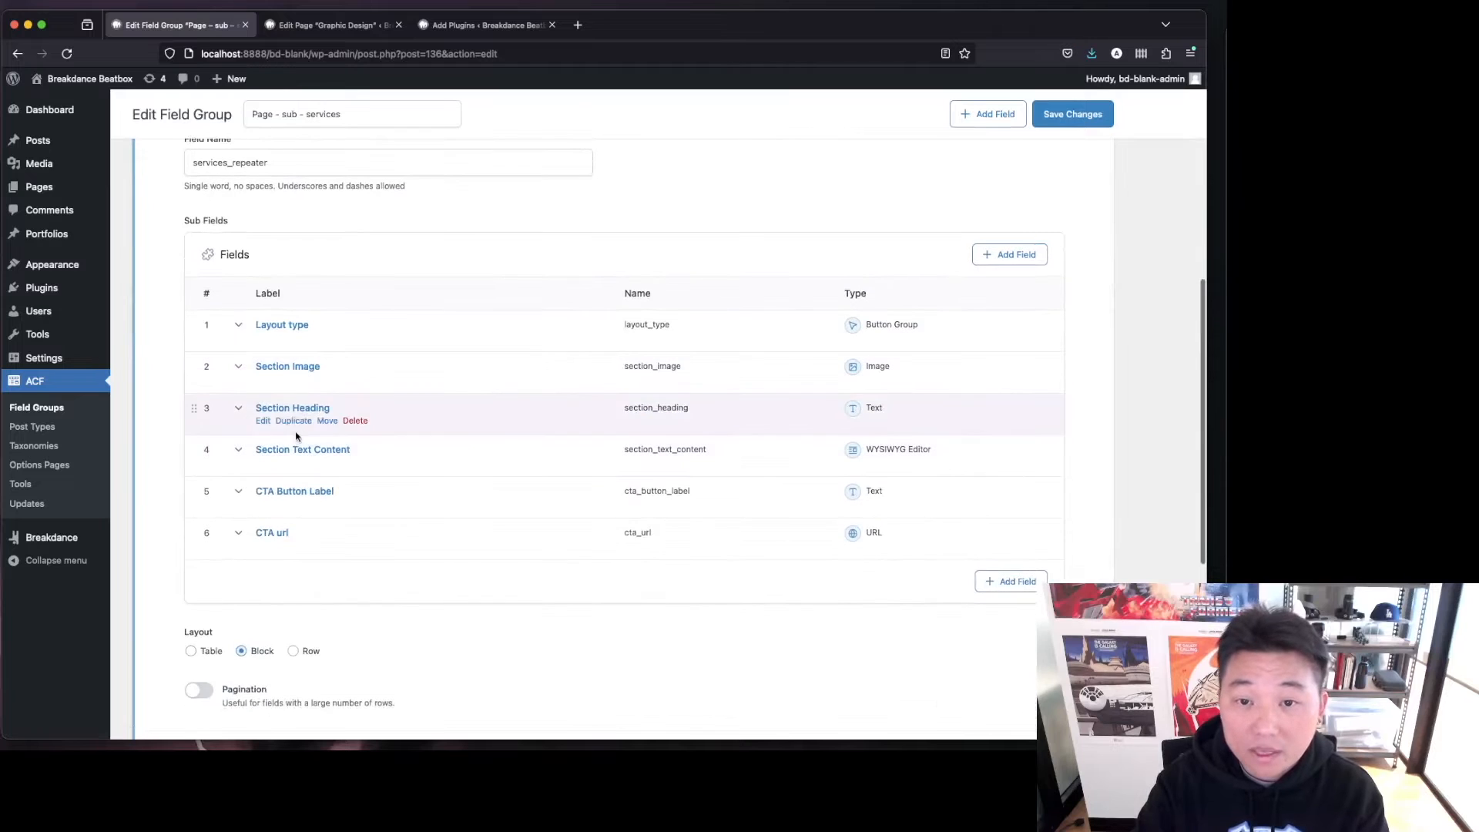
left_click(279, 451)
scroll(378, 308, "down", 4)
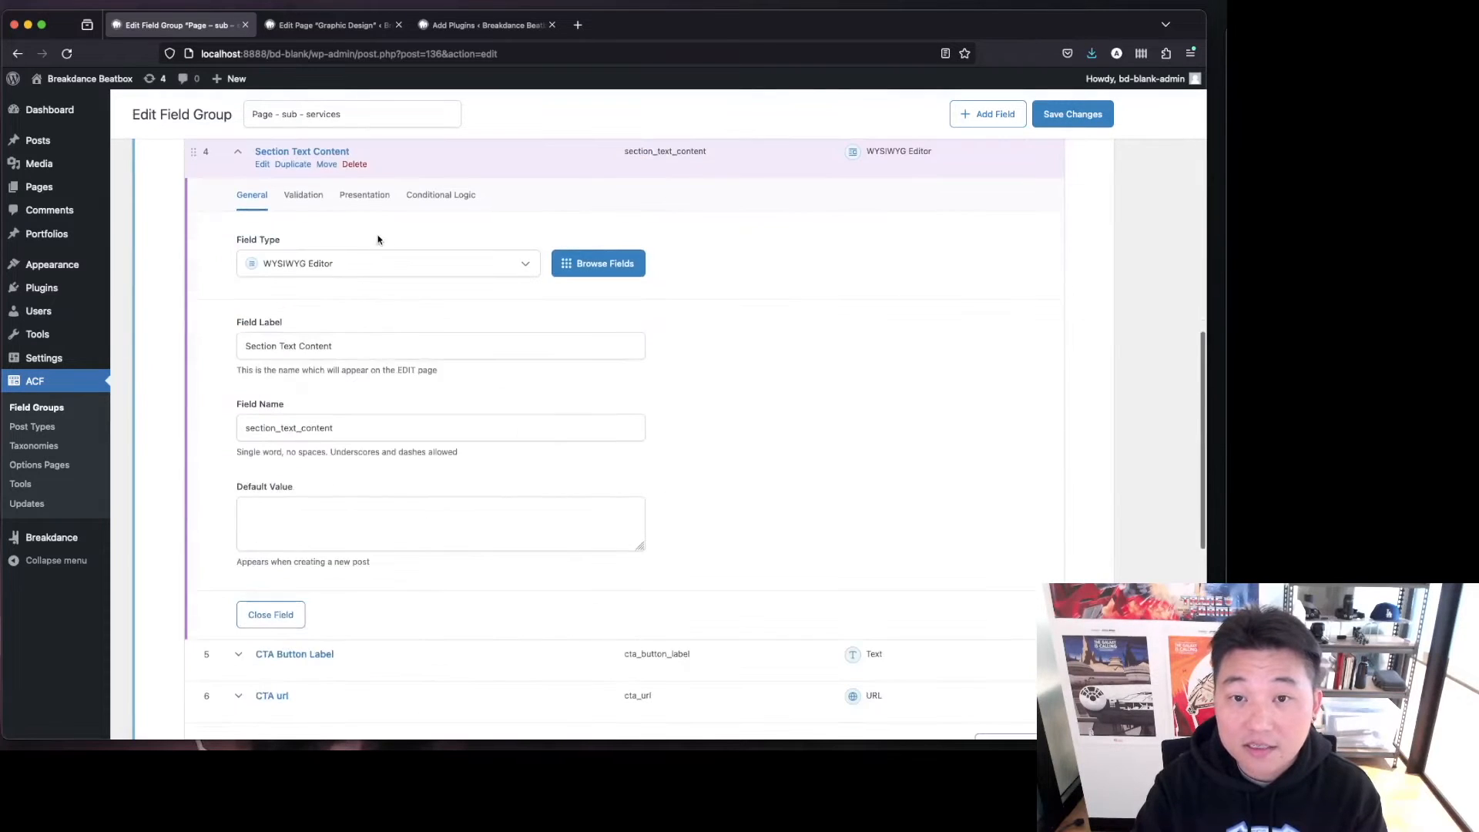
left_click(379, 202)
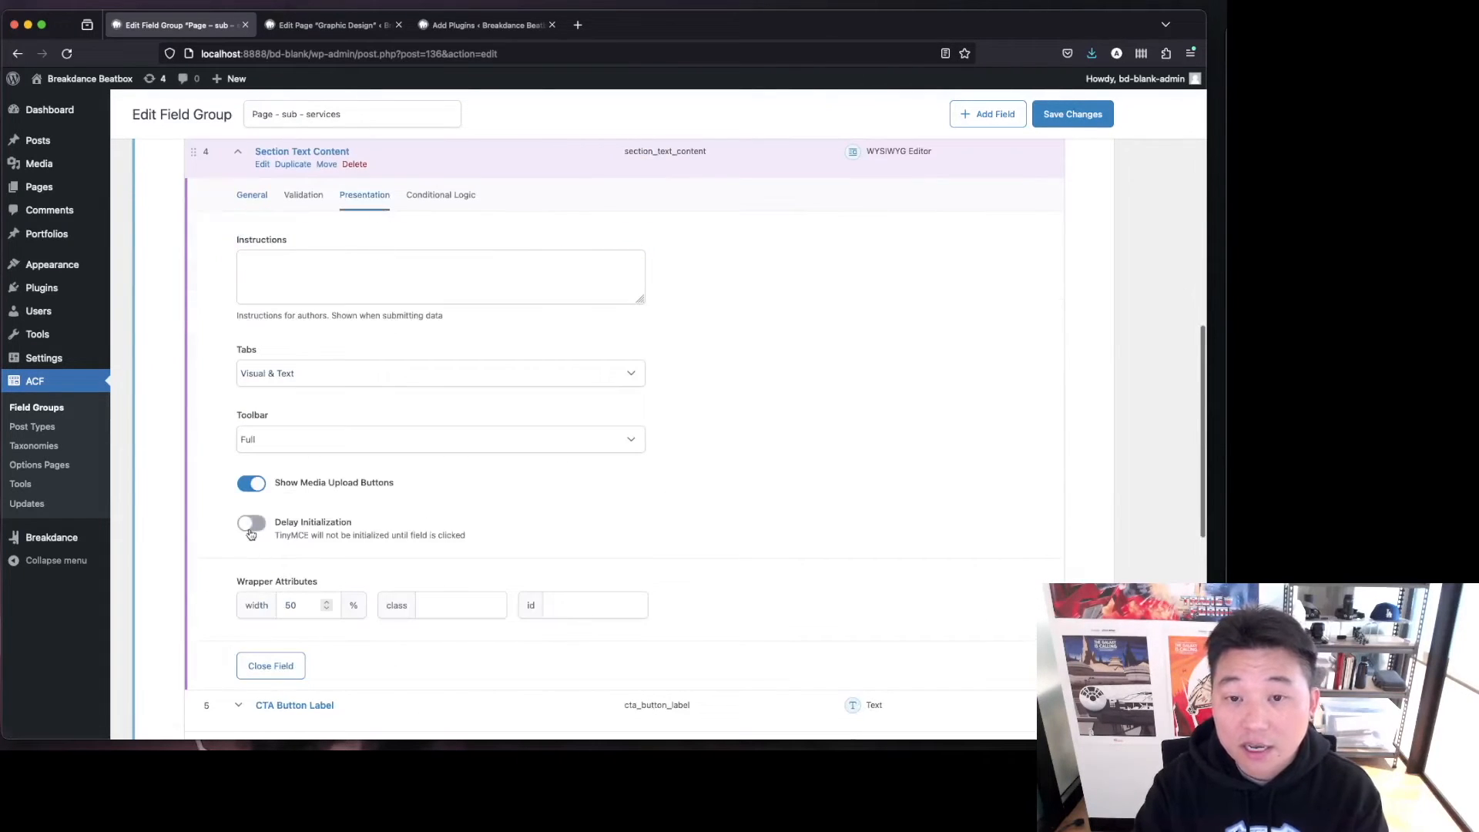
left_click(252, 489)
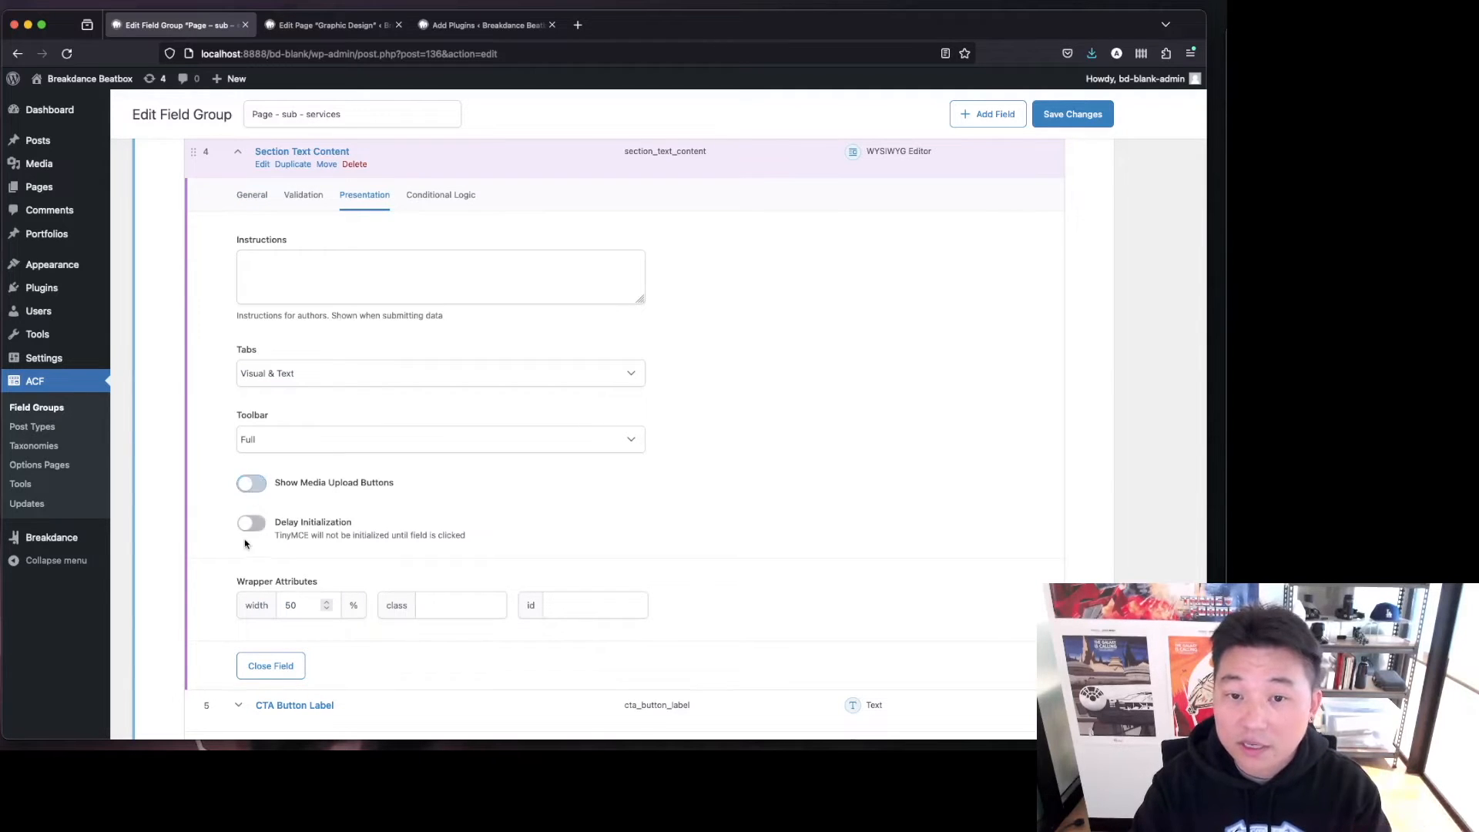
left_click(251, 526)
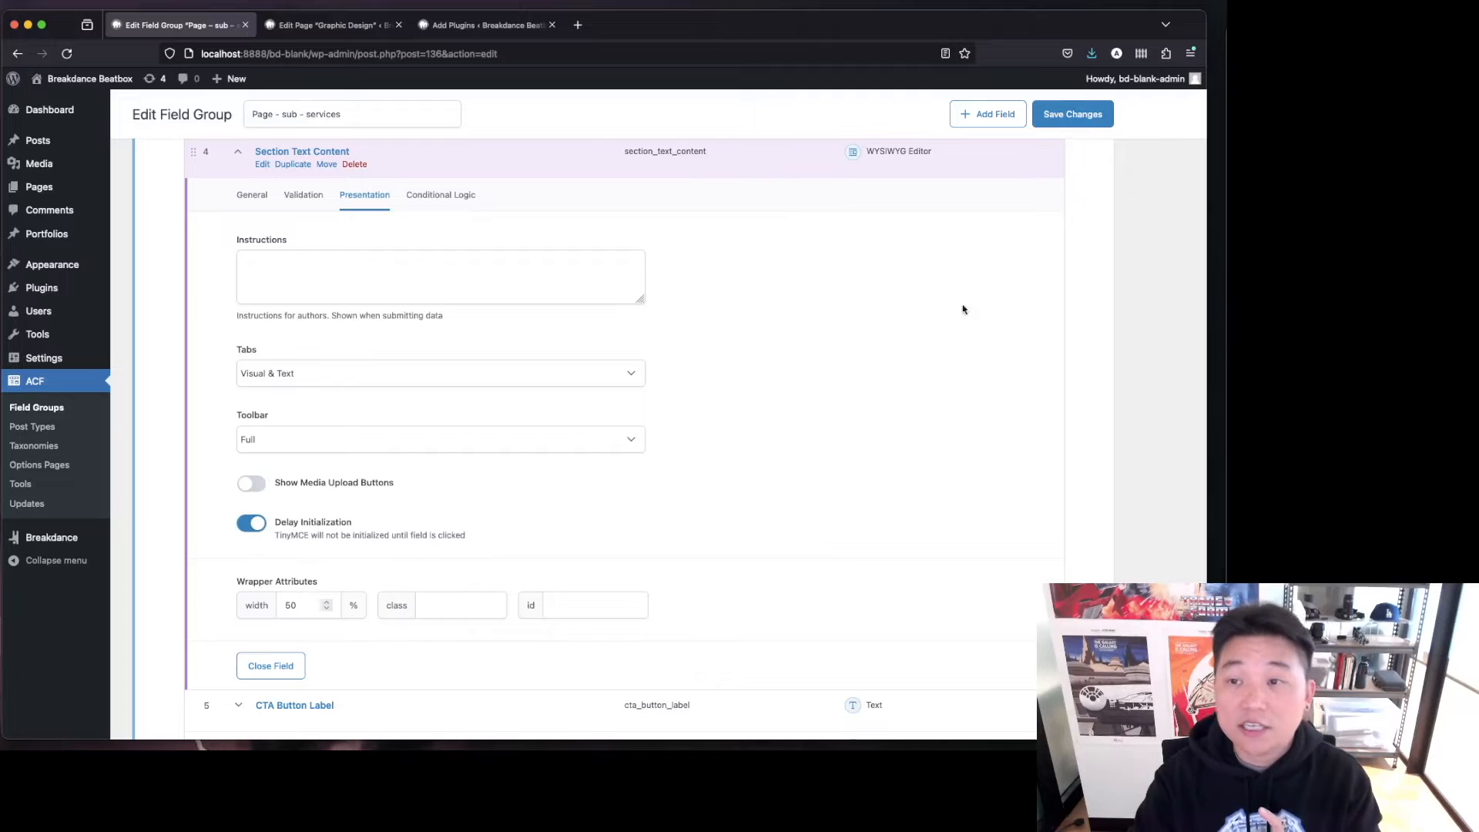
left_click(1061, 125)
Reload the Graphic Design editor and activate the row's Section Text Content editor.
left_click(332, 25)
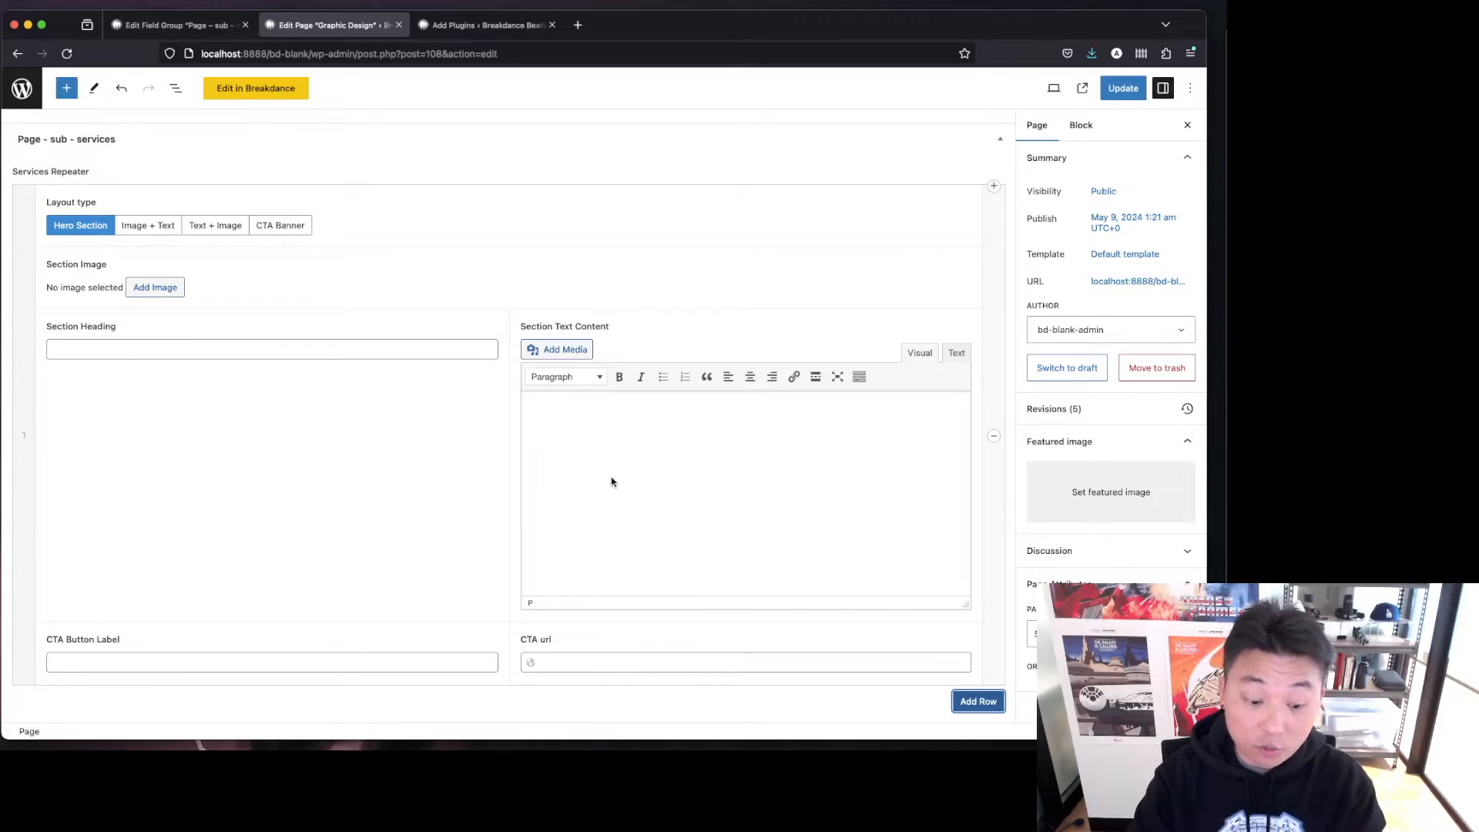
key("super+r")
left_click(715, 430)
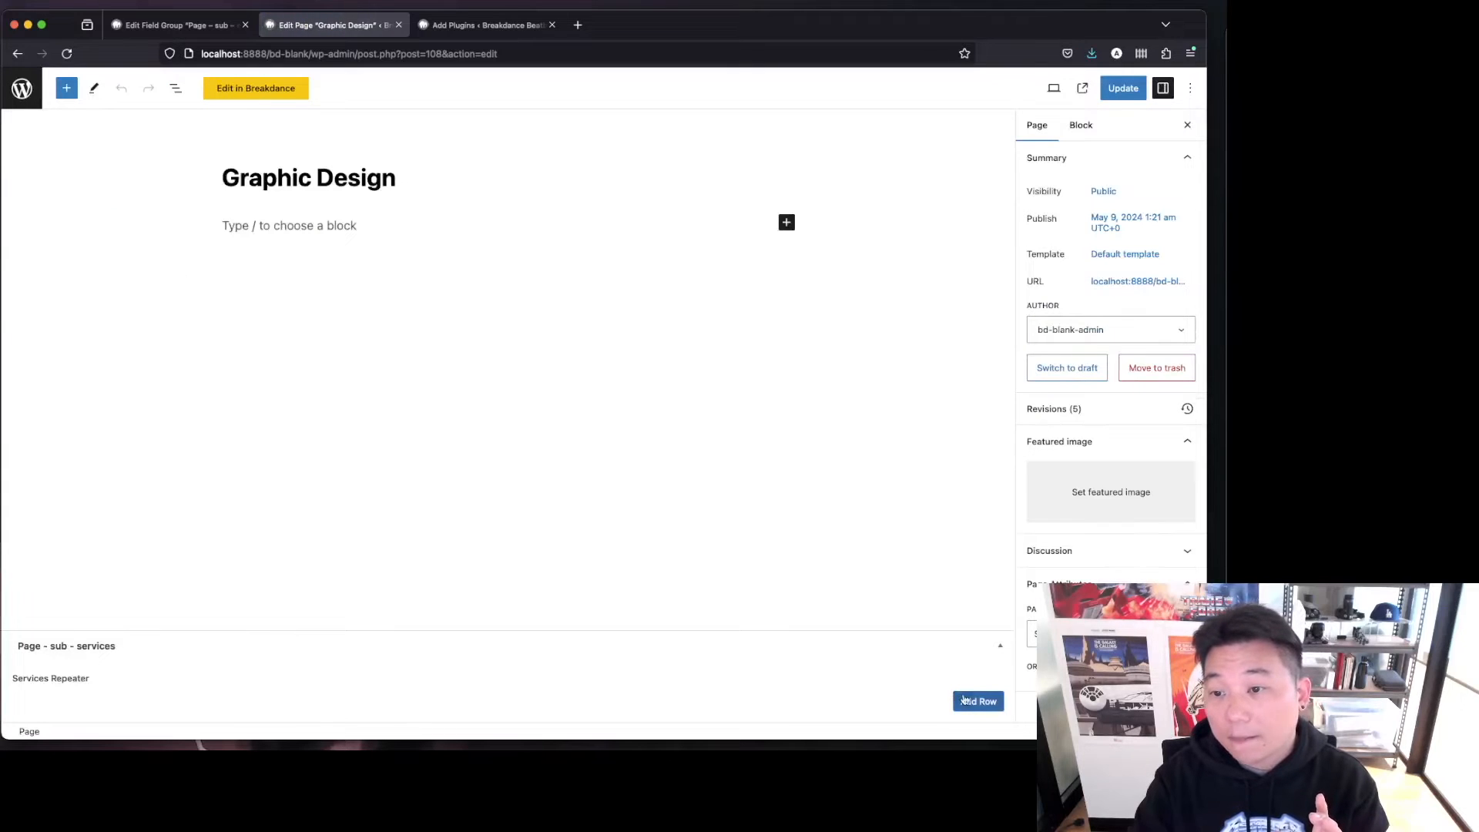
scroll(728, 462, "down", 3)
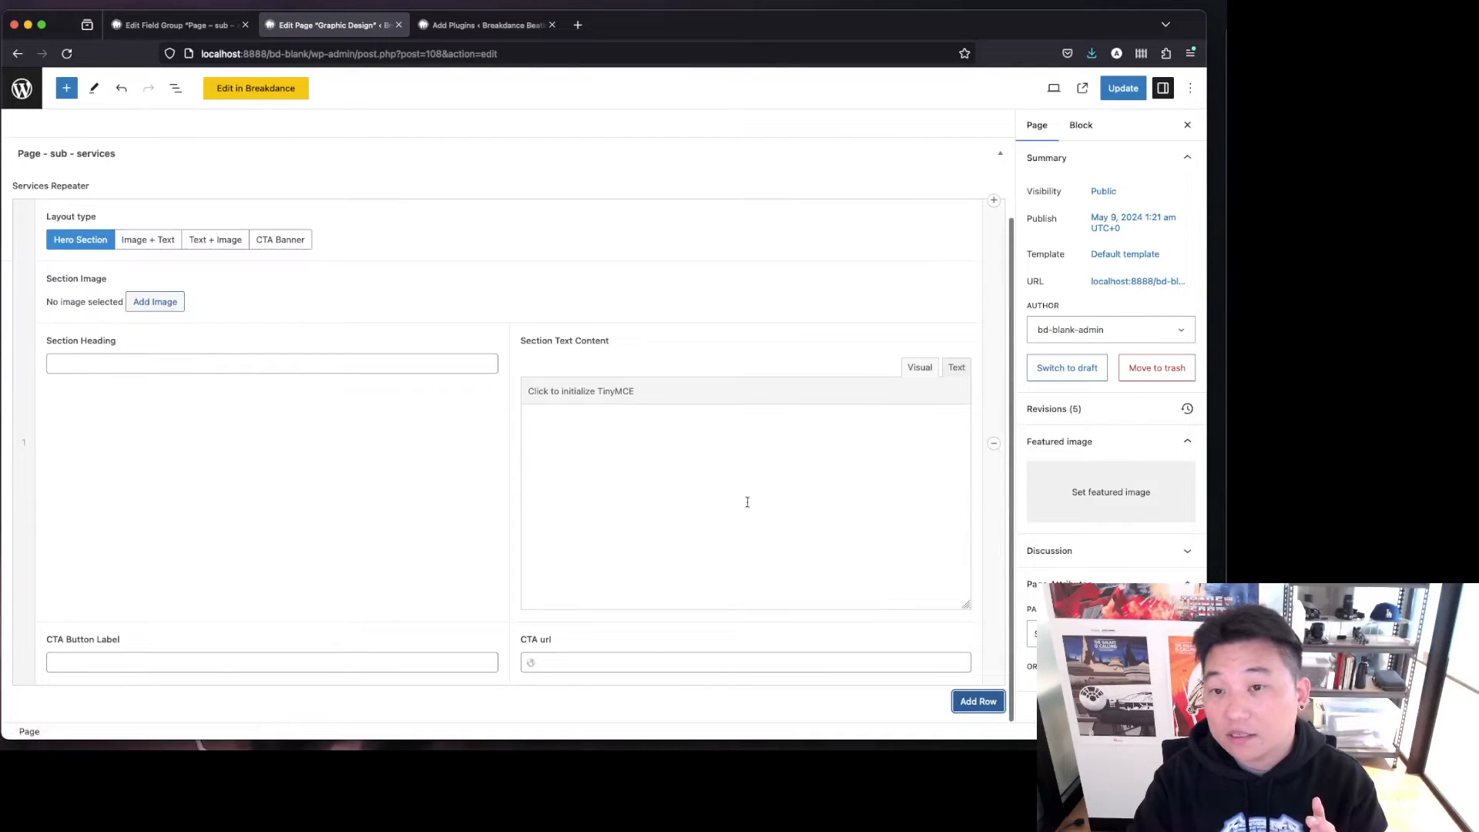
left_click(708, 509)
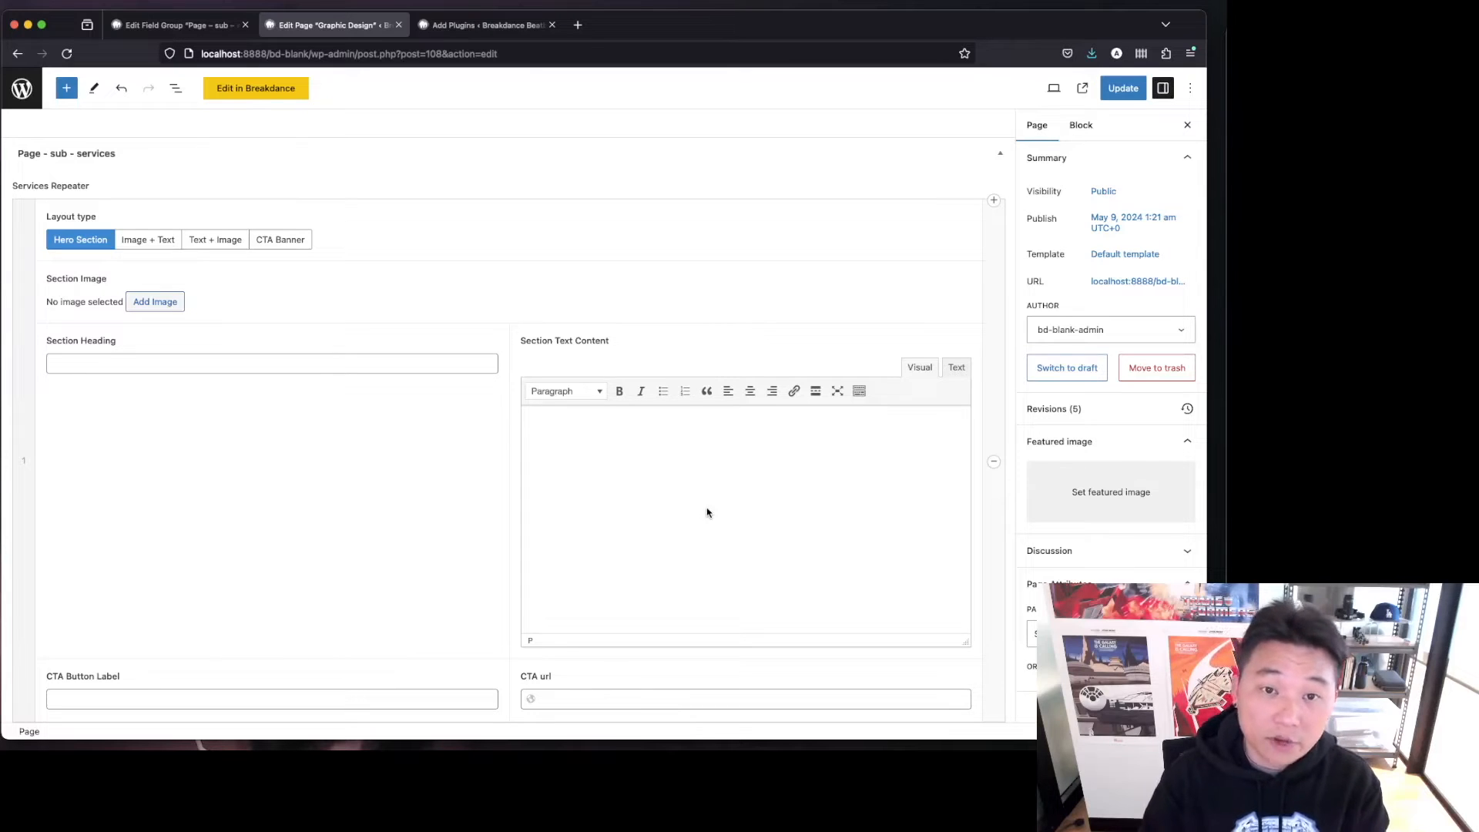
Set the first repeater row's layout type to Hero Section.
left_click(279, 239)
left_click(96, 273)
scroll(452, 570, "down", 2)
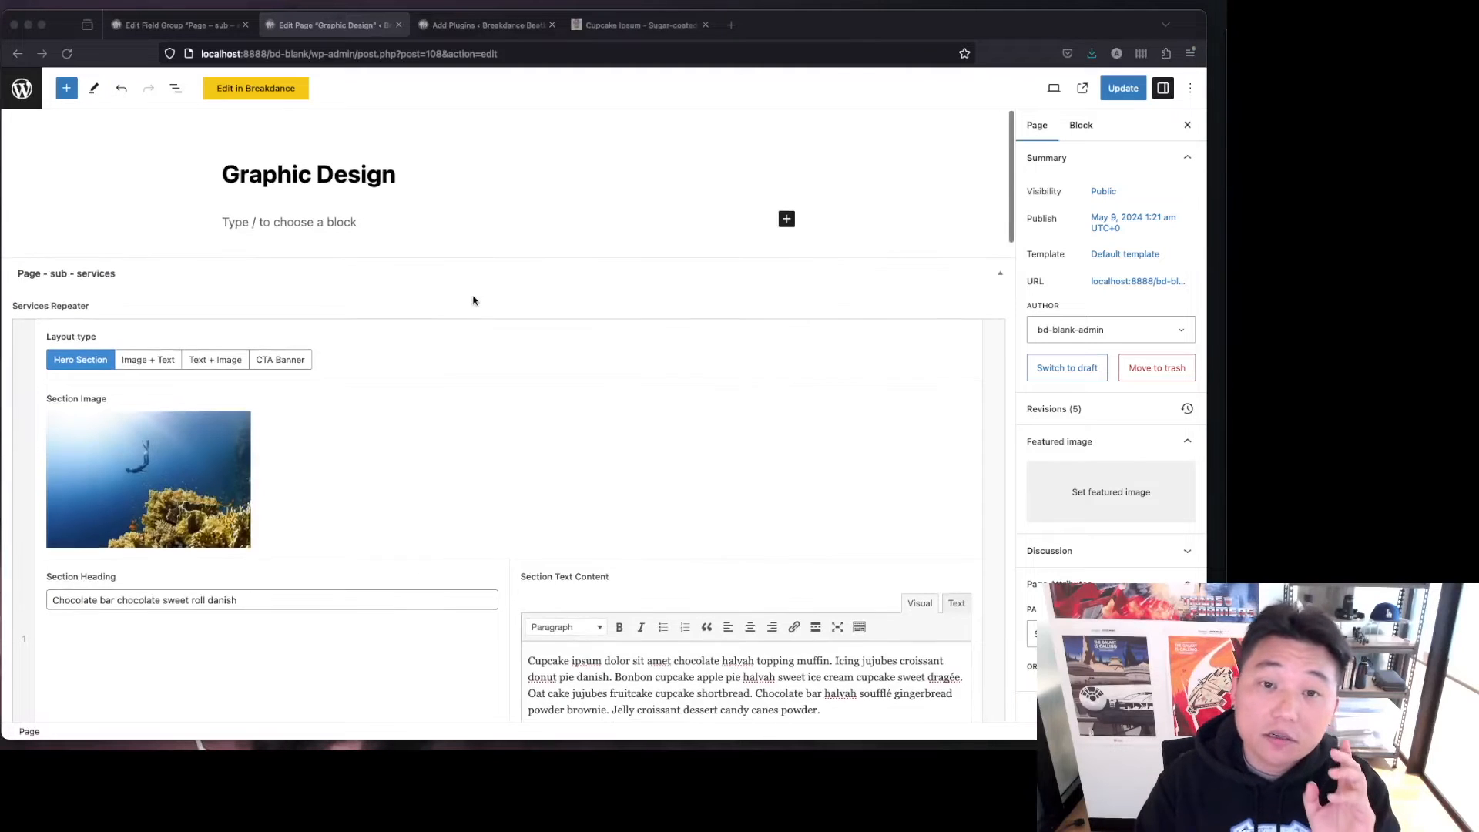
Shorten the first row's Section Text Content to its first two sentences.
scroll(475, 300, "down", 4)
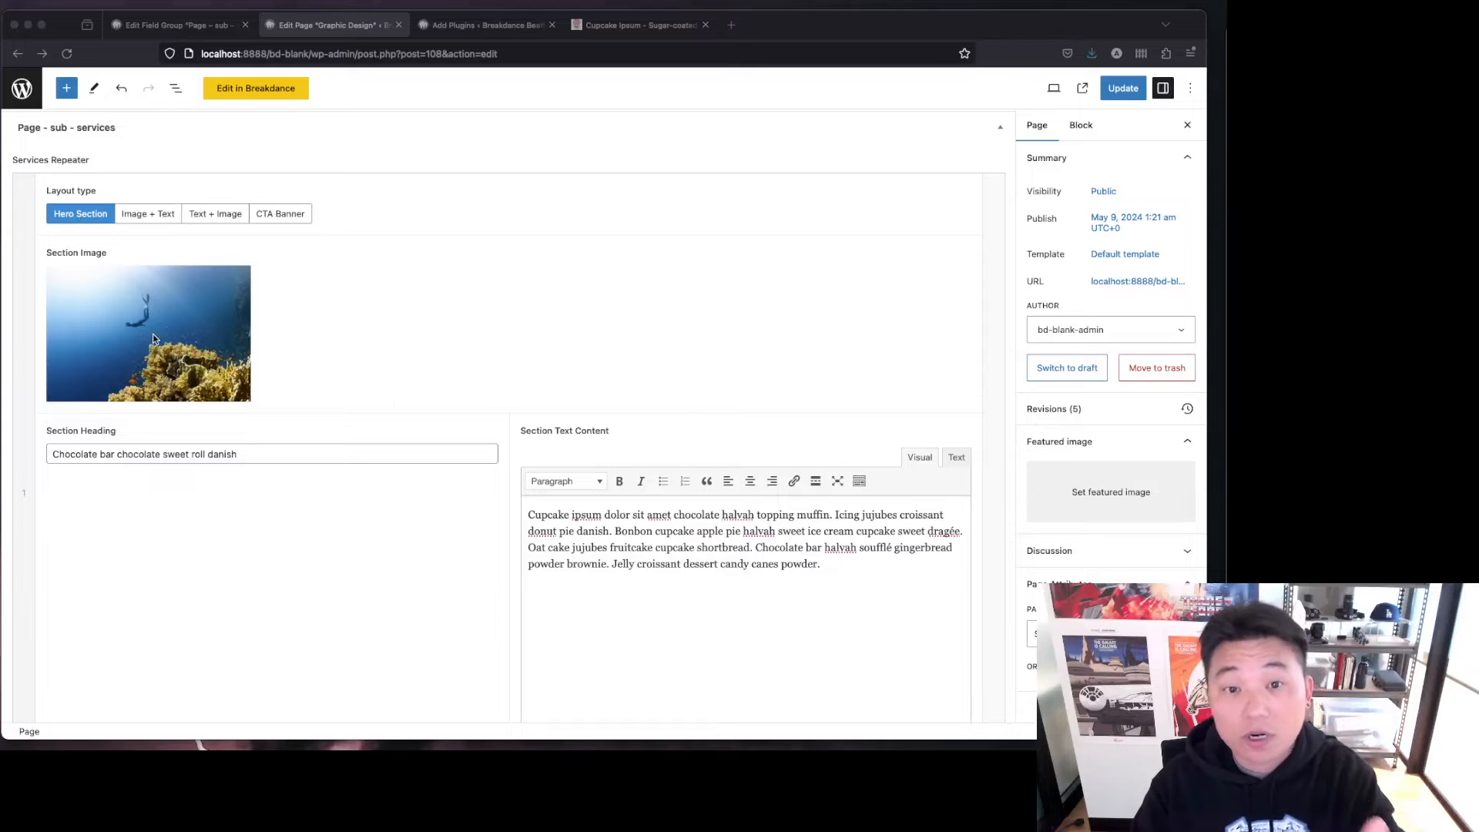
left_click(285, 450)
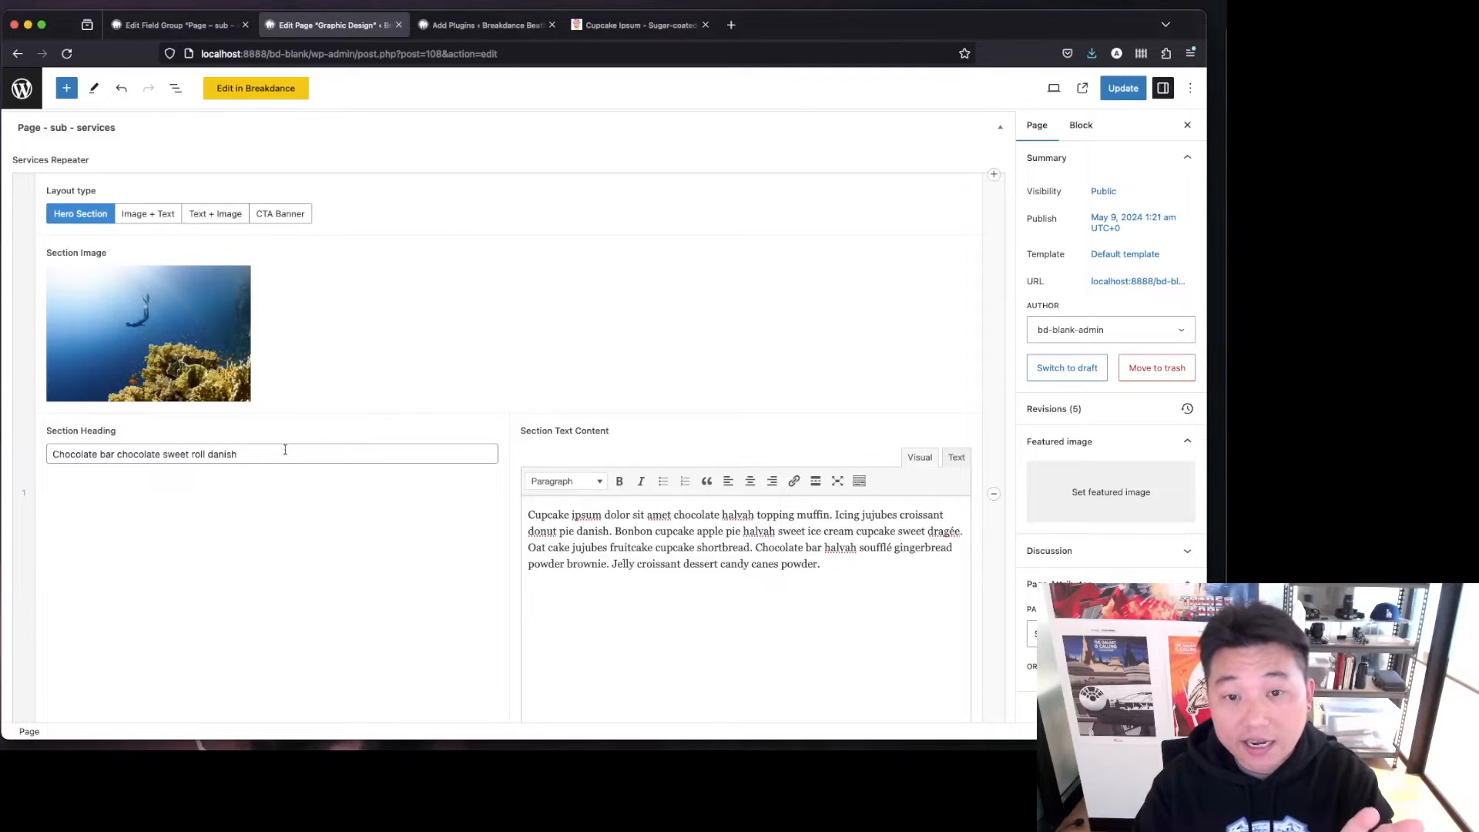
scroll(429, 497, "down", 6)
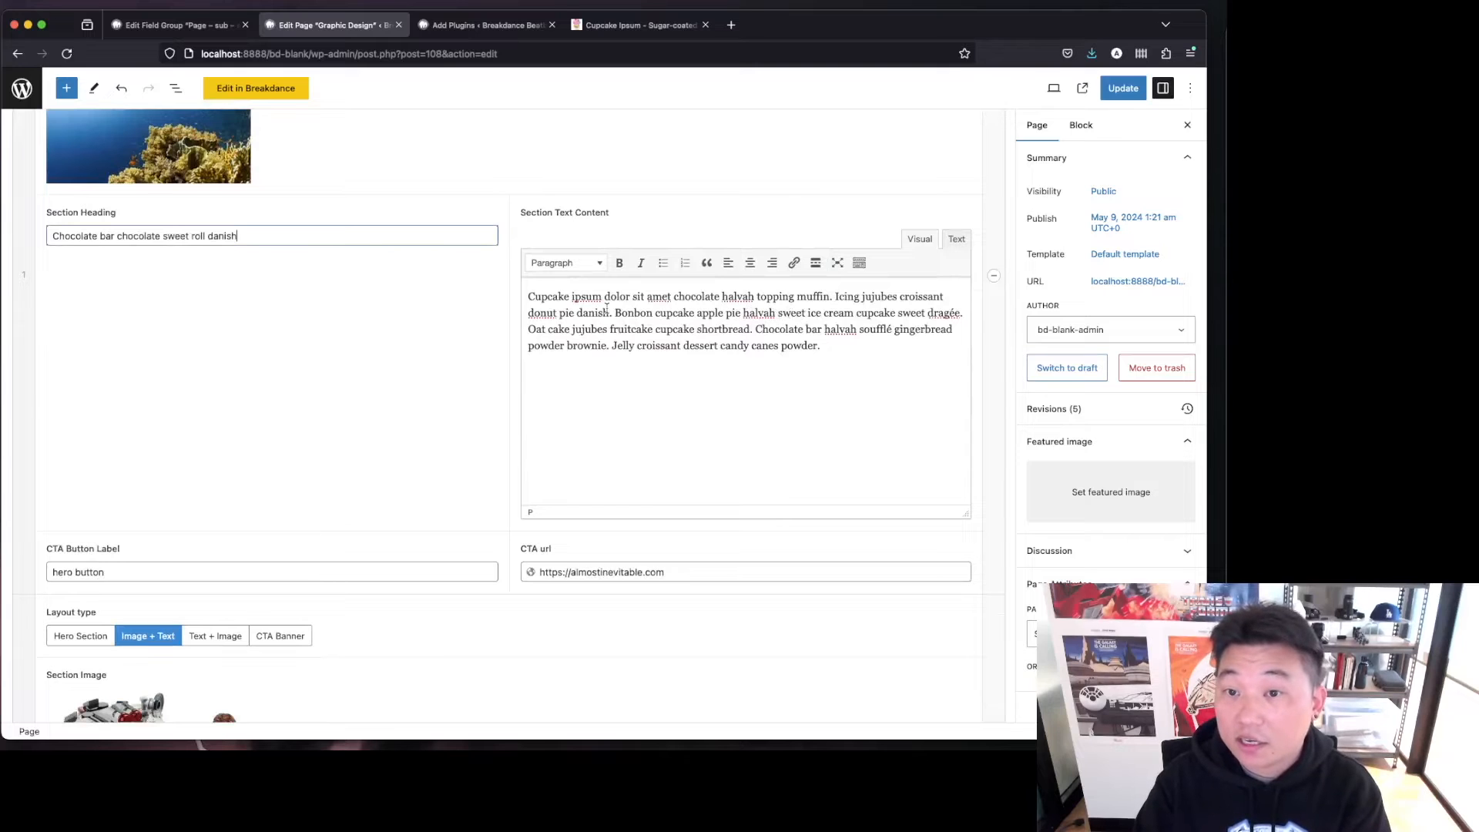
left_click_drag(615, 313, 799, 452)
key("BackSpace")
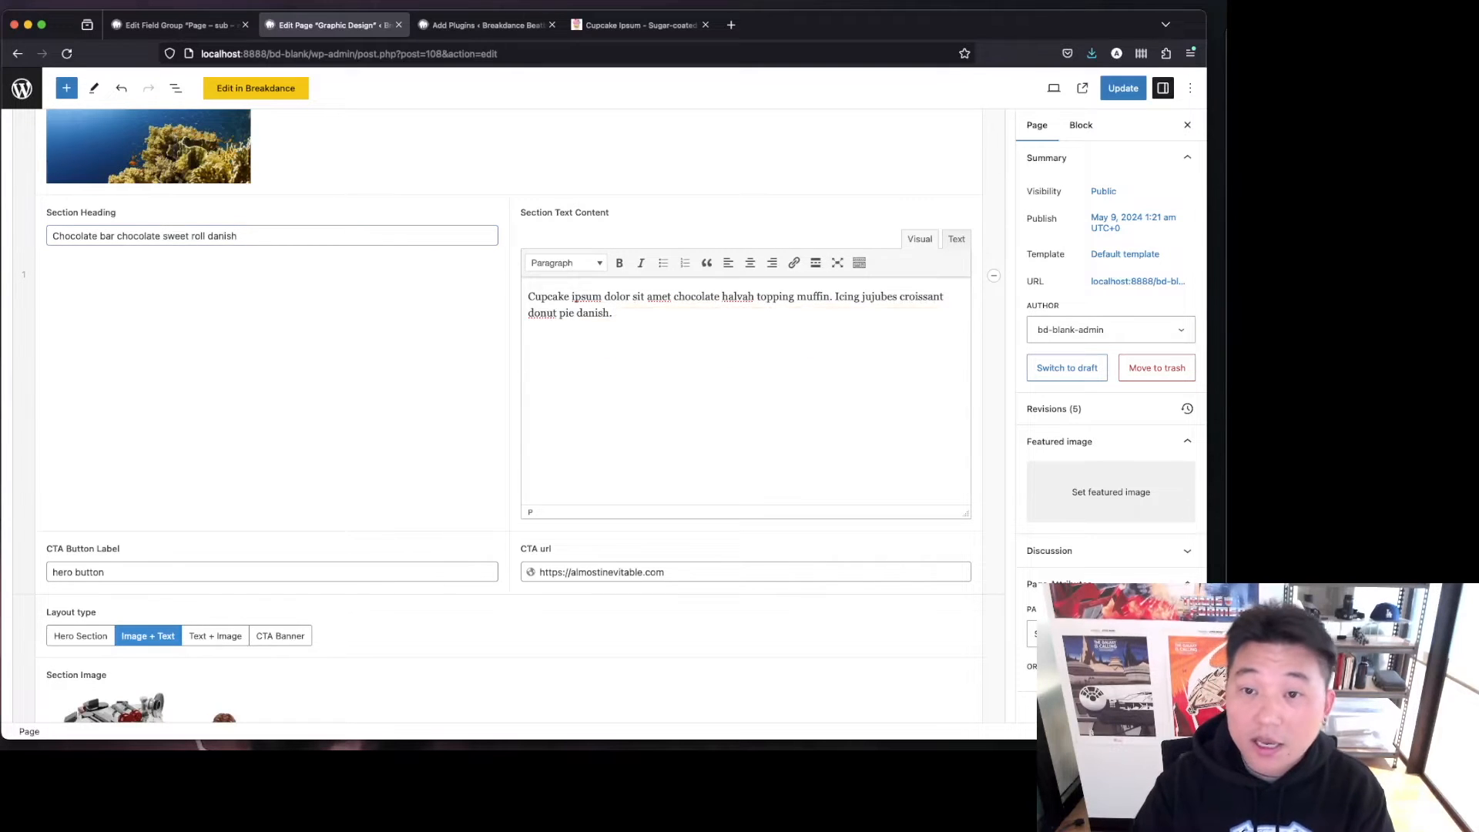
scroll(382, 525, "down", 3)
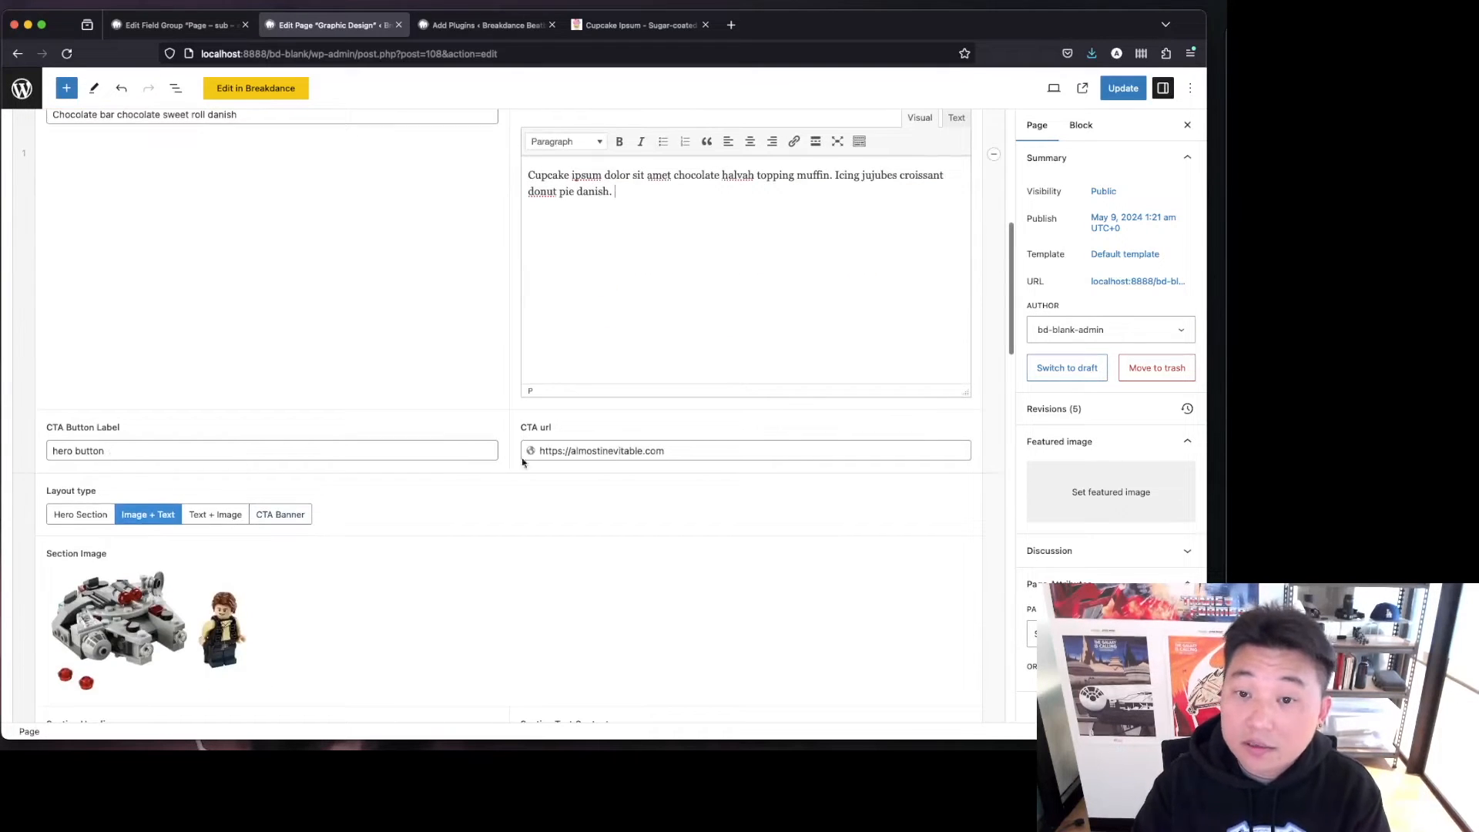
Review the Graphic Design page's repeater rows and update the page.
scroll(465, 459, "down", 6)
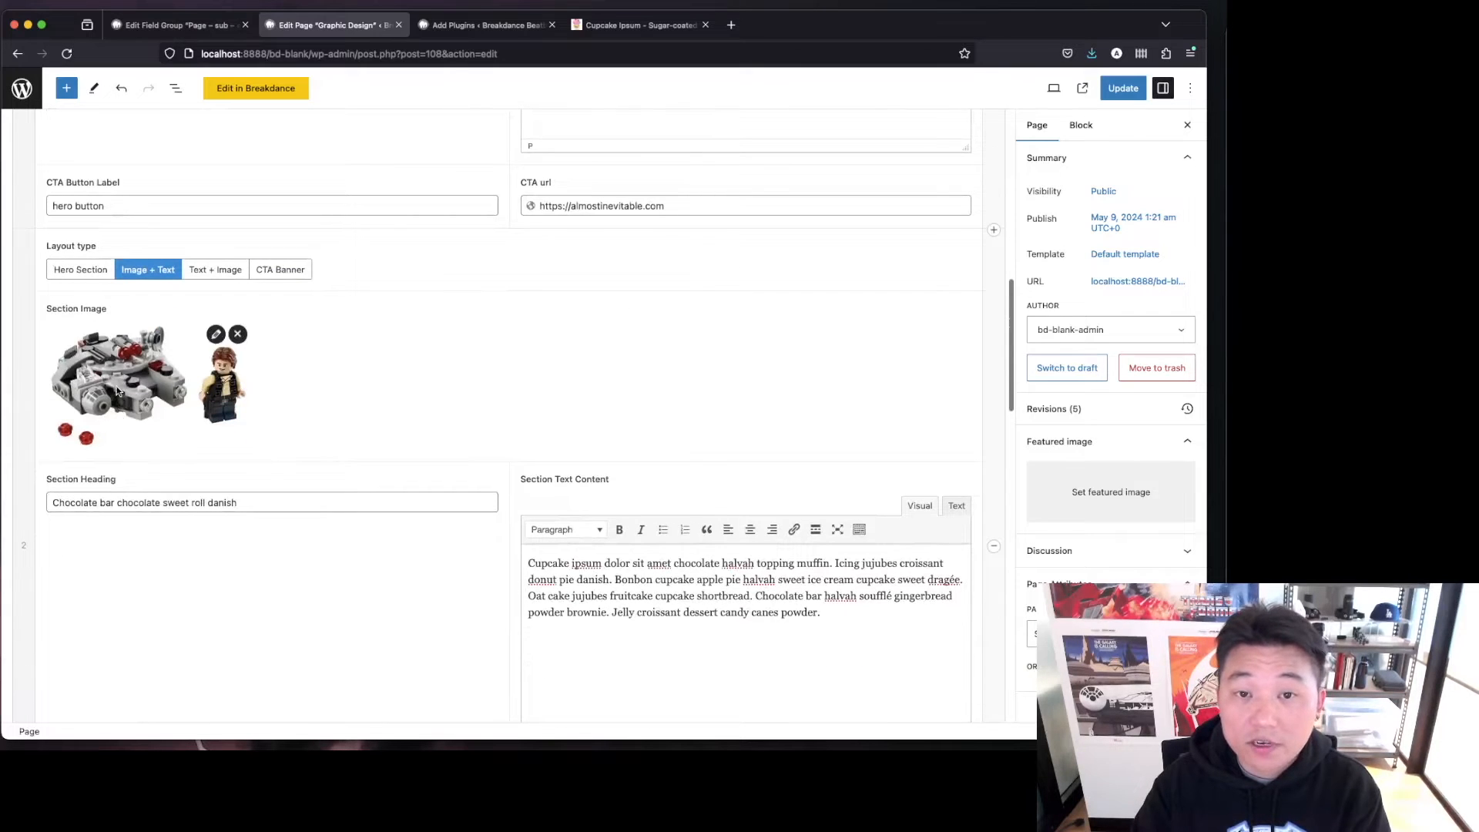
scroll(175, 432, "down", 9)
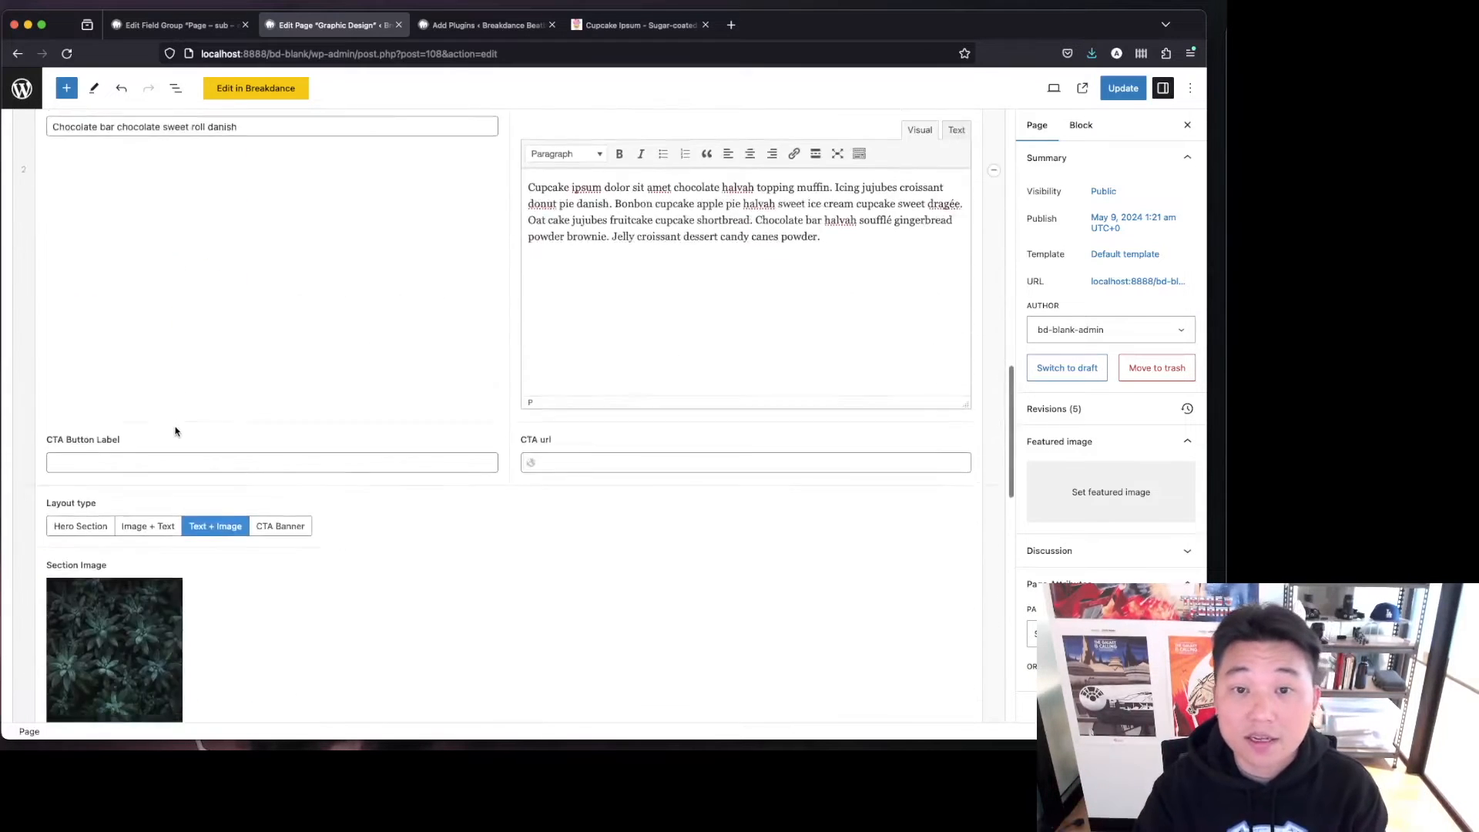
scroll(176, 432, "down", 7)
scroll(275, 441, "down", 7)
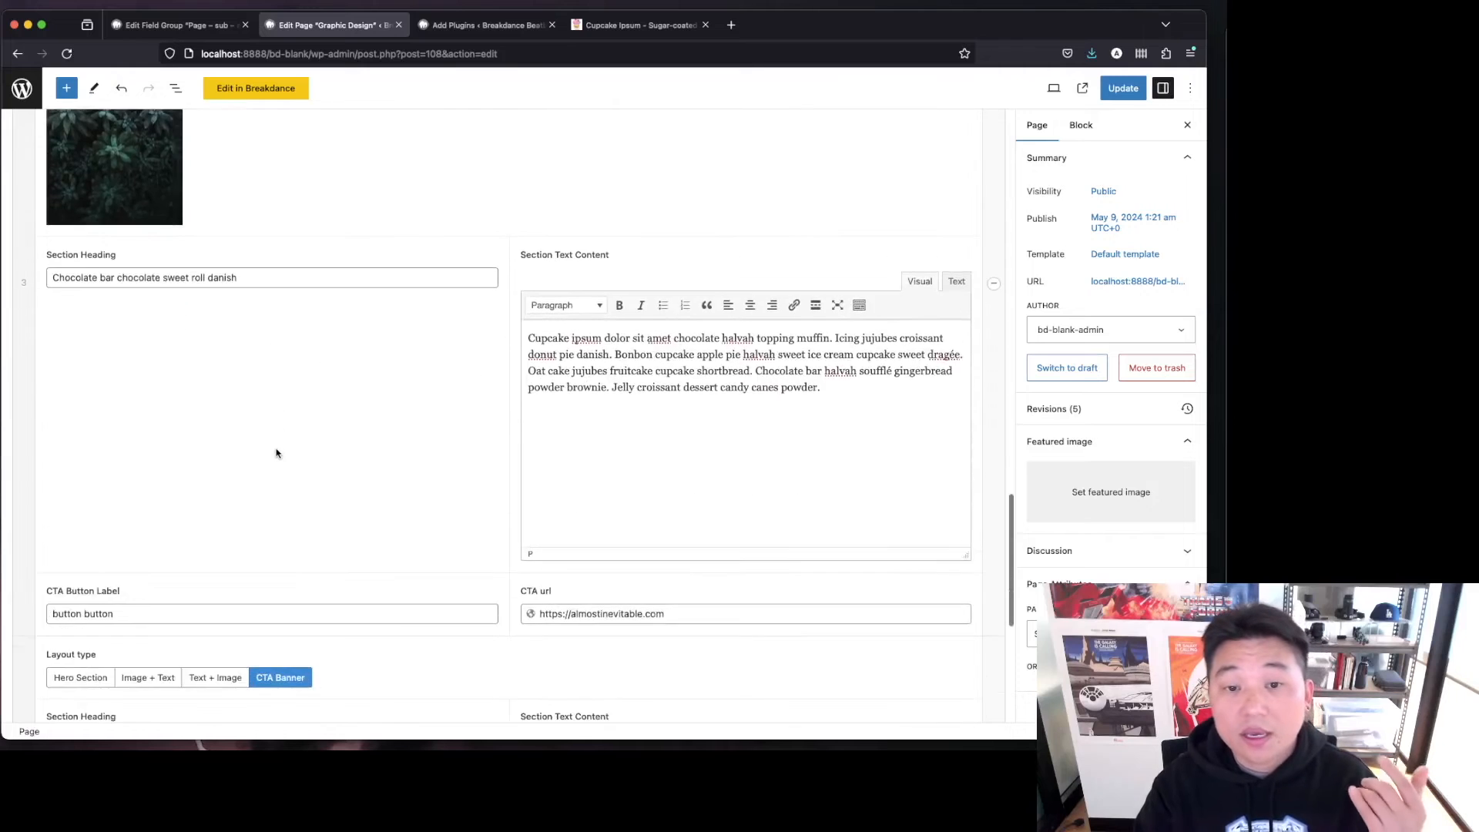
scroll(276, 454, "down", 6)
scroll(384, 504, "down", 4)
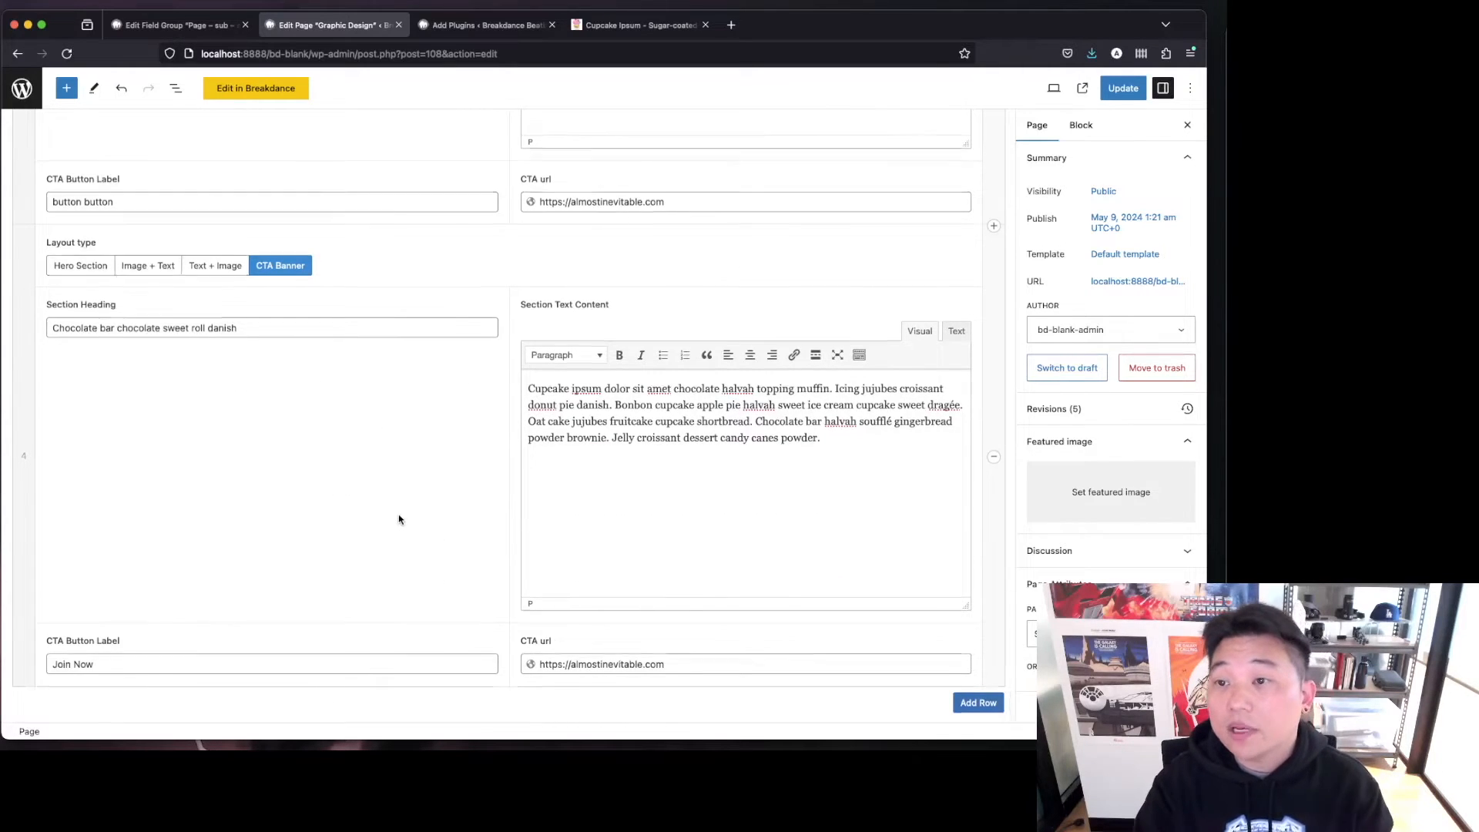
scroll(812, 278, "up", 5)
left_click(1123, 88)
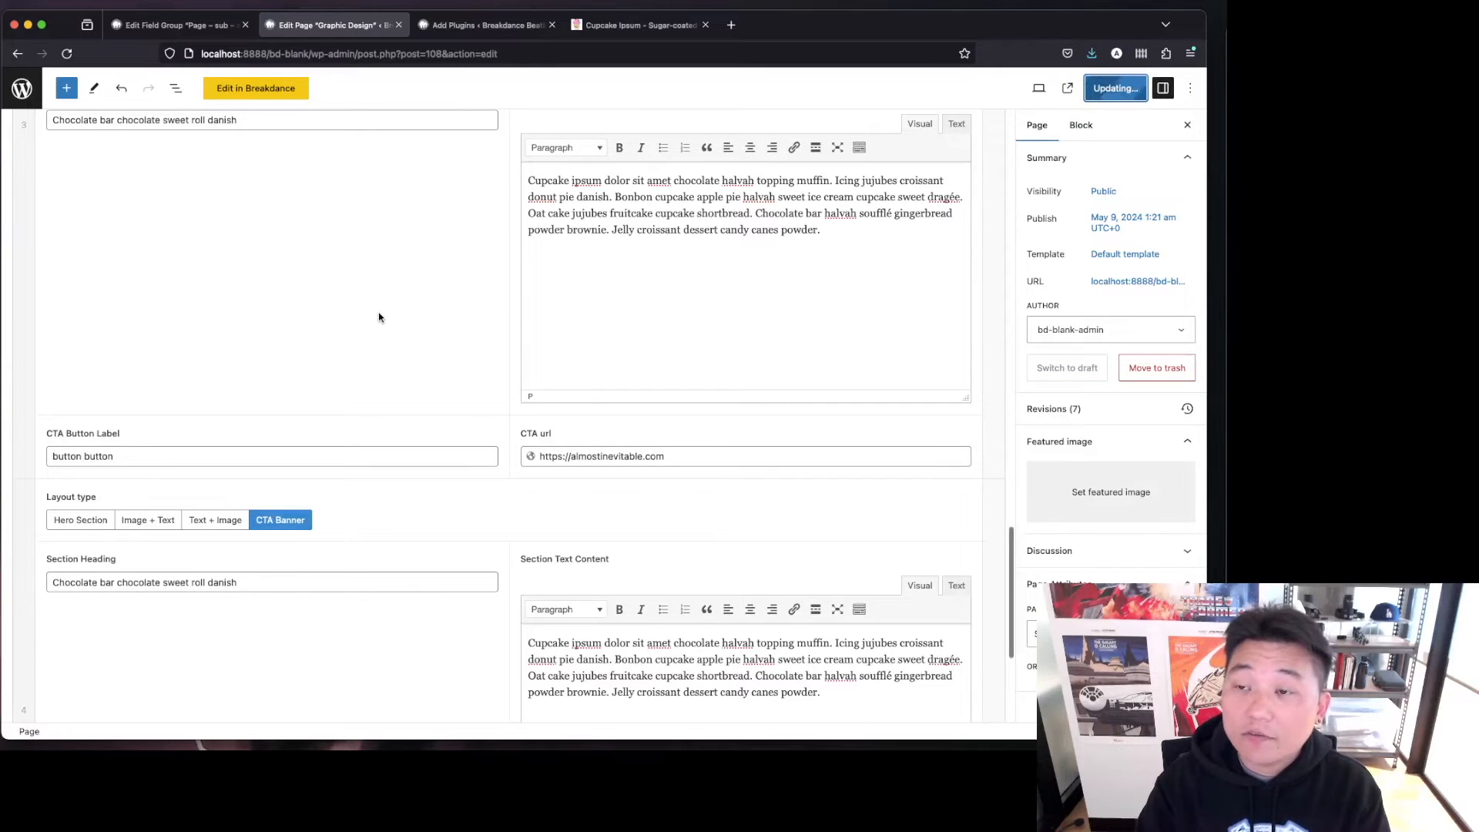
scroll(387, 327, "up", 15)
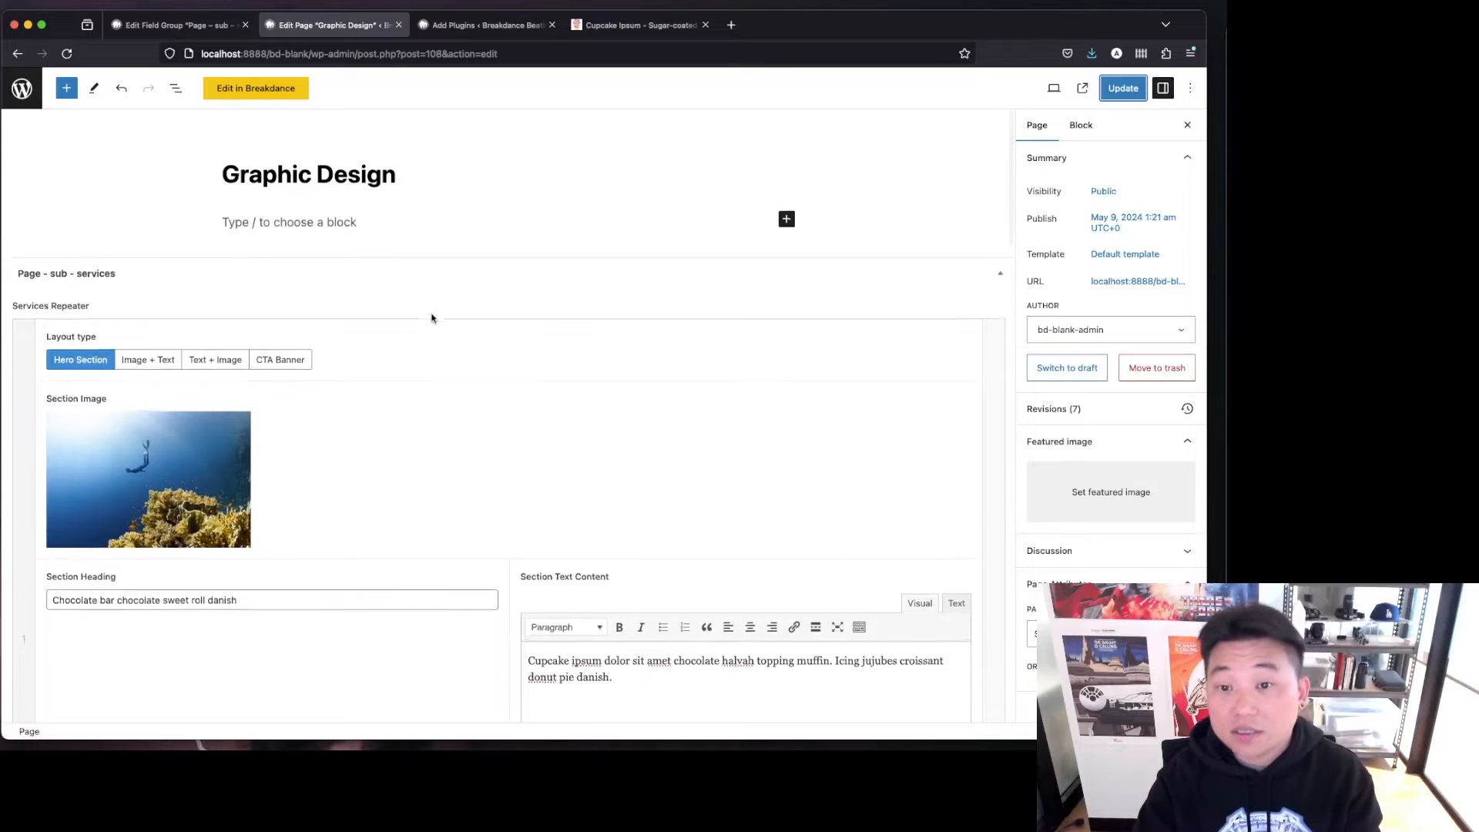
scroll(420, 416, "down", 5)
scroll(435, 536, "down", 1)
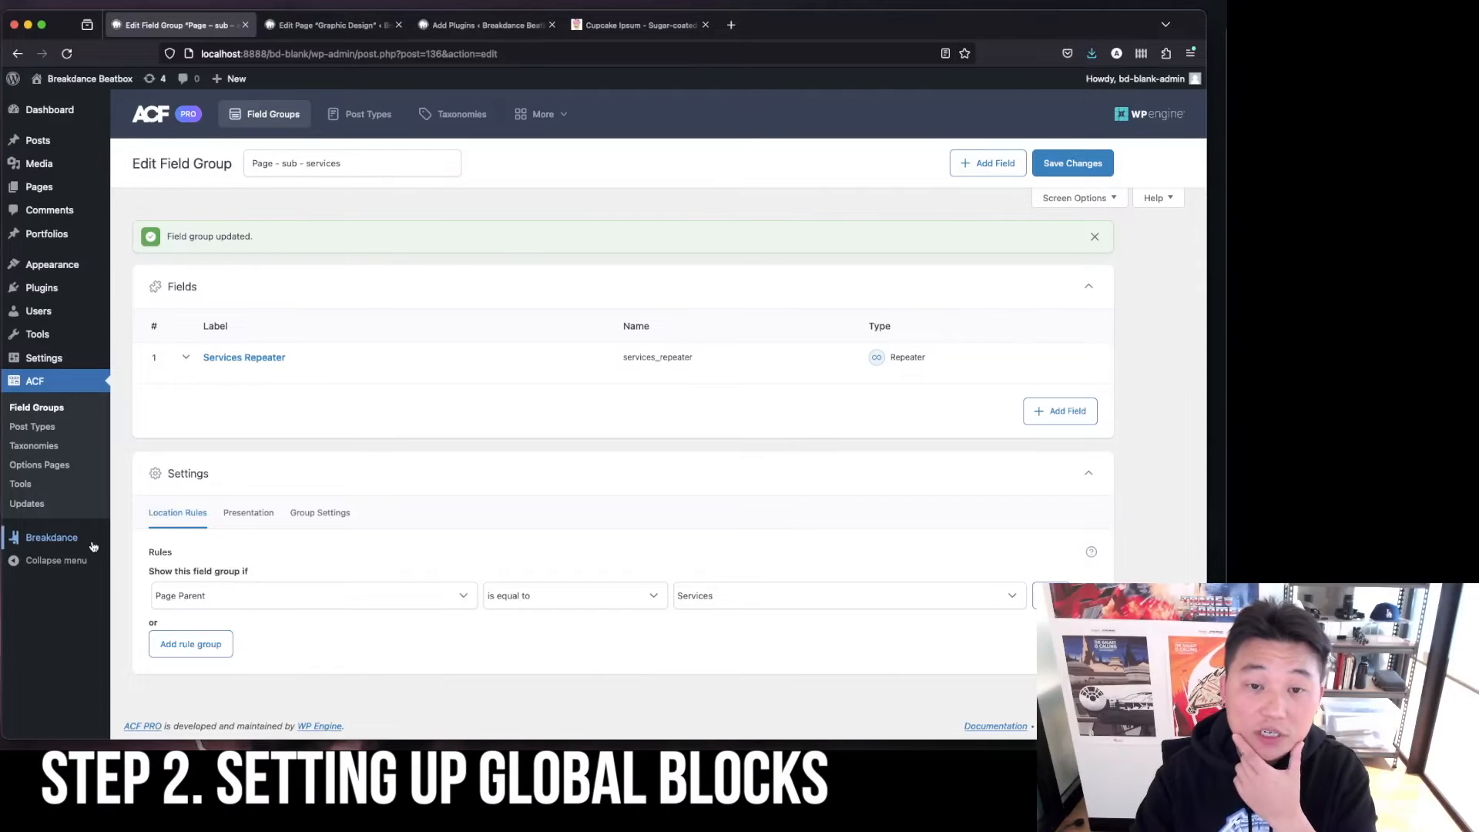
Create a Breakdance global block titled "Block - Repeater - sub page of services".
mouse_move(93, 546)
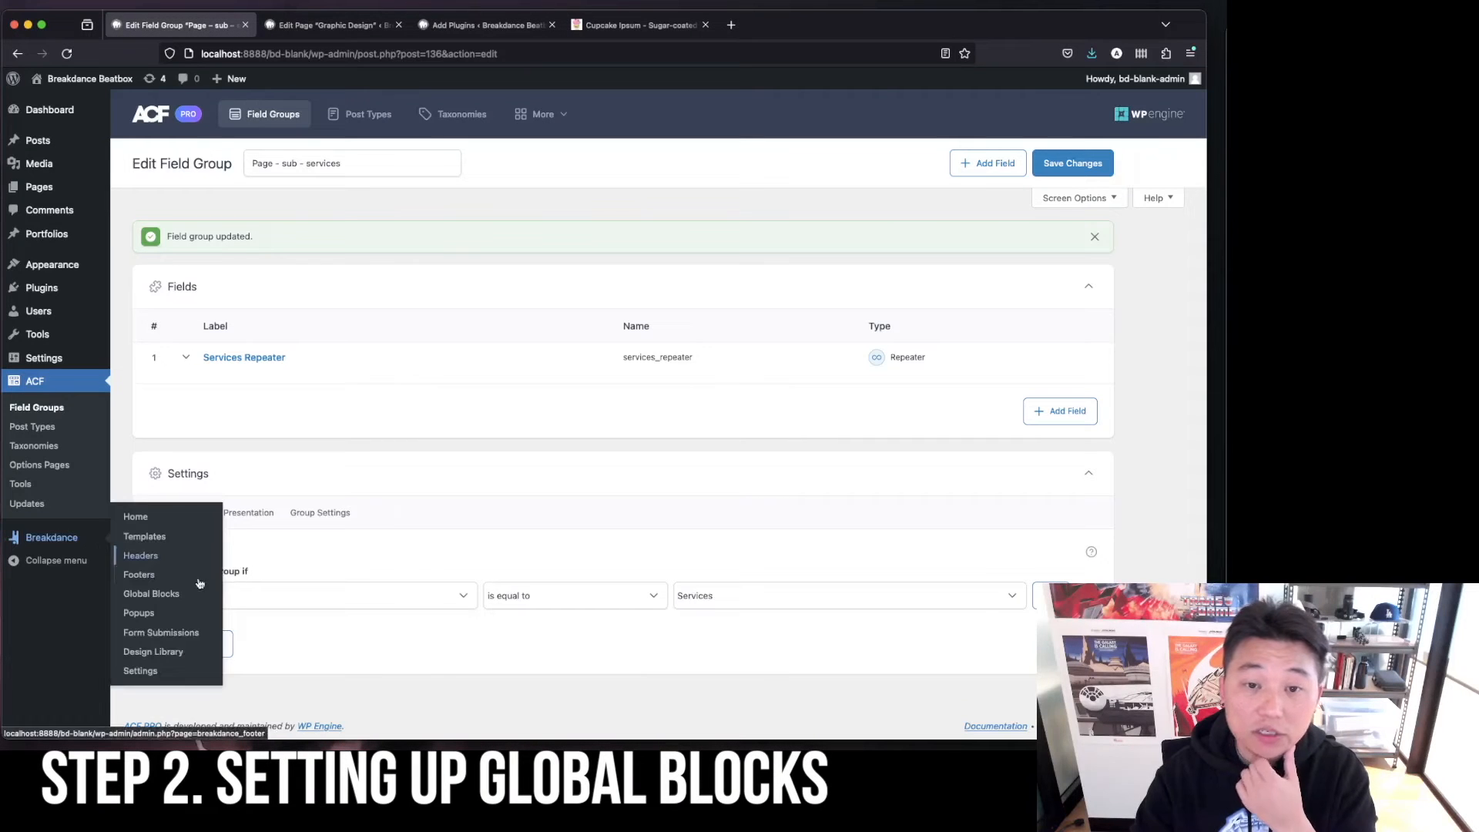
left_click(198, 589)
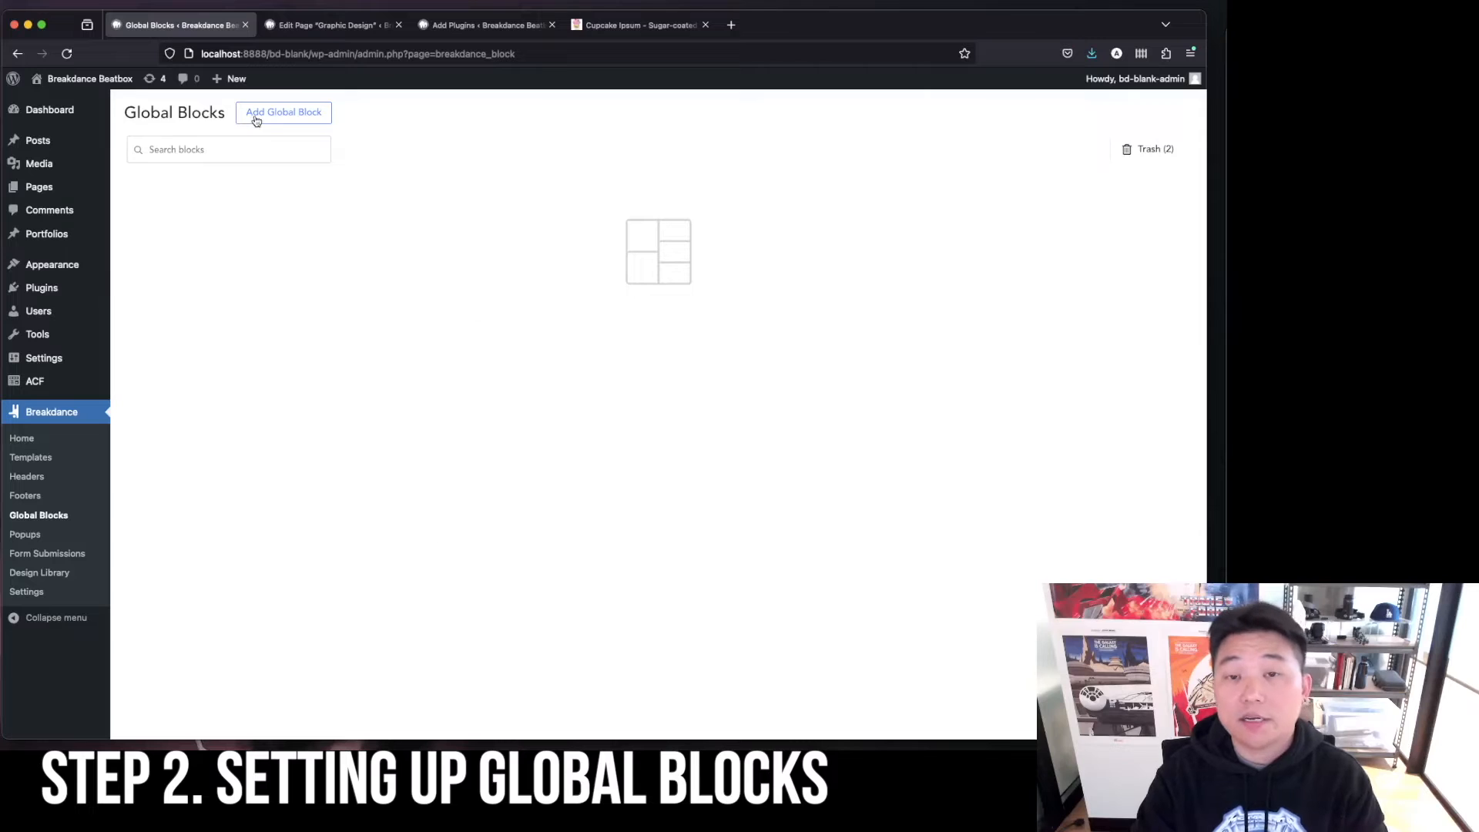
left_click(256, 117)
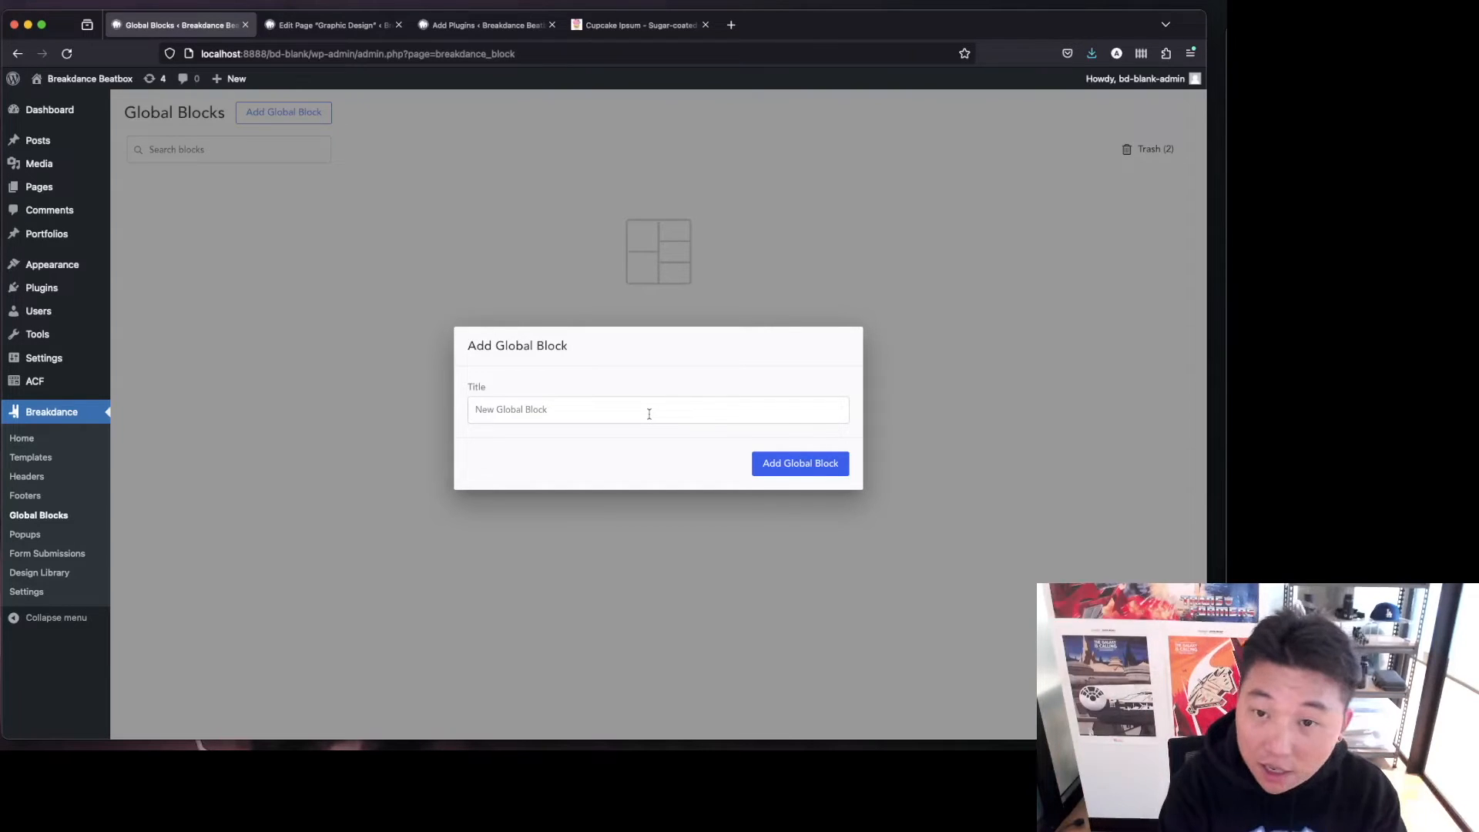
type("Blog")
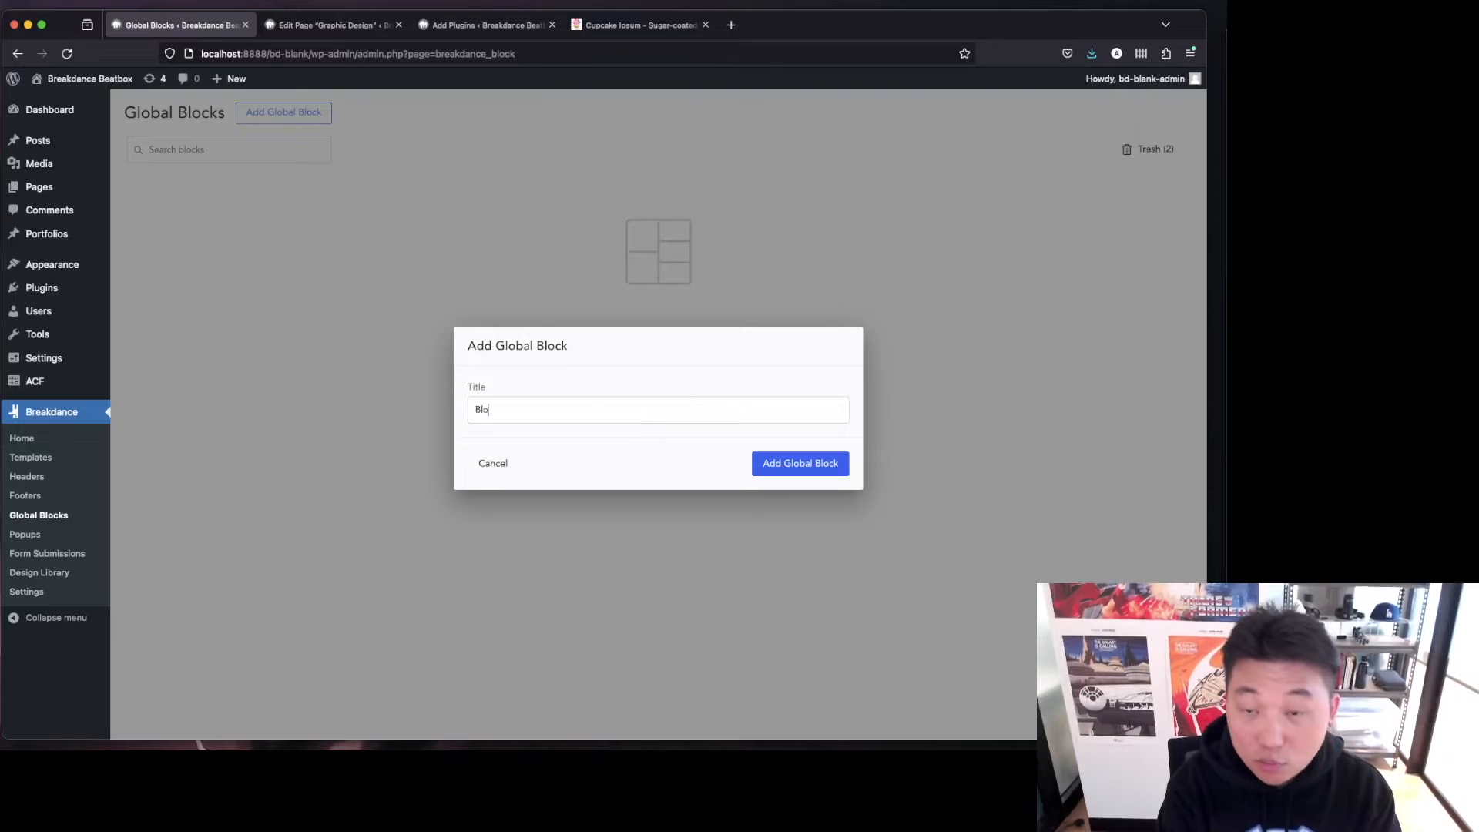
key("BackSpace")
key("BackSpace")
key("BackSpace")
key("BackSpace")
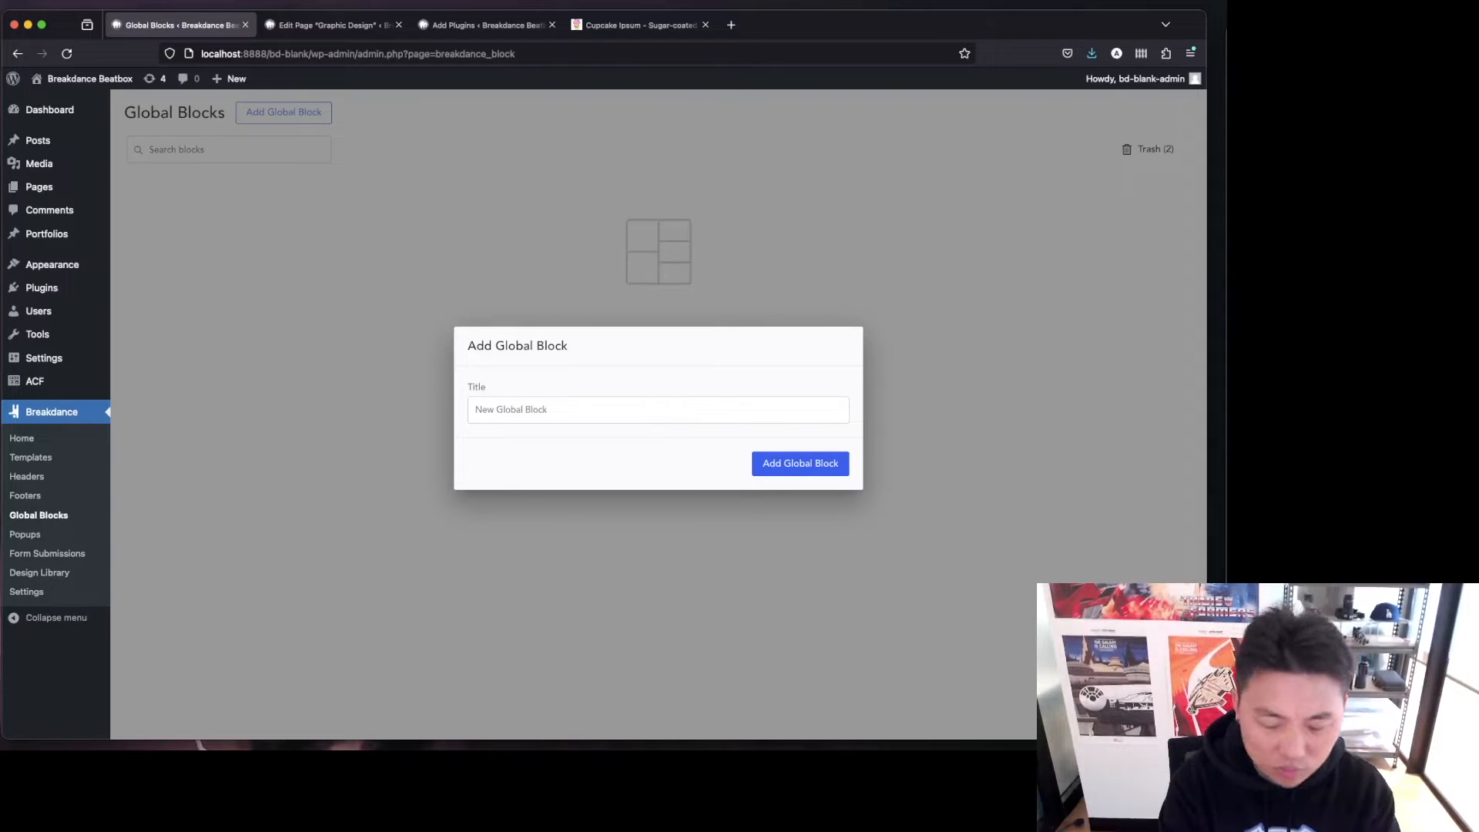
type("Bl")
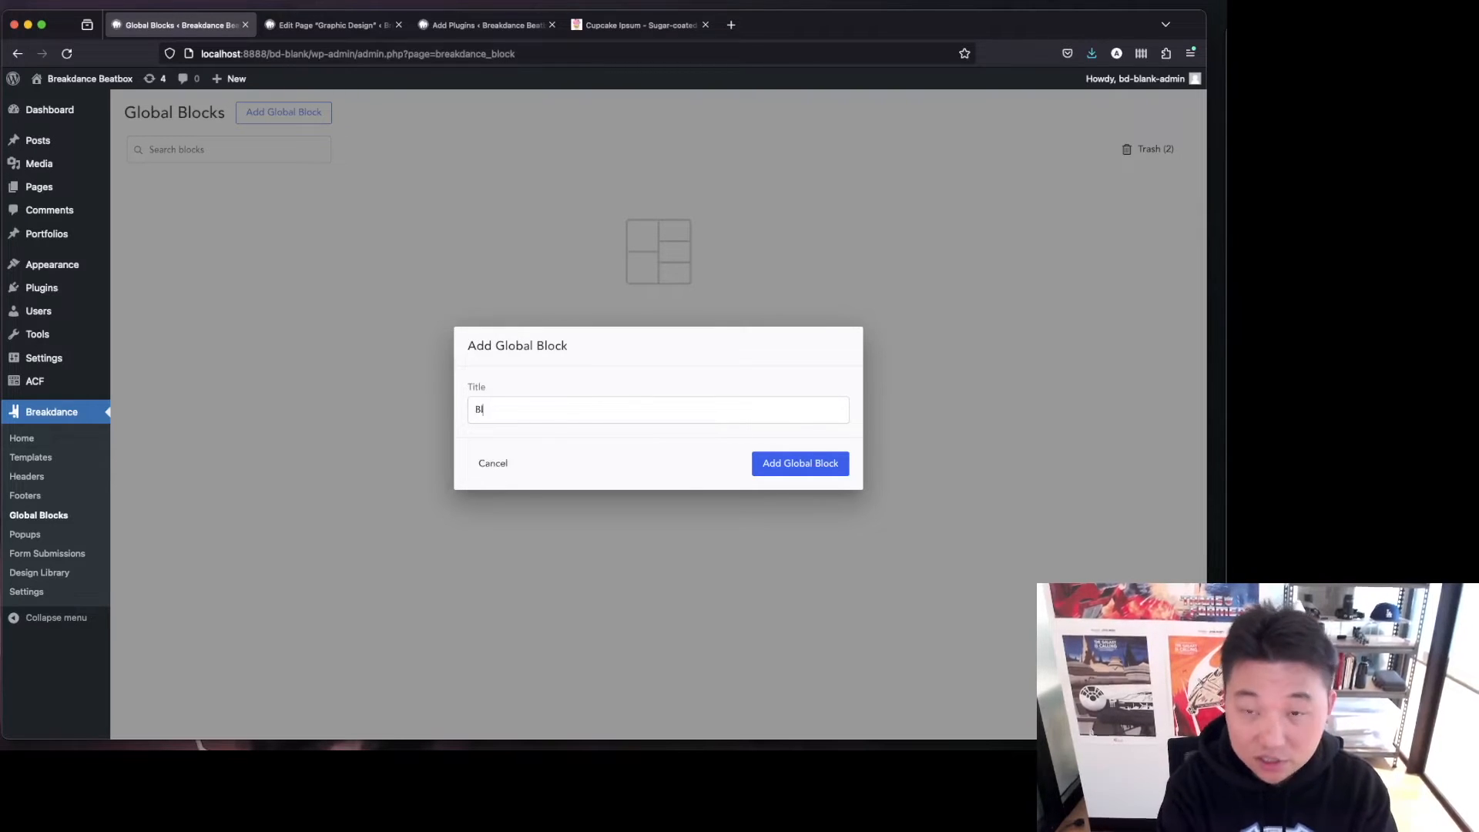
type("ock - ")
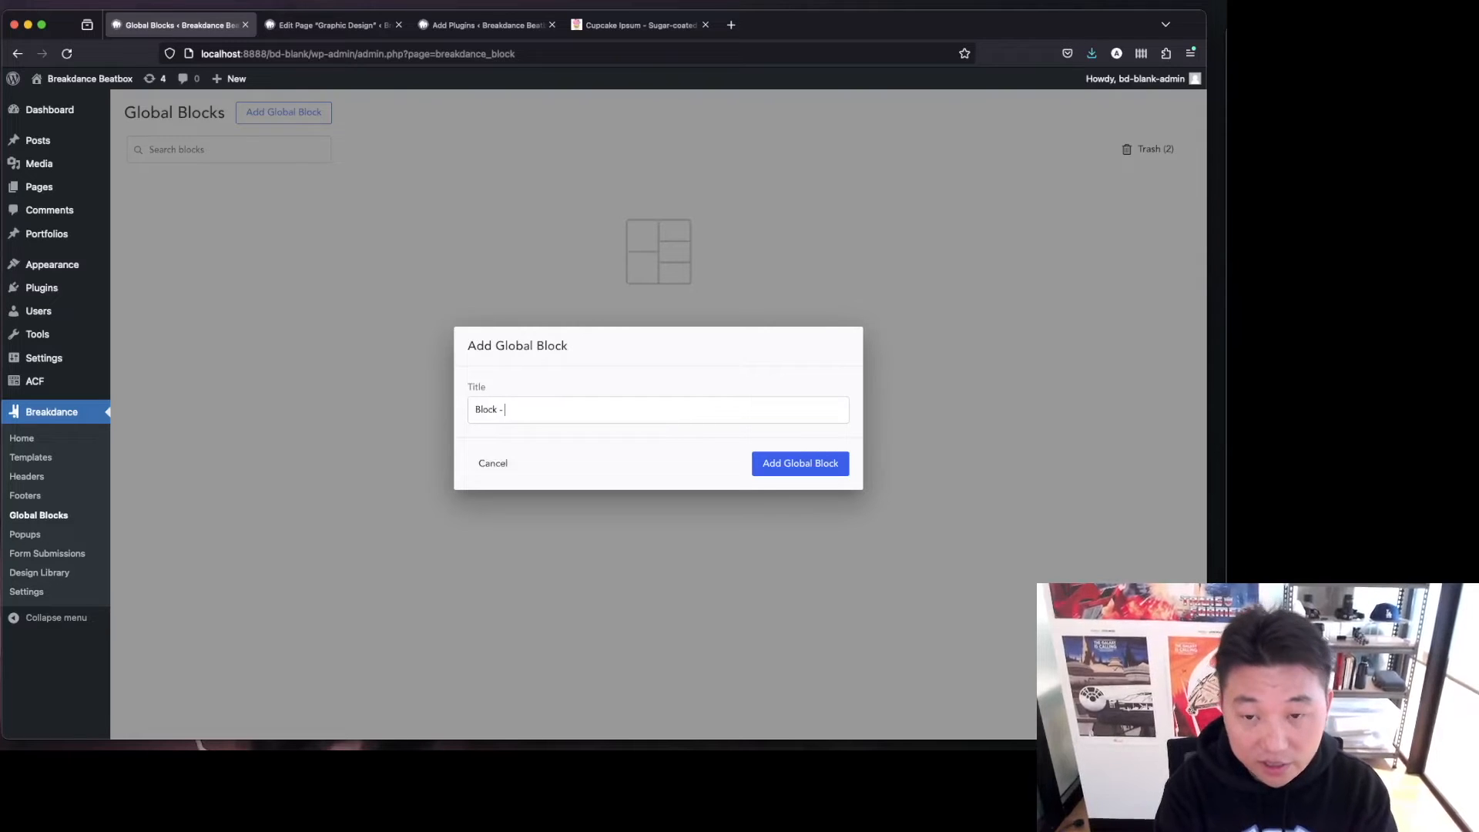
type("Repeate")
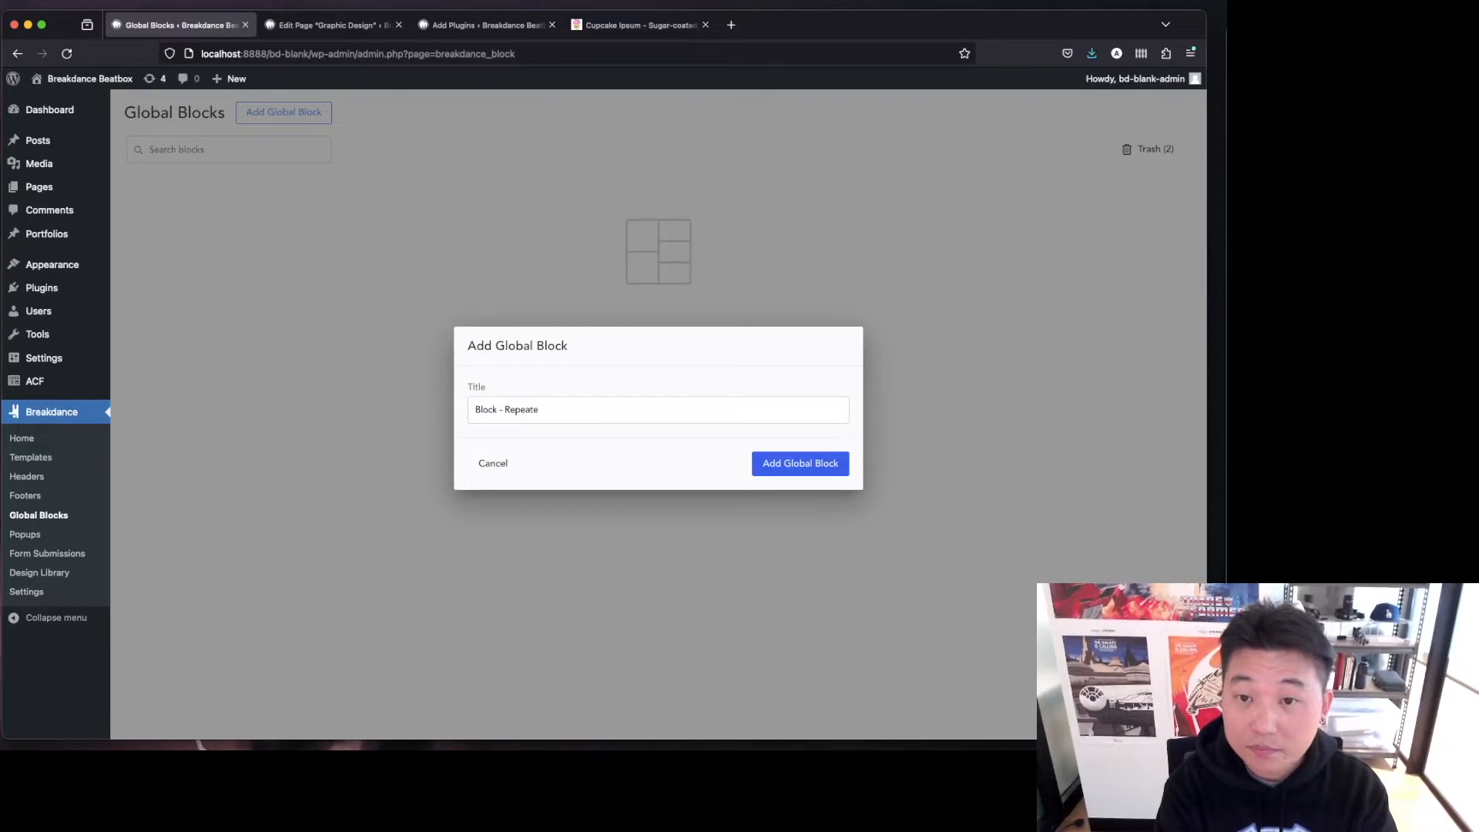
type("r - ")
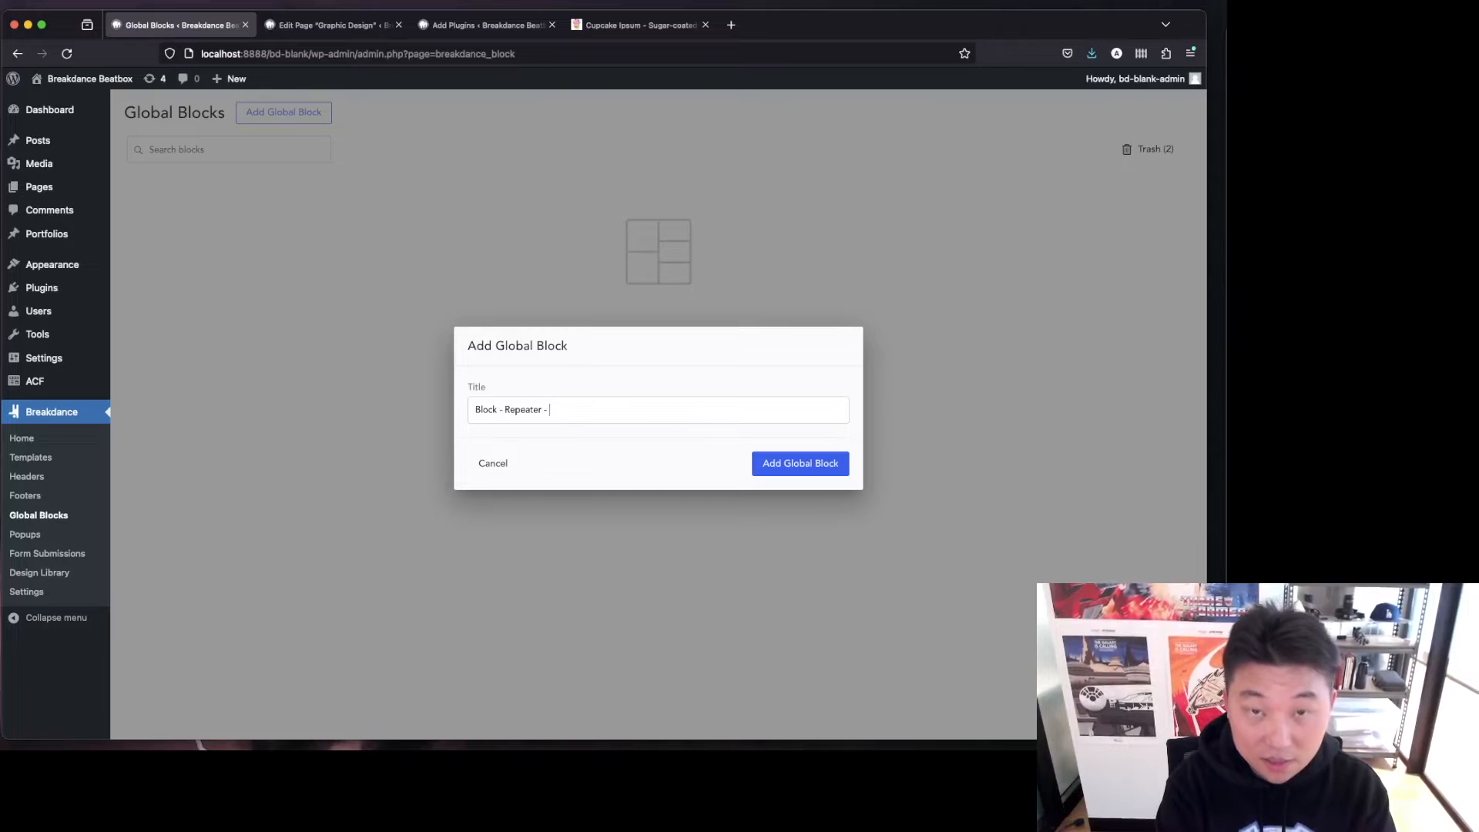
type("sub page ")
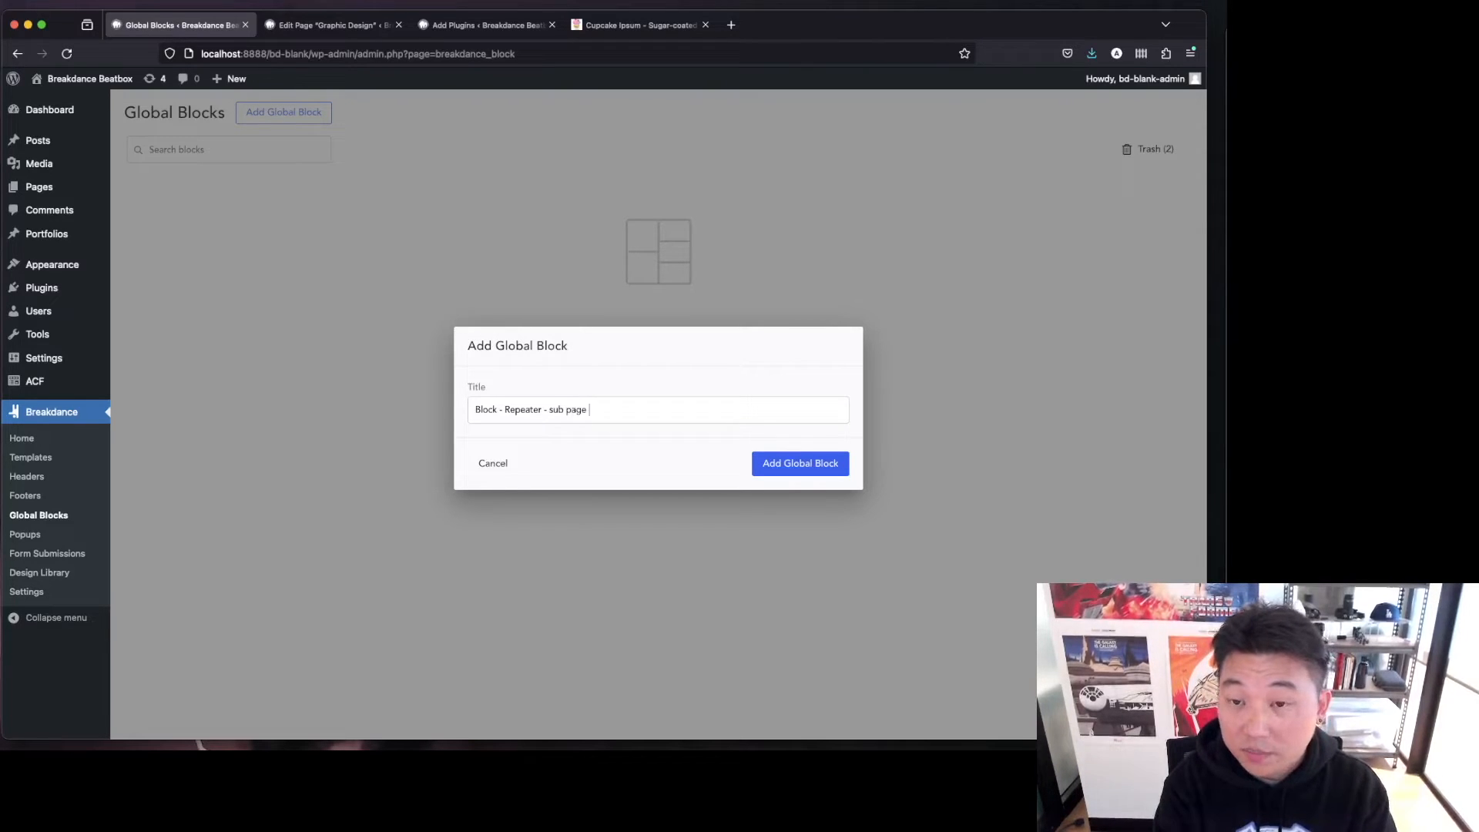
type("of service")
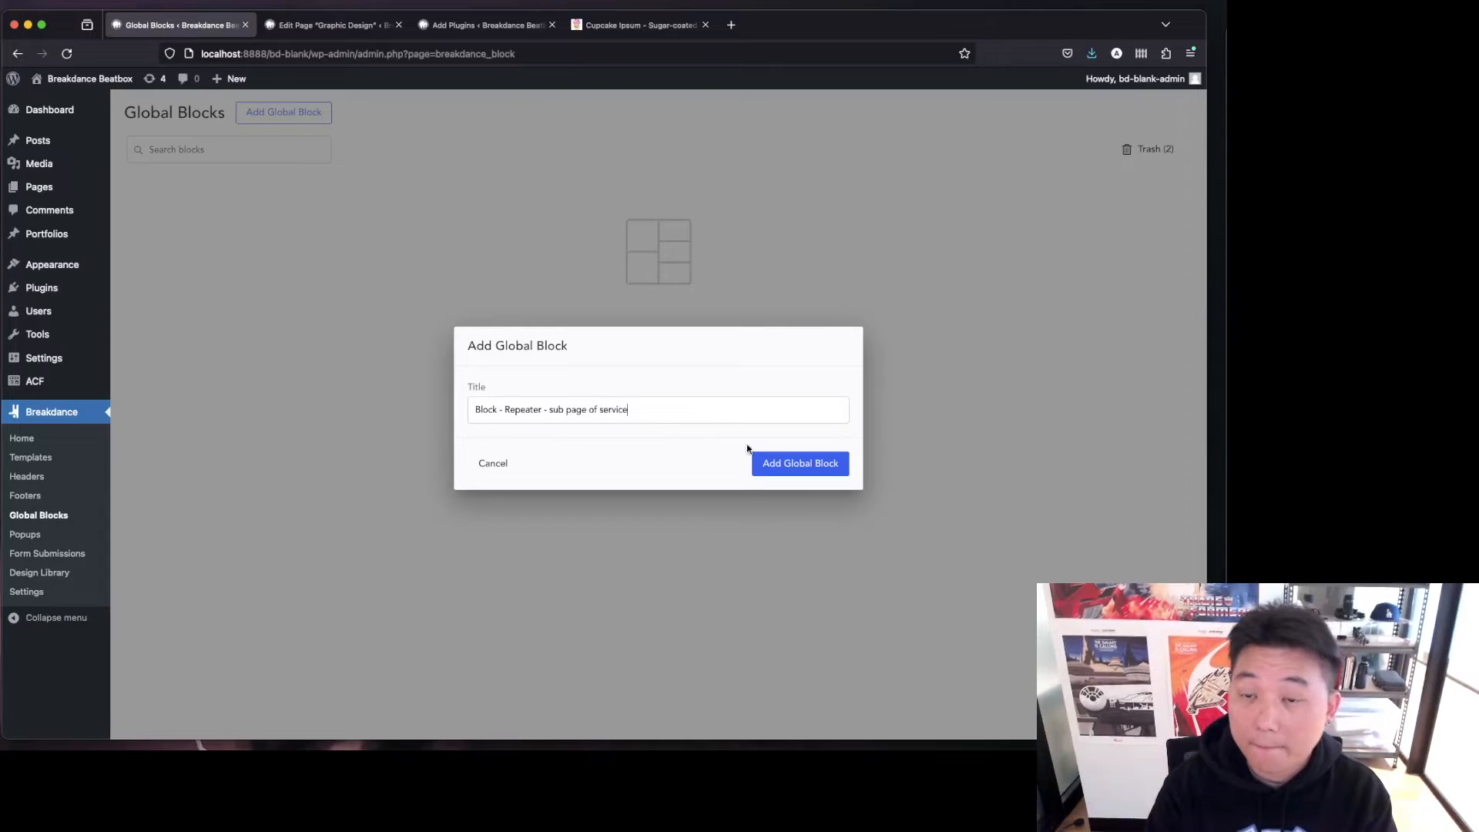
type("s")
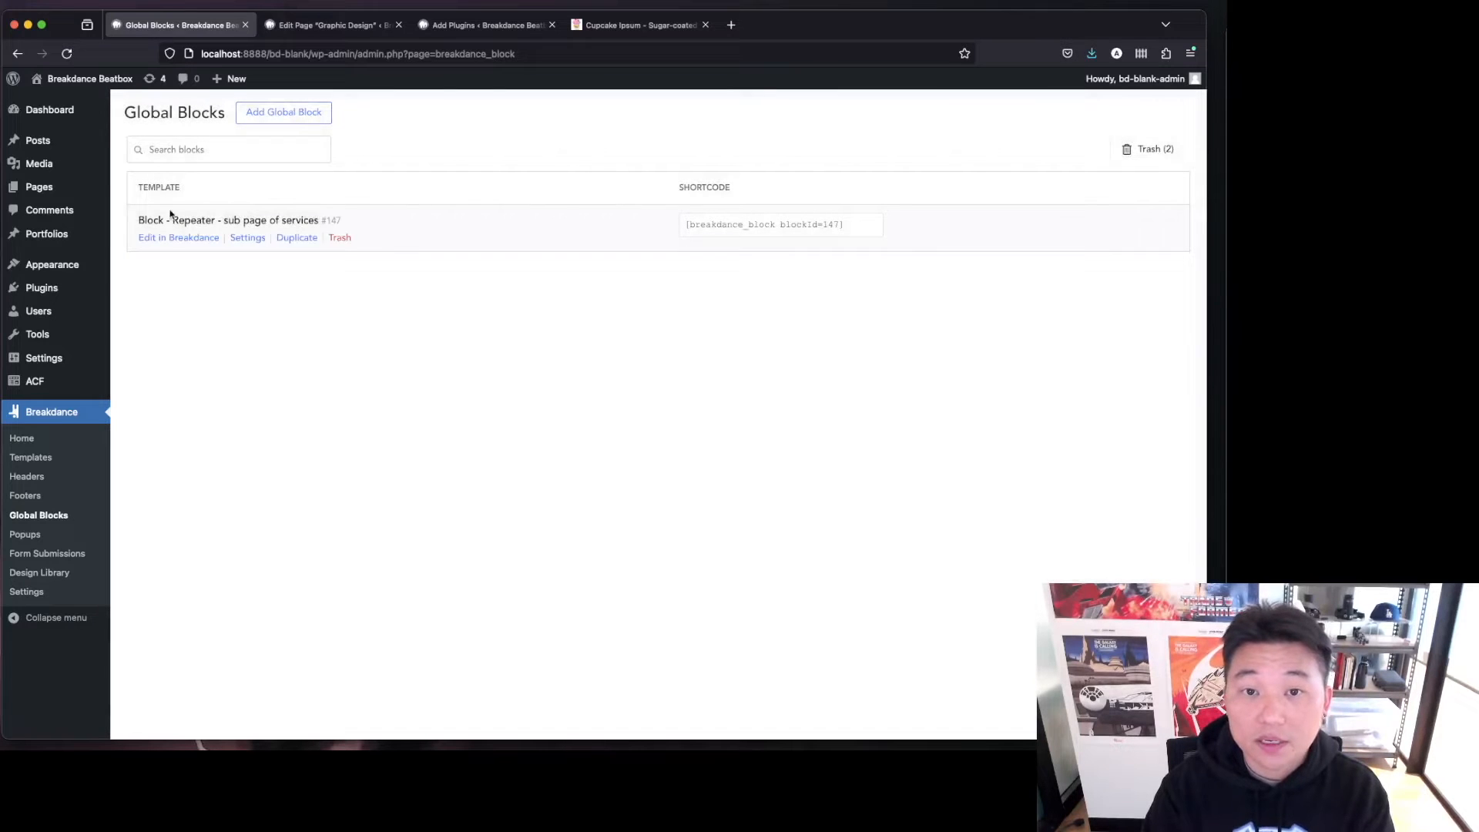
Open the new global block in Breakdance and add a Section.
left_click(164, 240)
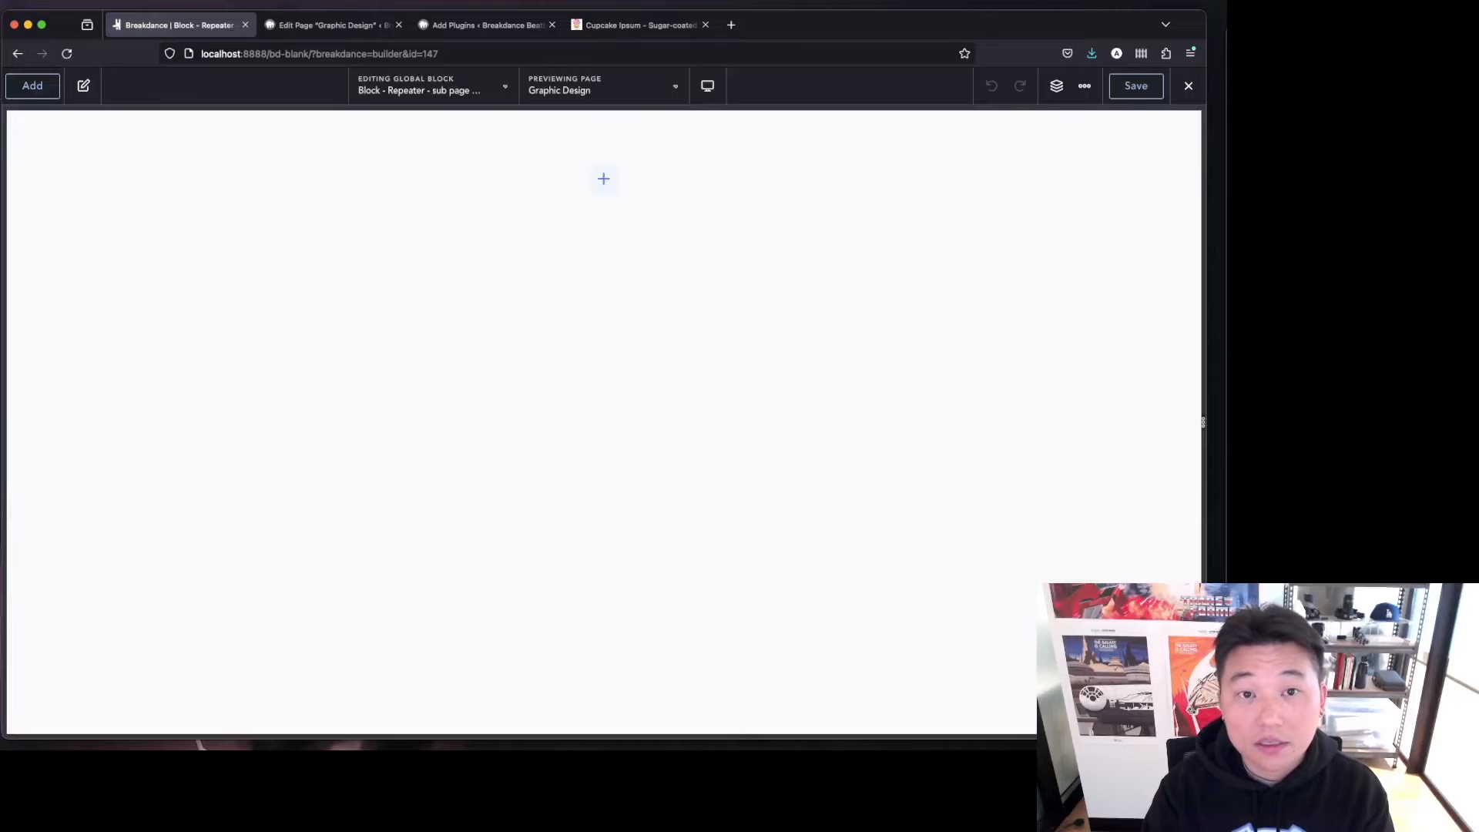
left_click(22, 91)
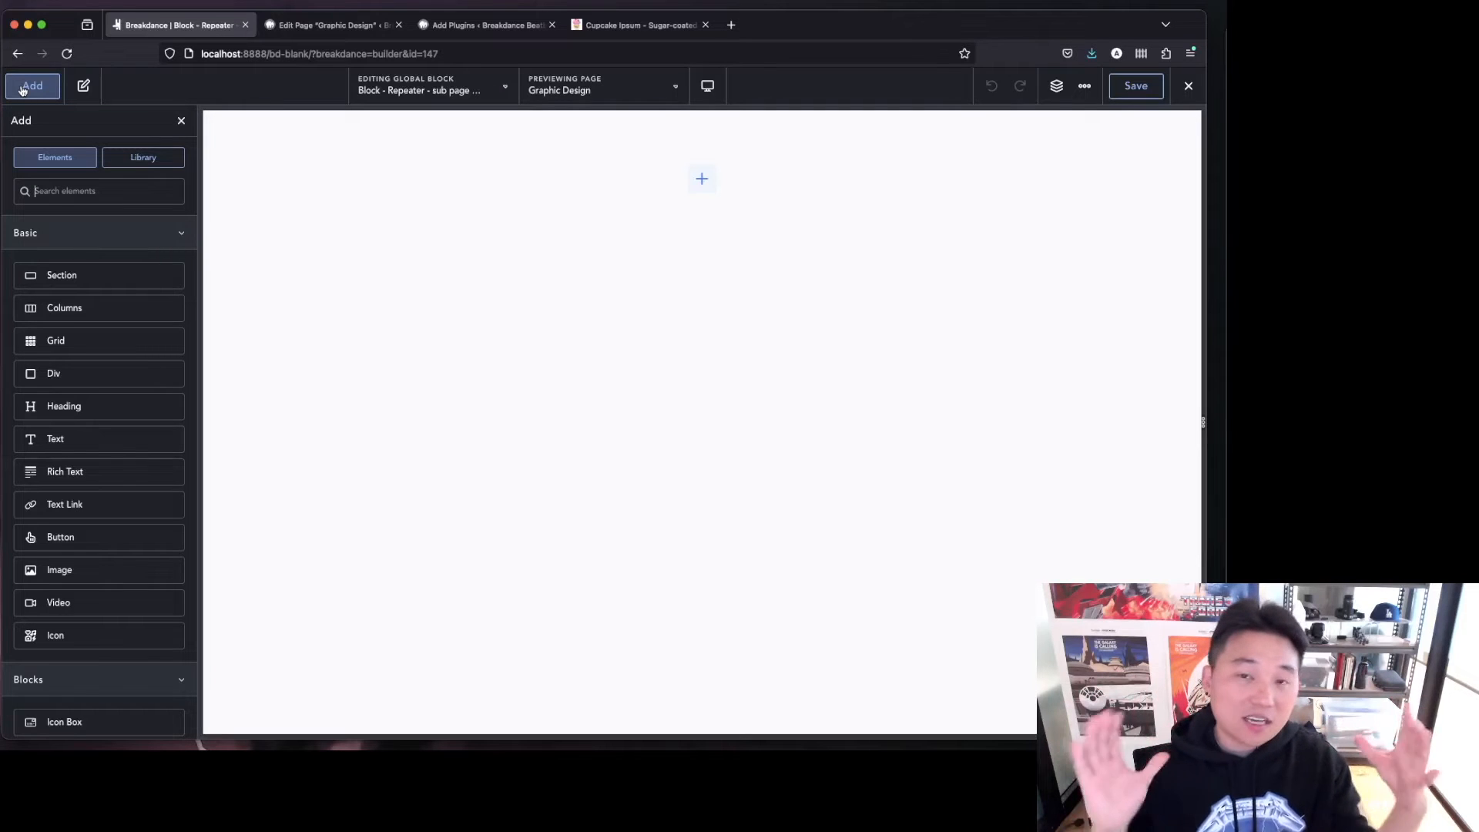
left_click(137, 271)
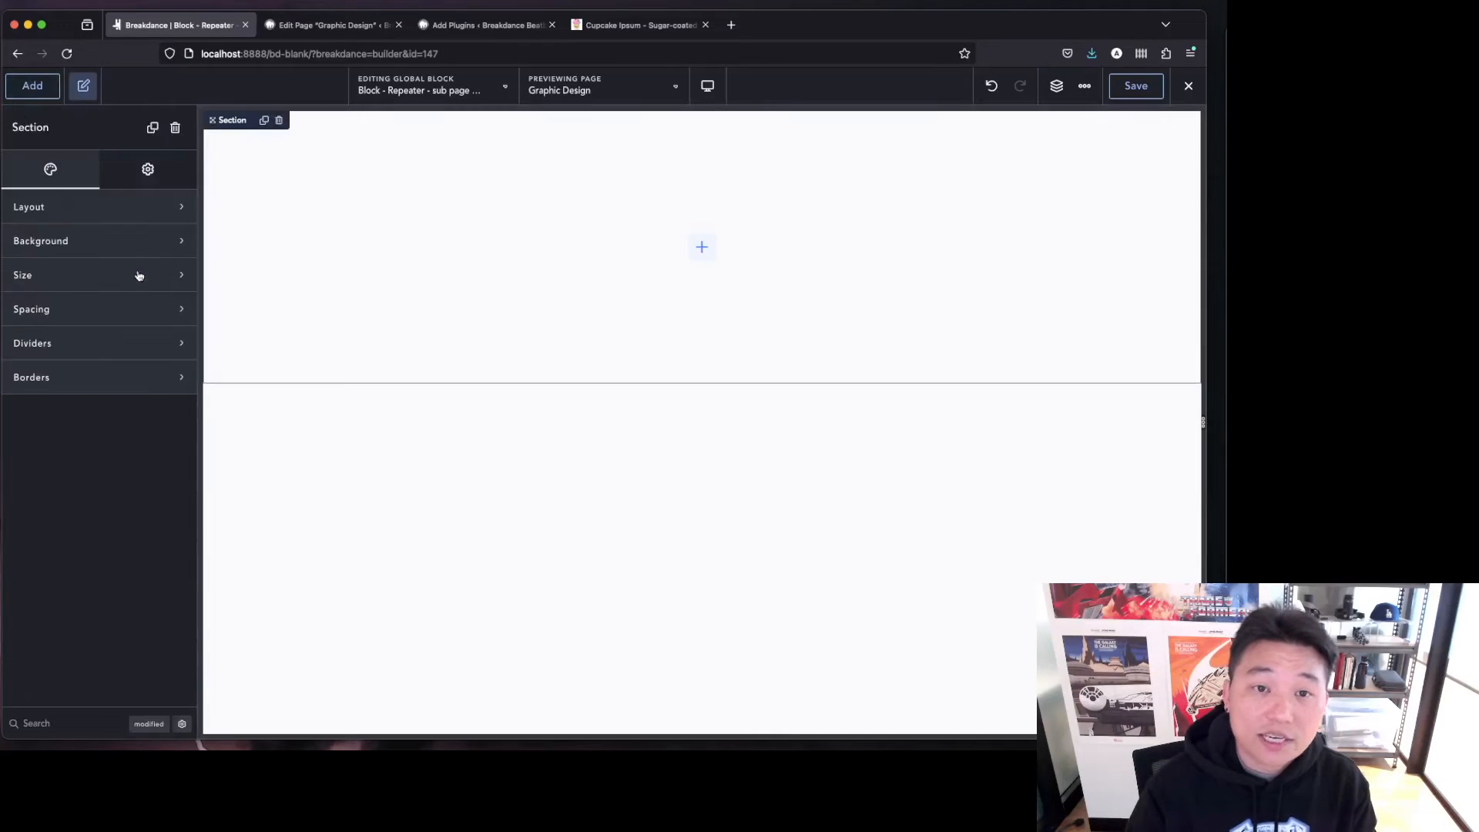
Set the section's background to an image bound to the dynamic ACF Section Image field.
left_click(121, 239)
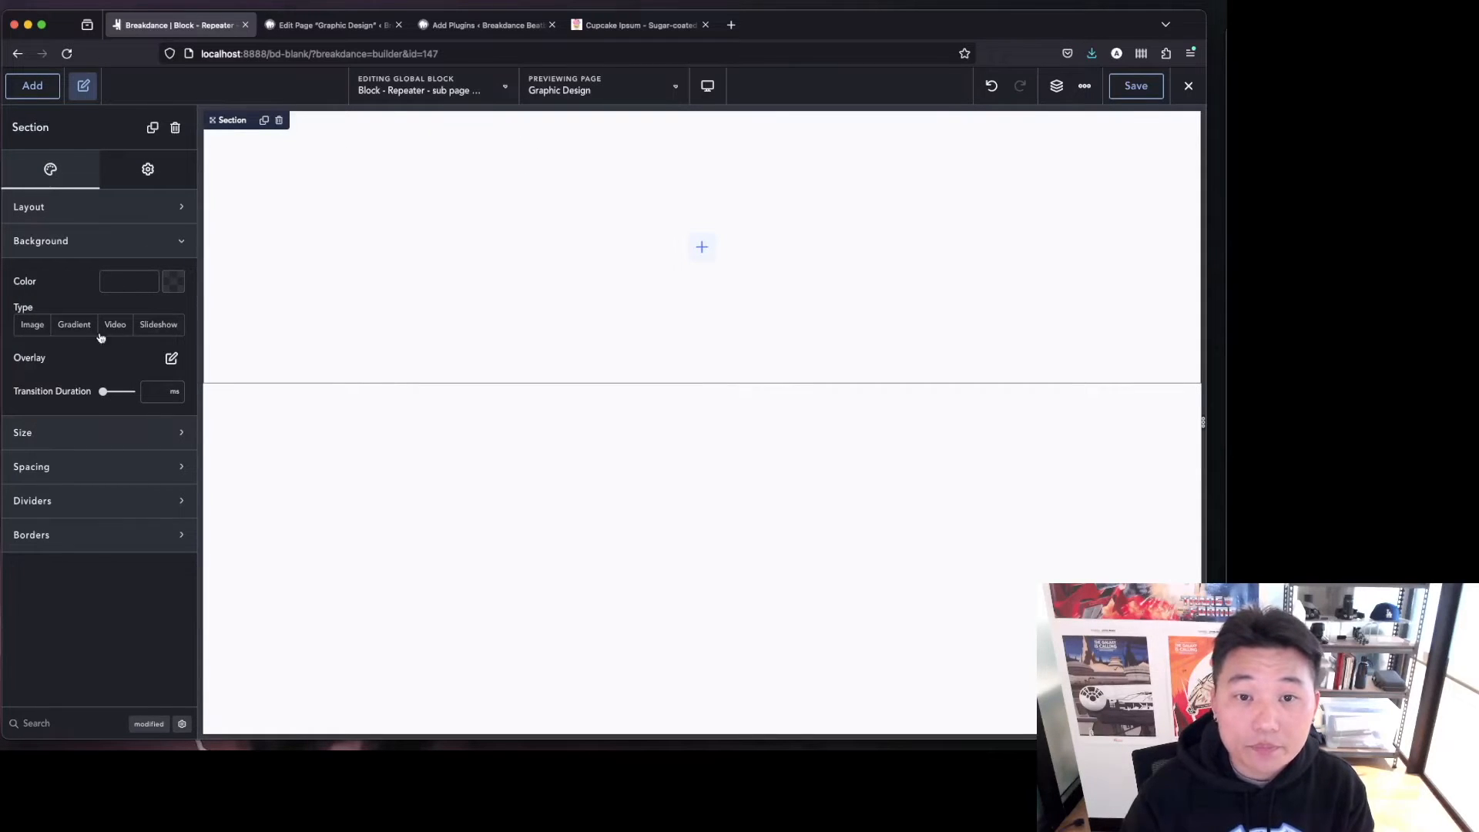
left_click(41, 329)
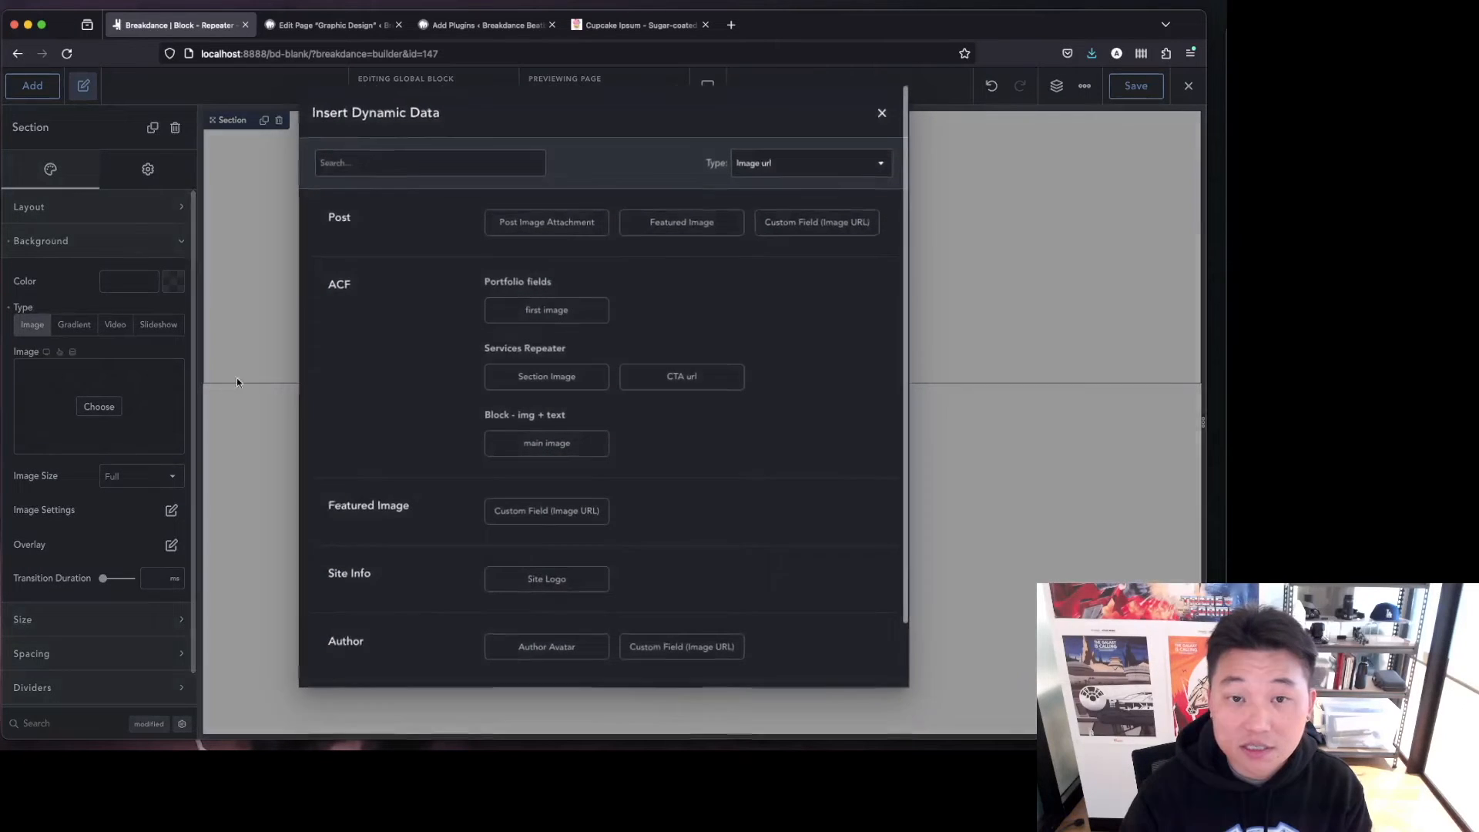
left_click(72, 352)
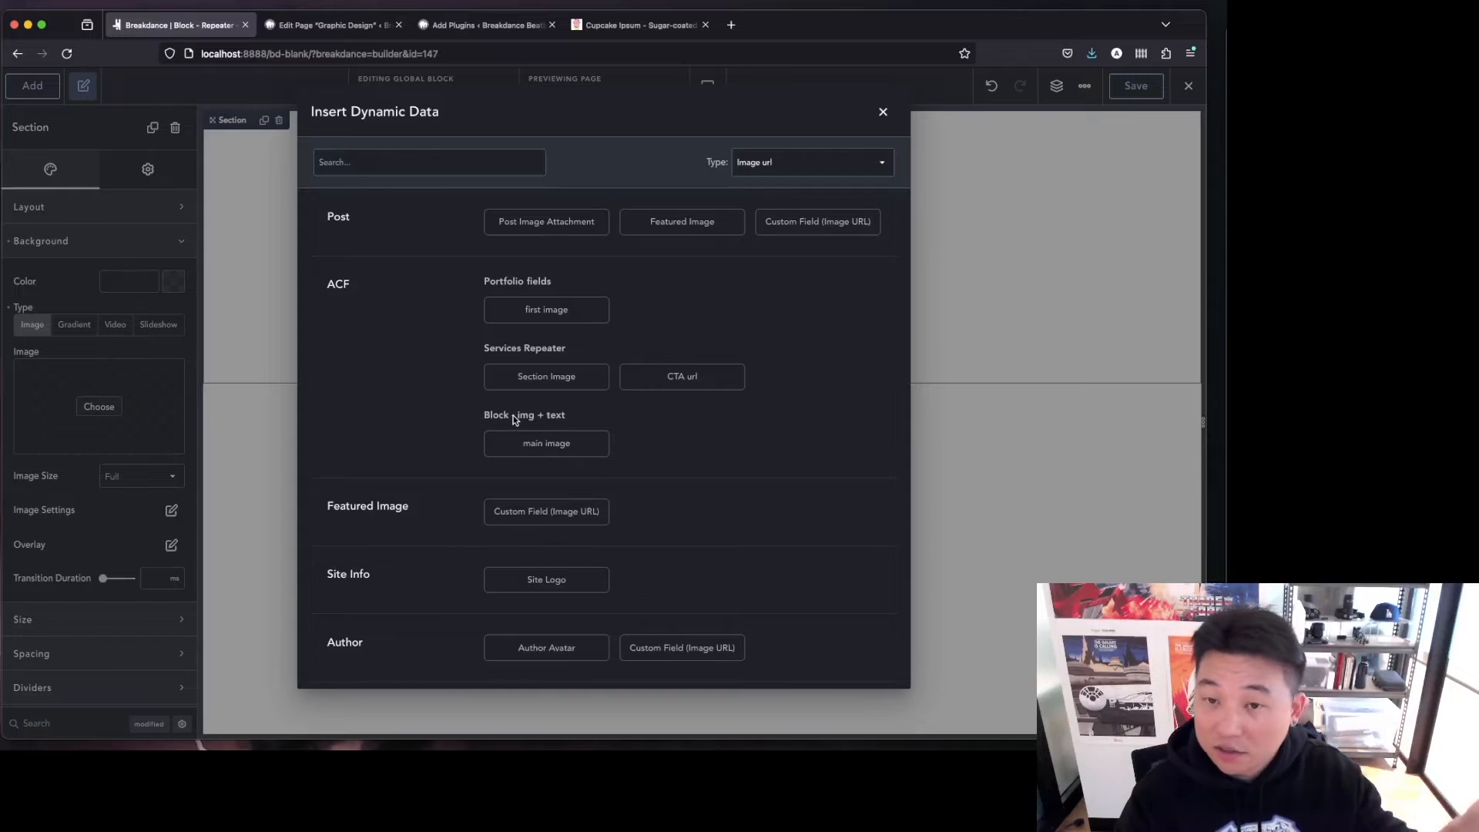
left_click(543, 379)
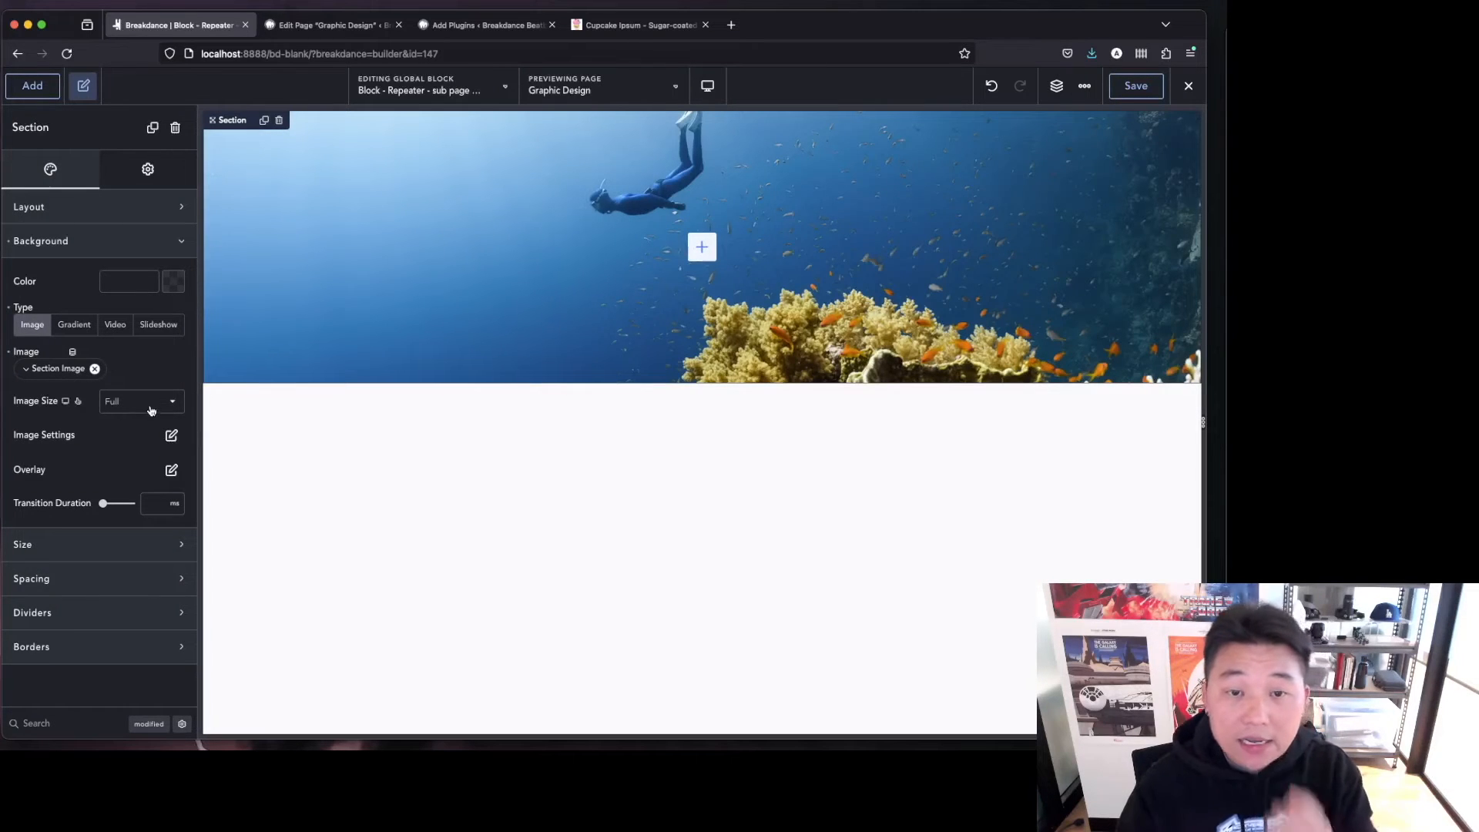
Add a Heading, a Text element and a Button inside the section.
left_click(43, 87)
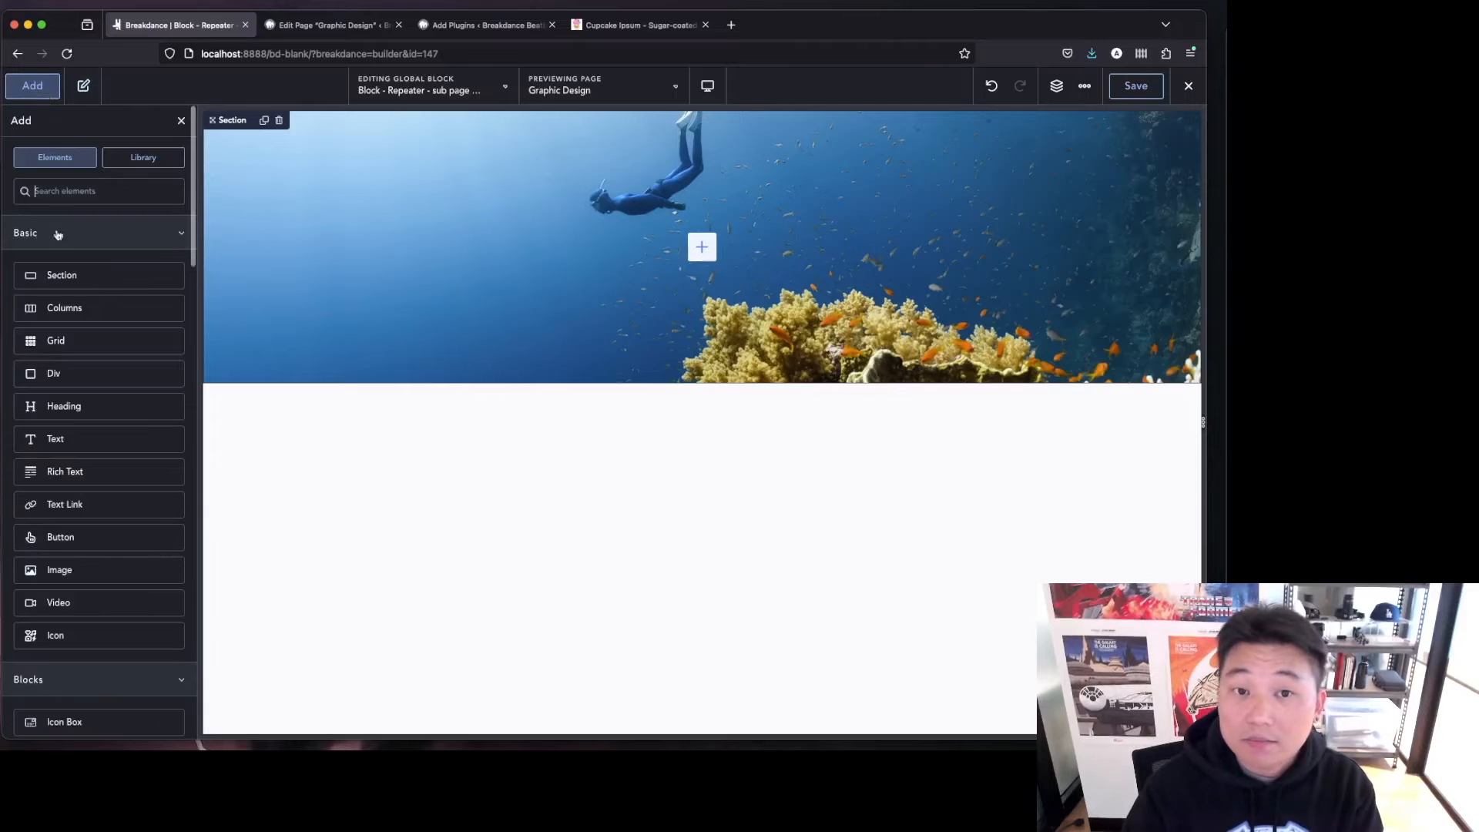
left_click(81, 407)
left_click(35, 86)
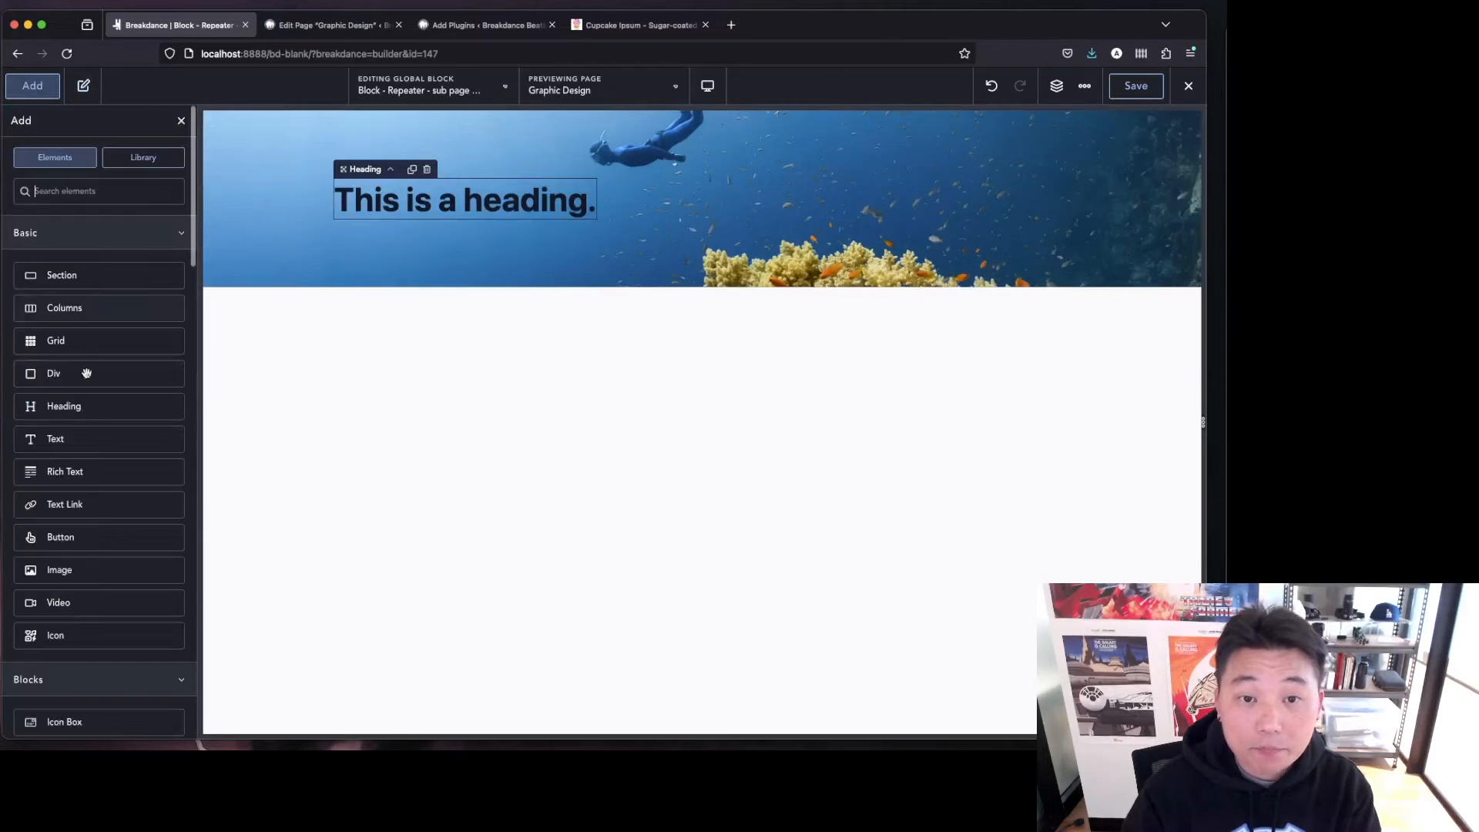
left_click(98, 439)
left_click(34, 92)
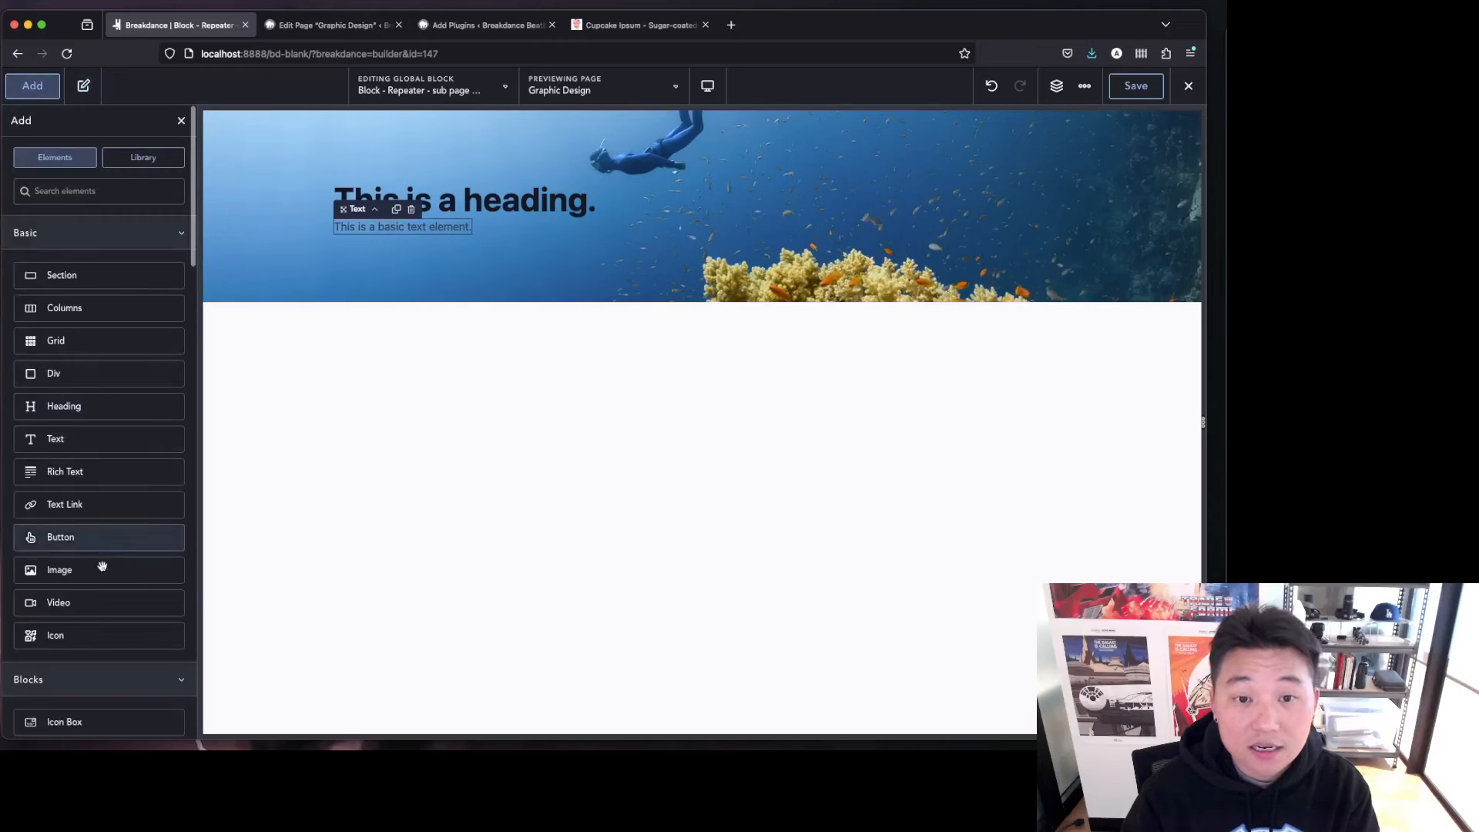
left_click(99, 537)
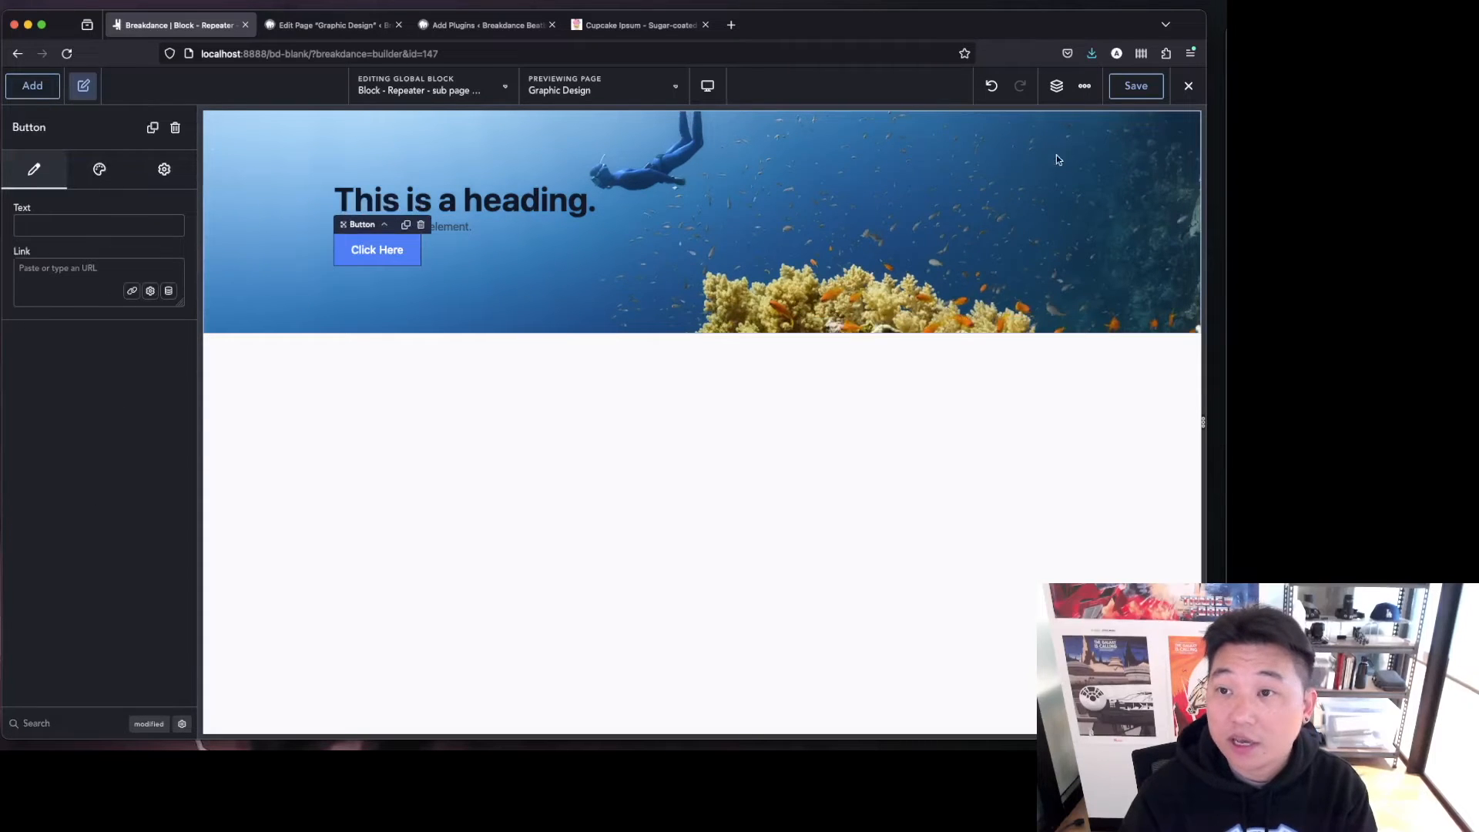
Bind the heading's text to the dynamic ACF Section Heading field from the Services Repeater.
left_click(214, 192)
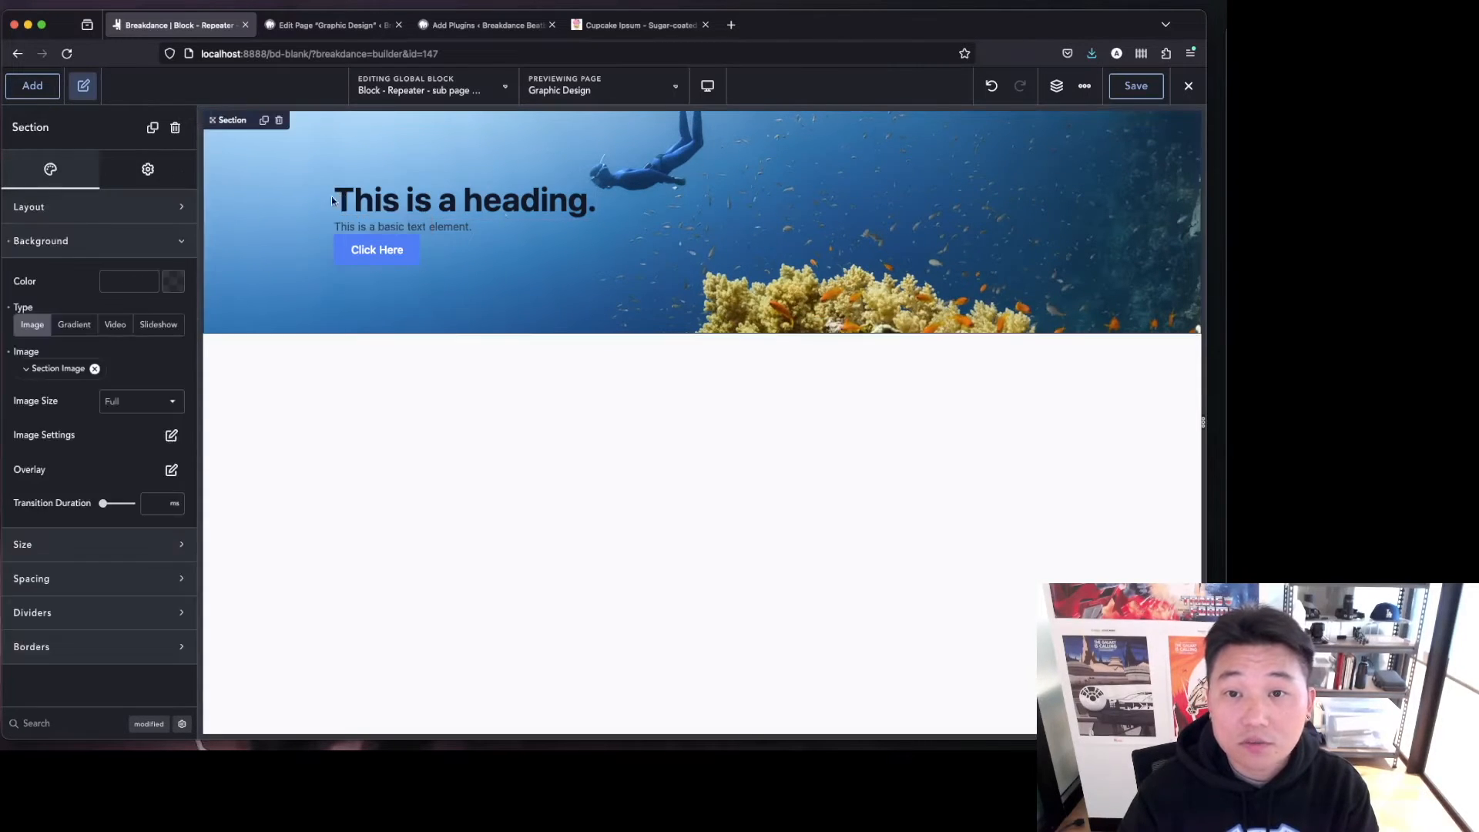
left_click(520, 215)
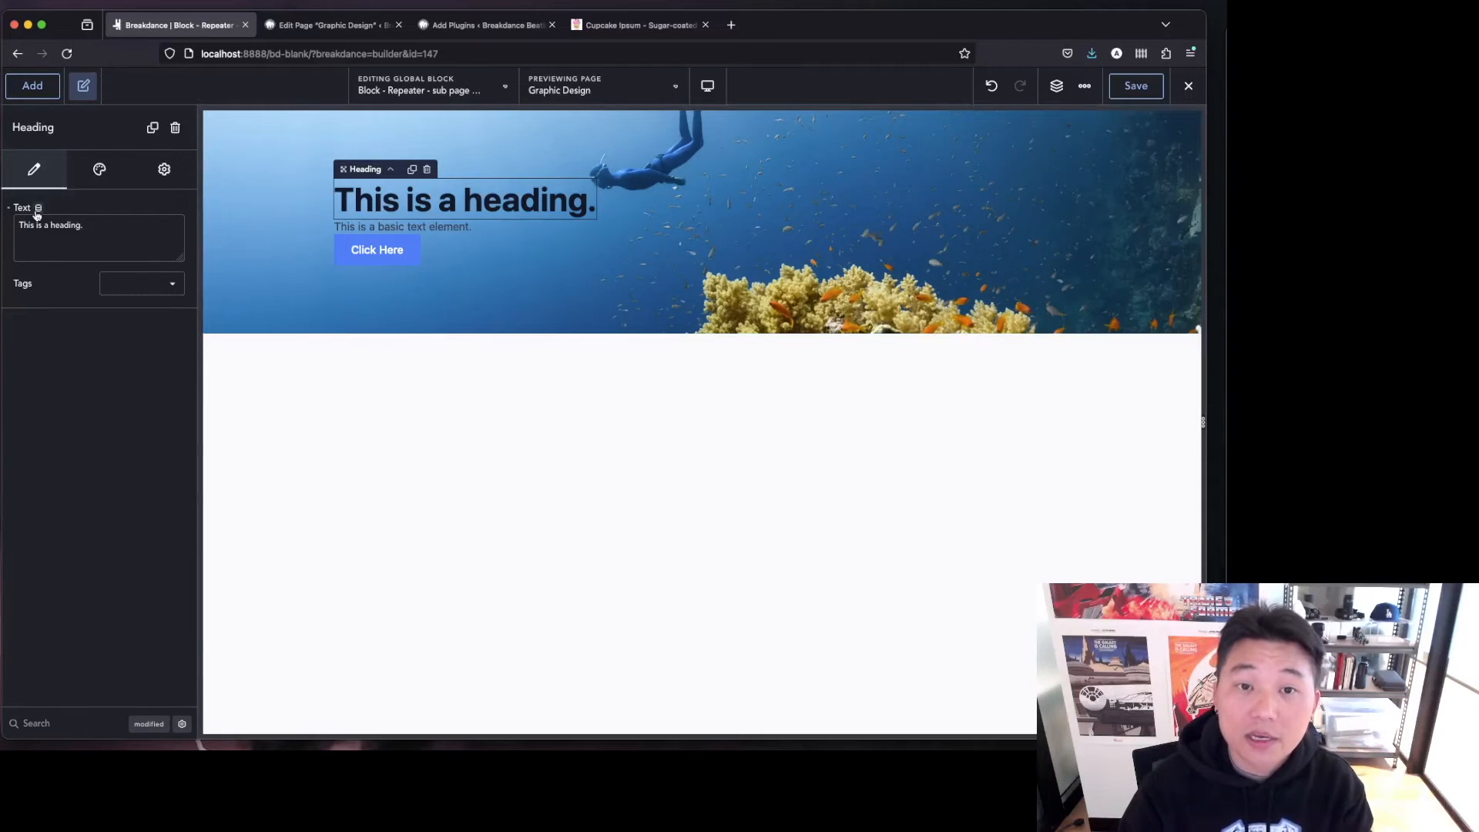
left_click(38, 208)
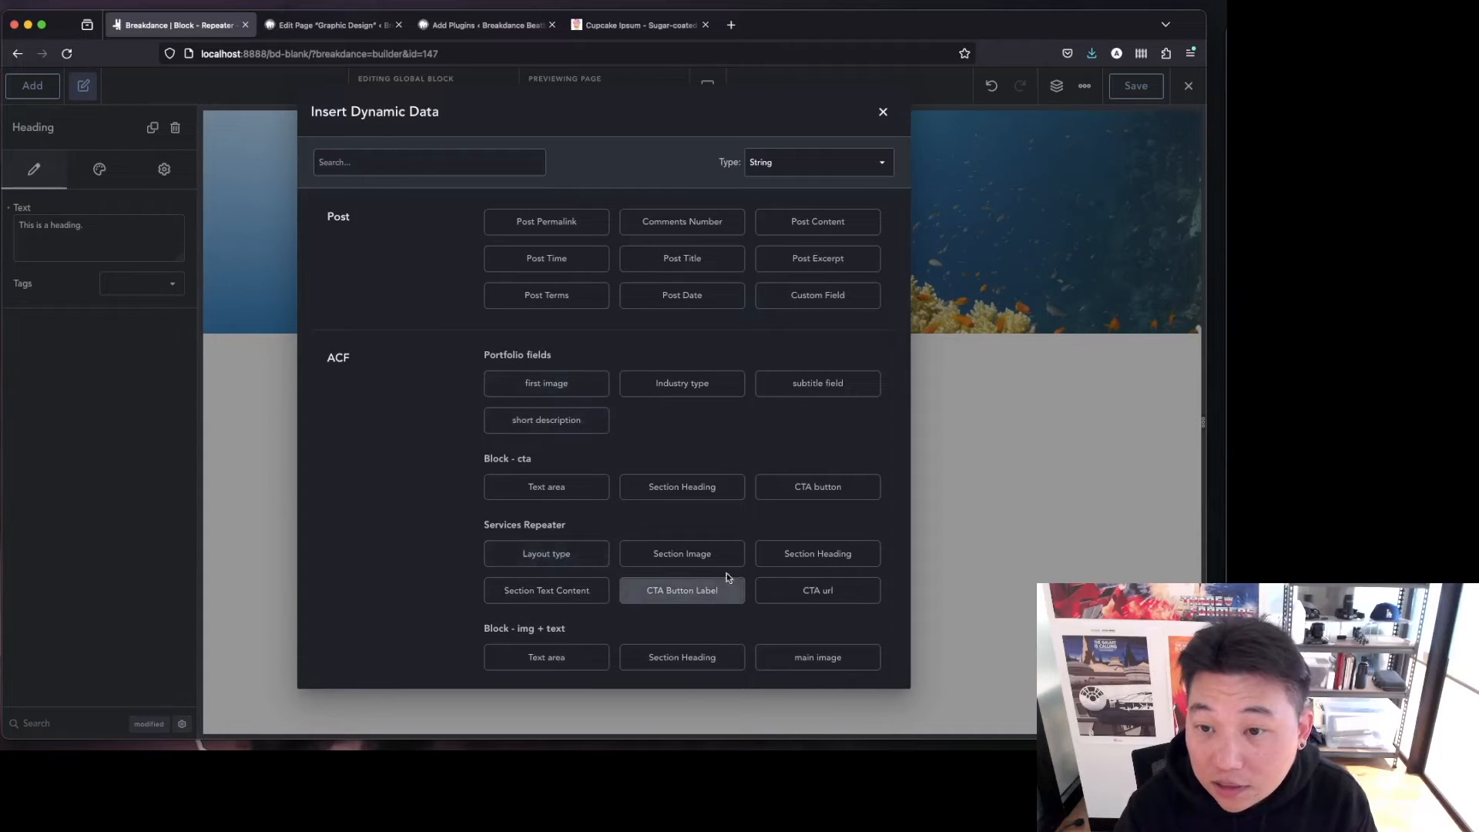
left_click(801, 555)
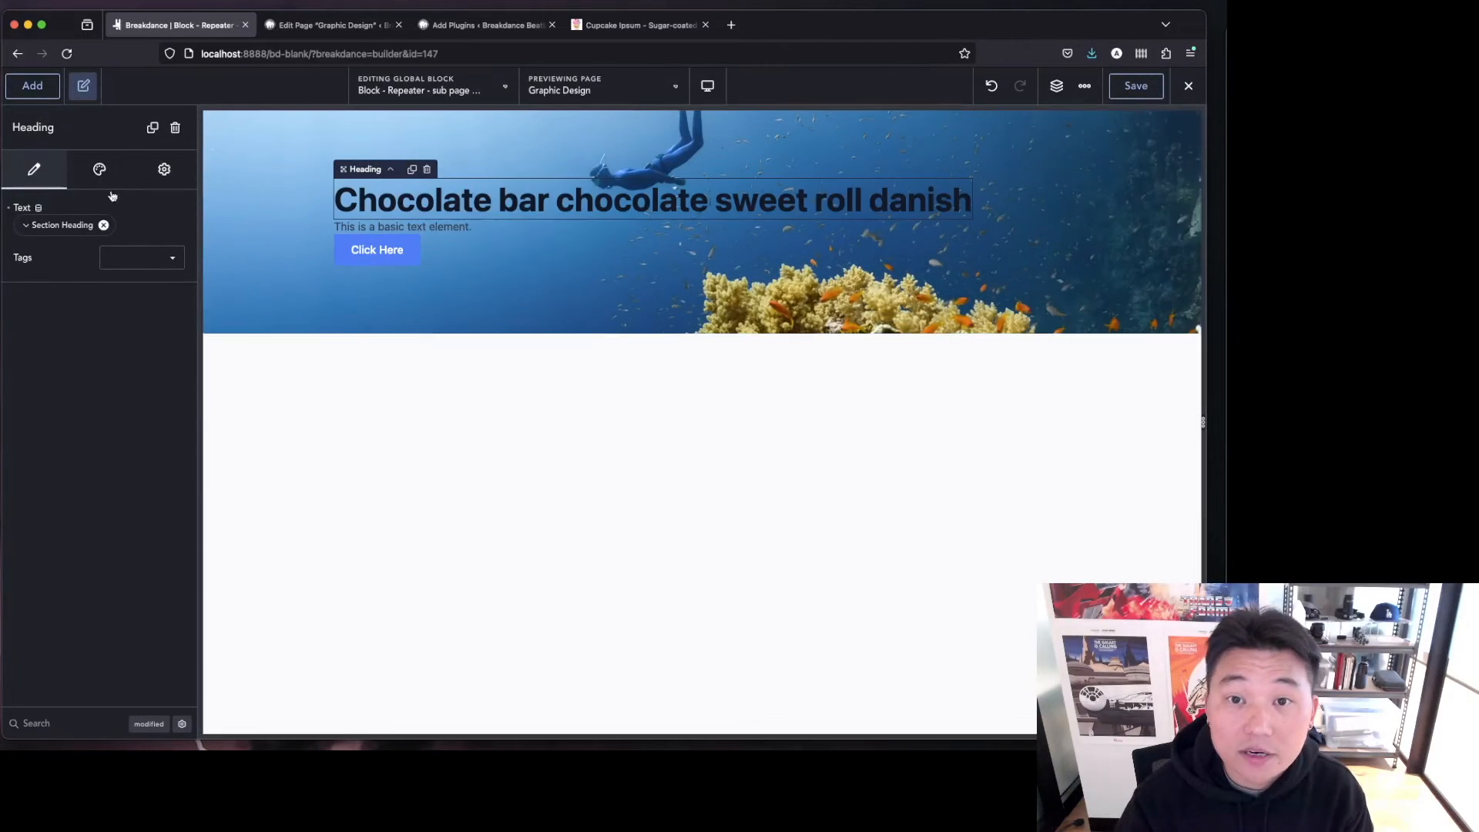
Bind the text element's content to the dynamic ACF Section Text Content field from the Services Repeater.
left_click(419, 225)
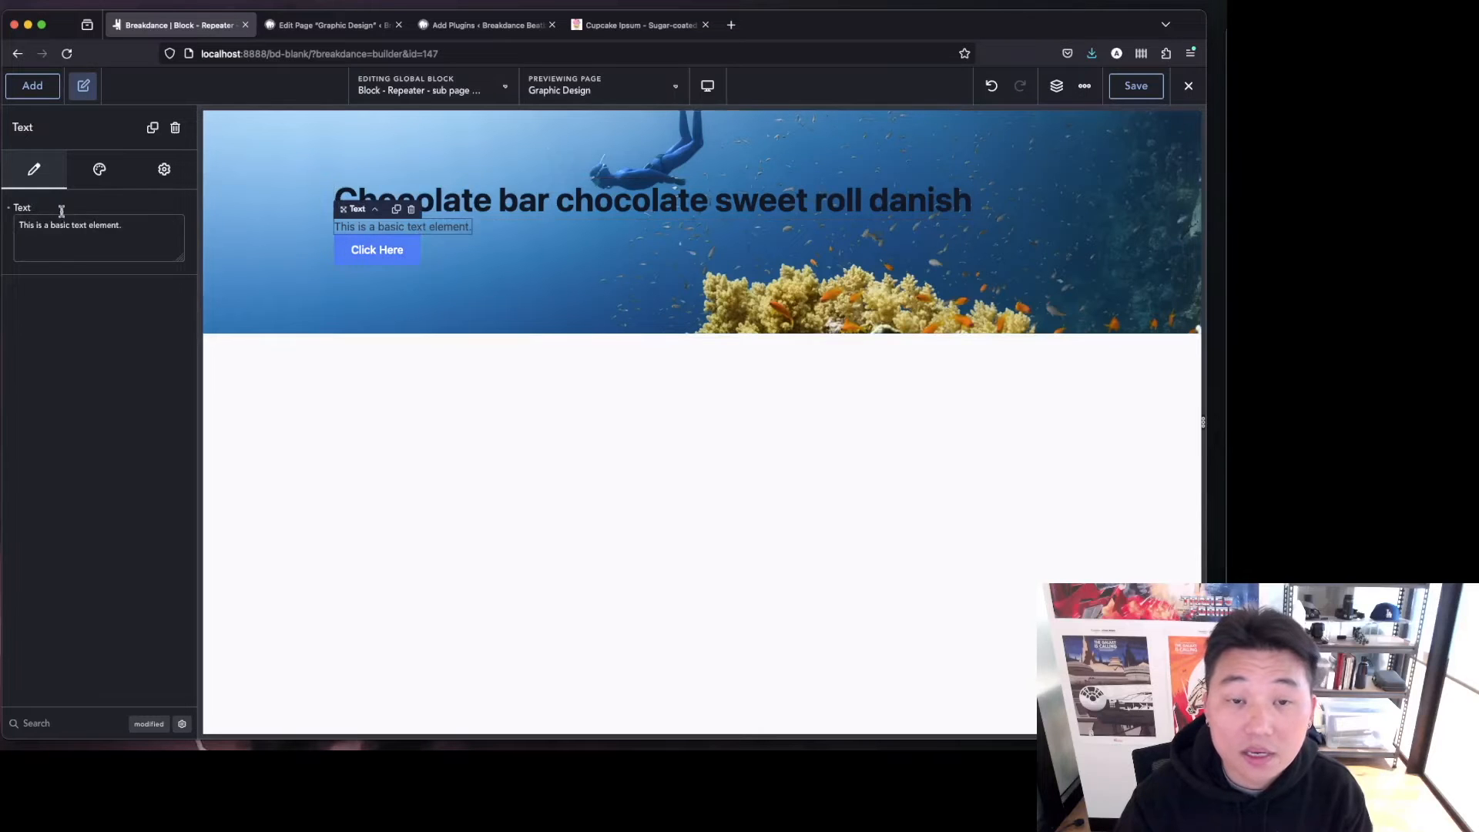
left_click(38, 207)
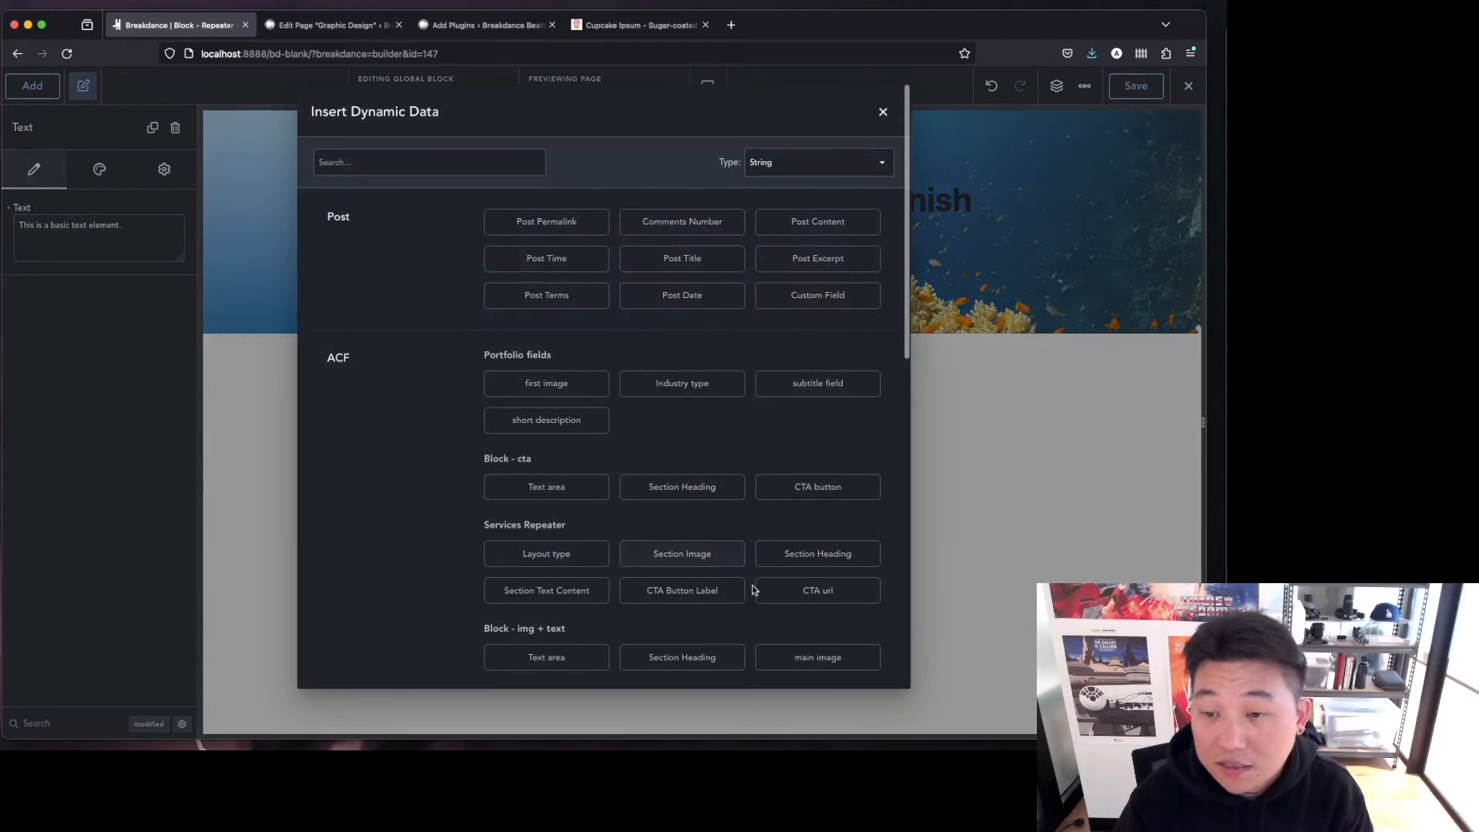
left_click(580, 595)
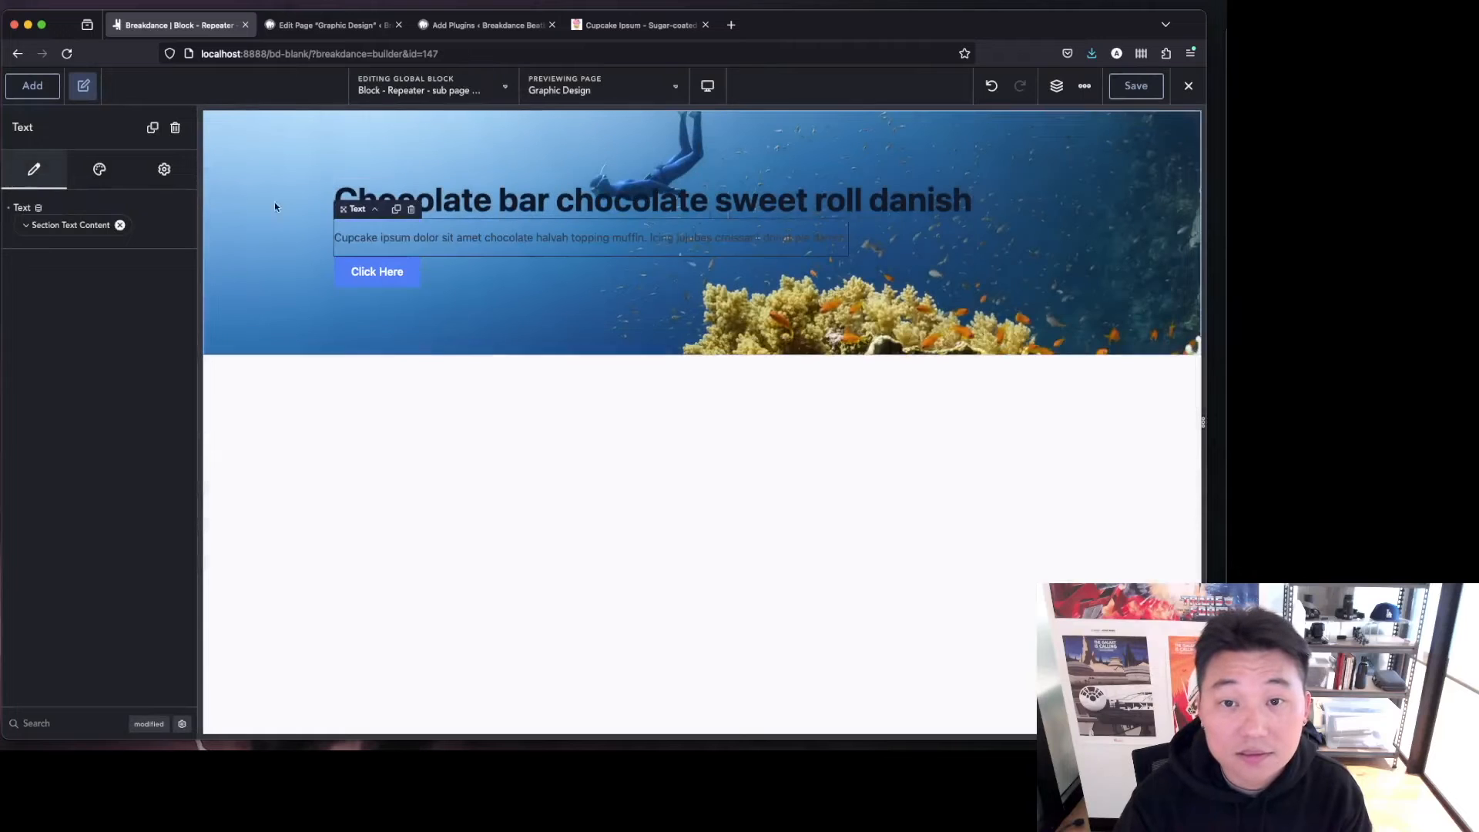
Bind the button's text to the dynamic CTA Button Label field and its link to the CTA button field.
left_click(383, 274)
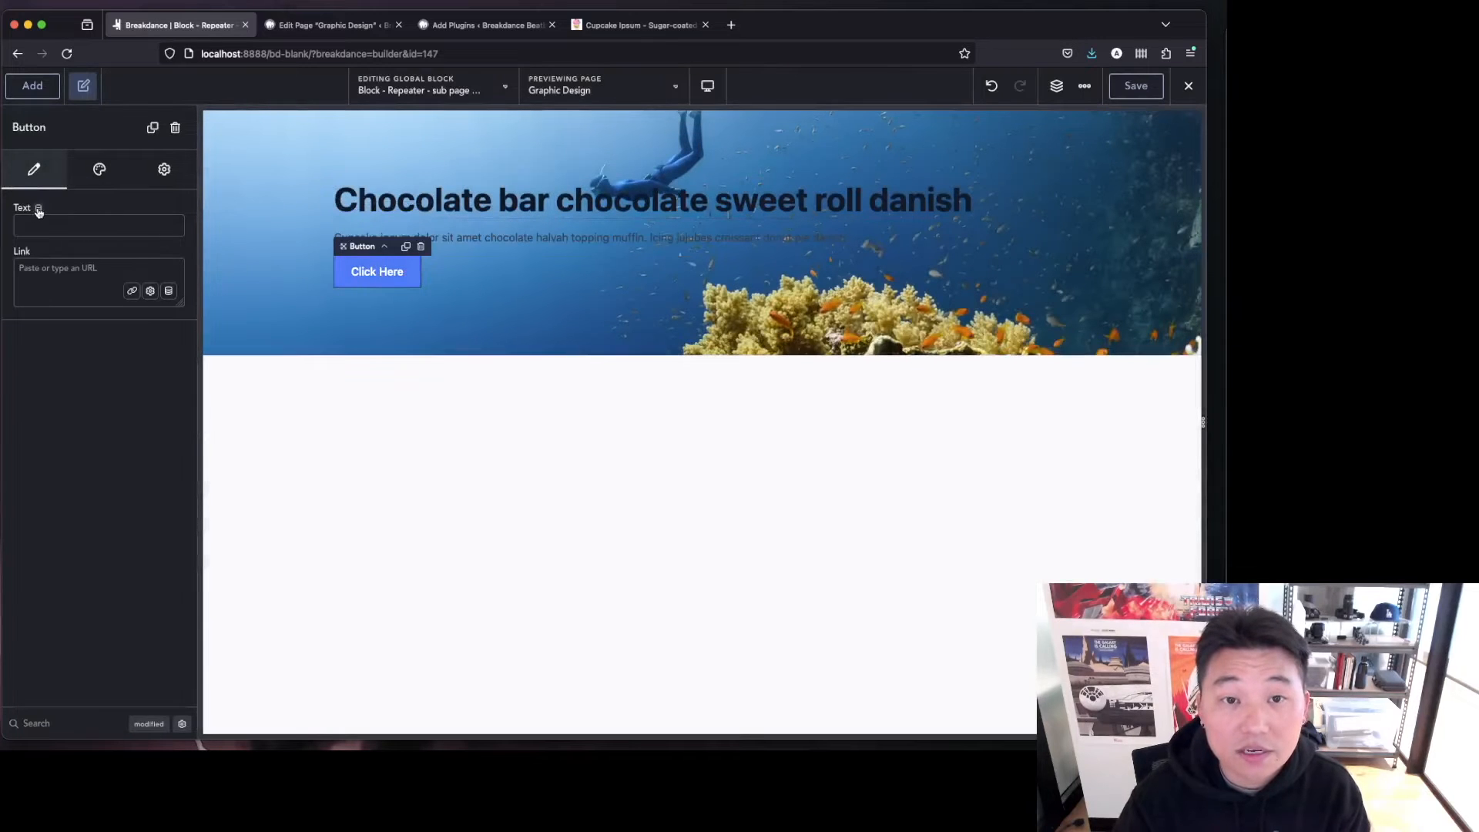
left_click(38, 208)
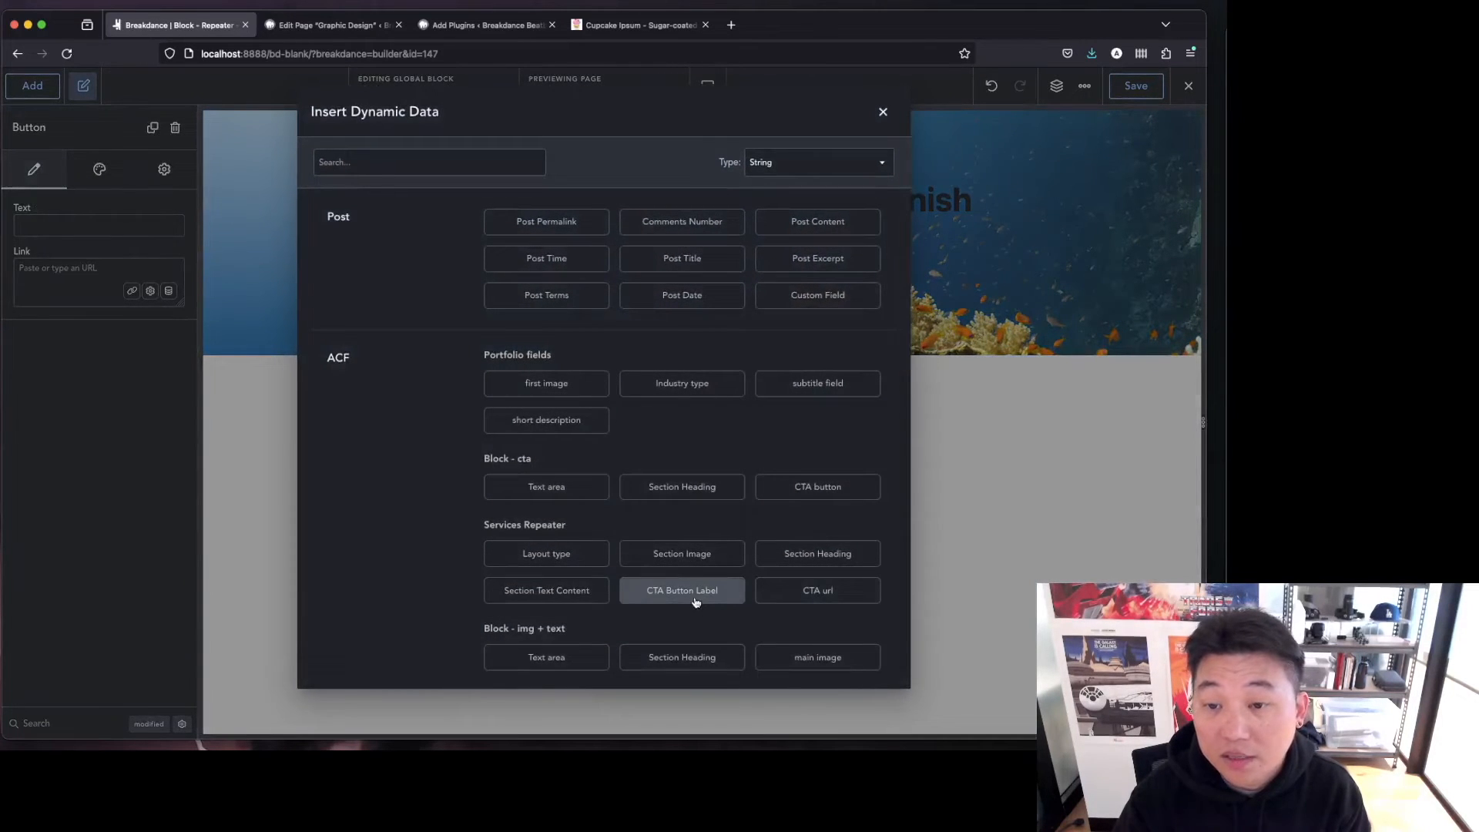
left_click(682, 592)
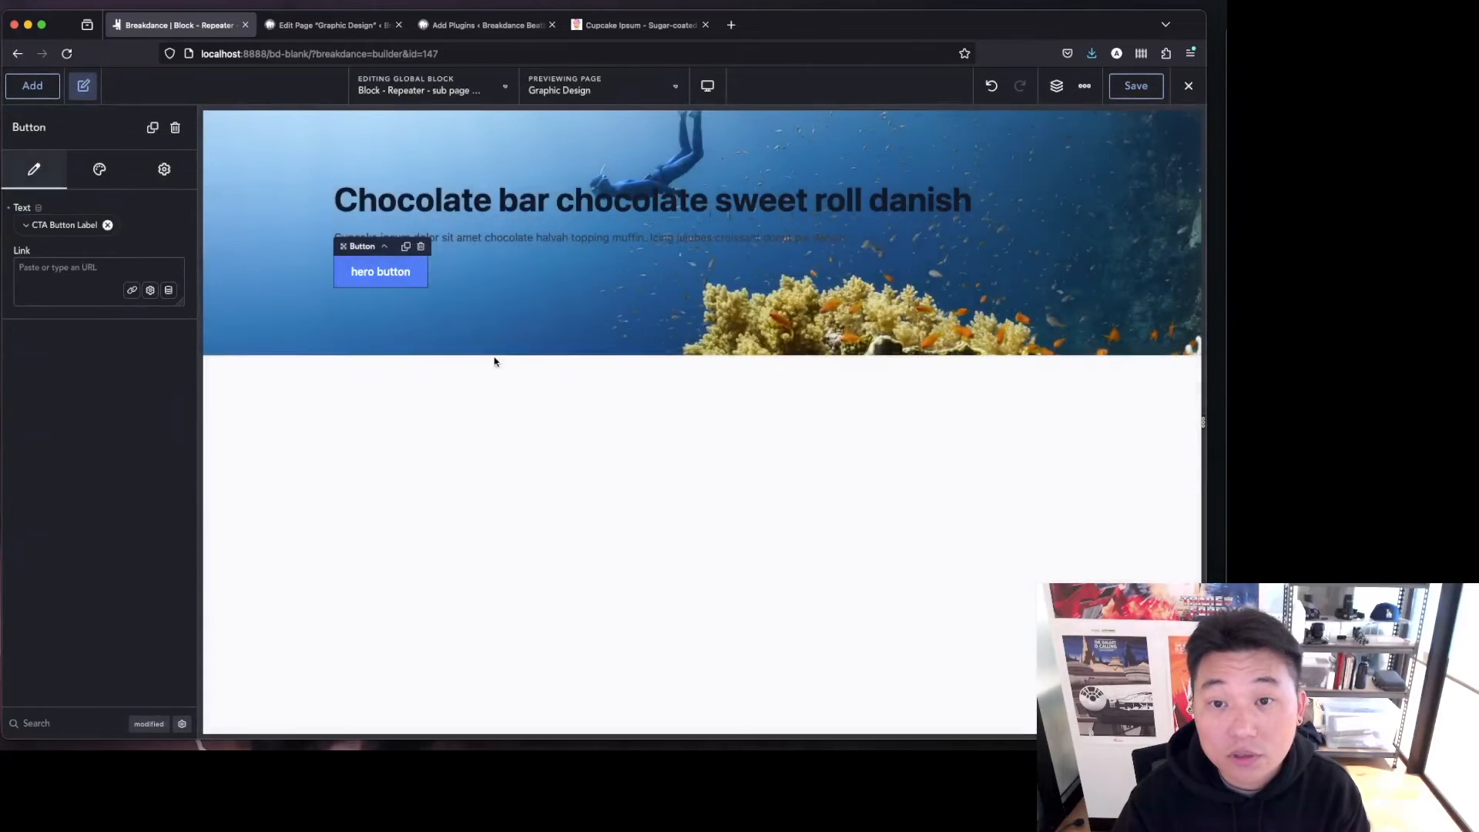
left_click(168, 291)
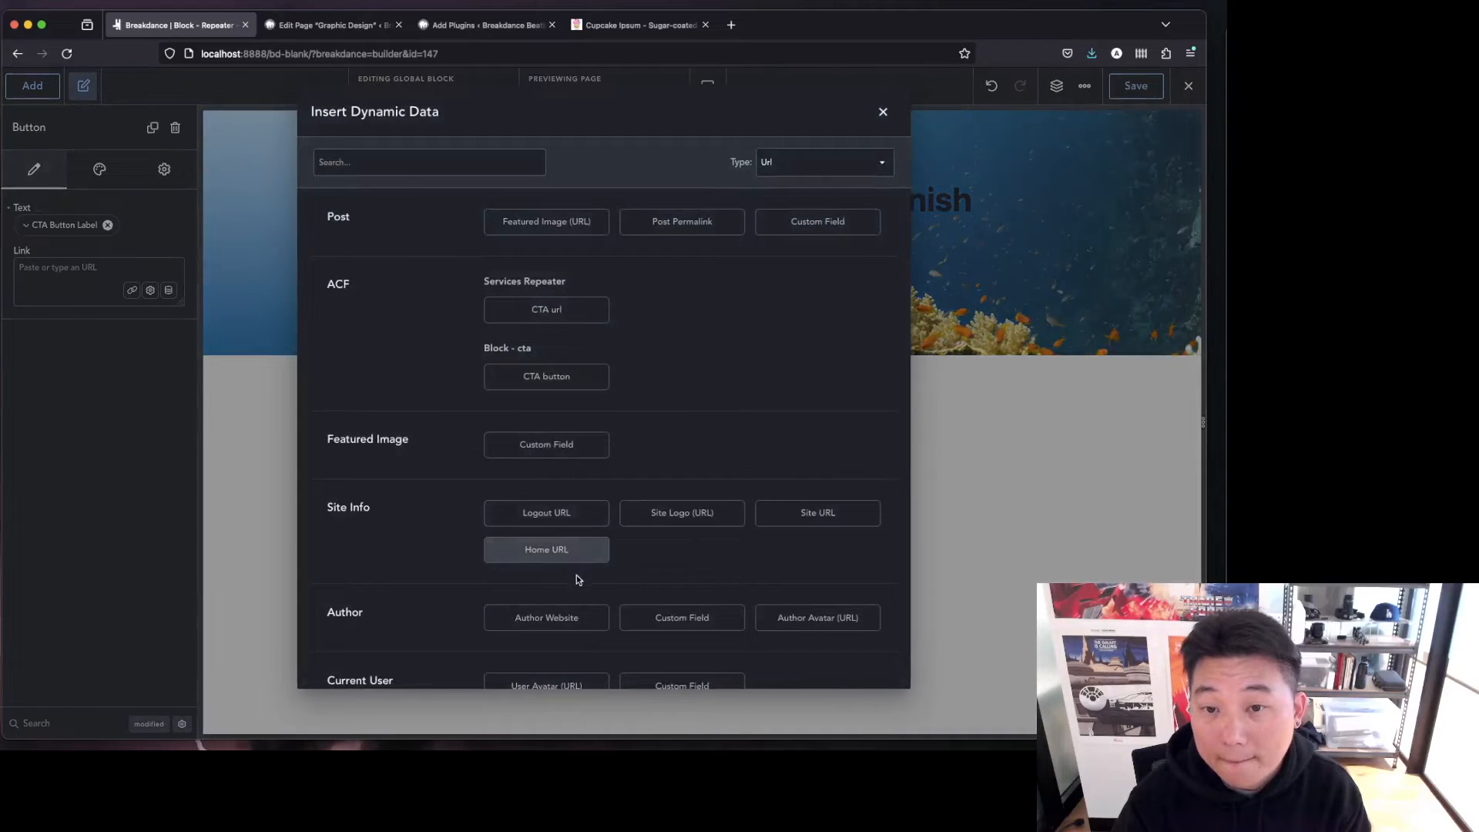
left_click(532, 376)
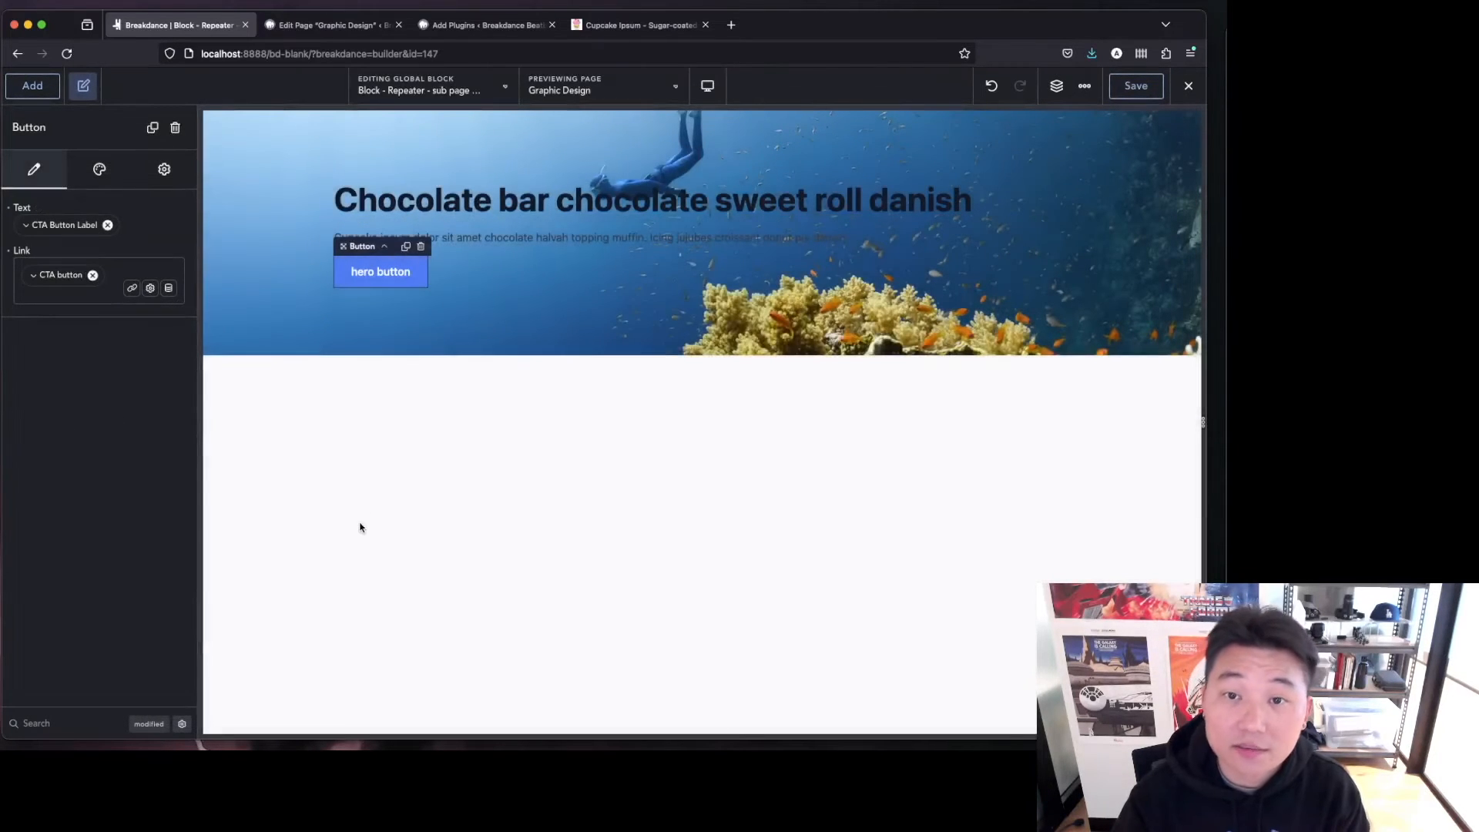
Set the heading's typography color to white #FFFFFF.
left_click(232, 302)
left_click(343, 200)
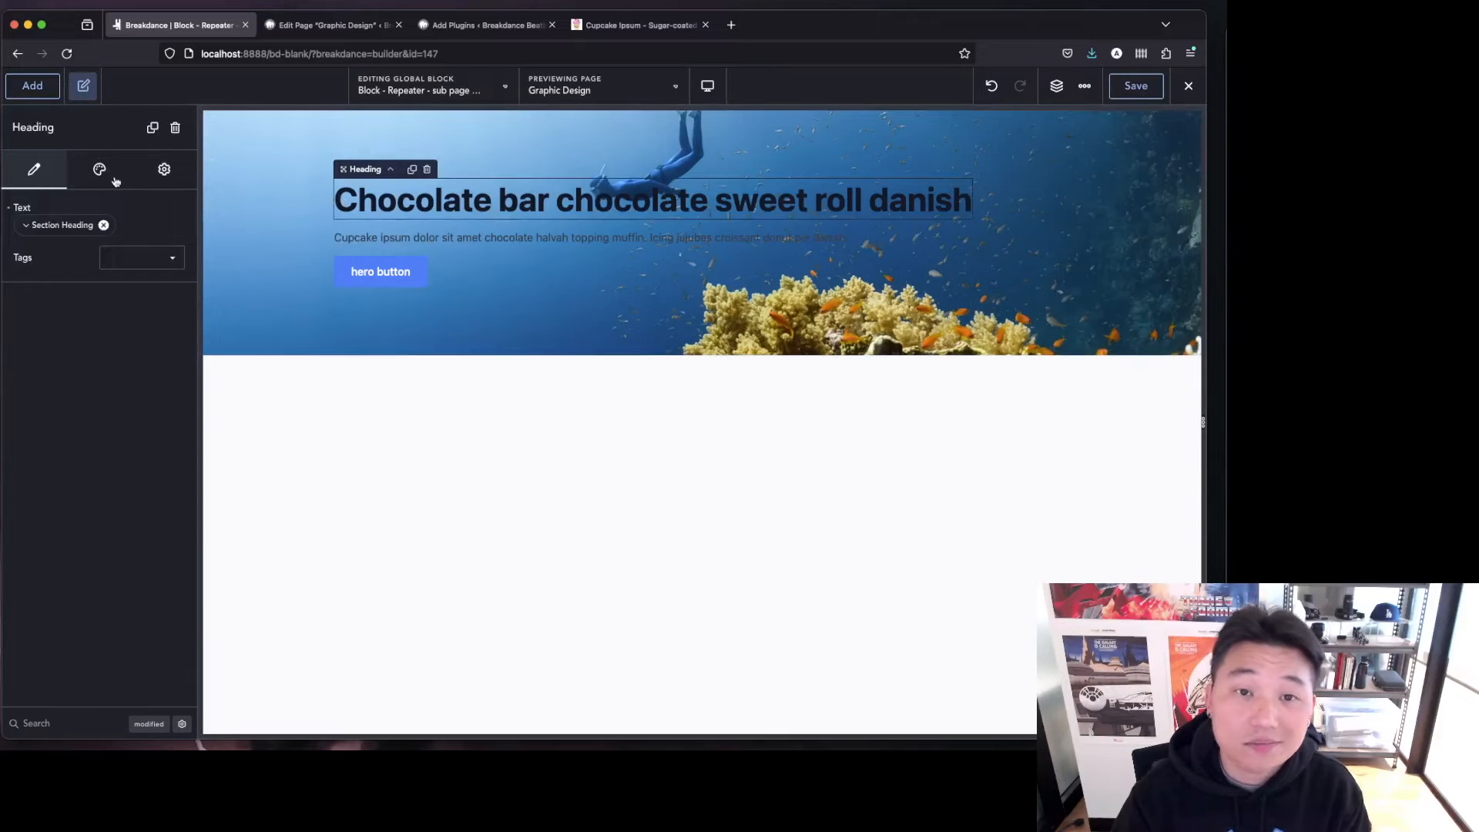
left_click(102, 171)
left_click(119, 213)
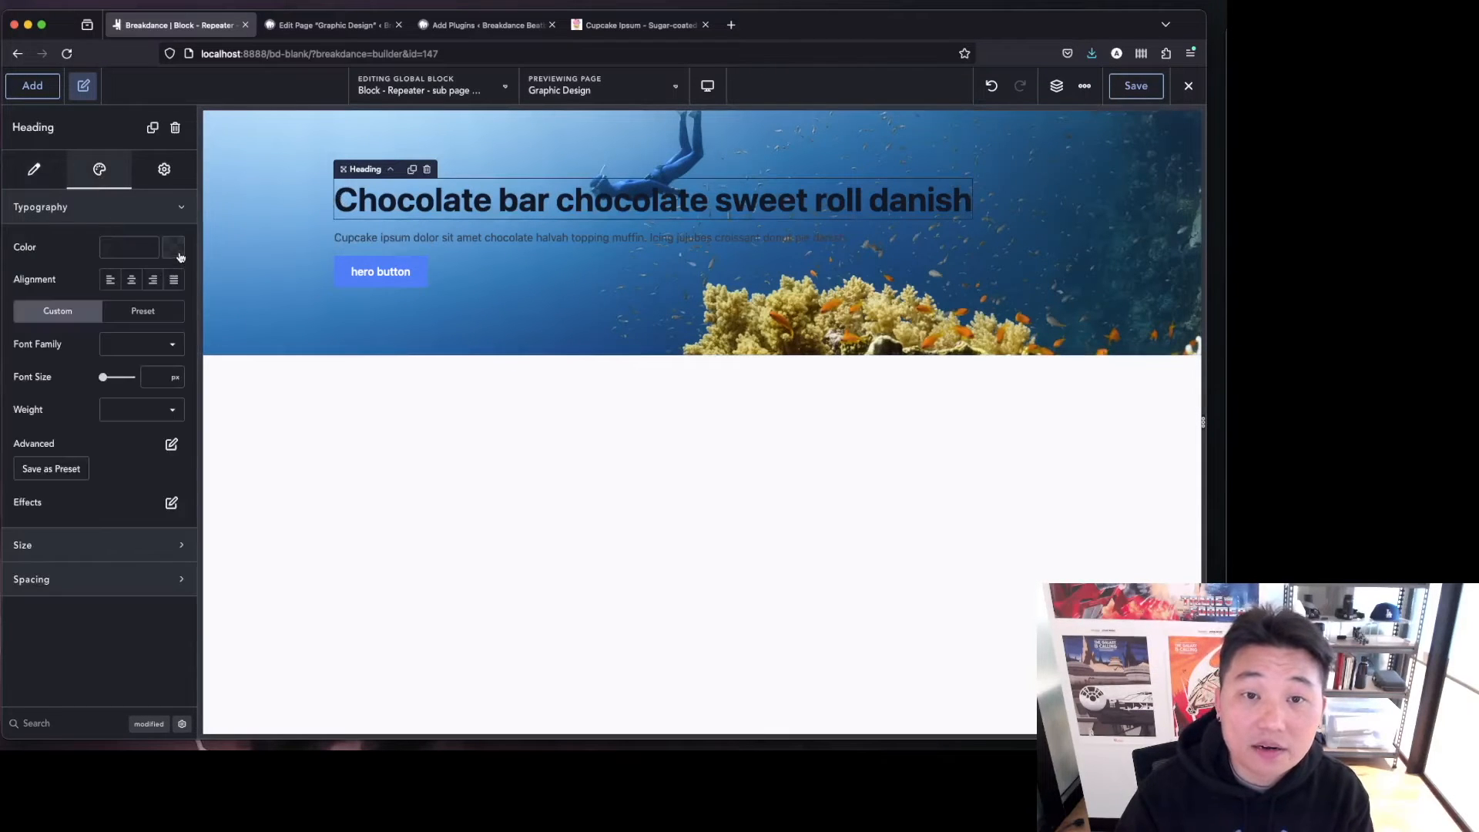
left_click(172, 248)
left_click_drag(57, 336, 32, 290)
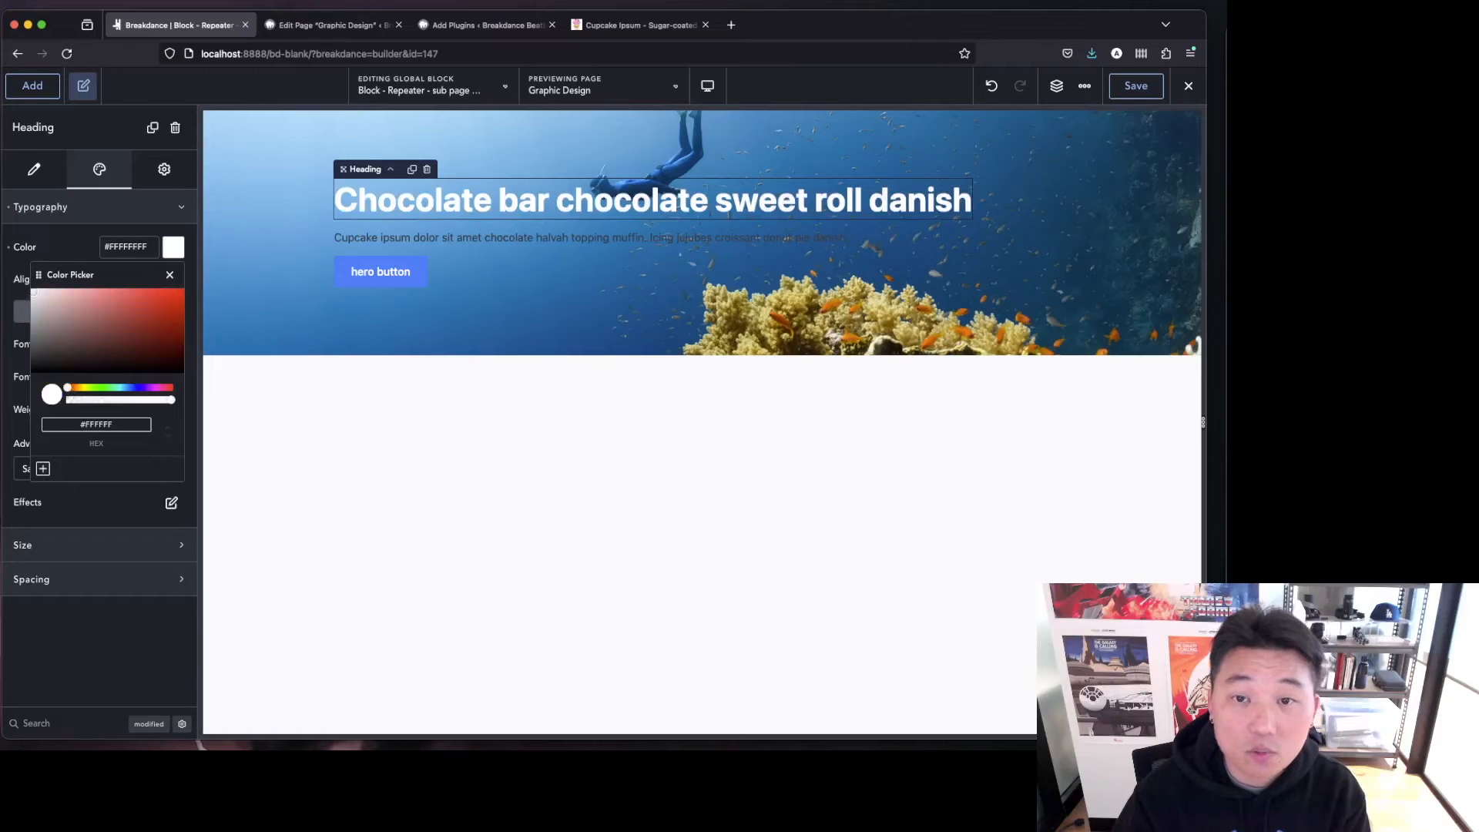
Set the text element's typography color to white #FFFFFF.
left_click(529, 242)
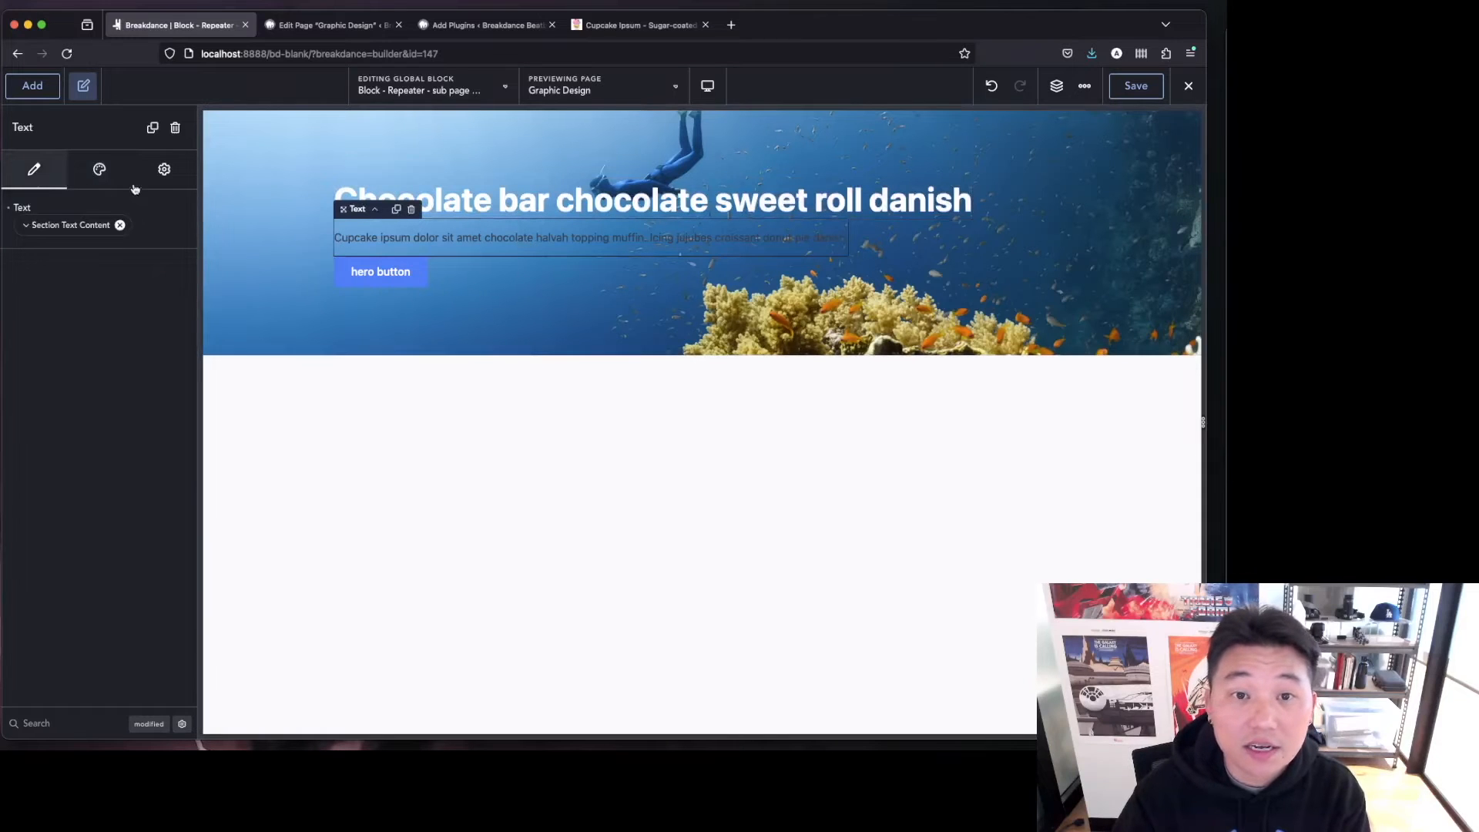
left_click(108, 180)
left_click(145, 215)
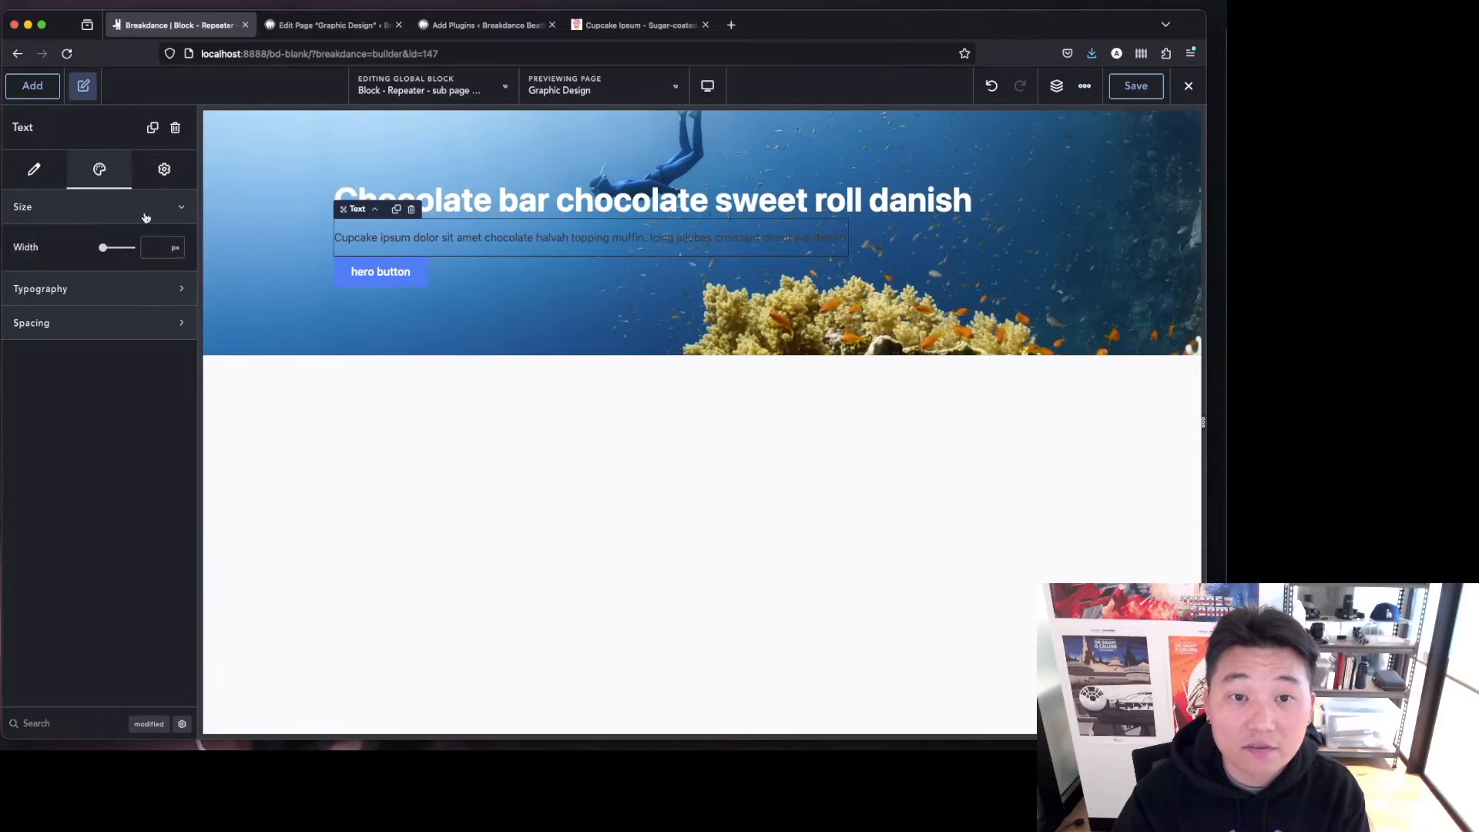
left_click(156, 286)
left_click(178, 331)
left_click(35, 375)
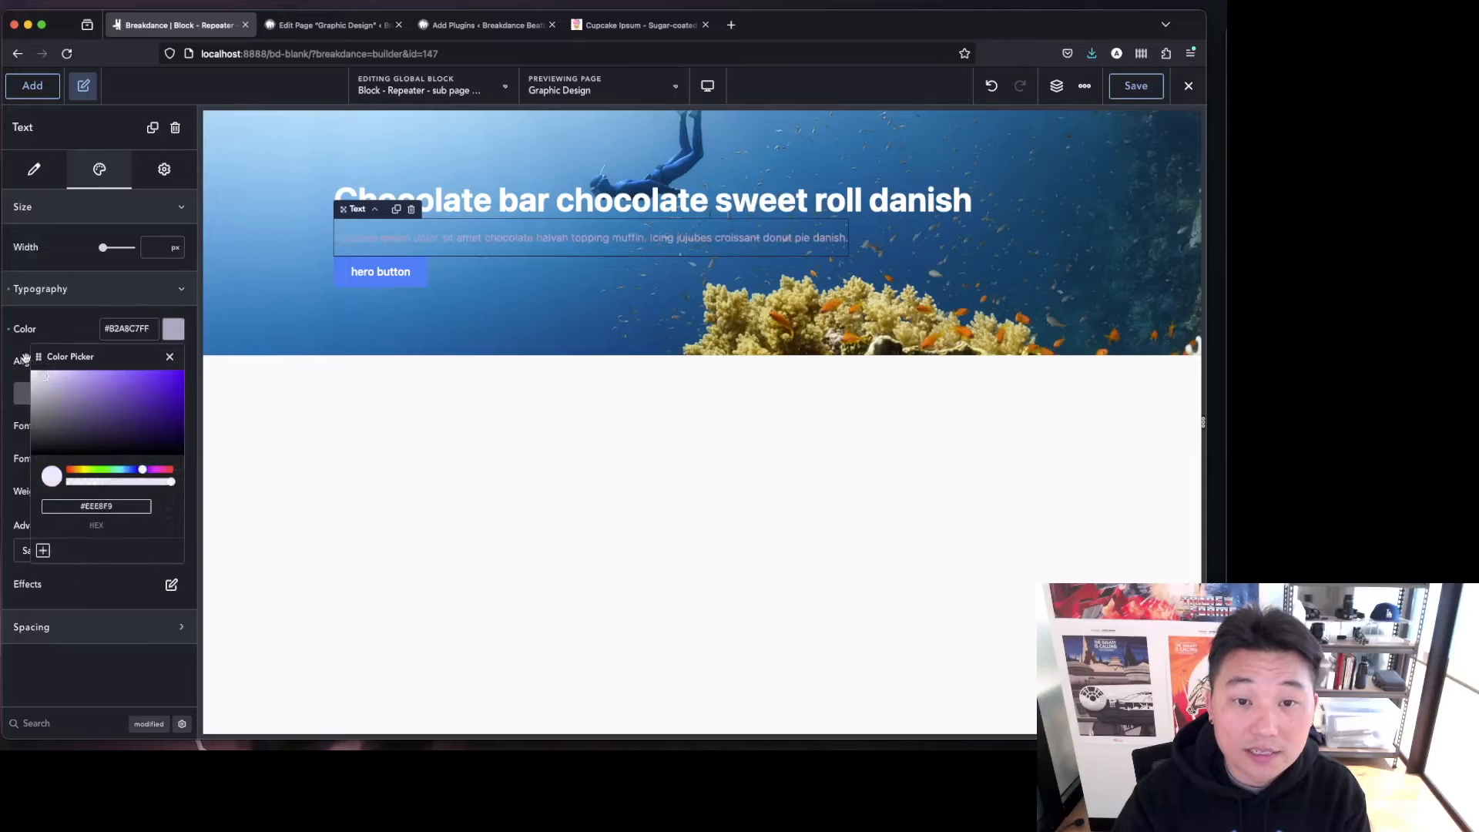
Save the white color as a global color named White.
left_click(43, 552)
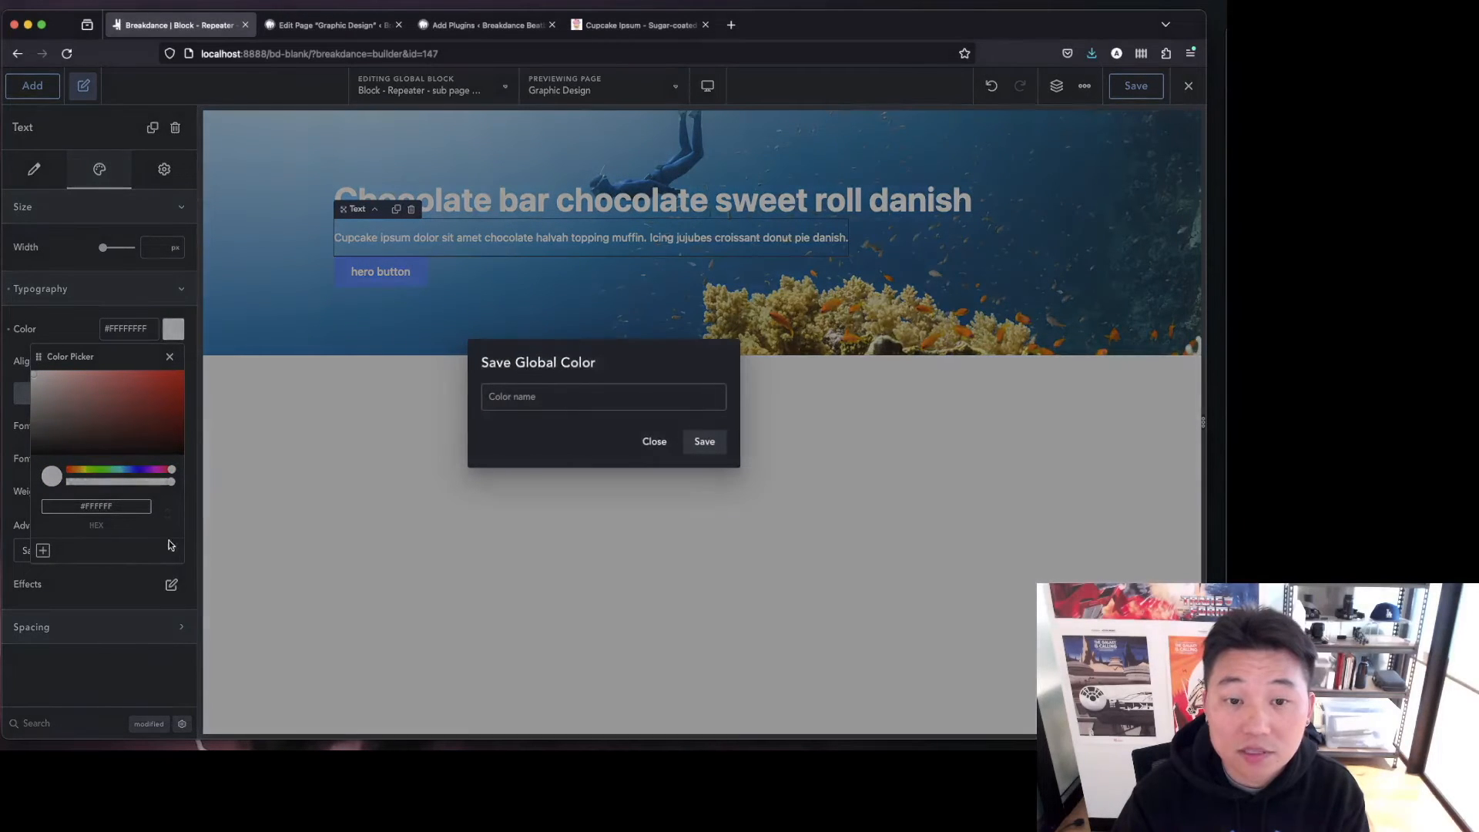
type("White")
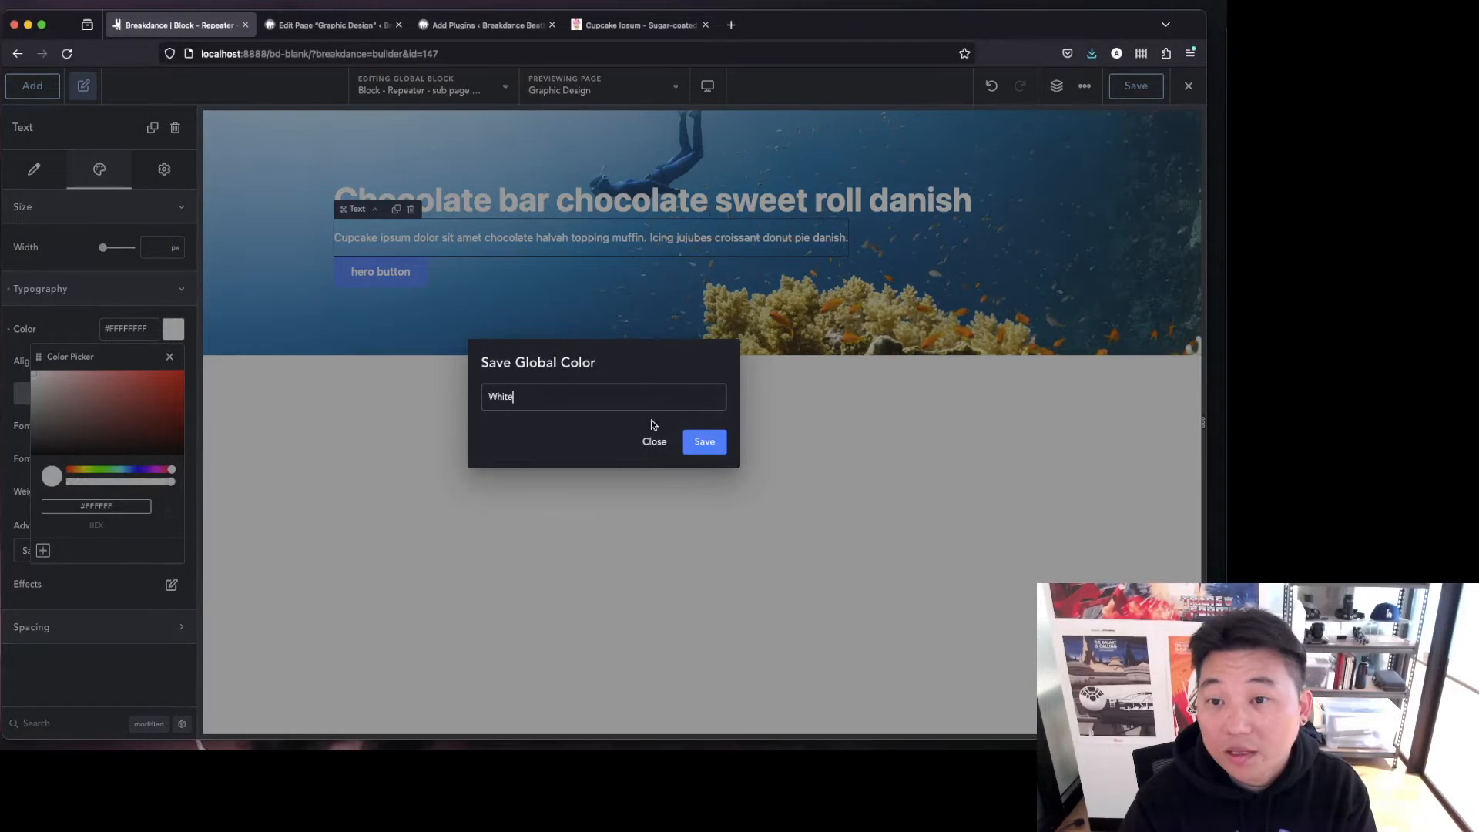
left_click(703, 441)
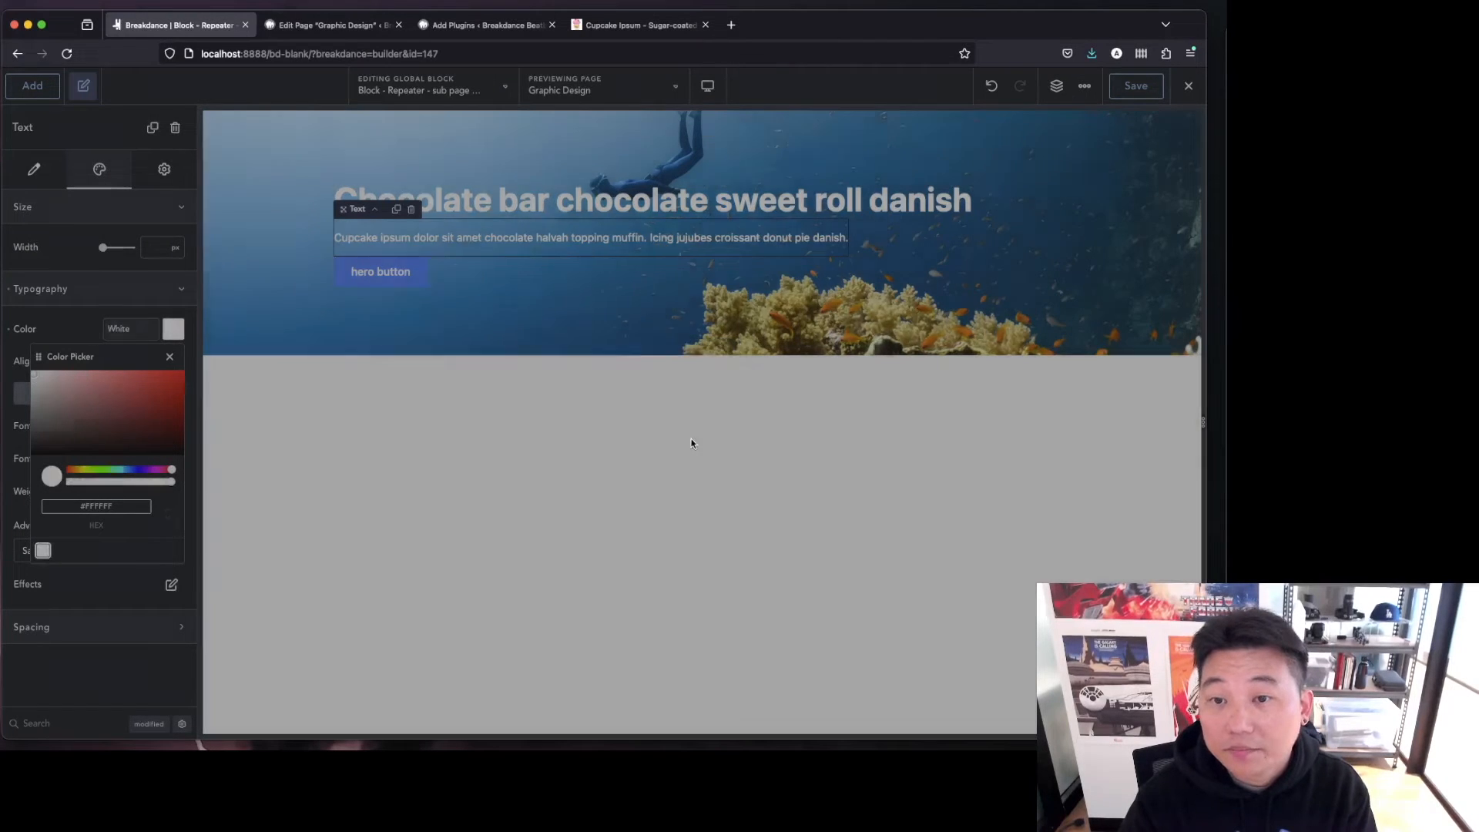
Set the section's layout gap to 1rem.
left_click(443, 290)
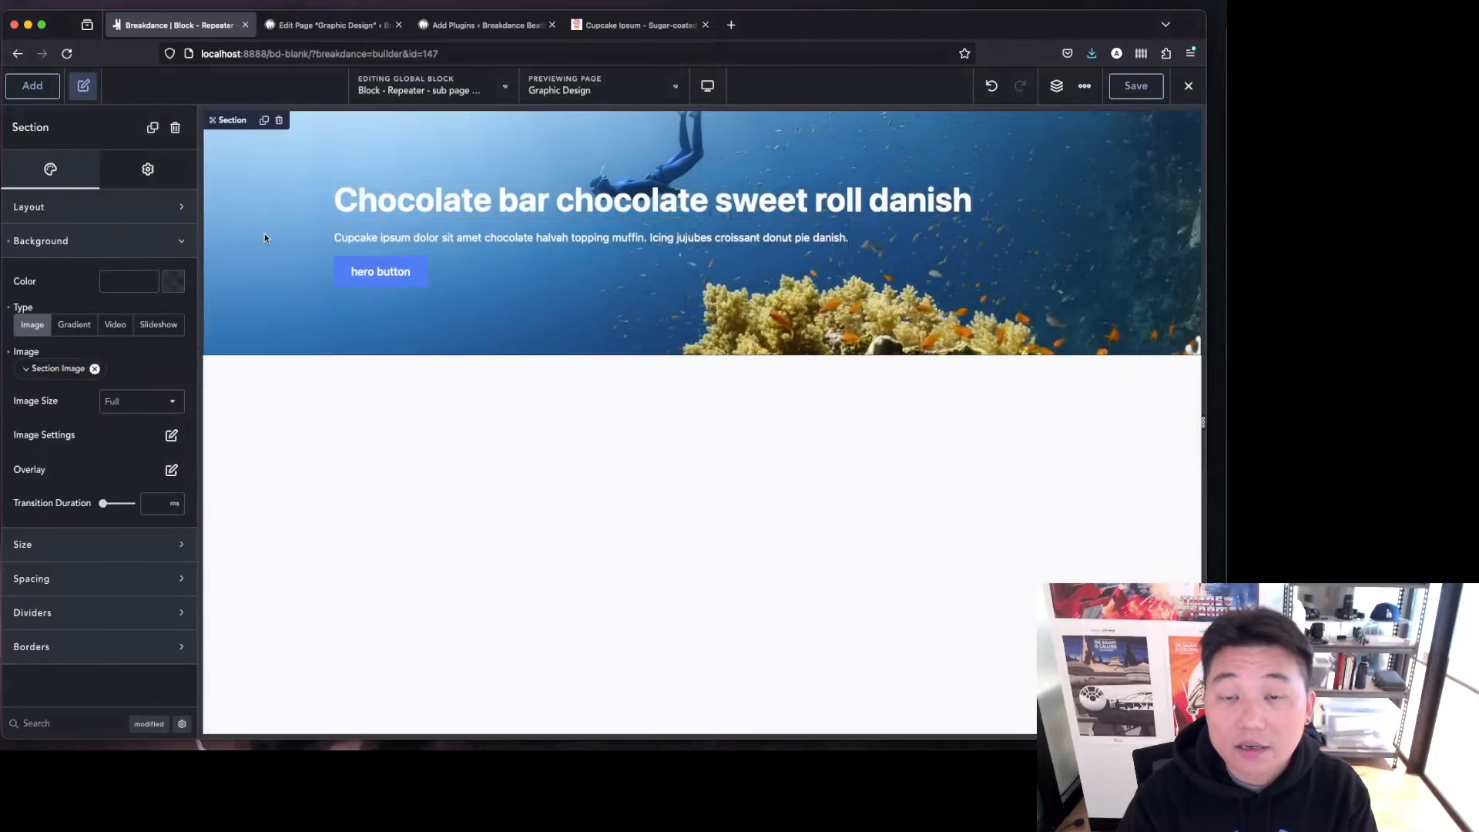
left_click(79, 205)
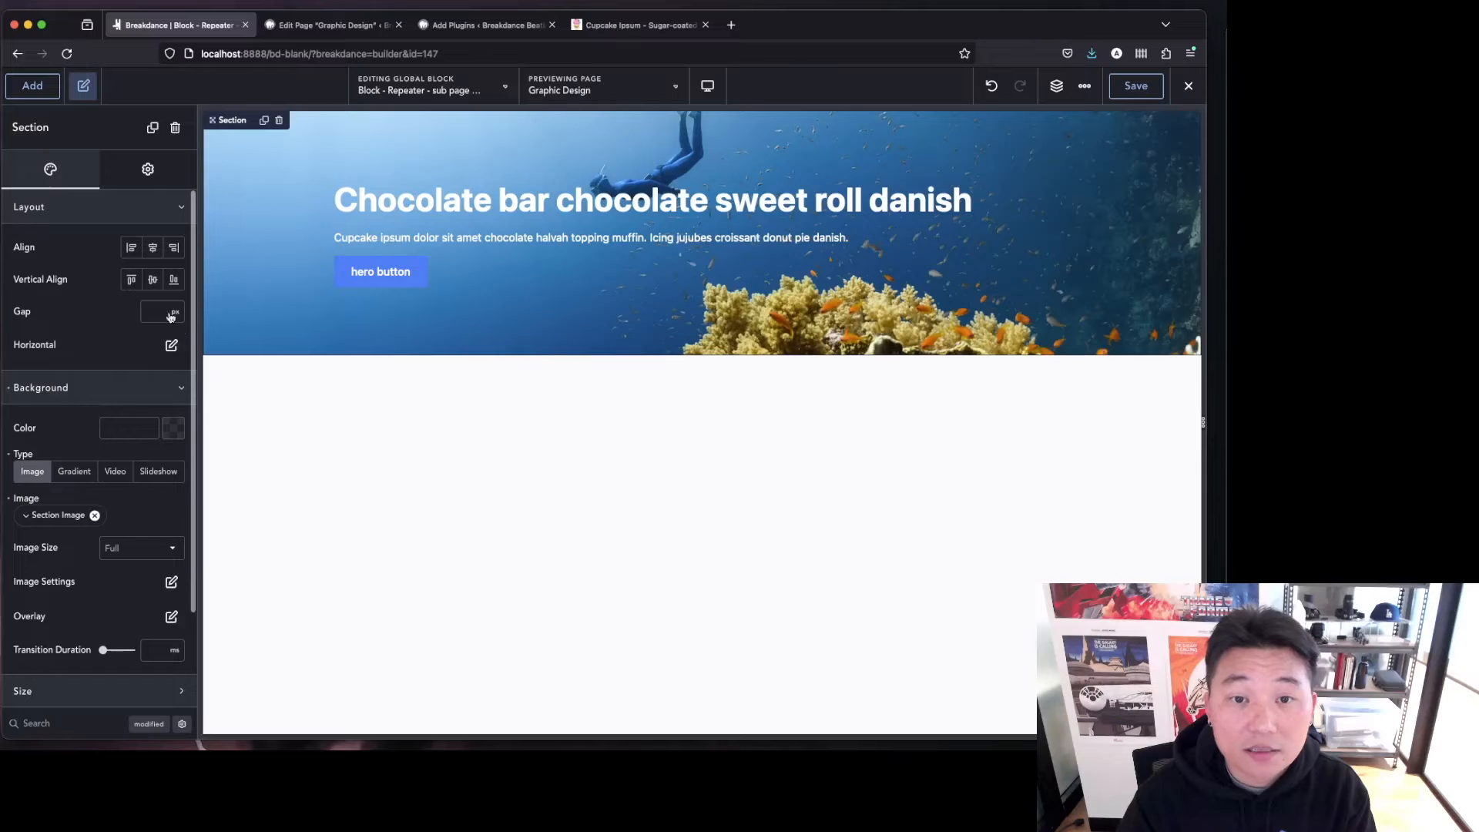
type("1rem")
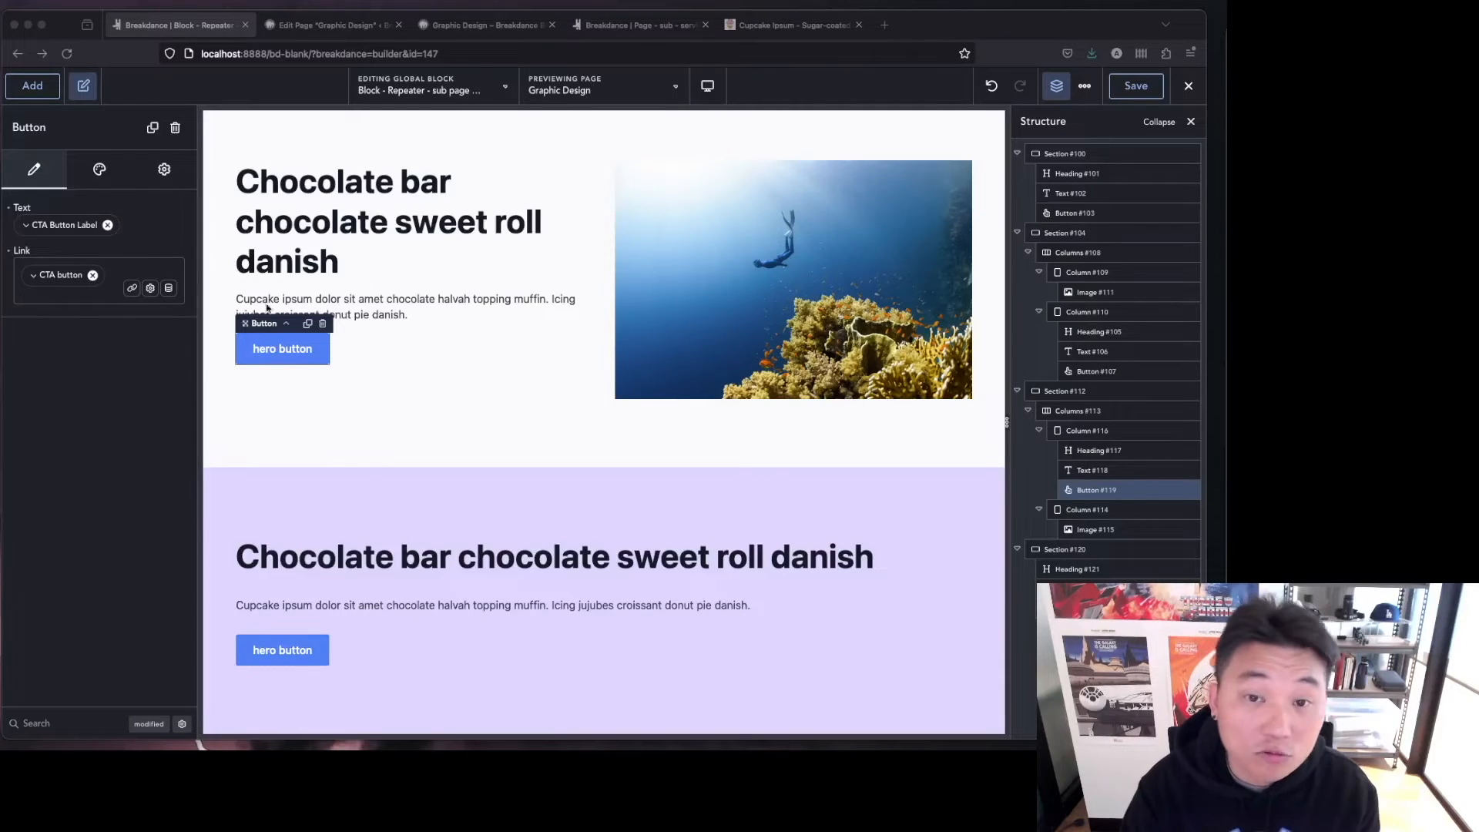
Add a display condition to the hero button so it shows only if CTA Button Label is not empty.
left_click(166, 174)
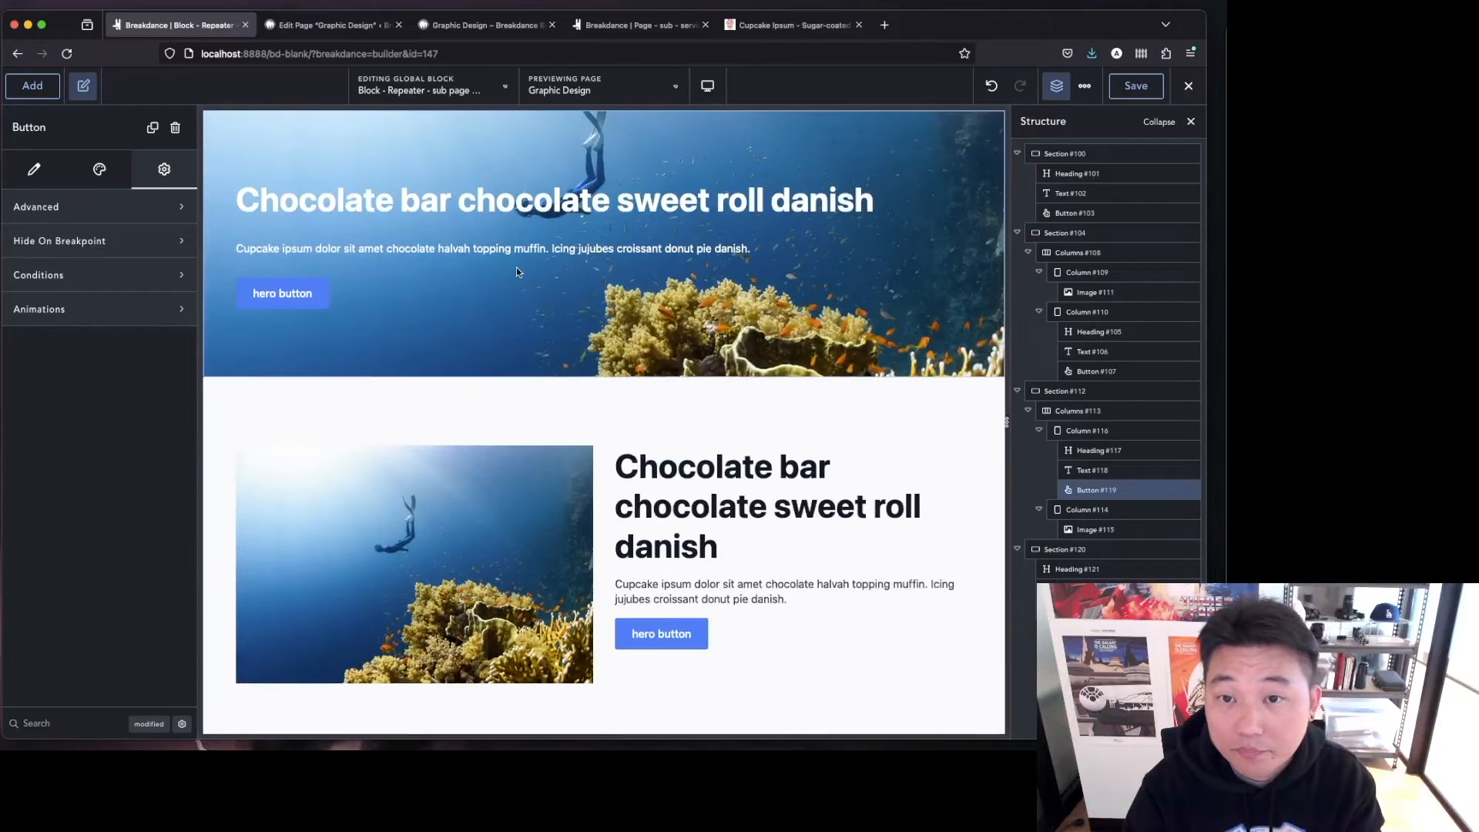
left_click(516, 269)
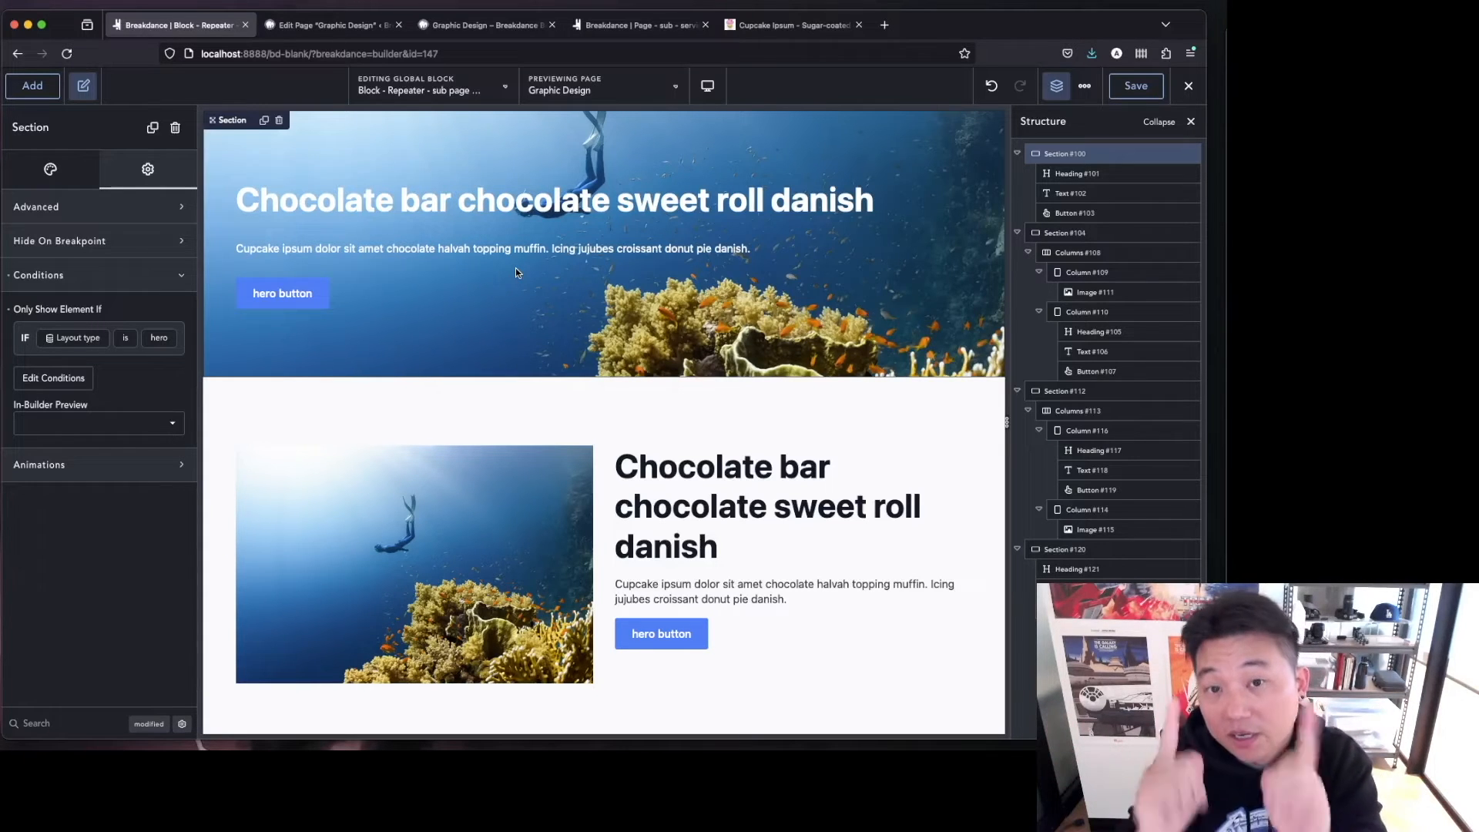
left_click(487, 203)
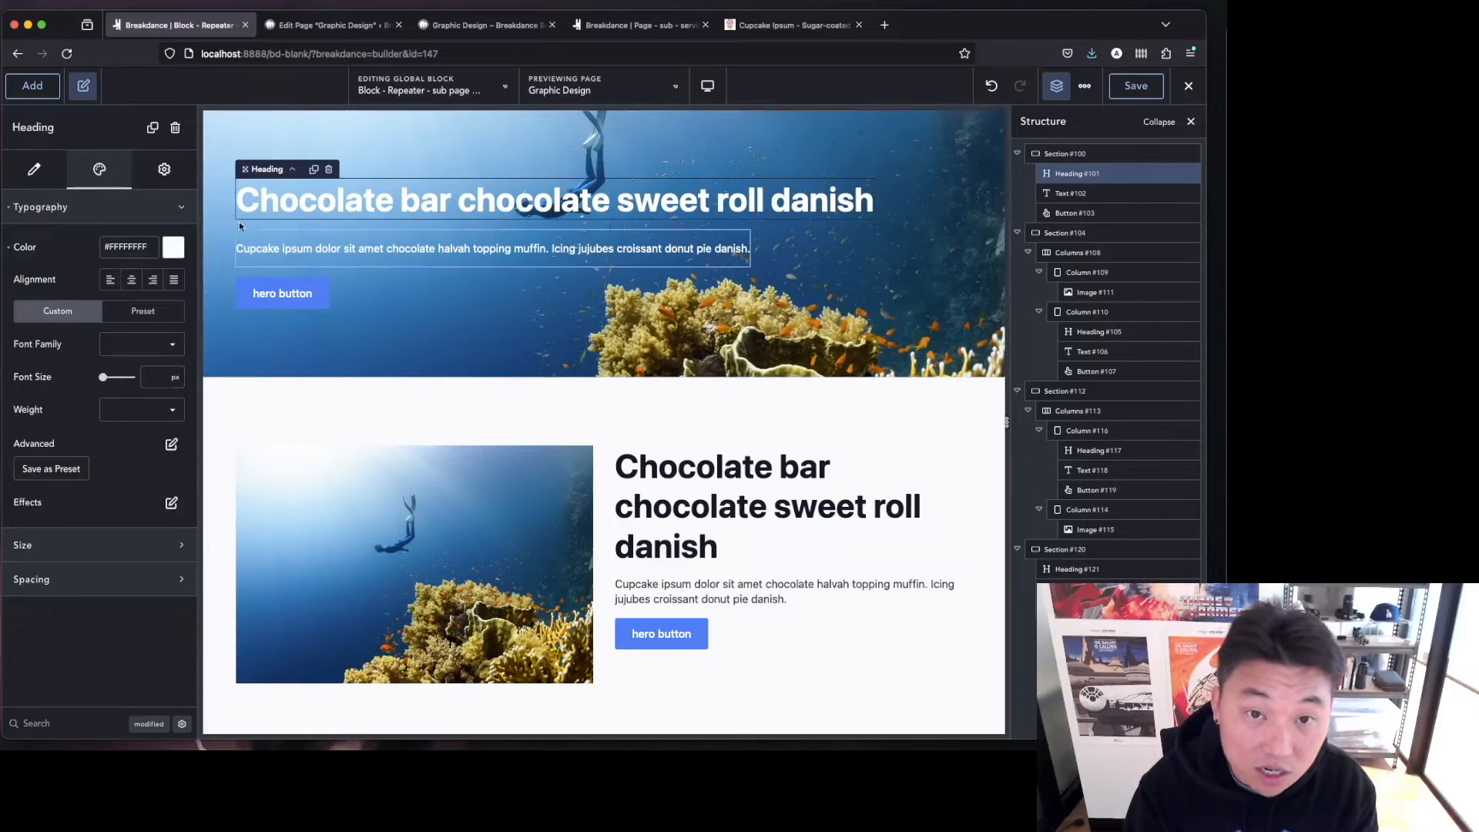
left_click(284, 296)
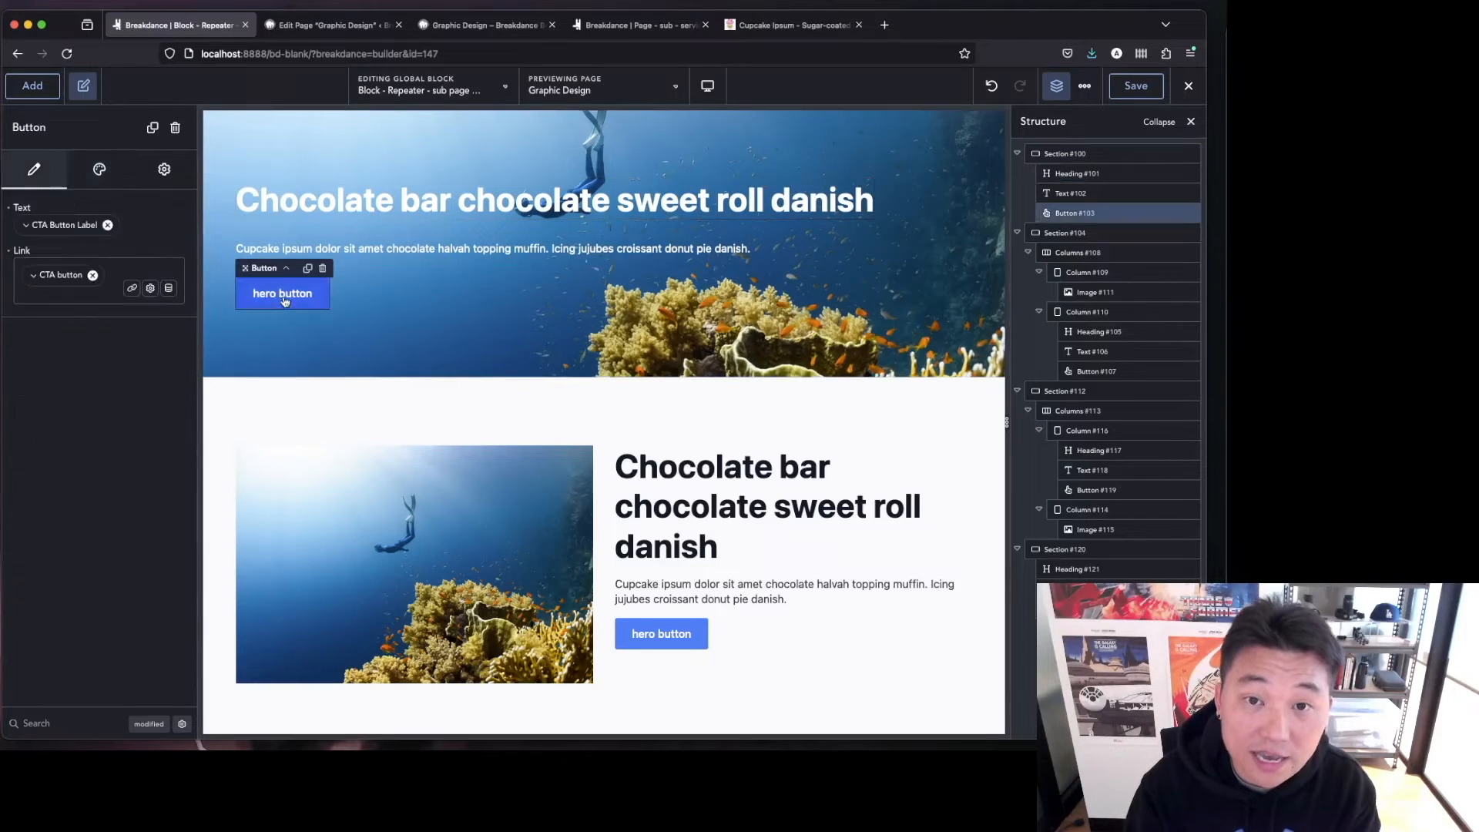
left_click(165, 171)
left_click(120, 280)
left_click(90, 337)
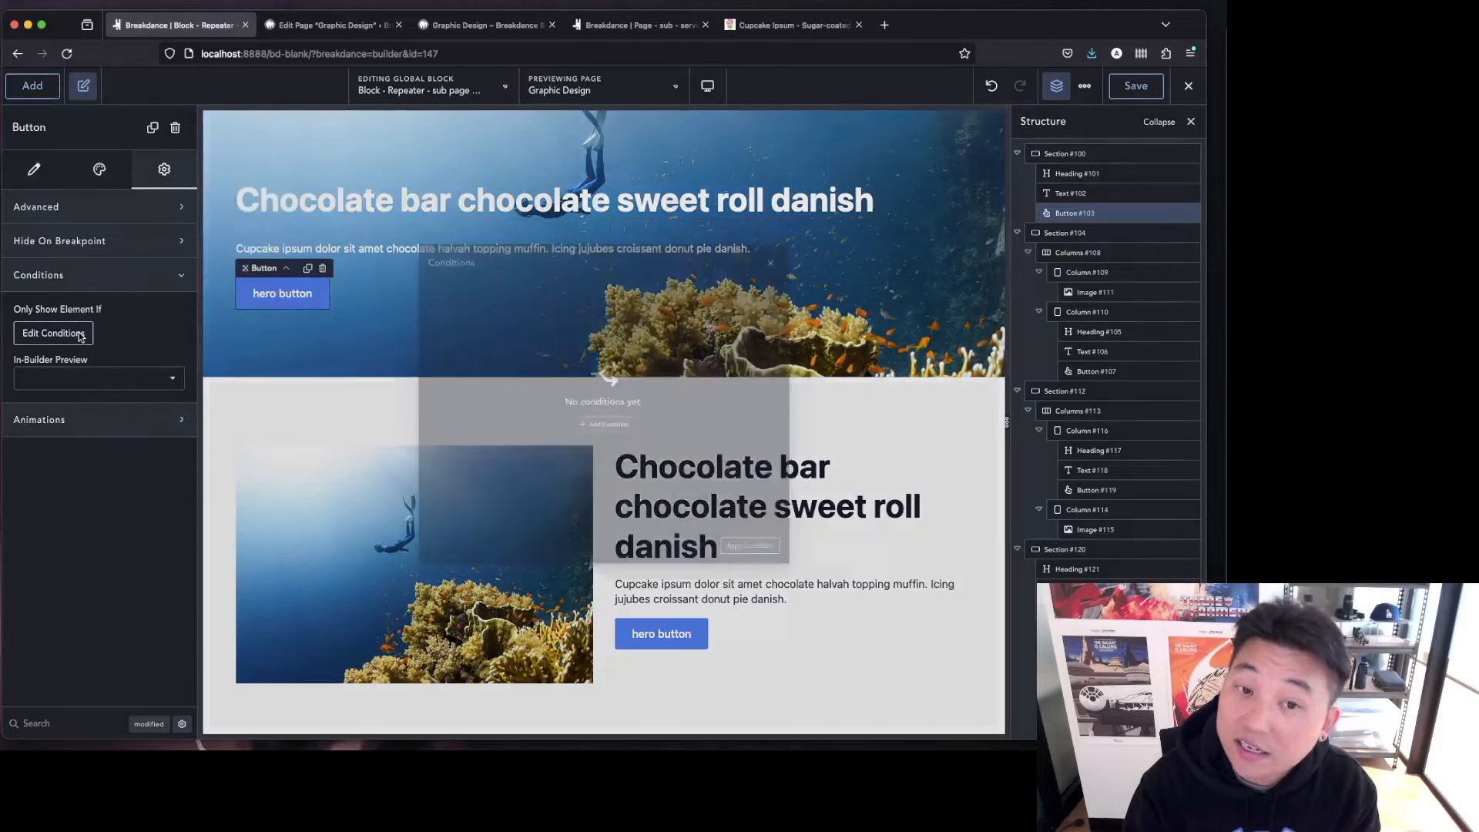
left_click(624, 434)
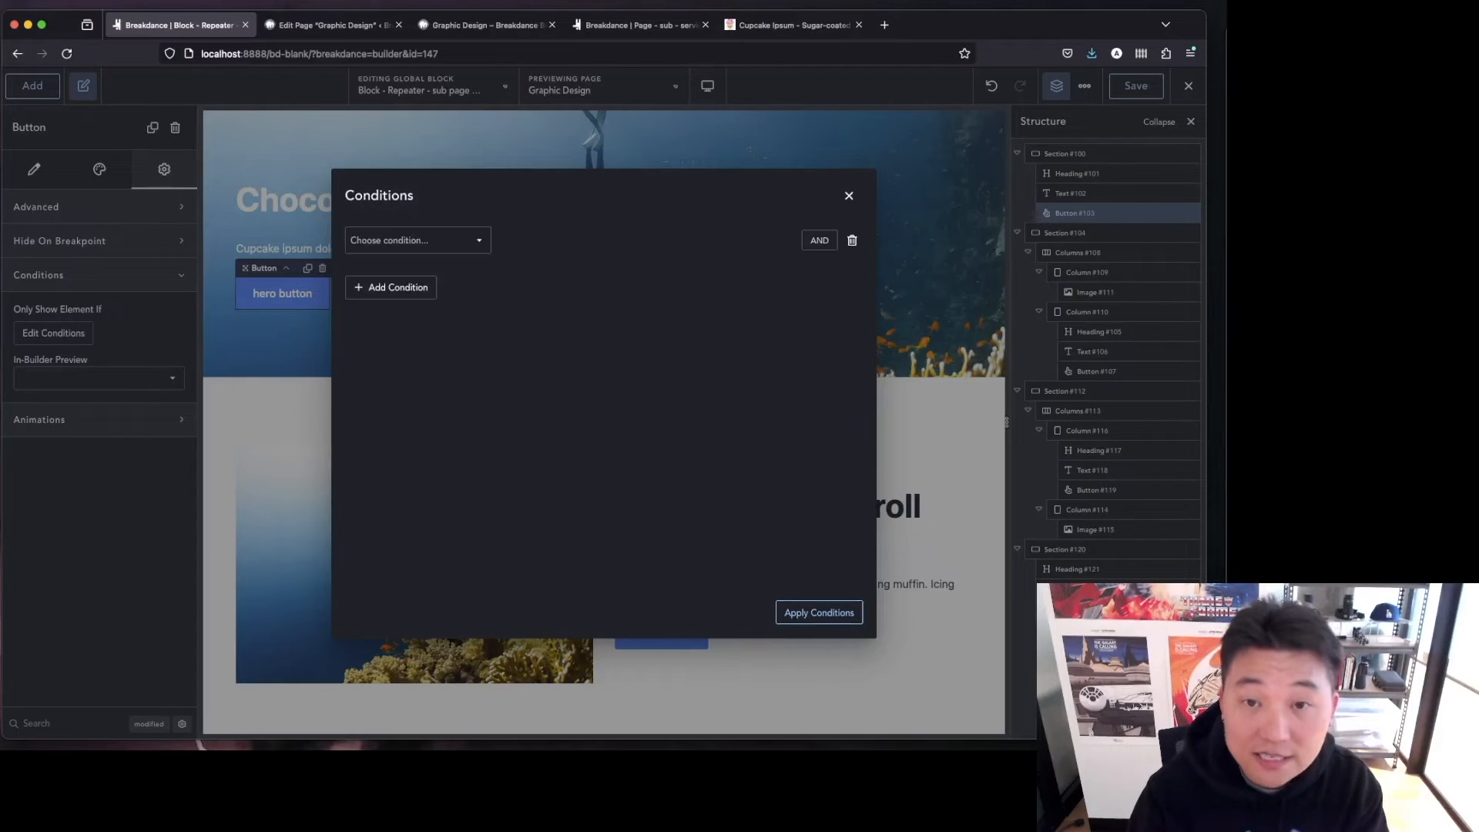
left_click(402, 241)
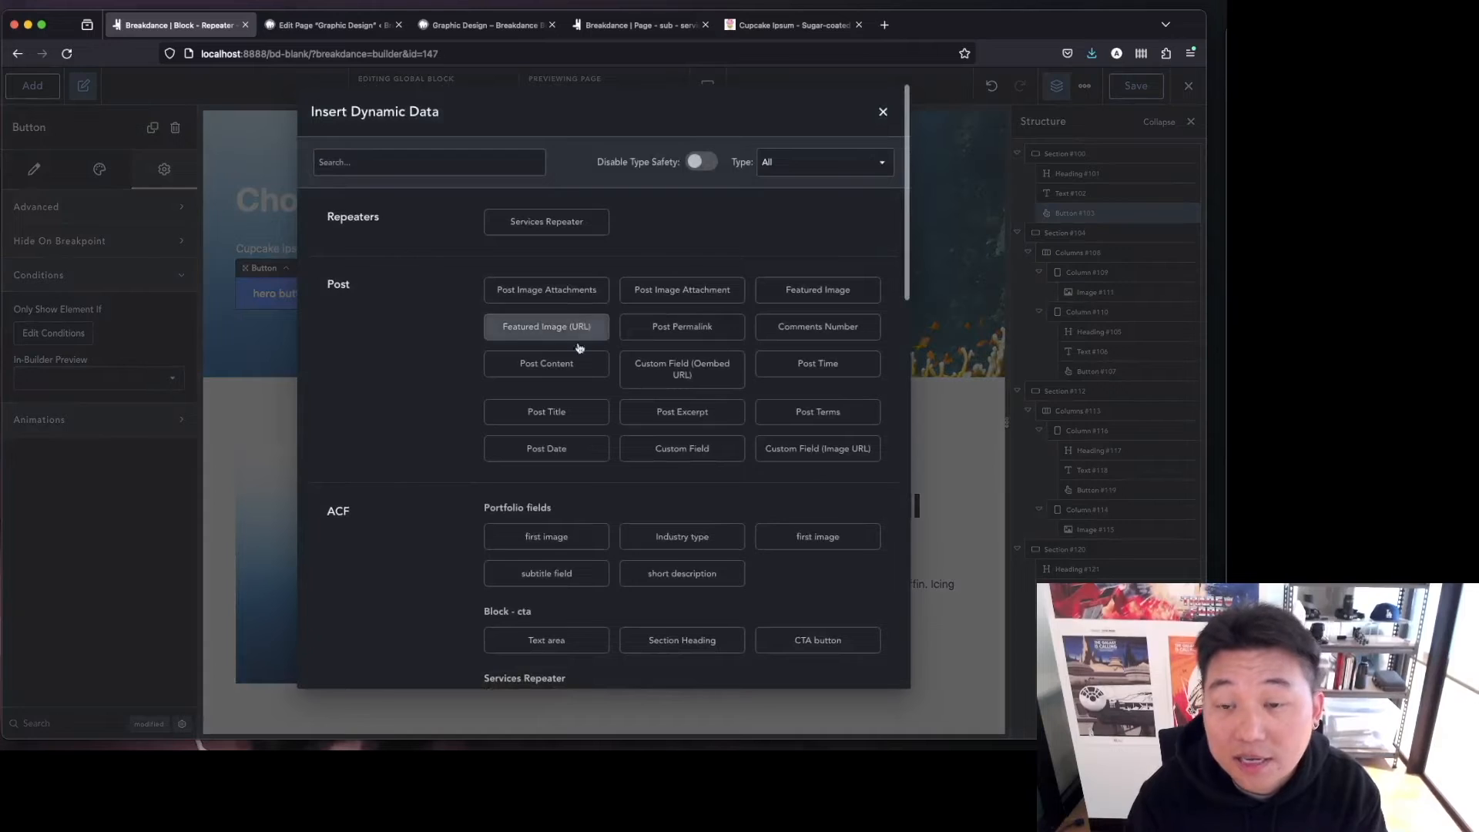
scroll(462, 561, "down", 5)
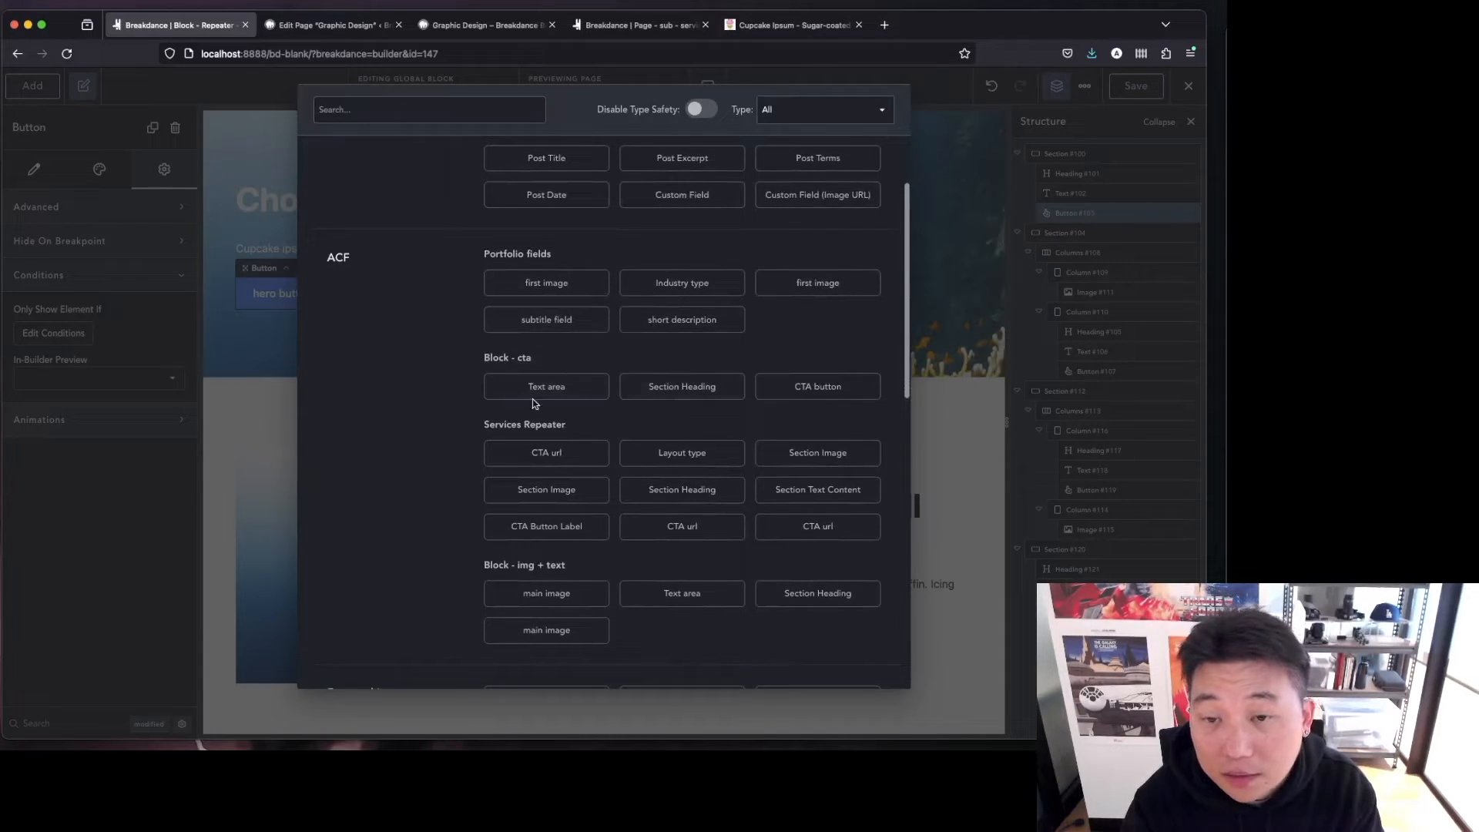
left_click(572, 532)
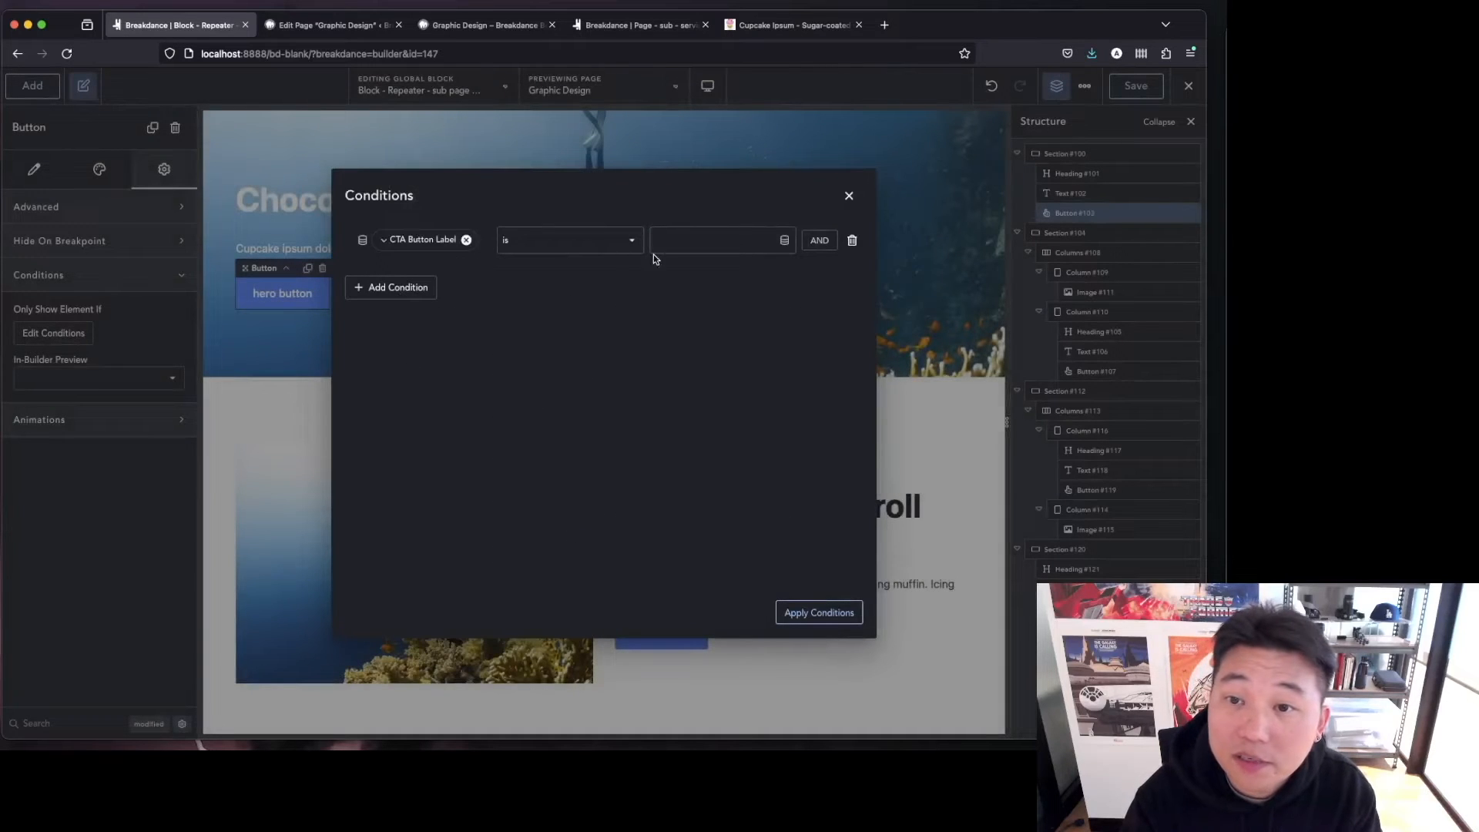
left_click(597, 242)
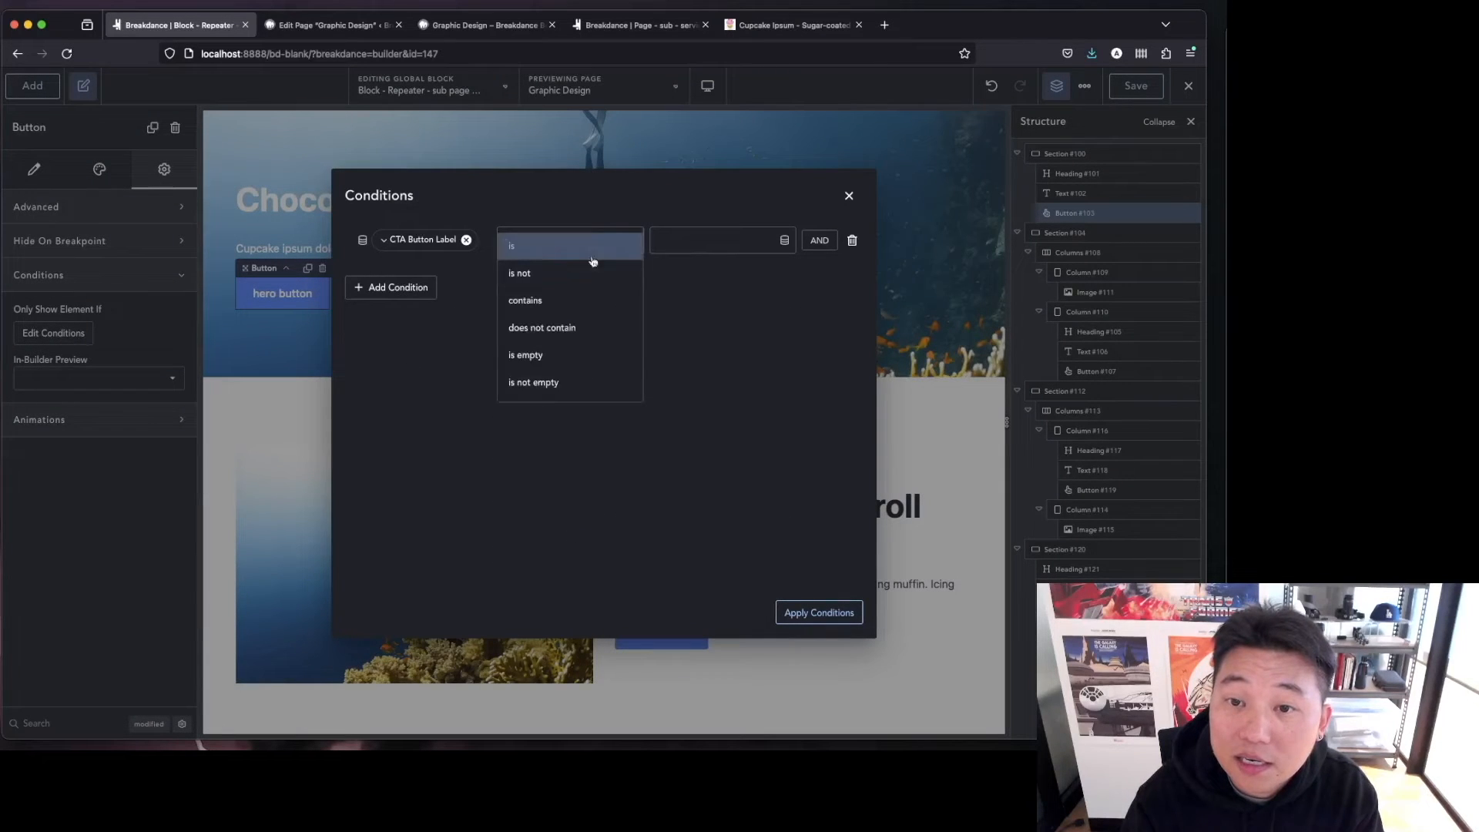
left_click(570, 383)
left_click(816, 613)
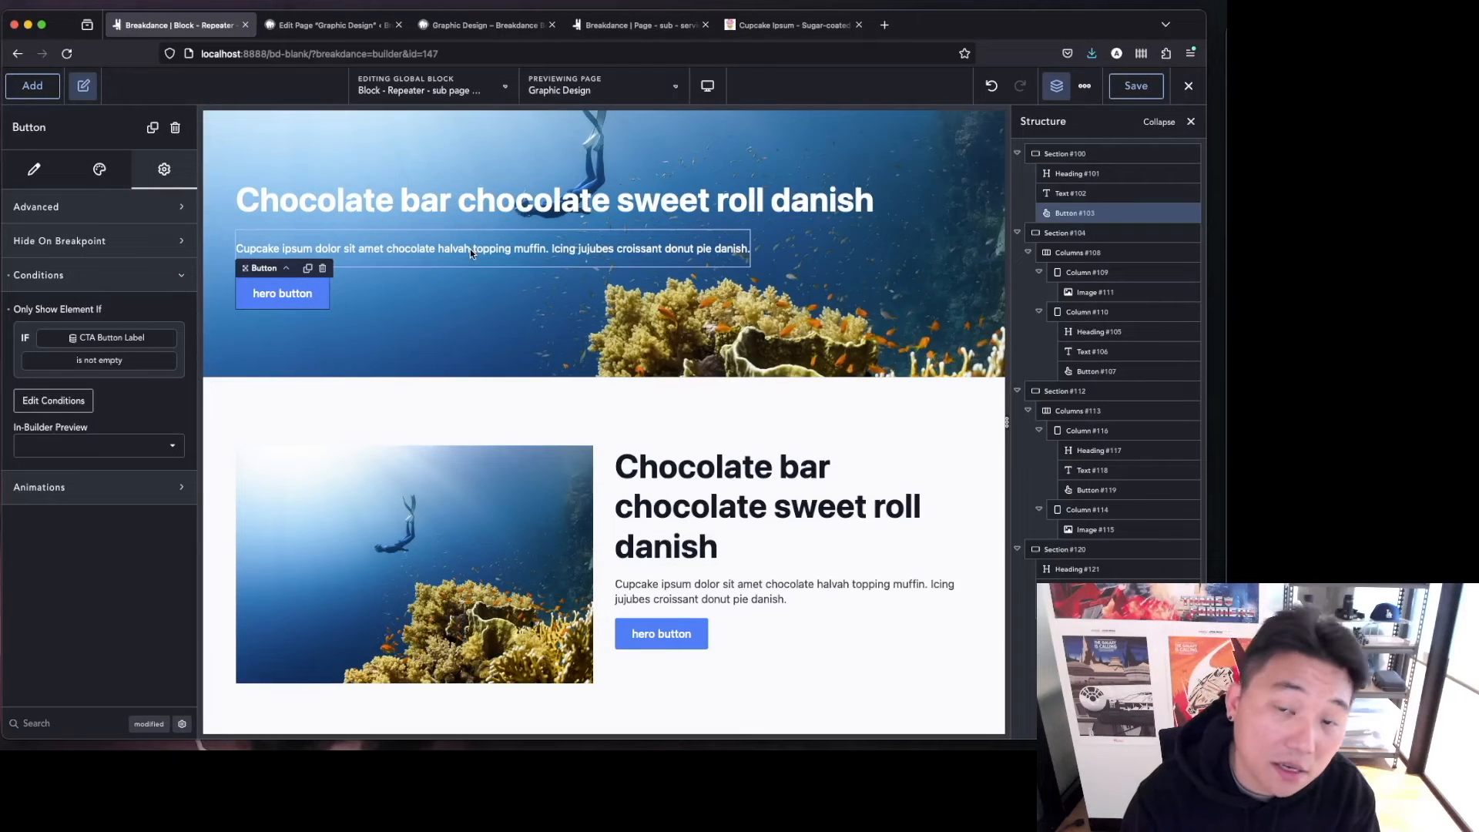
Add a display condition to the hero text so it shows only if Section Text Content is not empty.
left_click(330, 252)
left_click(164, 169)
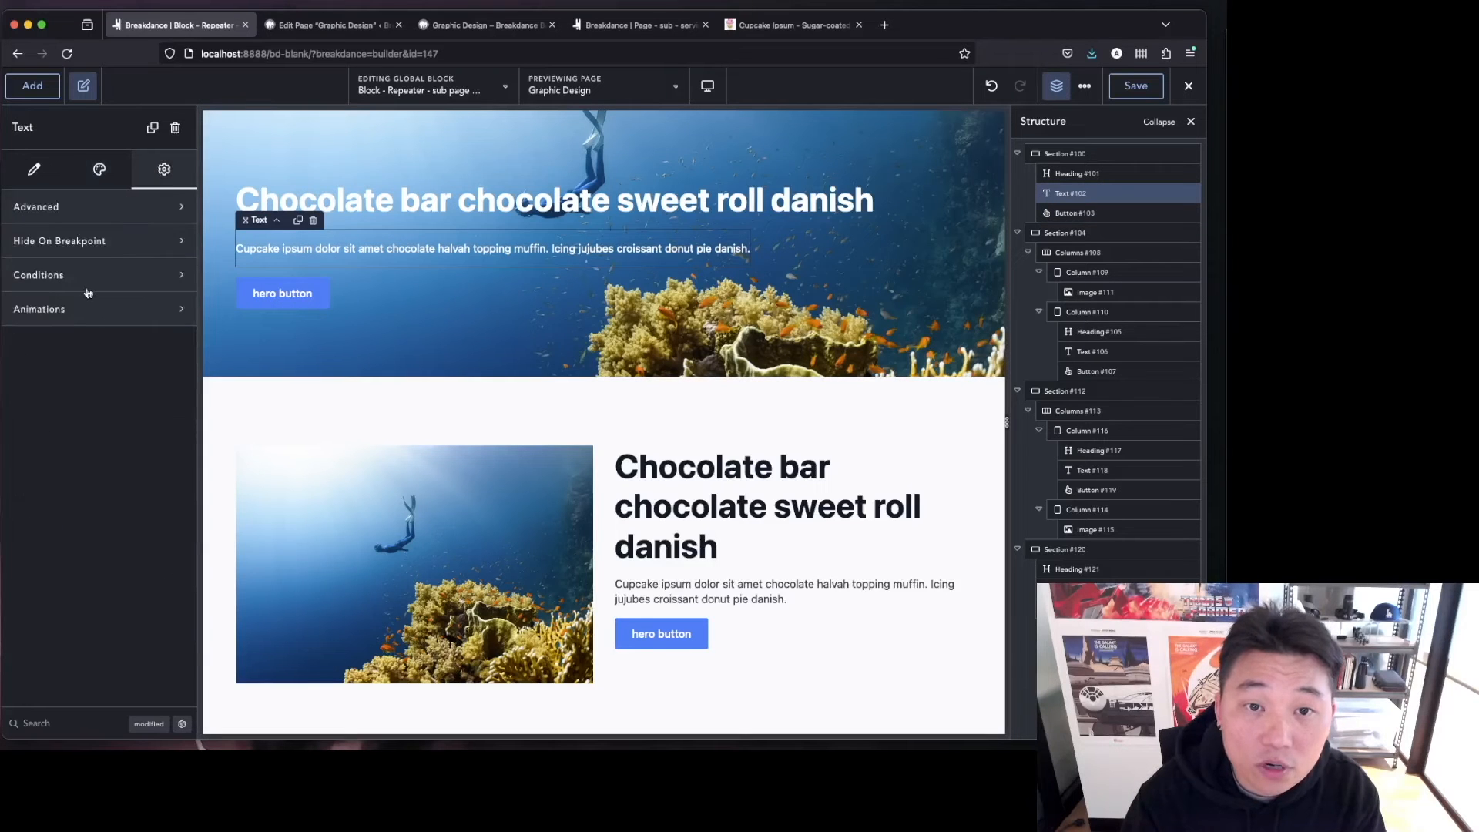
left_click(92, 277)
left_click(56, 332)
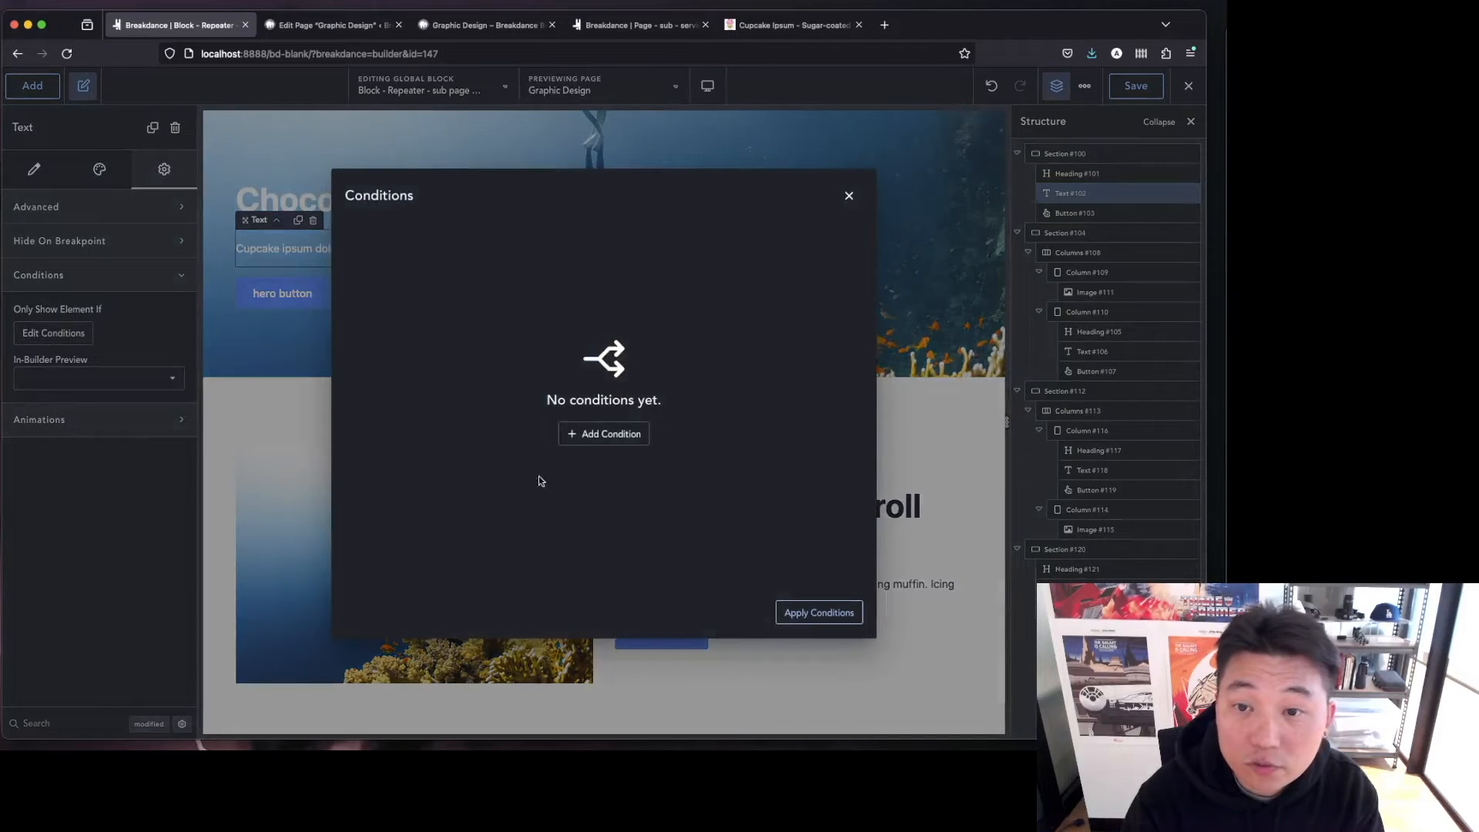
left_click(631, 442)
left_click(404, 241)
left_click(388, 409)
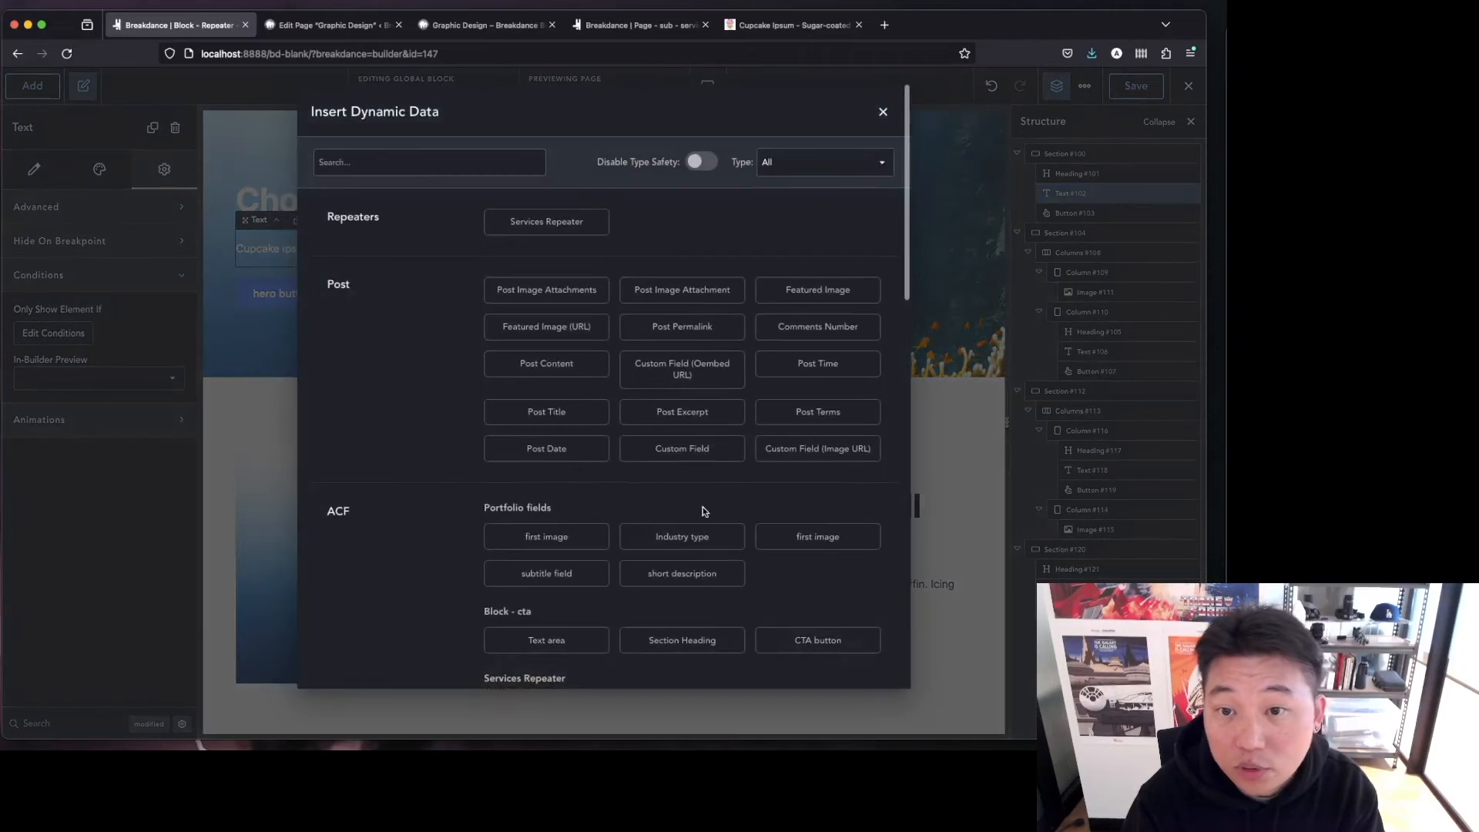
scroll(621, 611, "down", 5)
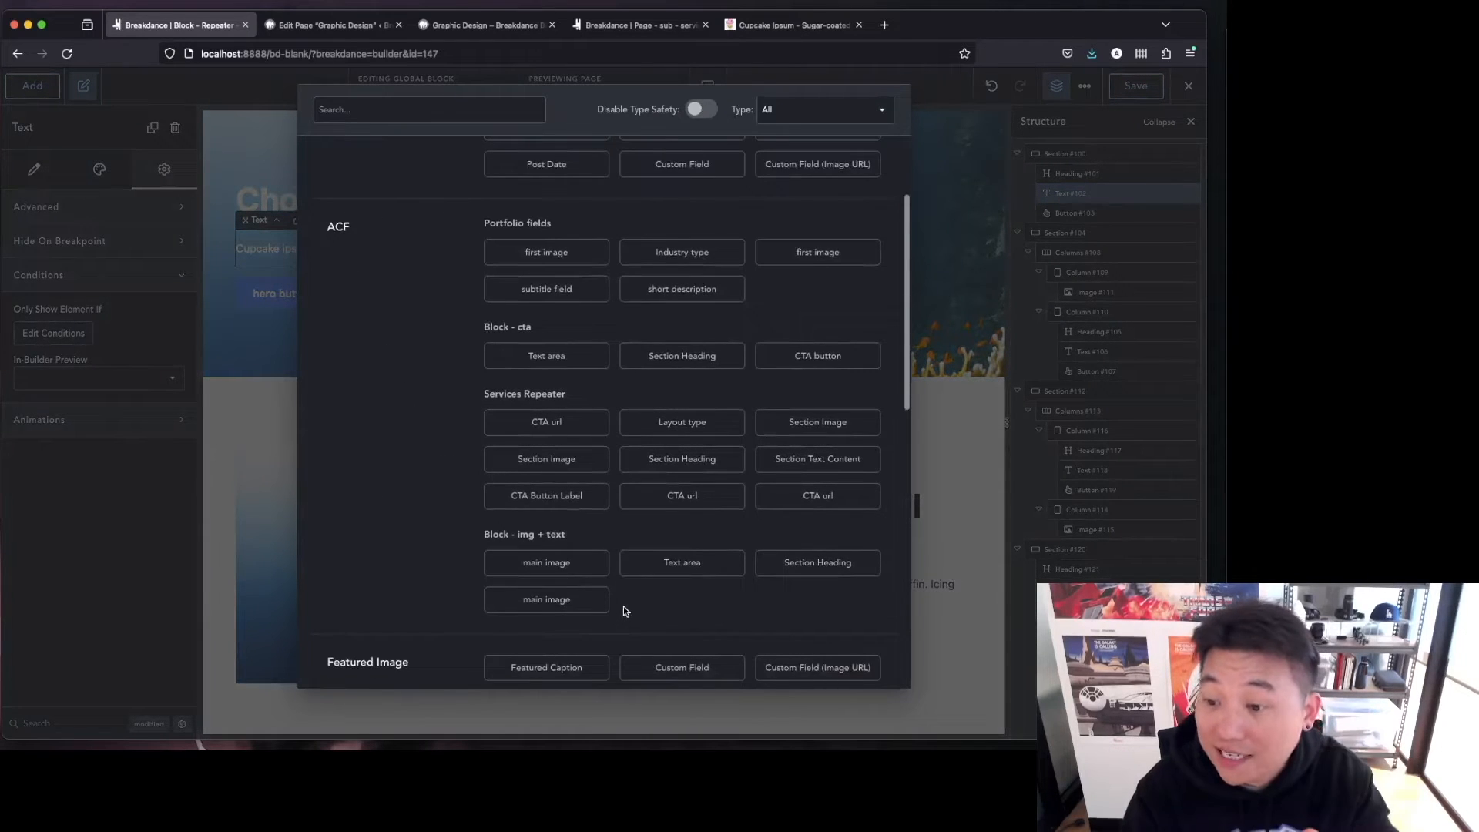
scroll(622, 607, "down", 1)
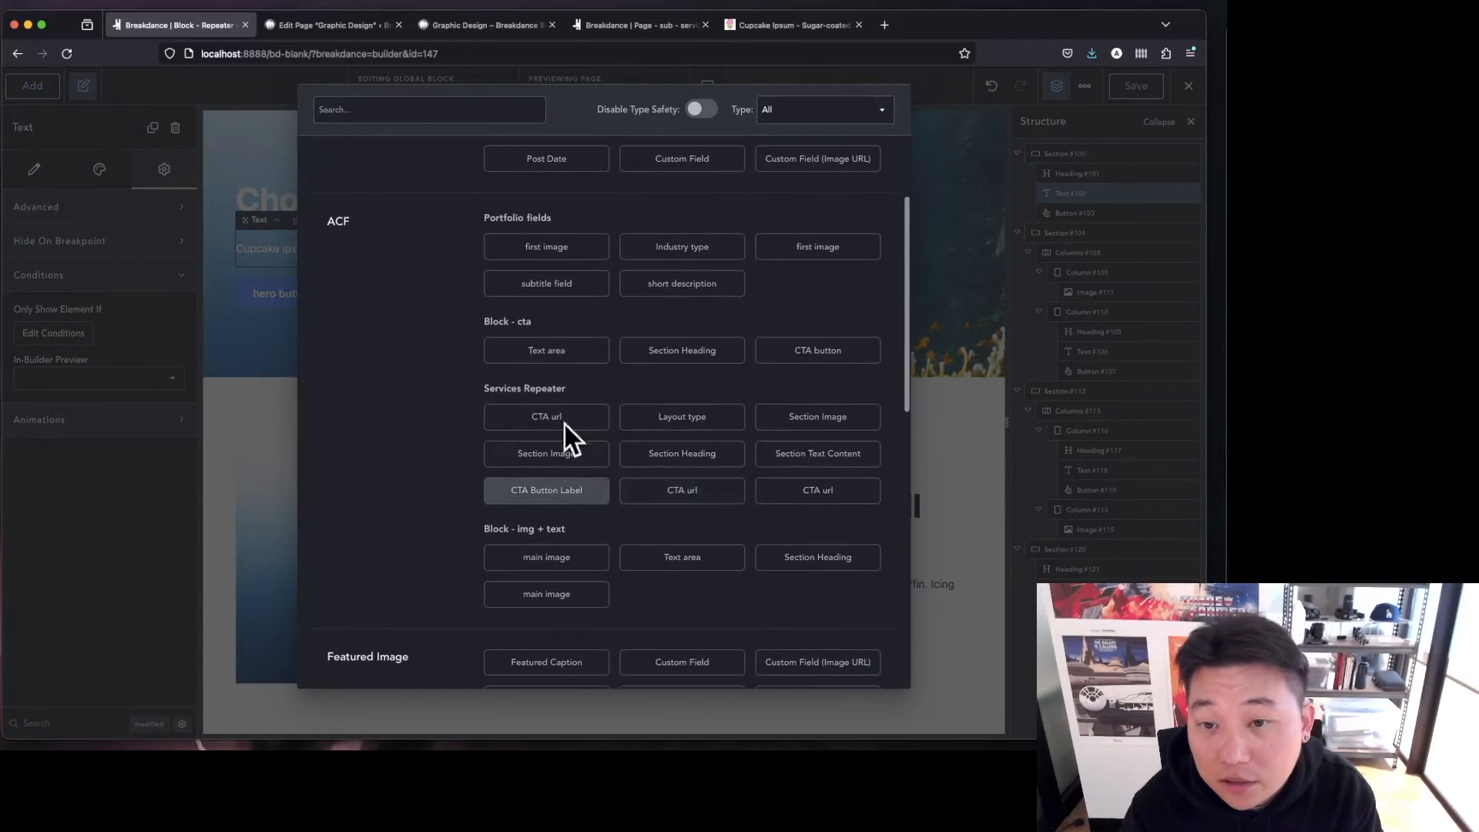
left_click(838, 453)
left_click(633, 248)
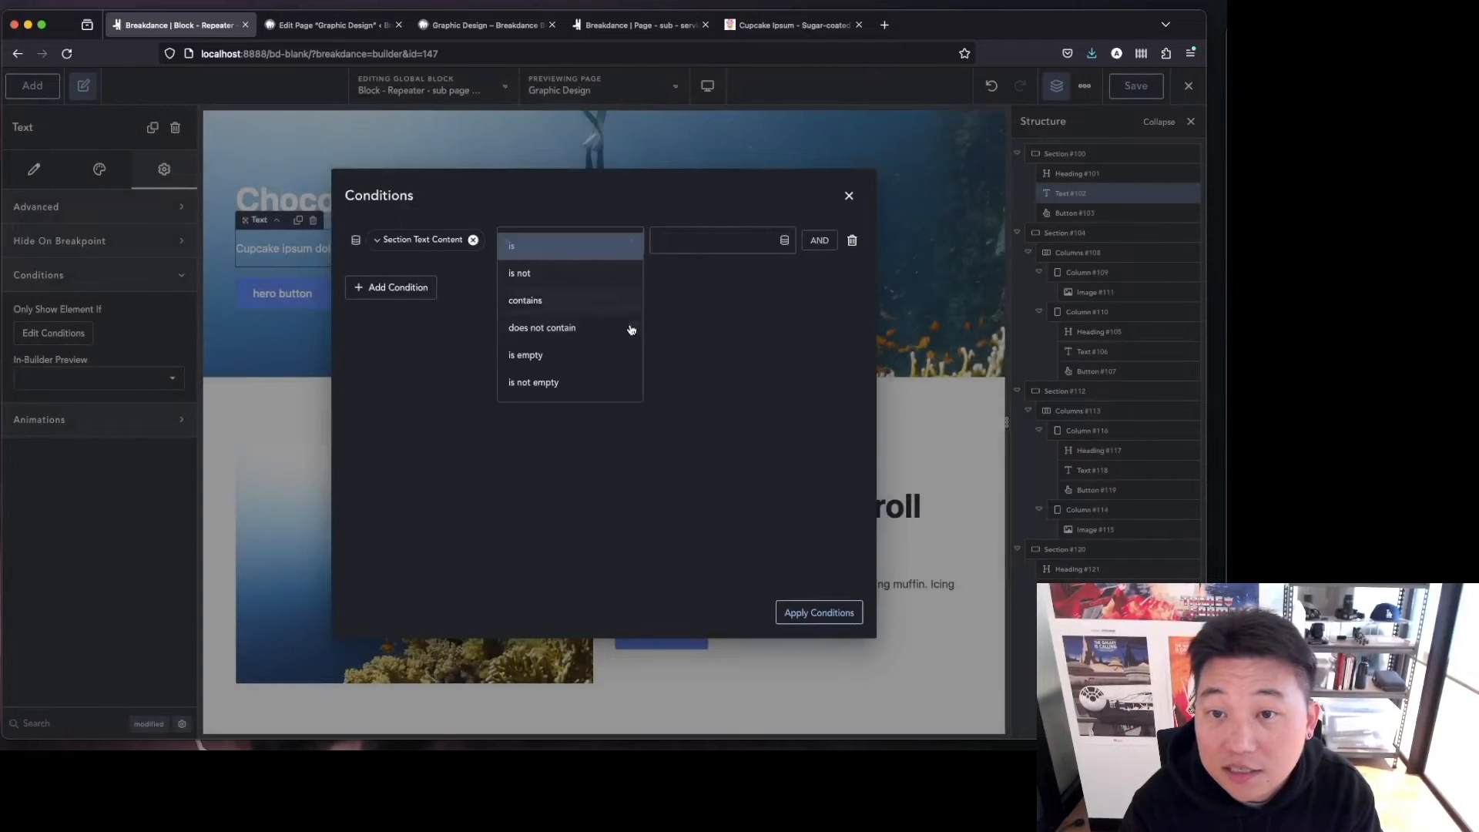
left_click(601, 382)
left_click(841, 613)
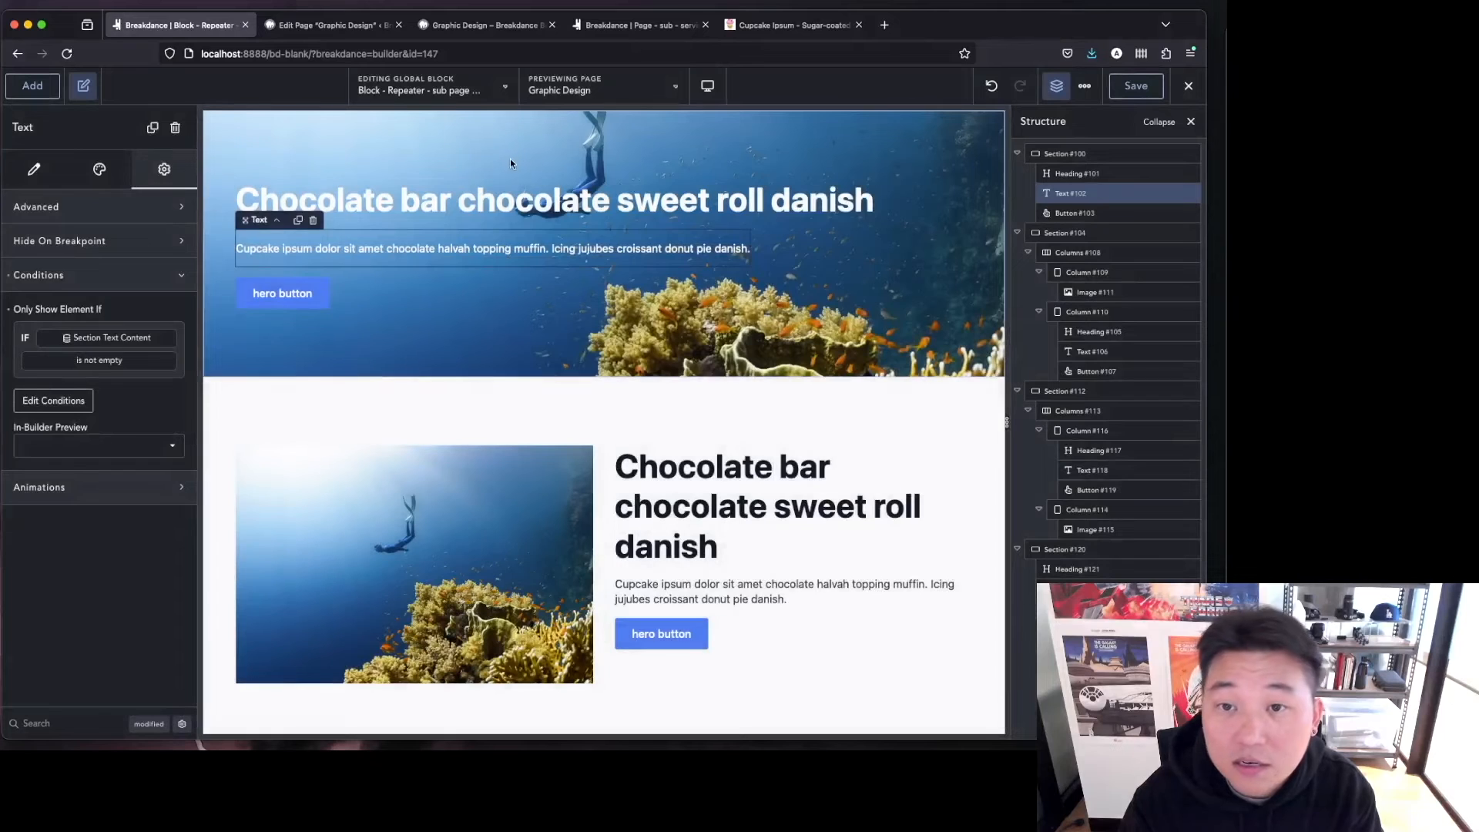
Add a display condition to the hero heading so it shows only if Section Heading is not empty.
left_click(354, 197)
left_click(164, 168)
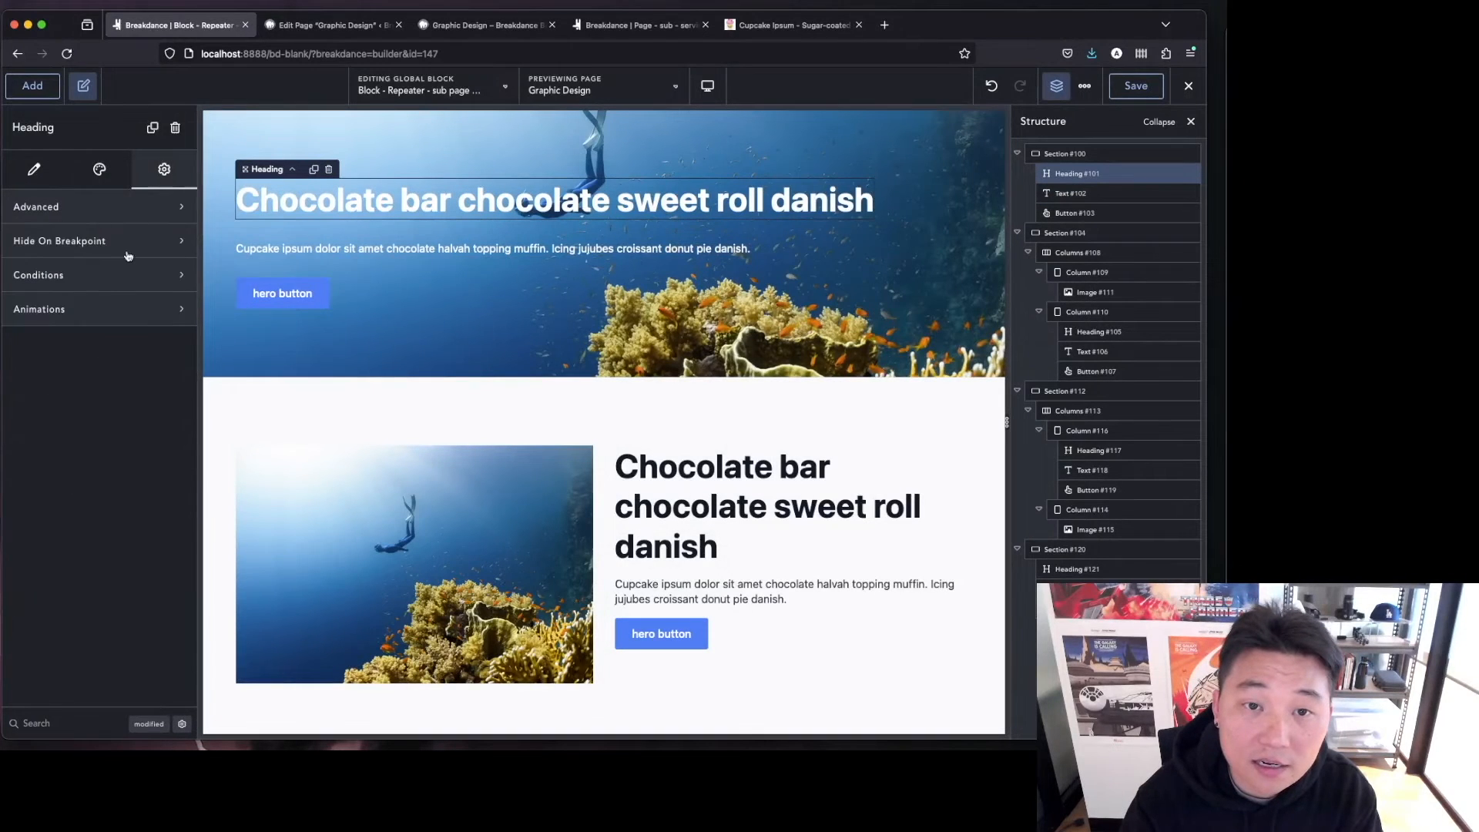
left_click(109, 280)
left_click(85, 333)
left_click(589, 433)
left_click(423, 241)
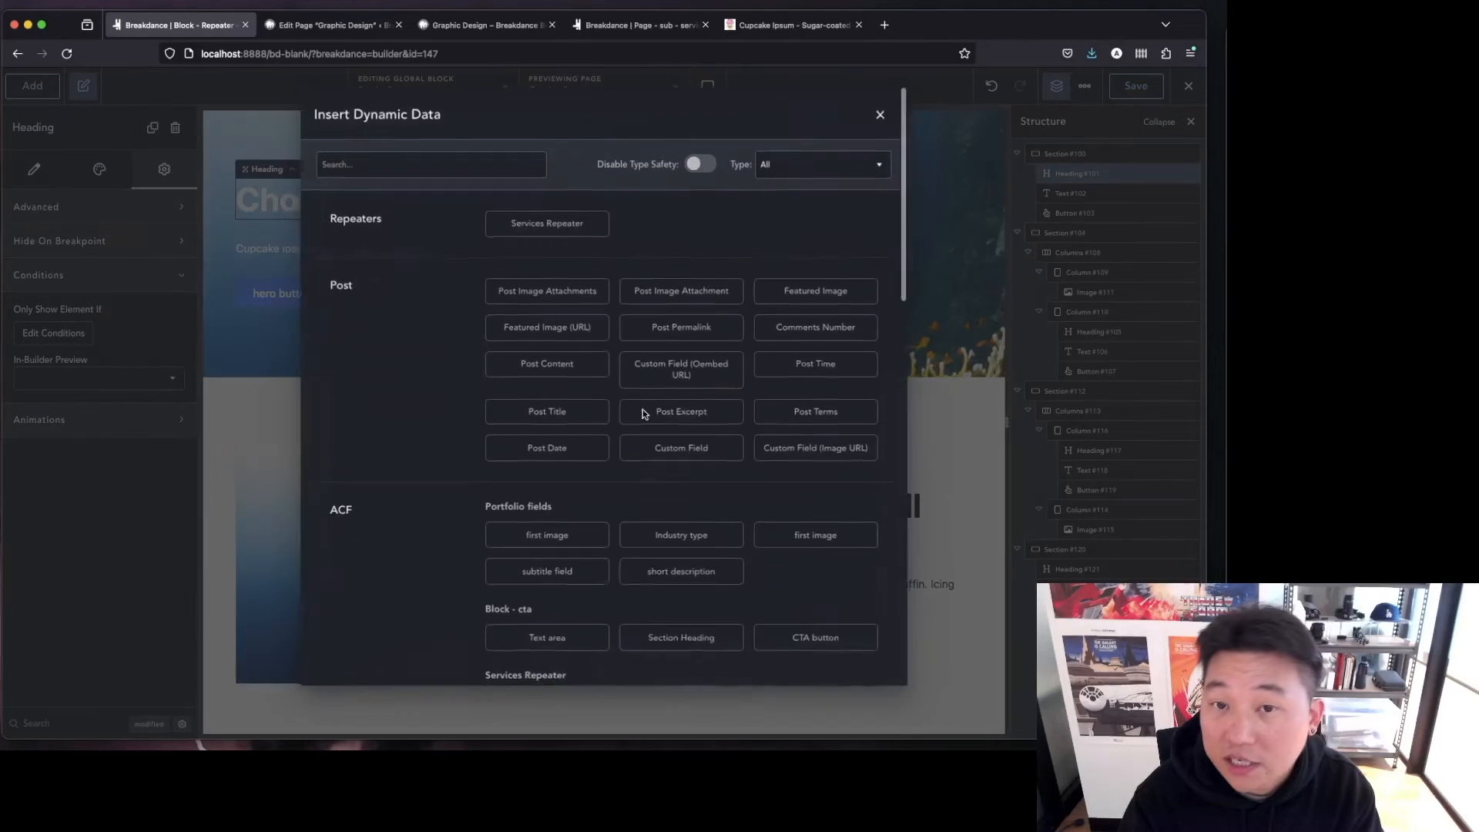
scroll(699, 555, "down", 3)
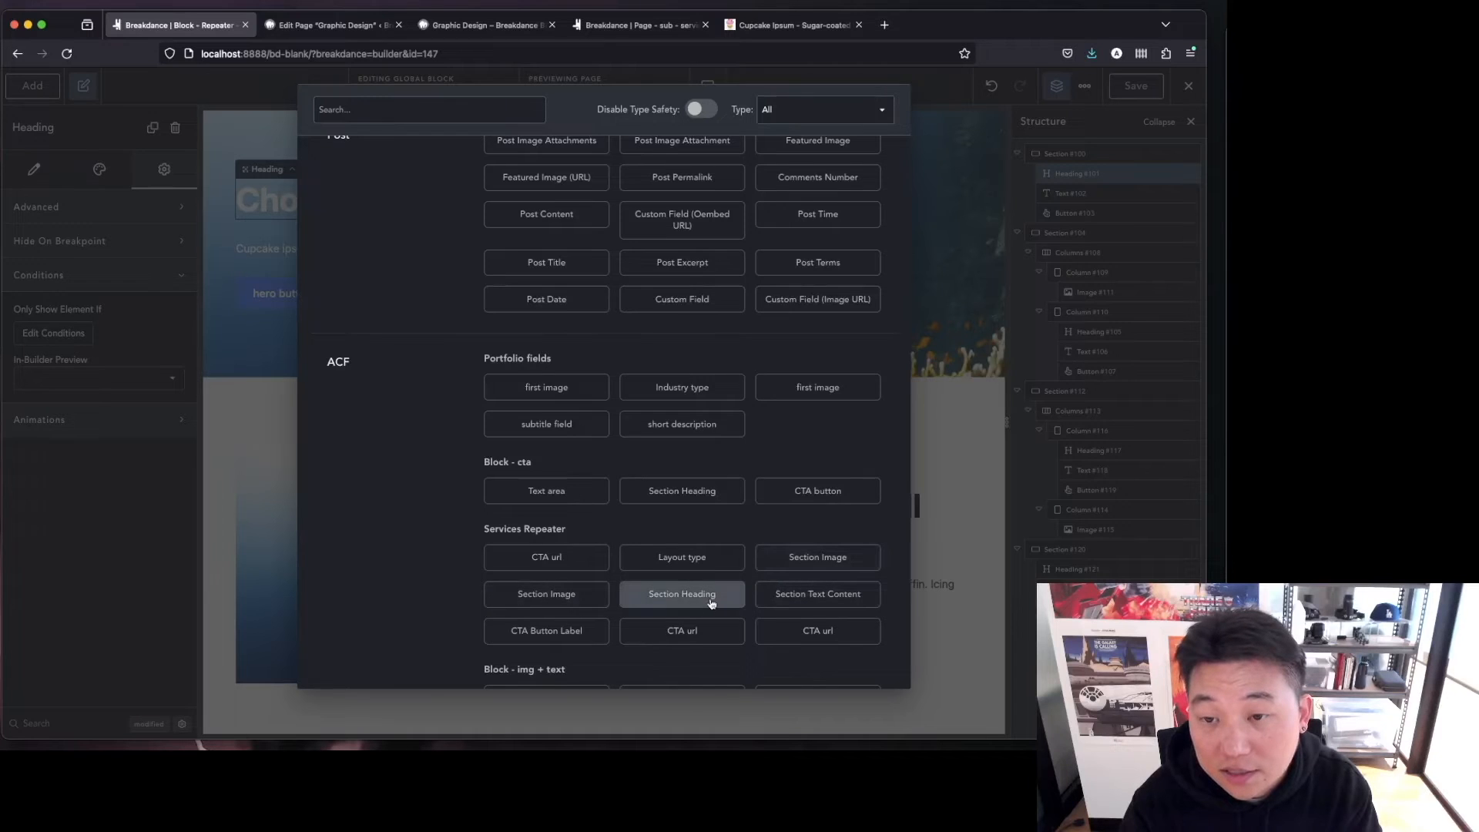
left_click(682, 594)
left_click(588, 245)
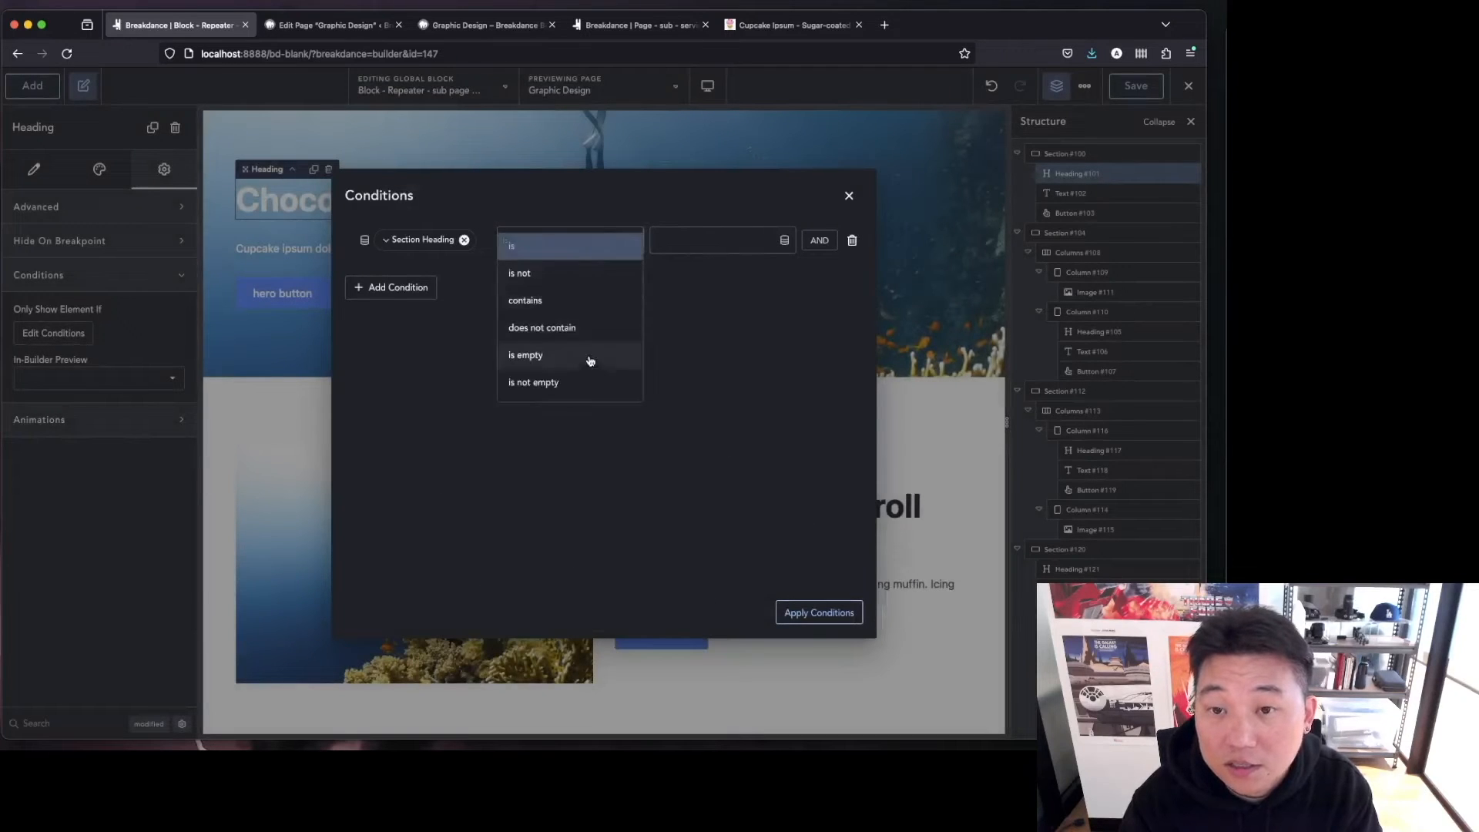
left_click(583, 384)
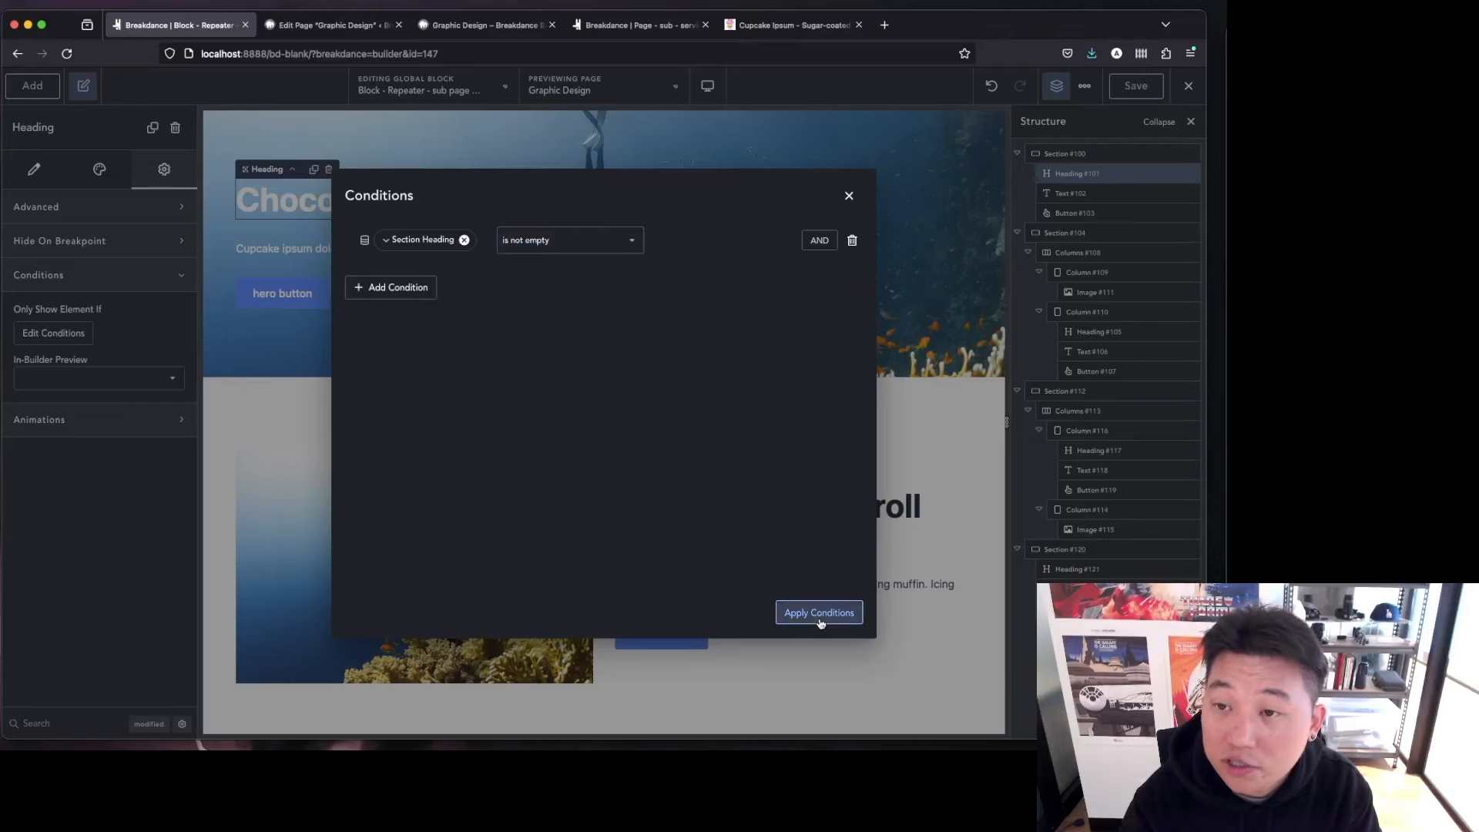
left_click(819, 613)
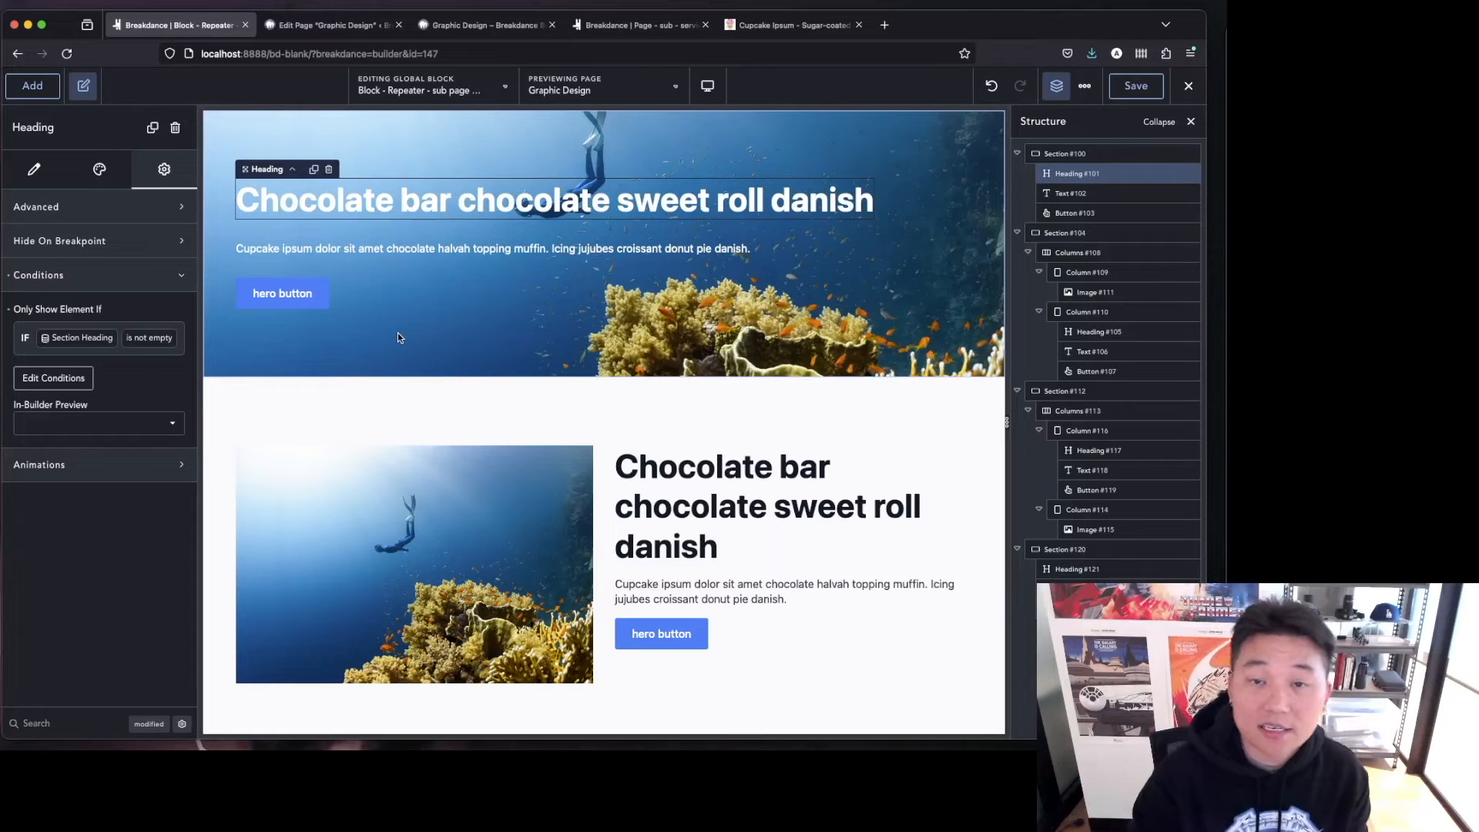
Start a display condition on the hero section based on the Layout type field with the 'is' operator.
left_click(1154, 89)
scroll(804, 624, "down", 1)
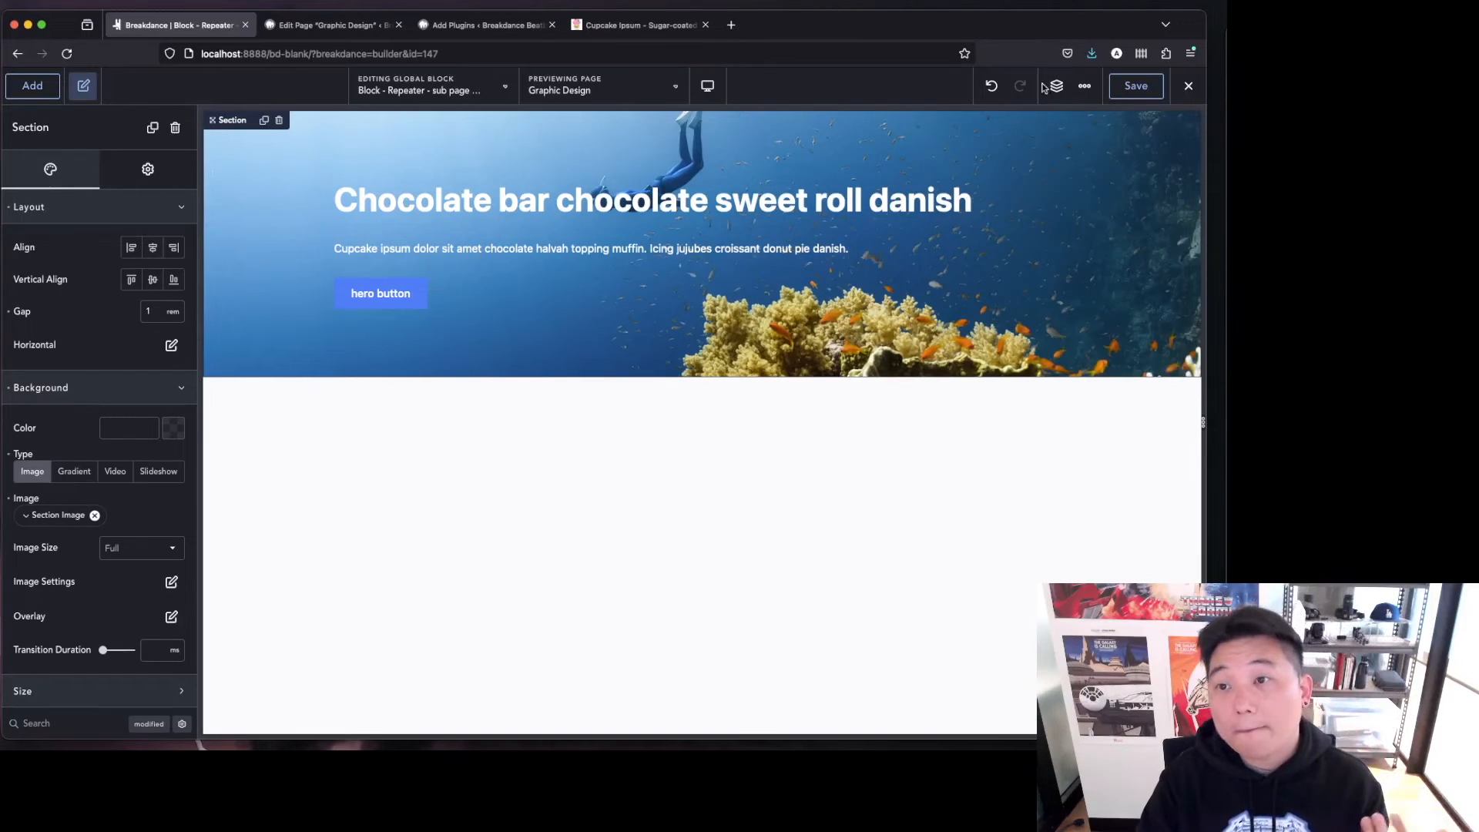
left_click(149, 169)
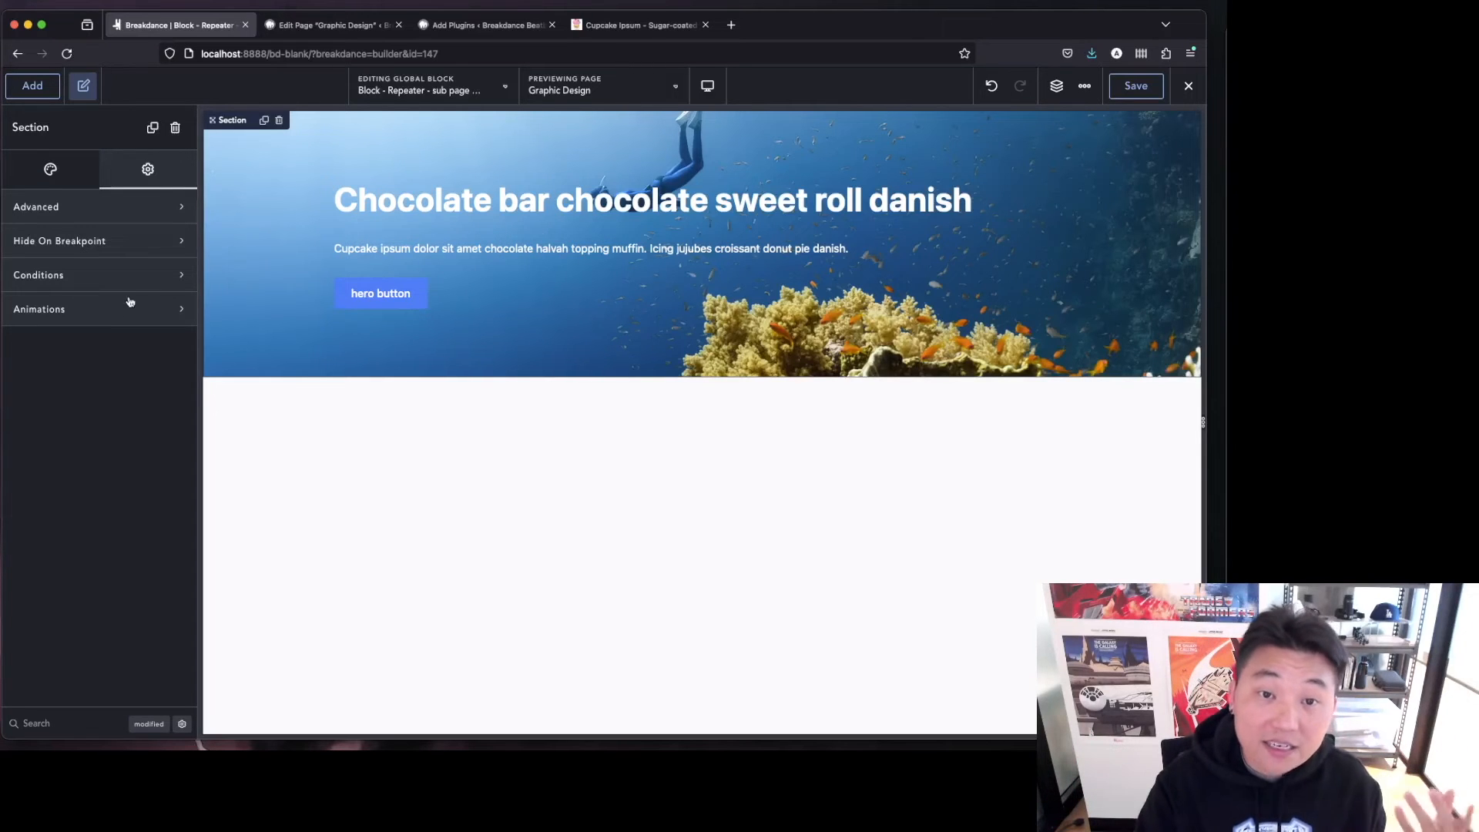
left_click(134, 274)
left_click(67, 333)
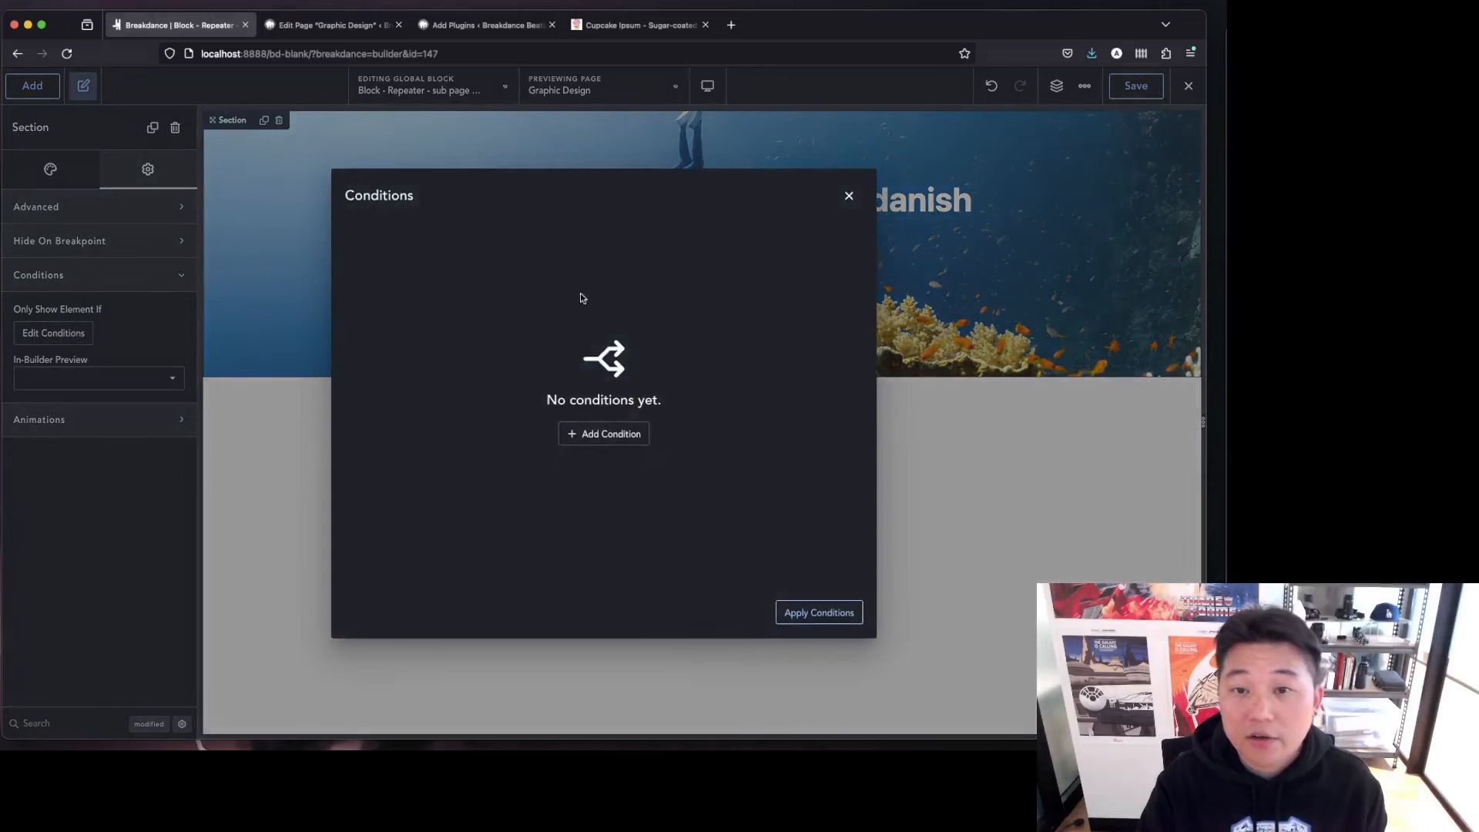
left_click(594, 433)
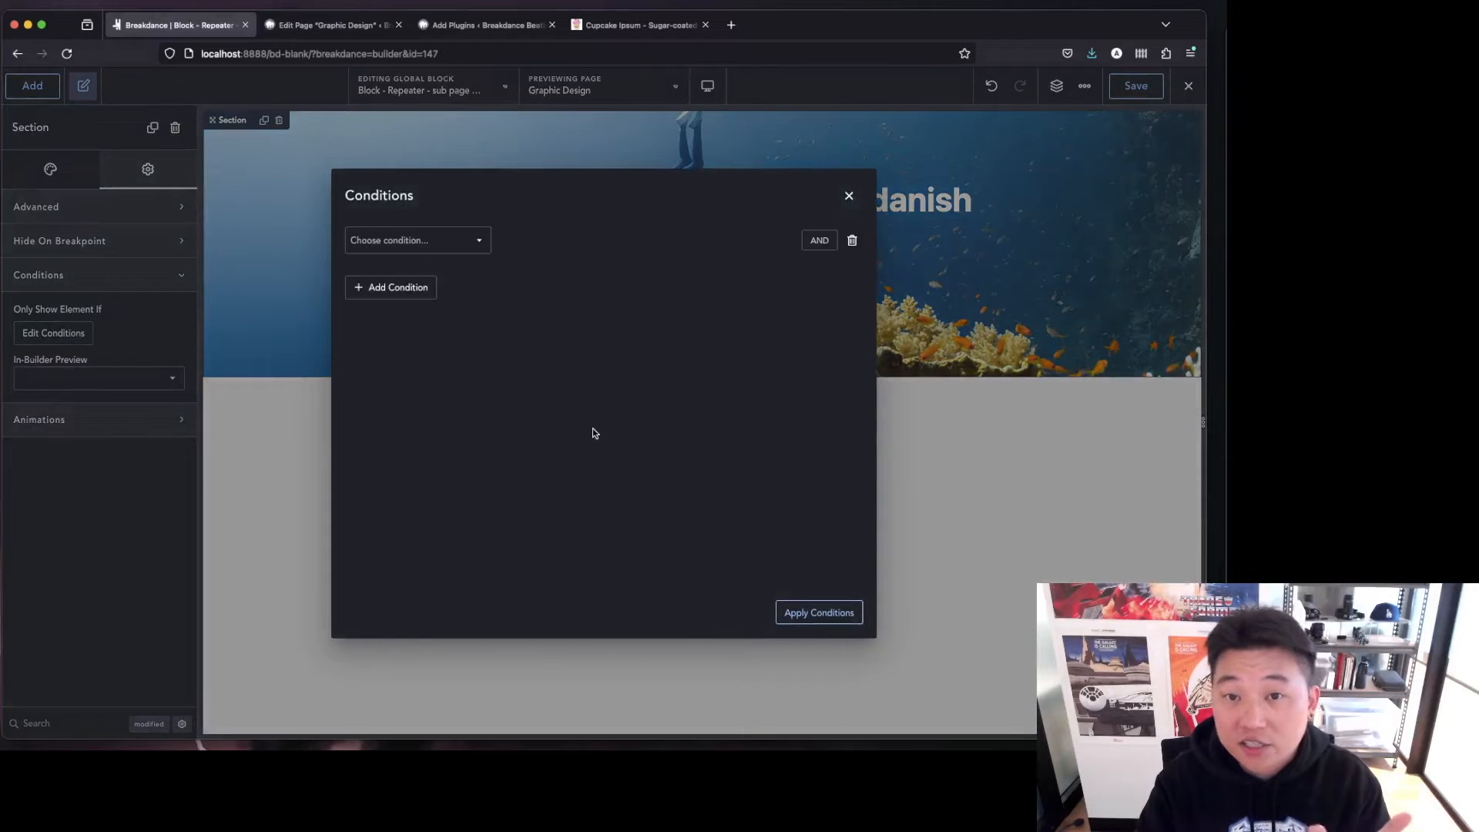
left_click(465, 244)
left_click(645, 322)
left_click(422, 234)
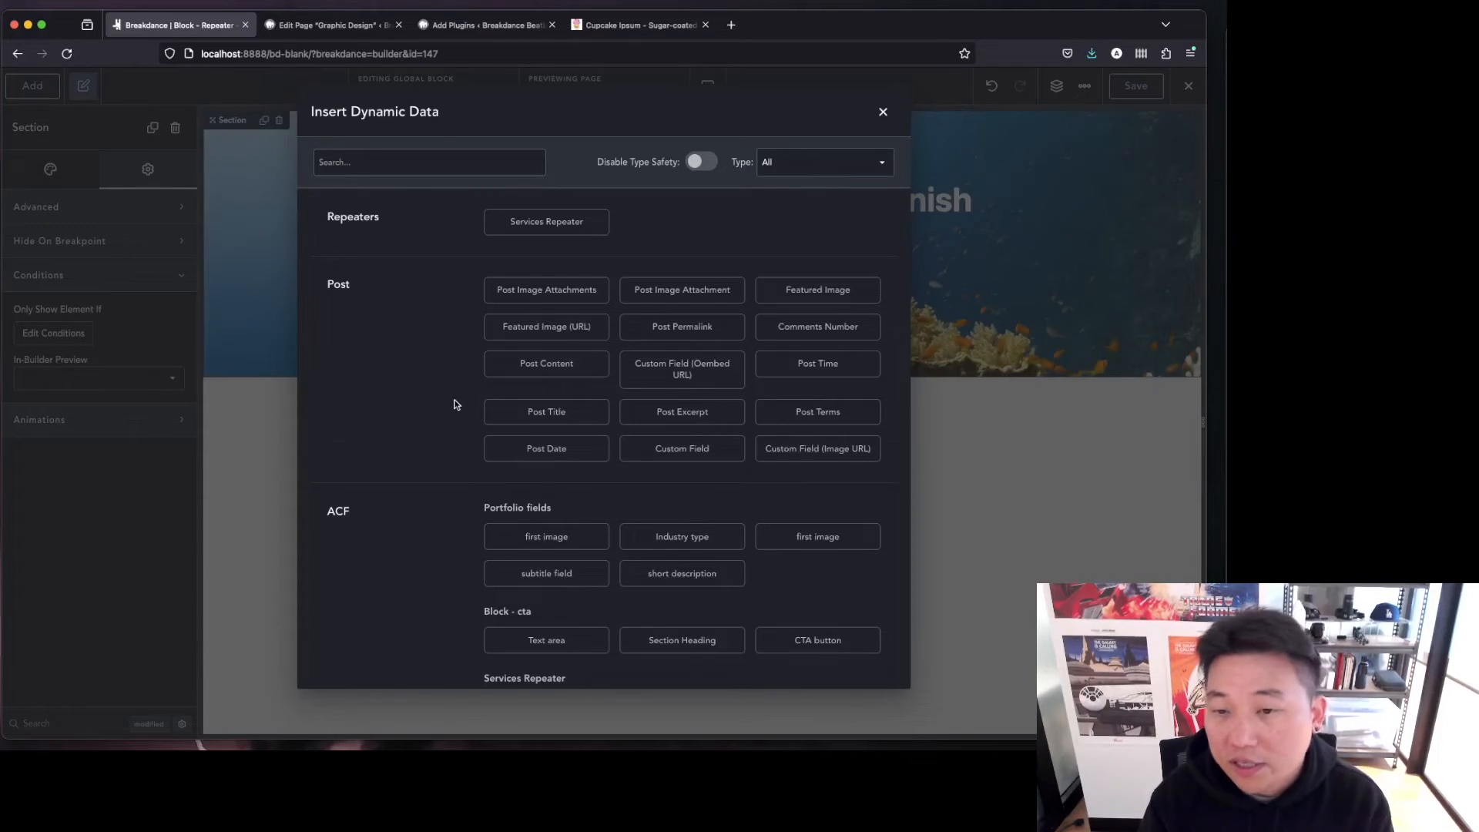
scroll(453, 404, "down", 5)
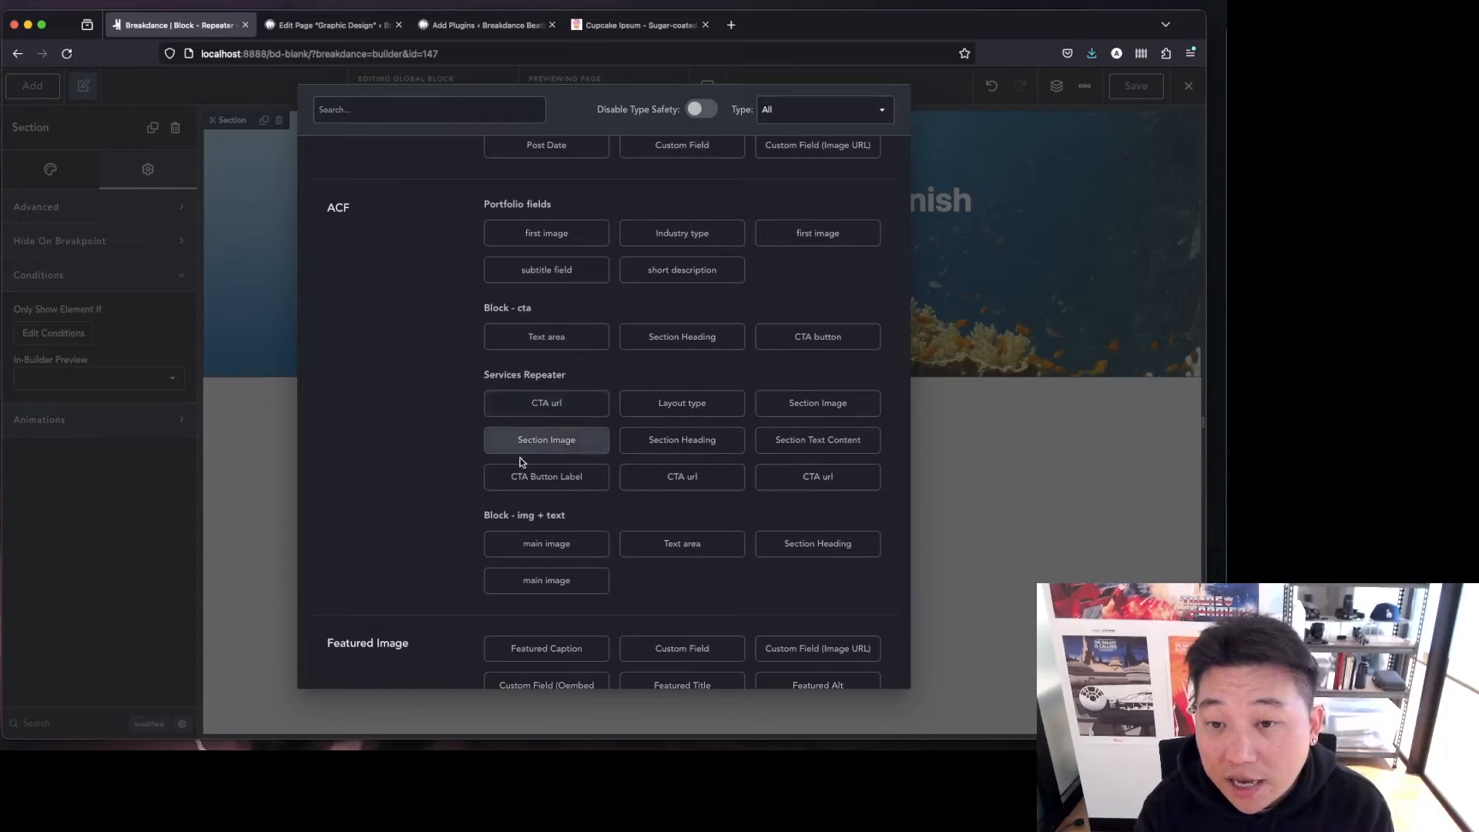
left_click(706, 409)
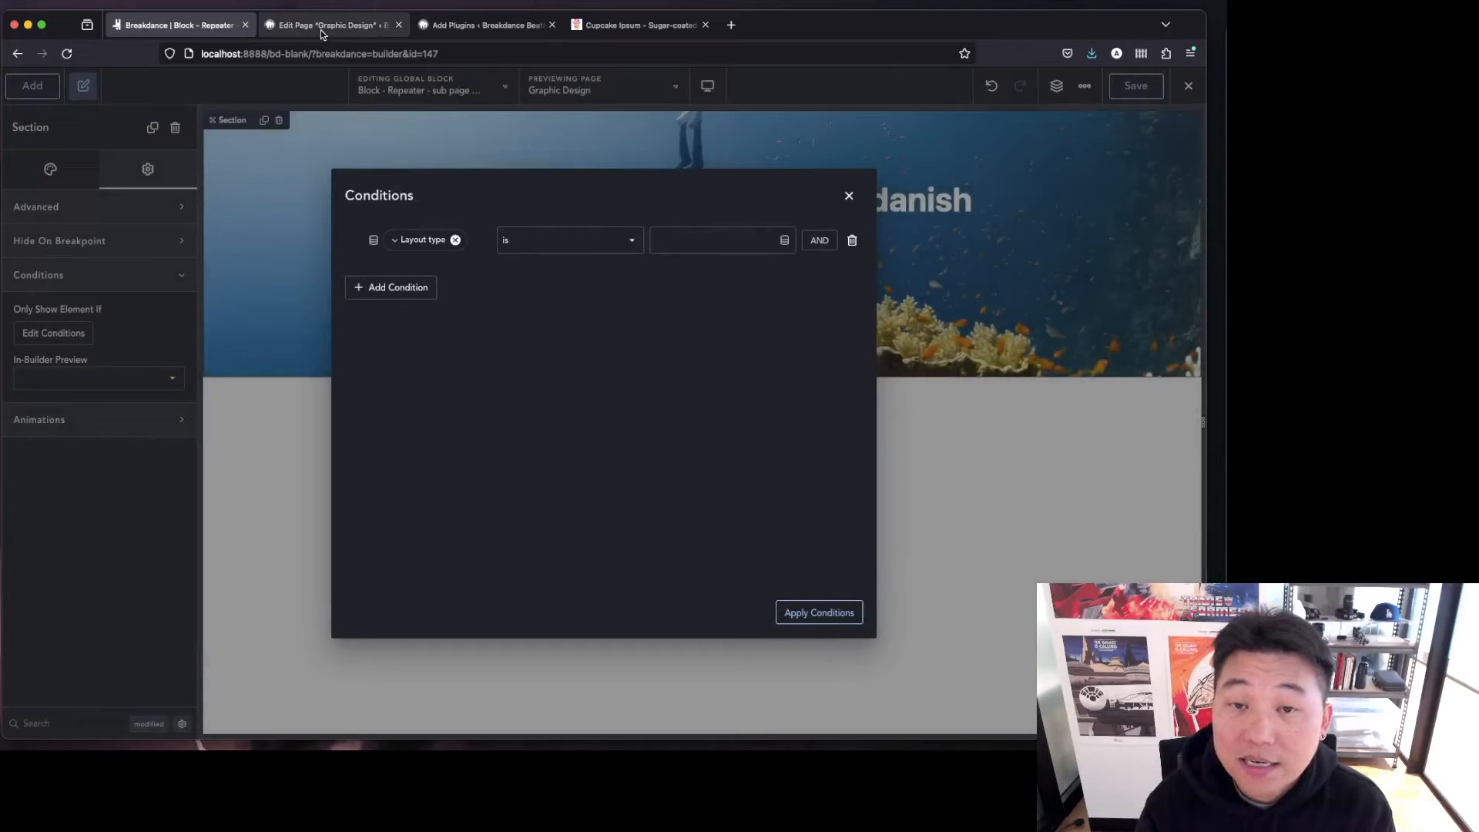
Open the Page - sub - services field group in ACF and copy the hero value from the Layout type choices.
left_click(484, 24)
mouse_move(46, 449)
left_click(143, 453)
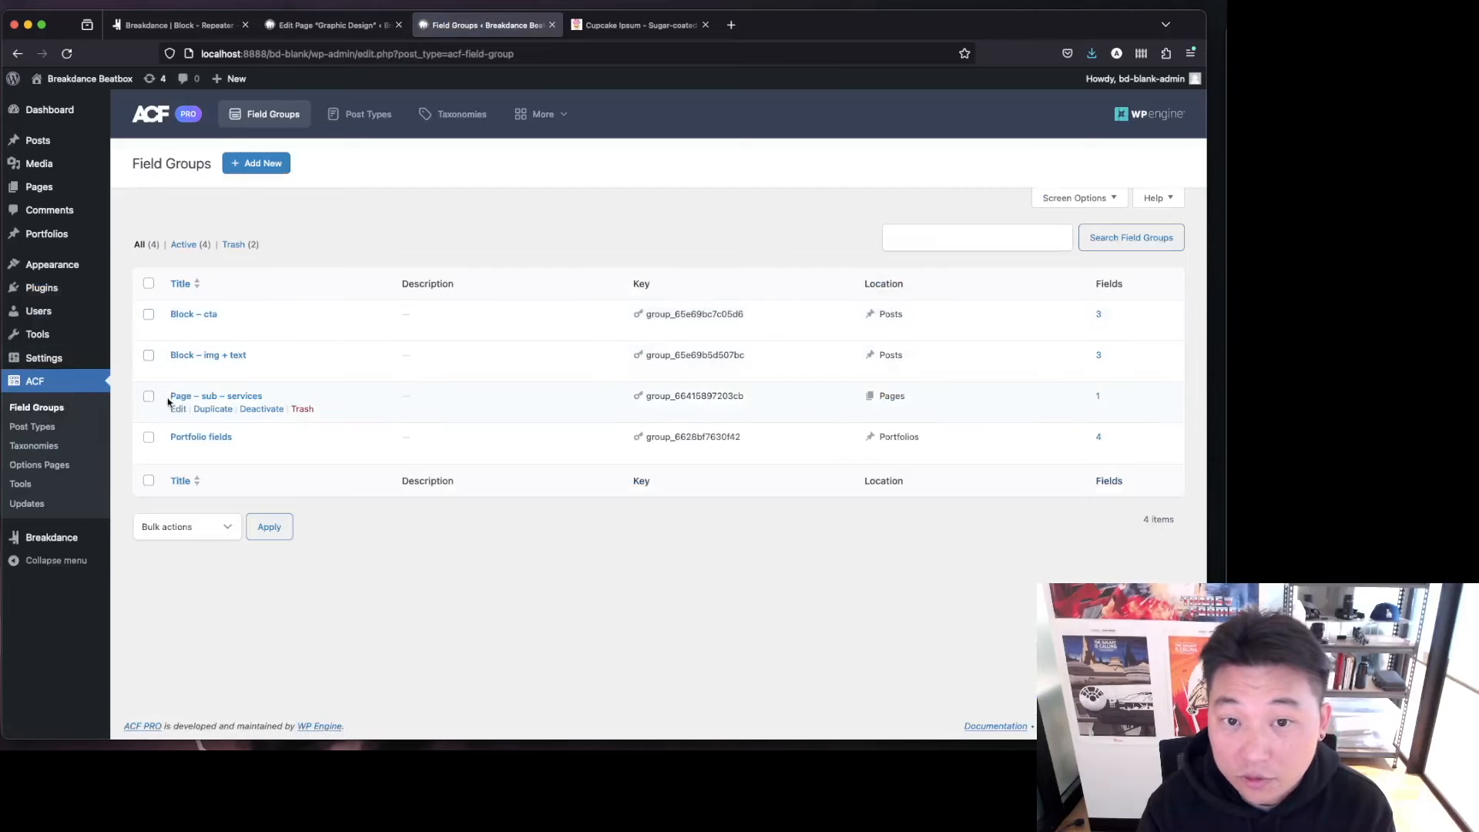
left_click(178, 410)
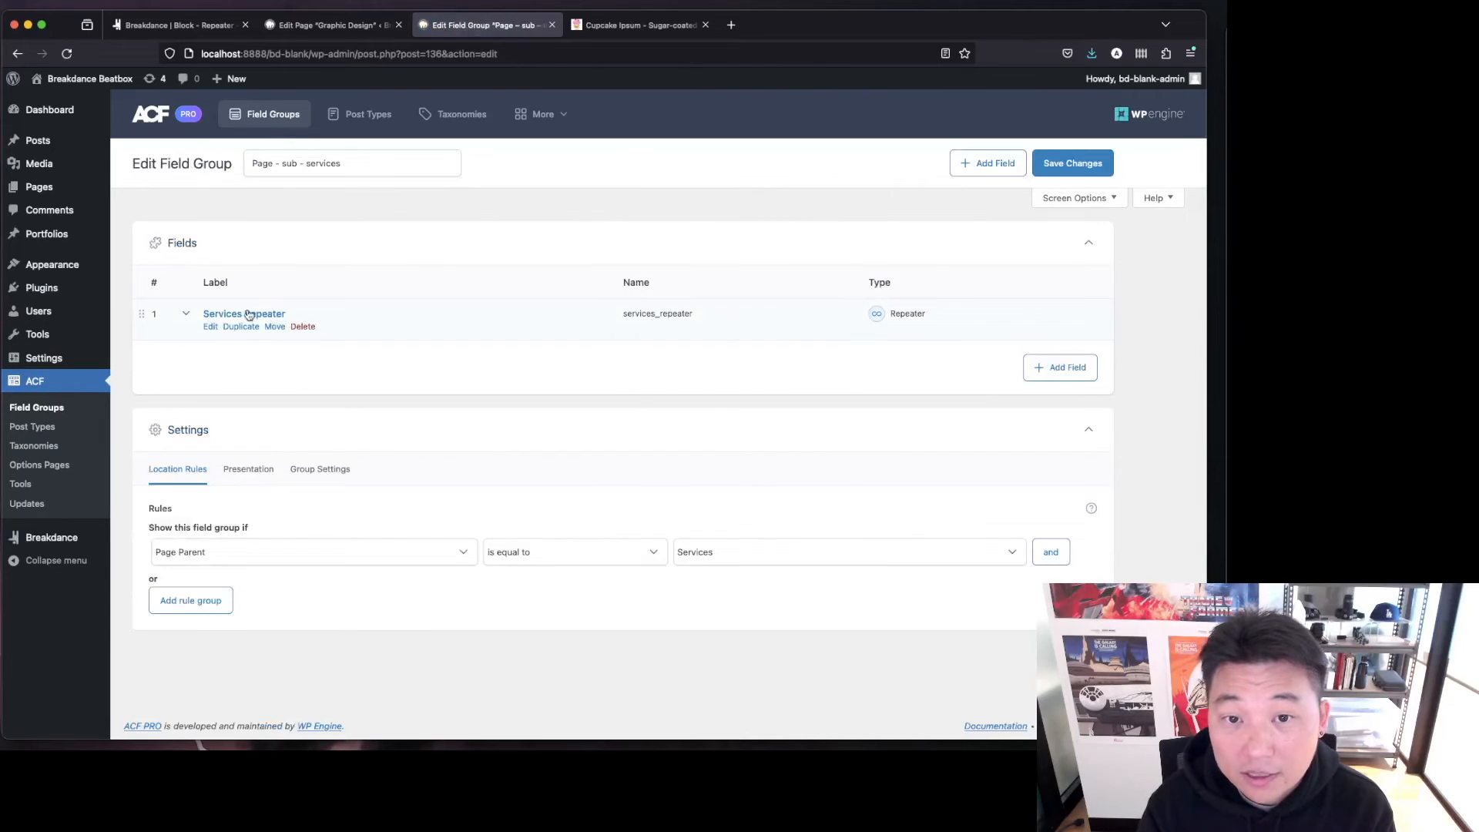
left_click(248, 315)
scroll(499, 528, "down", 5)
left_click(347, 470)
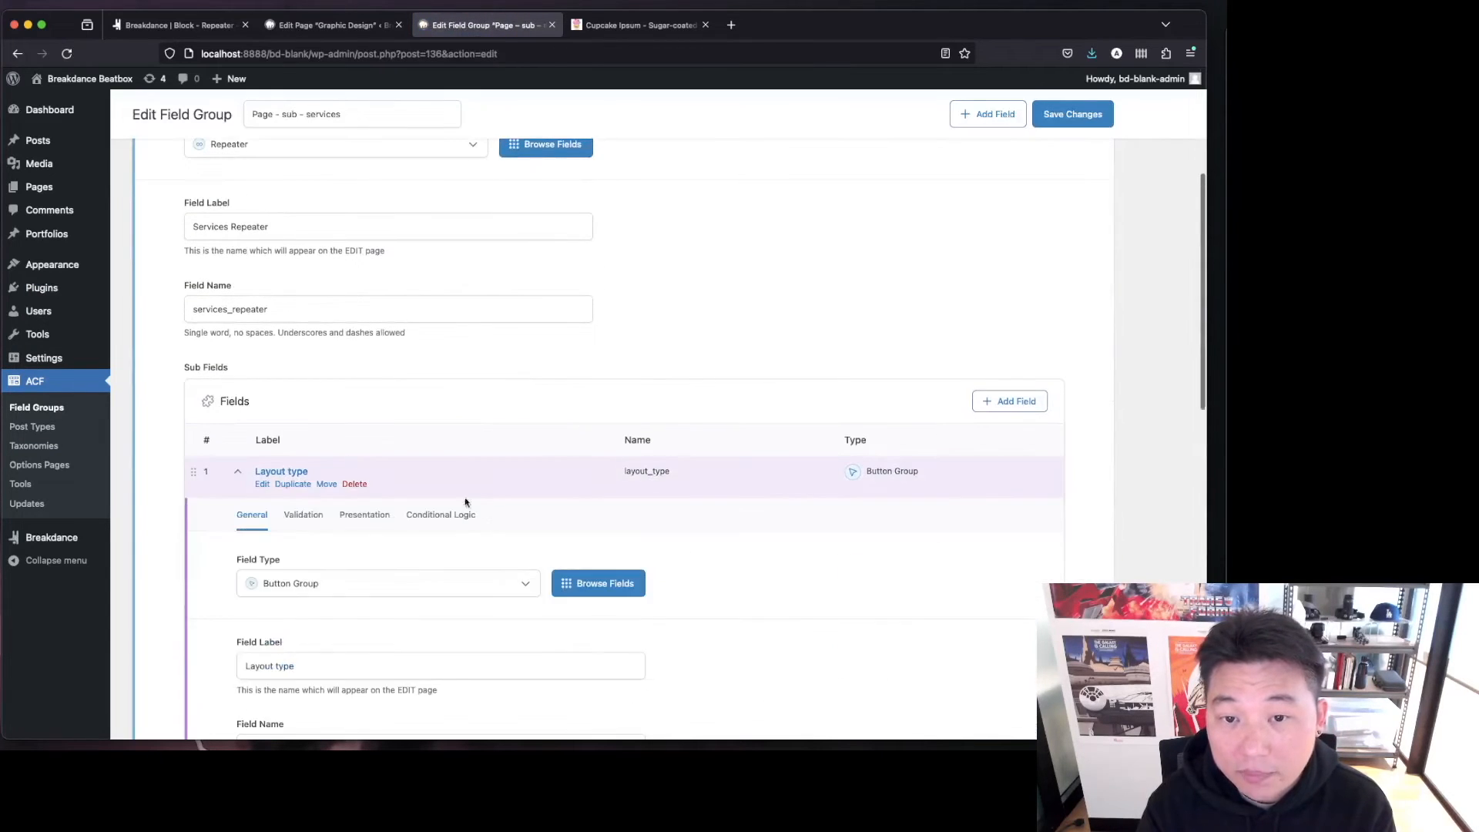
scroll(466, 502, "down", 4)
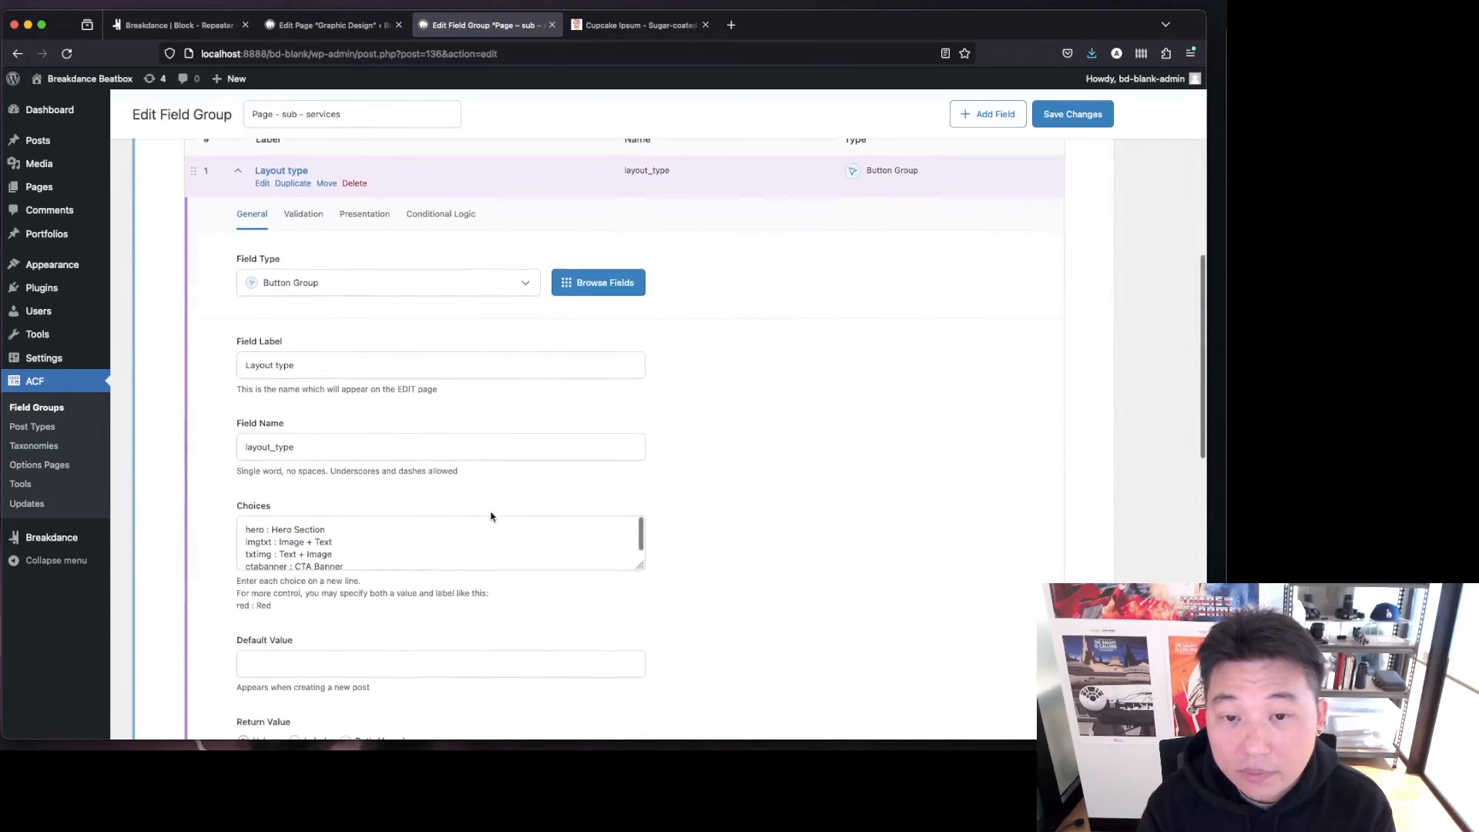
double_click(253, 531)
key("ctrl+c")
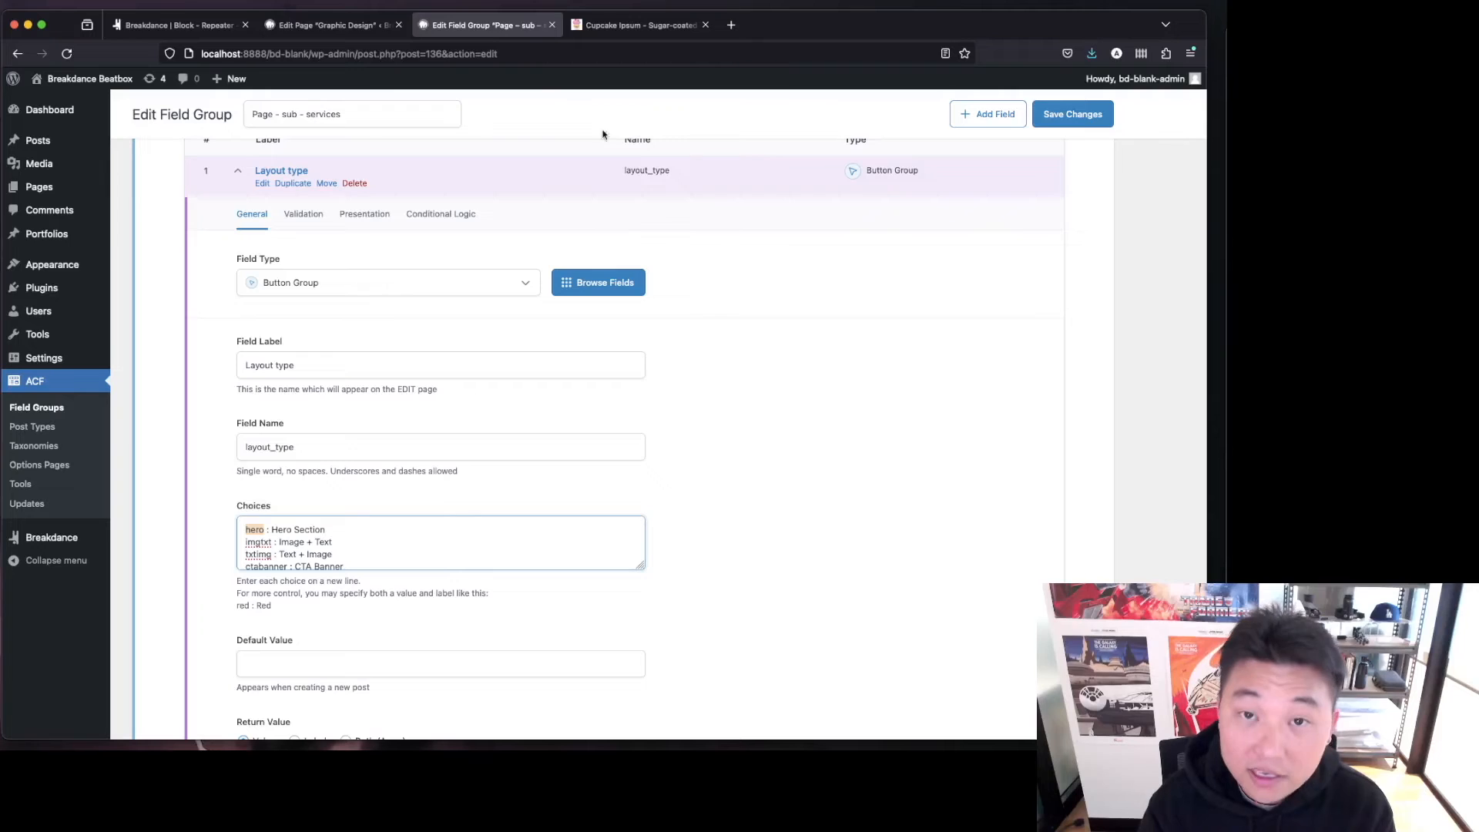
Set the section's Layout type condition value to hero and apply the condition.
left_click(173, 24)
key("ctrl+v")
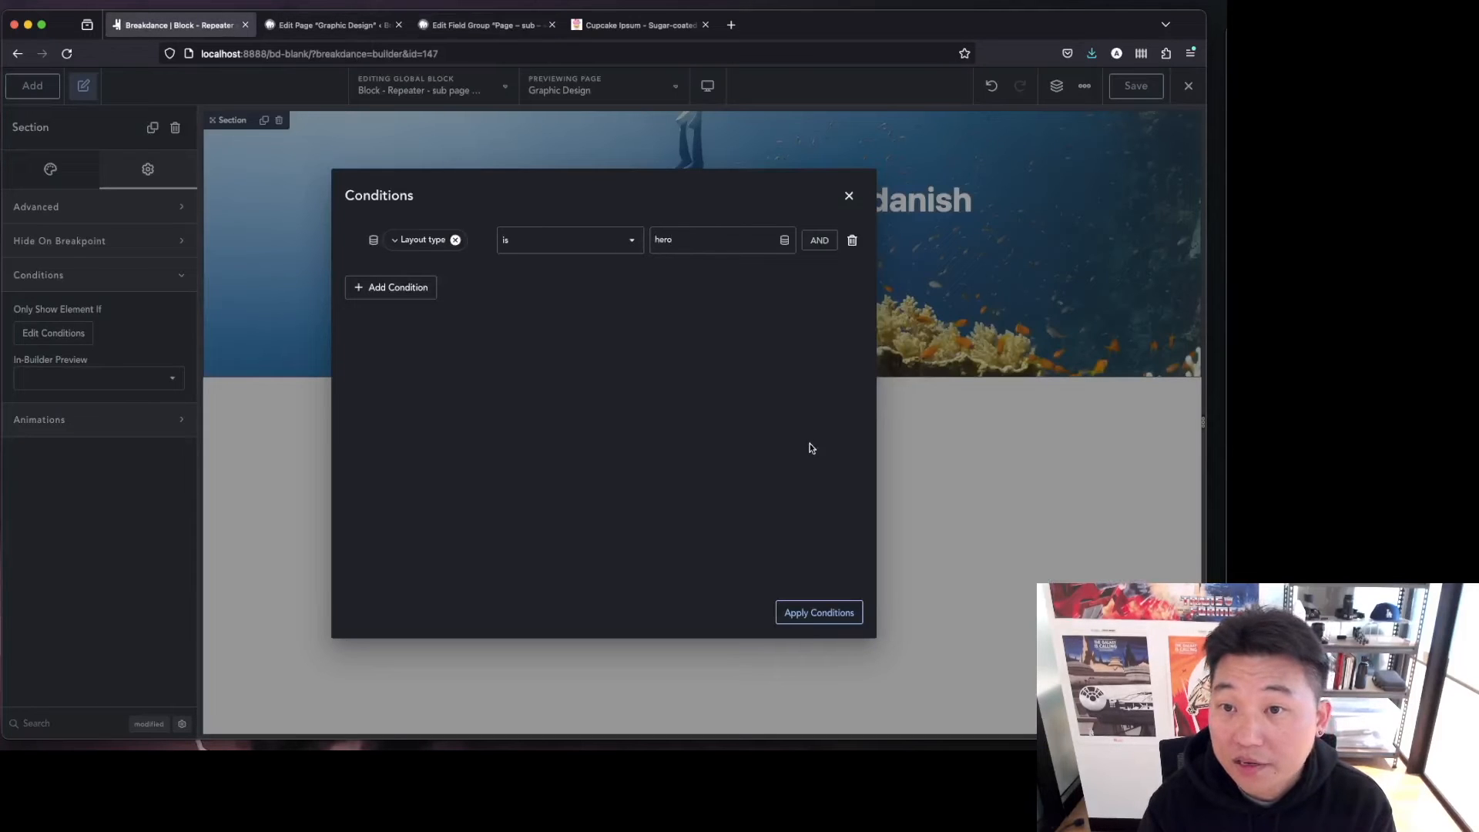
left_click(832, 613)
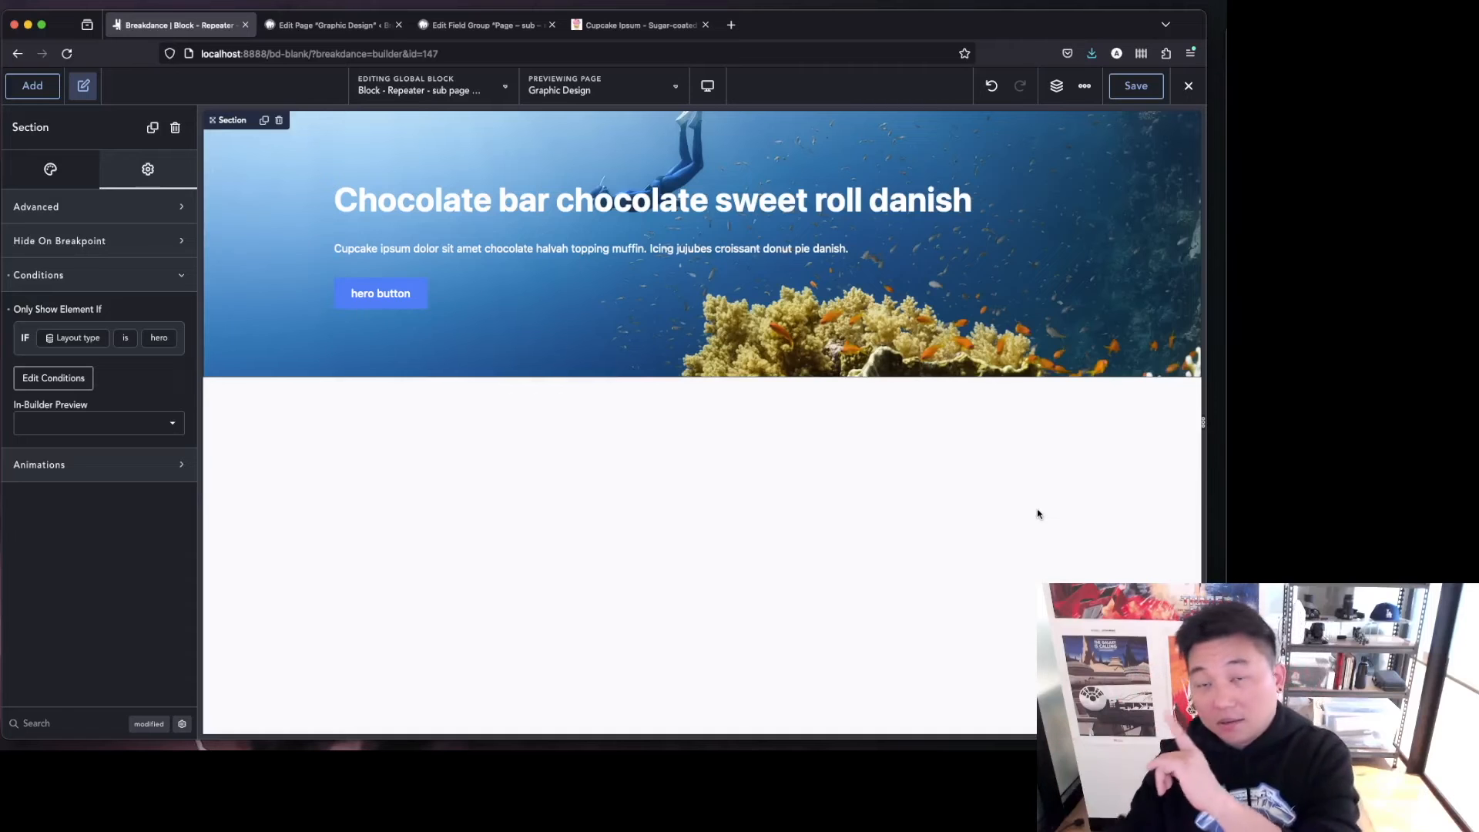
Check the Layout type selection on the Graphic Design page editor.
left_click(529, 29)
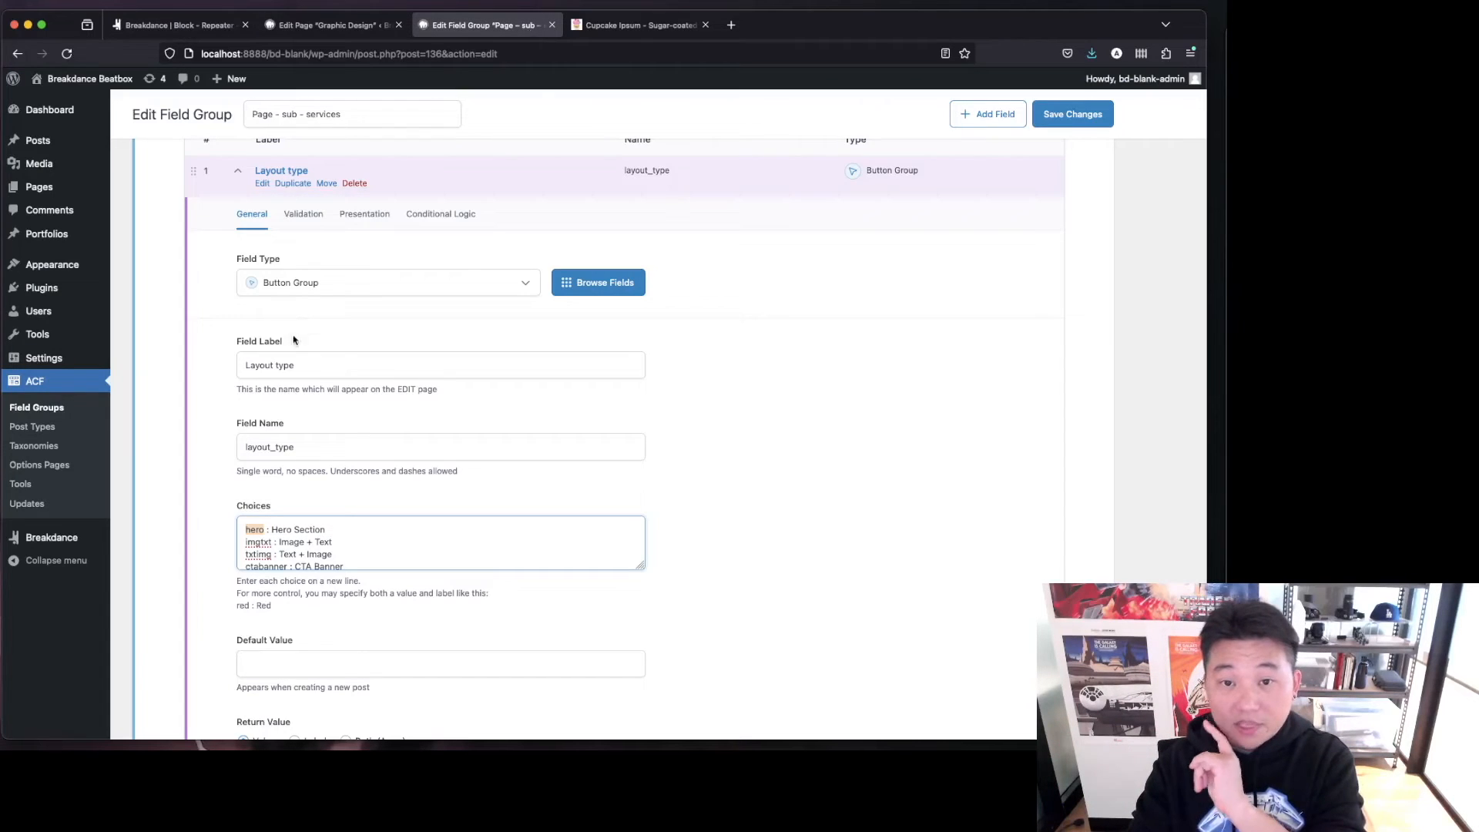
left_click(324, 25)
scroll(312, 338, "up", 4)
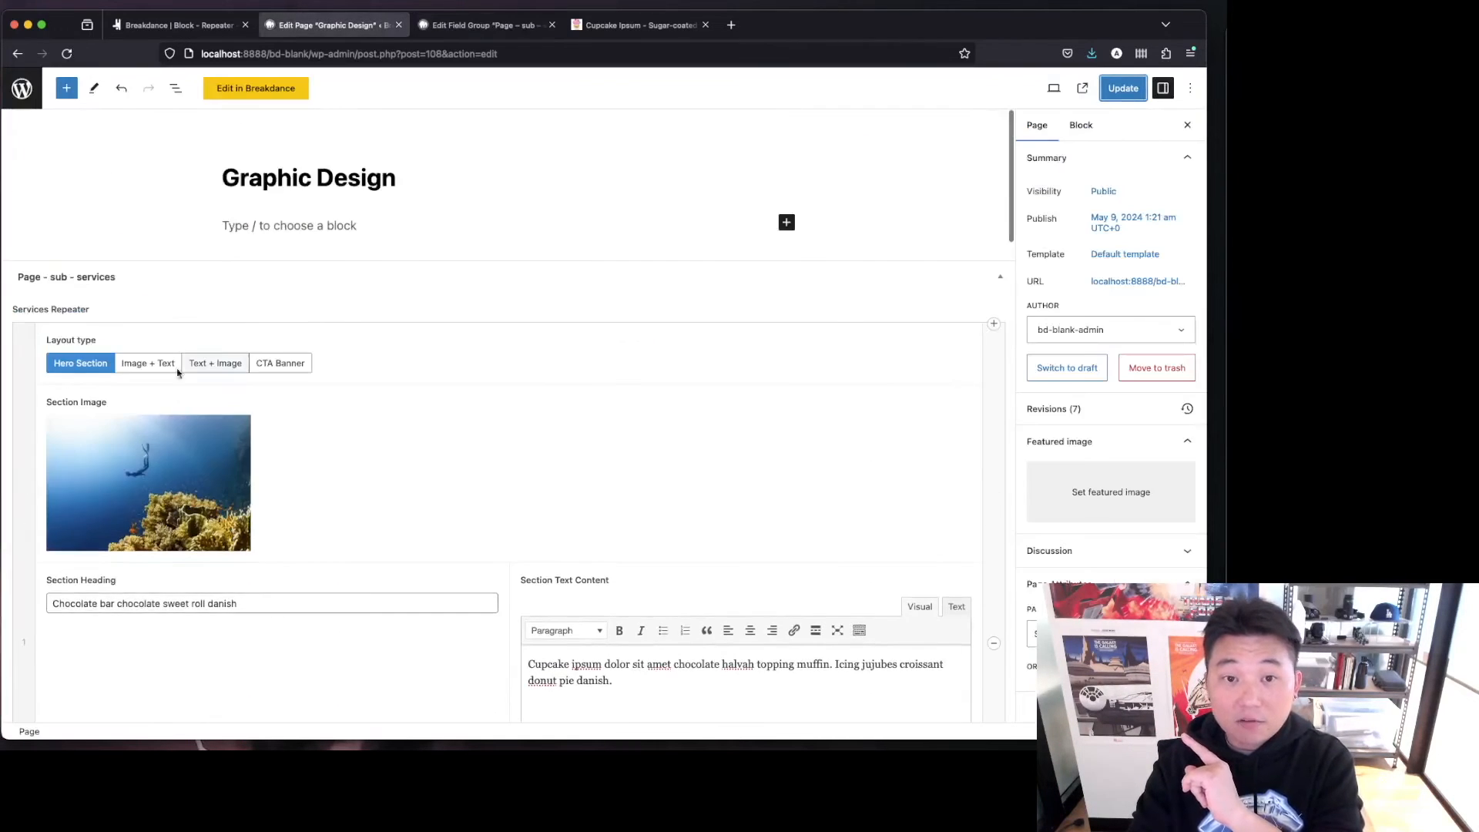
left_click(159, 25)
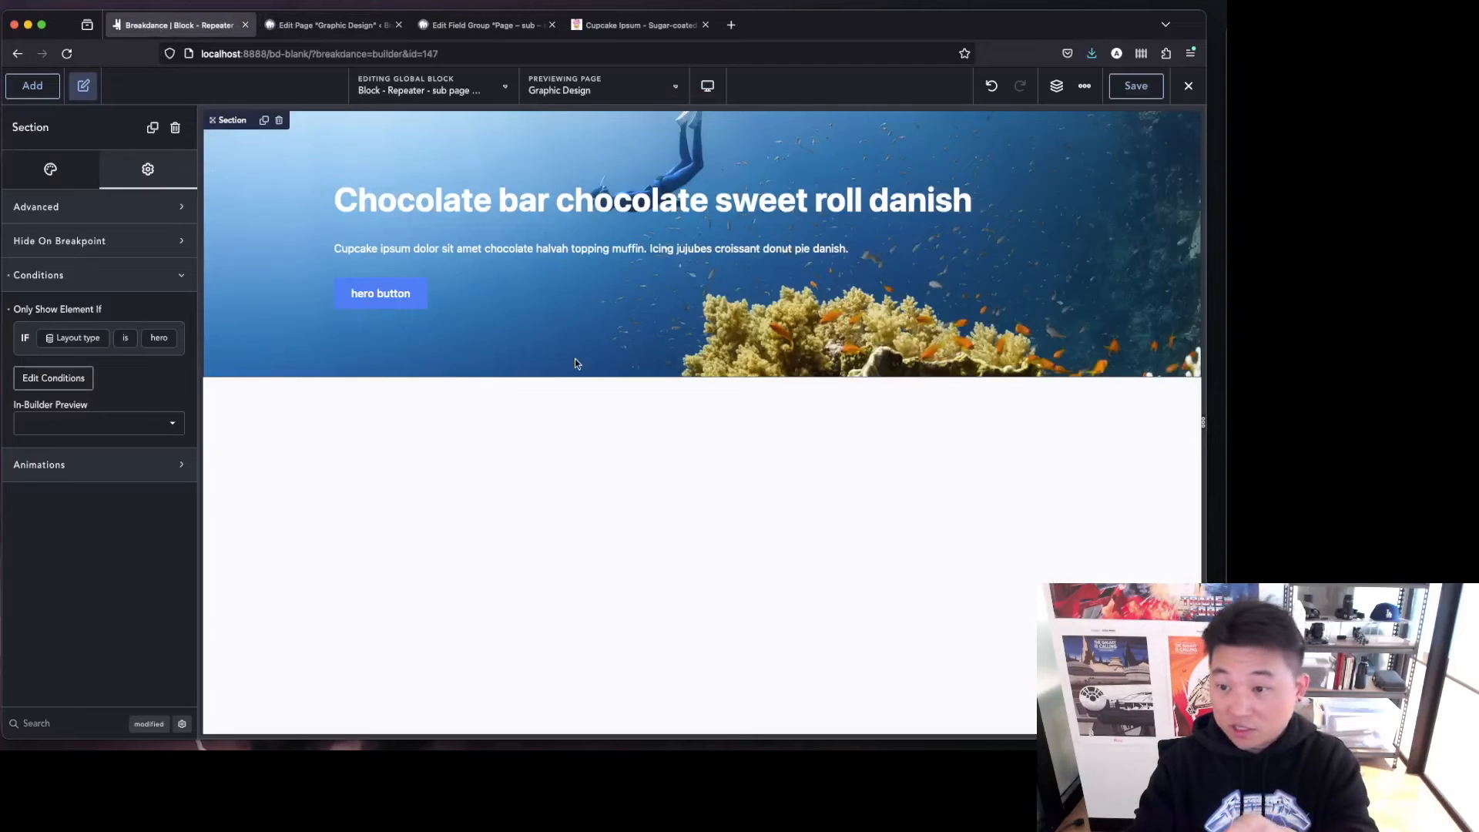
Duplicate the hero section and clear the background image from the copy.
left_click(1056, 86)
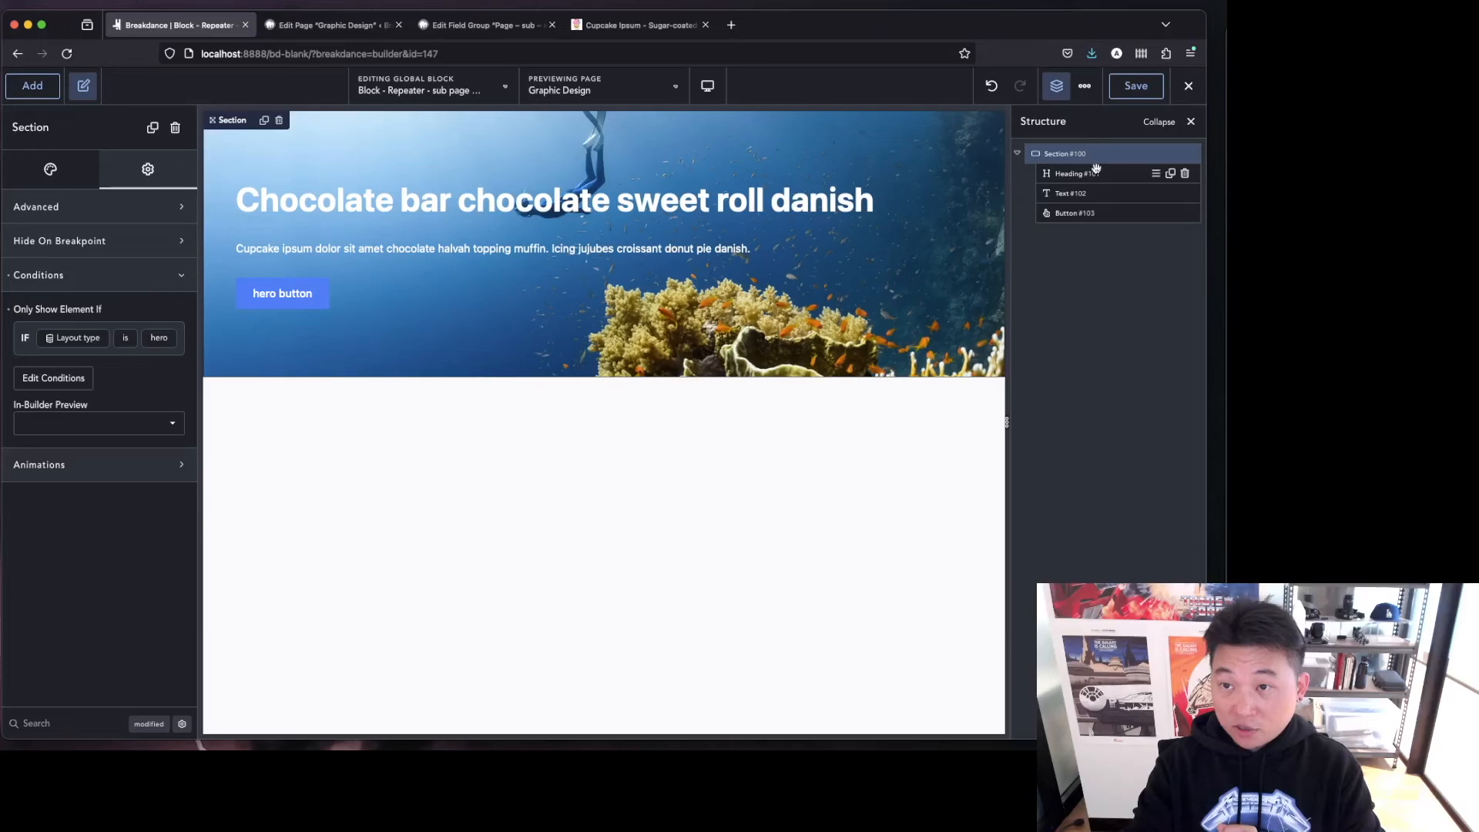
left_click(1172, 154)
left_click(1079, 233)
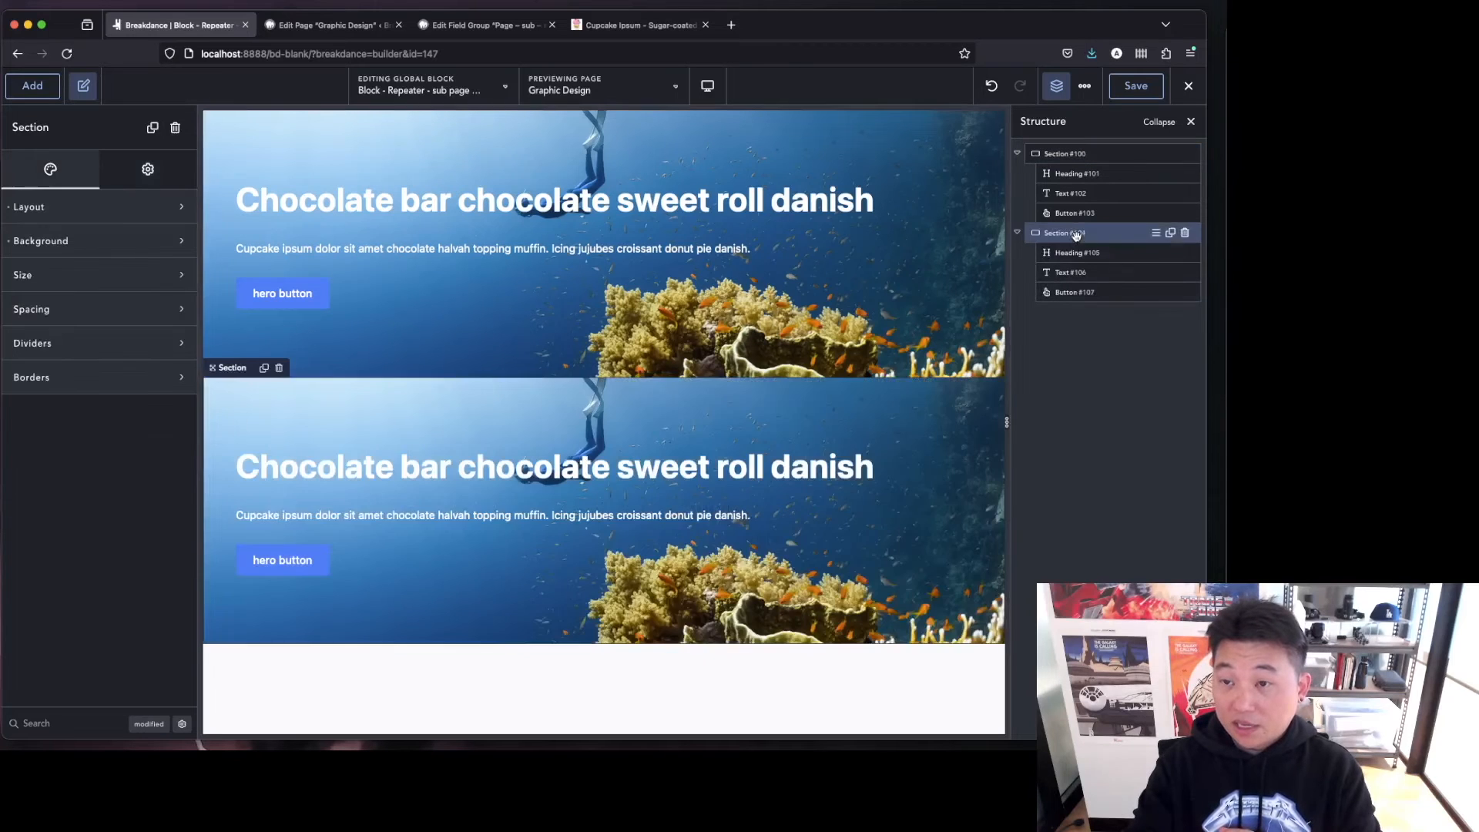
left_click(87, 242)
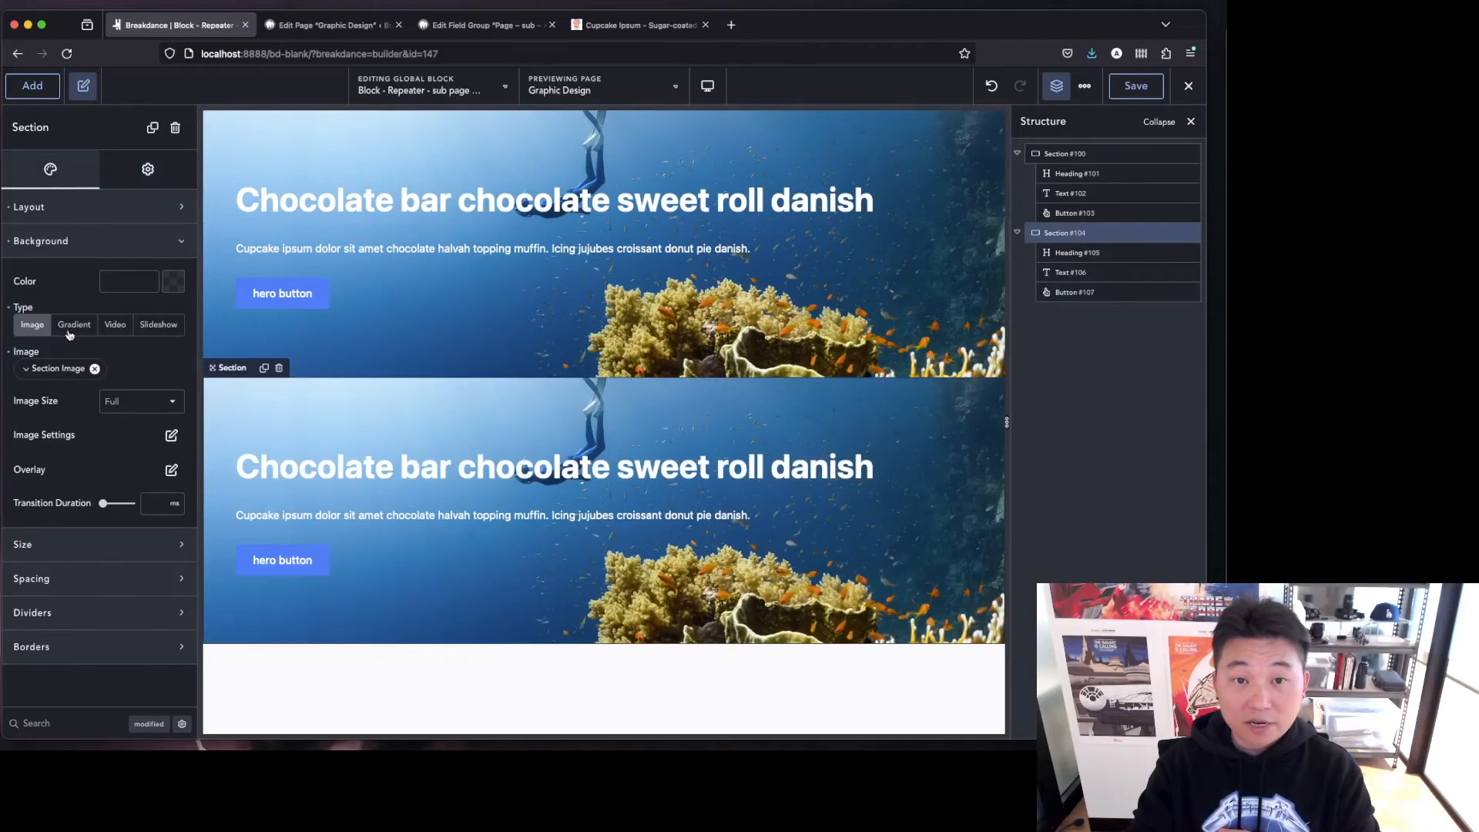
left_click(9, 307)
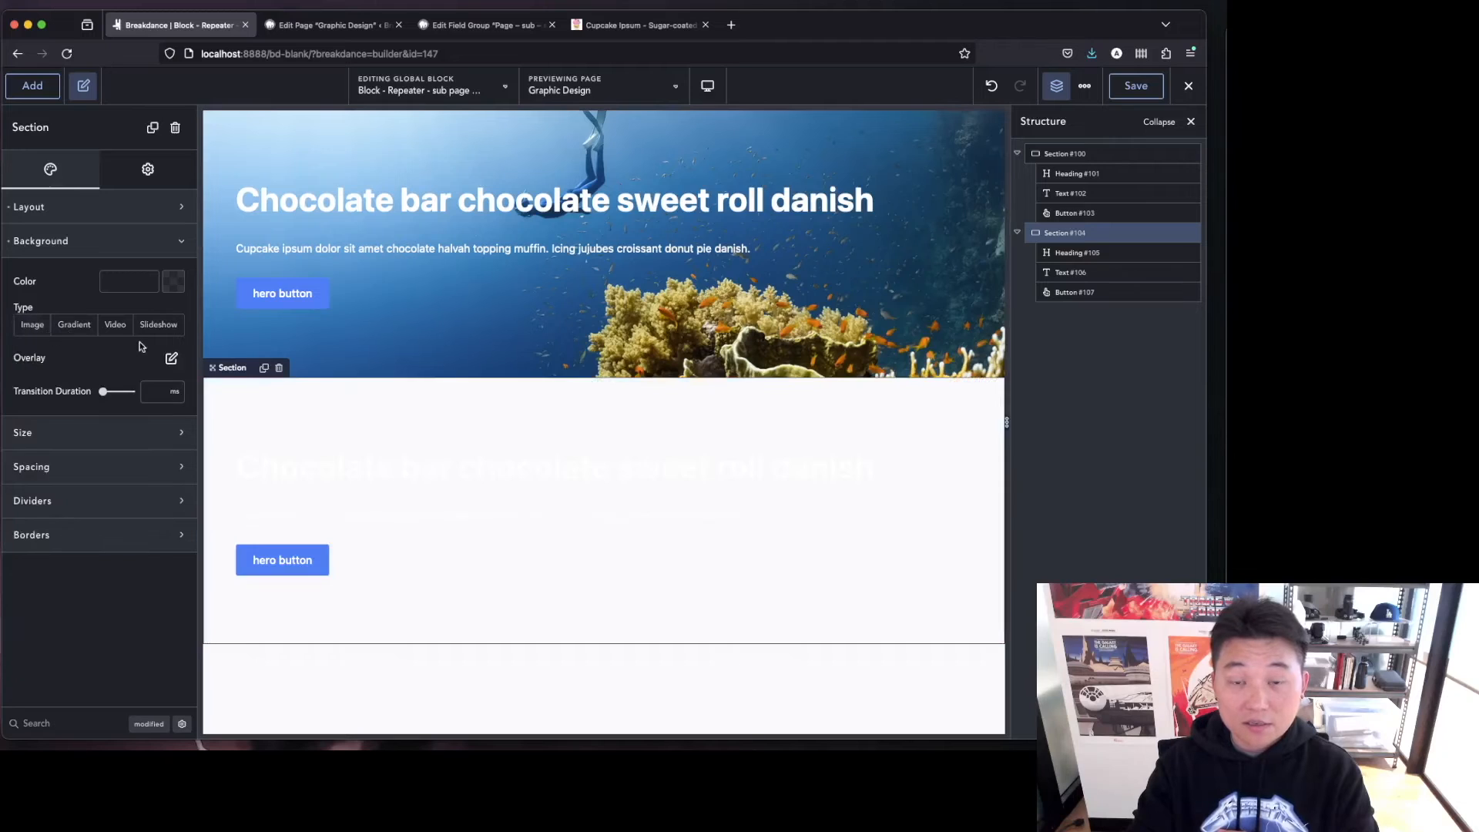
Reset the typography of the duplicated section's heading.
left_click(1071, 252)
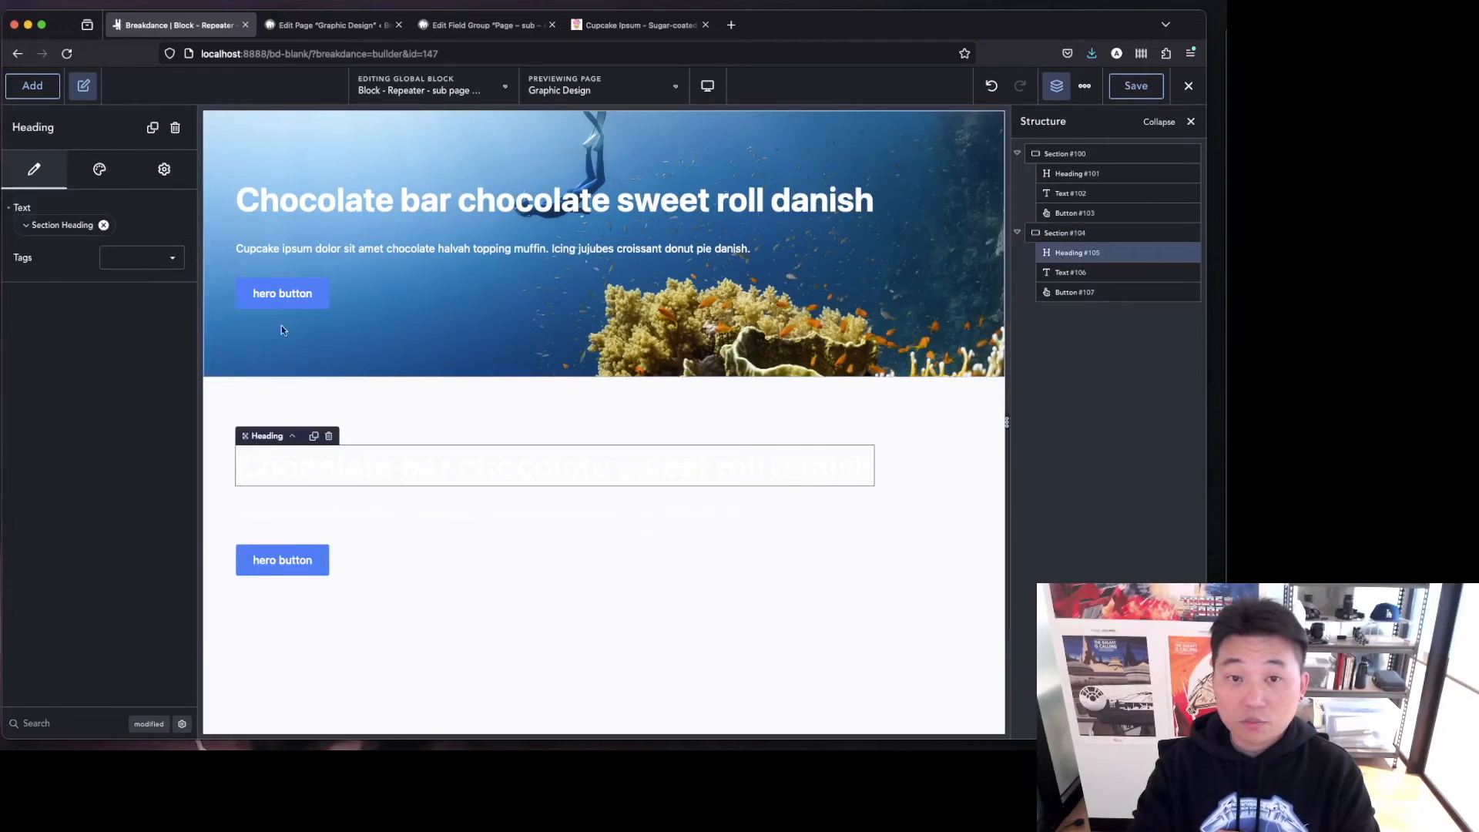
left_click(99, 171)
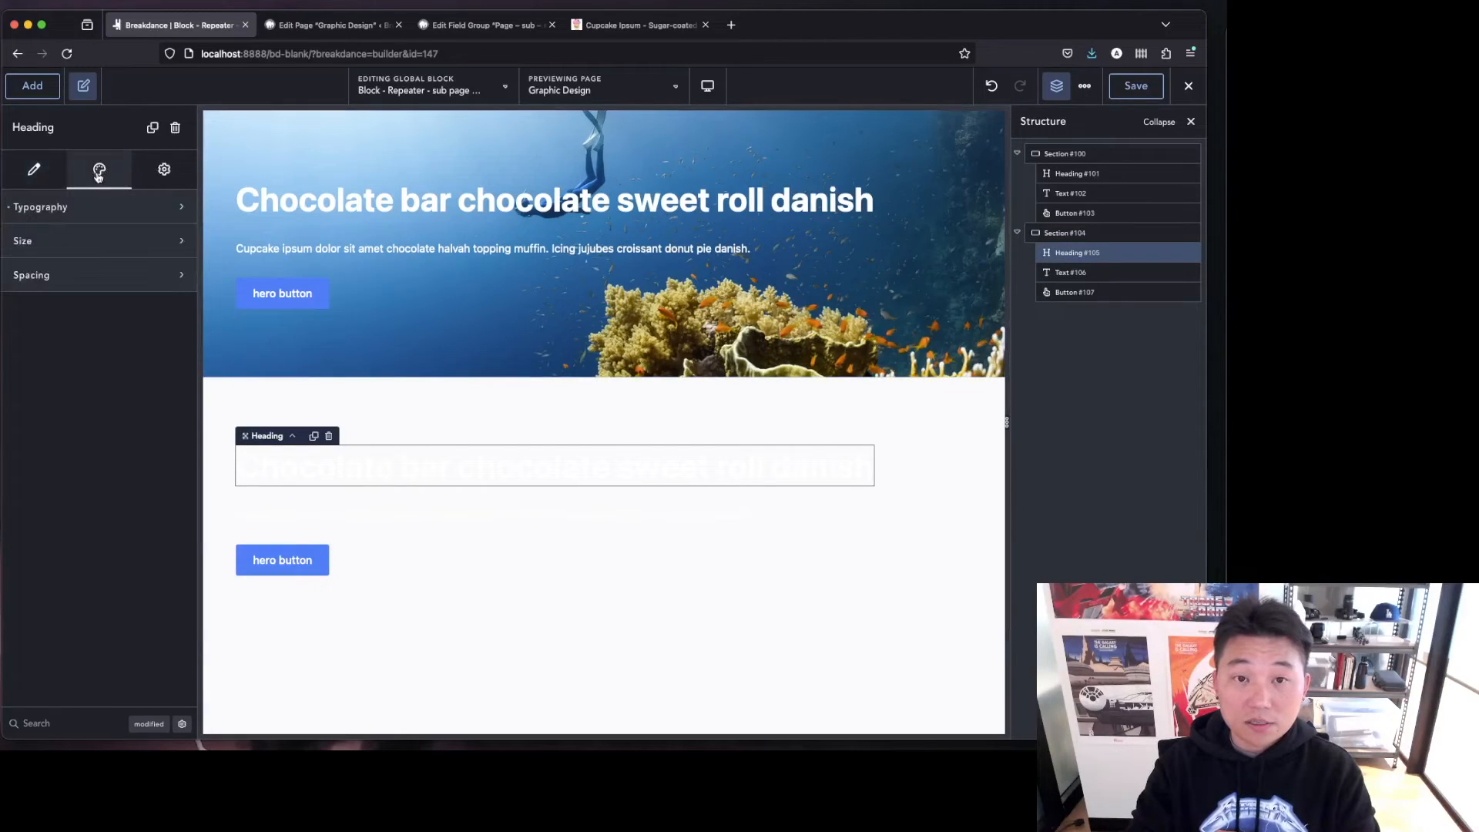
left_click(87, 209)
left_click(9, 249)
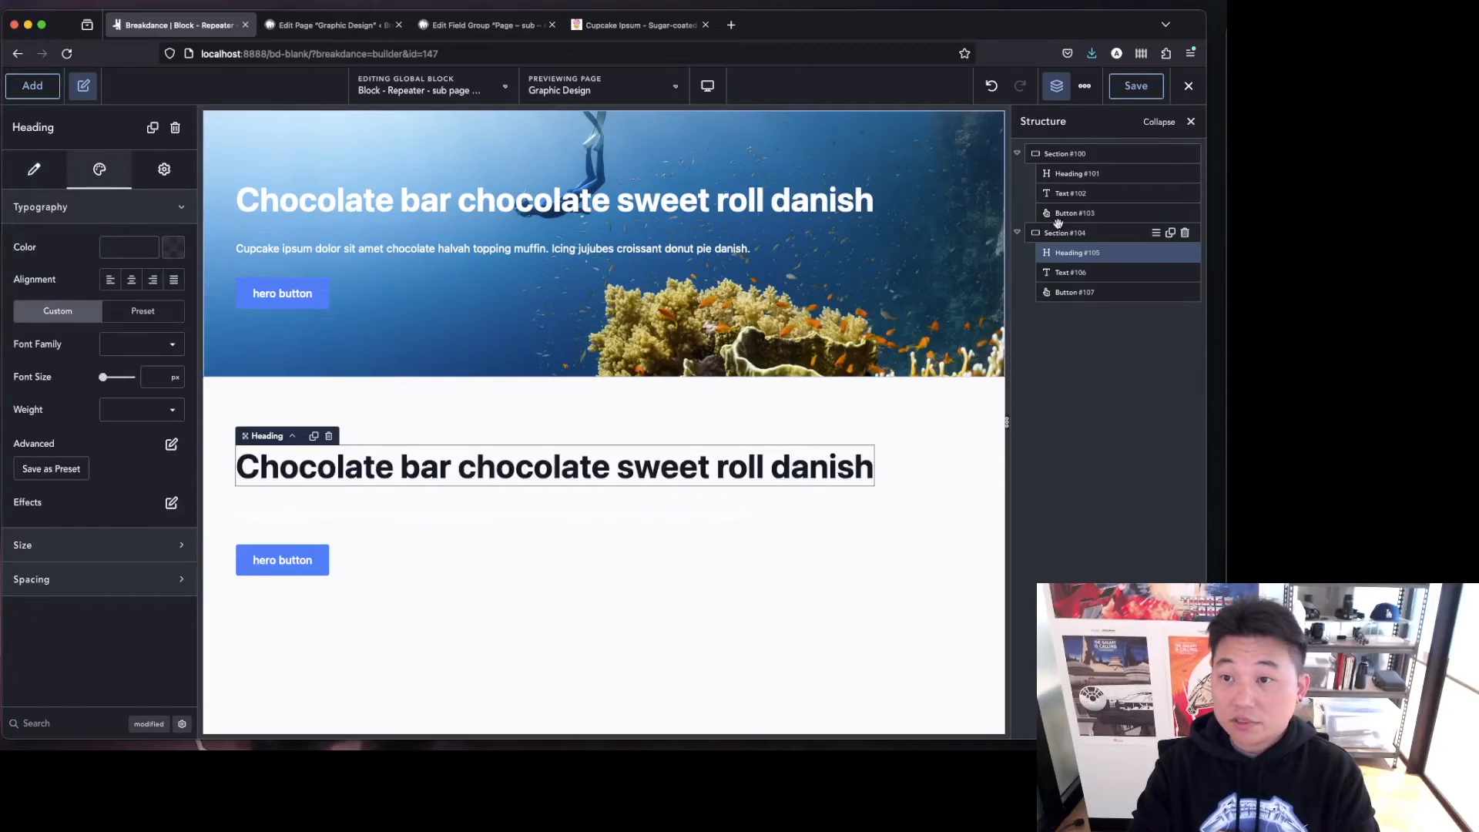
Reset the typography of the duplicated section's text element.
left_click(1079, 272)
left_click(98, 169)
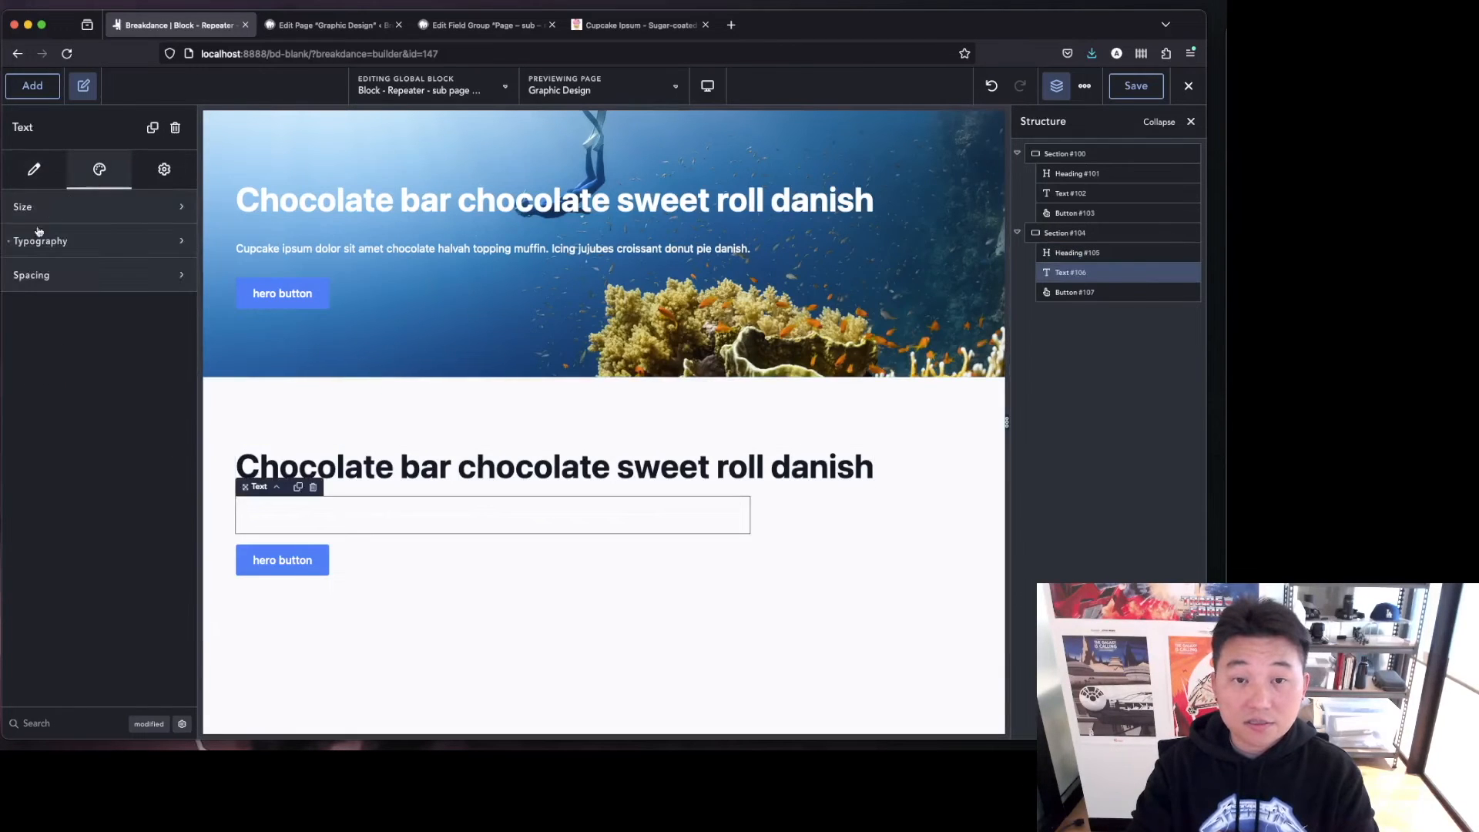
left_click(9, 241)
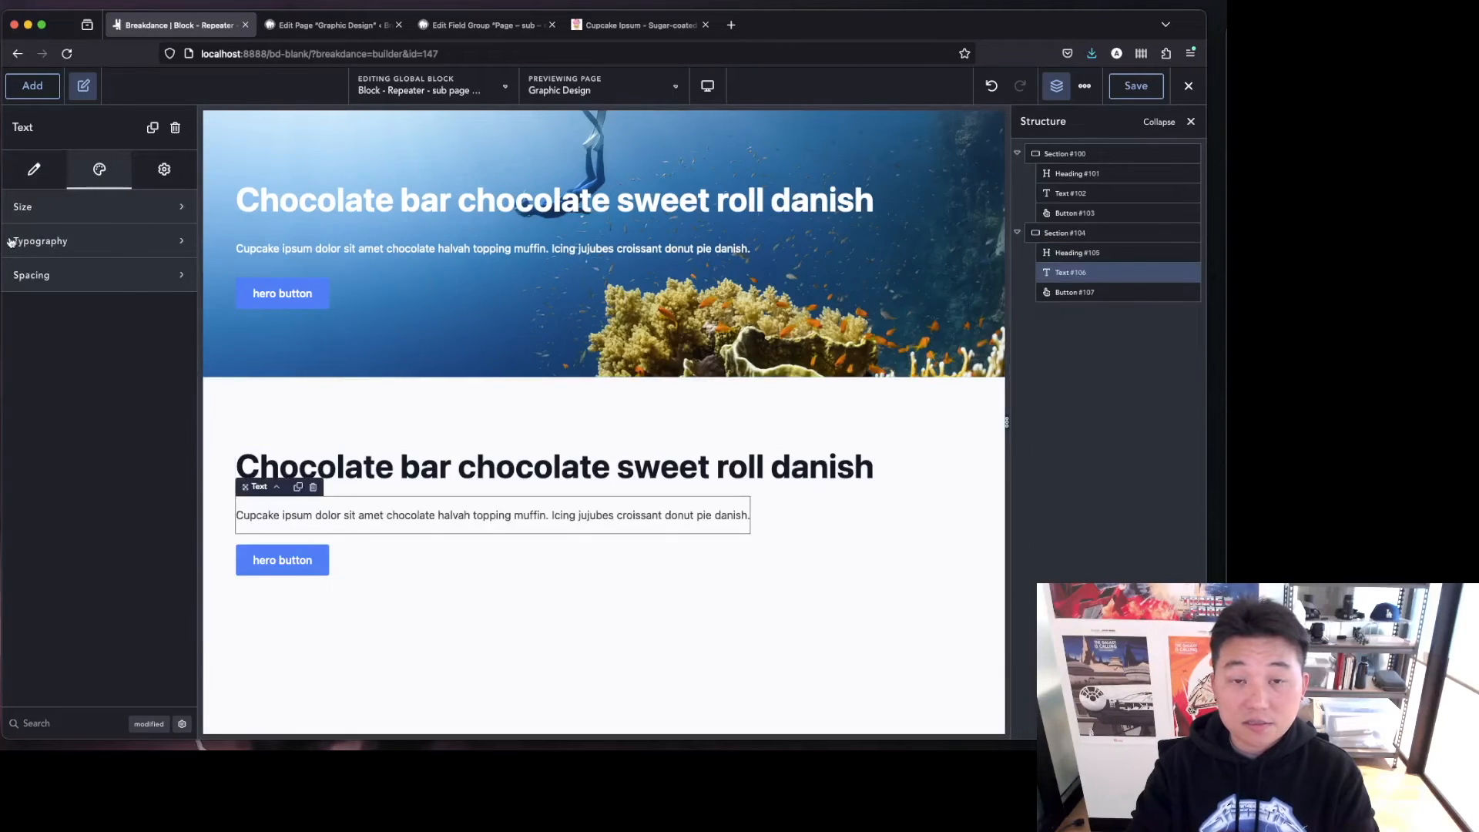
Review the Graphic Design page's Services Repeater fields in the WordPress page editor.
left_click(1098, 293)
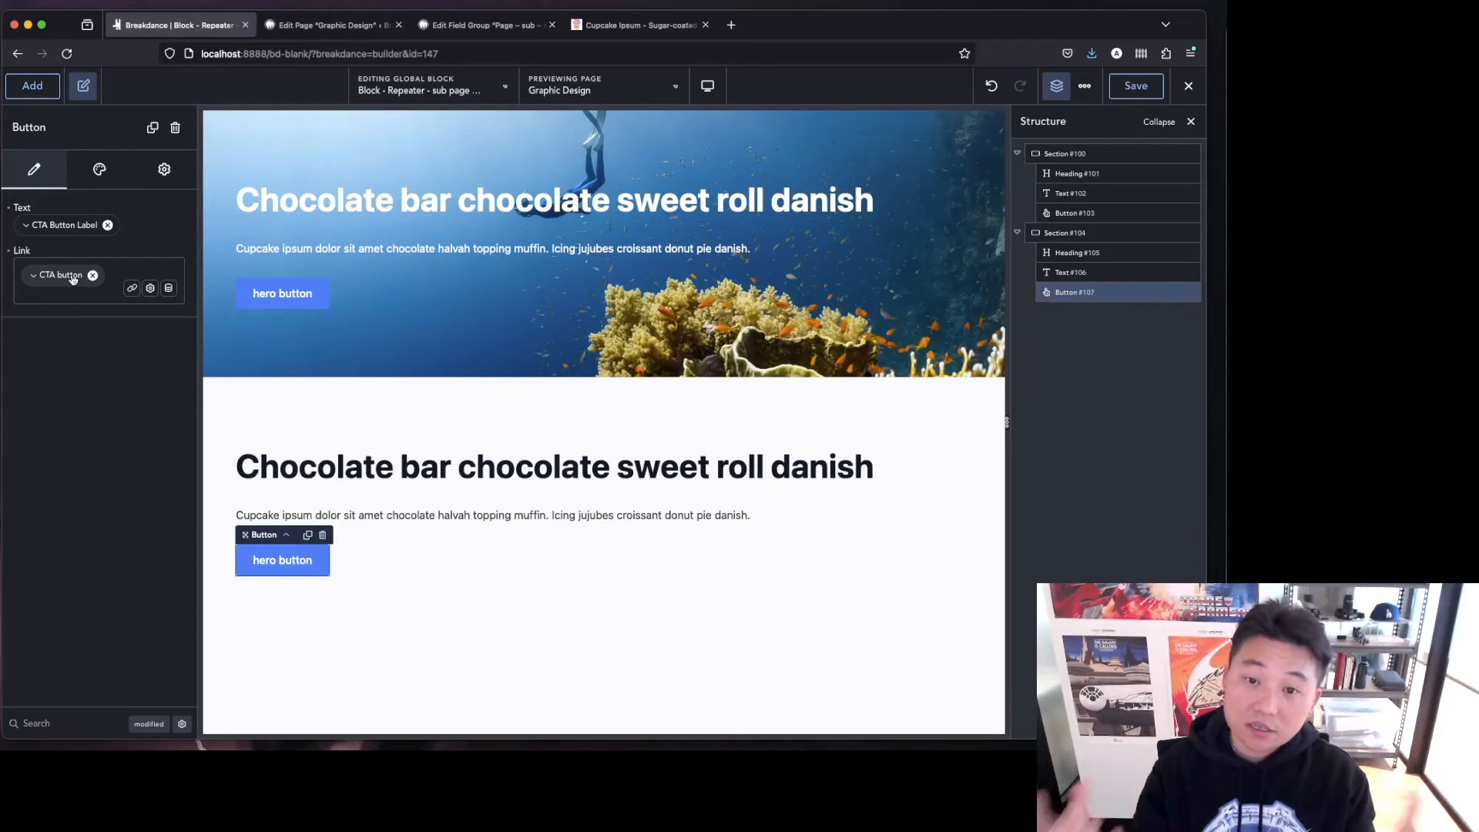
left_click(1102, 233)
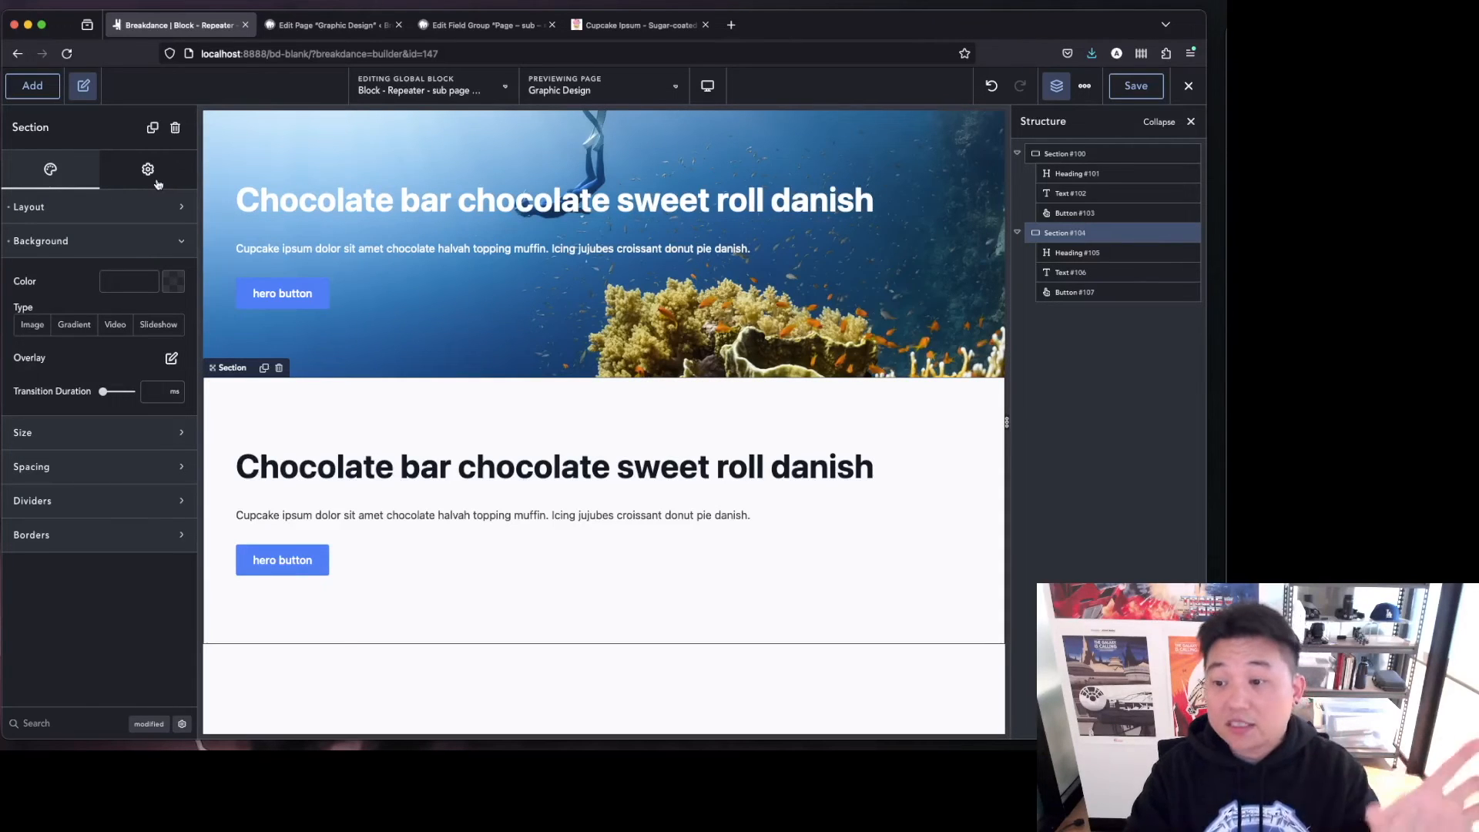
left_click(358, 25)
scroll(509, 385, "down", 2)
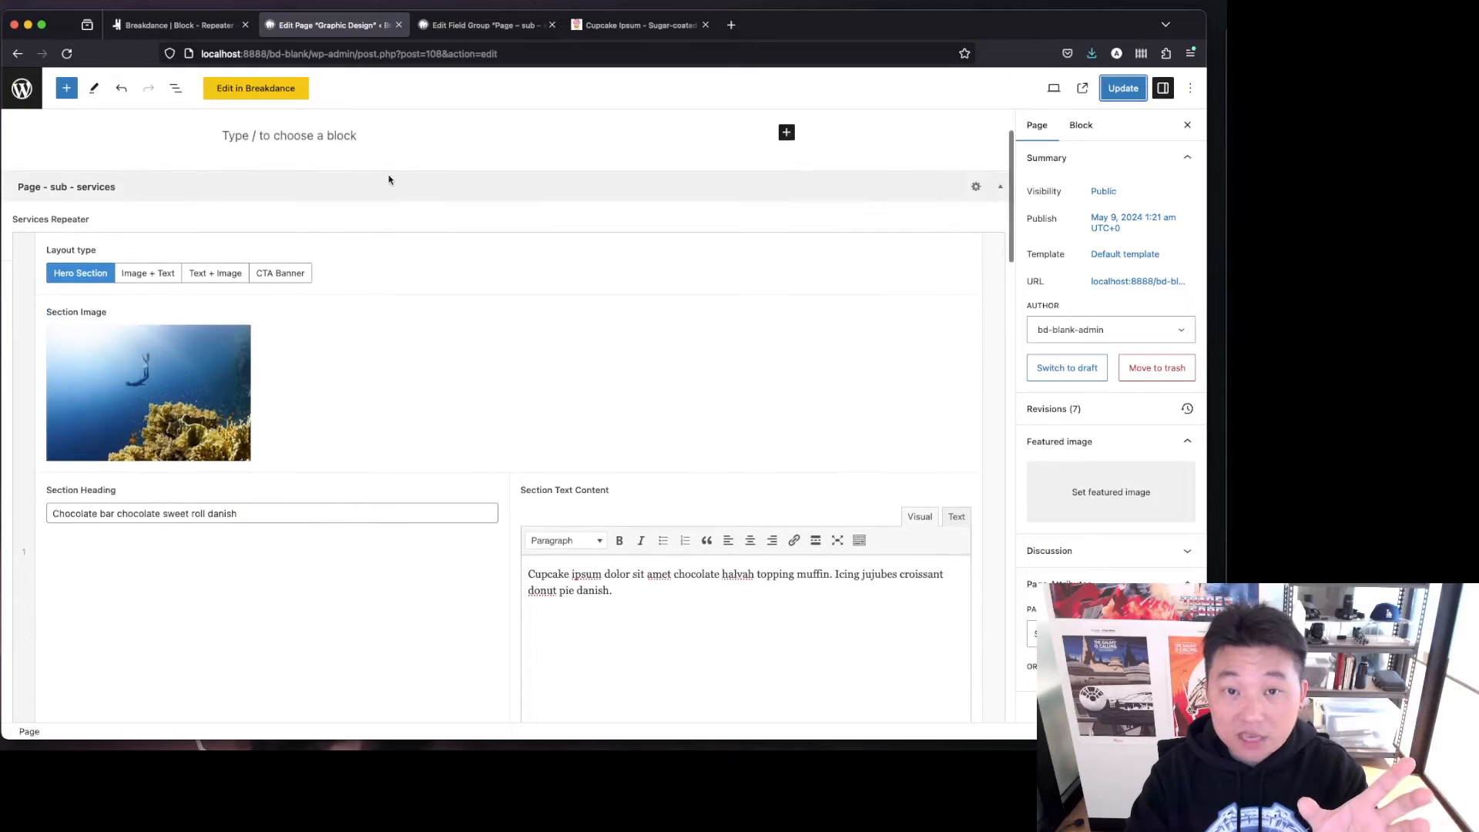
left_click(178, 25)
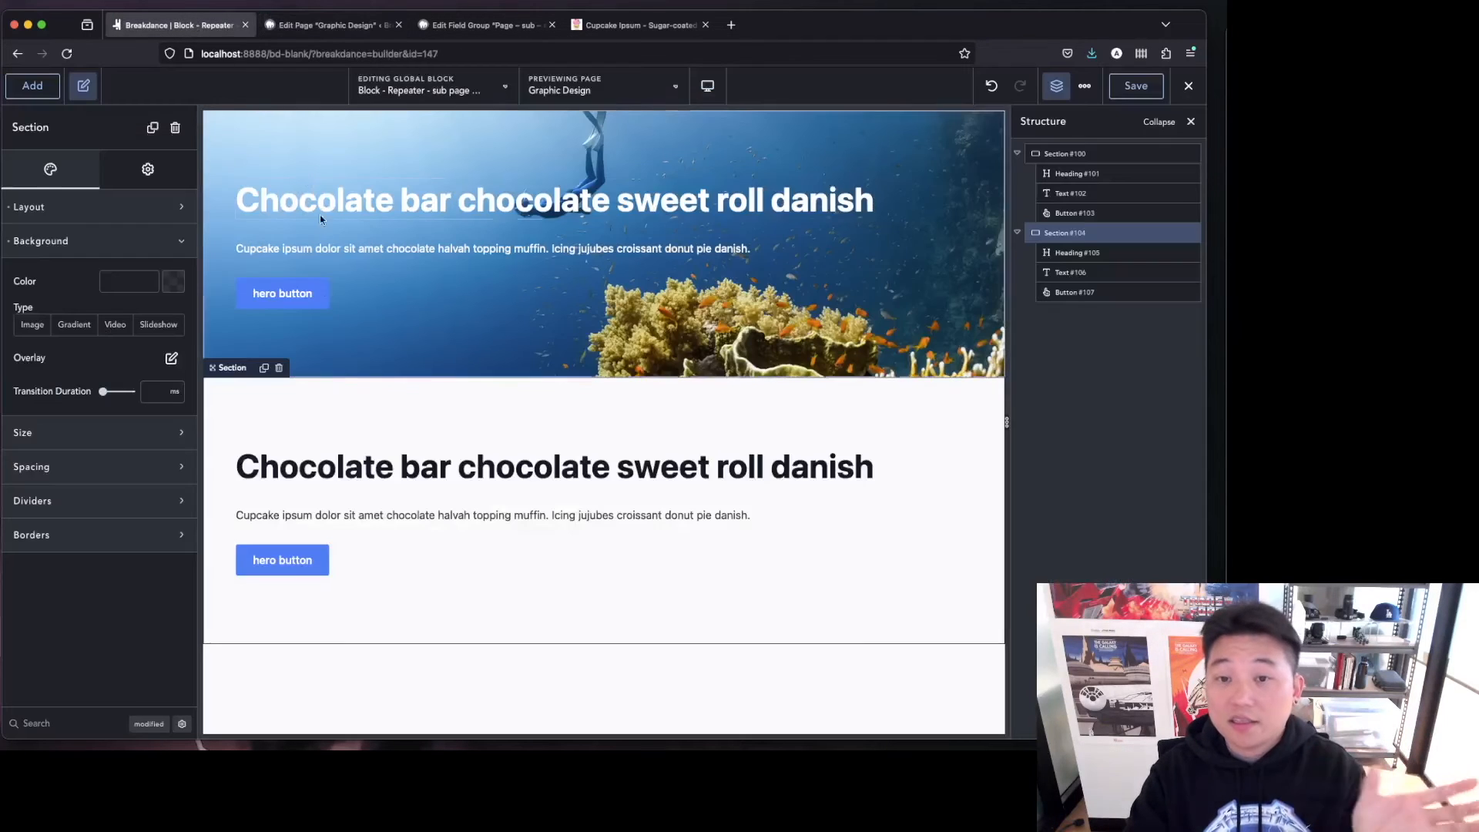
Add a two-column layout to the second section and move its heading, text and button into the right column.
left_click(33, 85)
left_click(70, 308)
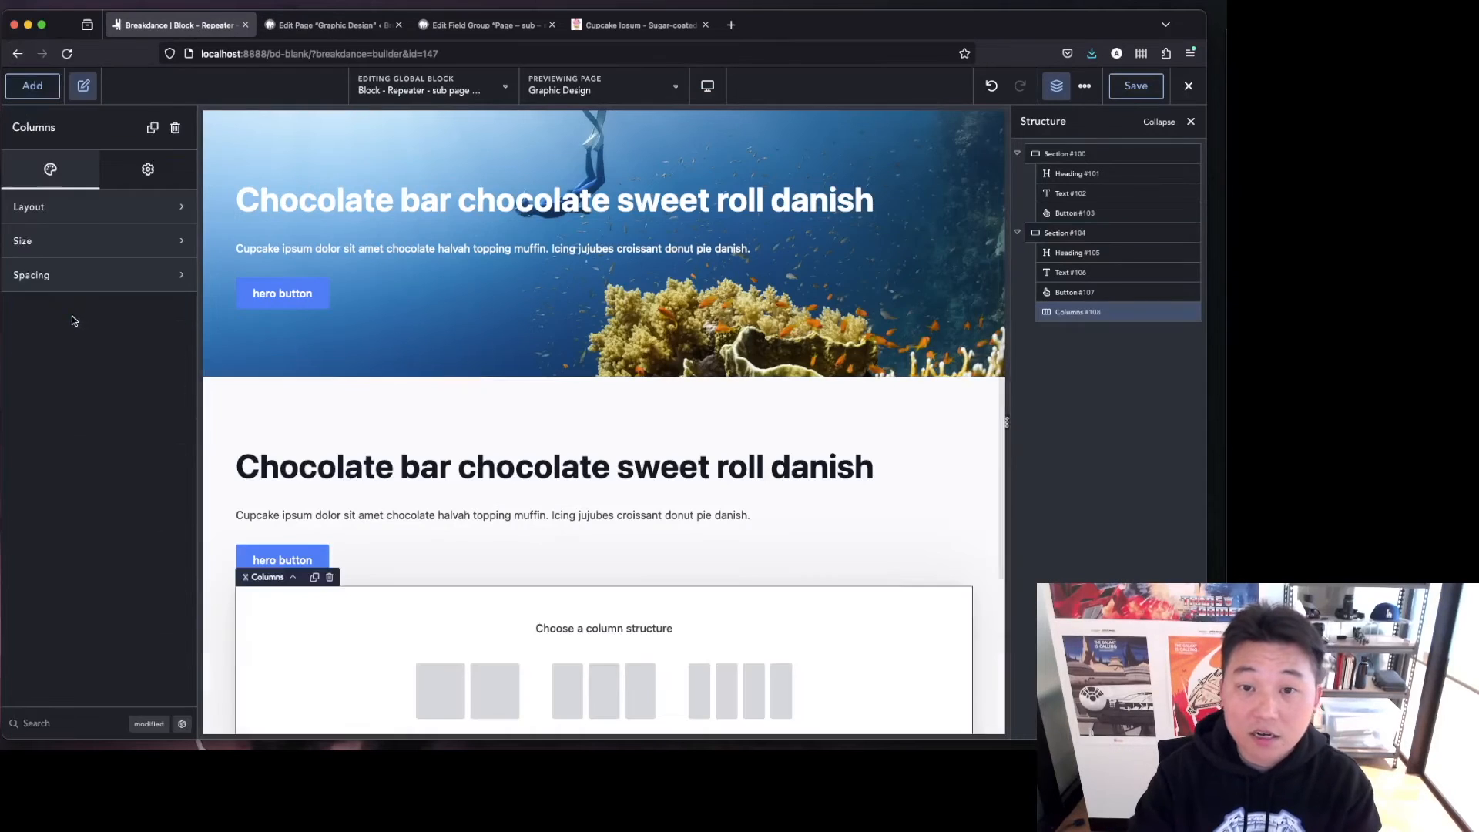
left_click(493, 697)
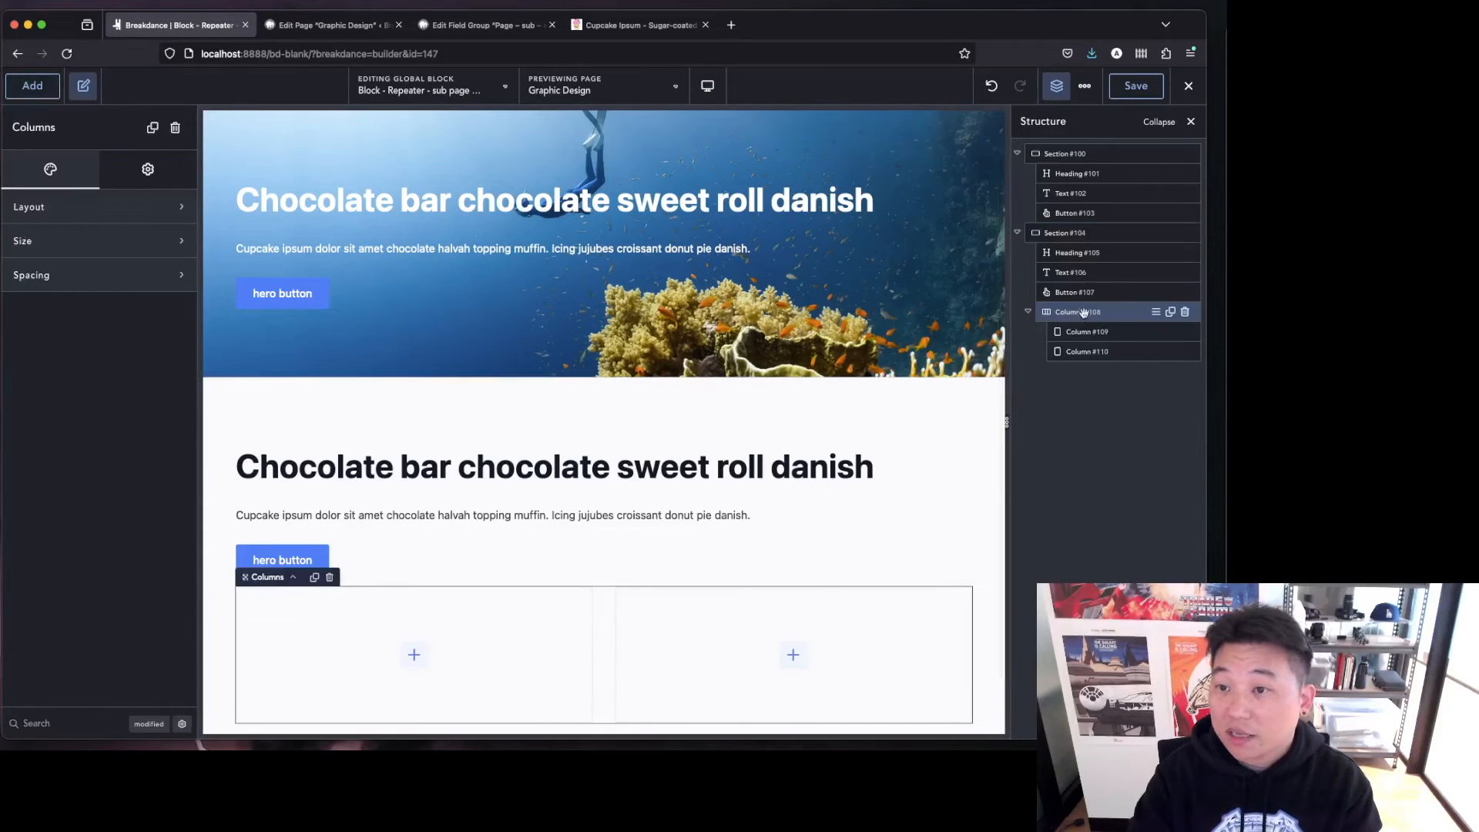
left_click_drag(1076, 256, 1086, 353)
left_click(1081, 272)
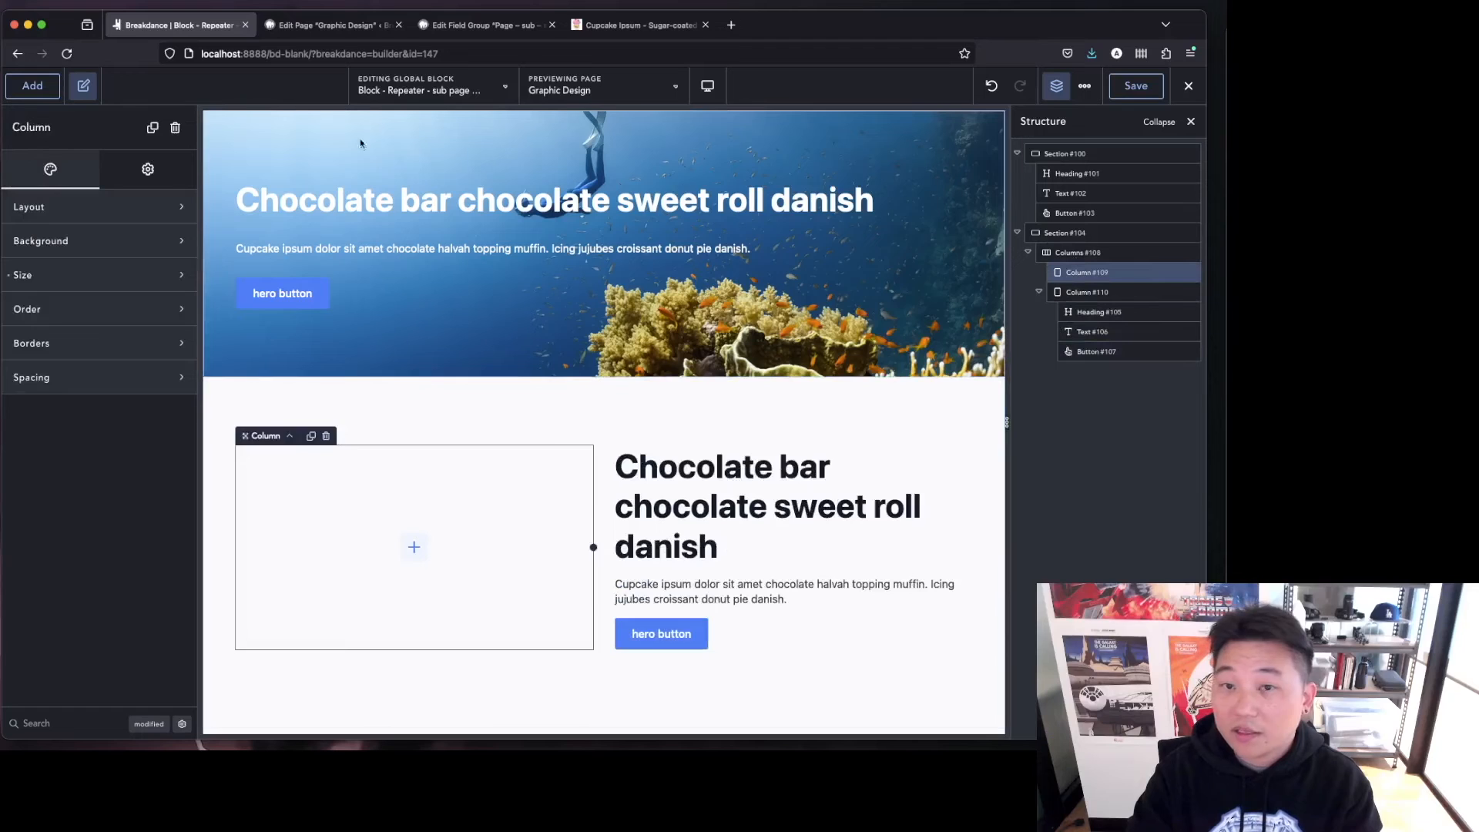
Add an image to the left column, bound dynamically to the Services Repeater Section Image field.
left_click(33, 85)
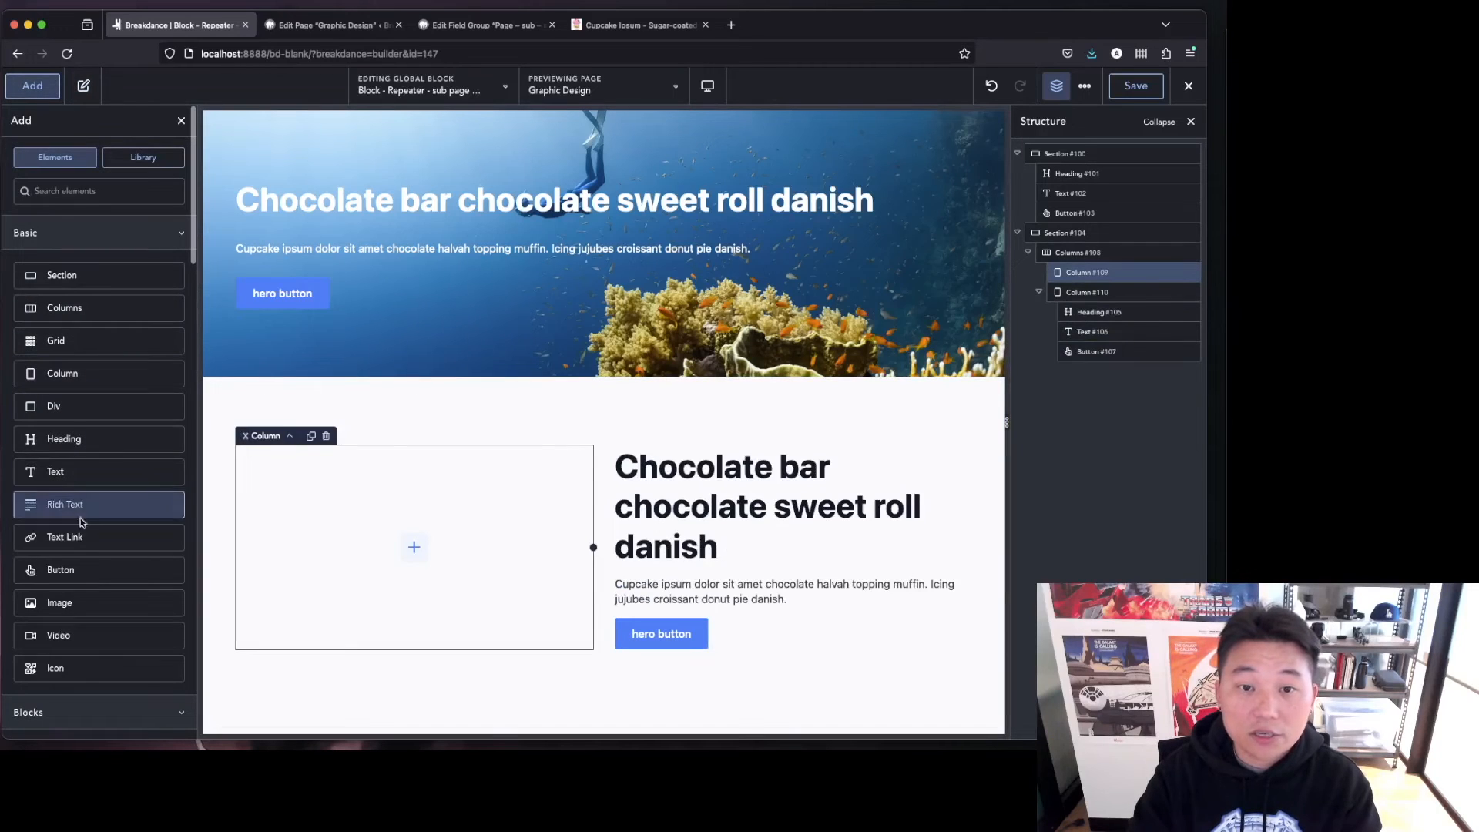
left_click(62, 602)
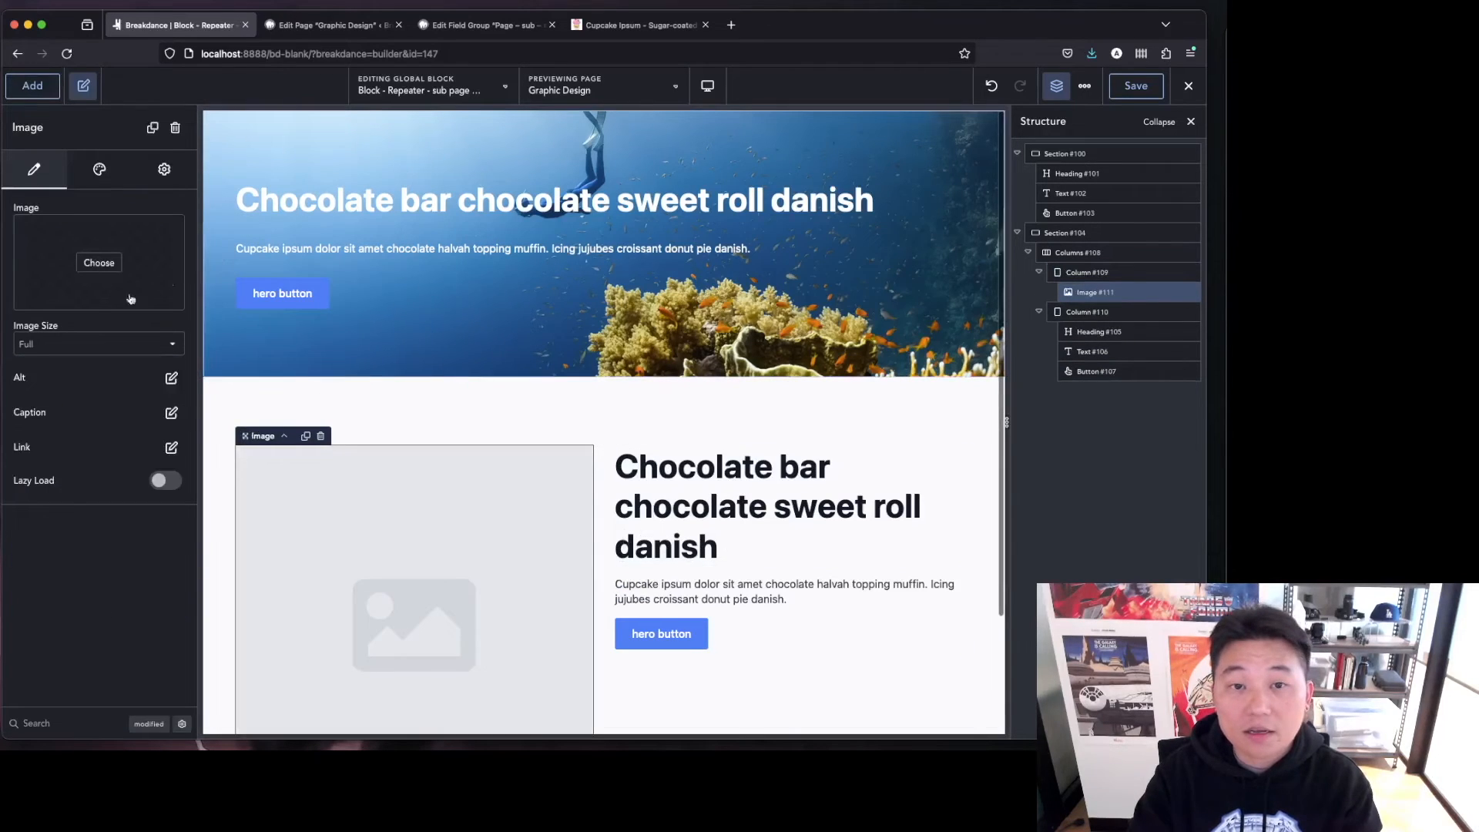
left_click(47, 208)
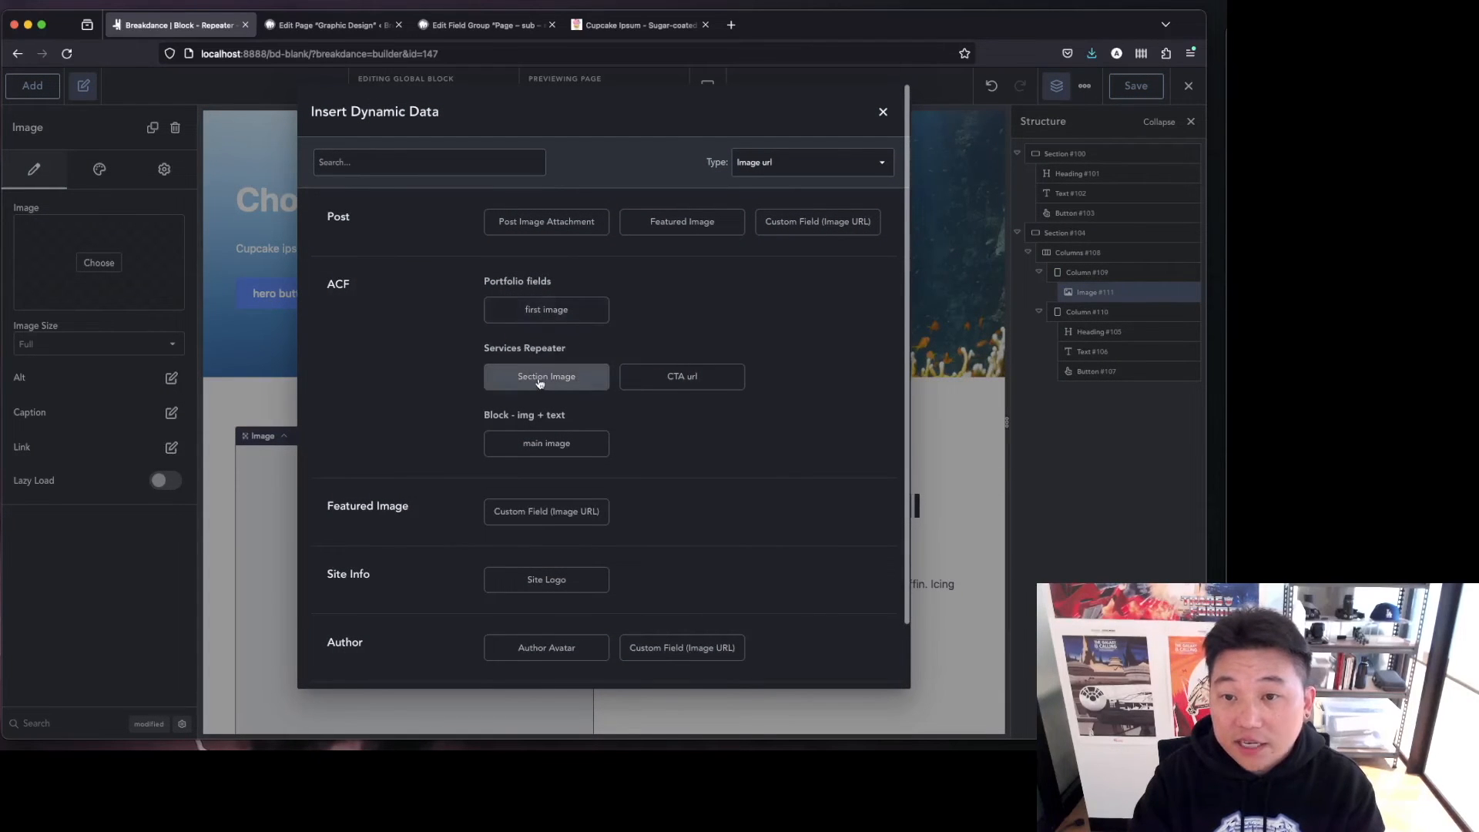
left_click(540, 377)
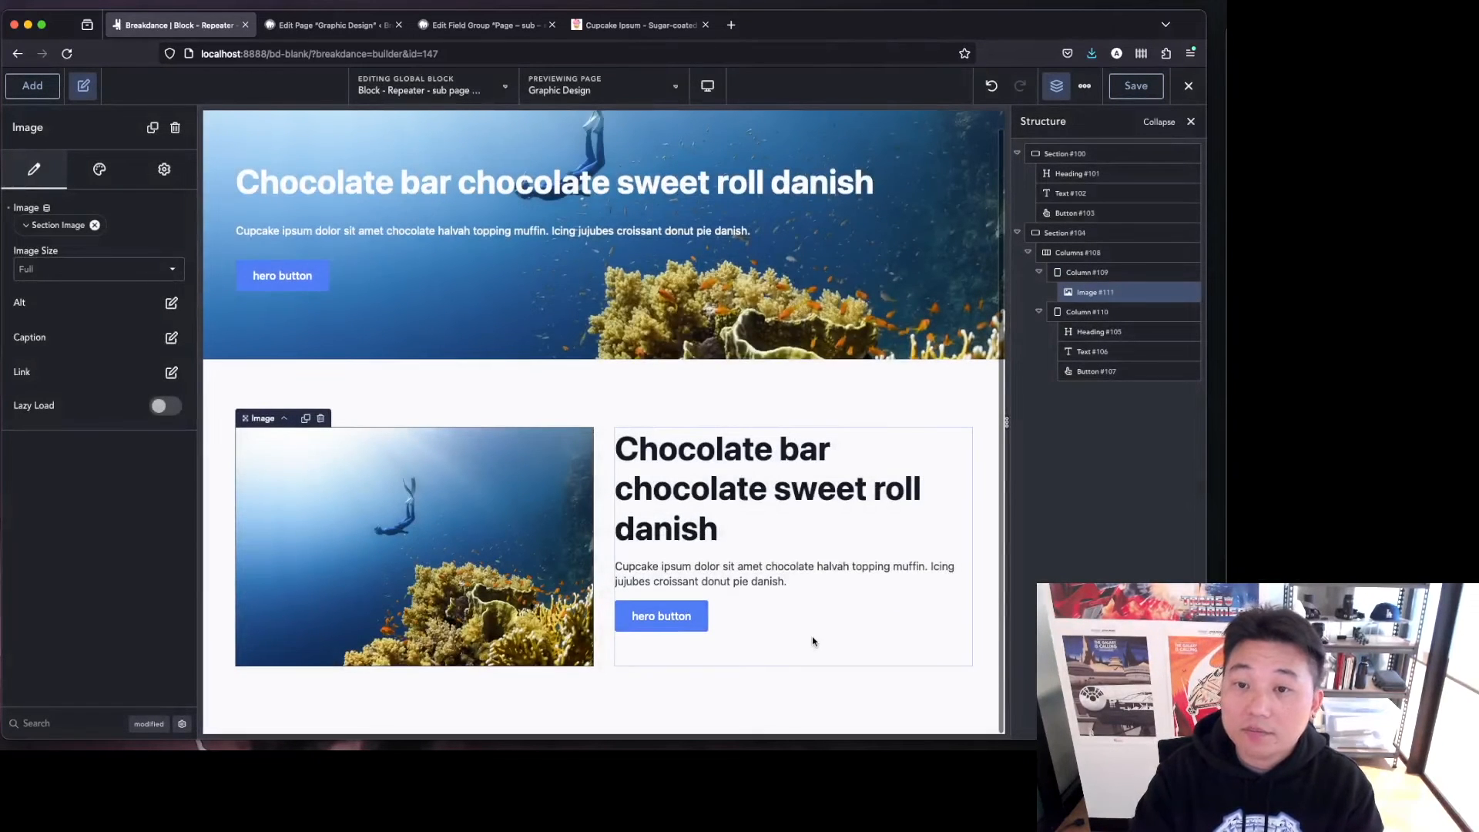
Change the second section's Layout type condition value to imgtxt and apply it.
left_click(545, 405)
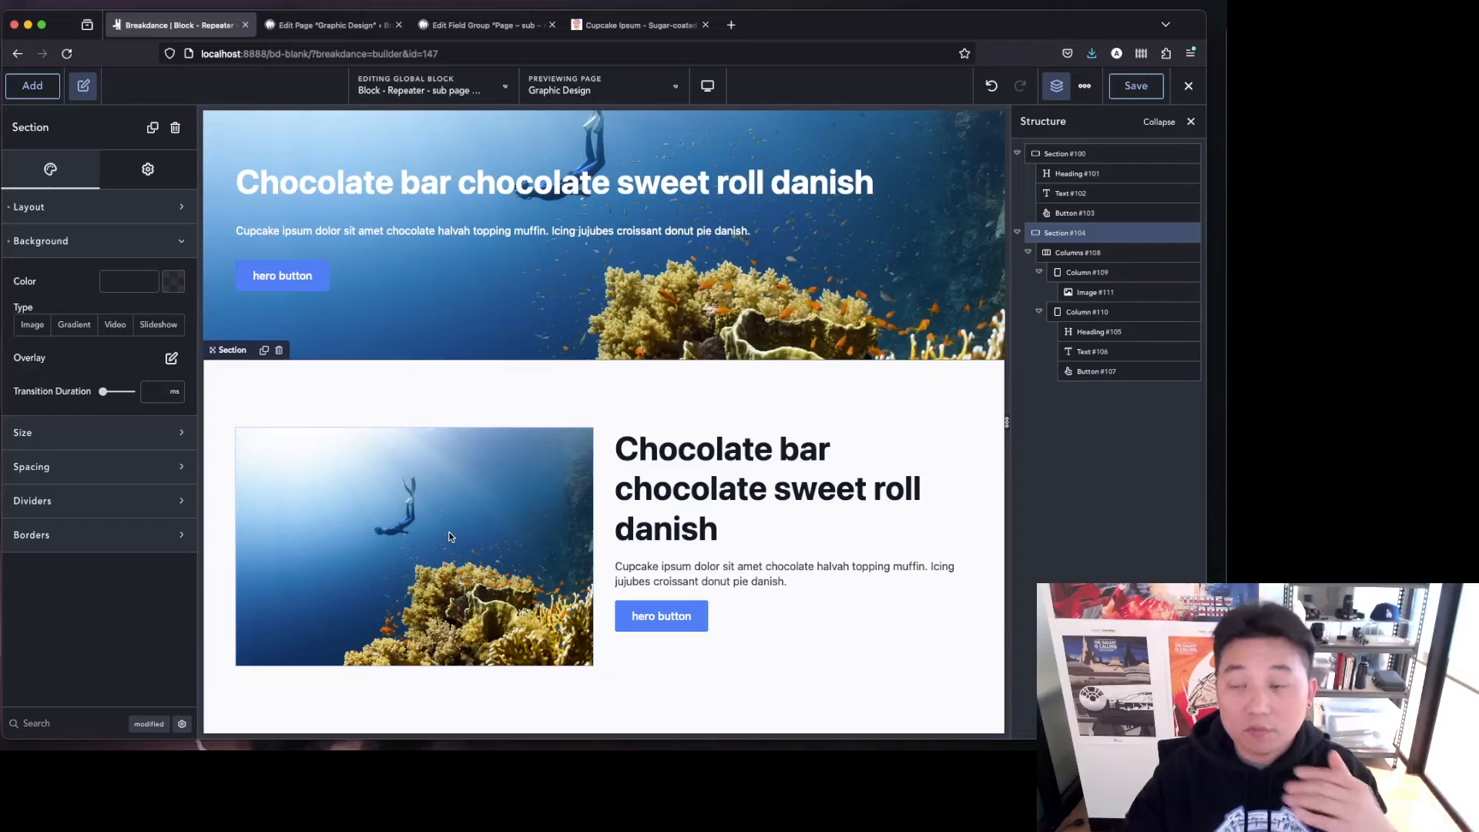
left_click(175, 169)
left_click(125, 277)
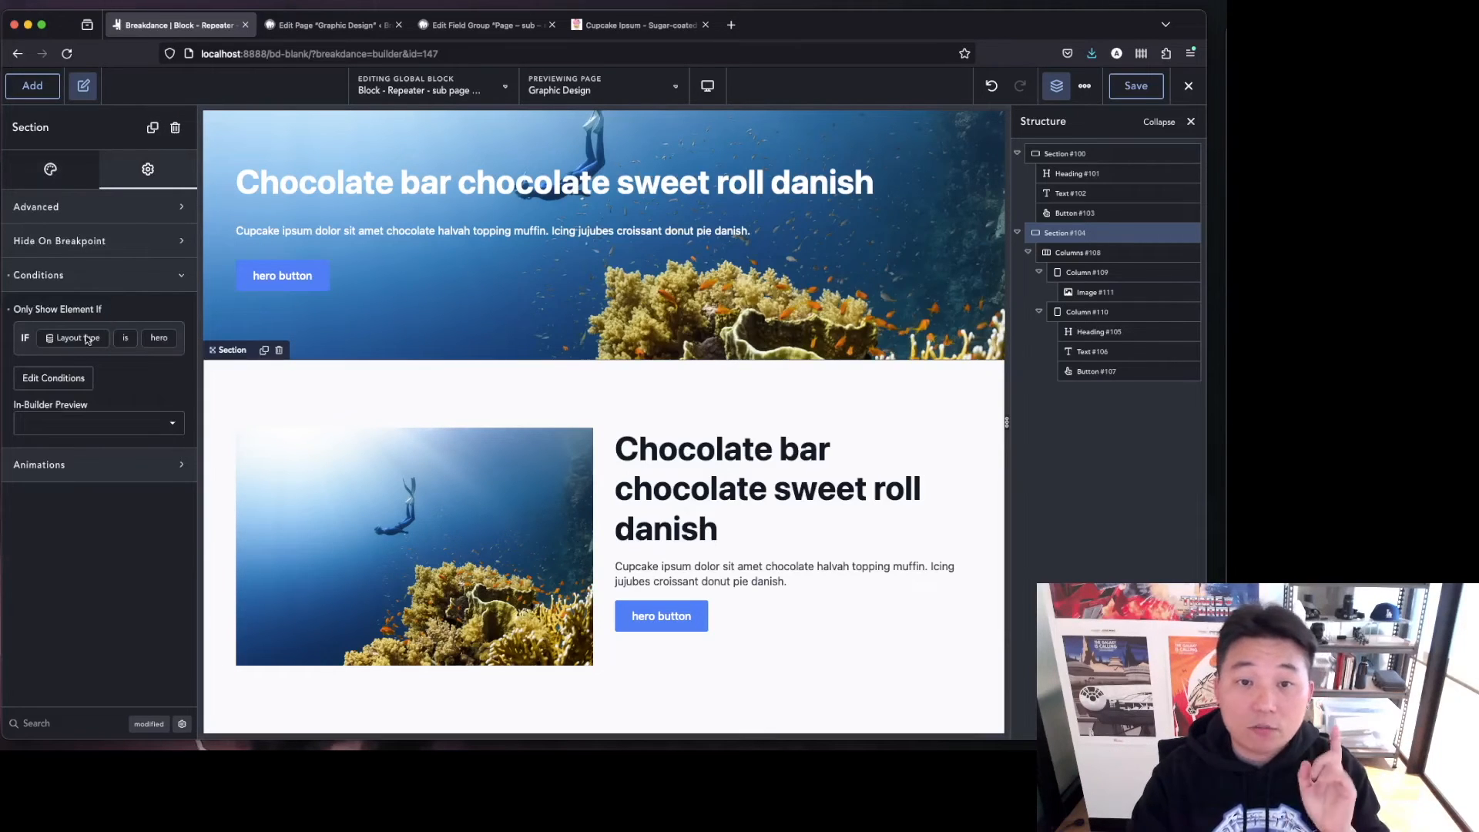
left_click(47, 379)
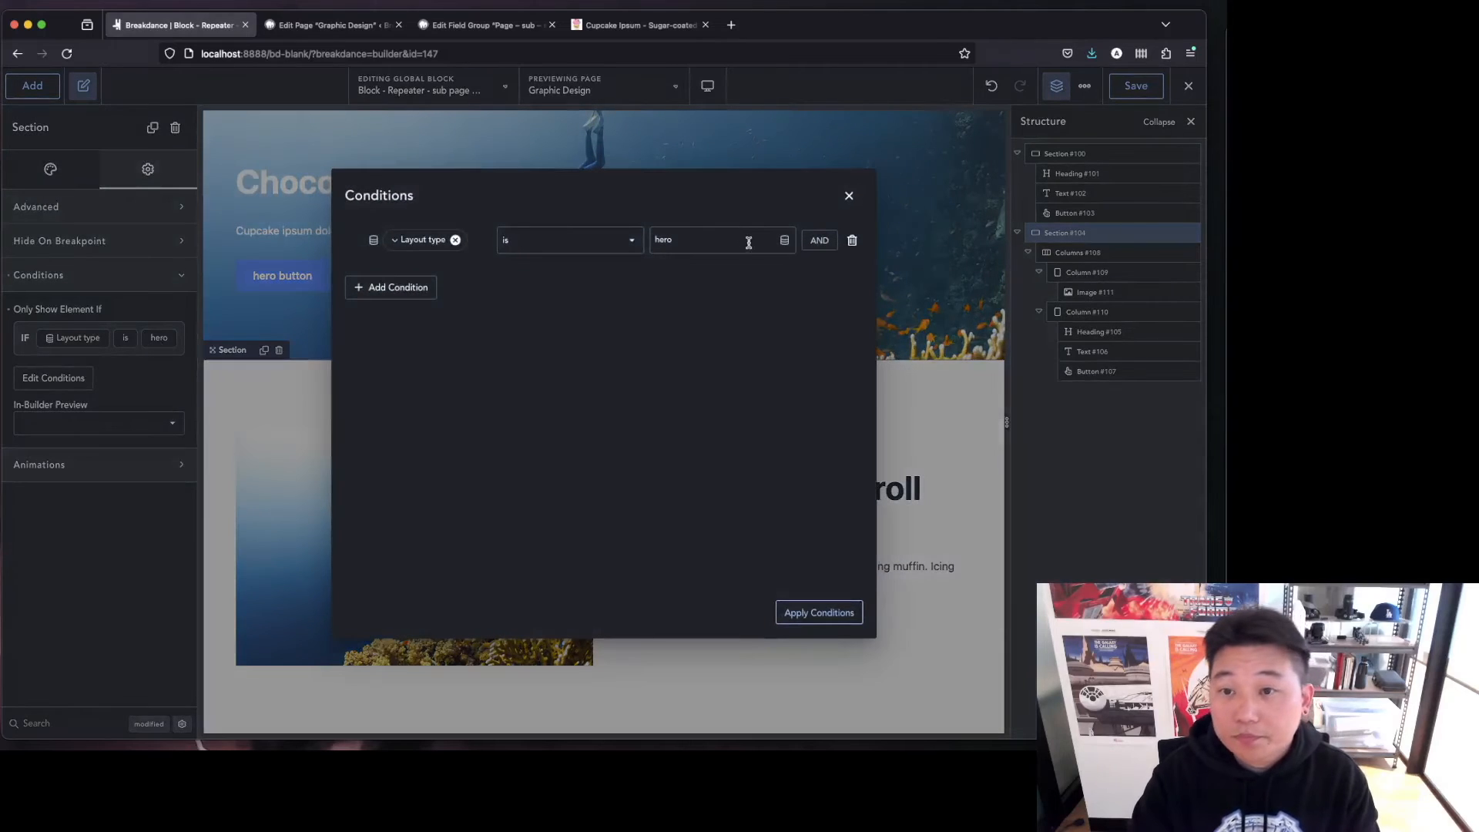
key("BackSpace")
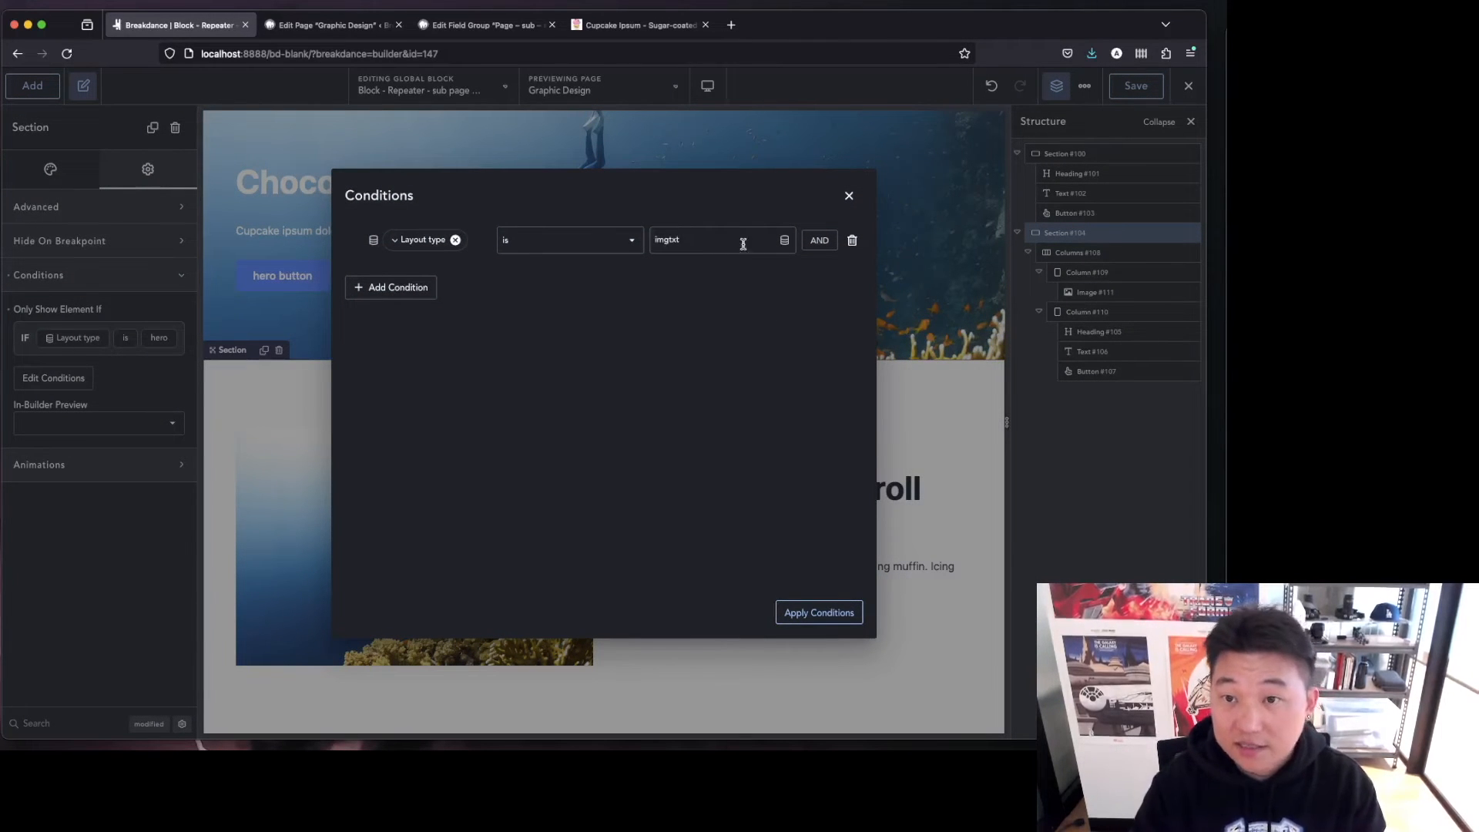
left_click(789, 612)
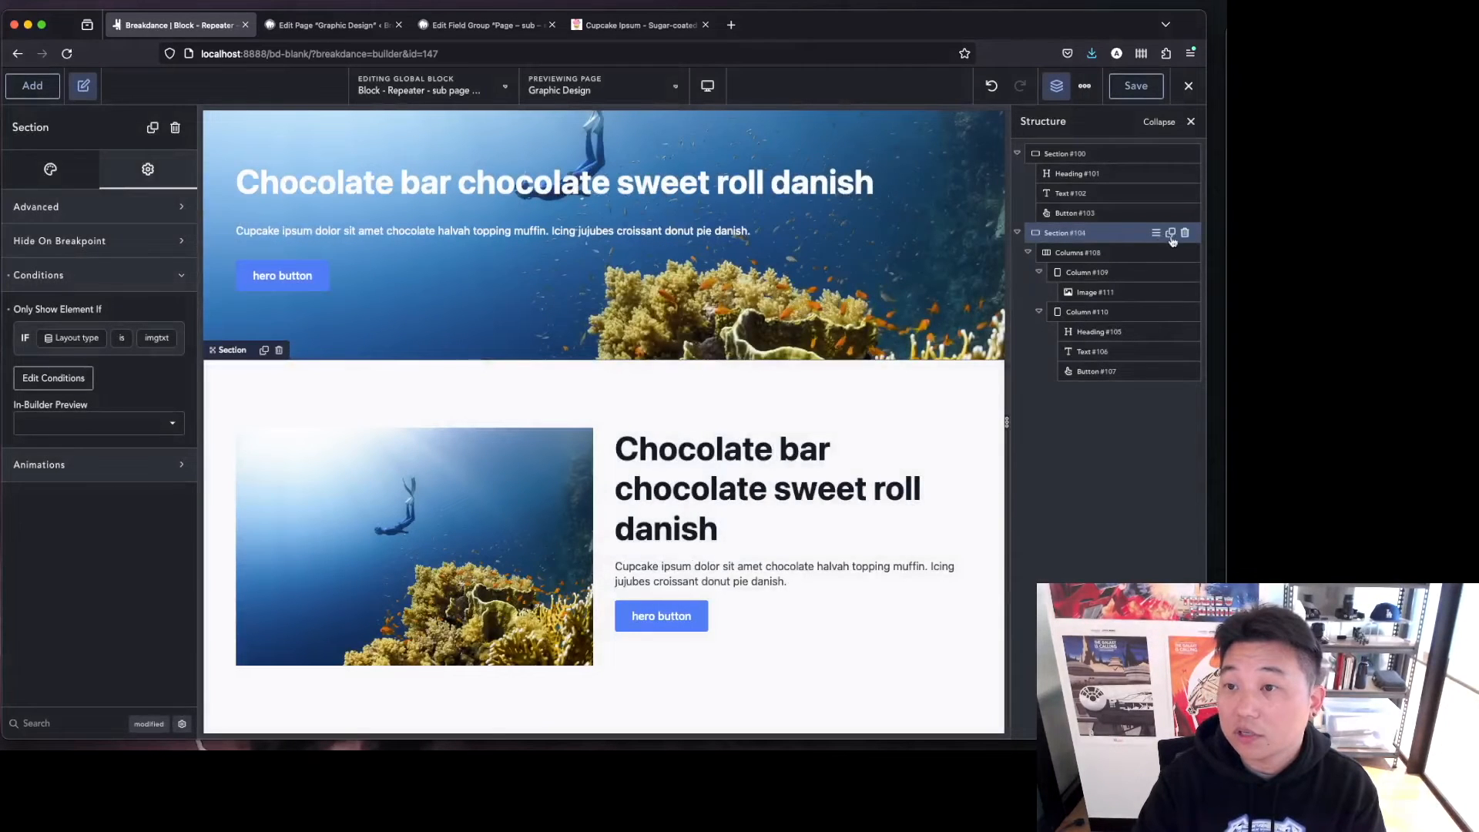
Duplicate the image-and-text section and swap its columns so the text column comes first.
left_click(1169, 233)
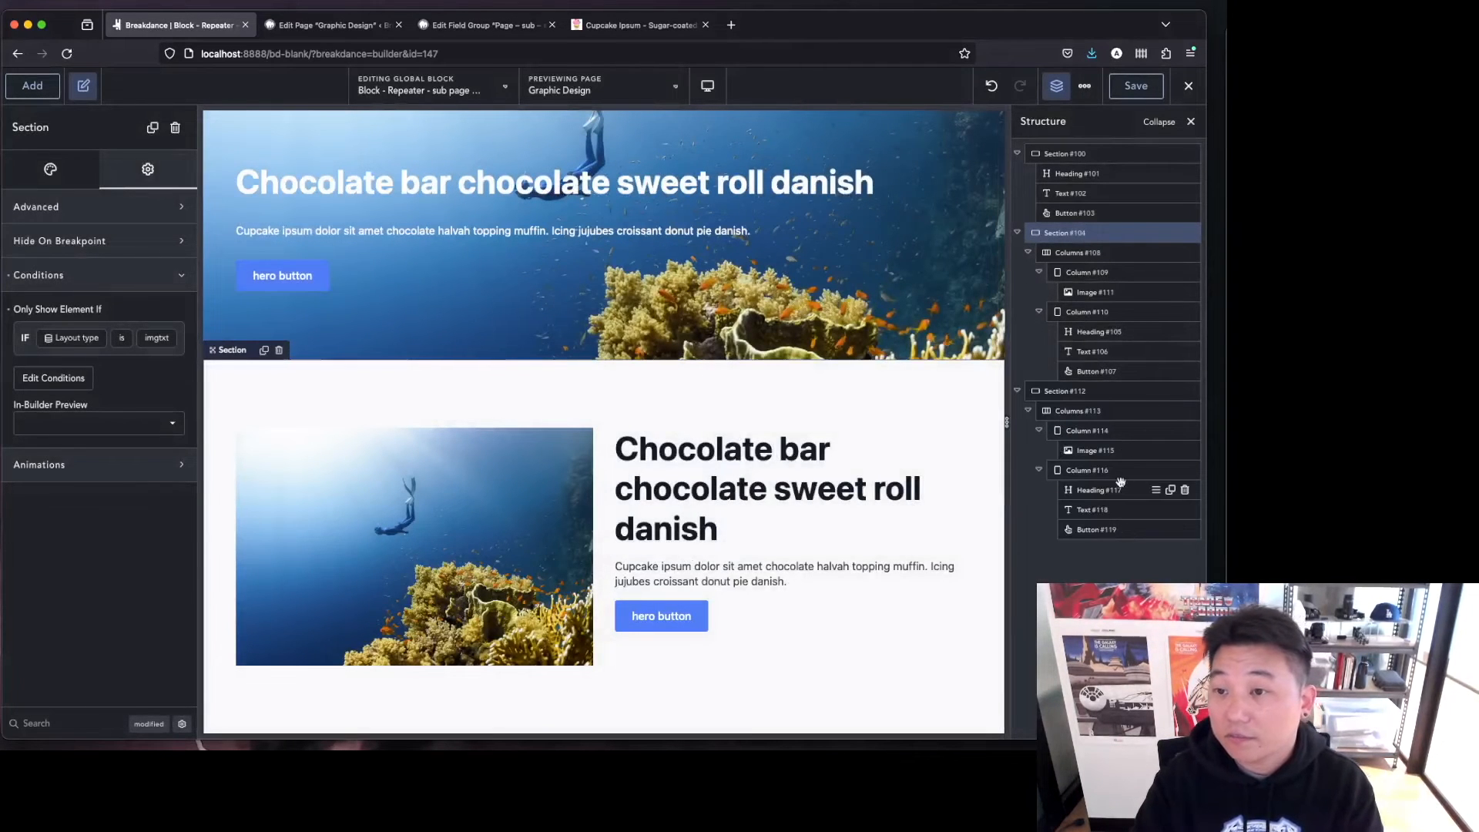
left_click_drag(1102, 473, 1118, 397)
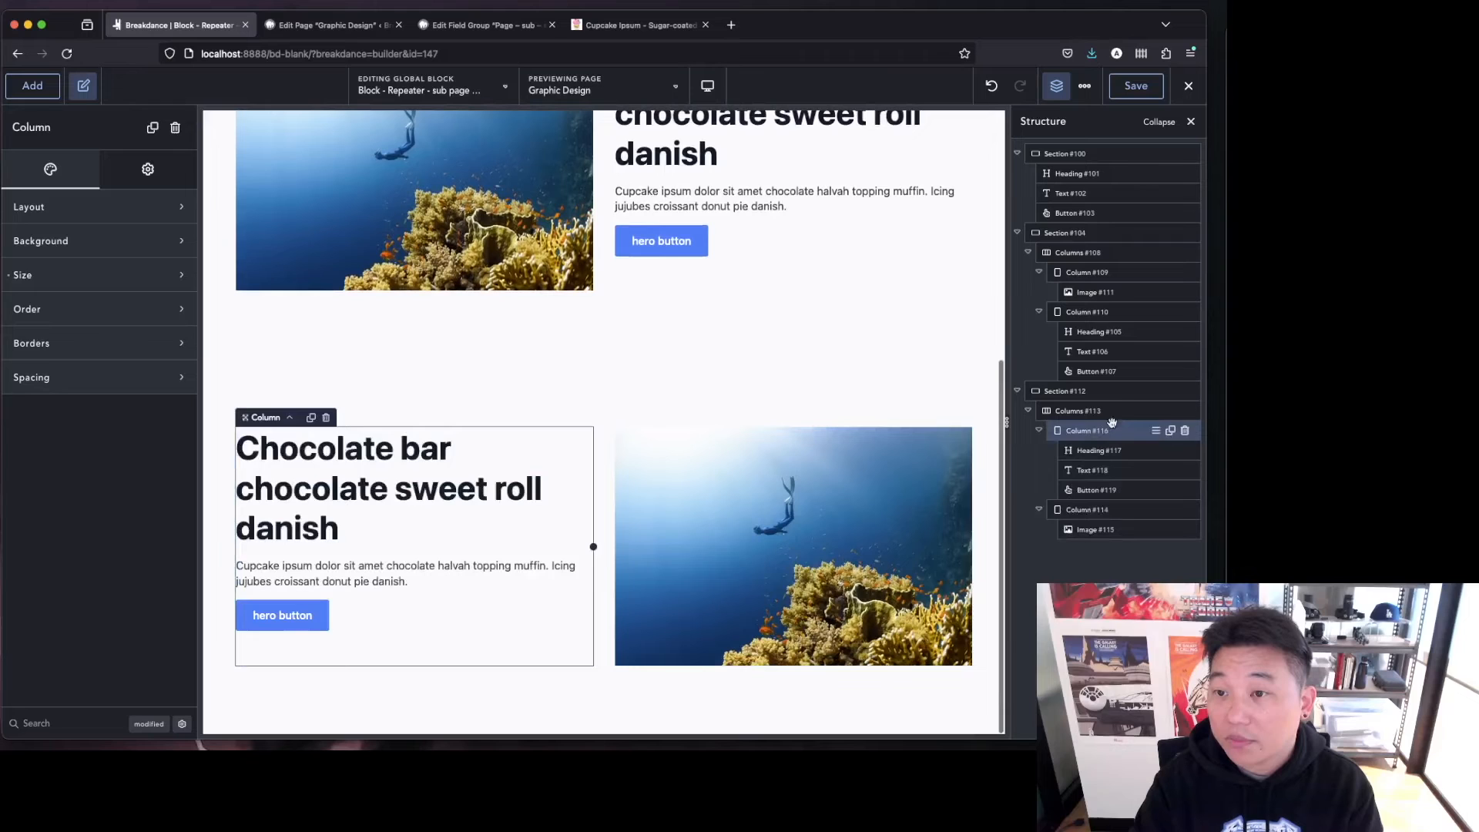
Set the duplicated section's Layout type condition value to txtimg and apply it.
left_click(1118, 397)
left_click(184, 174)
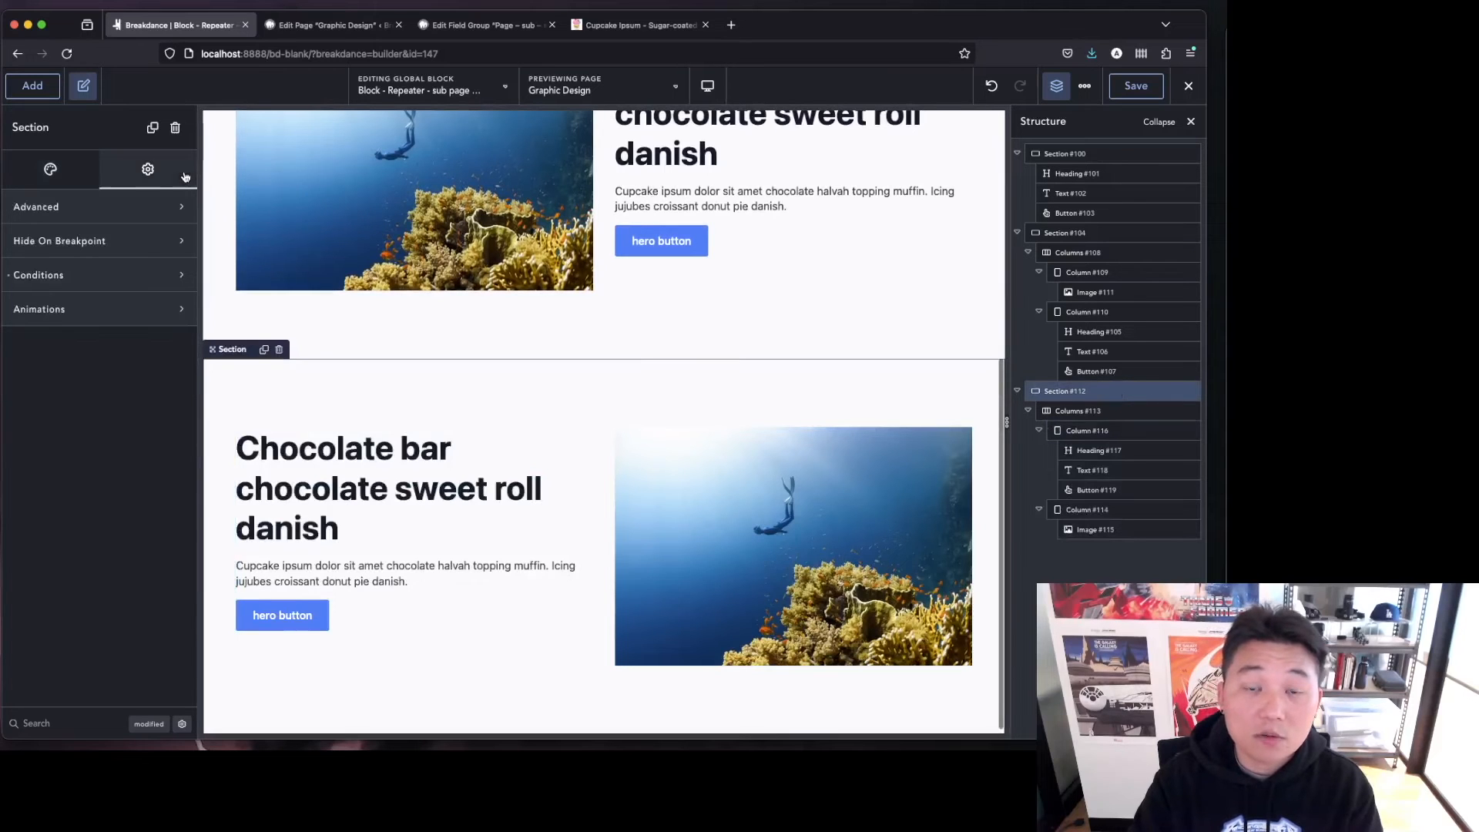
left_click(91, 274)
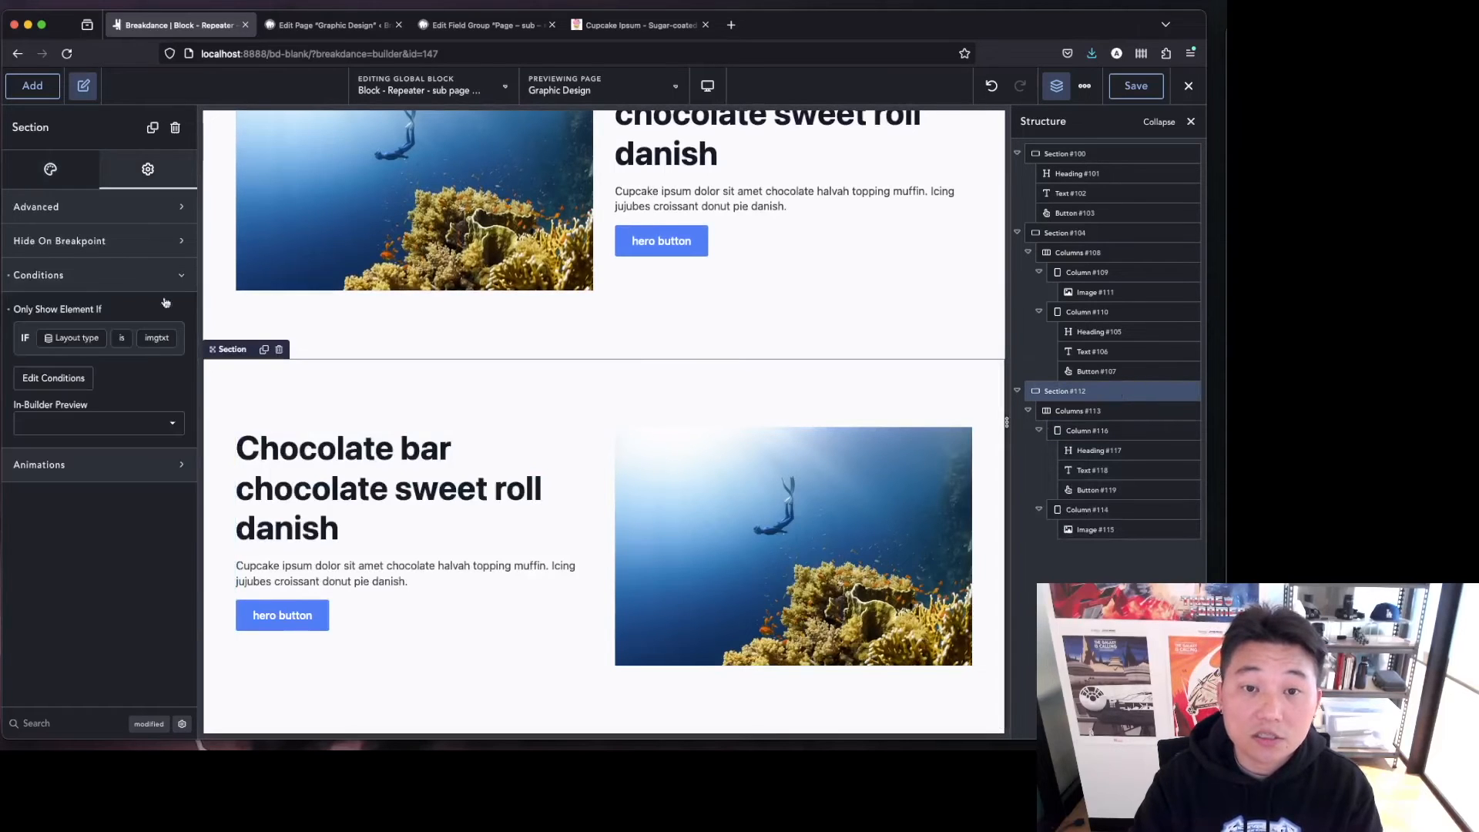
left_click(53, 378)
type("txtimg")
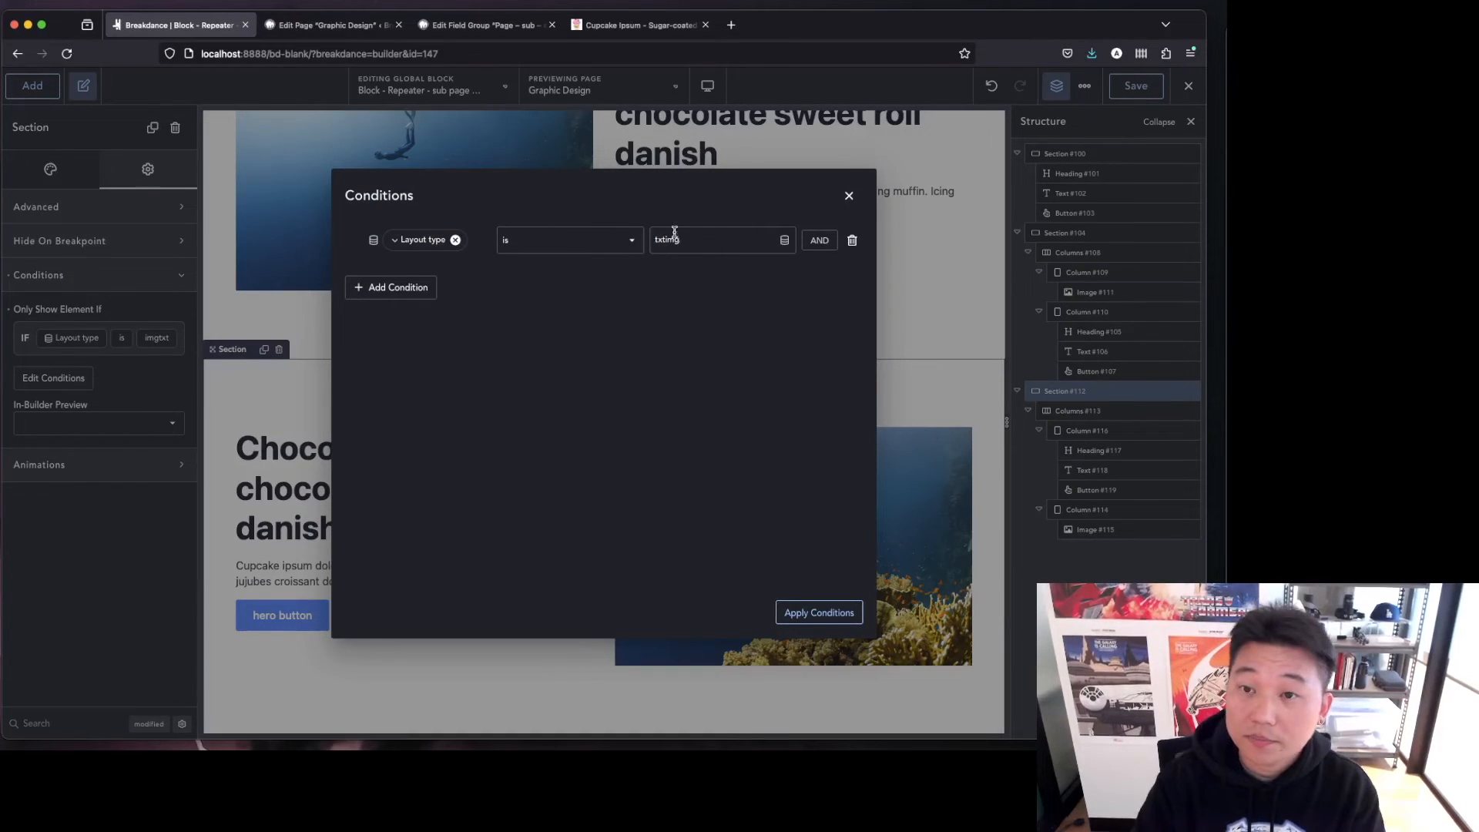
left_click(819, 612)
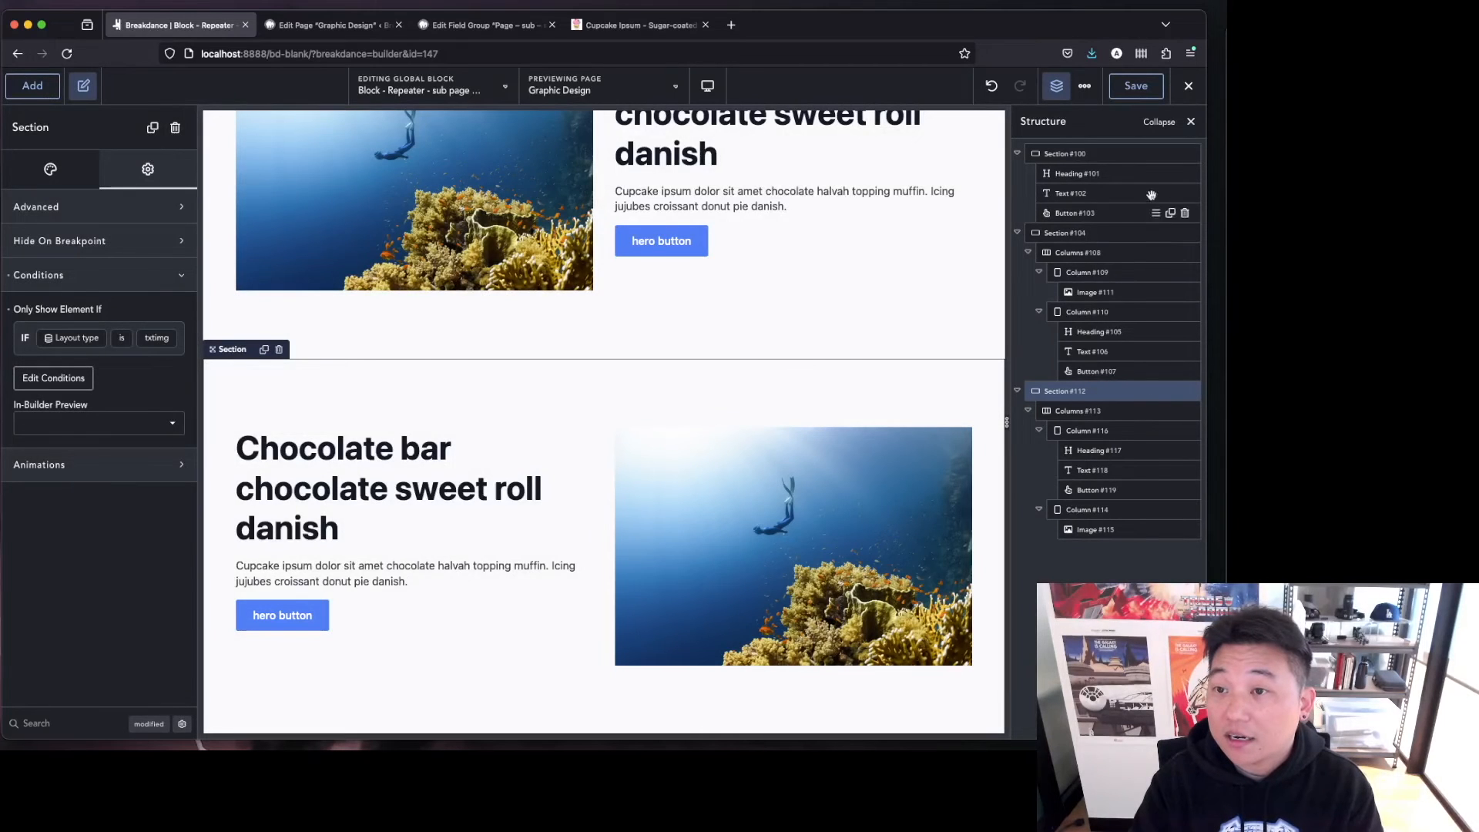
Duplicate the hero section, move the copy to the end, and clear its background image.
left_click(1171, 155)
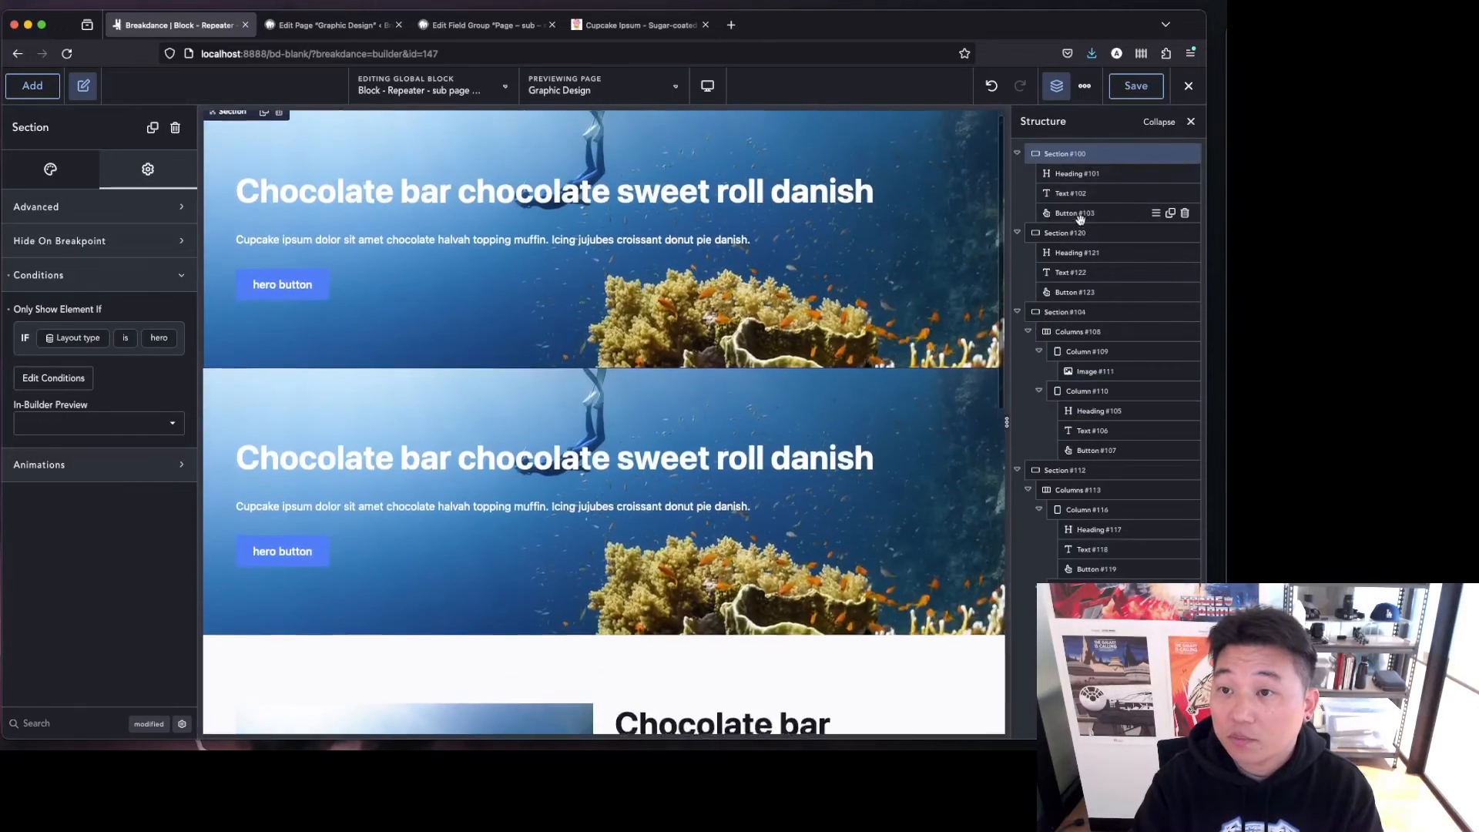
left_click_drag(1082, 517, 1079, 546)
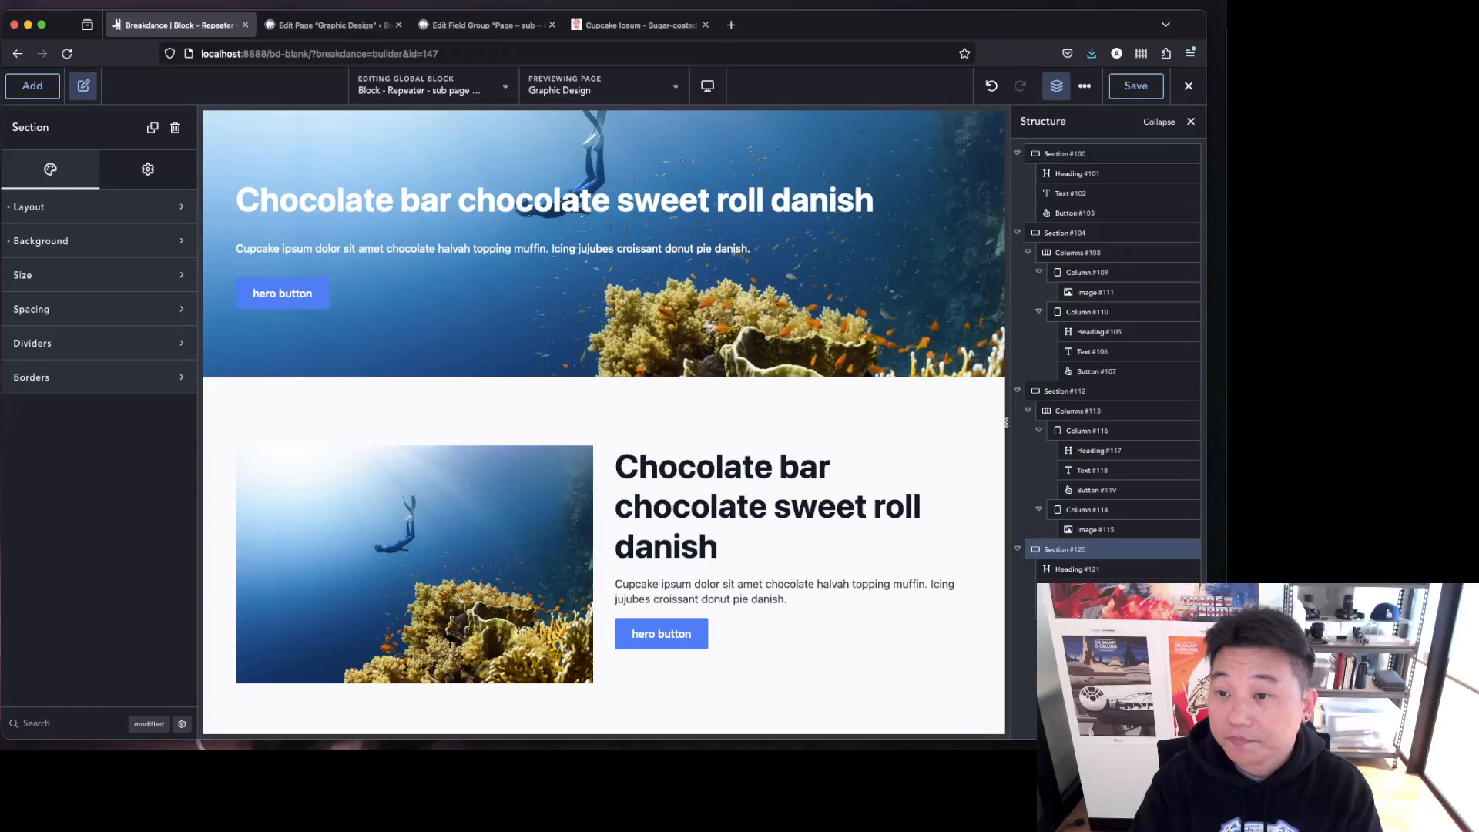
scroll(600, 549, "down", 7)
scroll(599, 548, "down", 2)
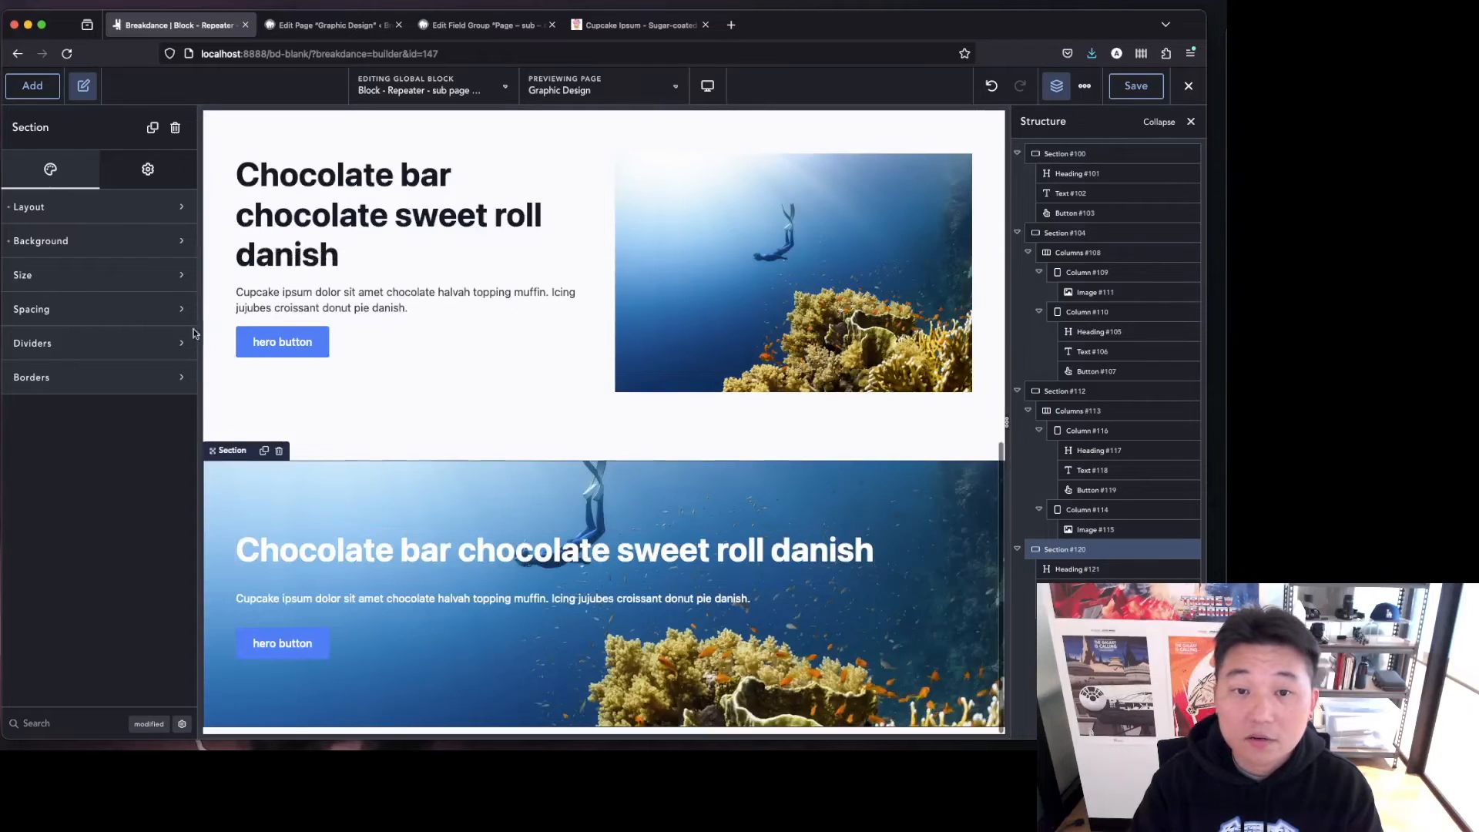
left_click(70, 241)
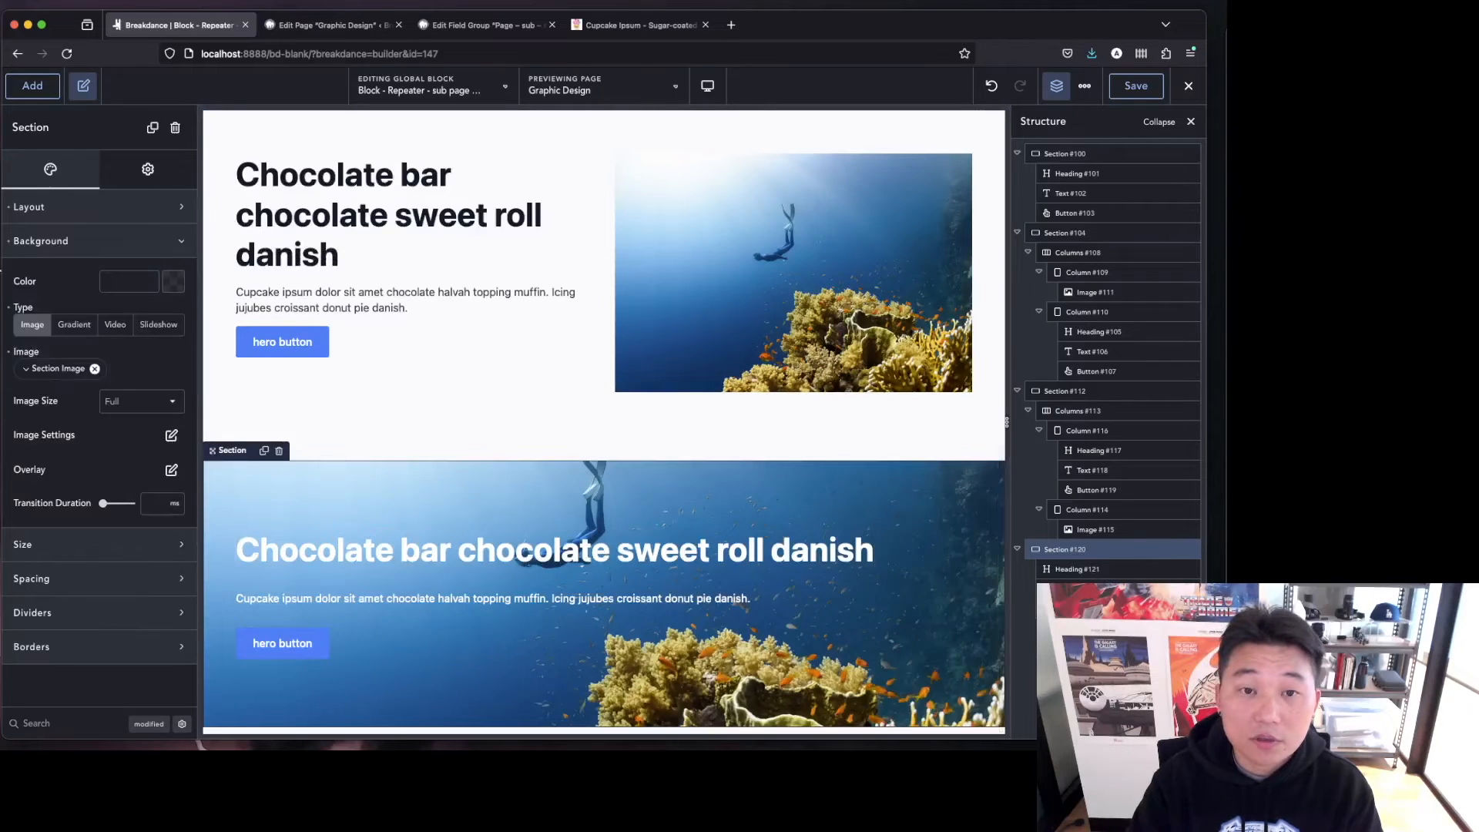
left_click(9, 308)
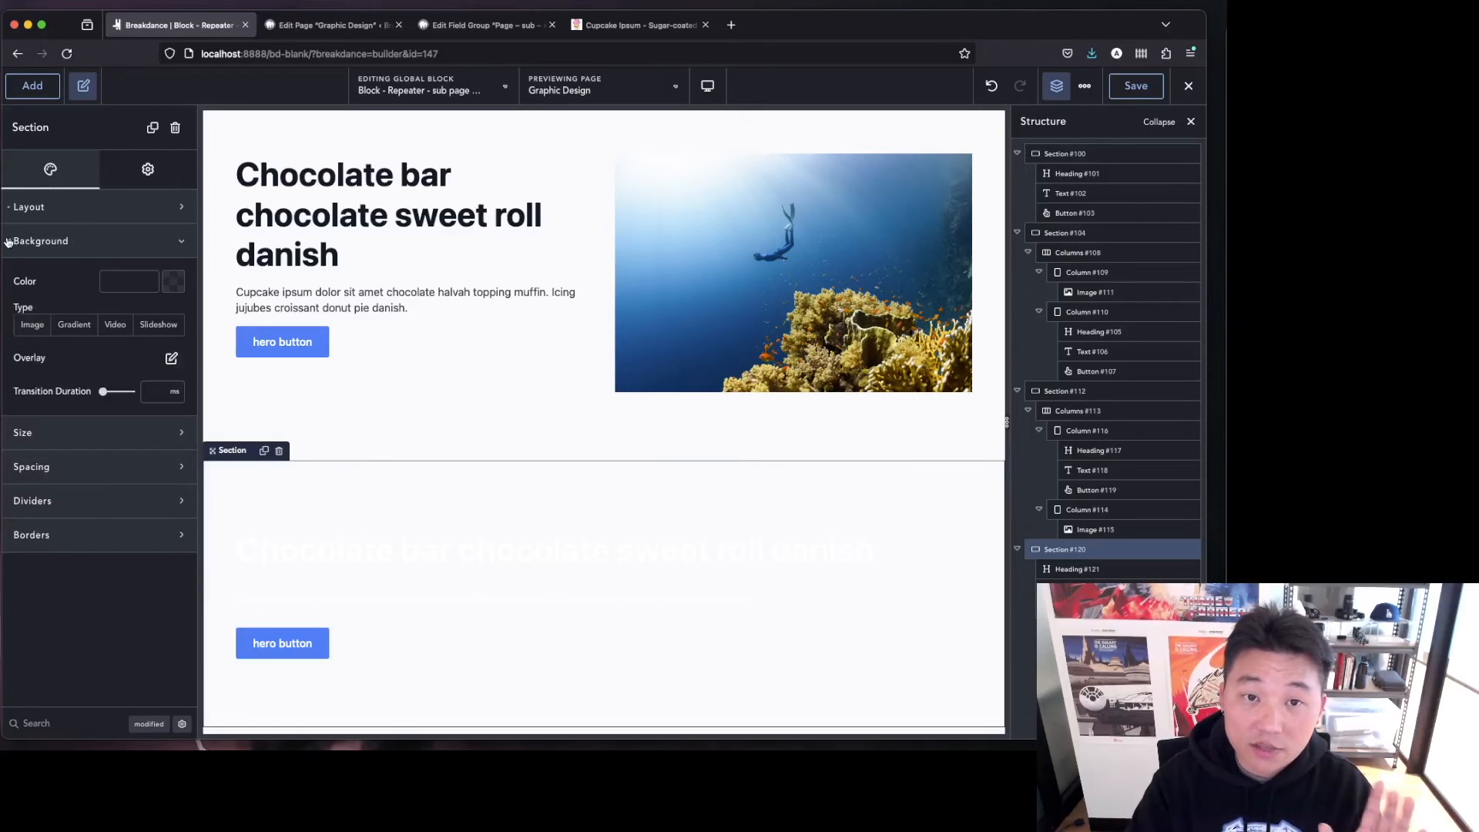
Inspect the last section's layout settings and the style settings of its heading and text.
left_click(79, 208)
left_click(131, 177)
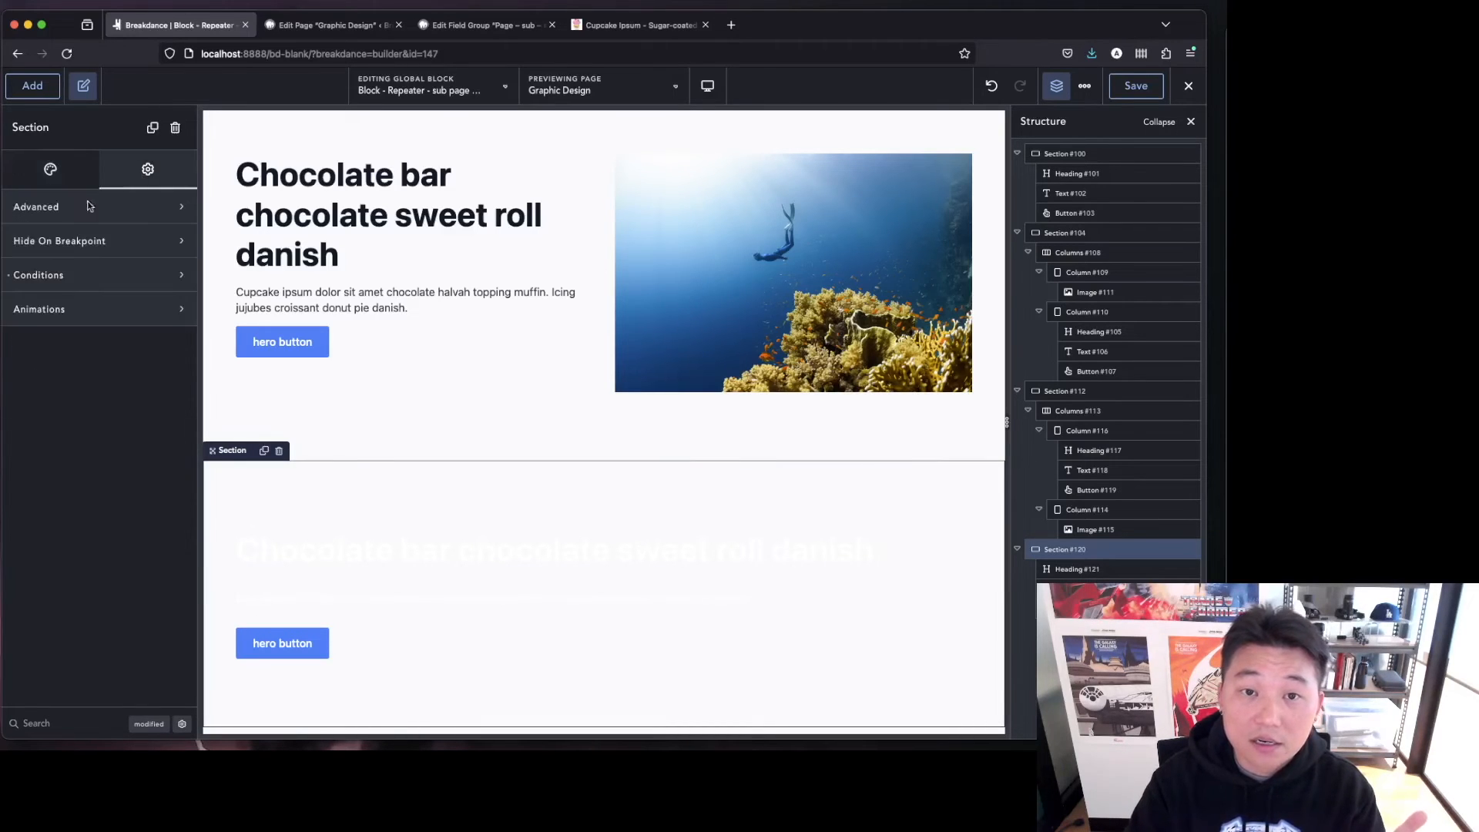
left_click(67, 176)
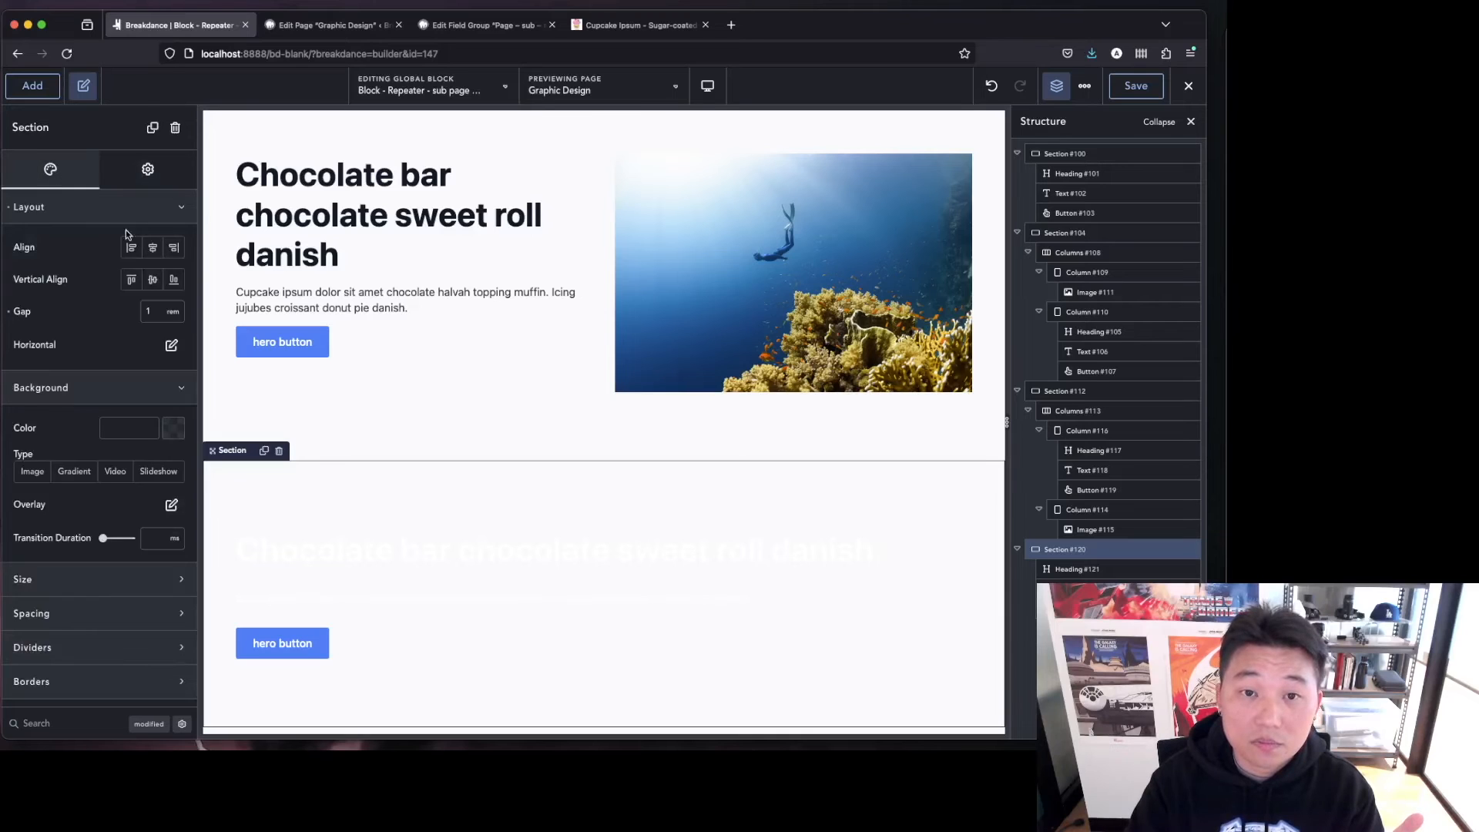
left_click(319, 551)
left_click(100, 169)
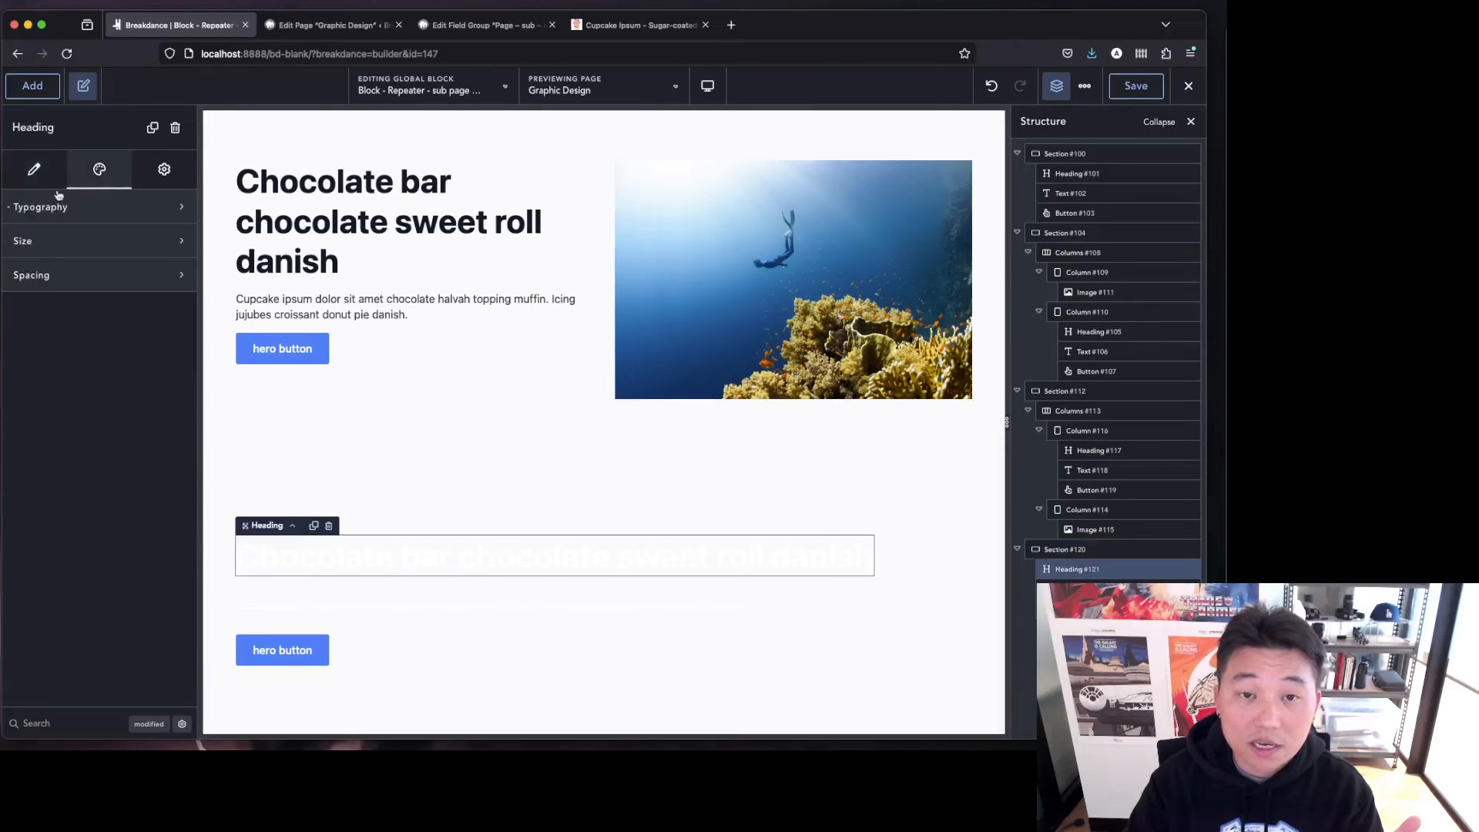
left_click(349, 616)
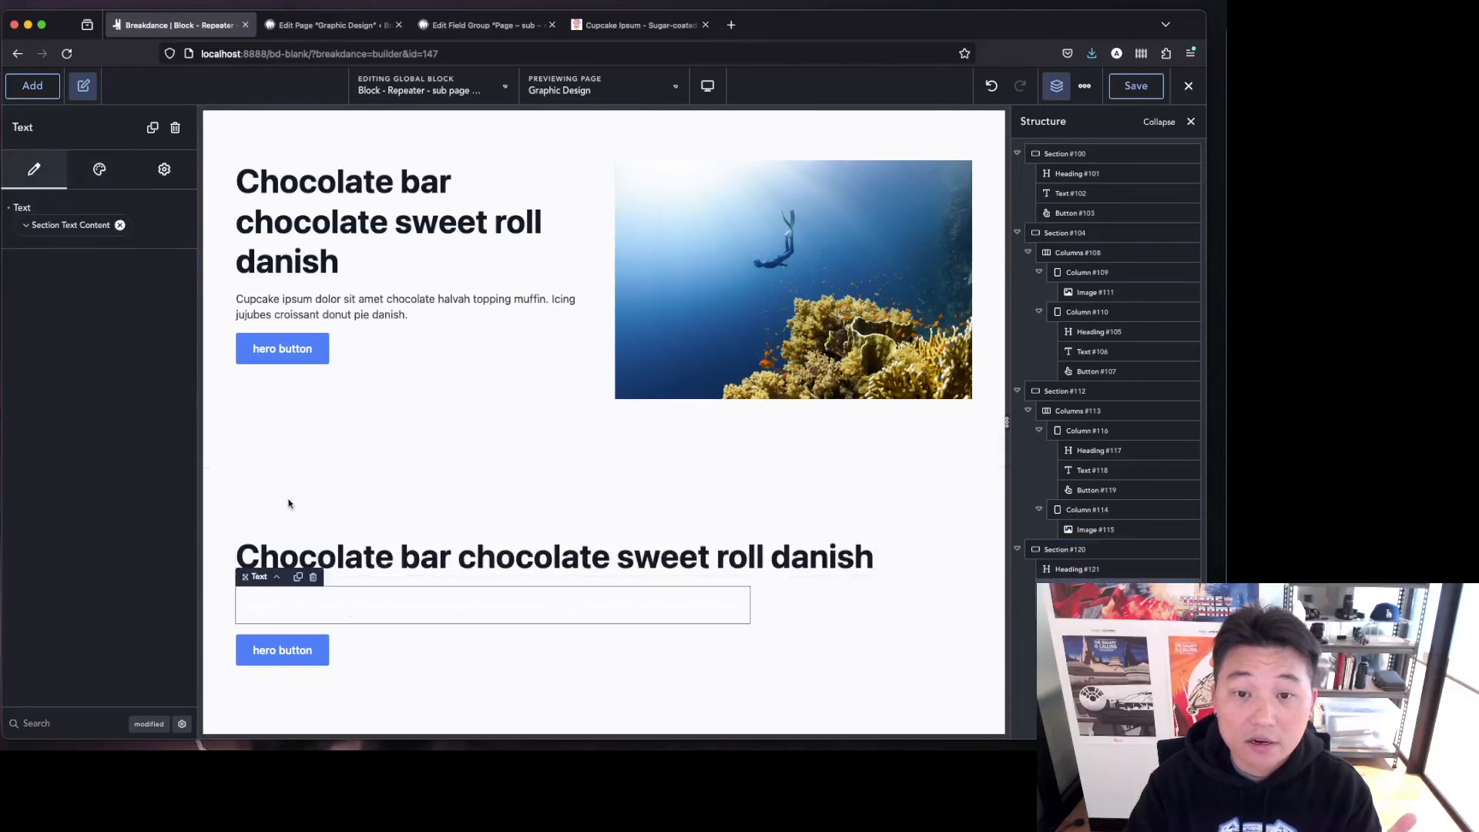
left_click(99, 167)
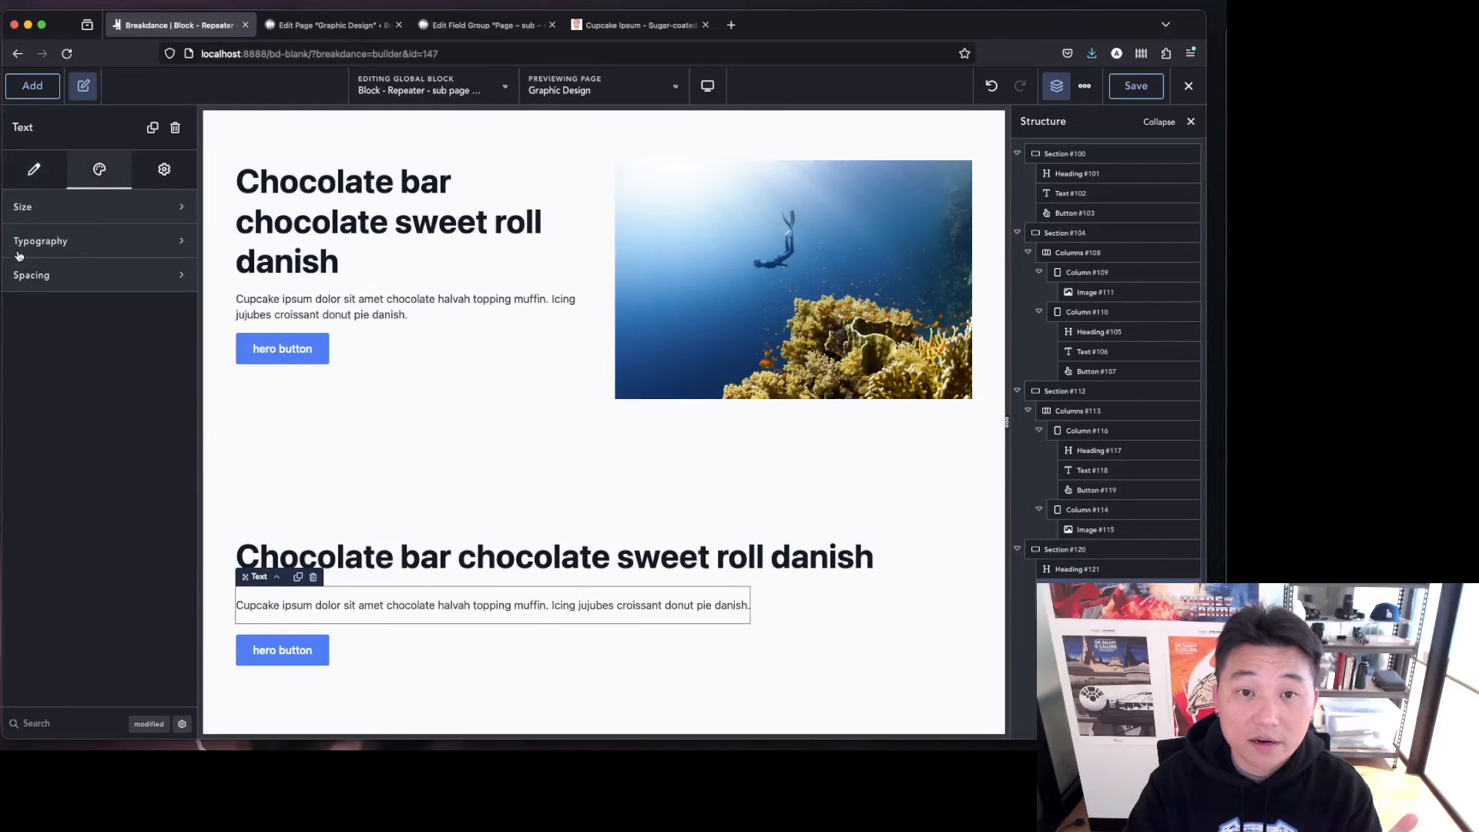
left_click(33, 169)
Set the last section's background color to #E1D5FF.
left_click(906, 588)
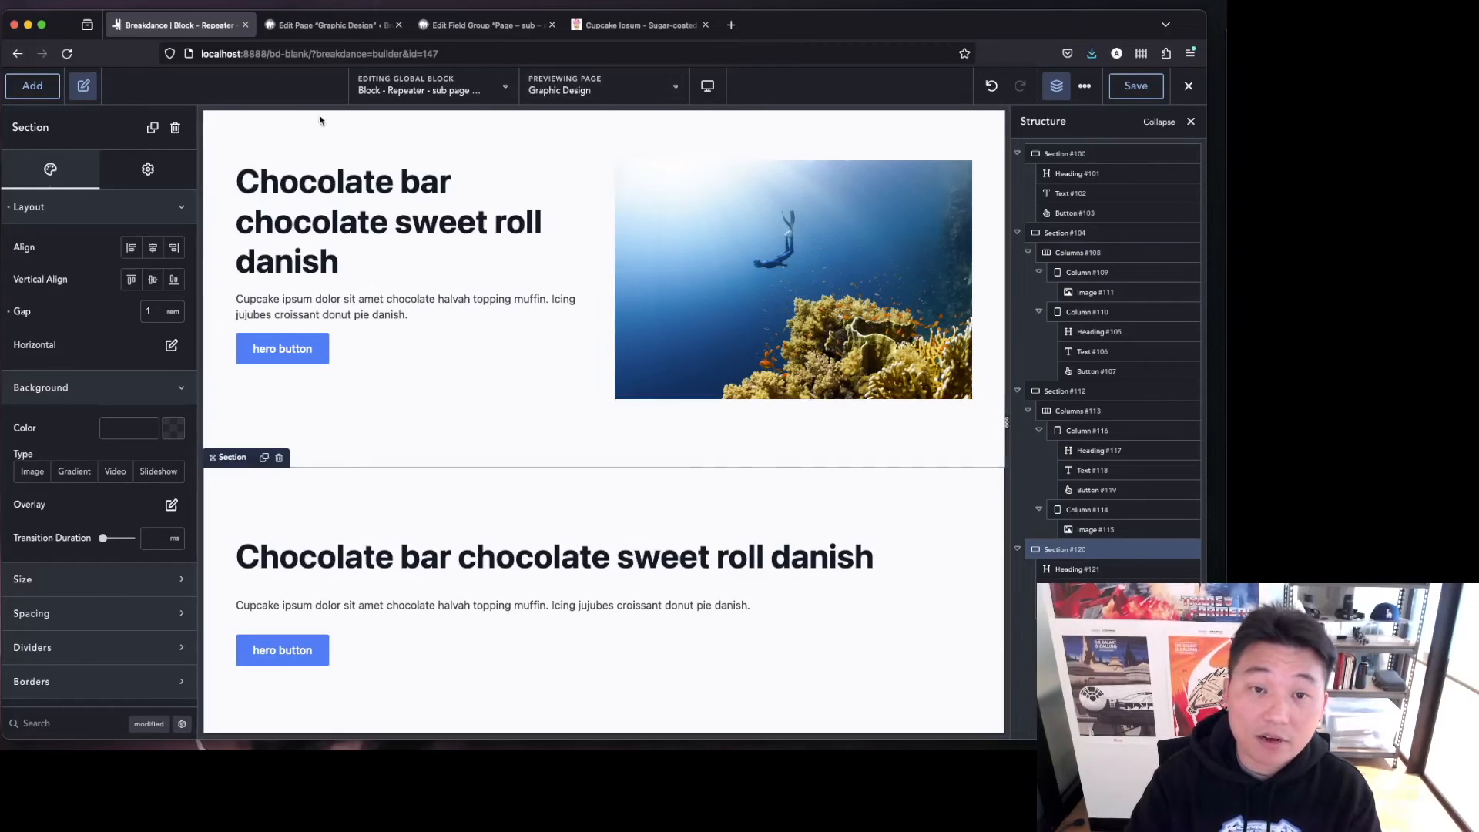
left_click_drag(106, 512, 56, 469)
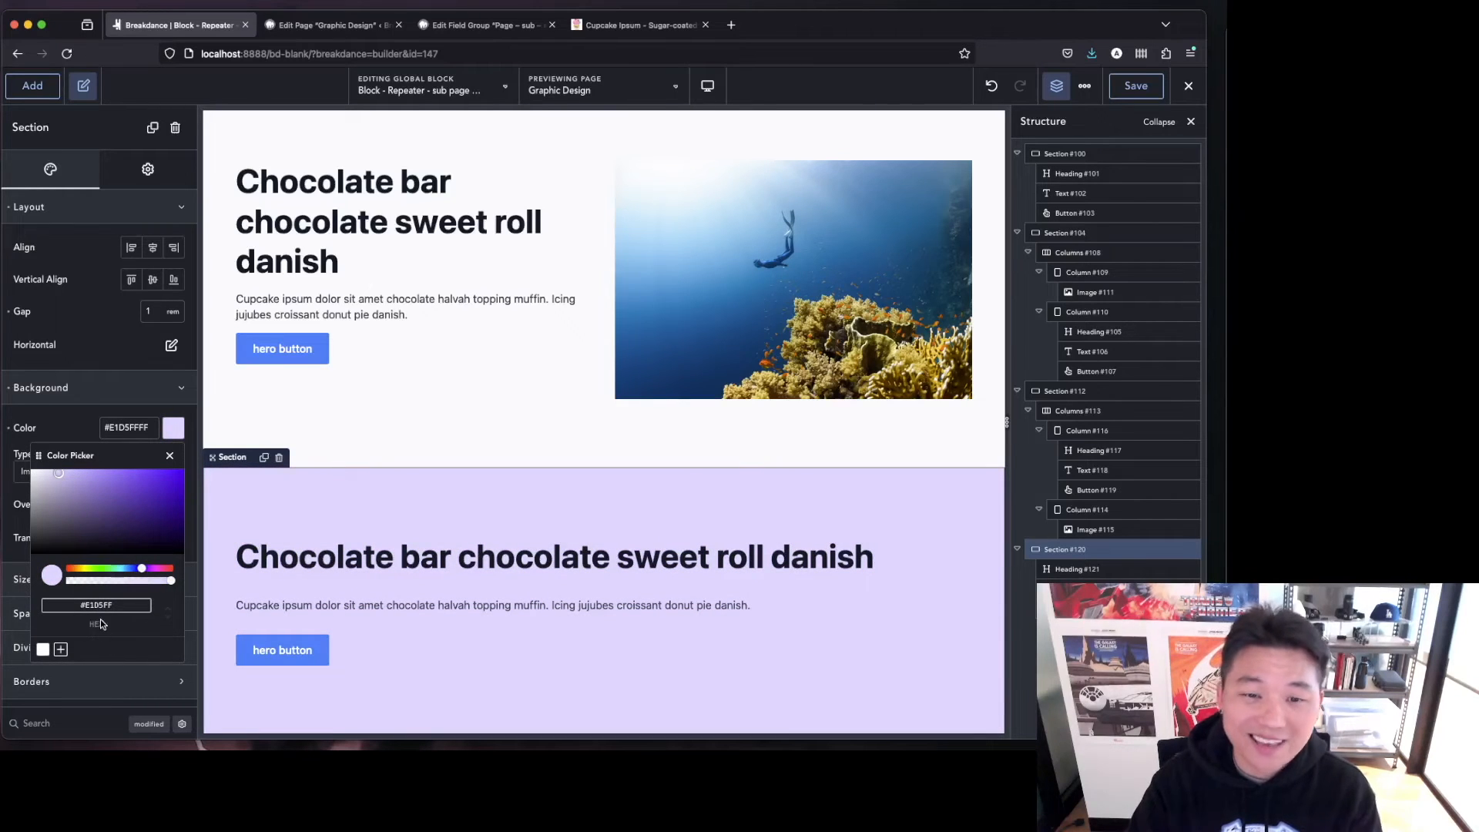
left_click(594, 453)
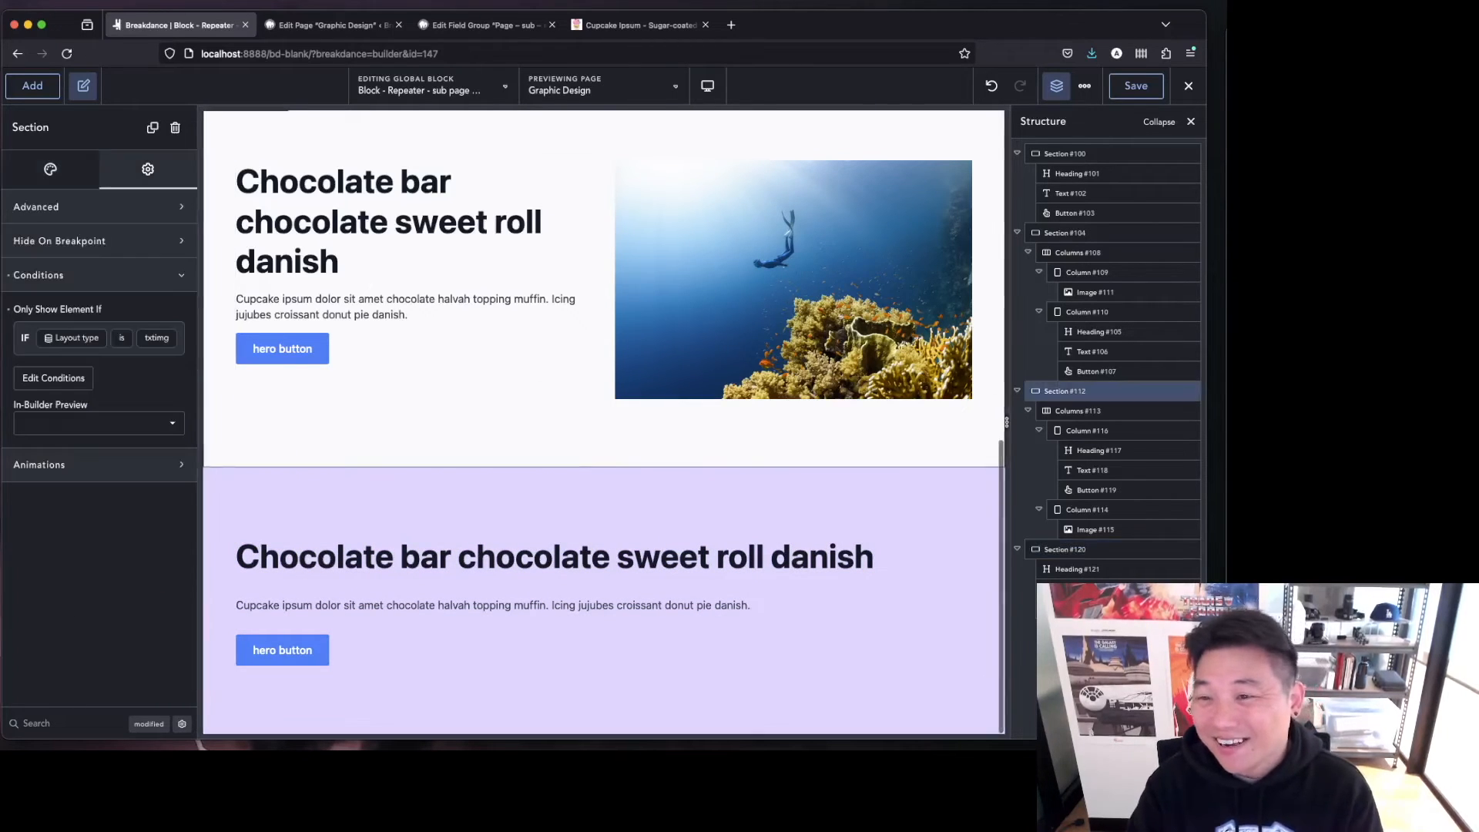
key("Escape")
scroll(891, 570, "up", 10)
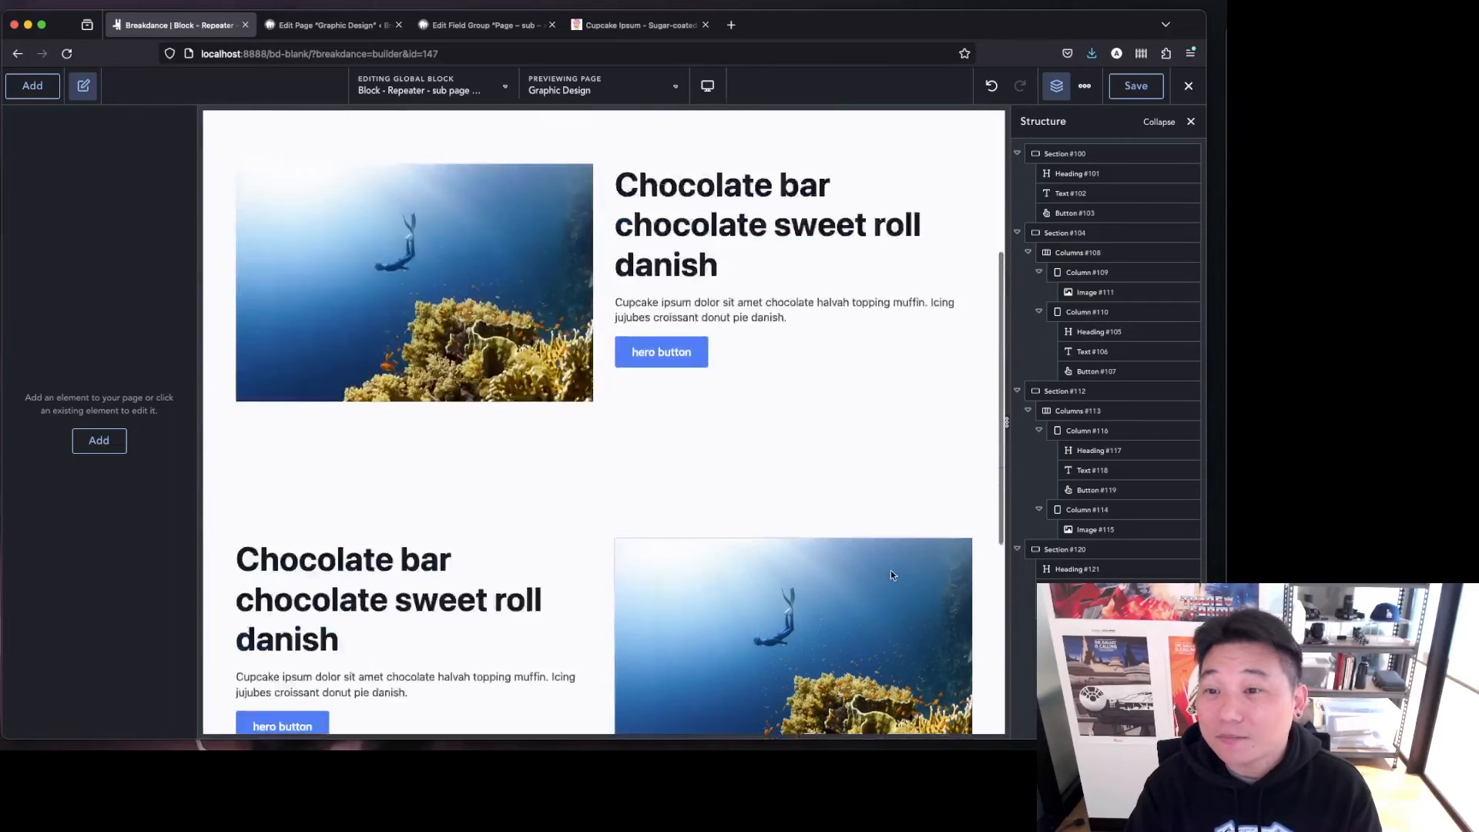
scroll(891, 570, "down", 10)
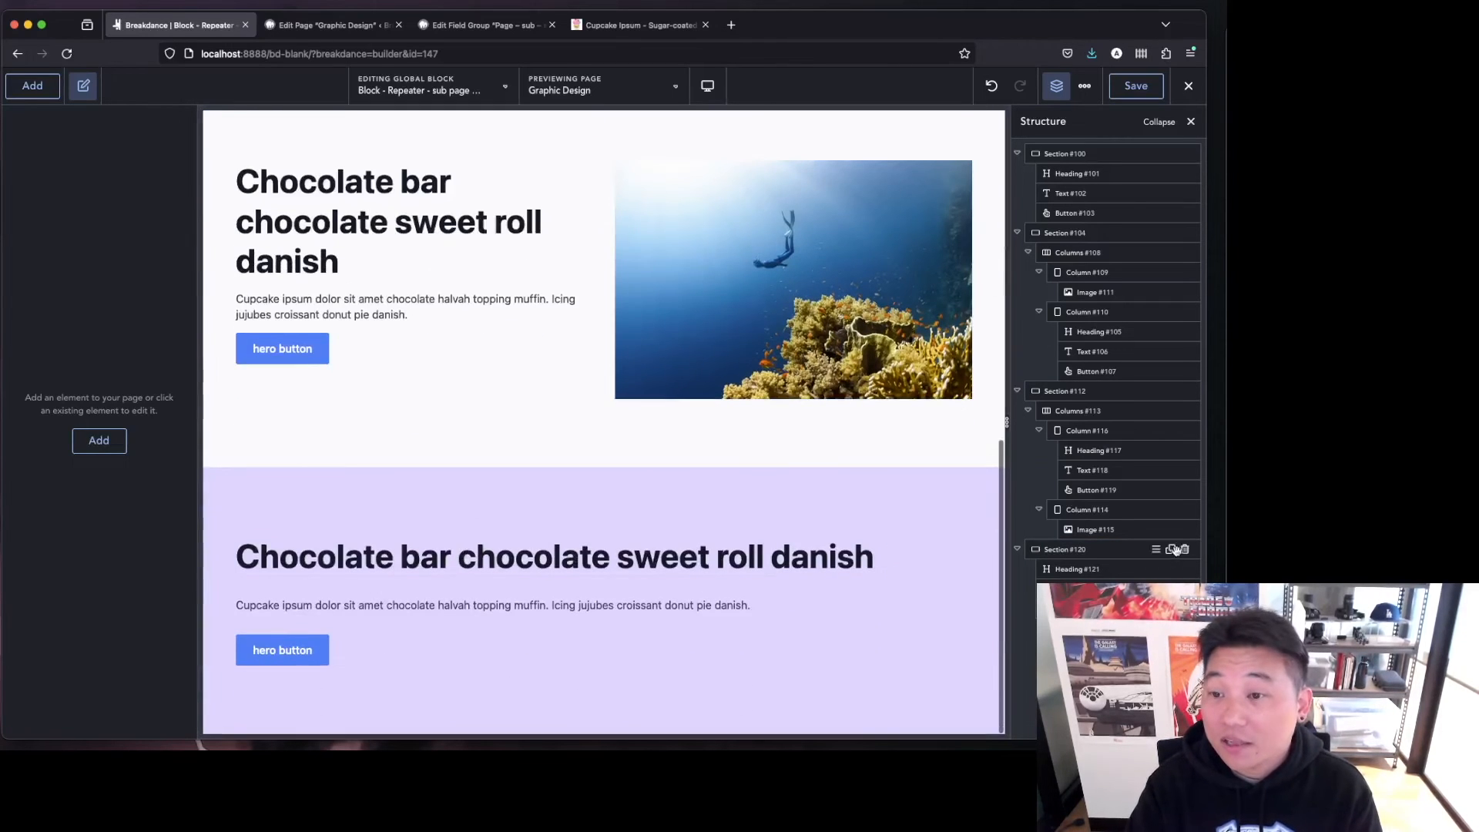
Set the last section's Layout type condition value to ctabanner and apply the conditions.
left_click(1136, 549)
left_click(147, 173)
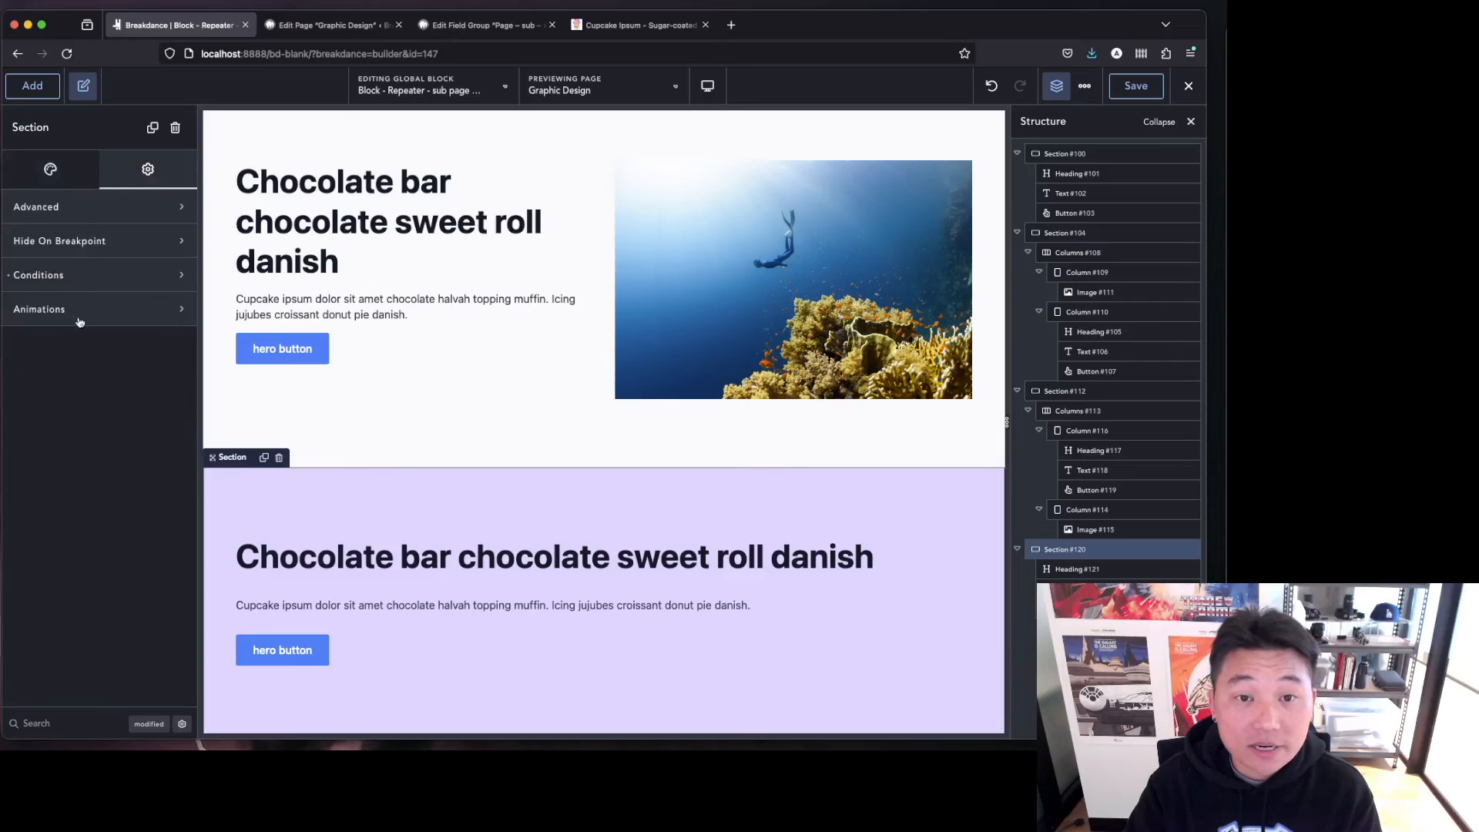
left_click(70, 272)
left_click(53, 377)
double_click(694, 232)
type("ctabanner")
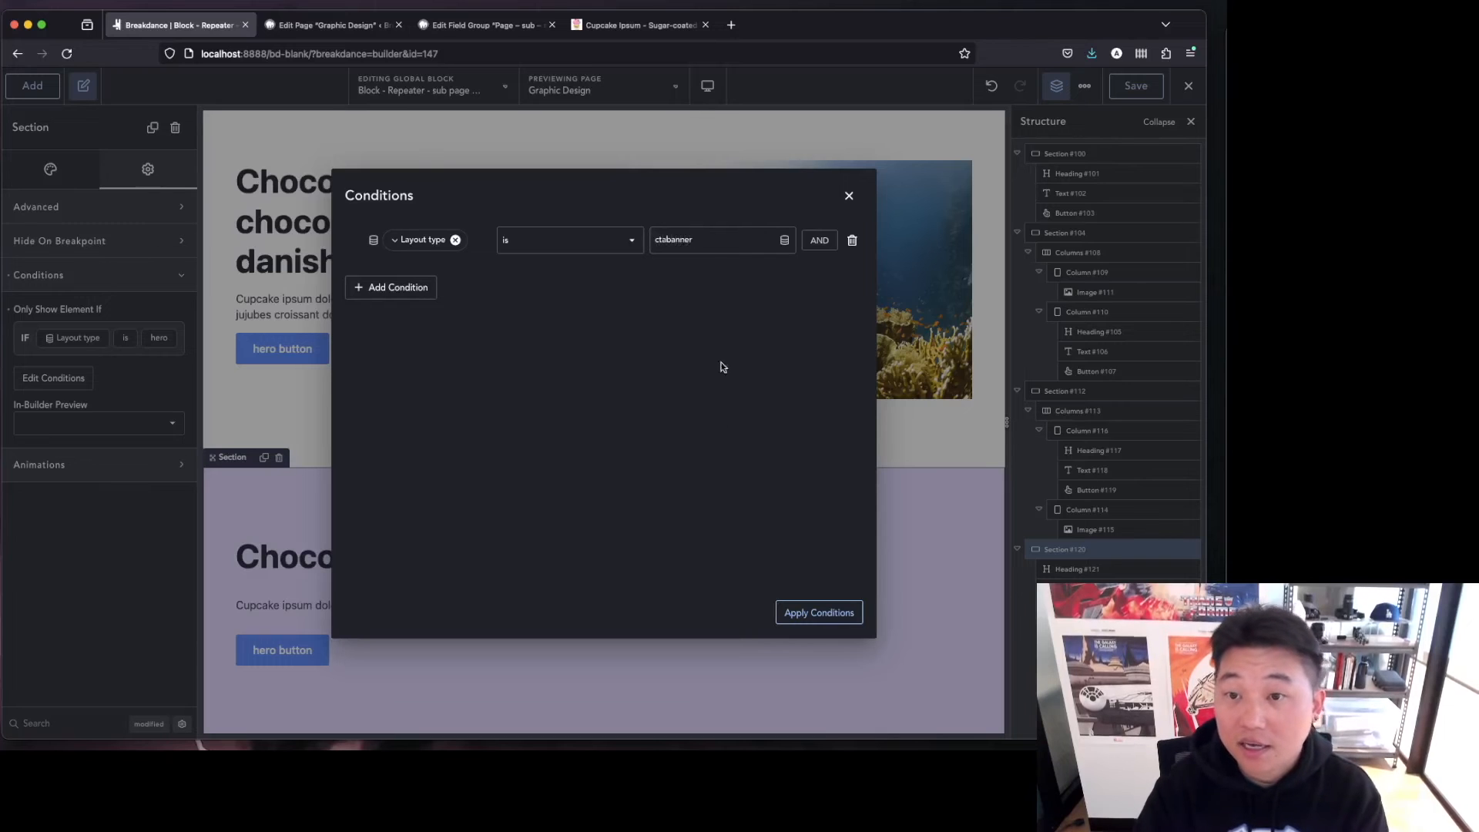
left_click(804, 611)
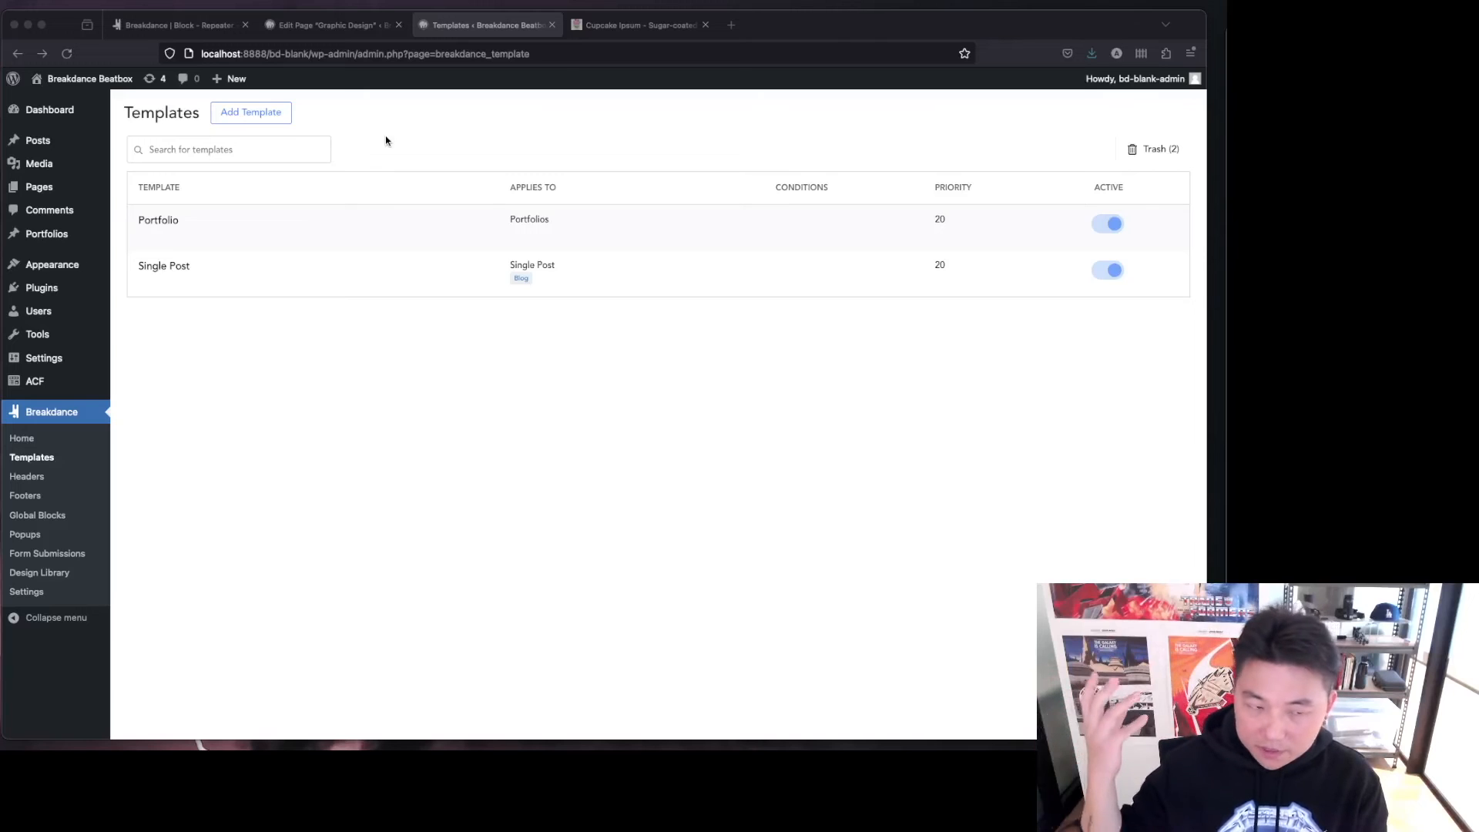
Add a new Single Post template in Breakdance Templates and open its advanced settings.
left_click(264, 114)
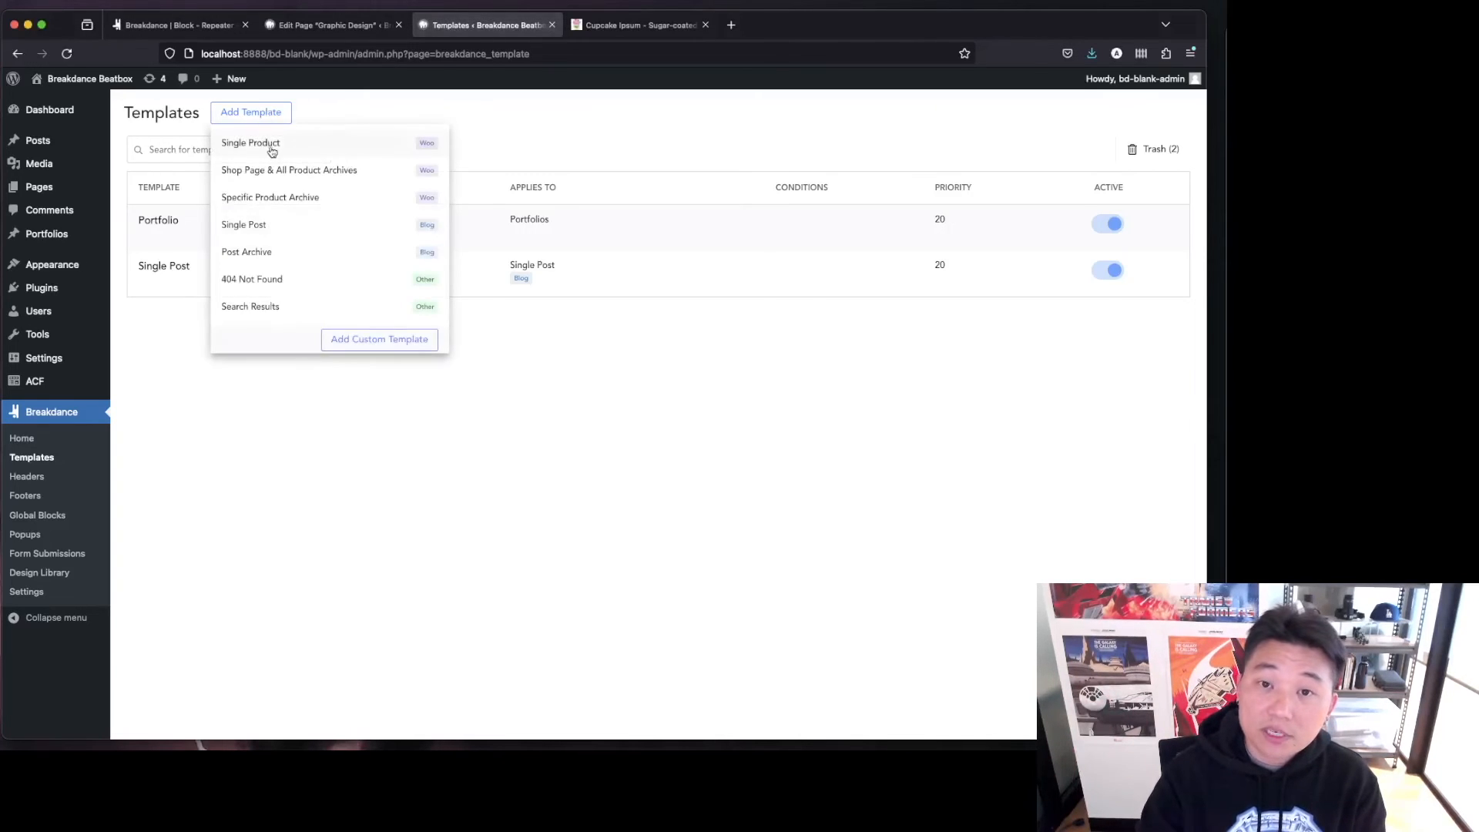
left_click(317, 228)
left_click(705, 433)
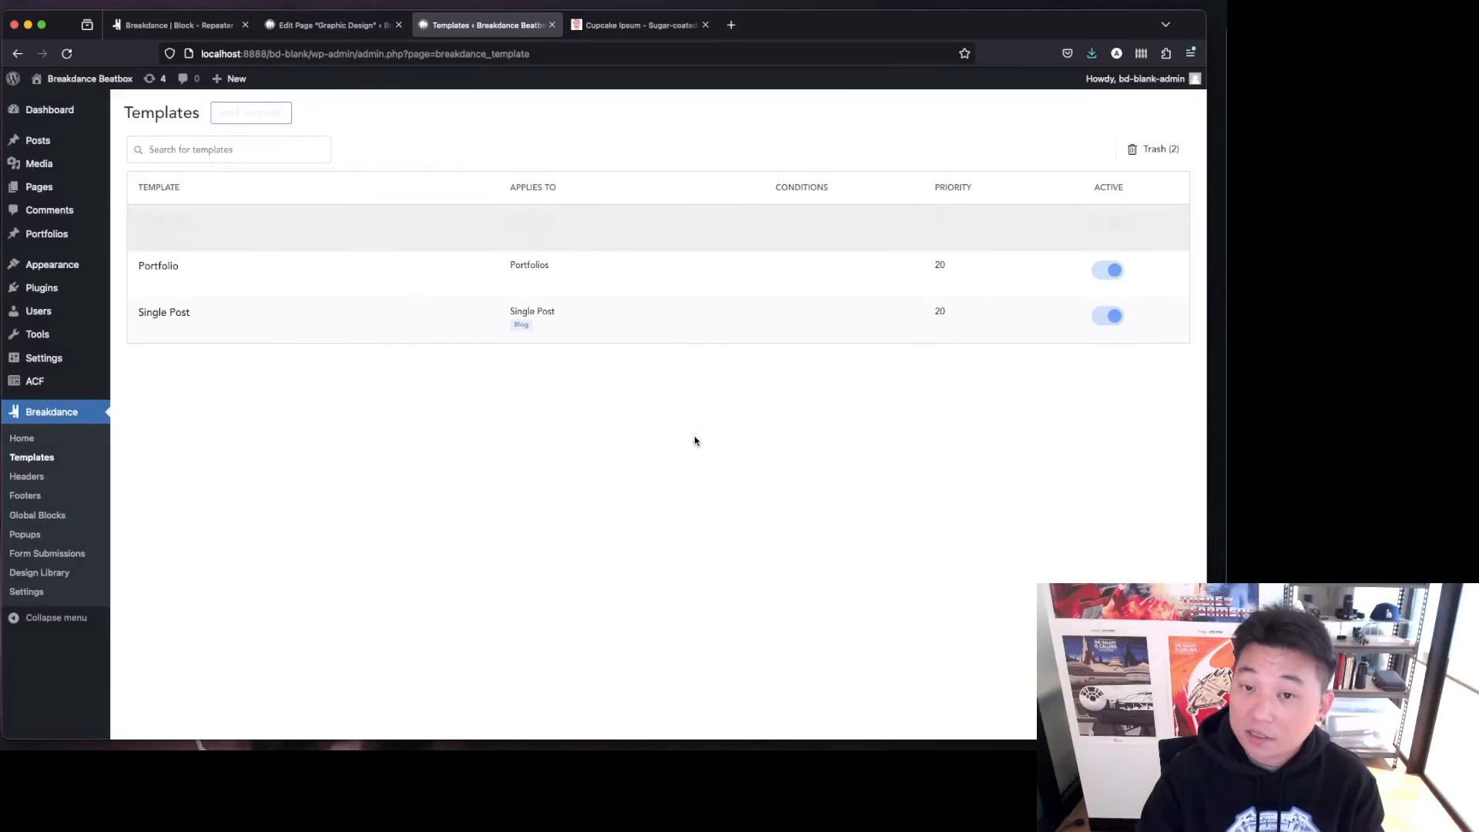
left_click(236, 240)
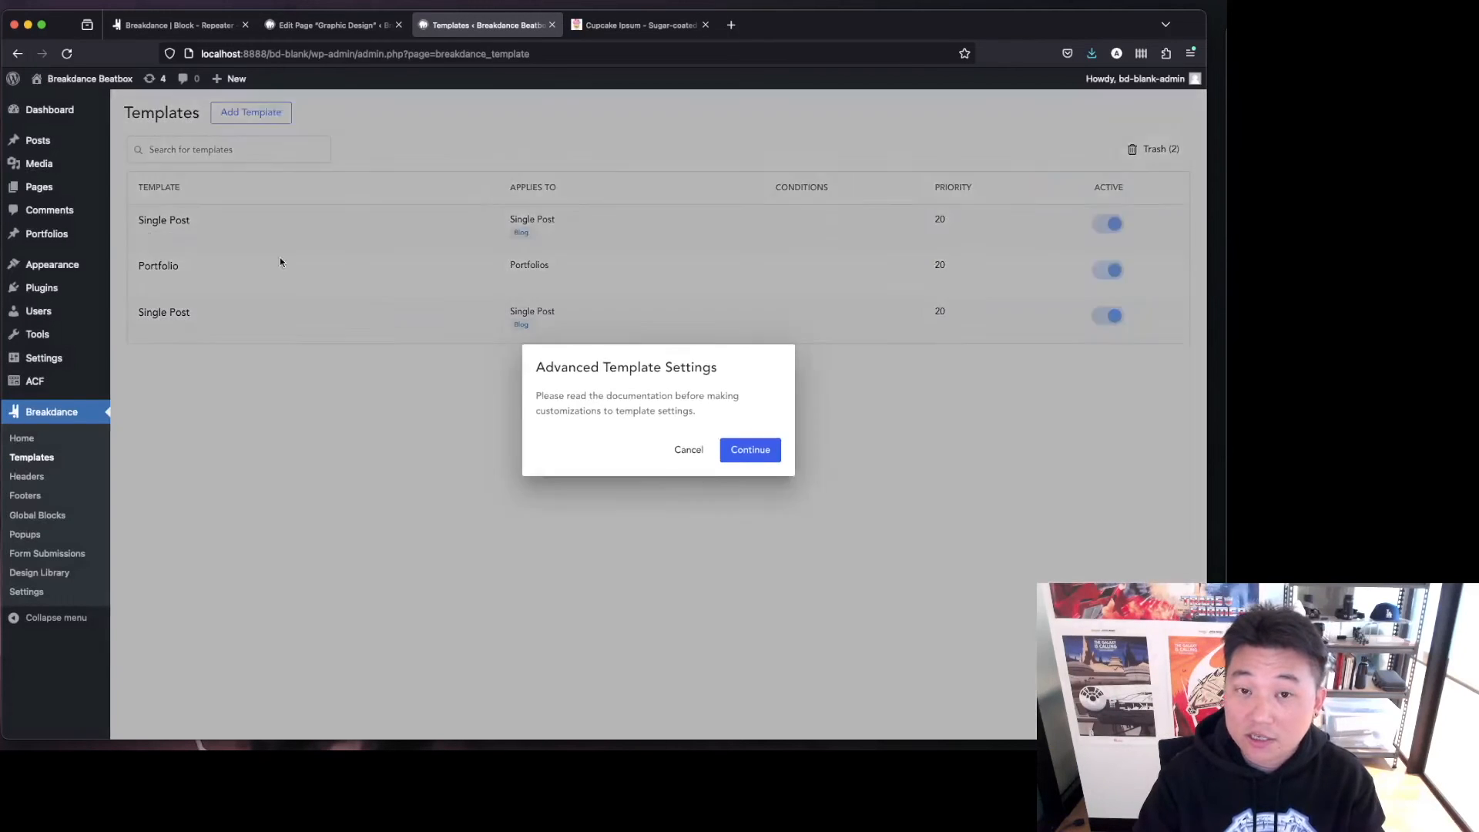
left_click(764, 453)
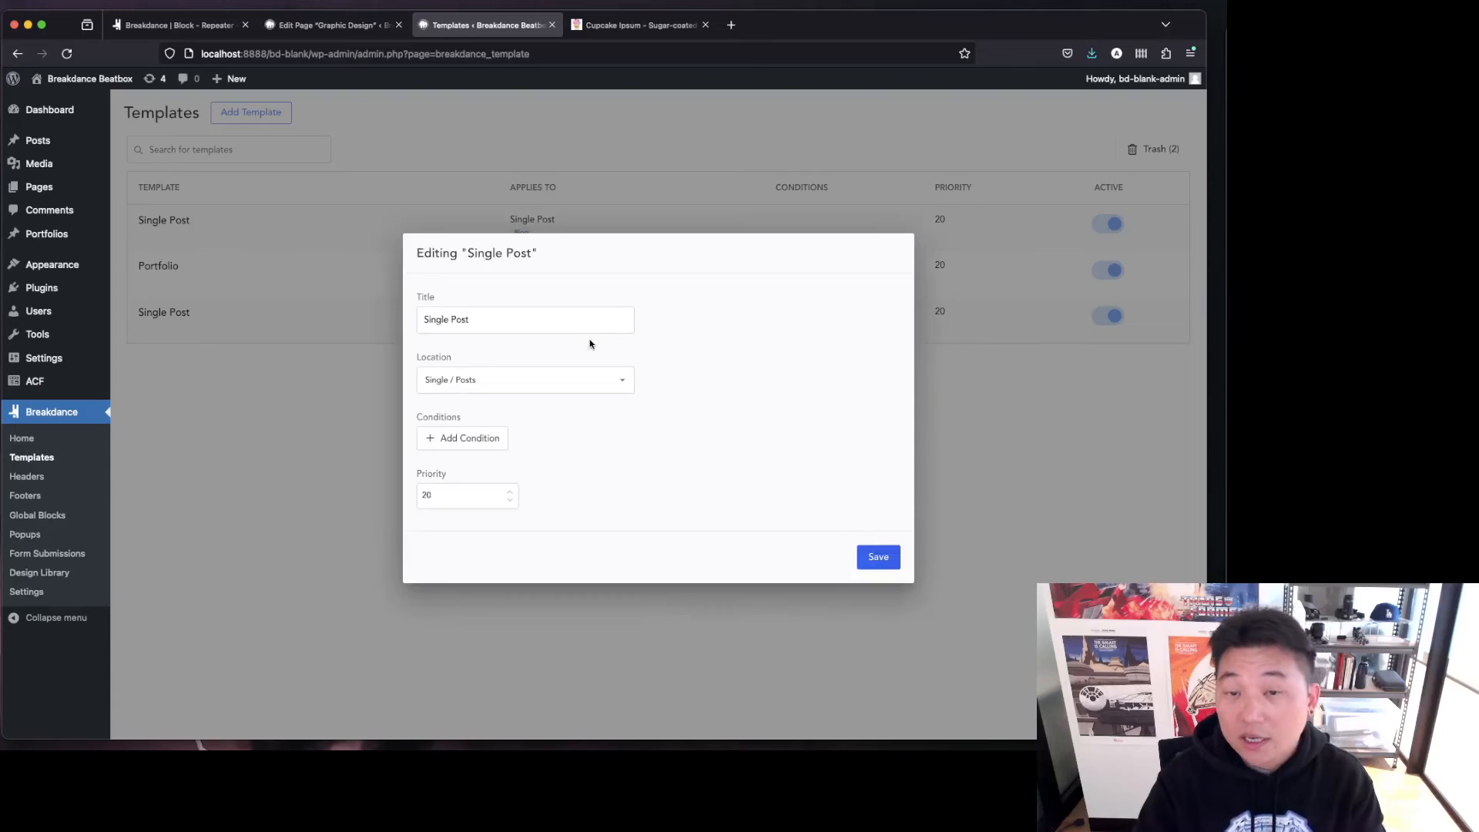
Rename the template as Page - sub - services.
key("alt+shift+Left")
key("alt+shift+Left")
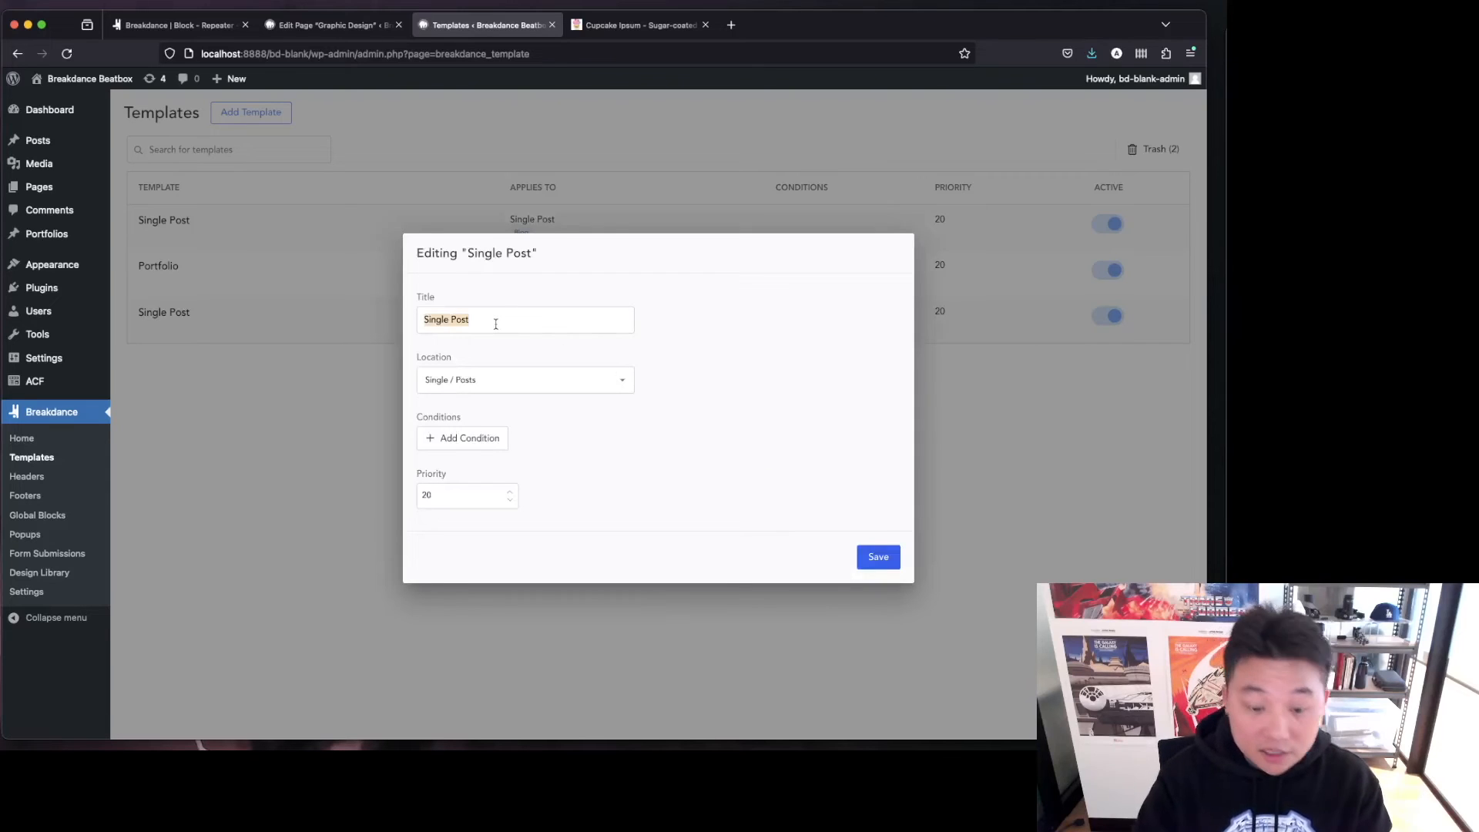
type("Page - sub -")
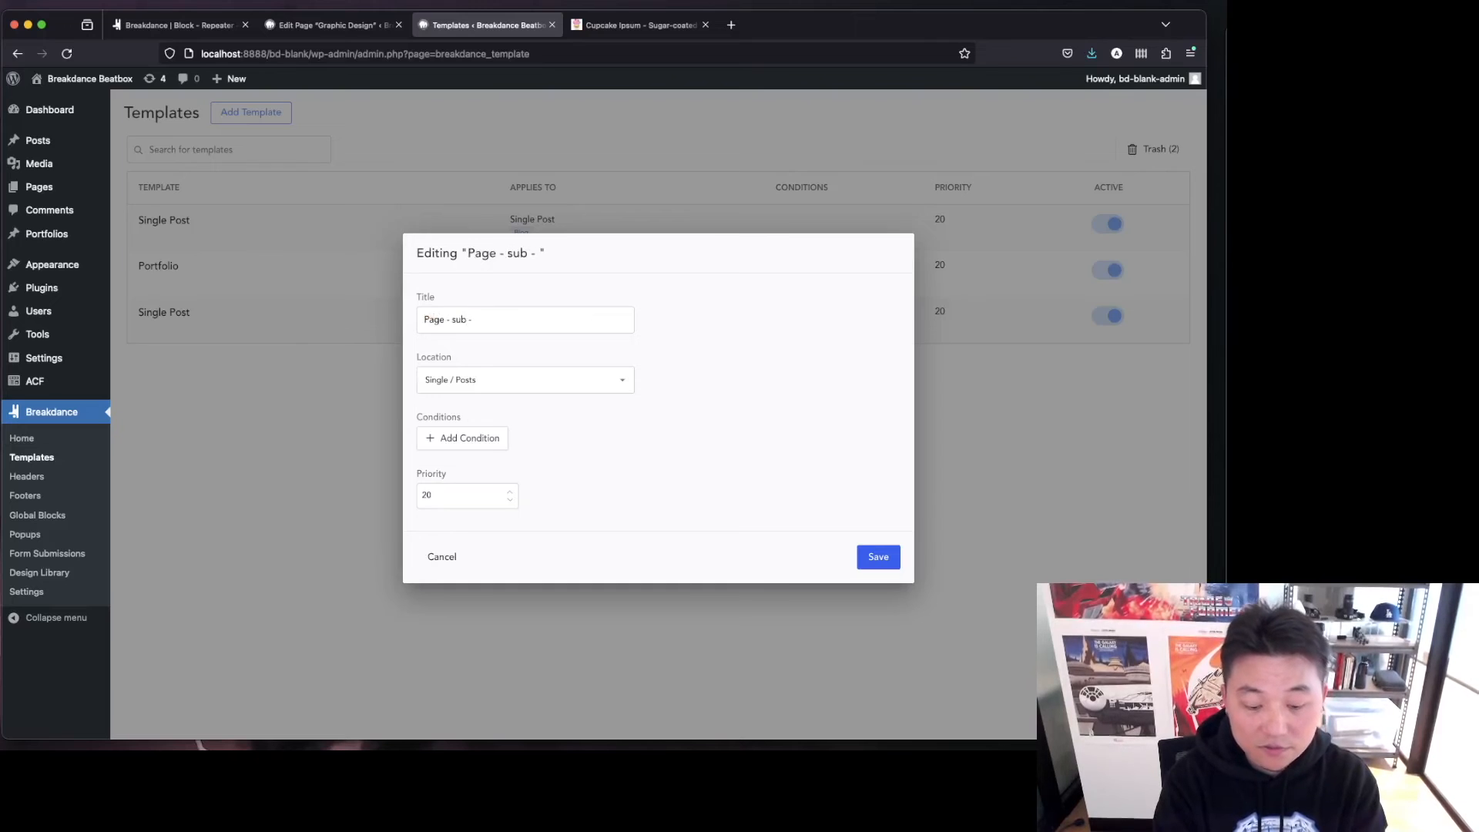
type(" services")
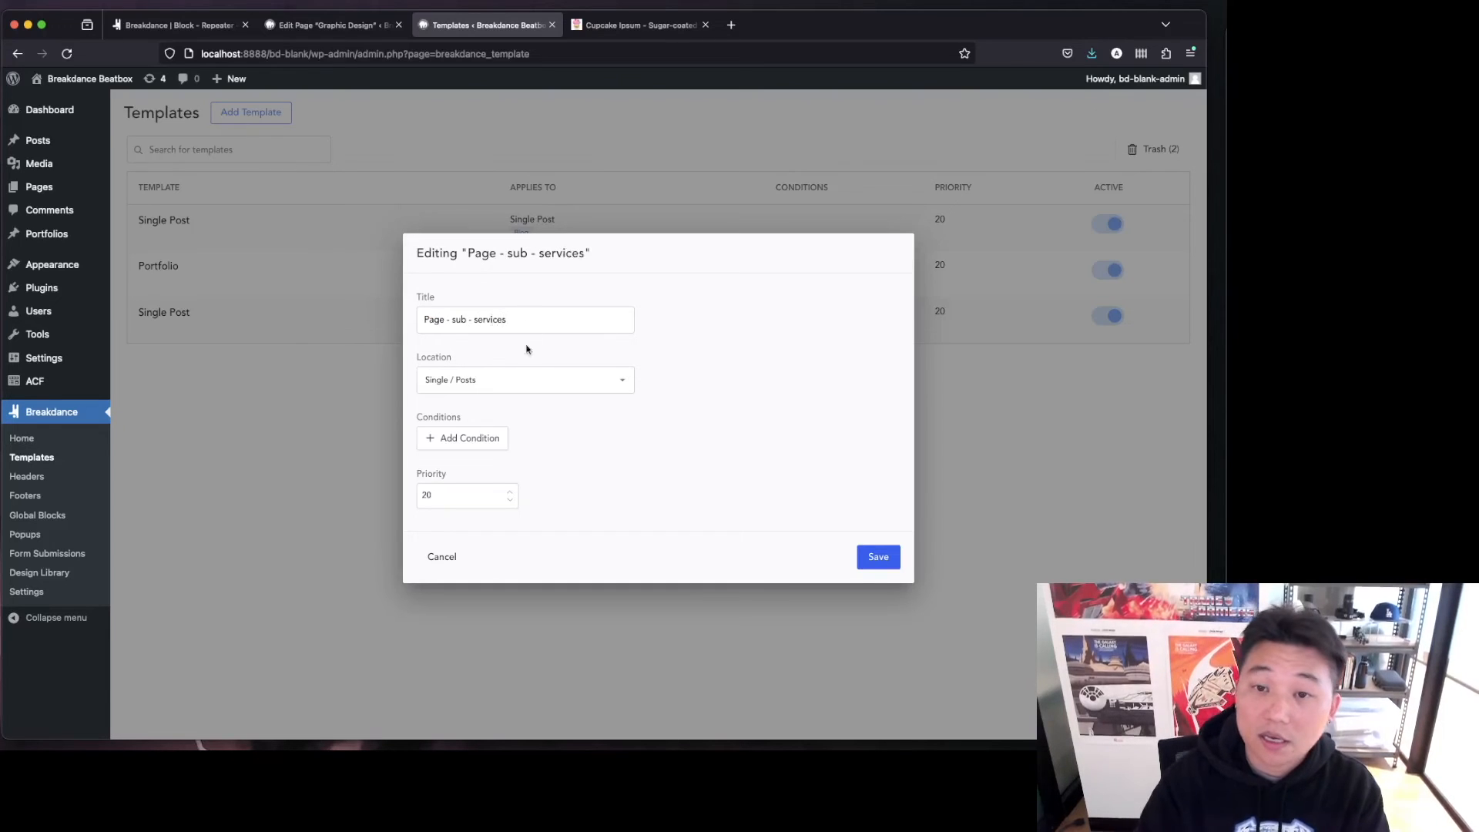
Set the template's location to Single / Pages.
left_click(514, 385)
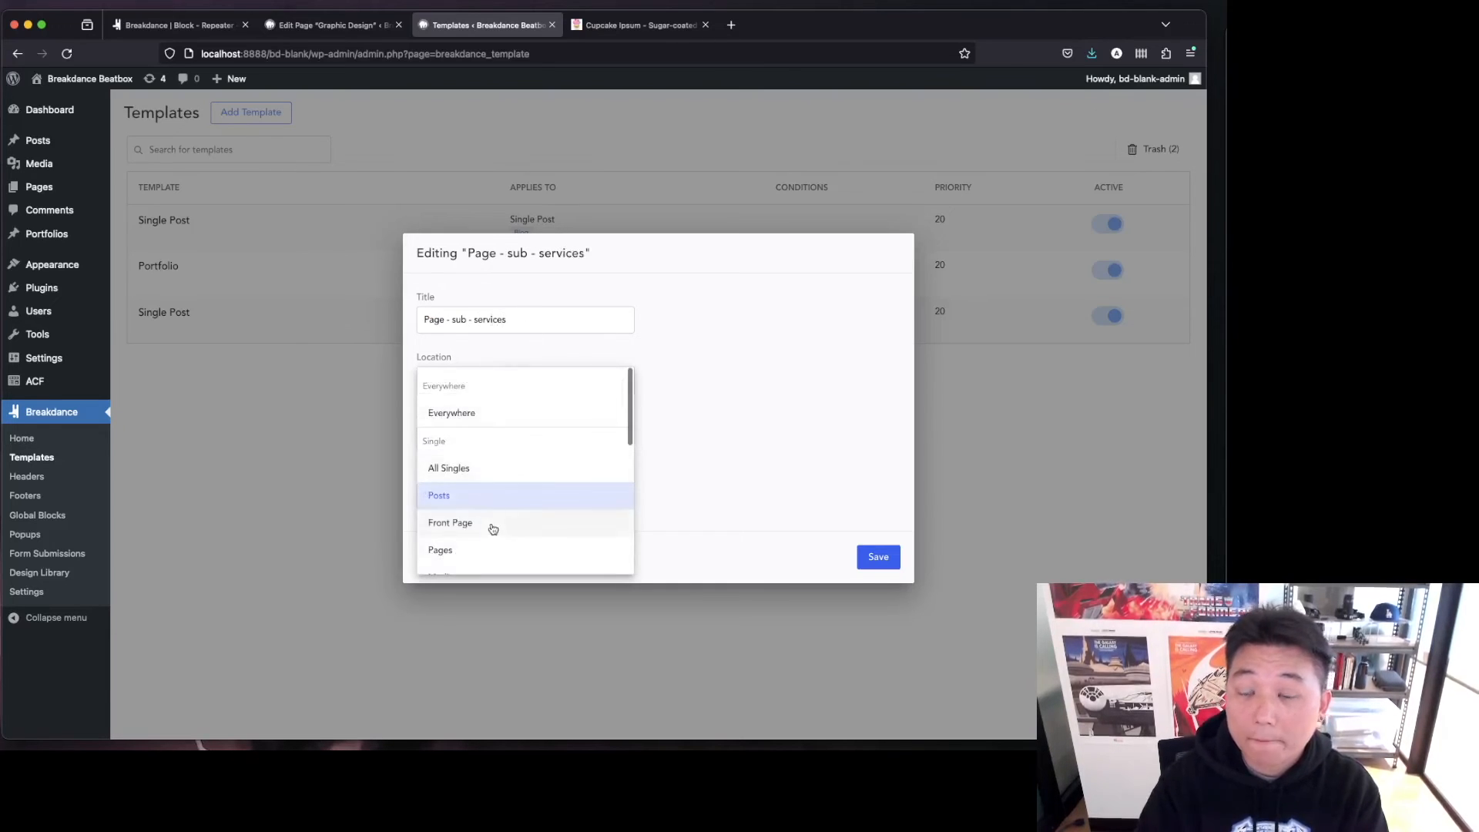
scroll(495, 527, "down", 2)
left_click(494, 459)
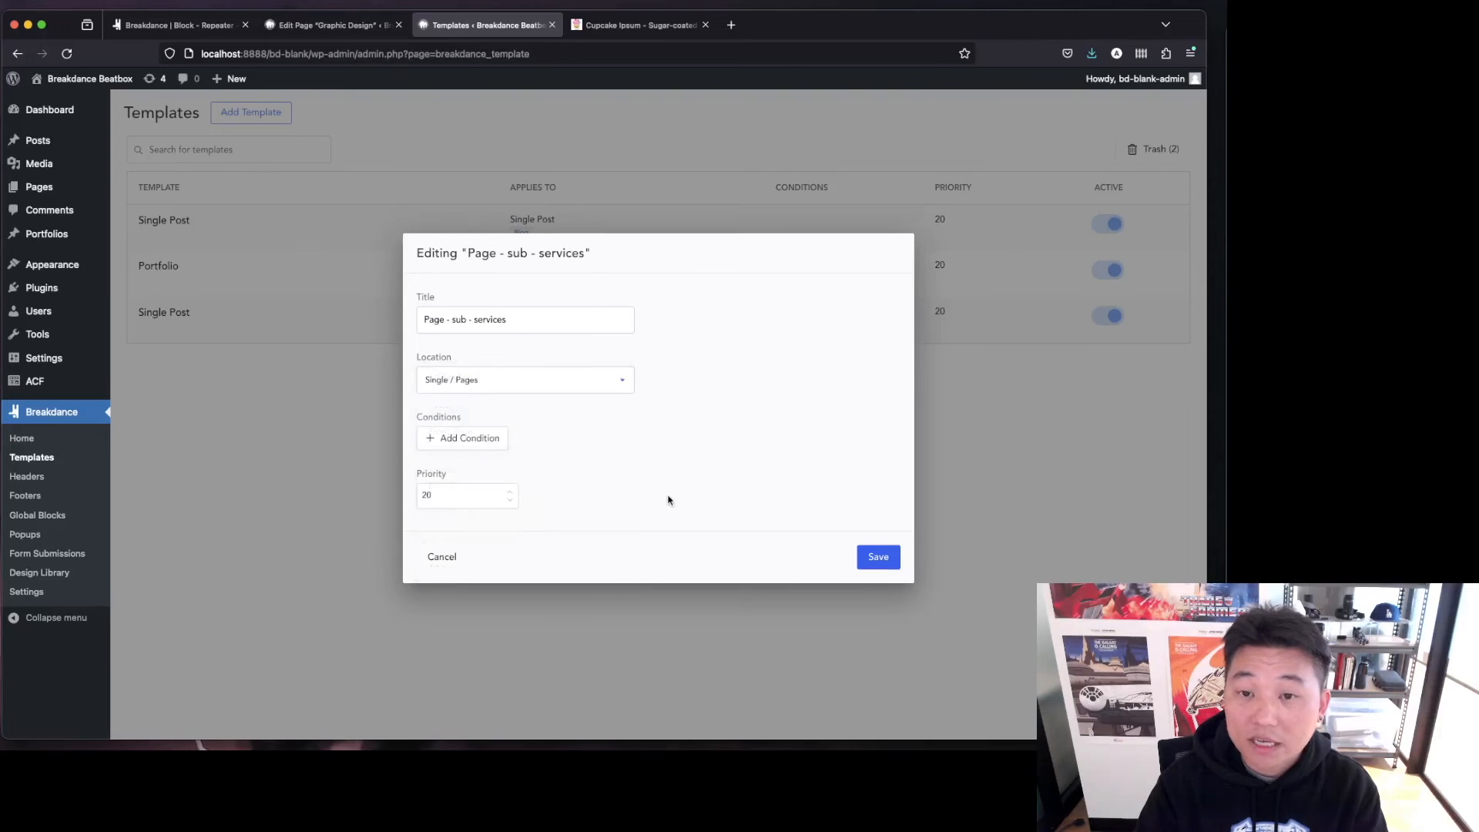
Add a condition that Page Parent is one of Services and save the template.
left_click(465, 436)
left_click(512, 426)
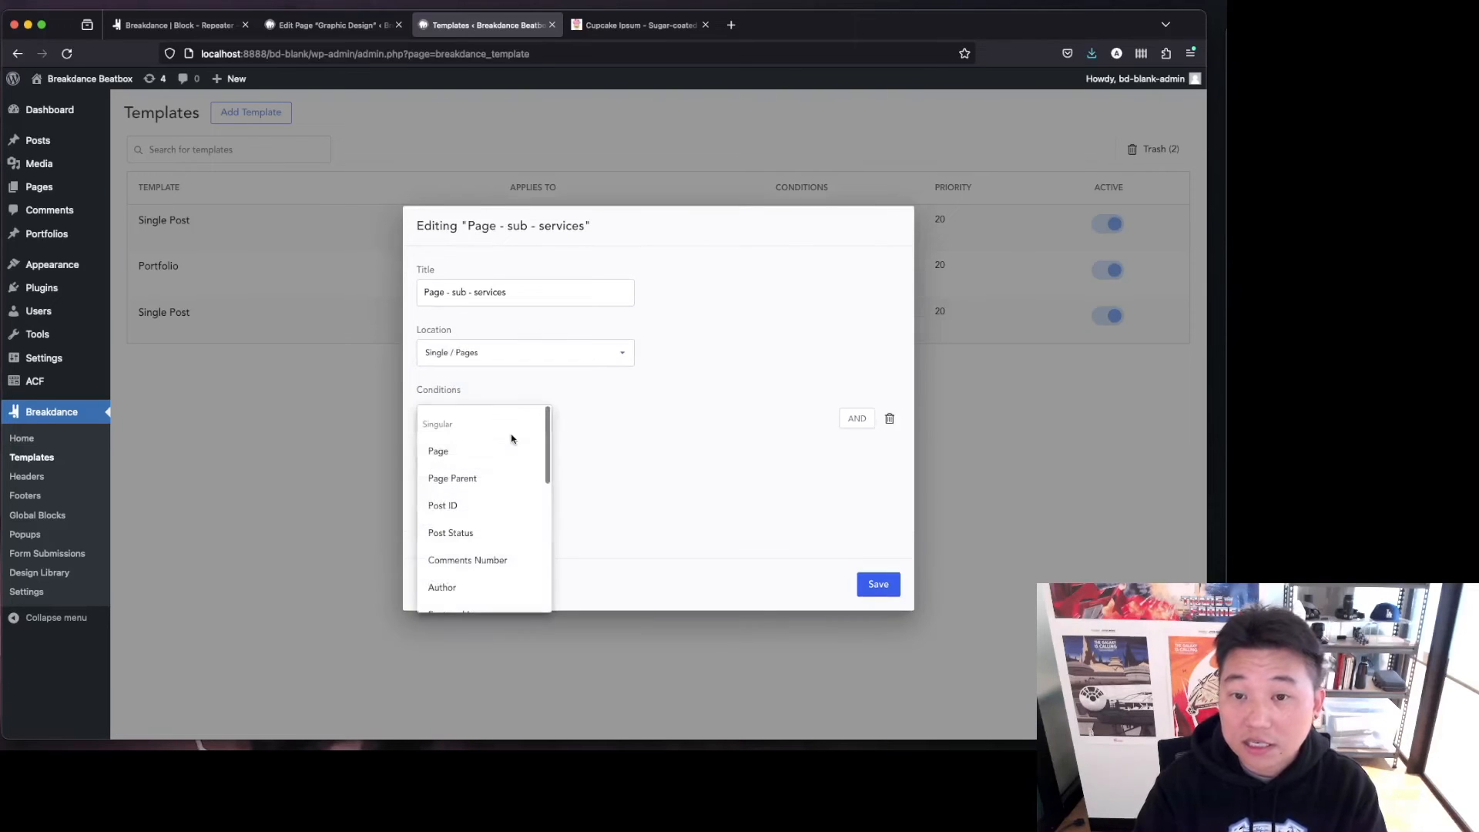
left_click(505, 479)
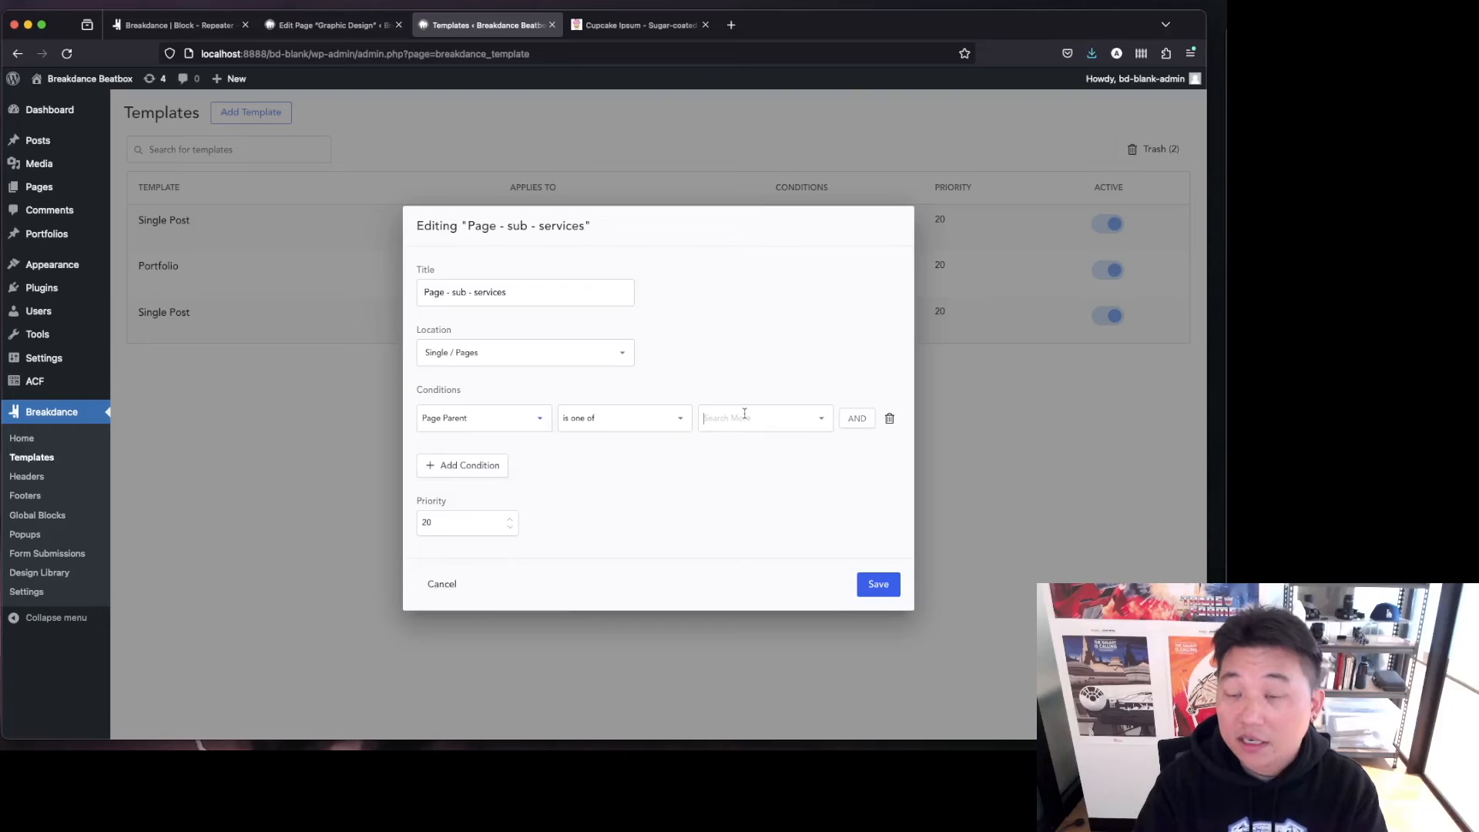
left_click(745, 414)
left_click(756, 488)
left_click(631, 488)
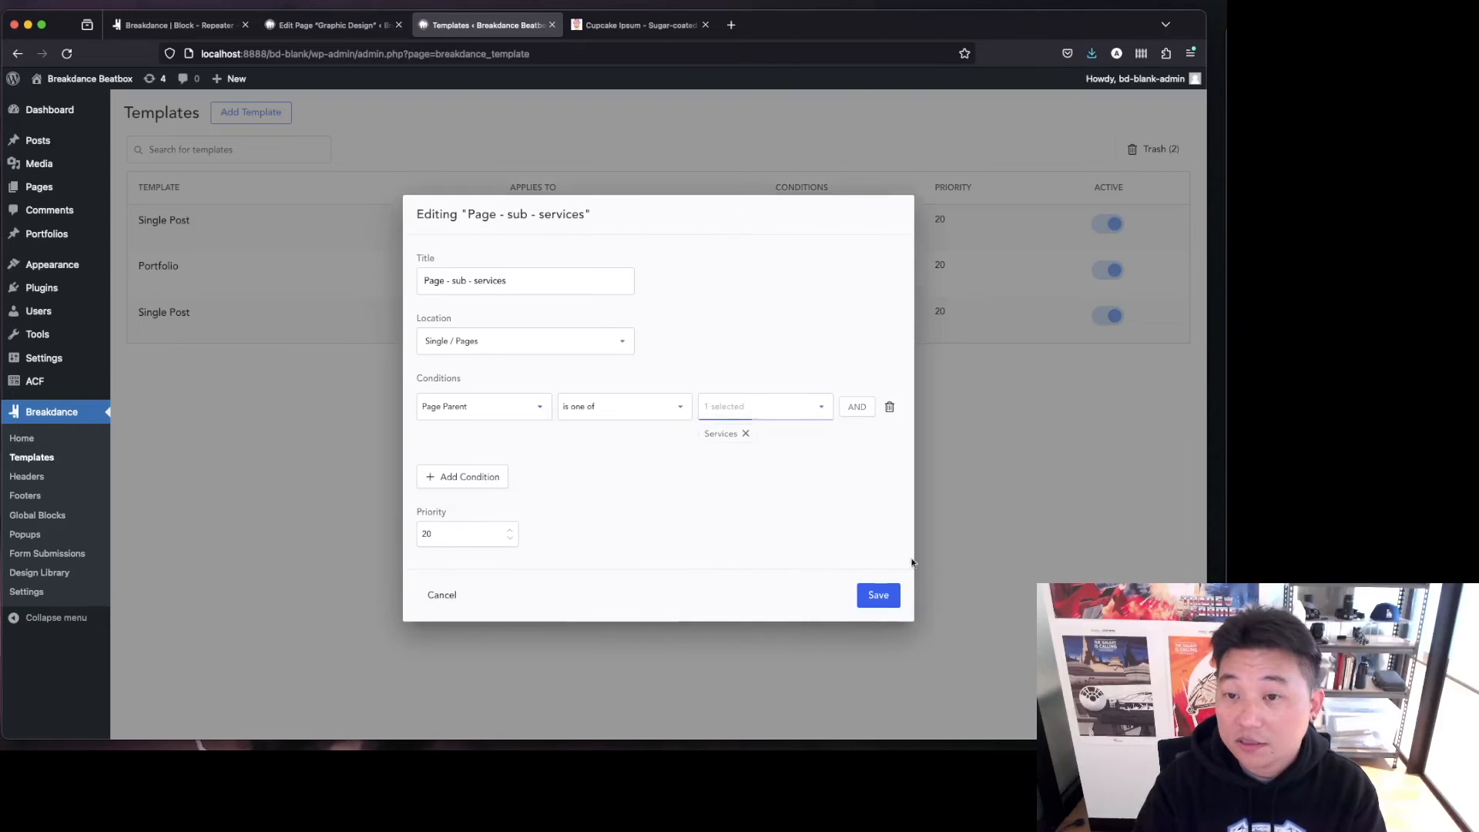
left_click(887, 595)
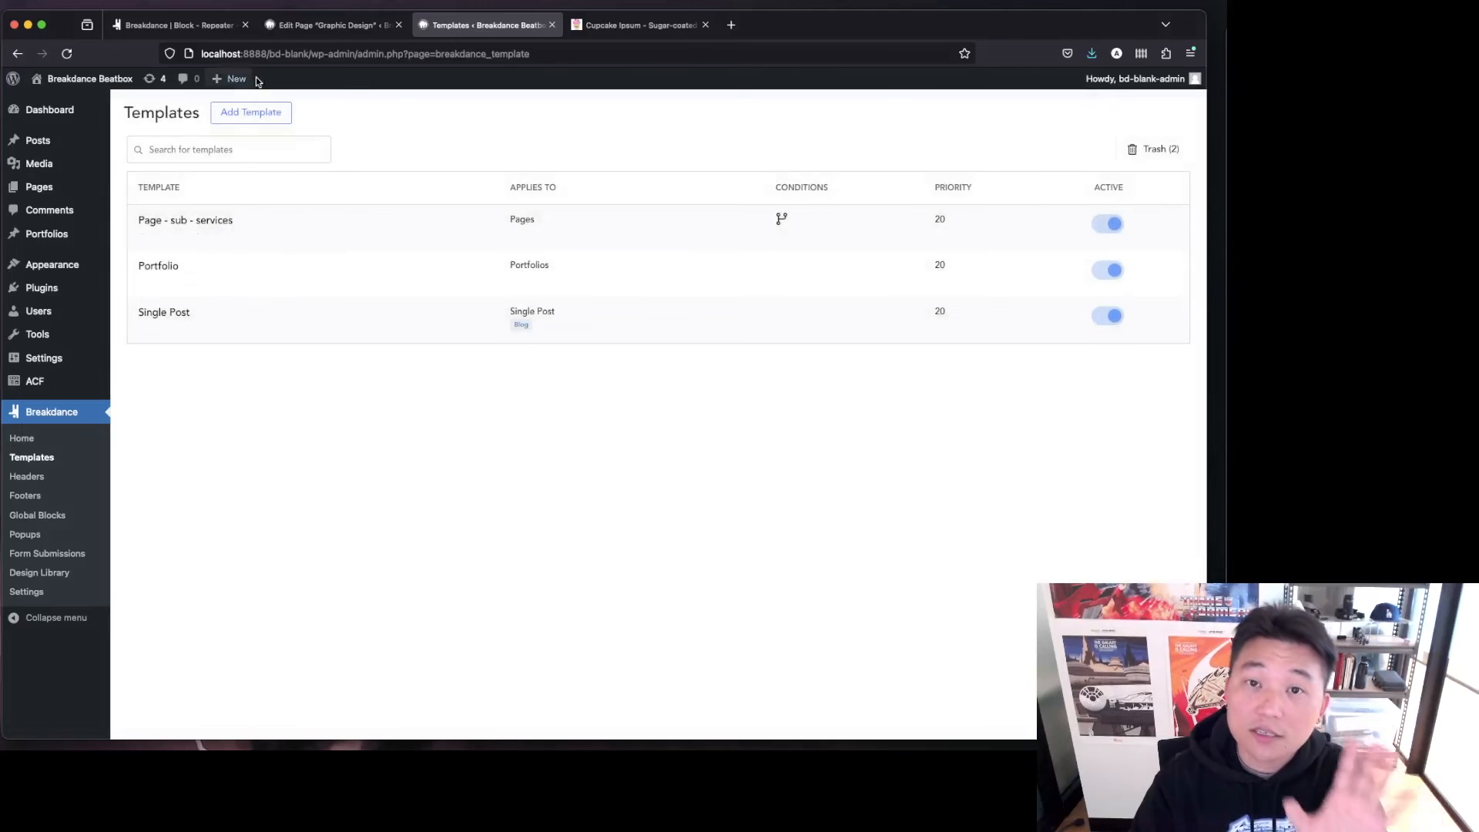
Open the Page - sub - services template in the Breakdance editor.
left_click(335, 30)
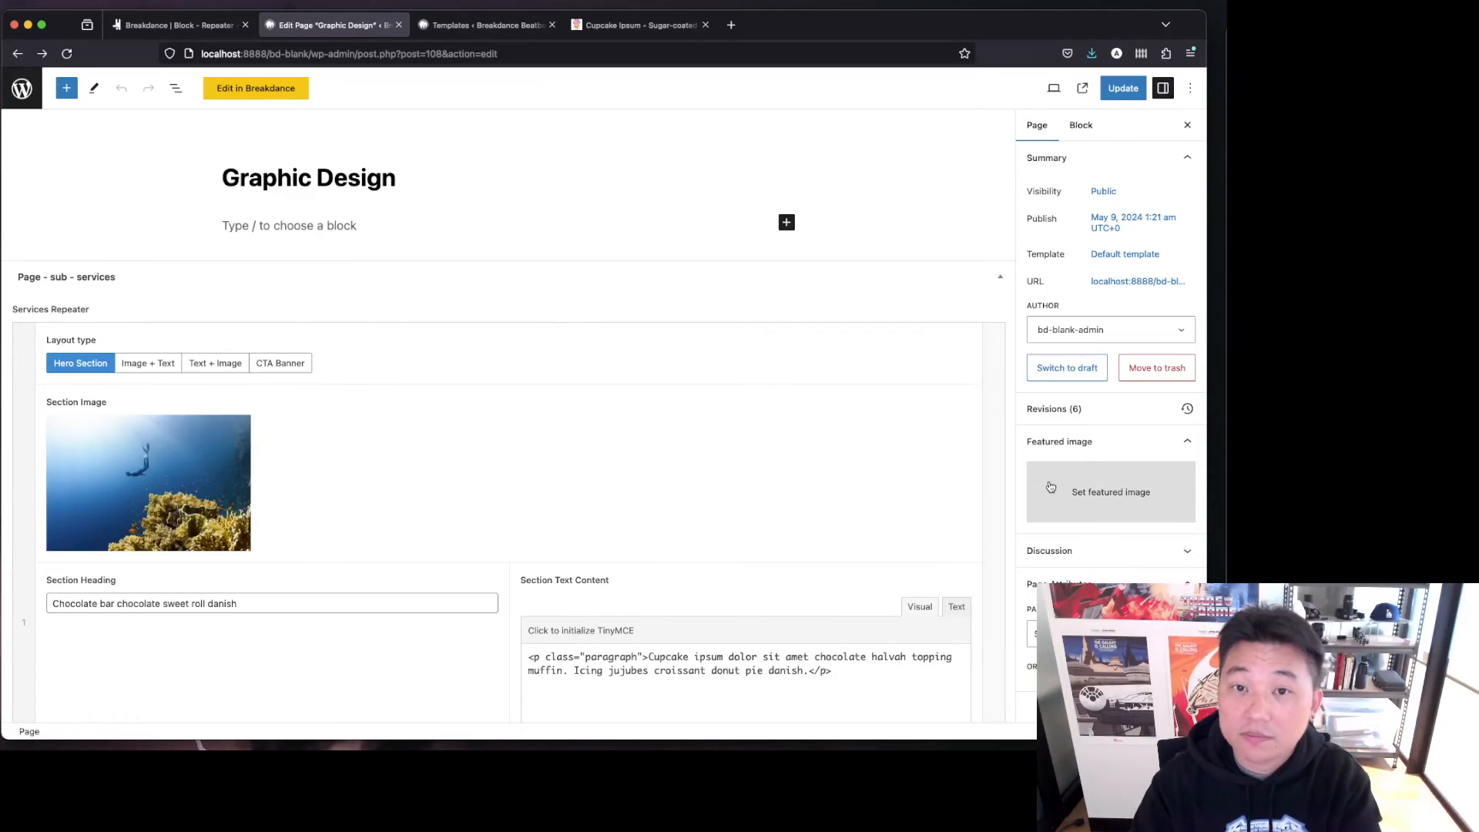
left_click(484, 27)
mouse_move(183, 243)
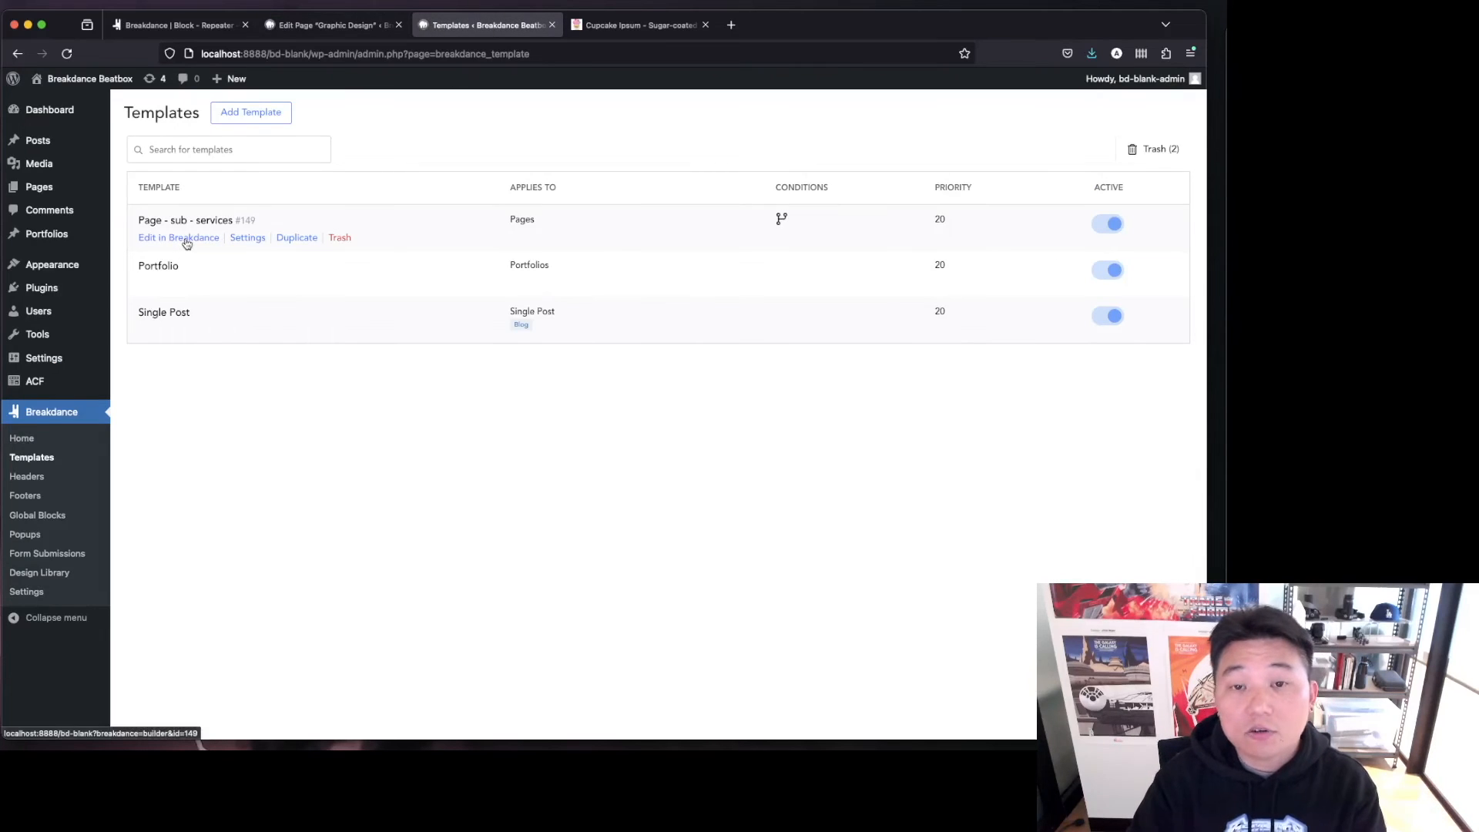
left_click(185, 241)
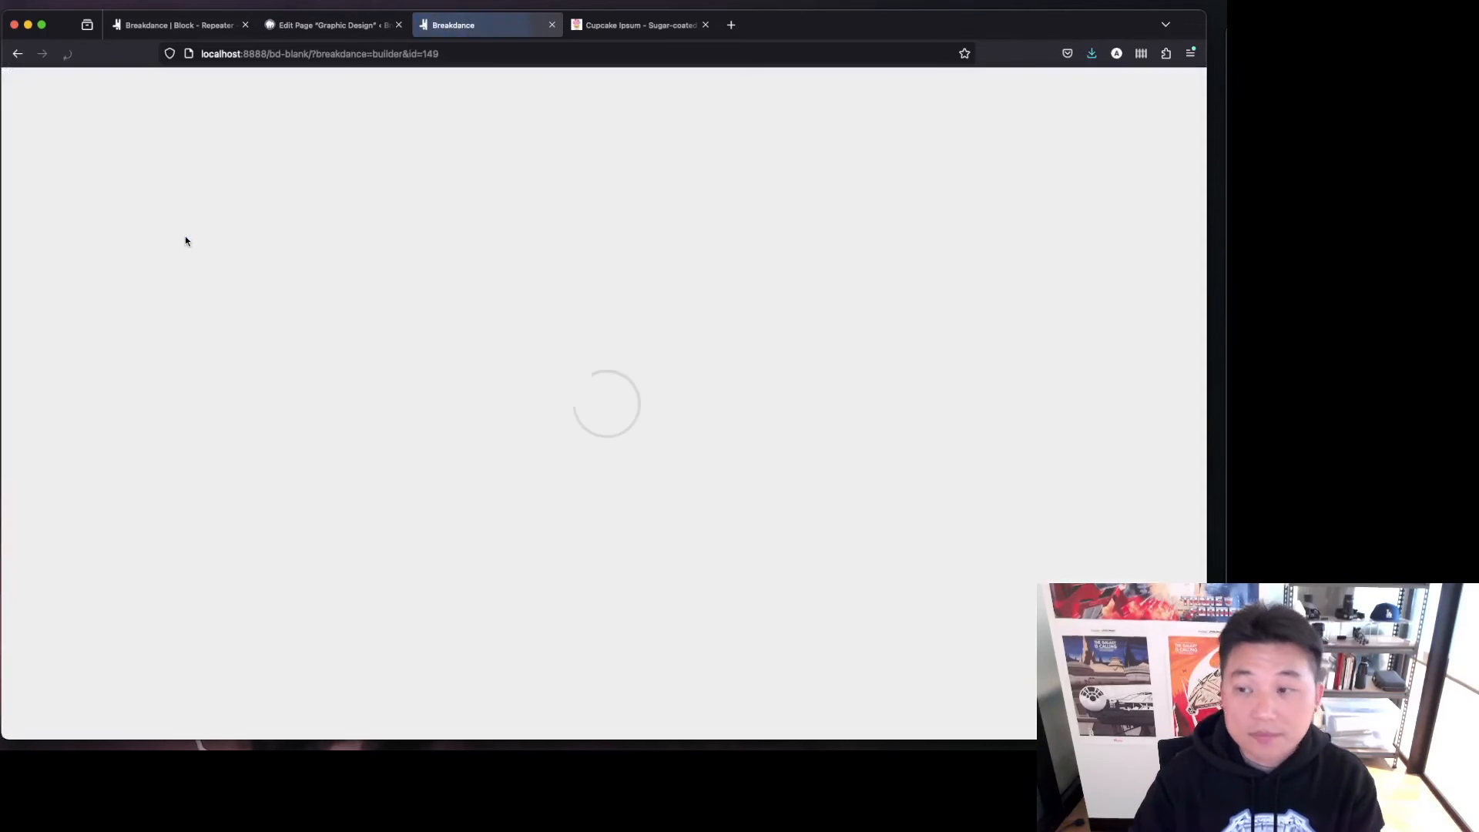
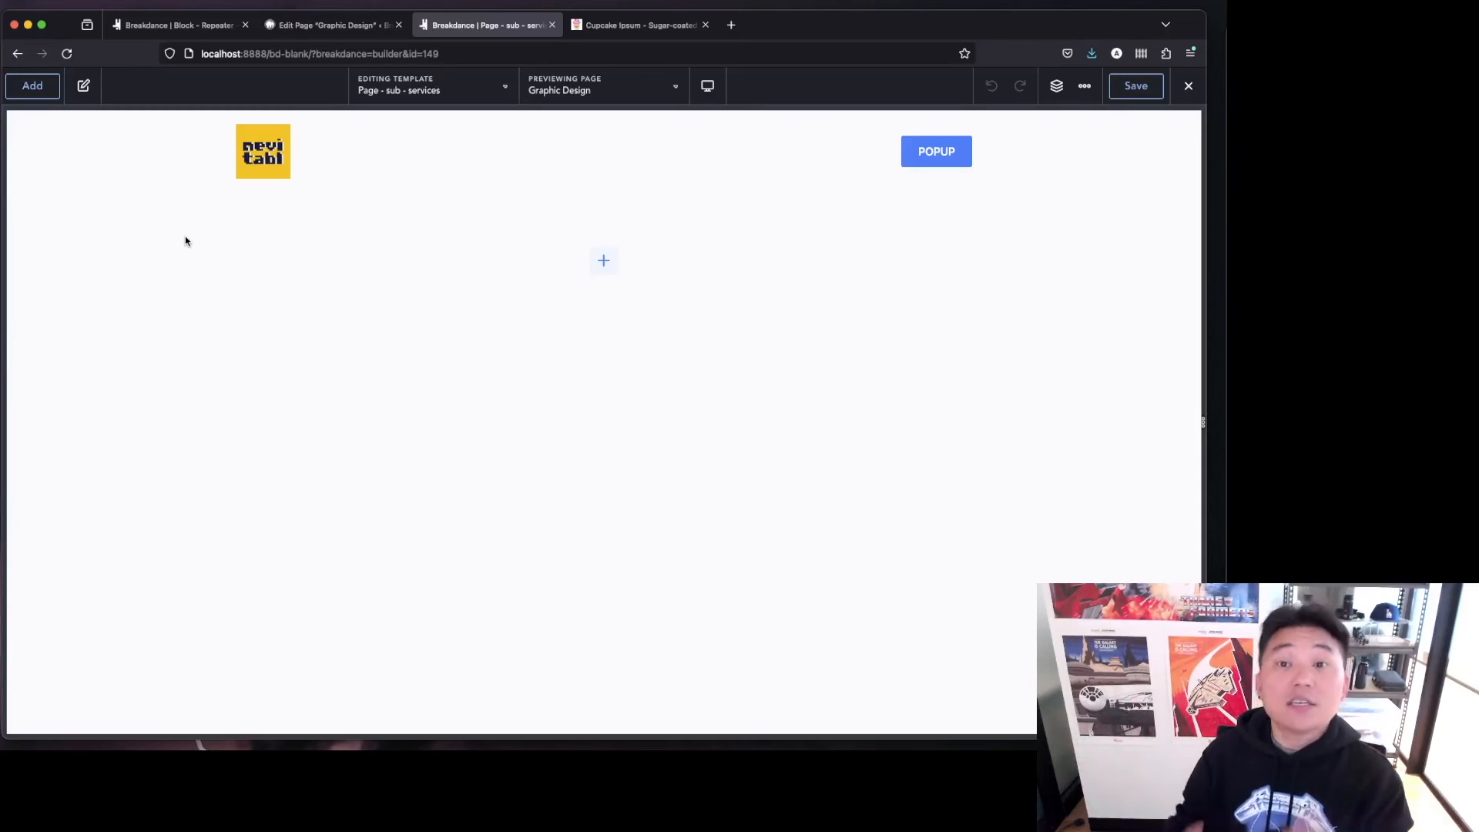
Add a new section to the template's empty canvas.
left_click(31, 86)
left_click(69, 283)
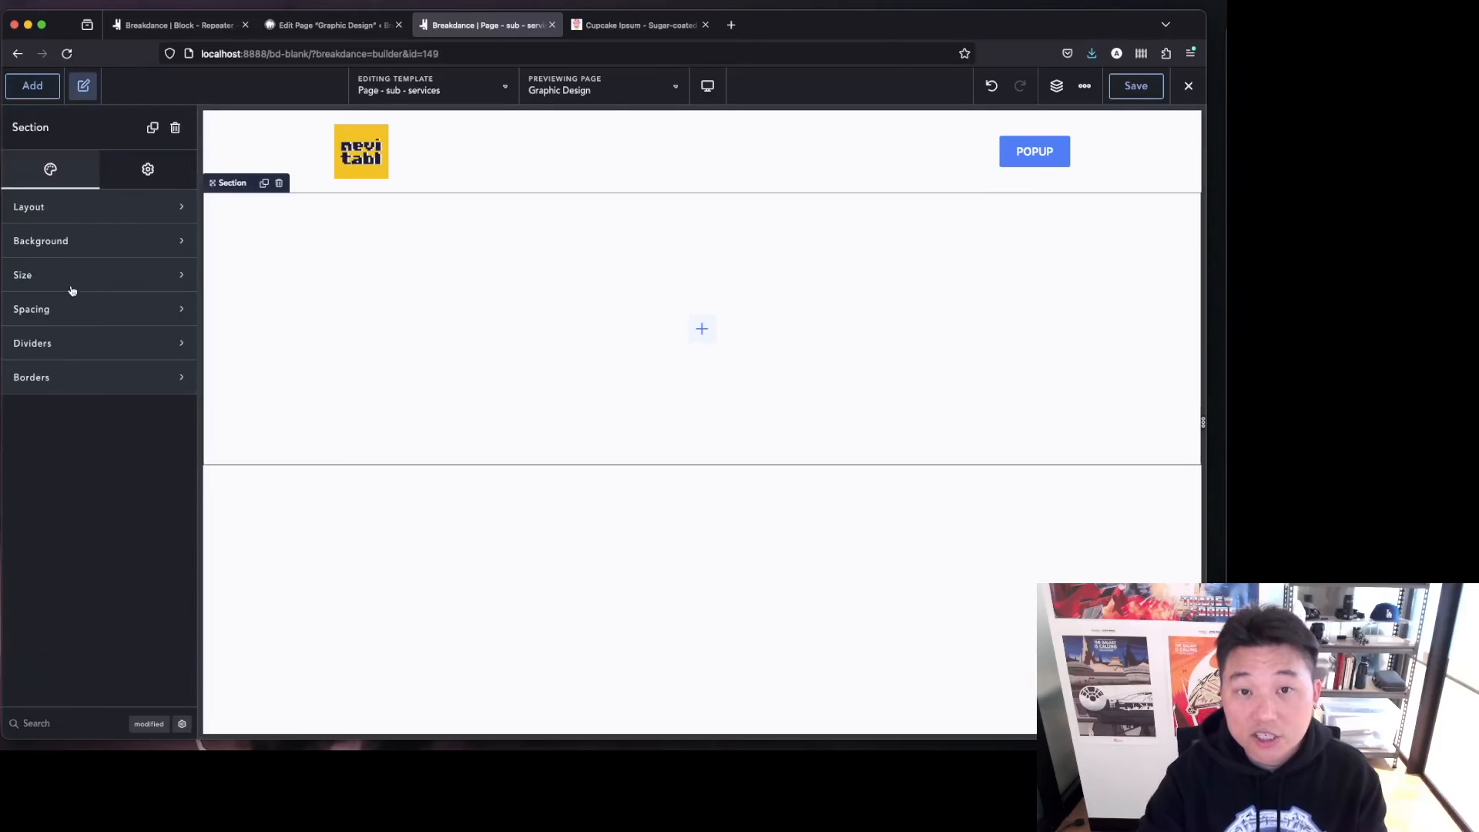
Search for the Repeater Field element and add it into the section.
left_click(25, 87)
type("re")
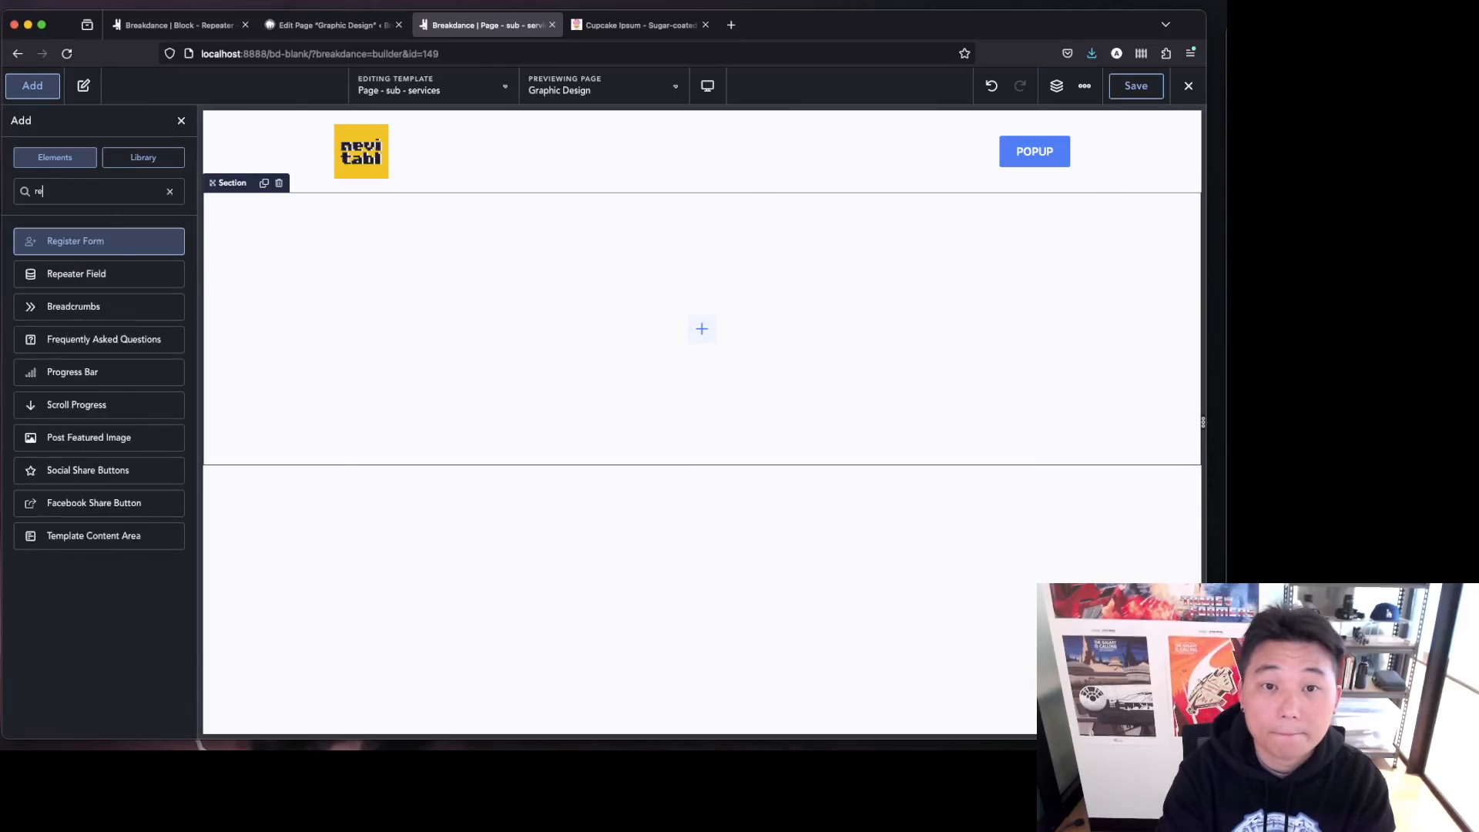
type("p")
left_click(85, 241)
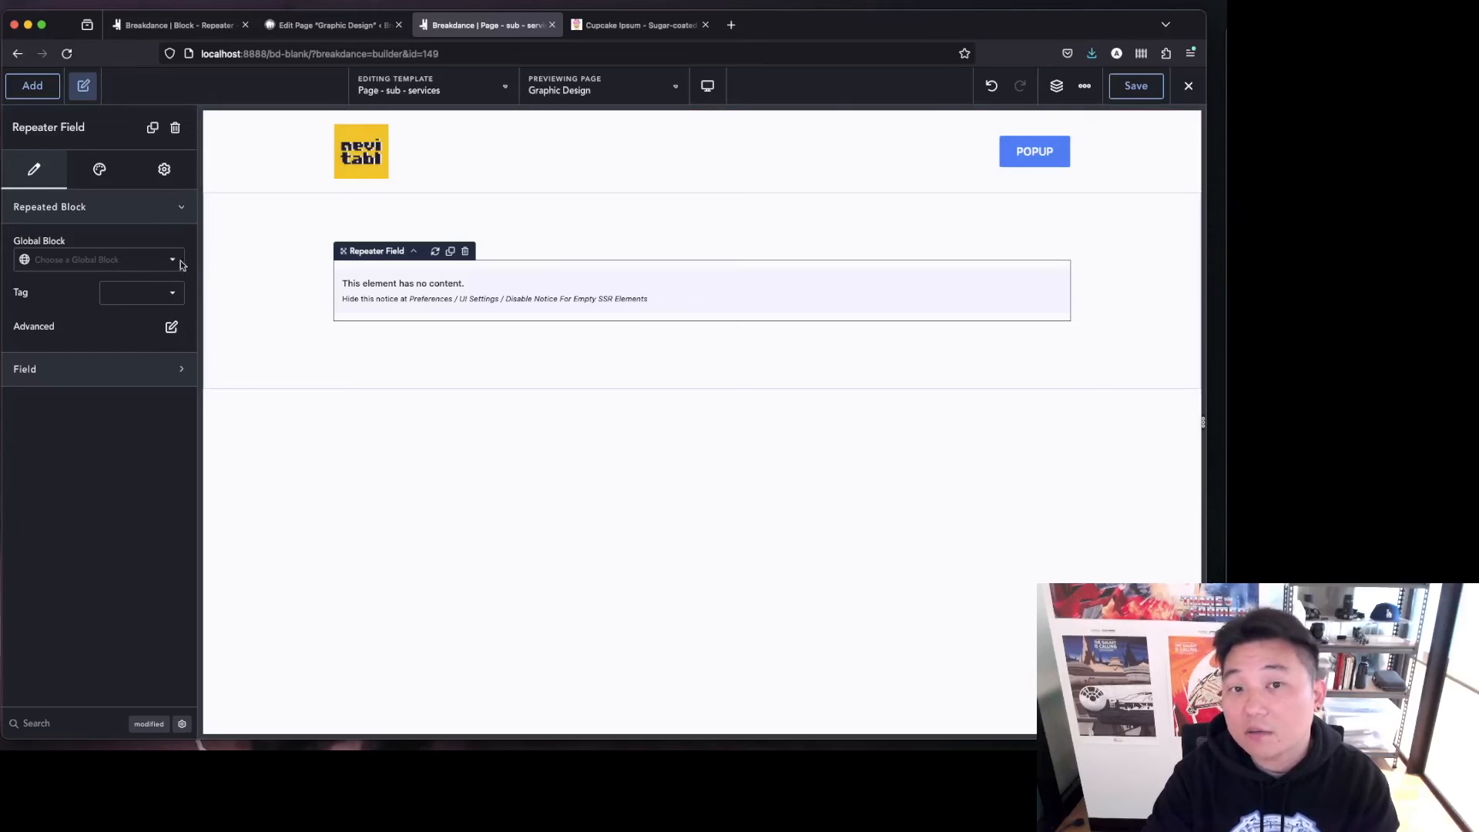
Set the Repeater Field's global block to the Block - Repeater - sub page block and its field to Services Repeater.
left_click(149, 260)
left_click(145, 269)
left_click(157, 417)
left_click(116, 467)
left_click(113, 487)
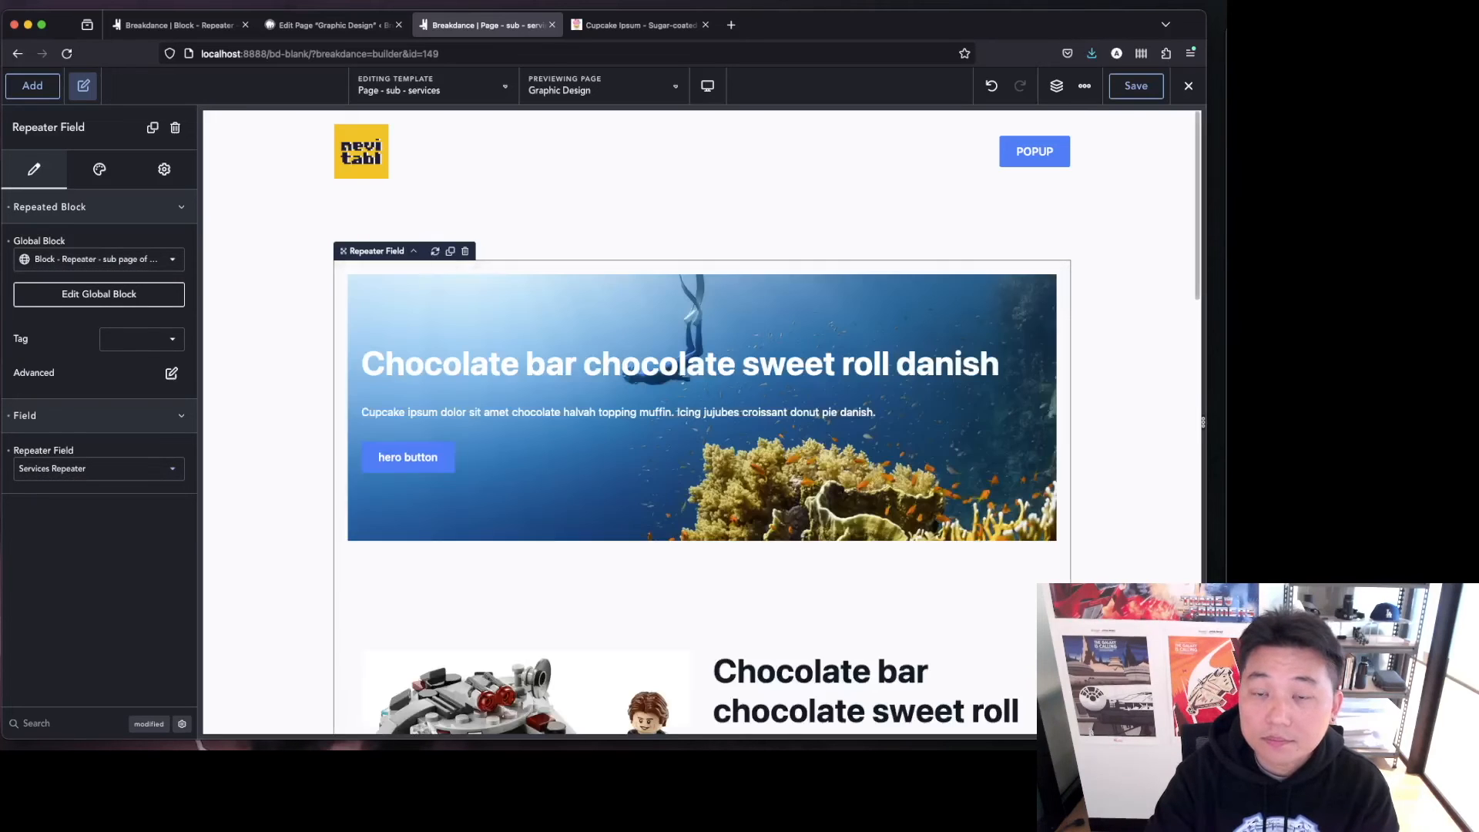
Scroll through the rendered repeater sections and review the Repeater Field's style and content settings.
scroll(1156, 514, "down", 5)
scroll(1157, 514, "down", 15)
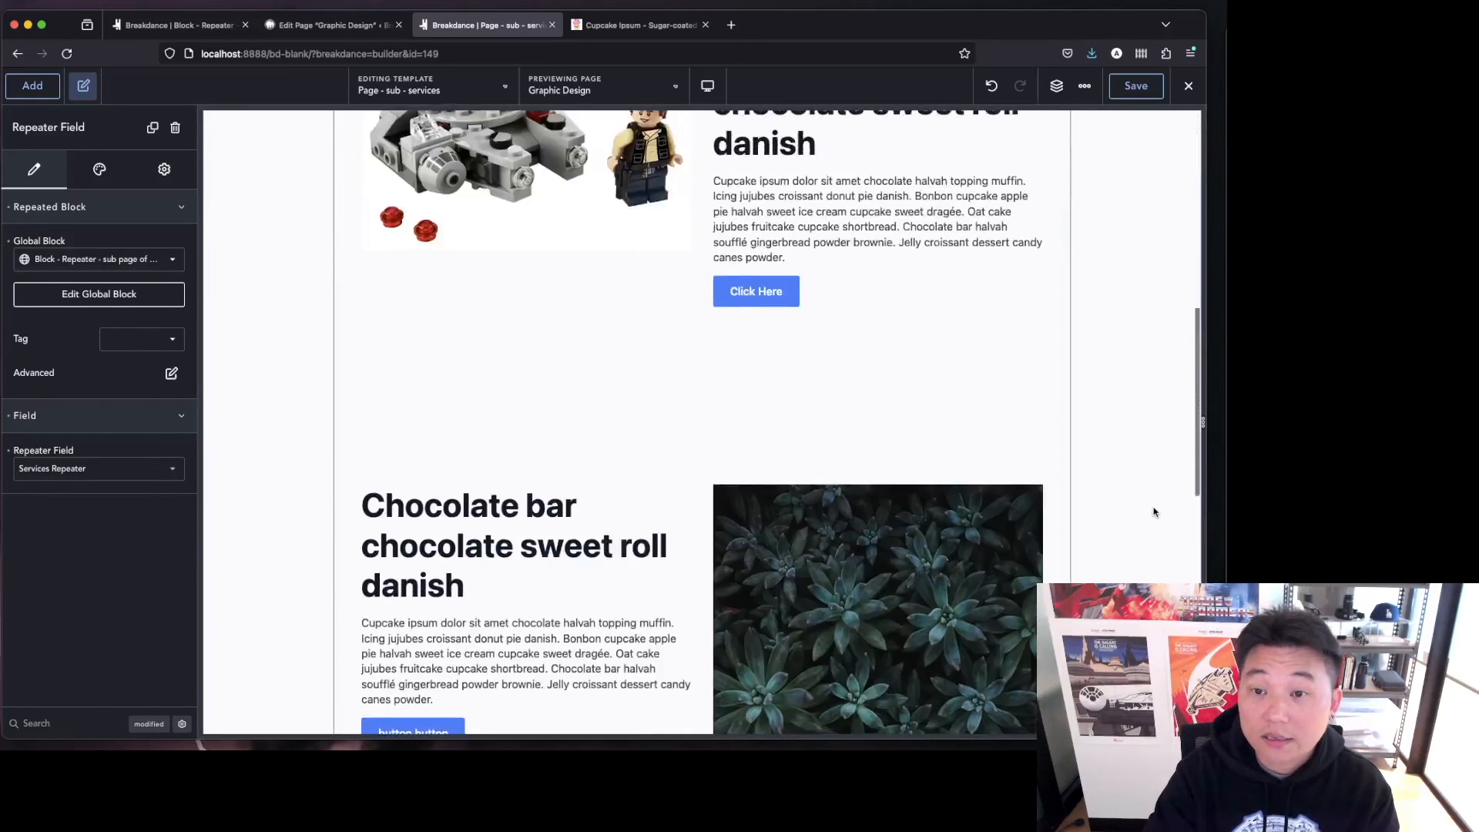
scroll(1154, 512, "up", 20)
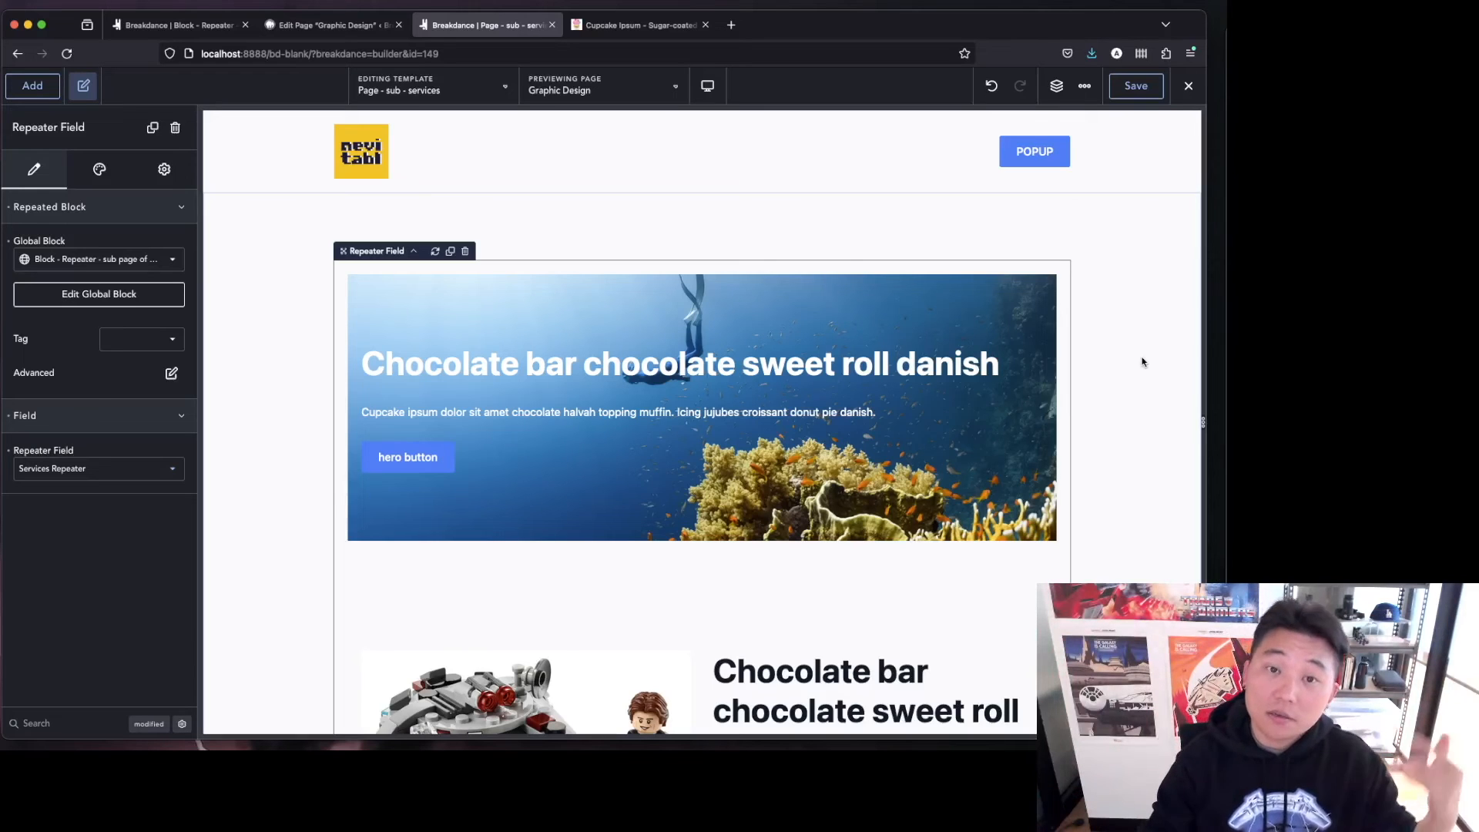
left_click(105, 172)
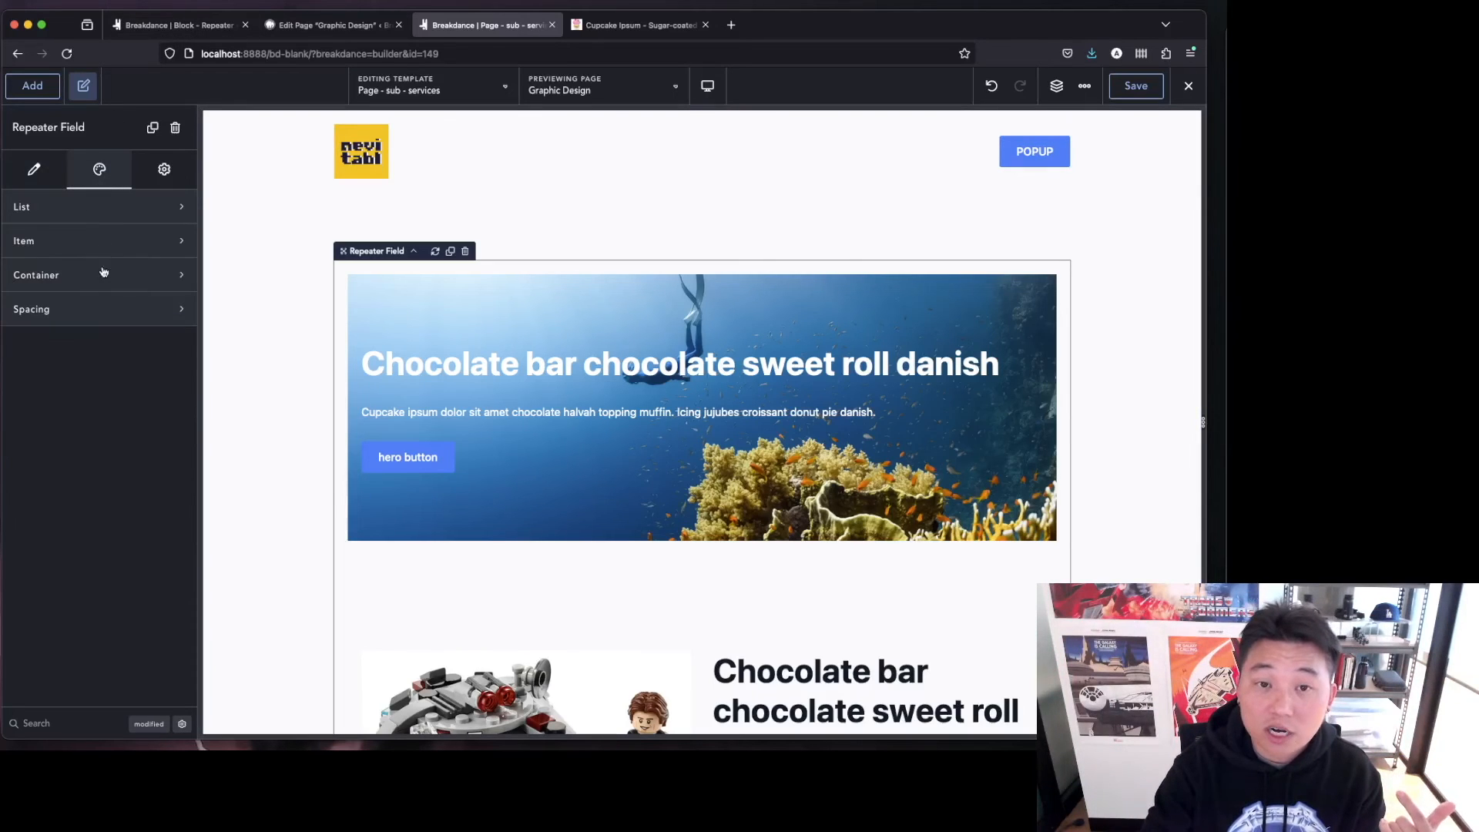
left_click(34, 169)
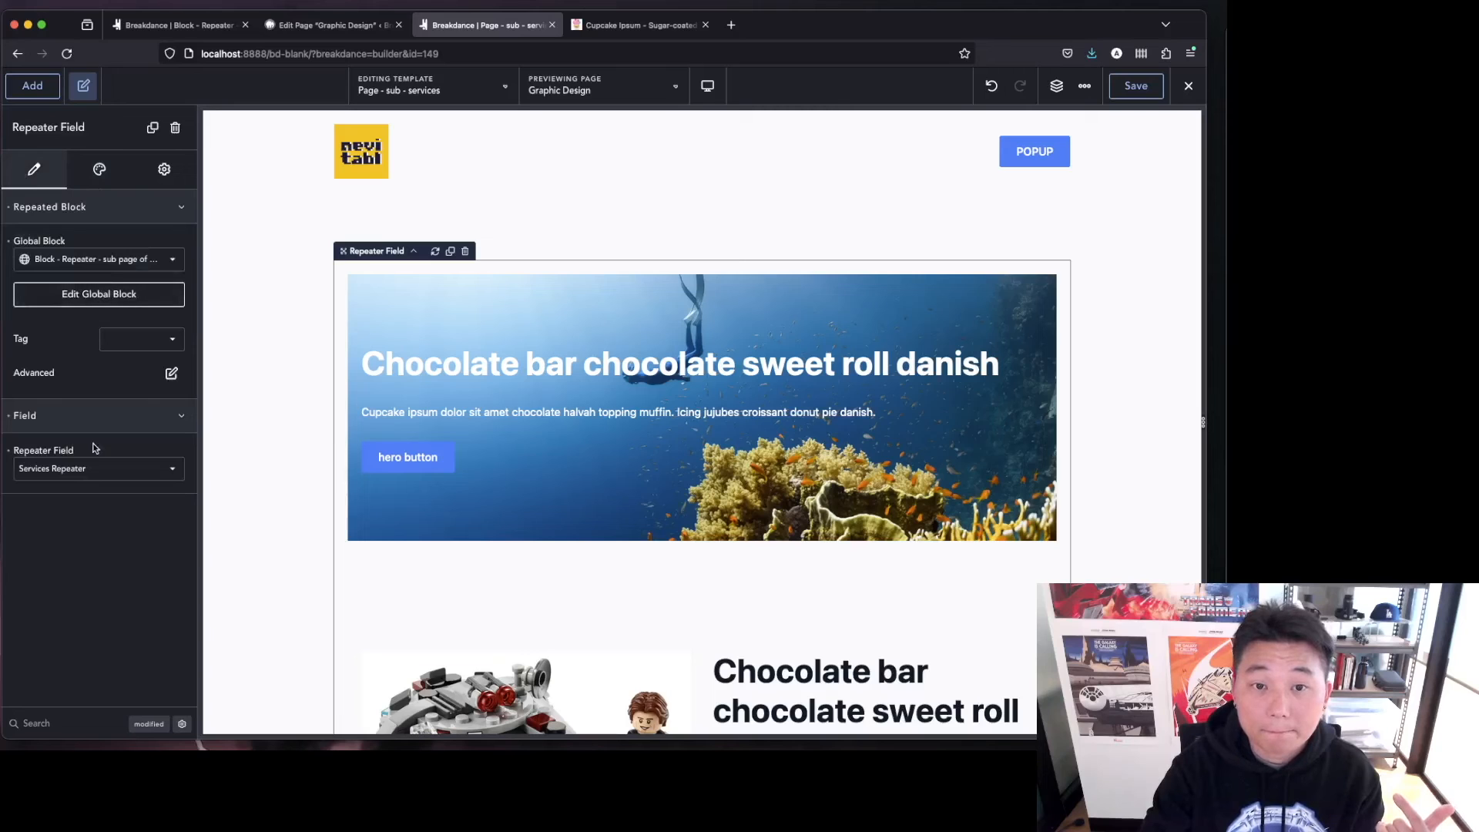
Try setting the section's width to Full, then reset the width.
left_click(271, 254)
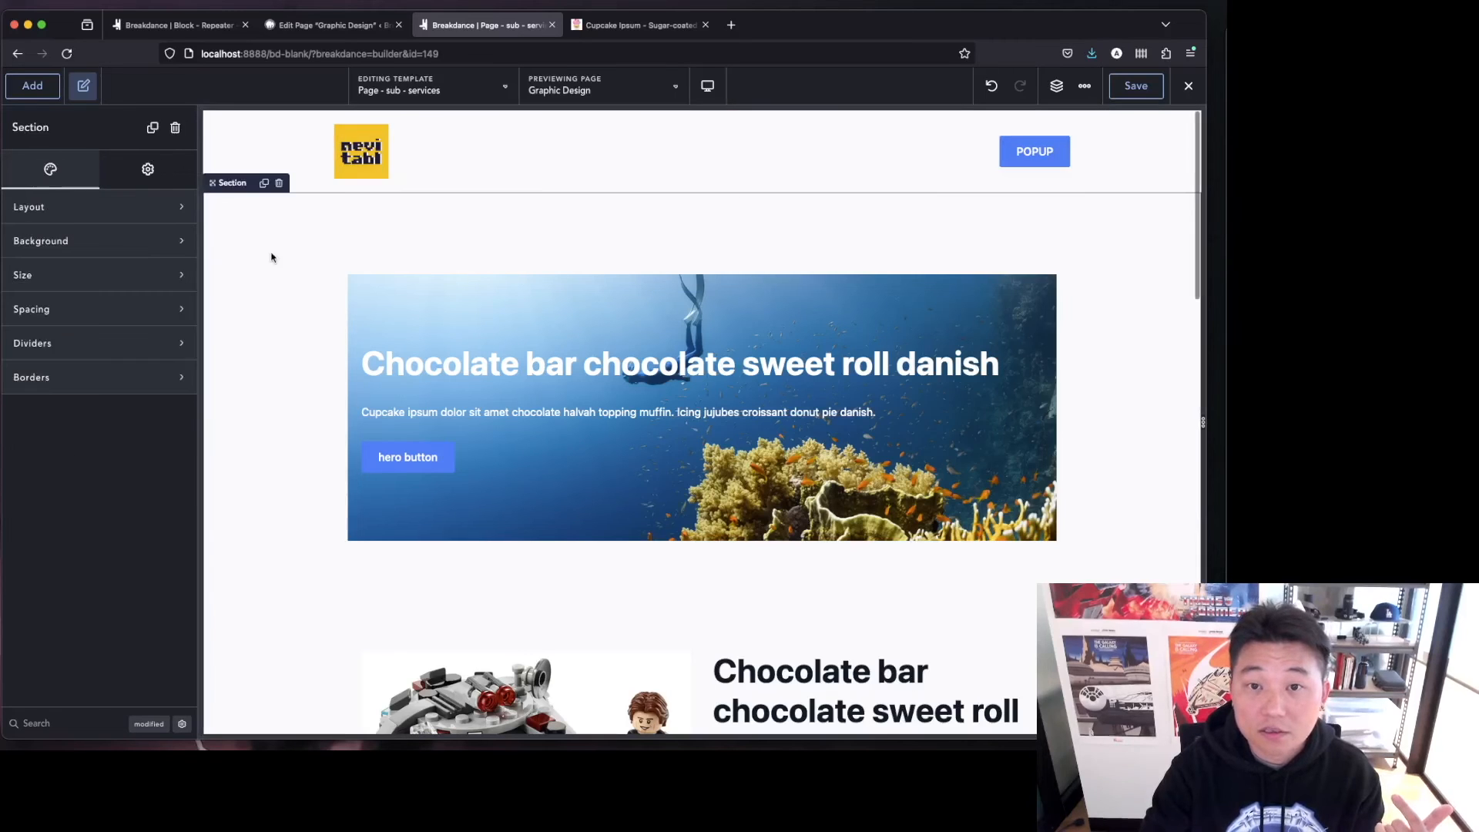
left_click(82, 279)
left_click(143, 351)
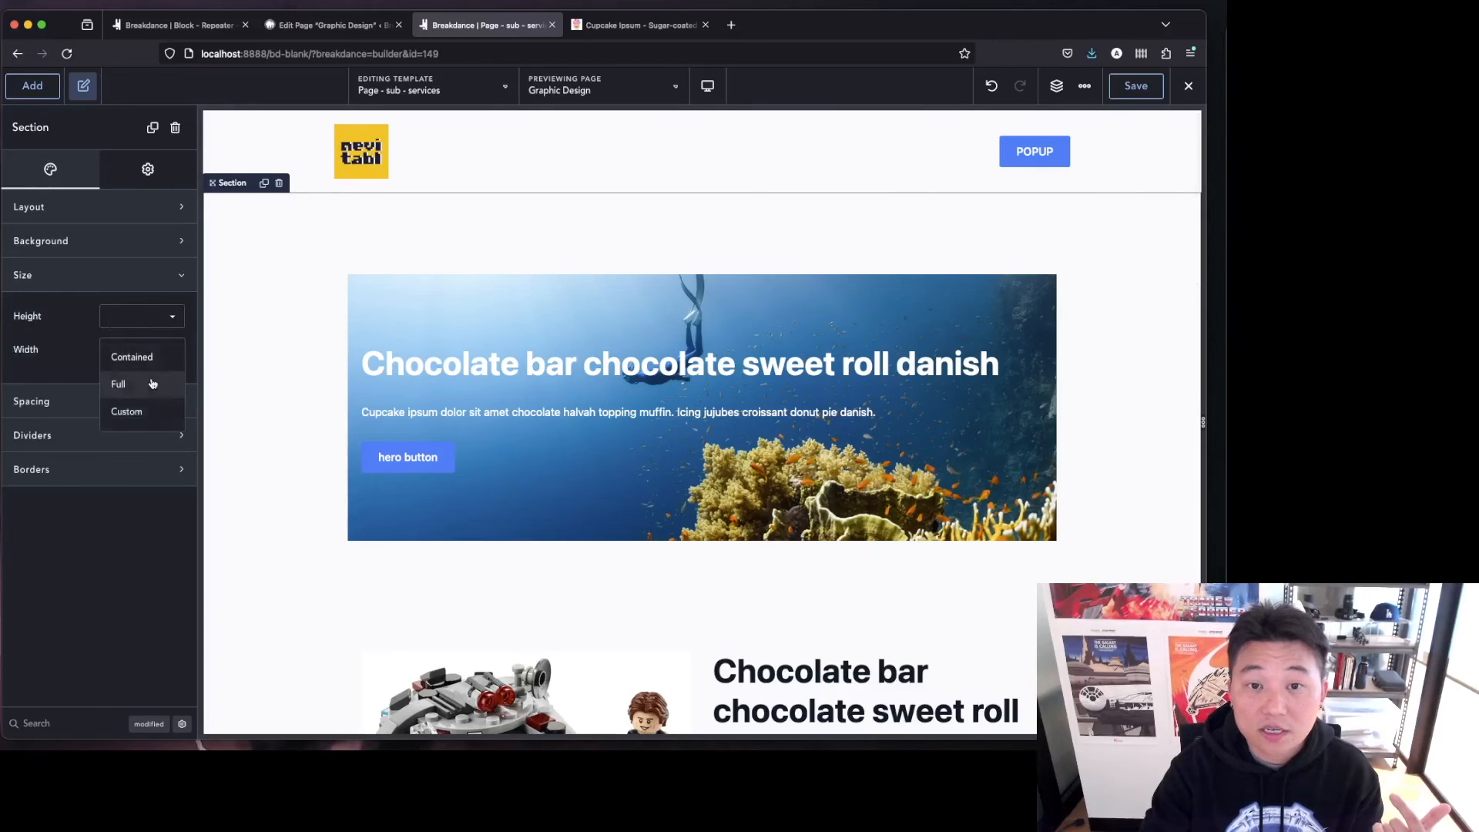
left_click(147, 385)
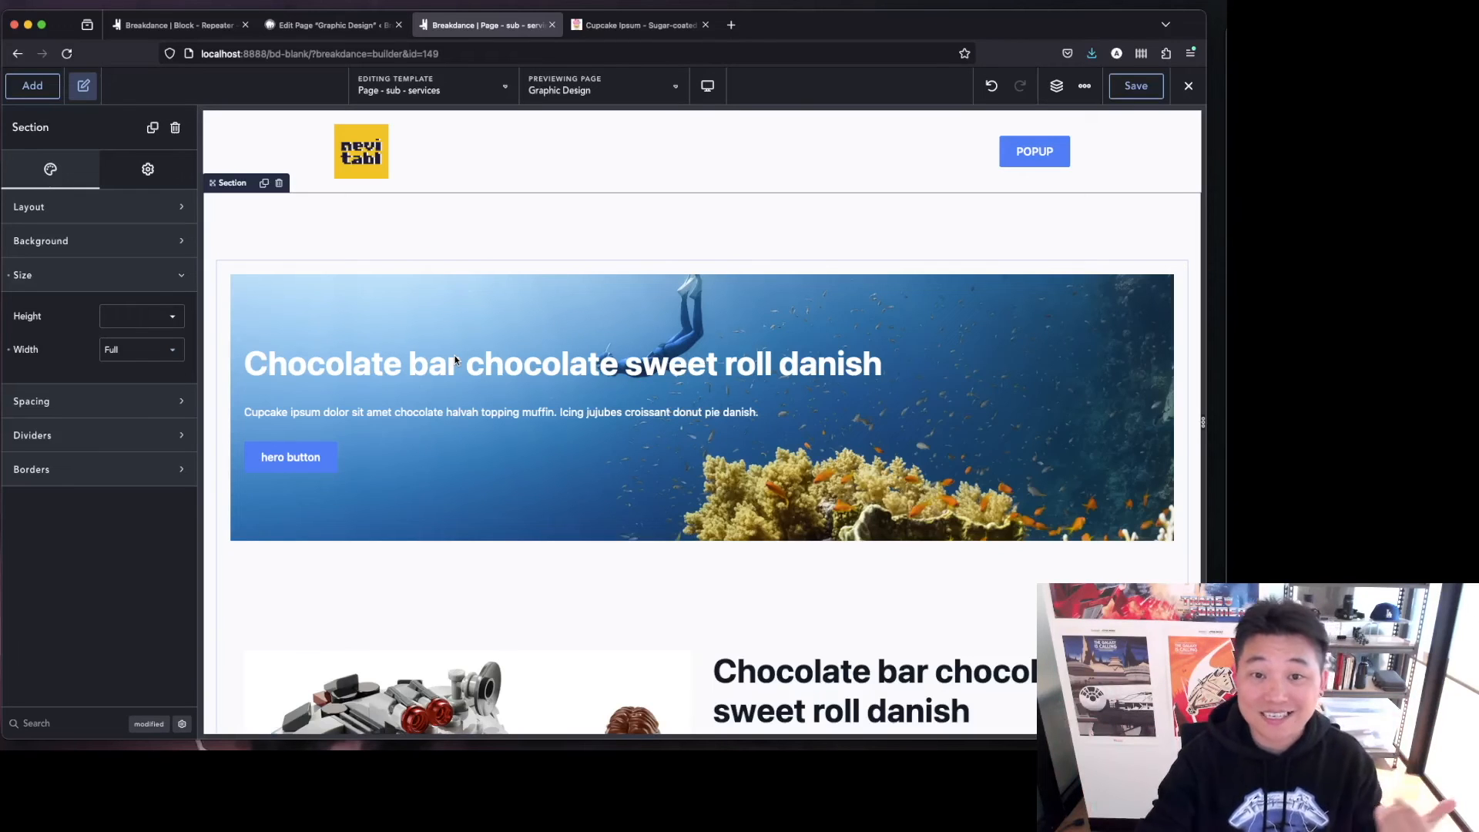
left_click(9, 351)
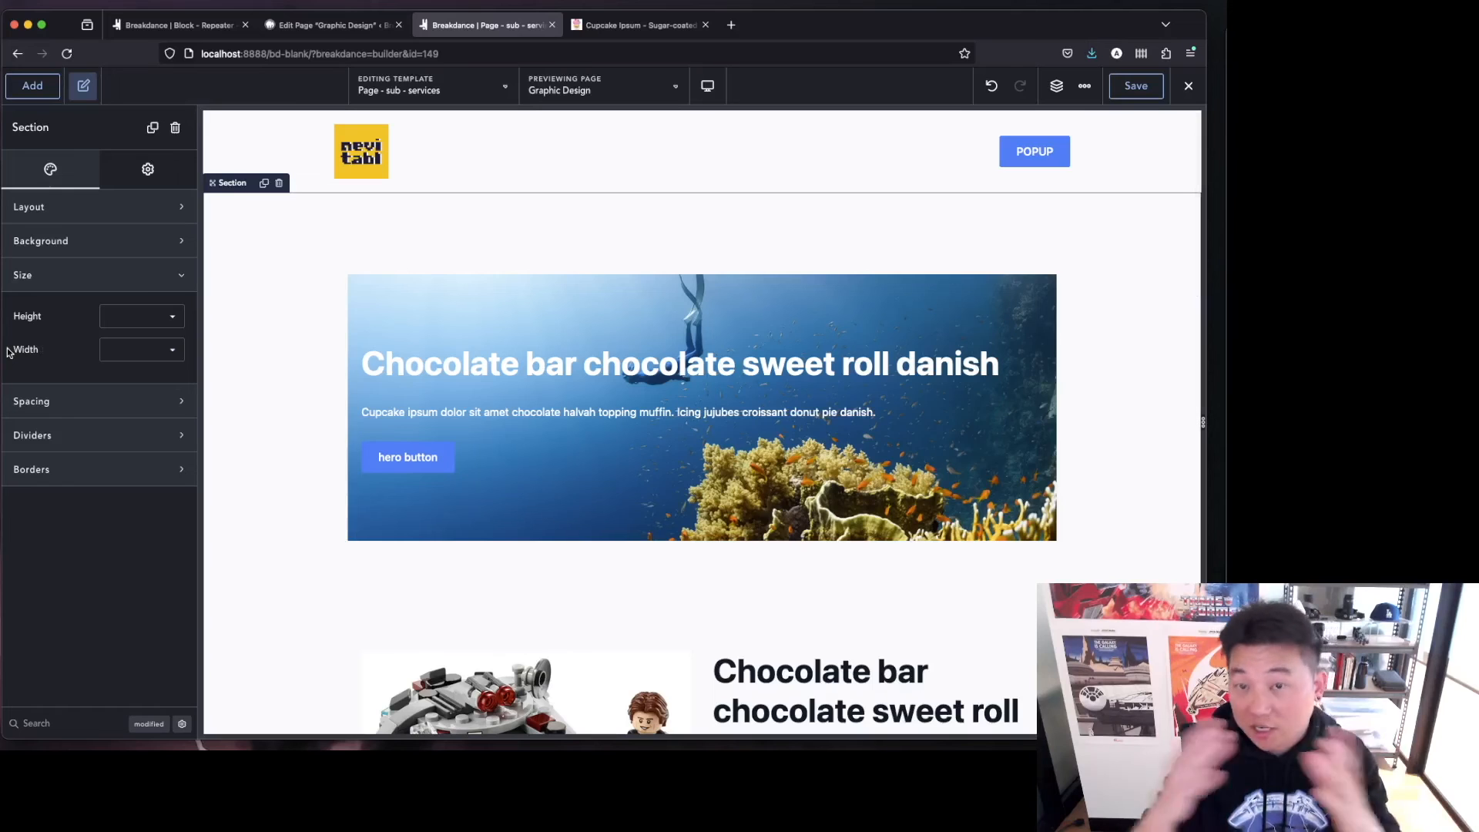
Set the section's HTML tag to main in its advanced settings.
left_click(150, 165)
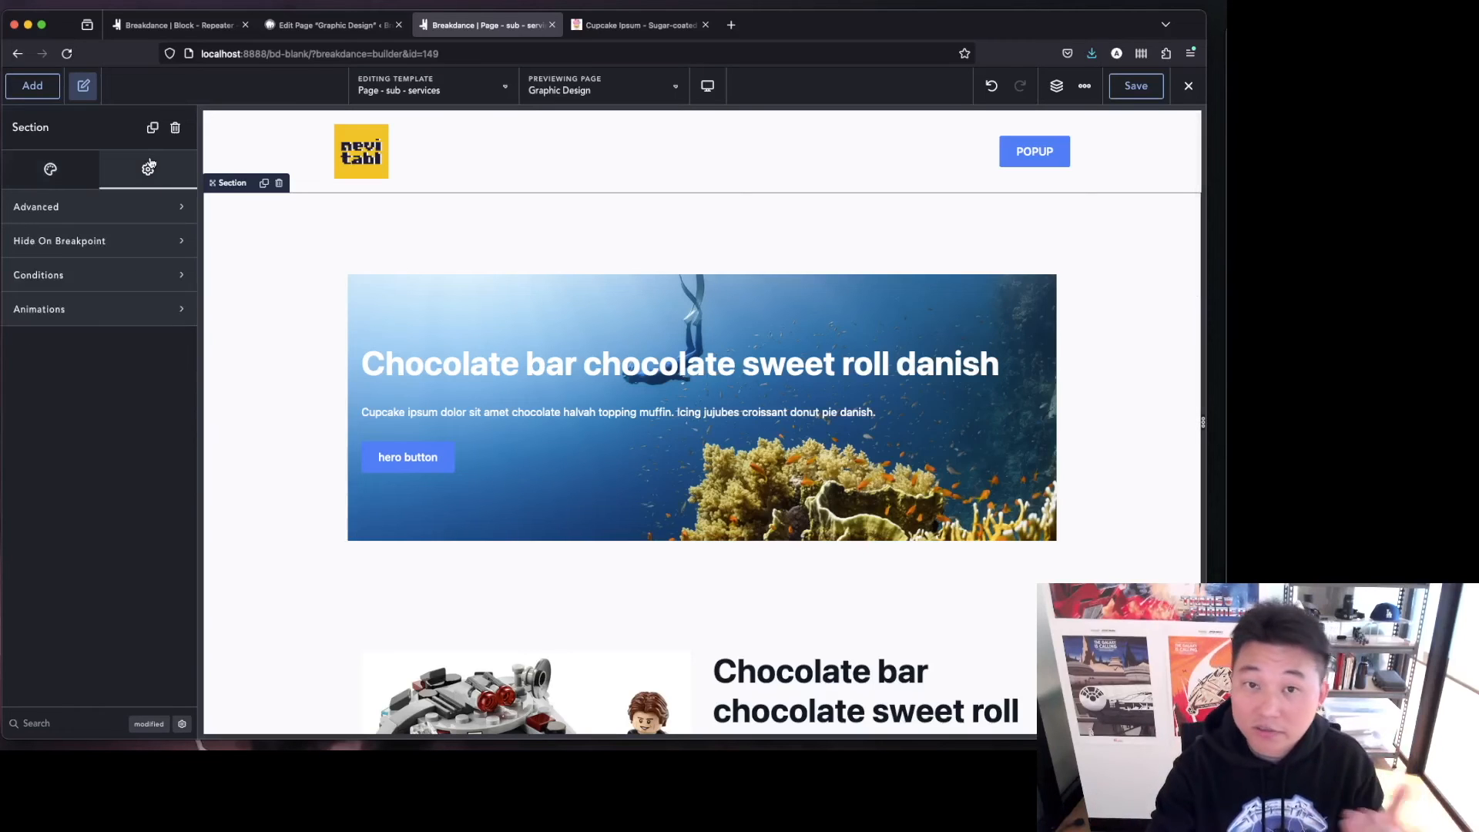
left_click(126, 204)
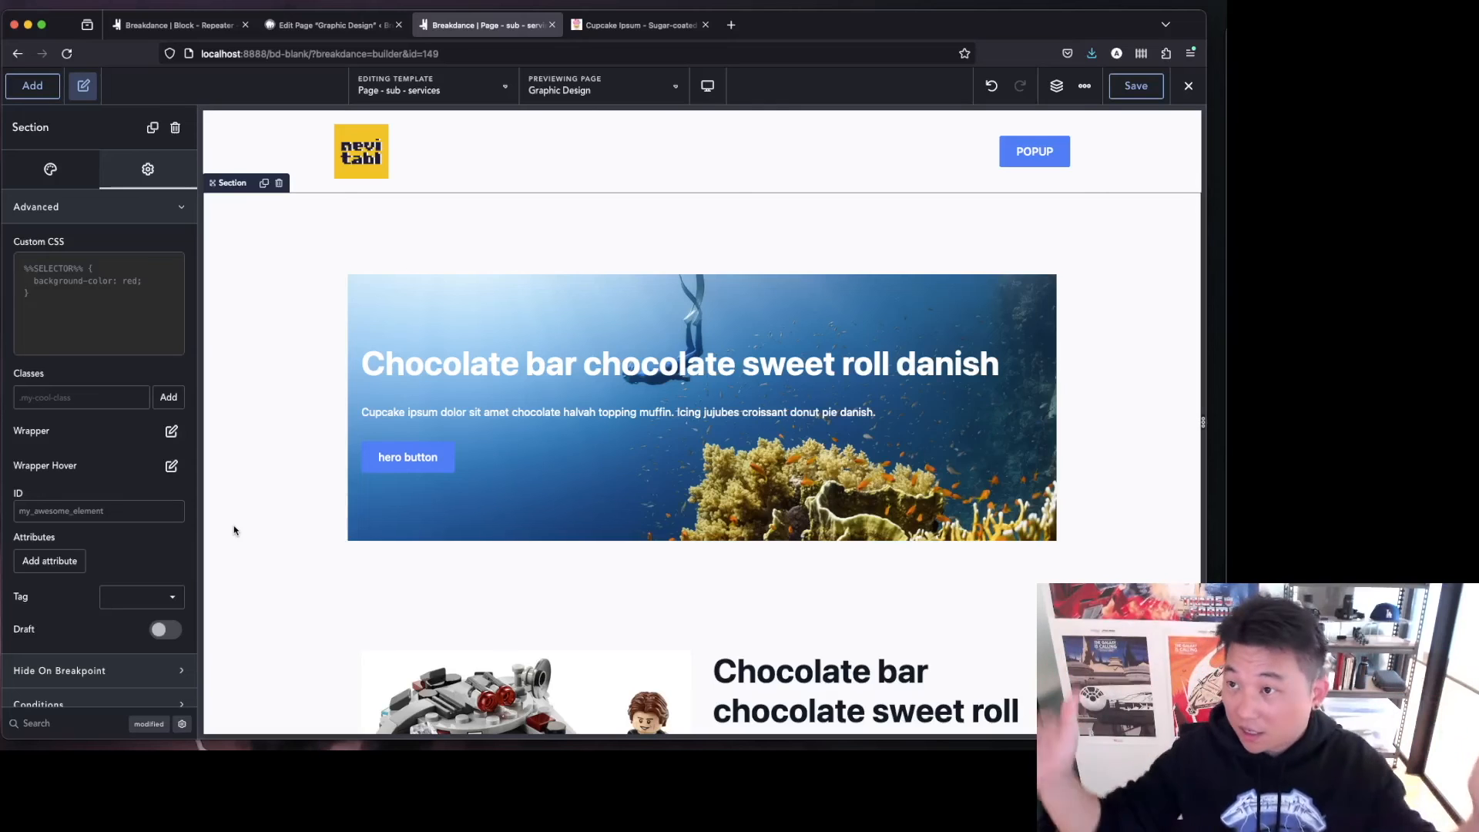
left_click(135, 604)
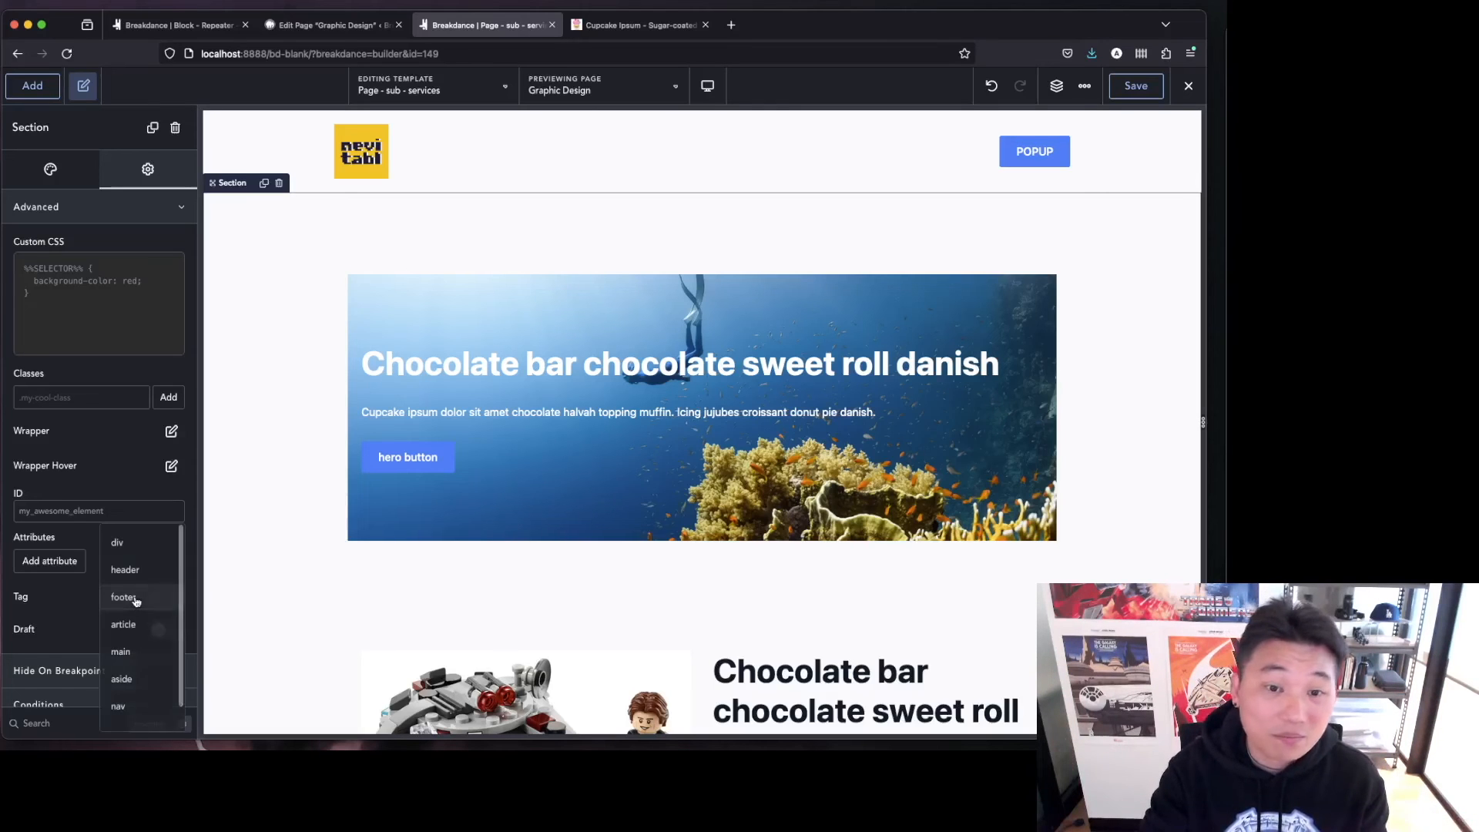
left_click(137, 649)
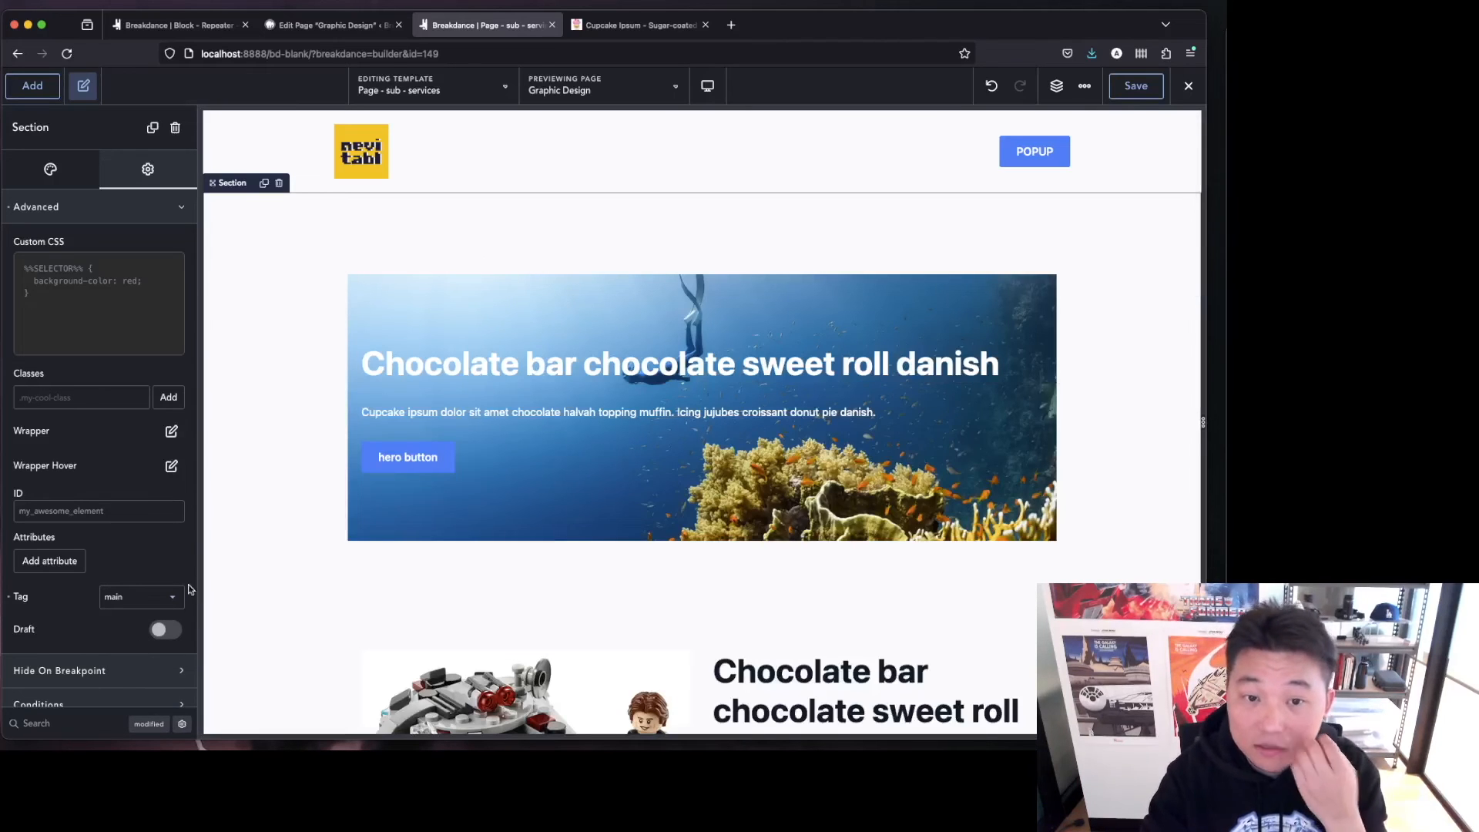
Write section custom CSS giving %%SELECTOR%% > .section-container width: 100% and max-width: 100%.
left_click(80, 282)
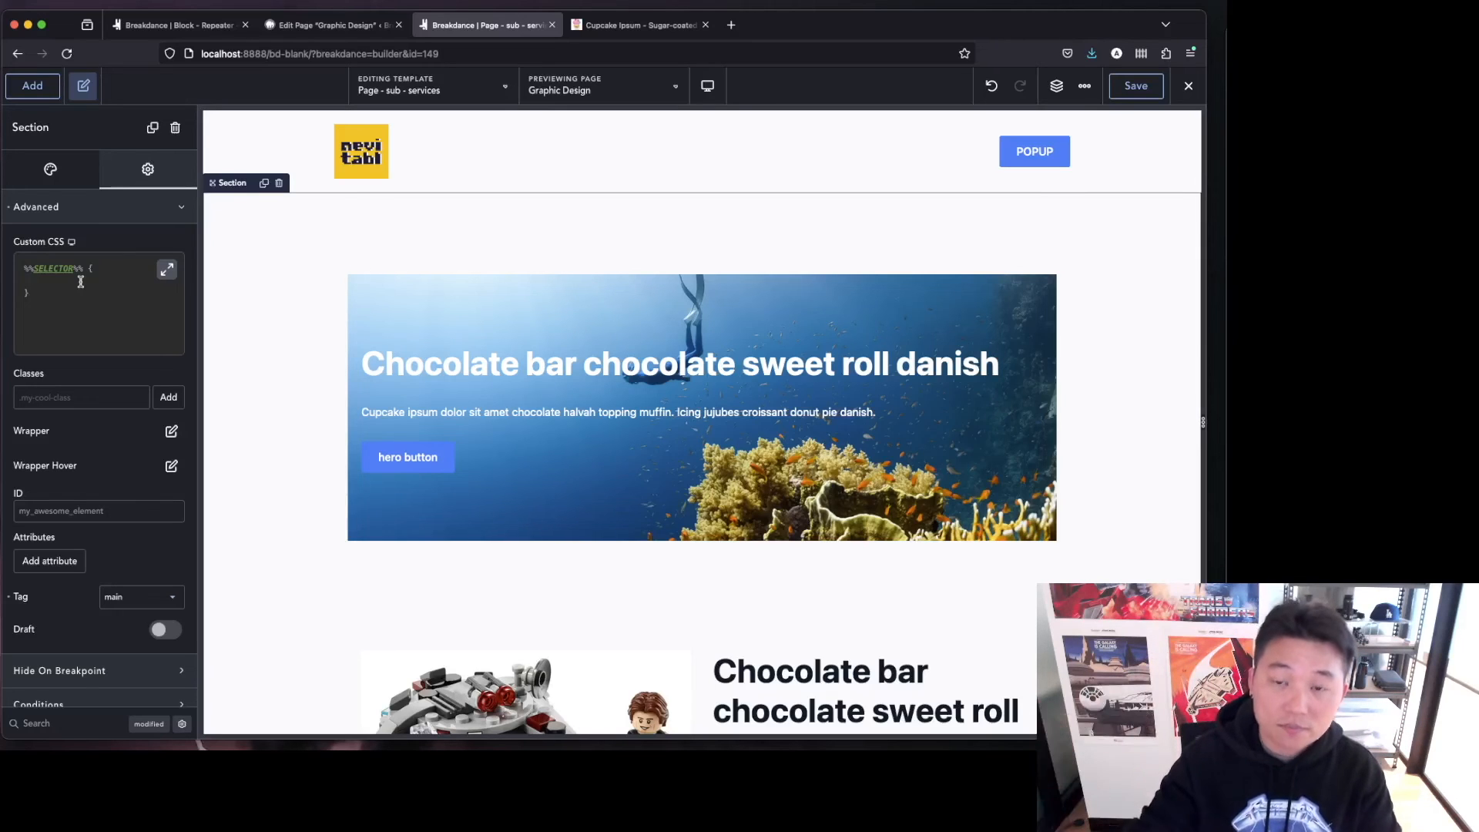
left_click(53, 179)
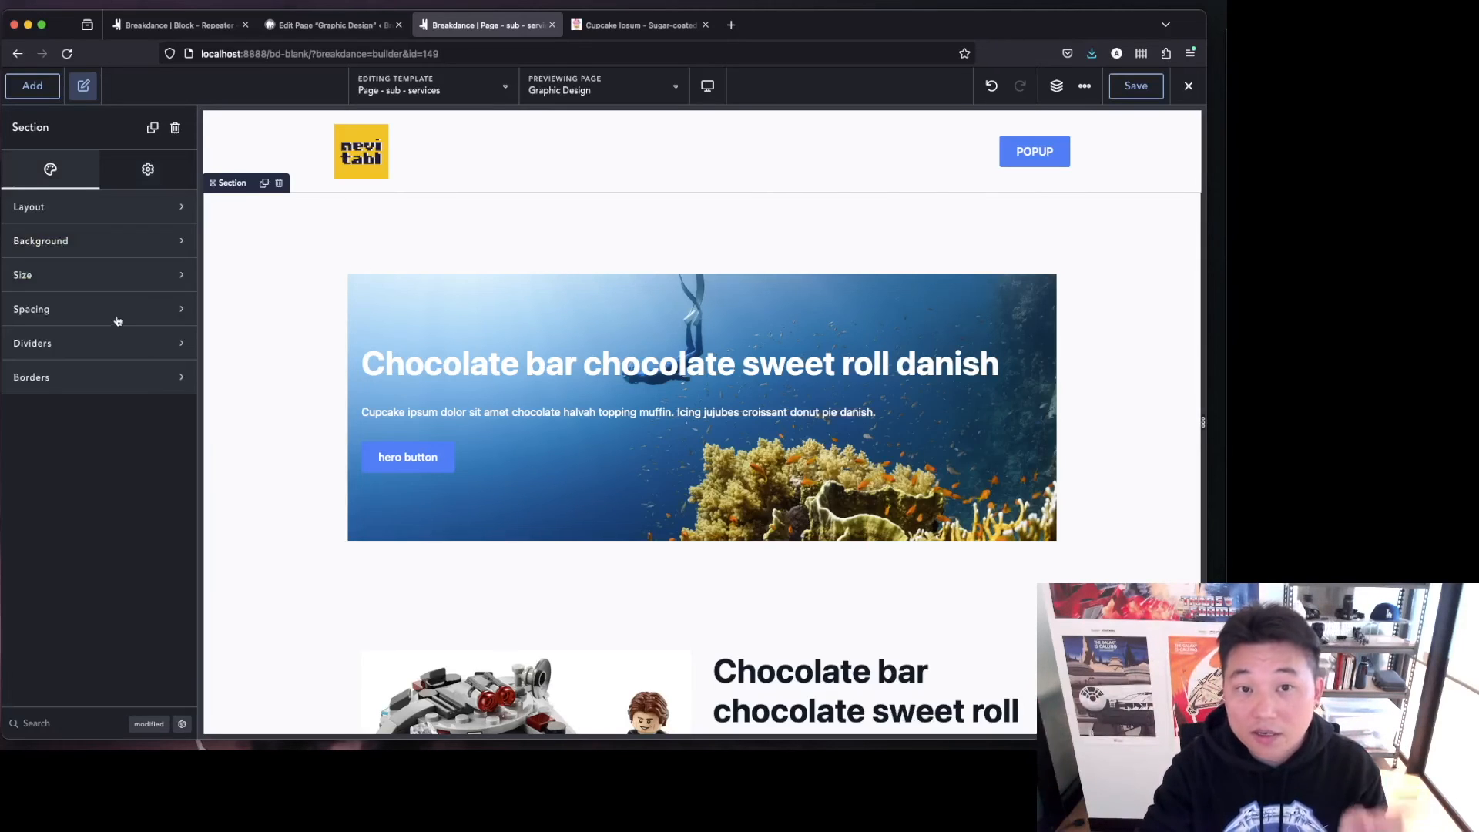
left_click(110, 279)
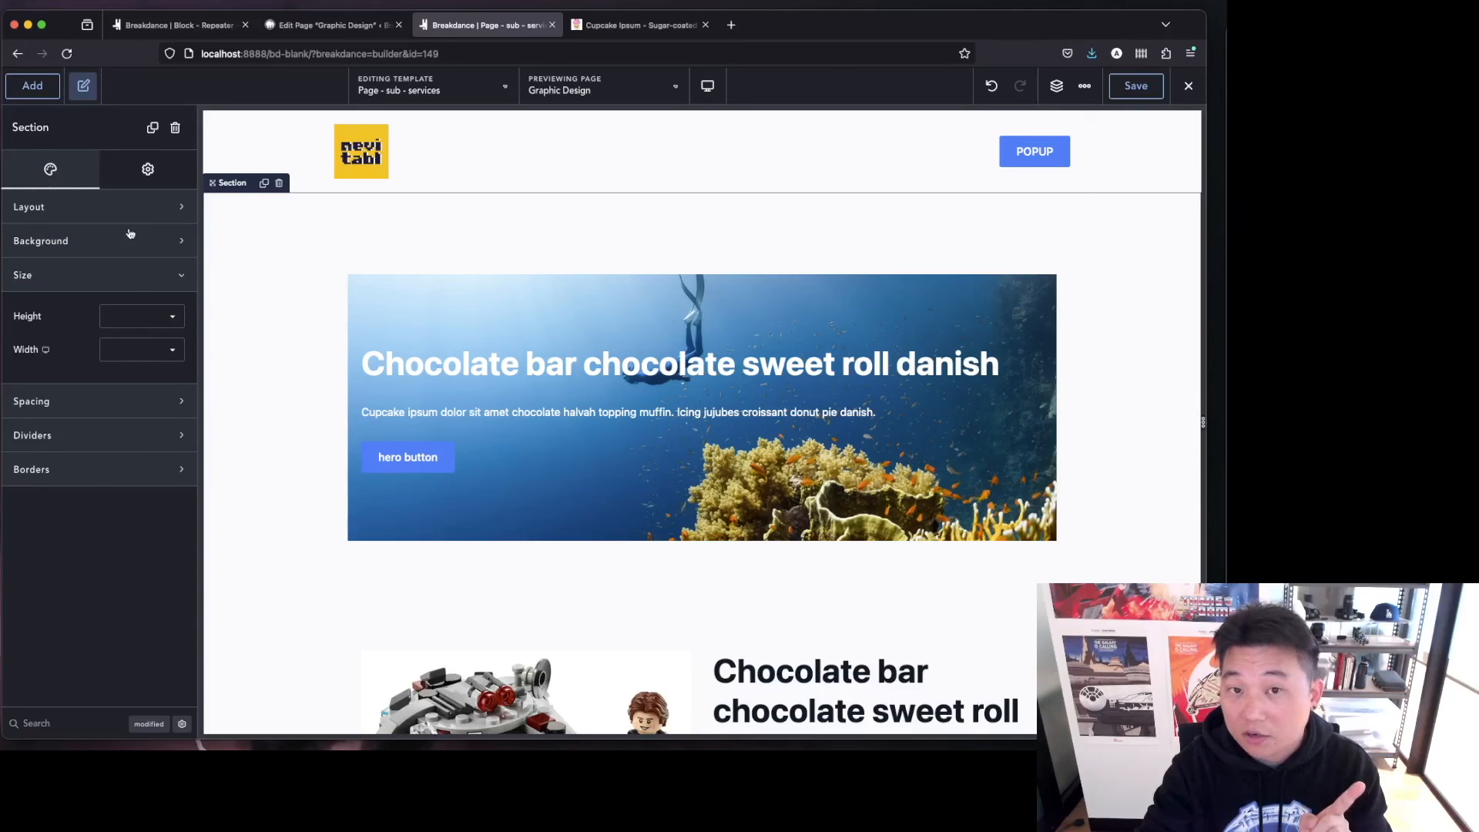
left_click(129, 178)
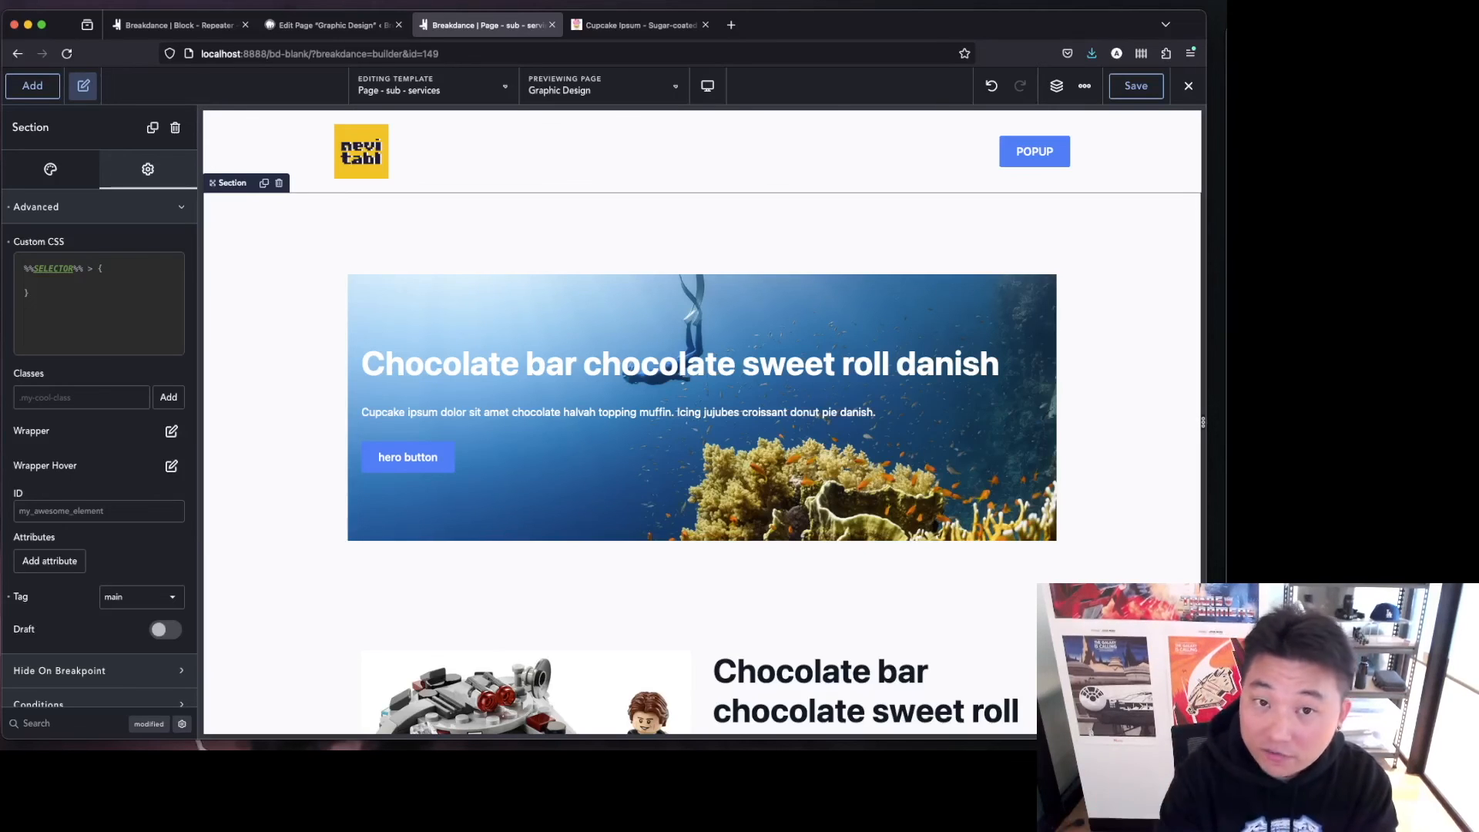
type("section-container {   ")
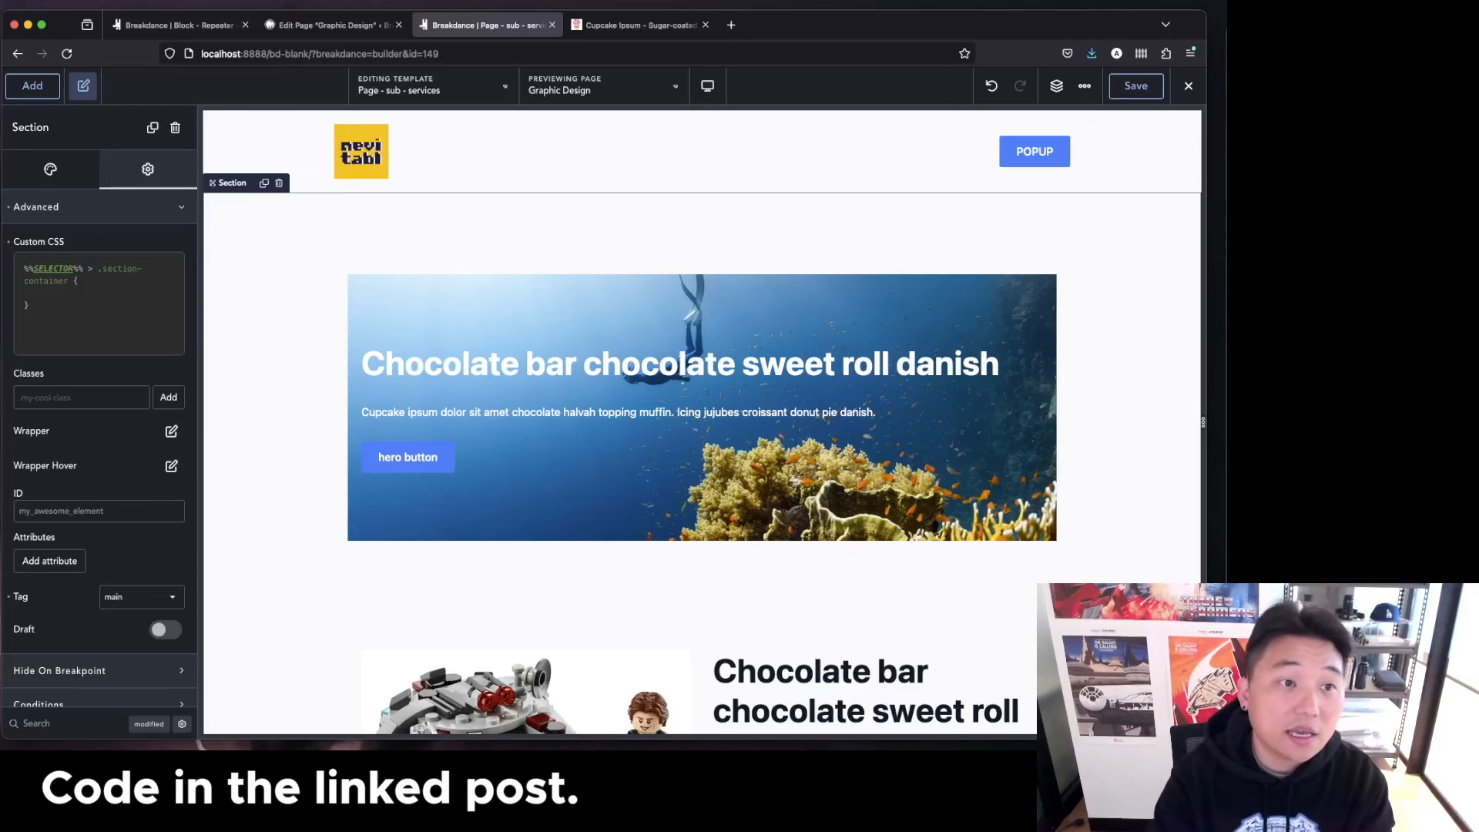
type("width: 10")
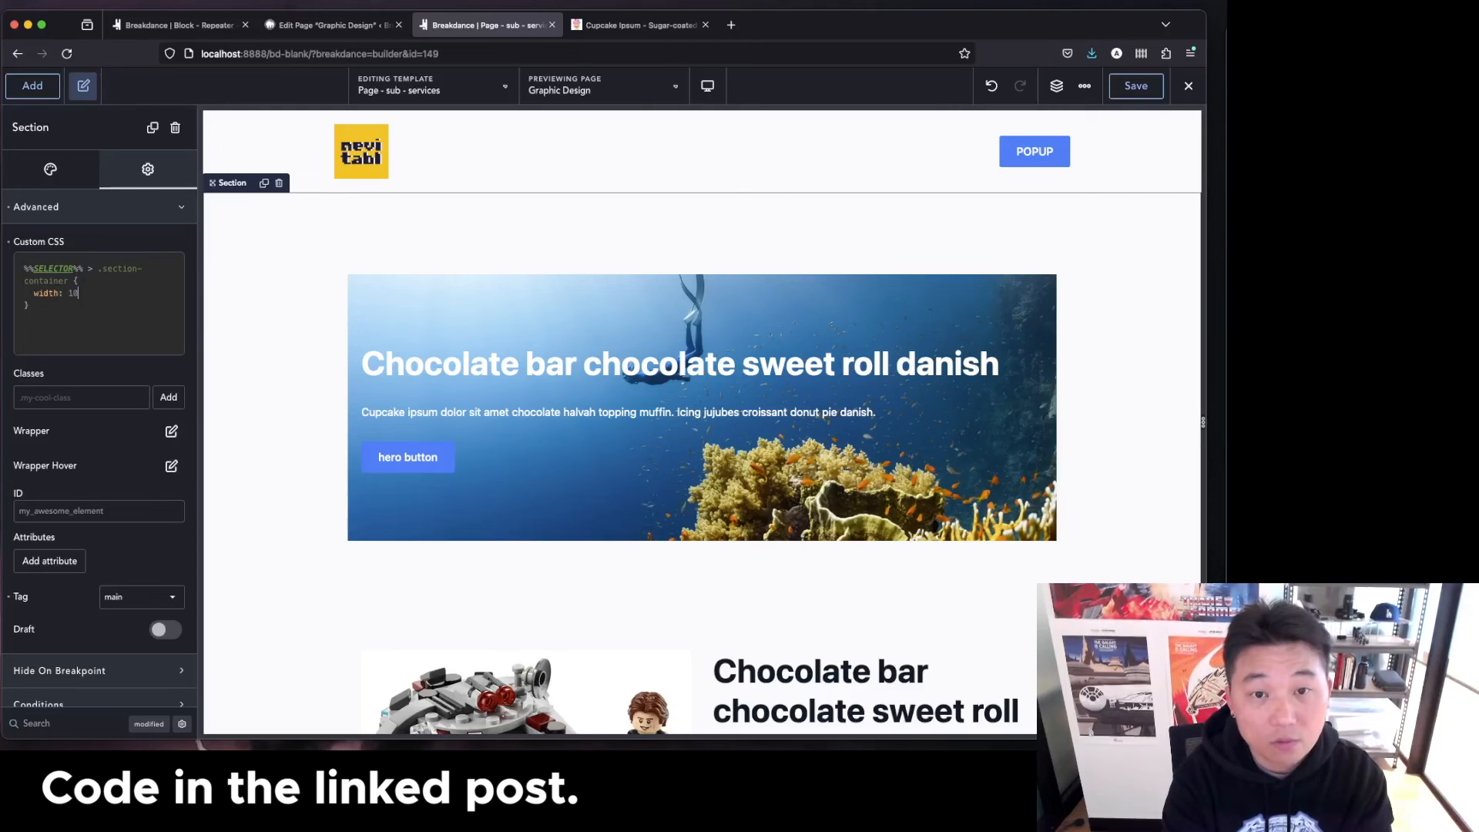
type("0%;   max-width: 100%;")
key("Return")
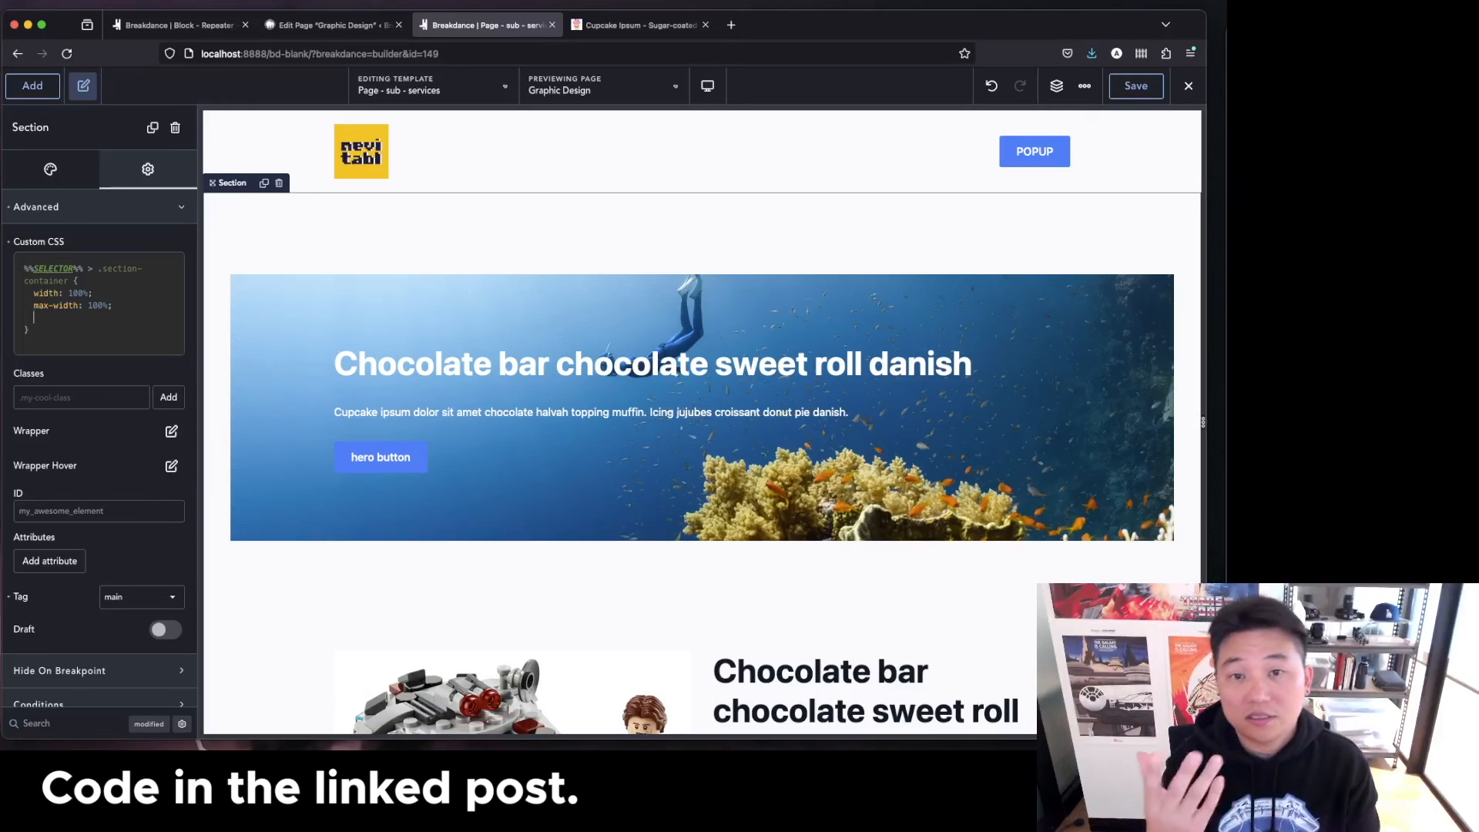
Add padding: 0; to the .section-container rule in the section's custom CSS.
scroll(80, 693, "down", 2)
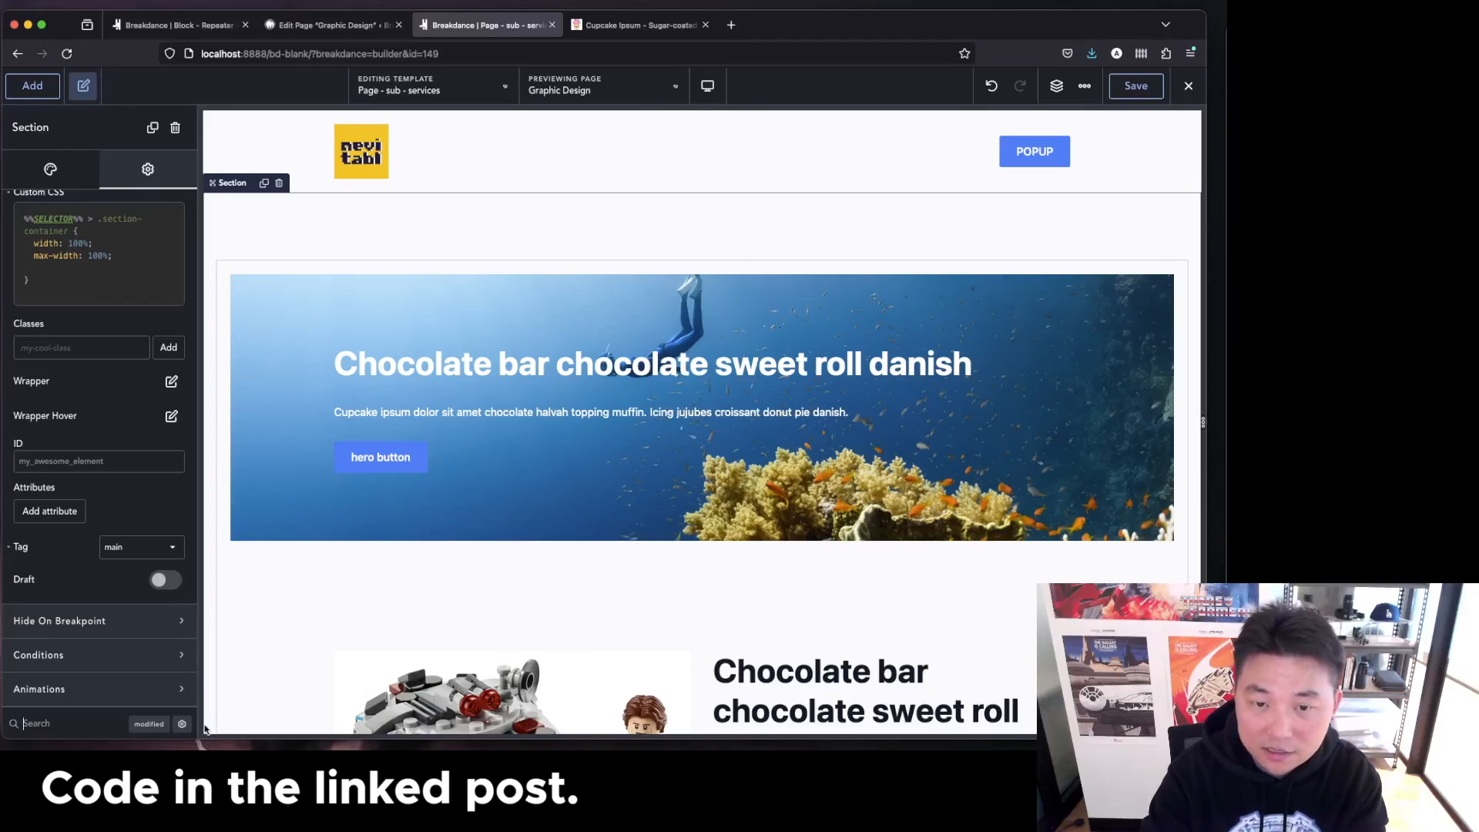
type("pad")
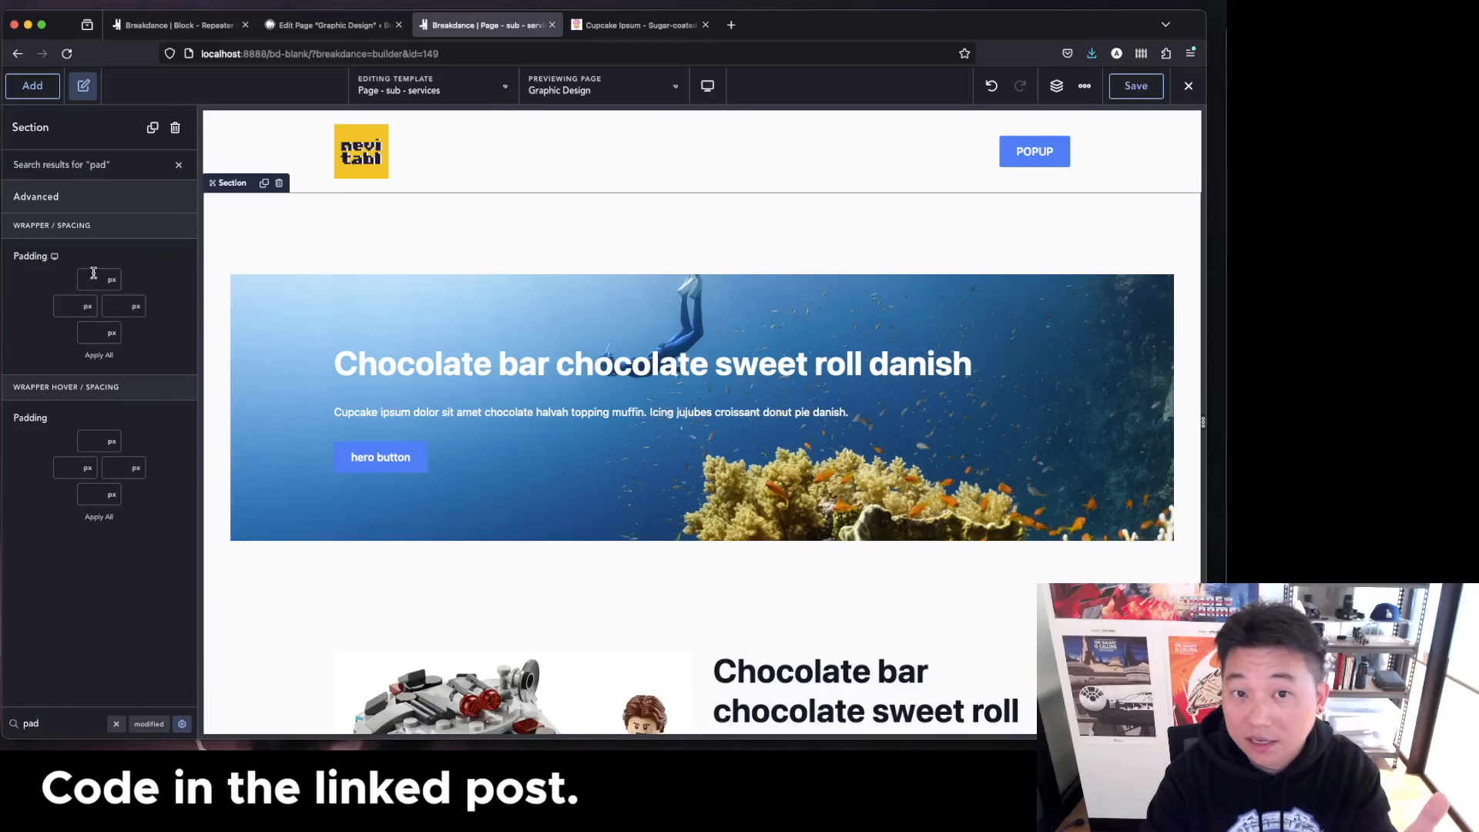
left_click(116, 724)
left_click(82, 319)
type("padding: 0;")
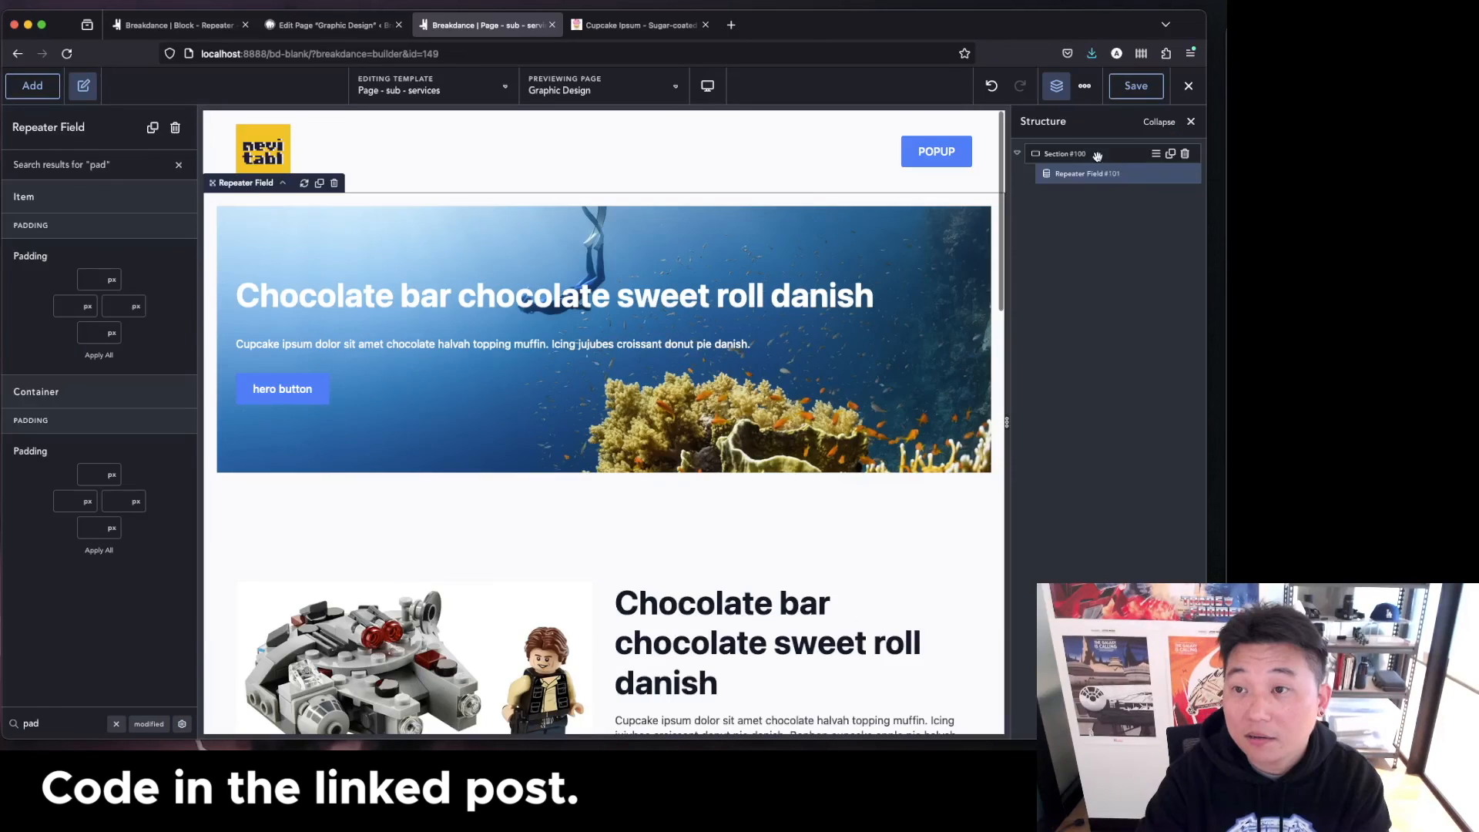
Start a second custom CSS rule for %%SELECTOR%% > .section-container .ee-post below the existing rule.
left_click(1094, 154)
left_click(85, 332)
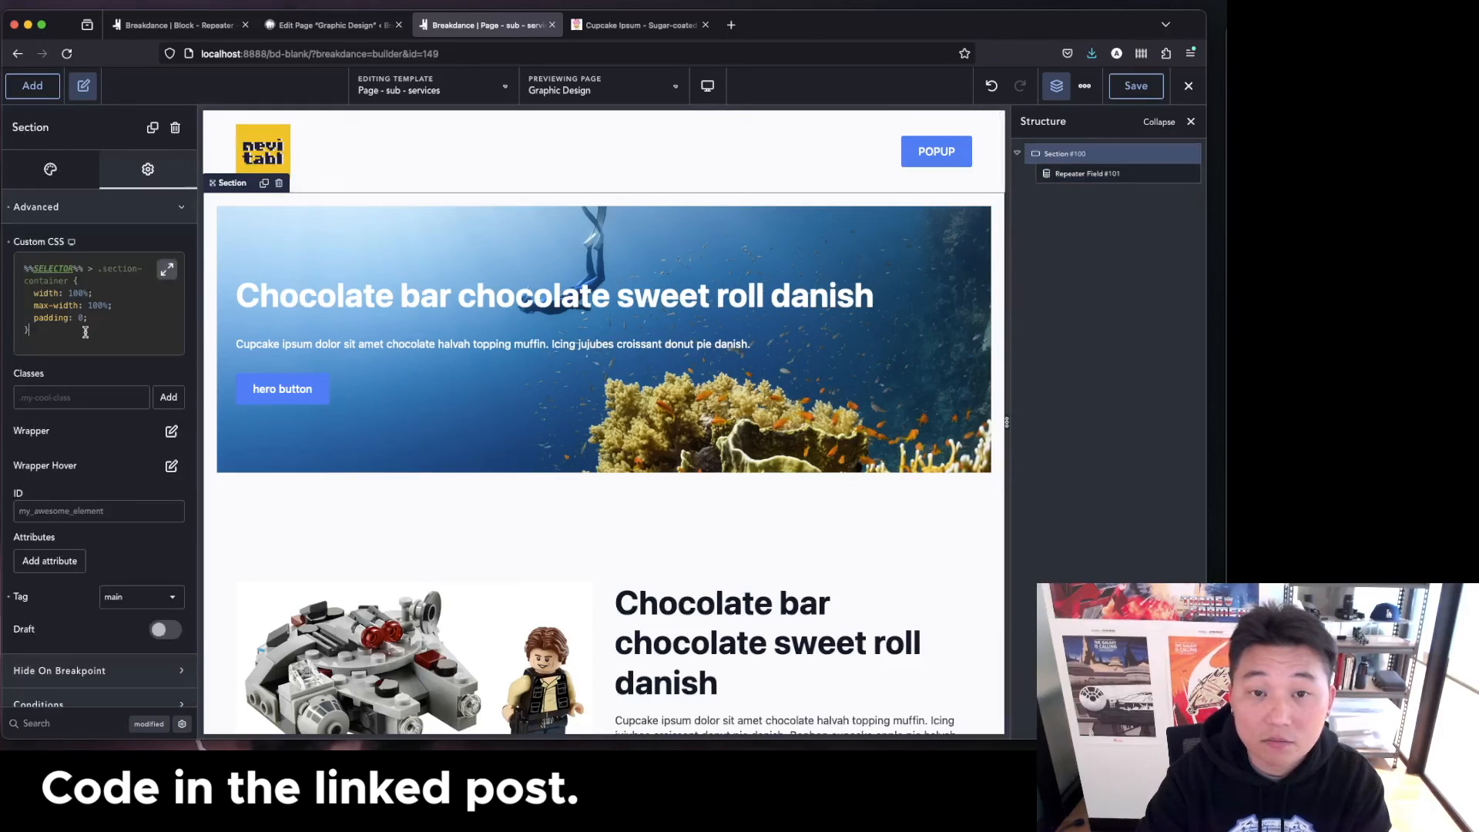
key("Return")
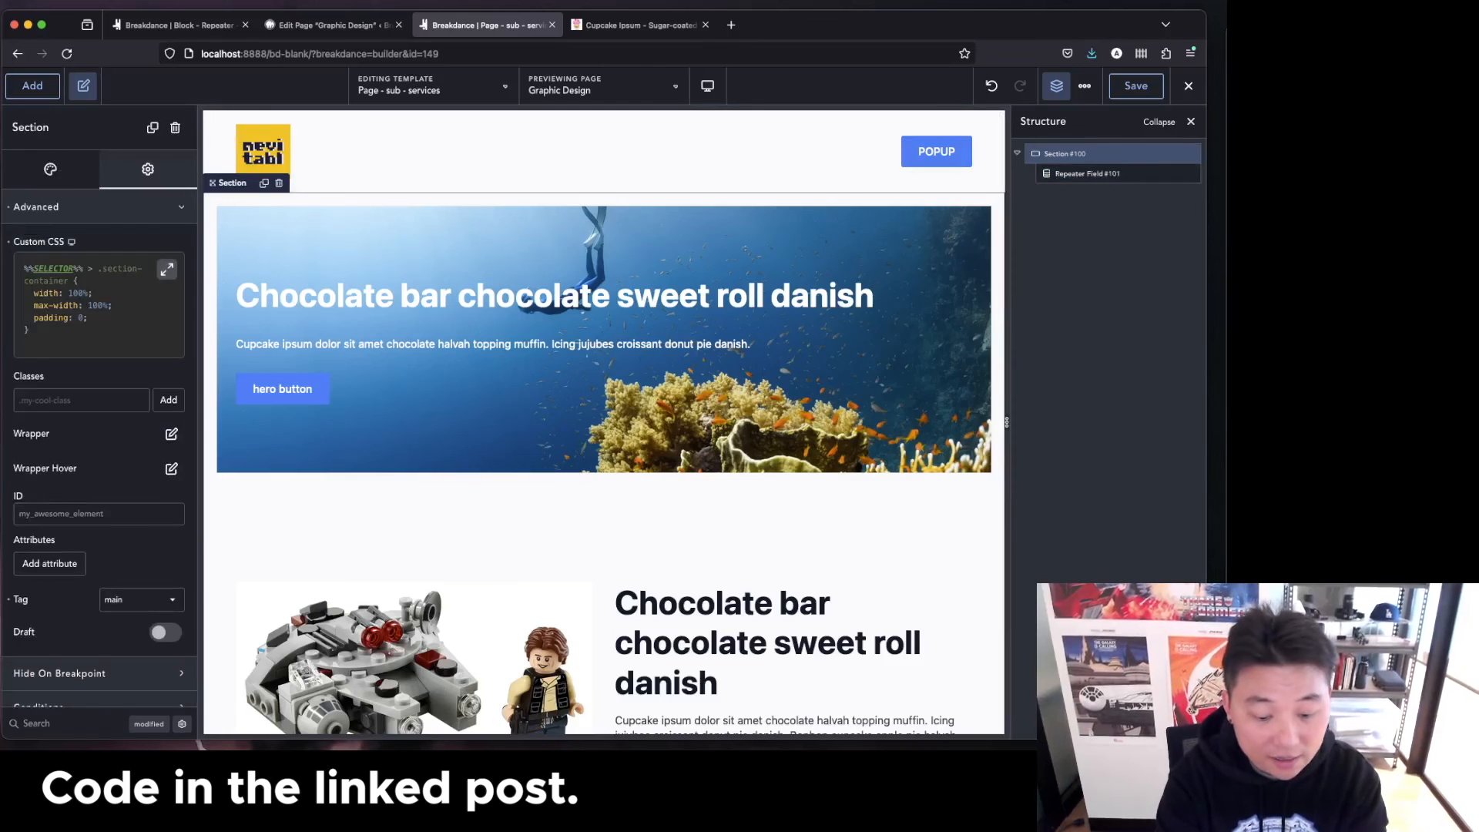
type("%%")
type("SEC")
type("ECTOR")
type("%")
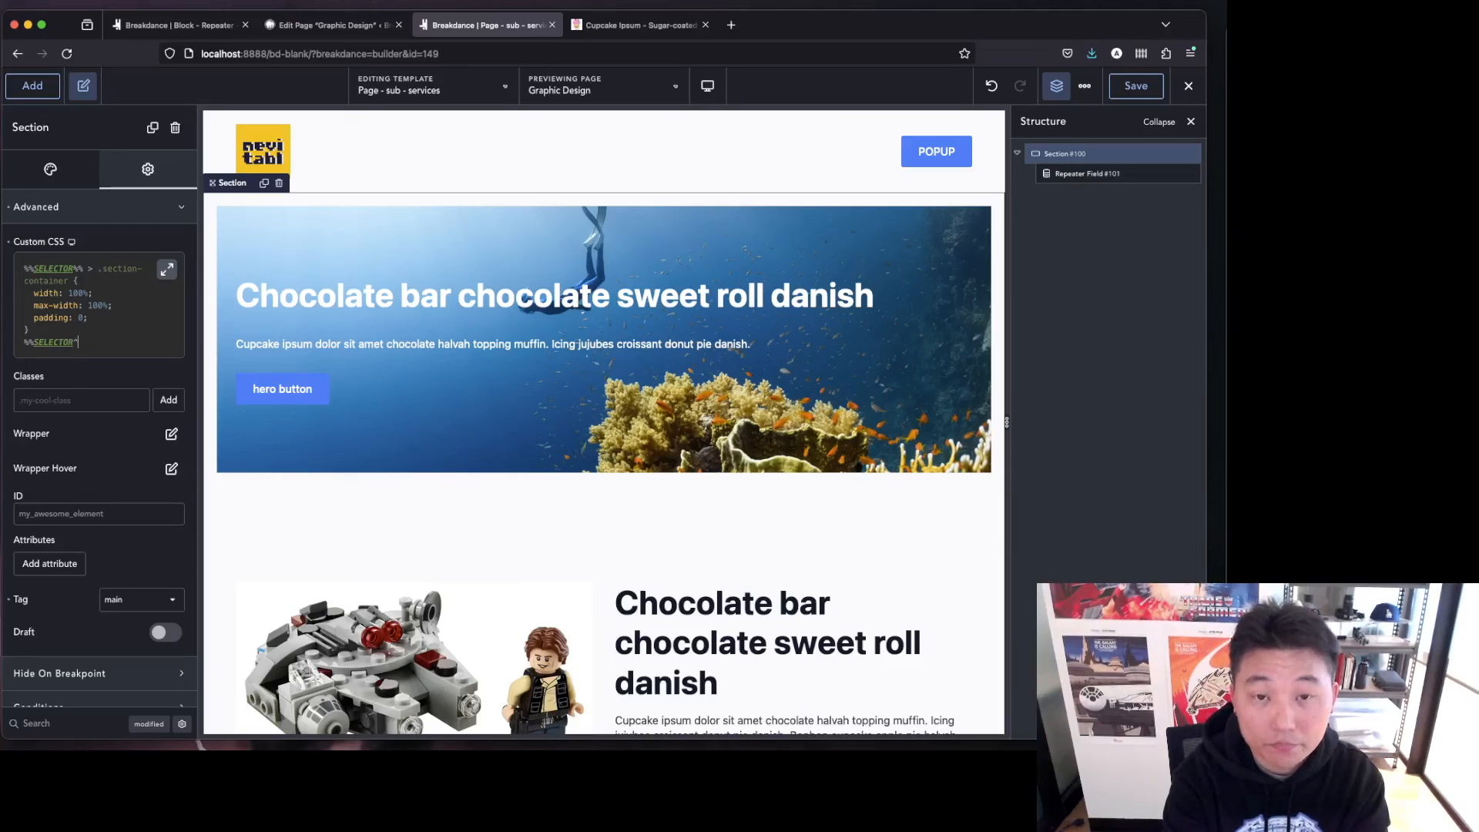
type("% > ")
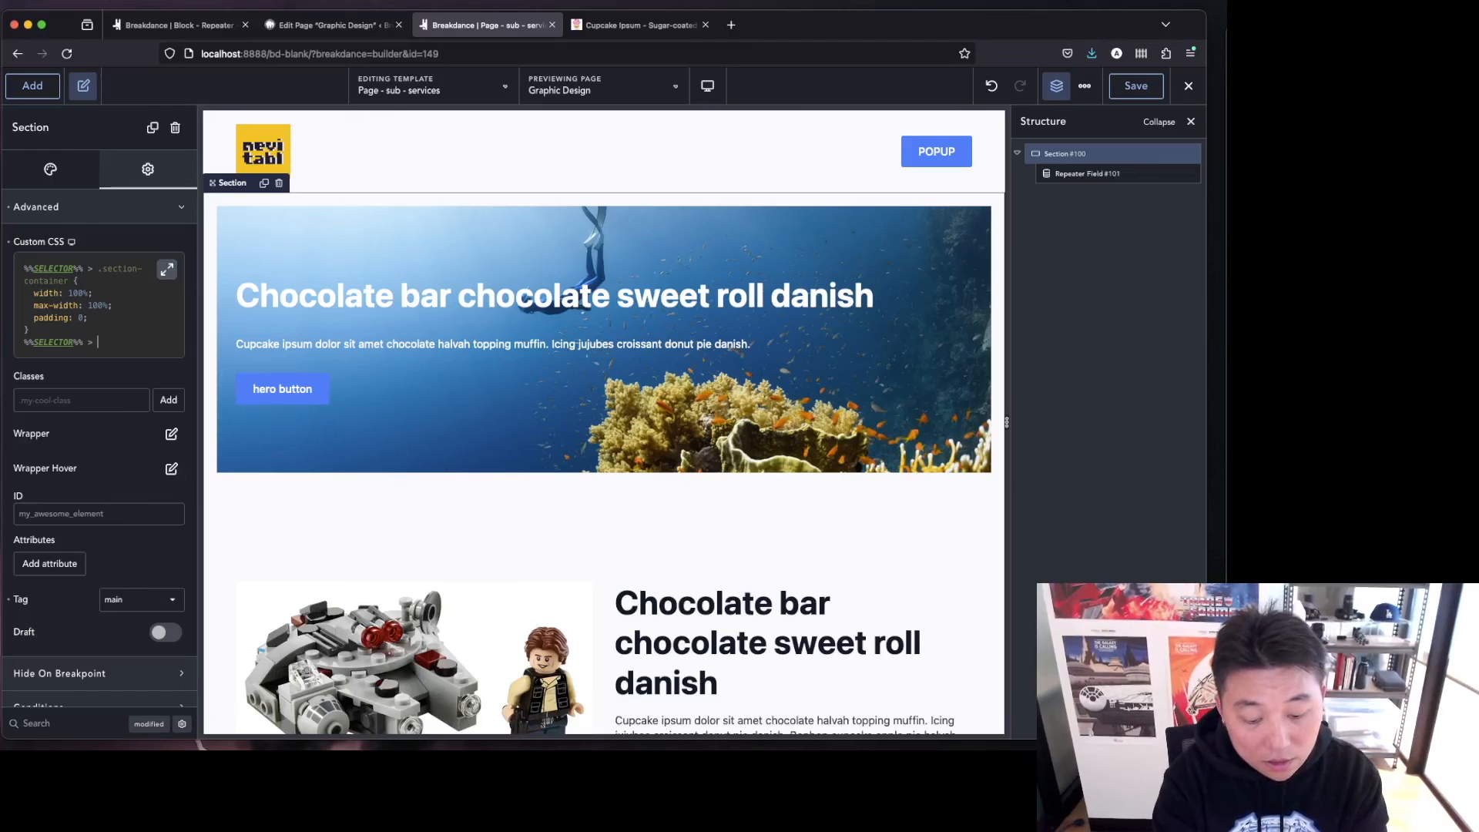
type("s")
key("BackSpace")
type(".section-container")
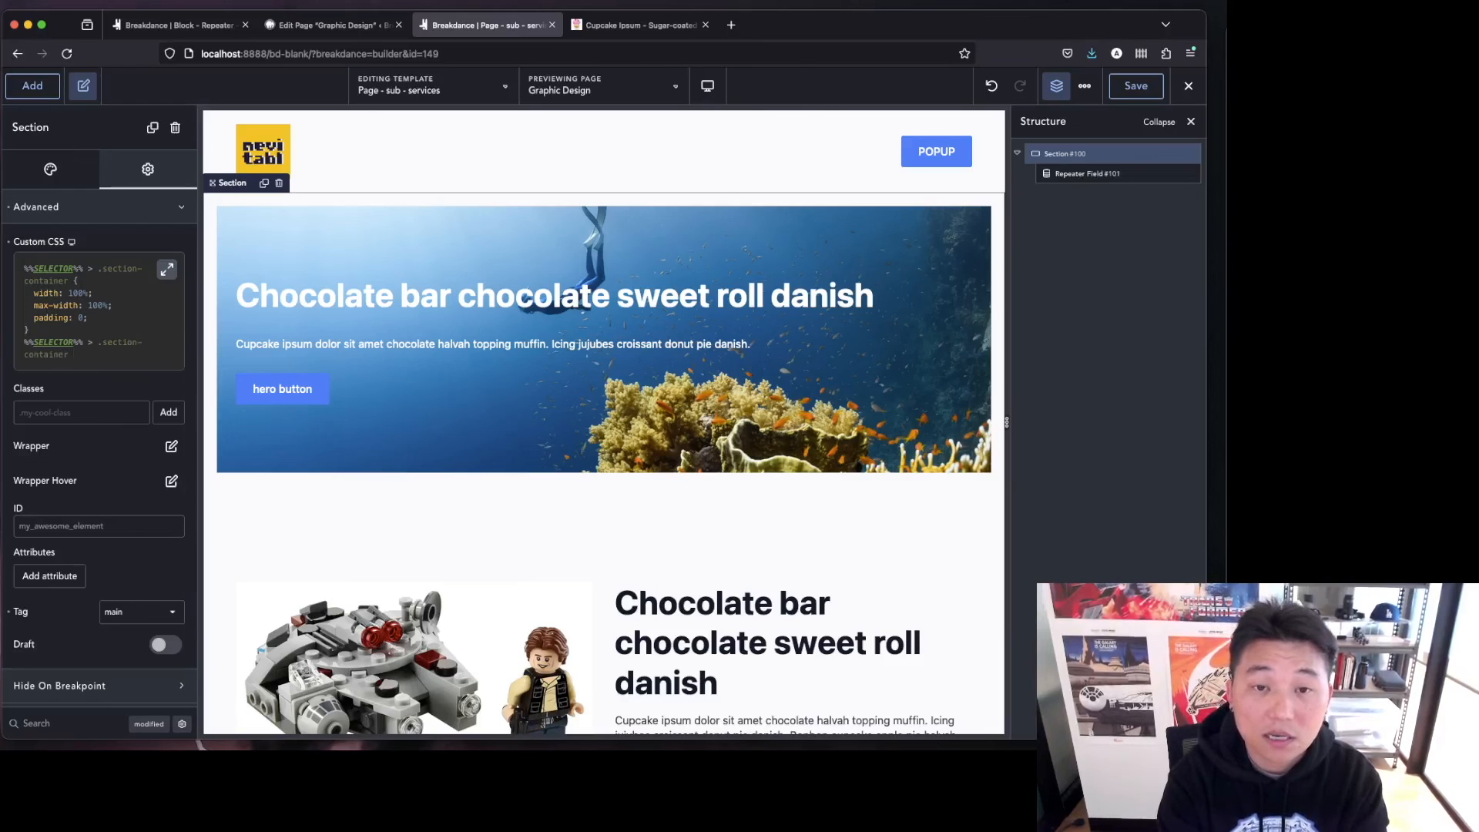
type(" .")
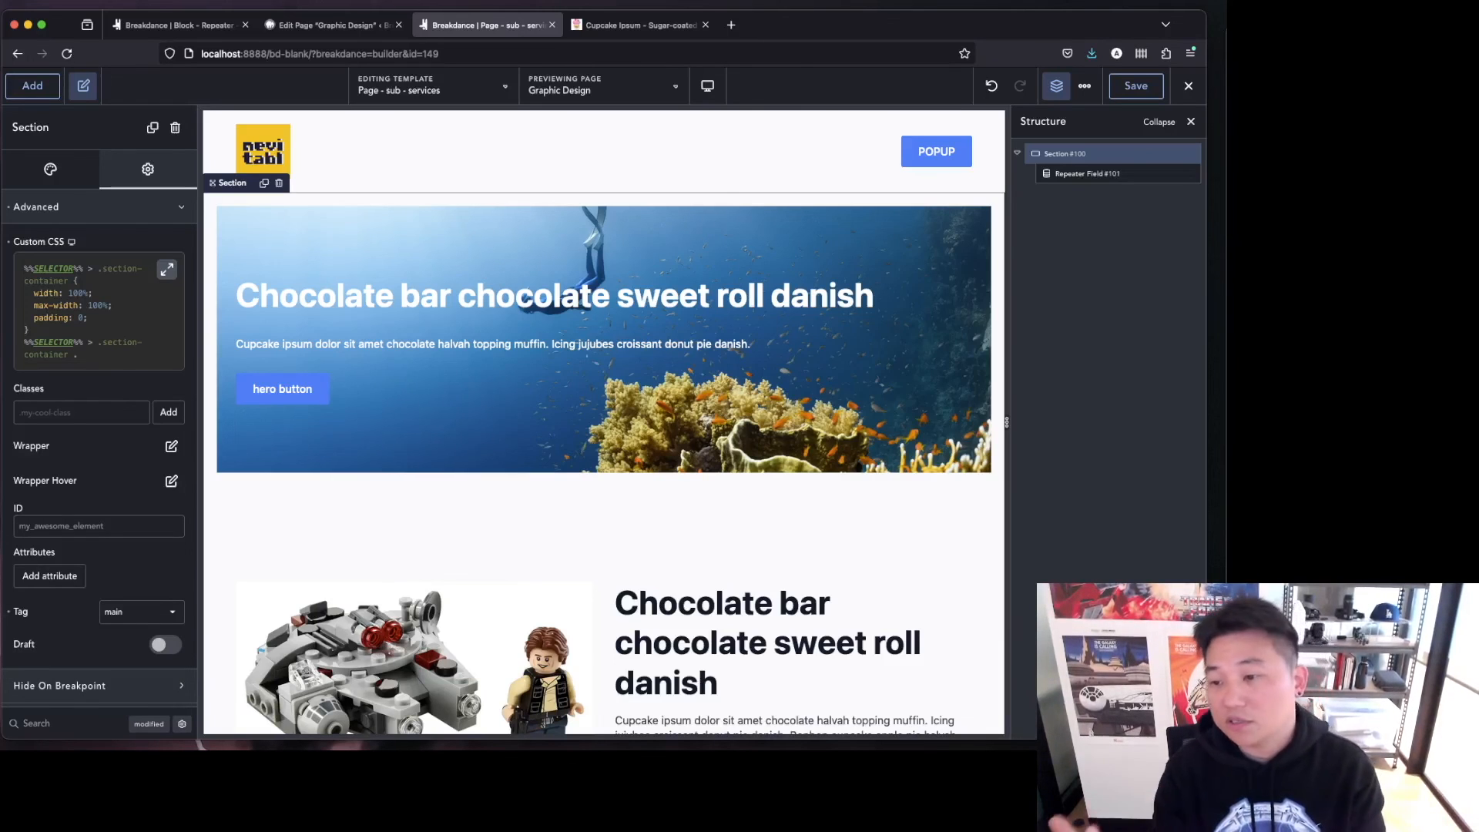
type("ee-op")
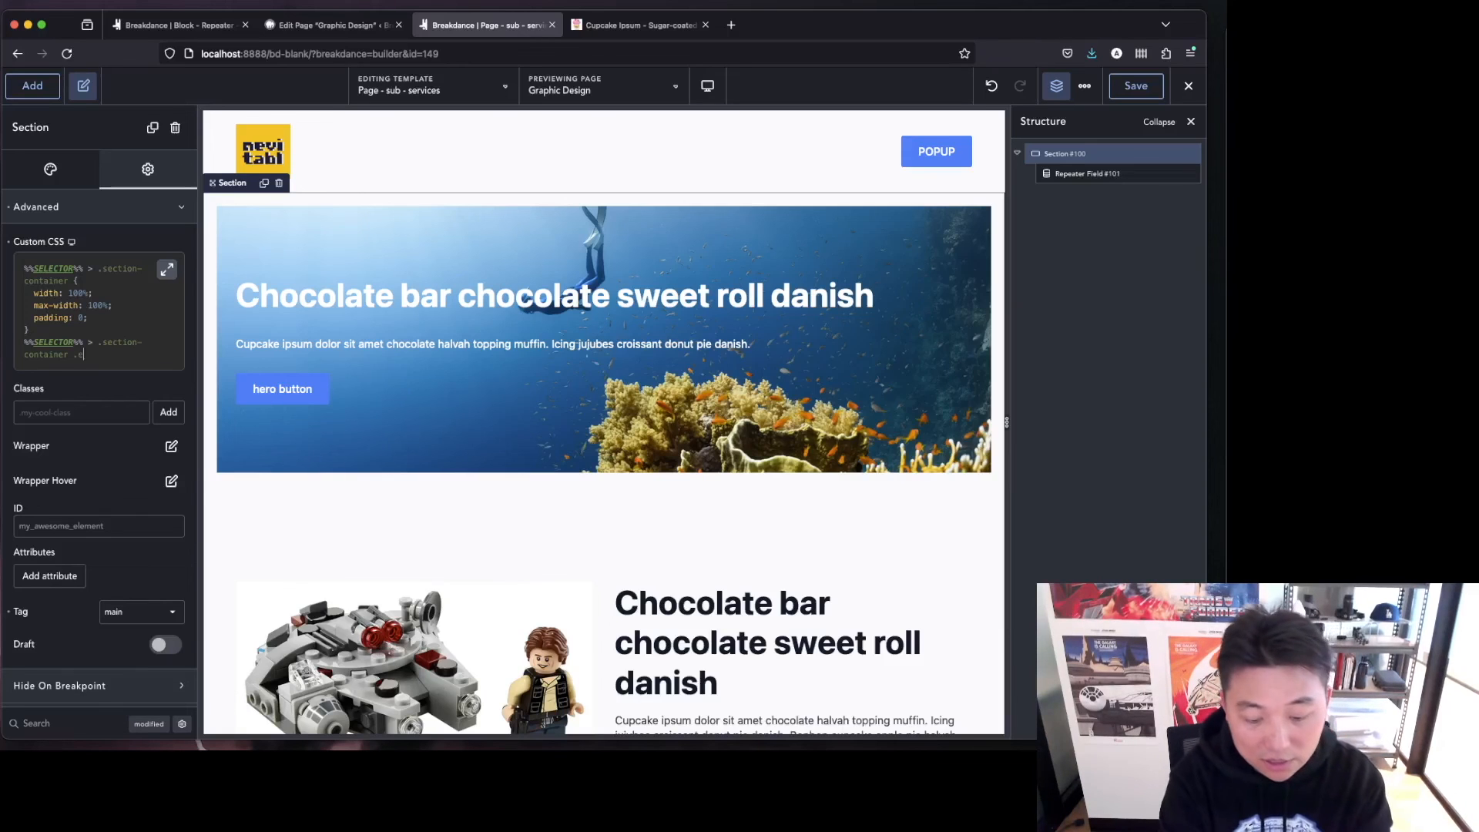
key("BackSpace")
key("BackSpace")
type("post {")
key("Return")
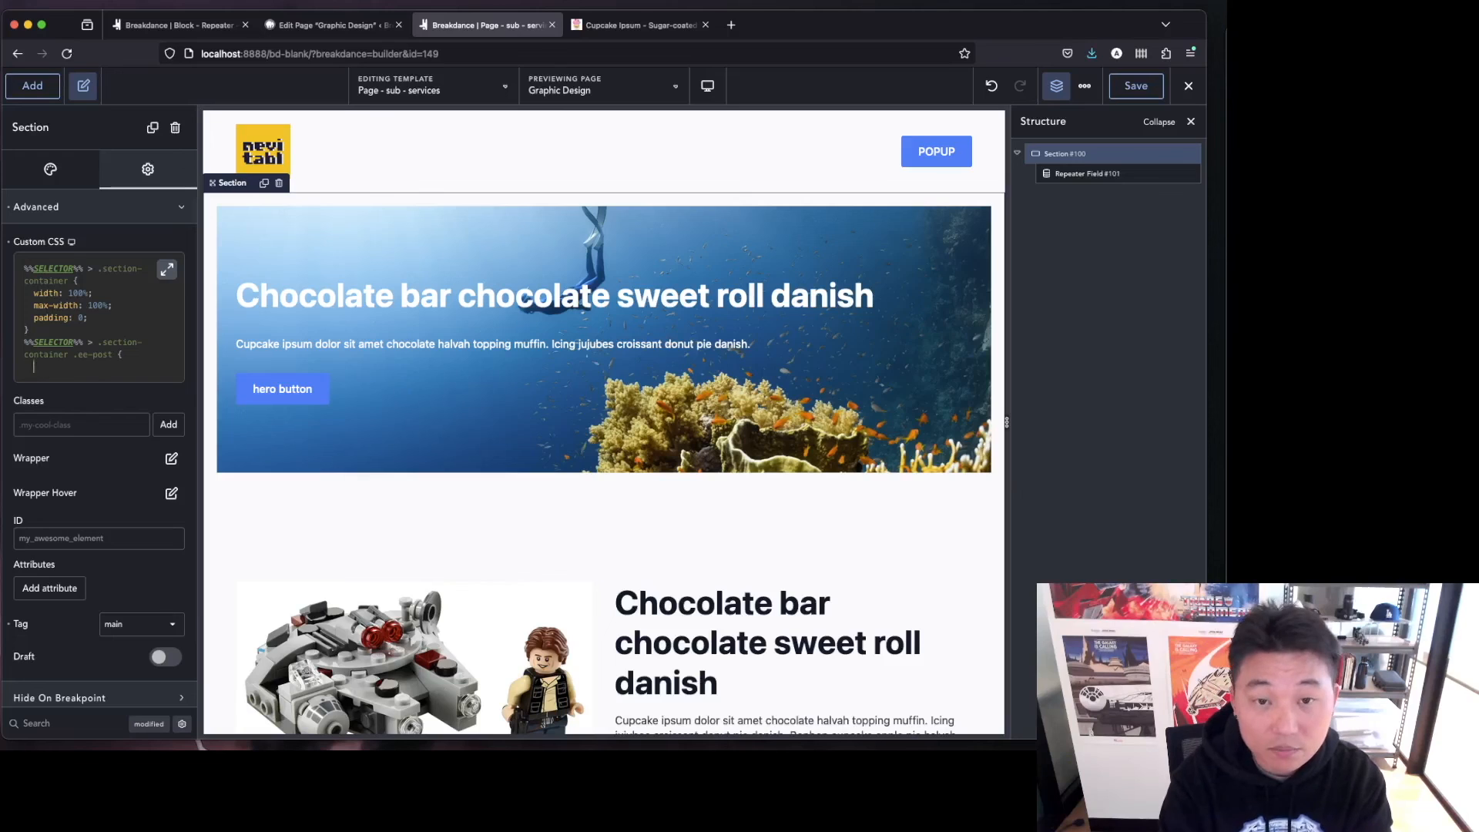
Give the .ee-post rule padding: 0; in the section's custom CSS.
key("Return")
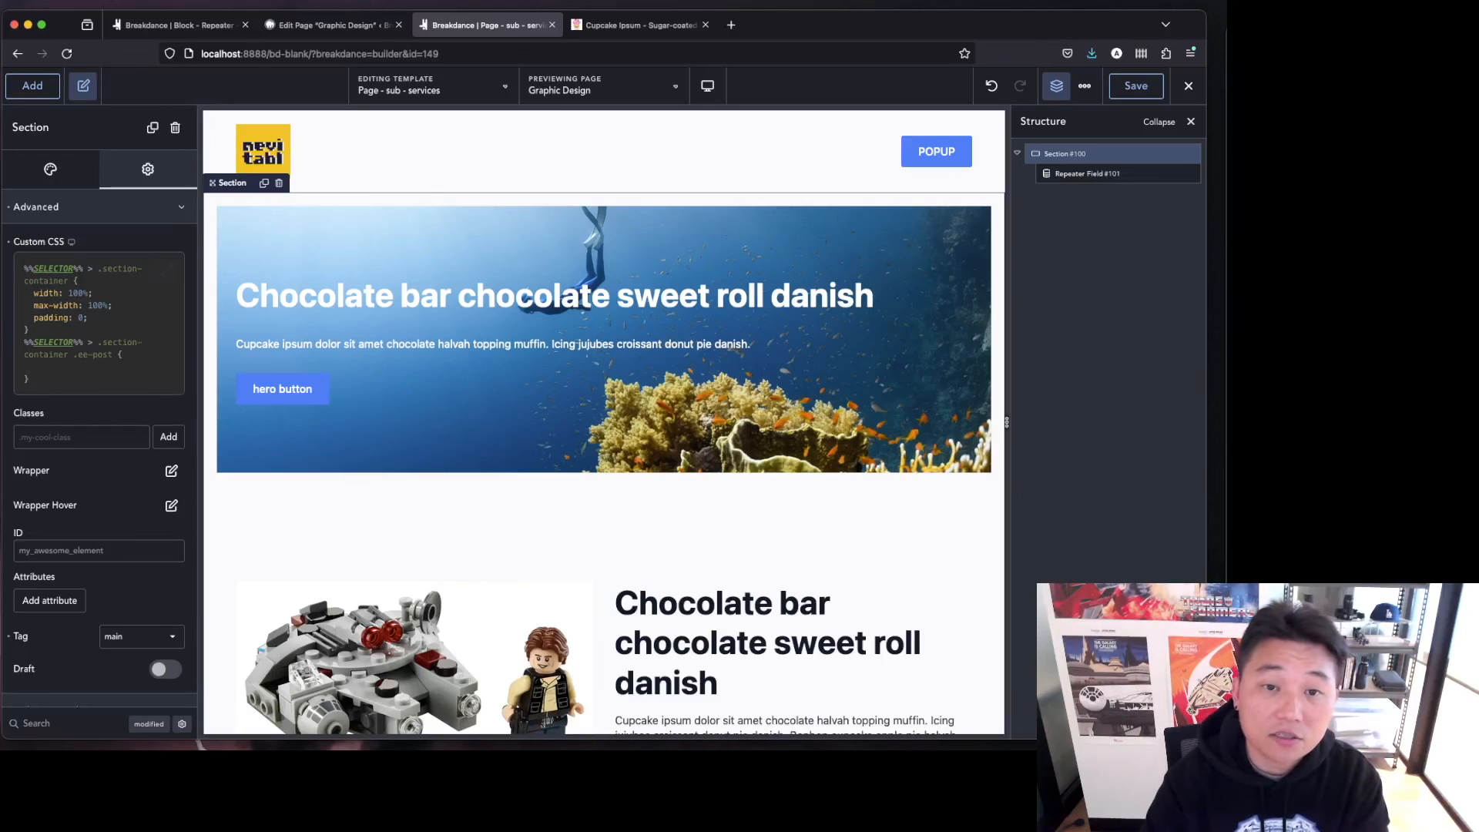
left_click(43, 383)
key("shift+Left")
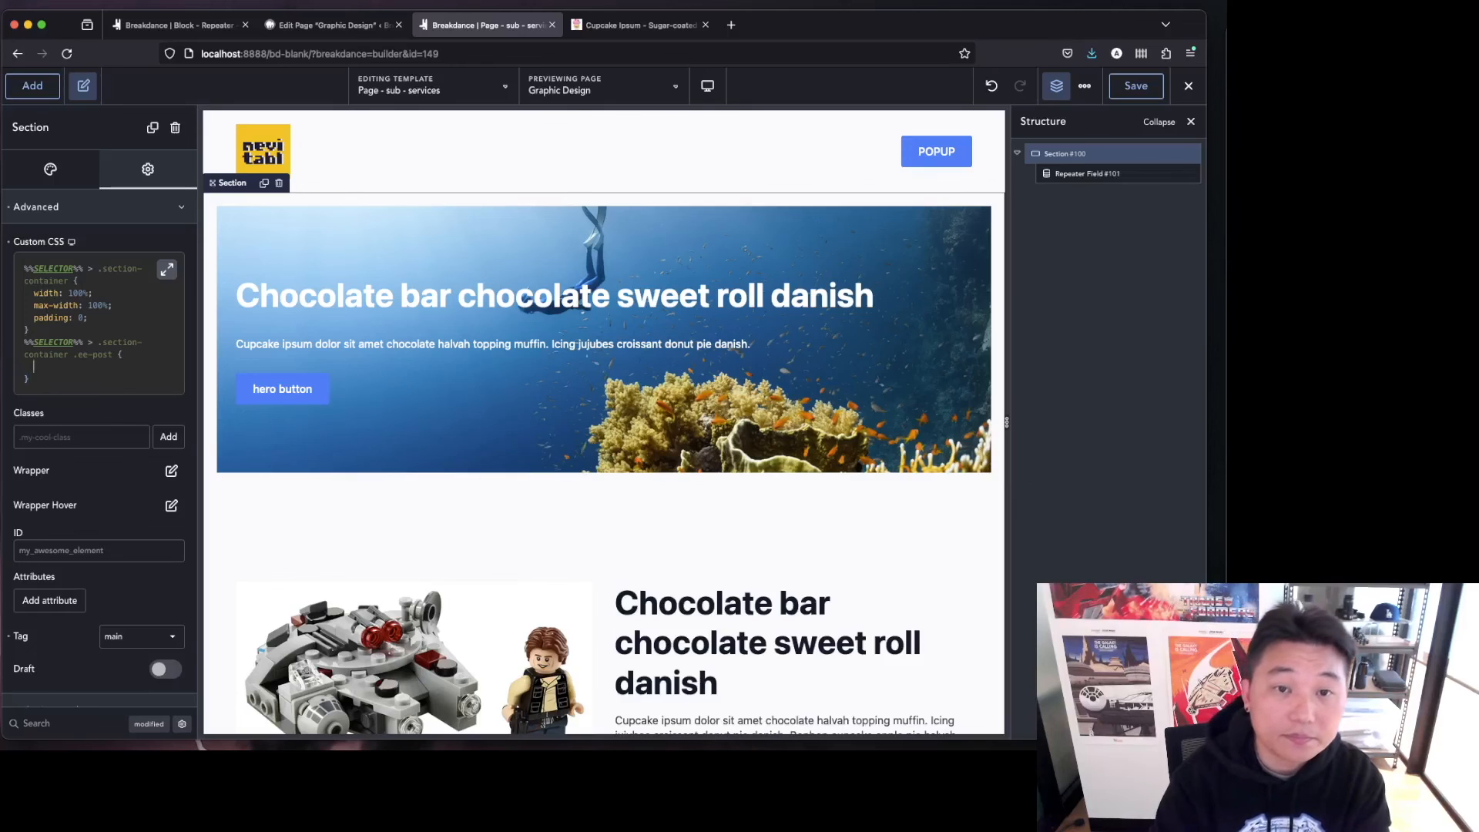
type("padding: 0;")
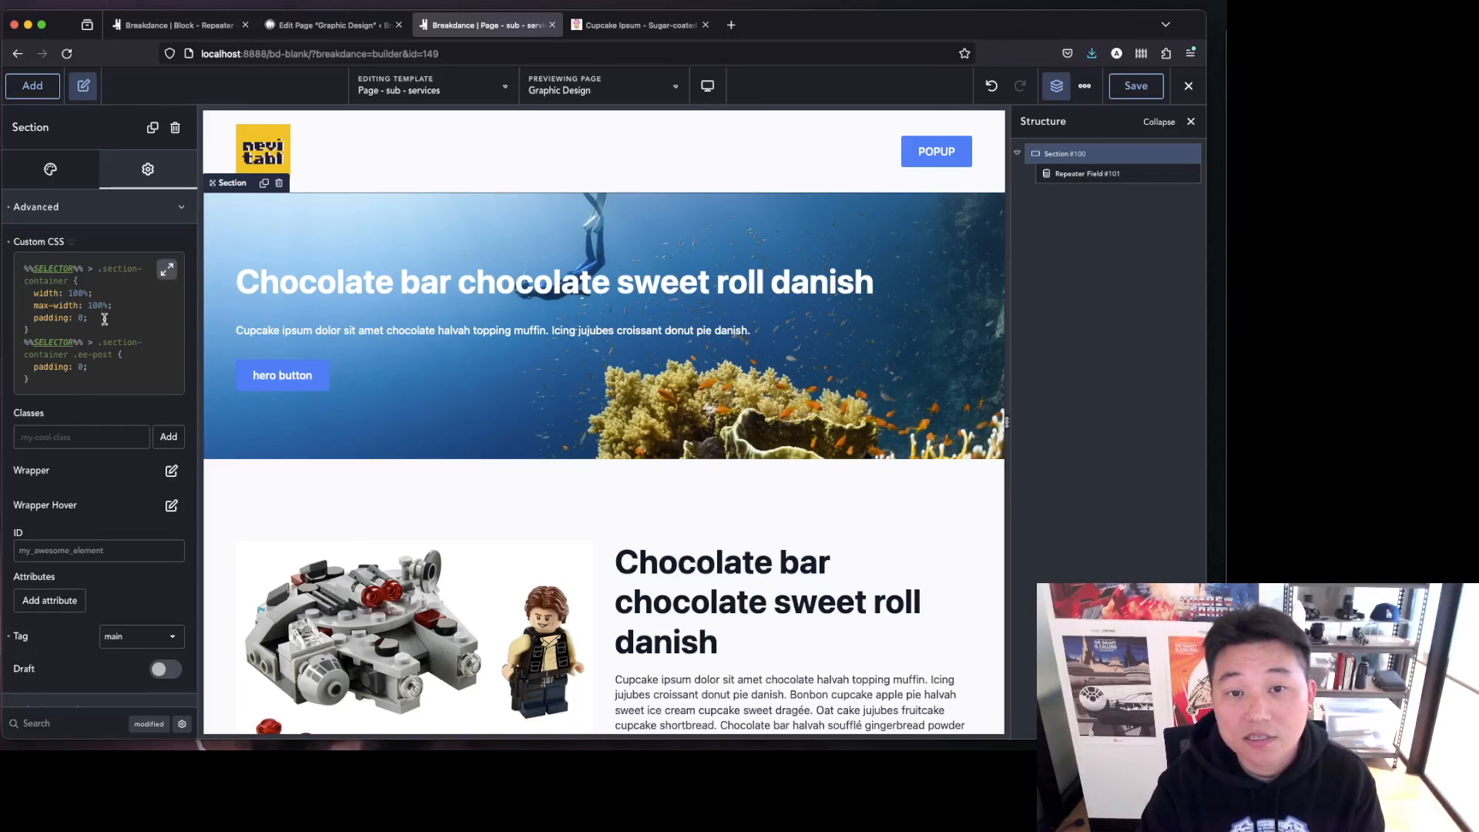
left_click(91, 342)
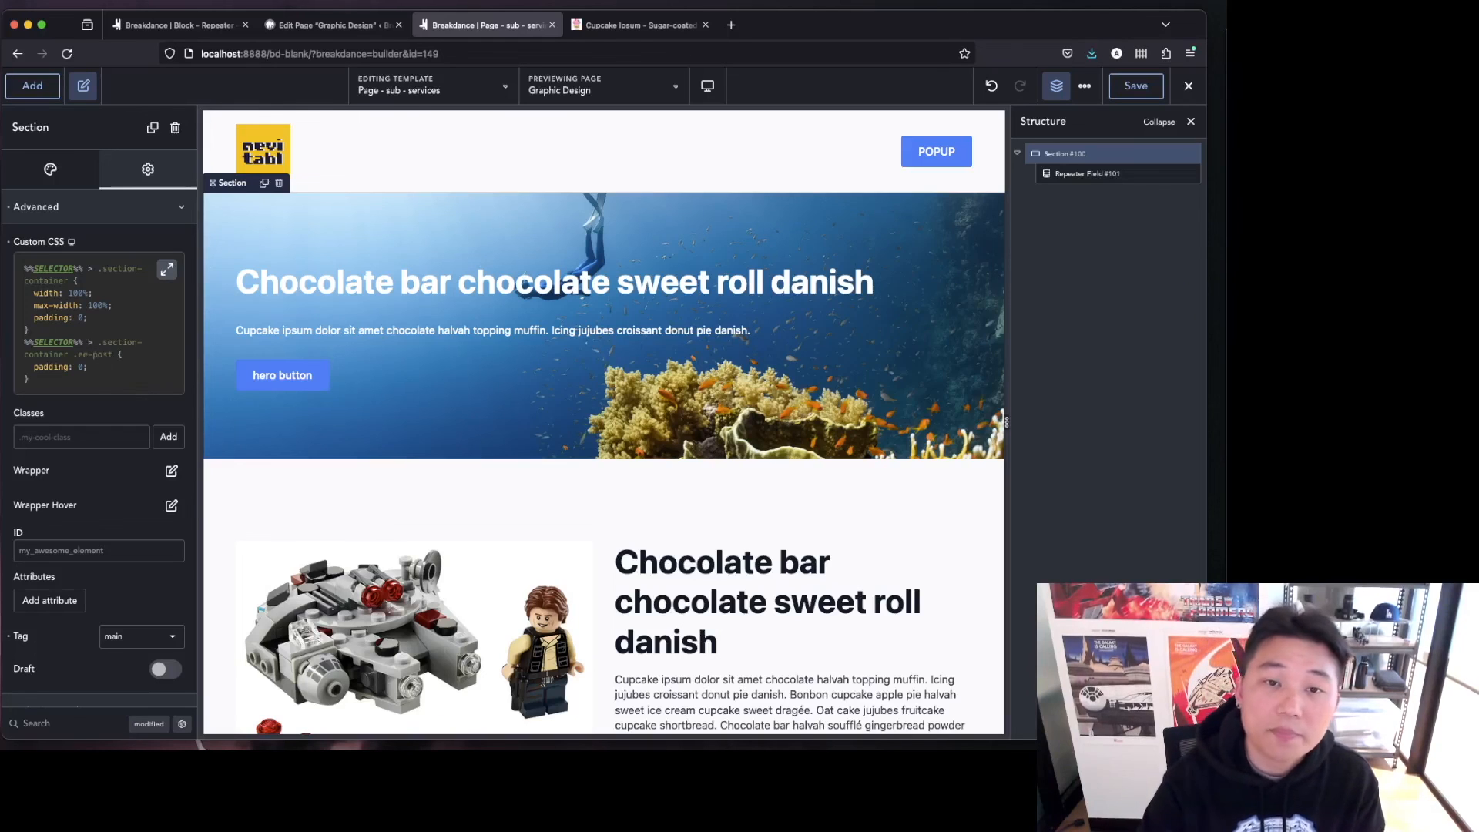
Open the Graphic Design page's live view from the page editor and scroll through its sections to check the layout.
key("ctrl+shift+Tab")
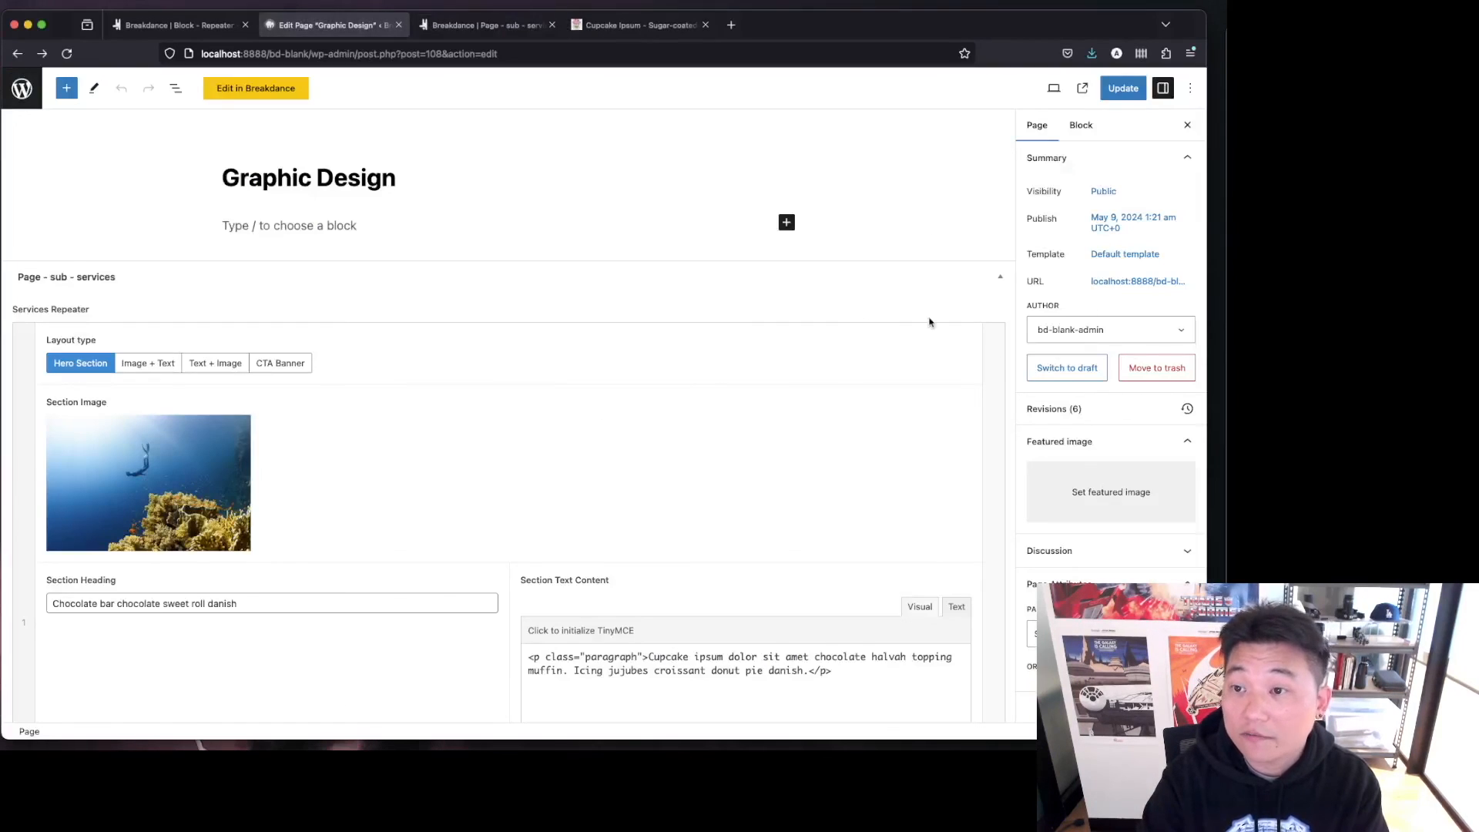
left_click(1138, 282)
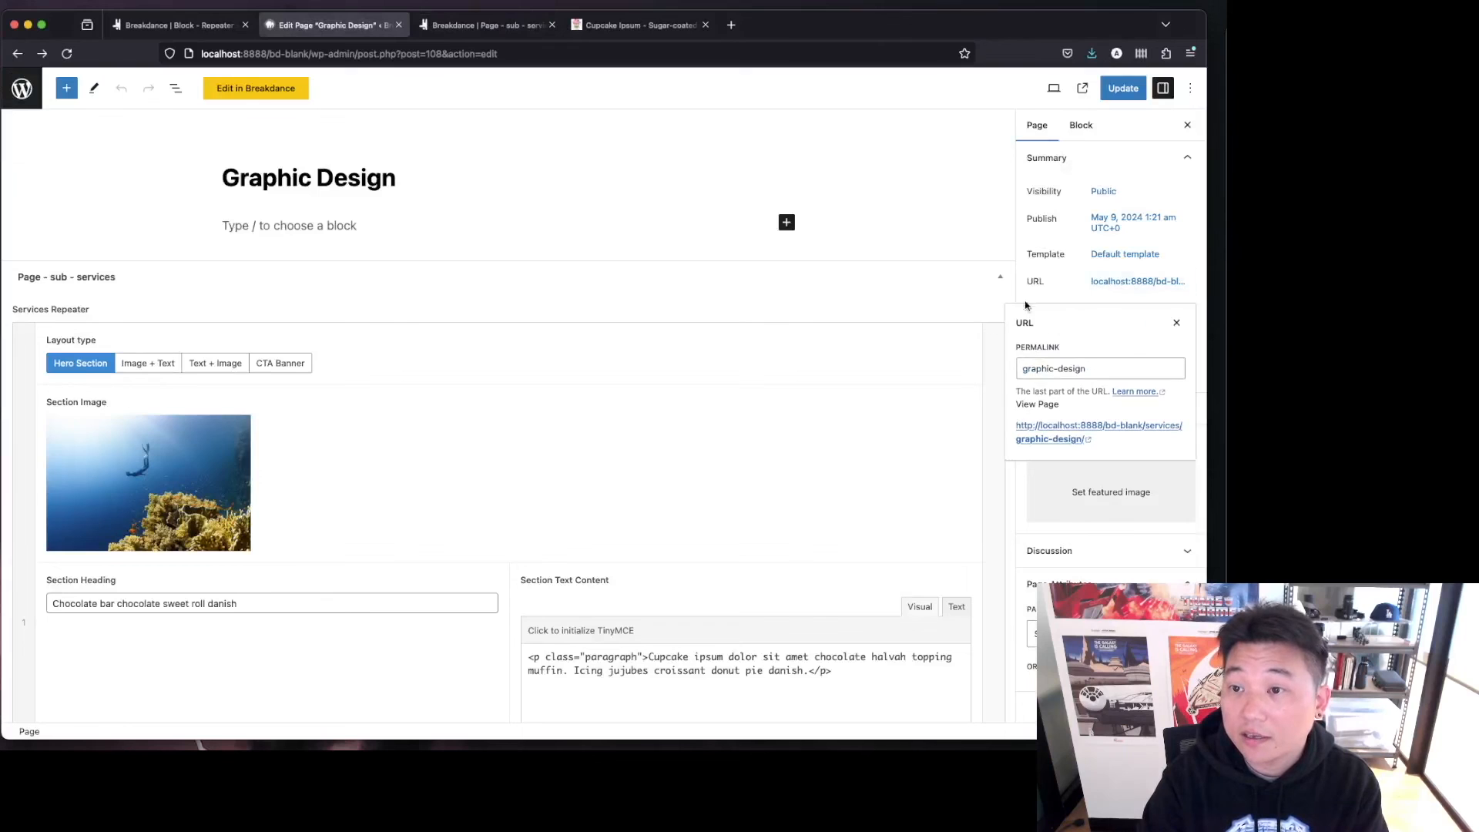
left_click(1047, 440)
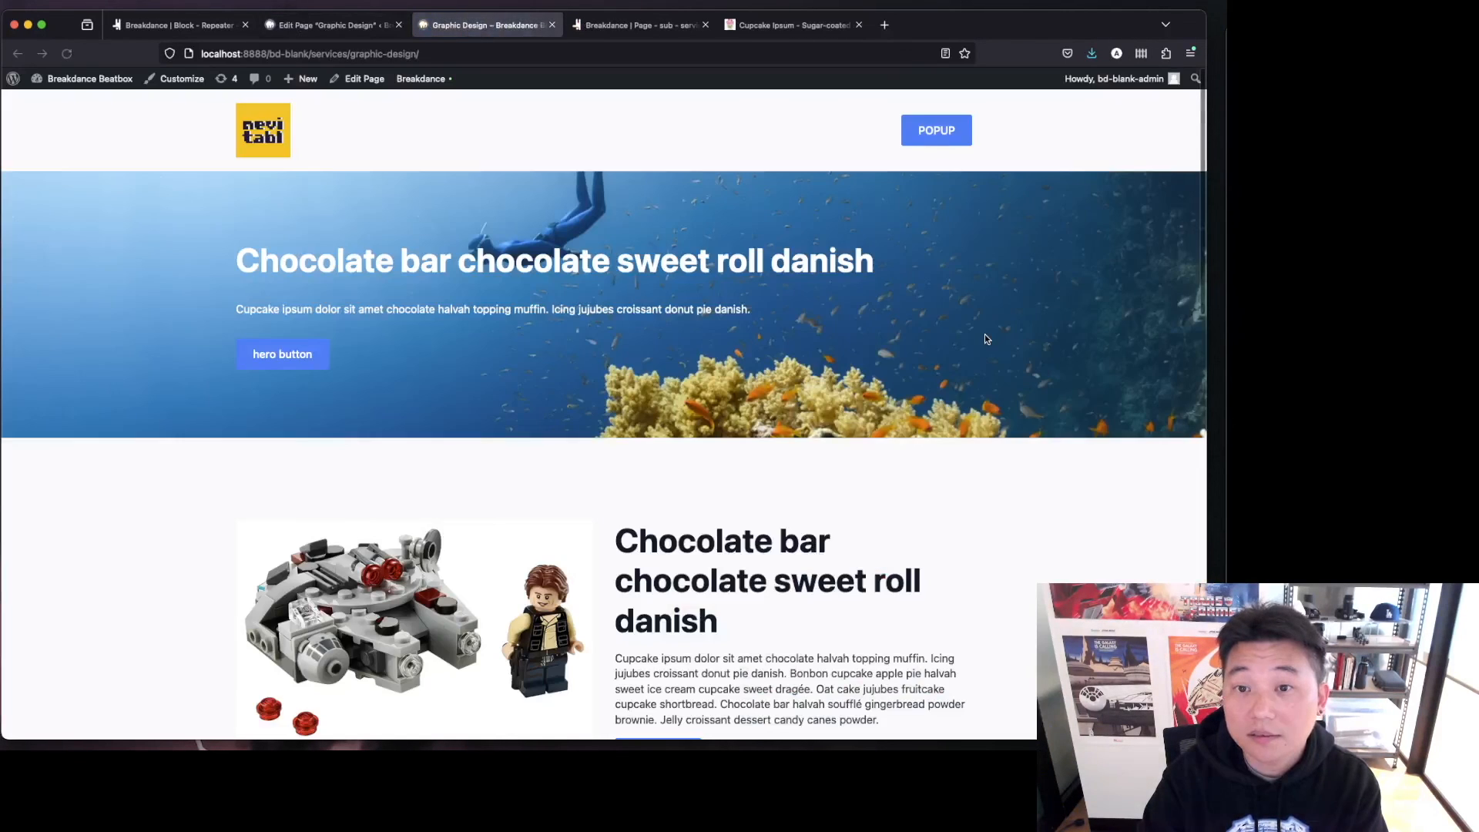
scroll(986, 339, "down", 7)
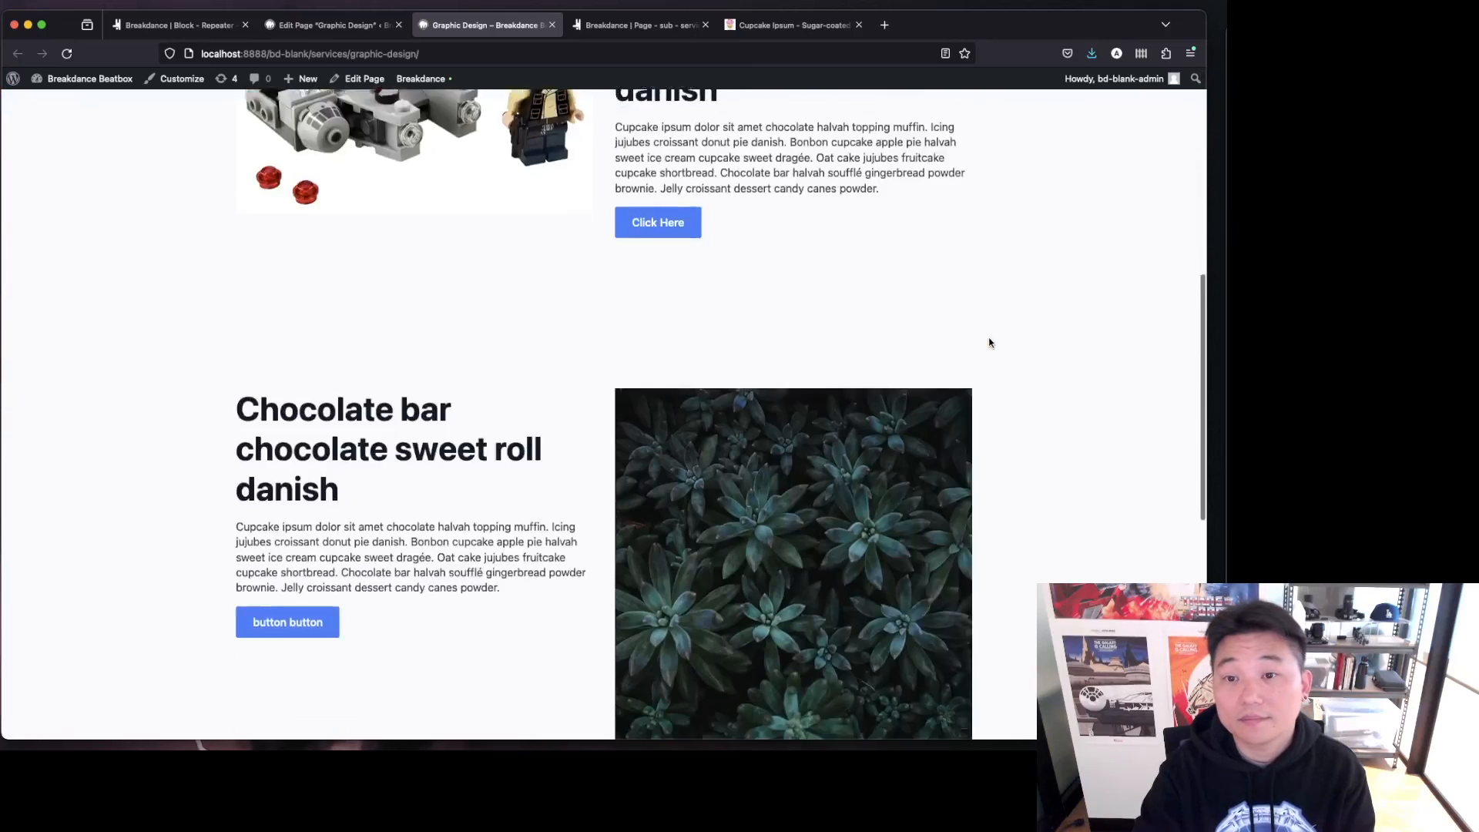
scroll(989, 342, "down", 7)
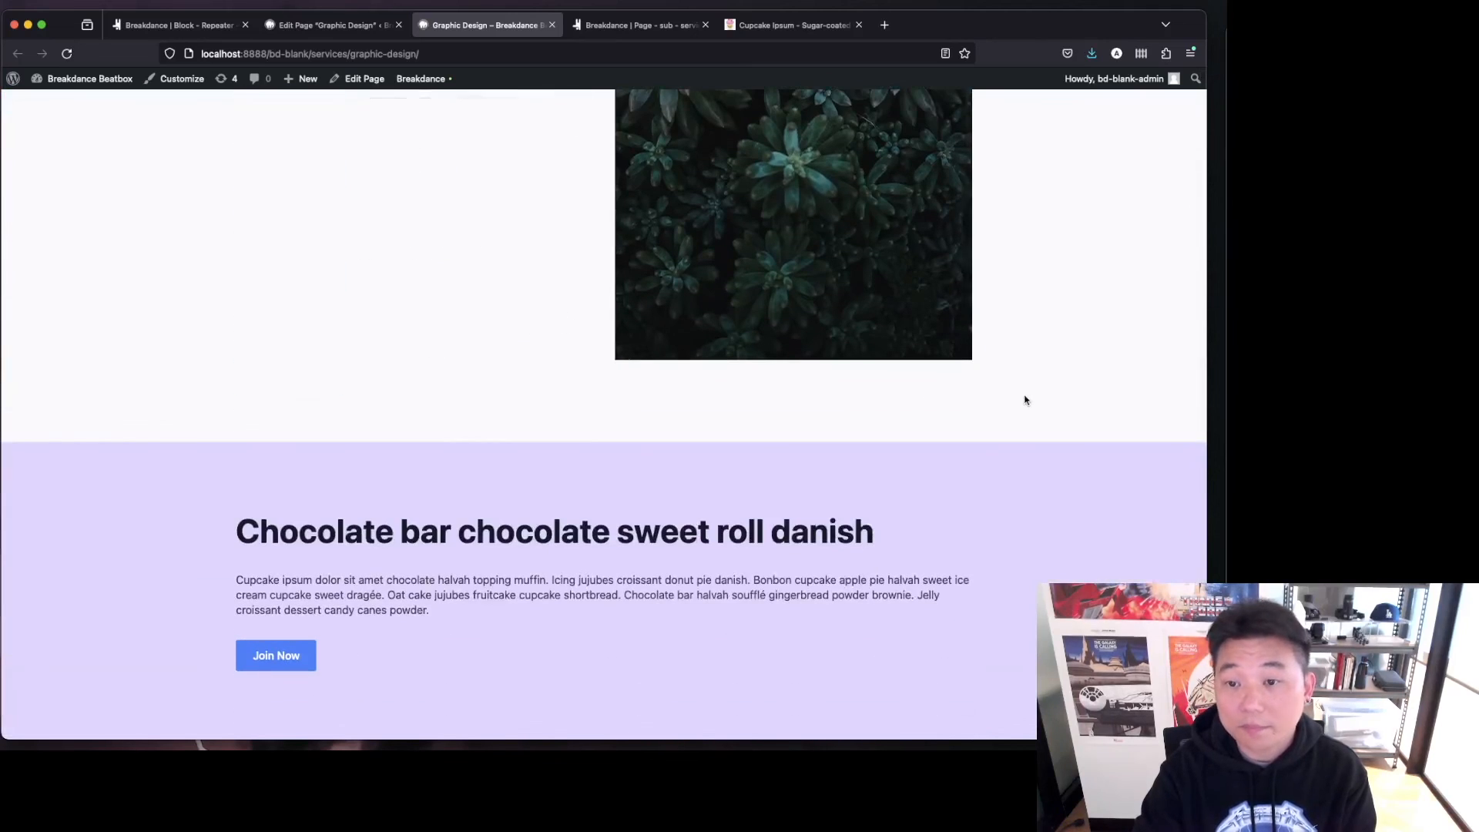
scroll(1025, 393, "up", 15)
left_click(340, 35)
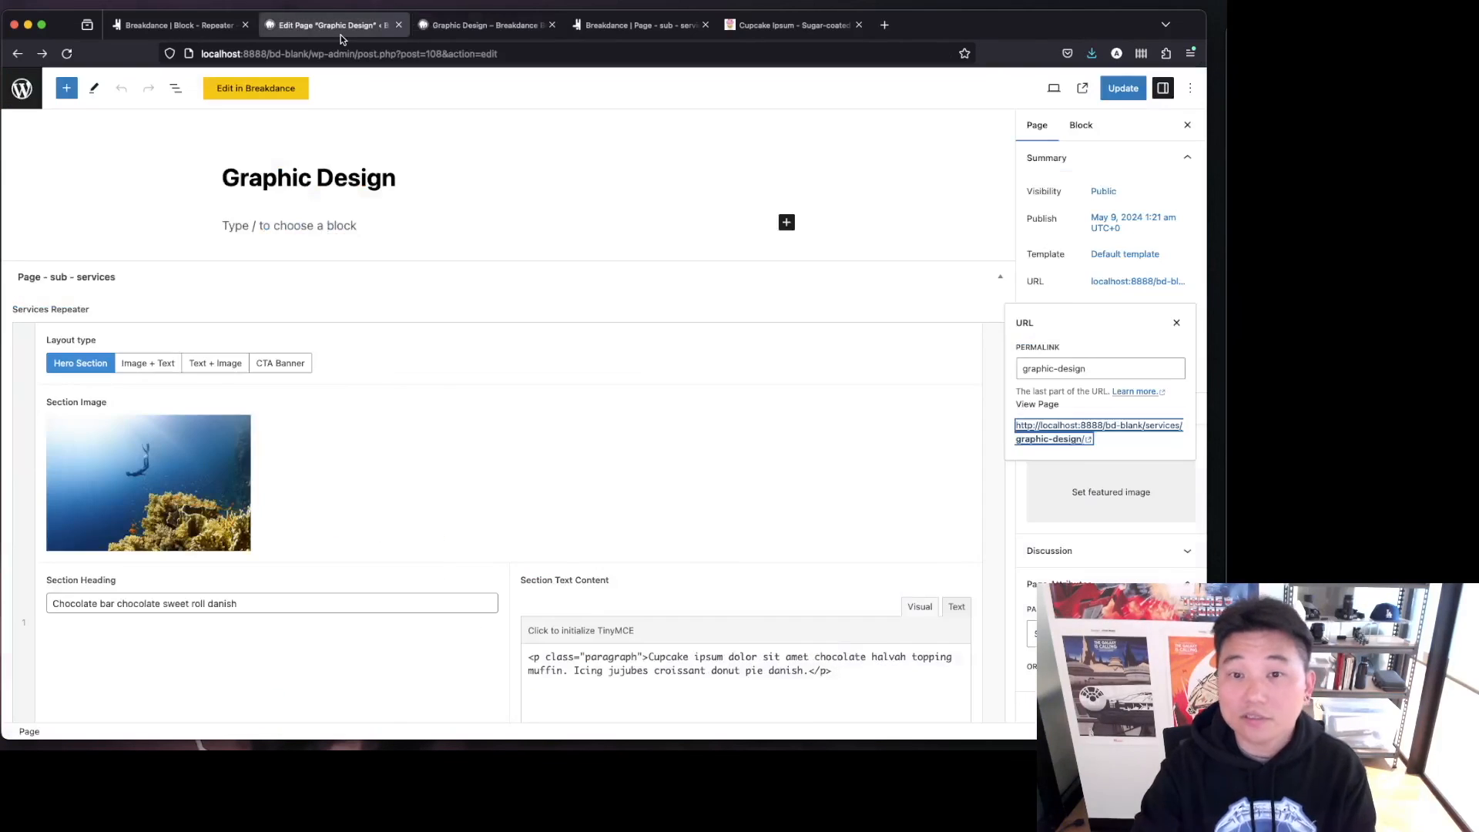